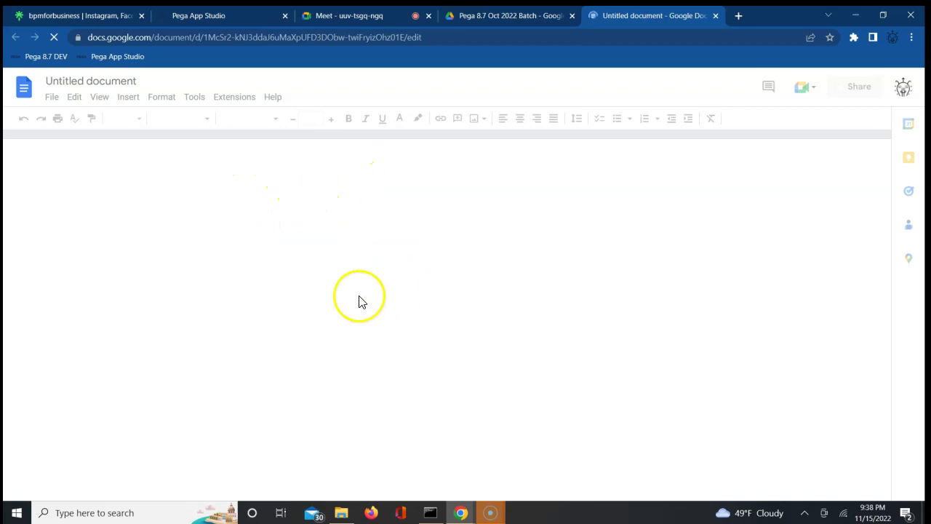
# Write the heading "Obj-Open and PAge Copy method" in the untitled Google Docs document
pyautogui.click(237, 16)
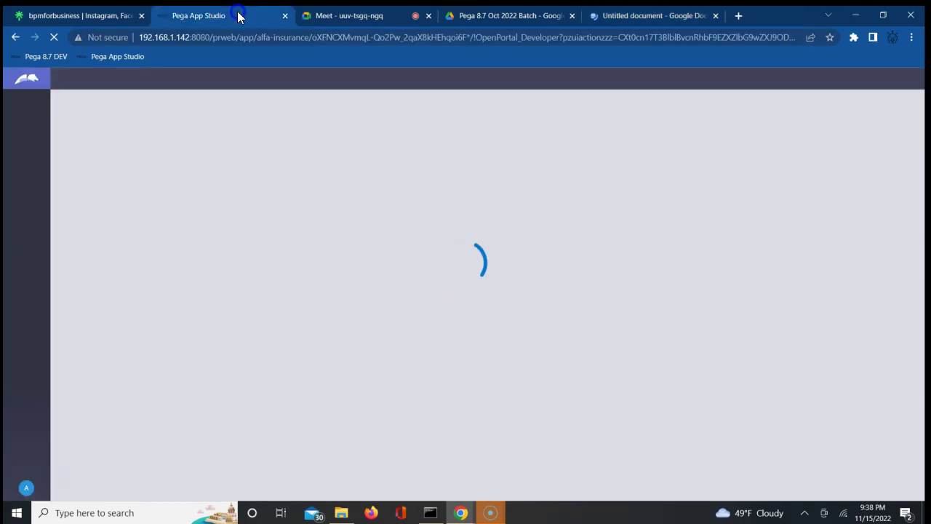
pyautogui.click(624, 16)
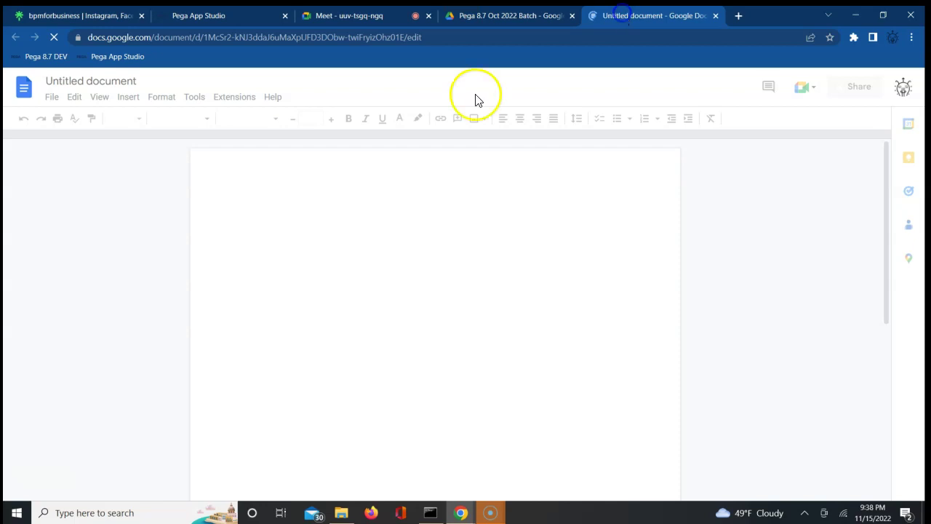
pyautogui.click(275, 185)
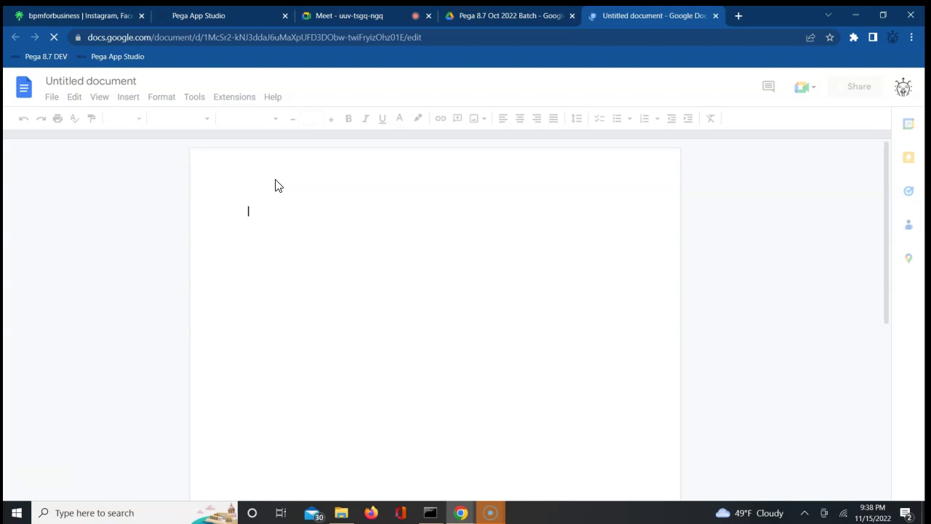
pyautogui.write('Obj-Open and PAge Copy metho')
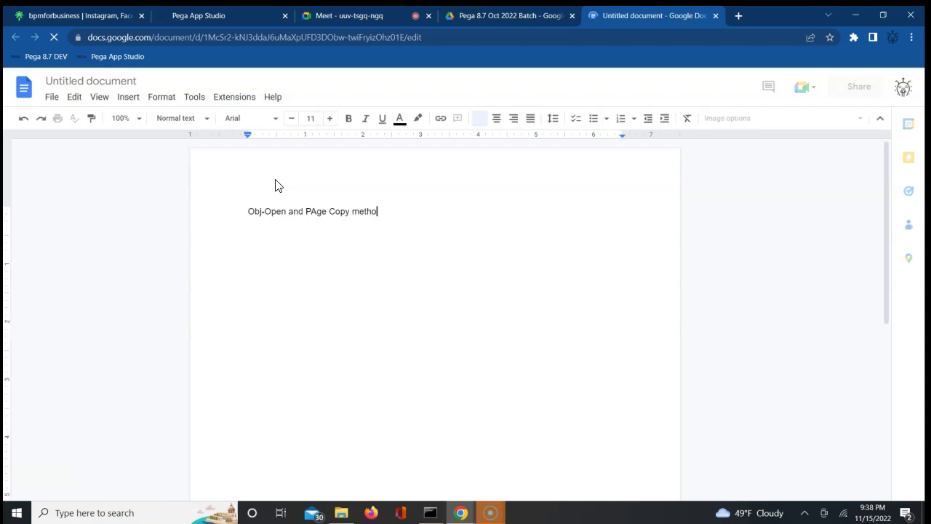
pyautogui.write('d')
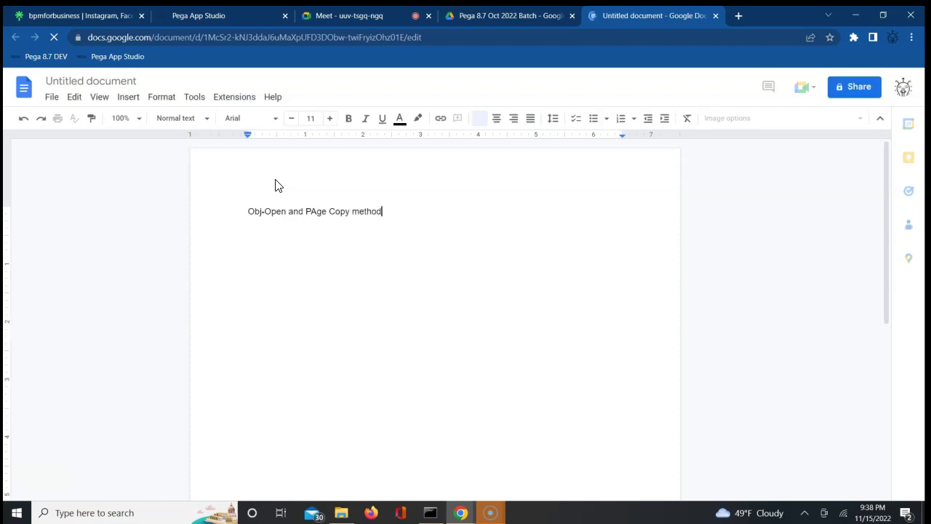
# Switch to Pega Dev Studio and check the server's startup.bat console while the portal loads
pyautogui.click(240, 18)
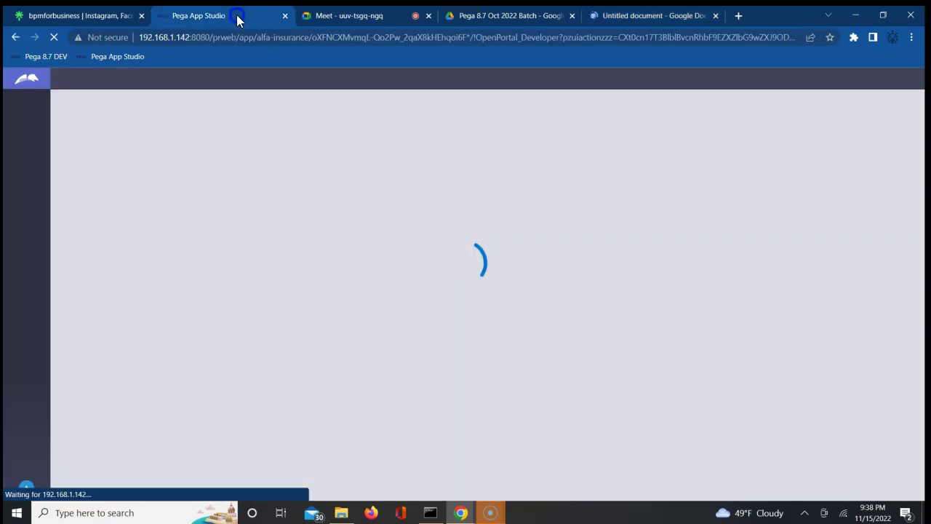
pyautogui.click(363, 290)
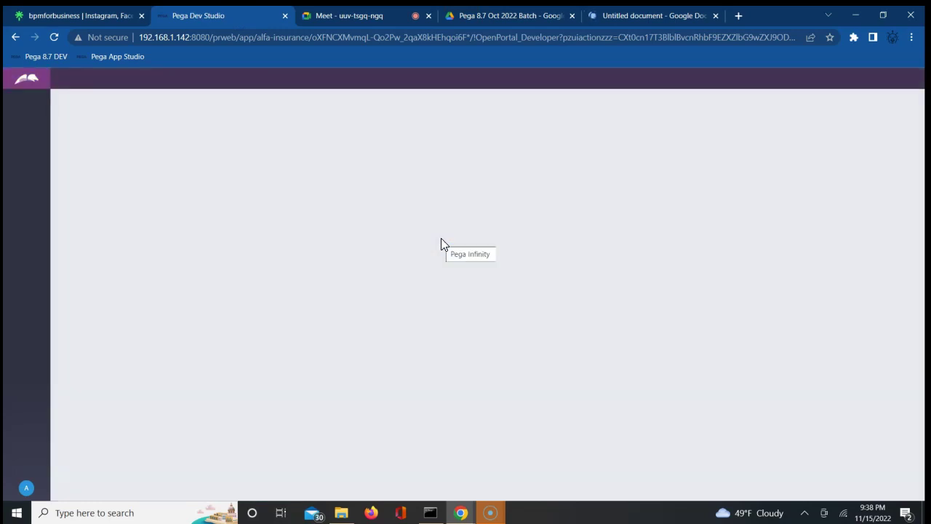
pyautogui.click(434, 513)
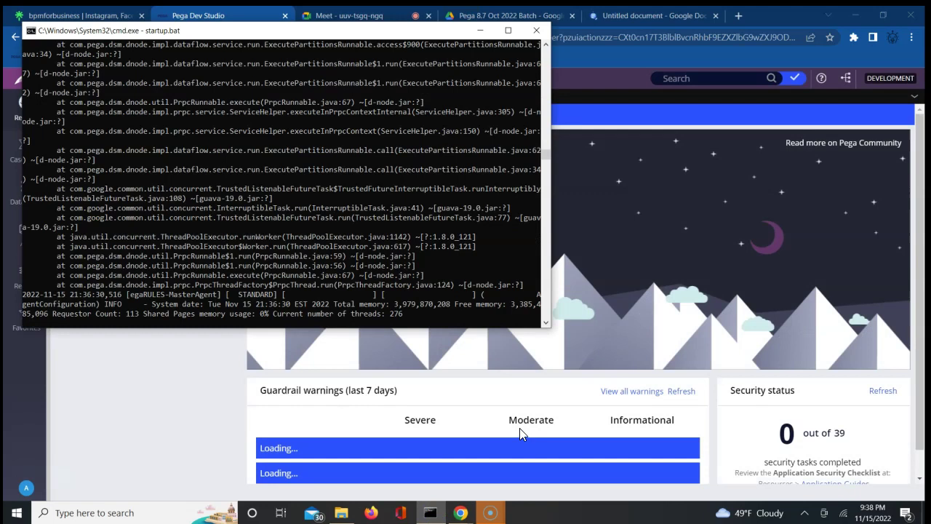
pyautogui.click(519, 433)
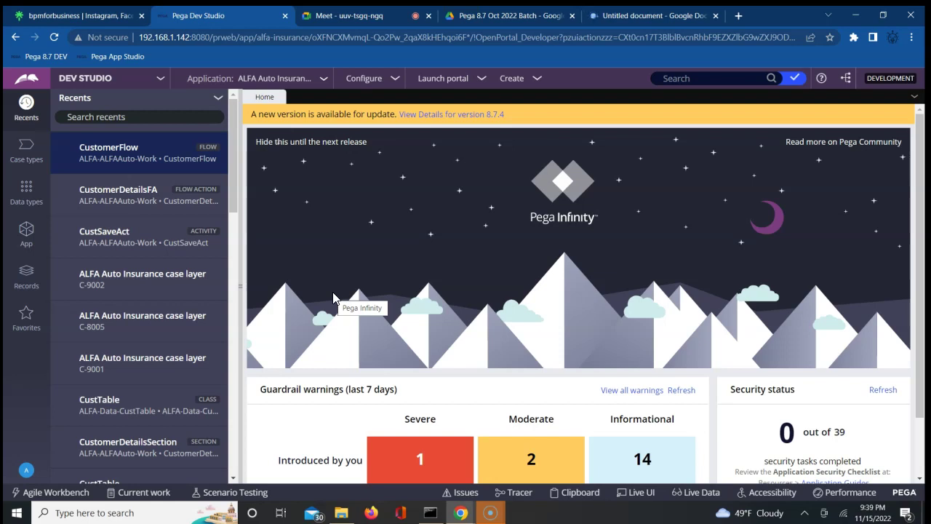
pyautogui.click(303, 324)
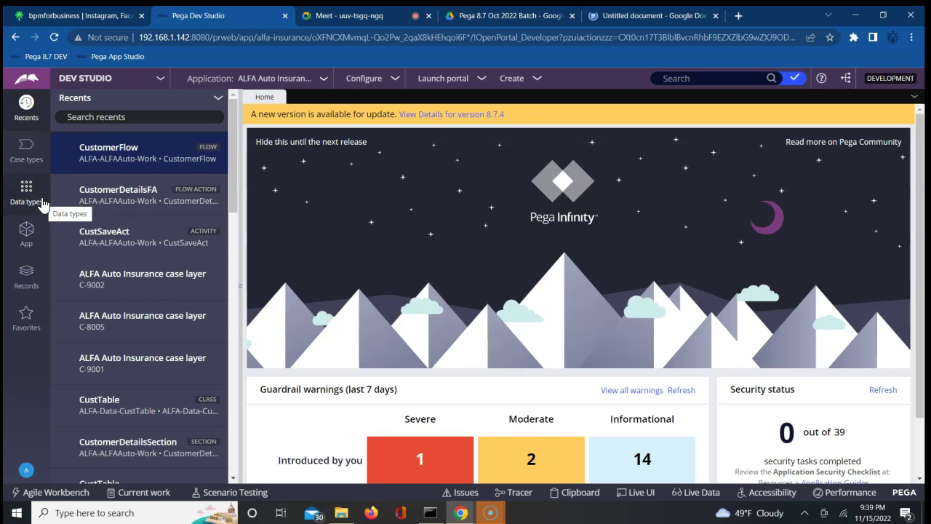
# Admit the participant waiting to join the Google Meet call and return to Pega Dev Studio
pyautogui.click(363, 19)
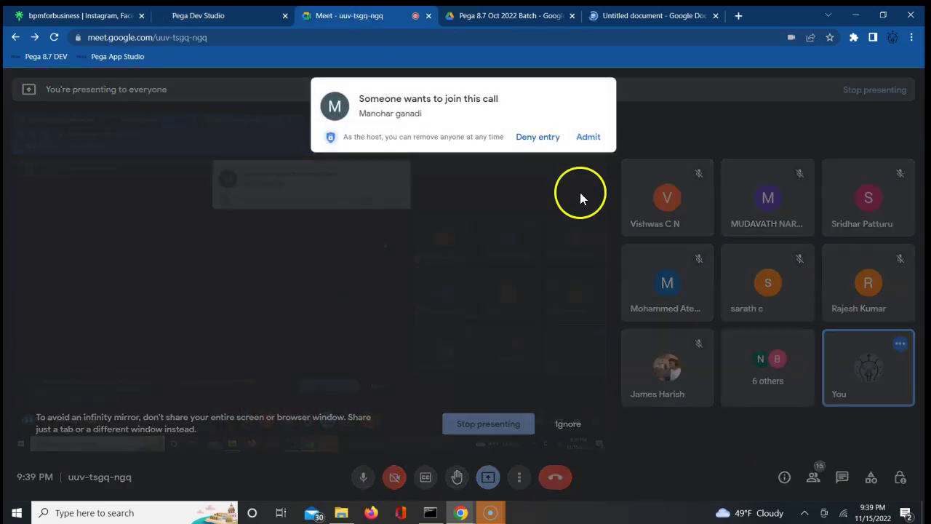
pyautogui.click(591, 139)
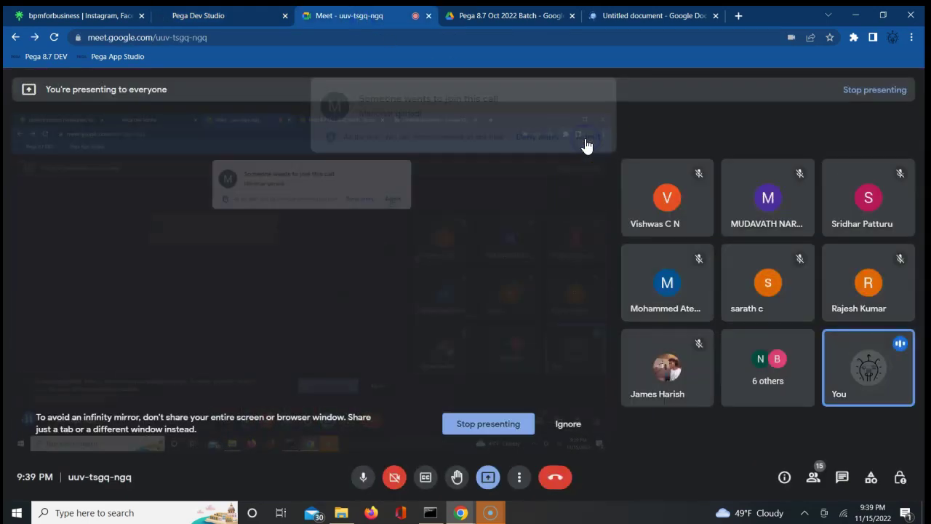
pyautogui.click(240, 16)
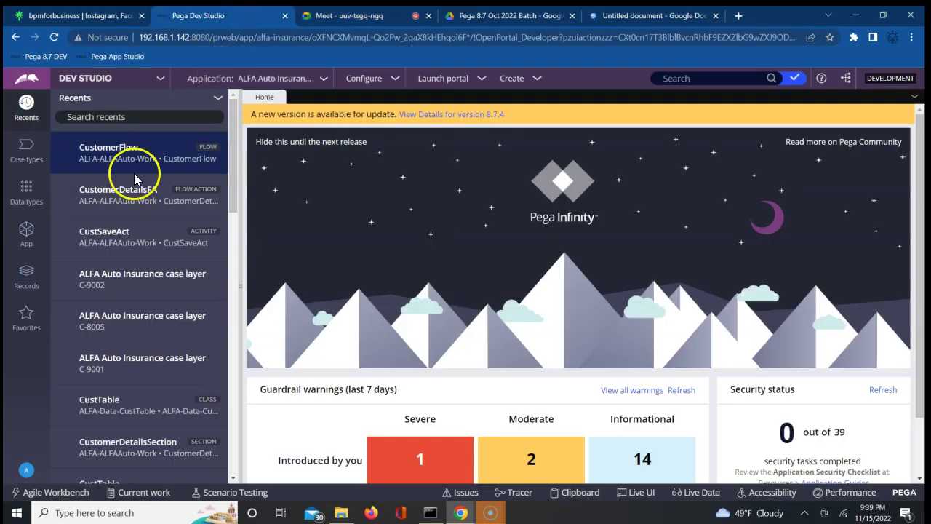
# Open the CustTable data type from the application's list of data types
pyautogui.click(26, 201)
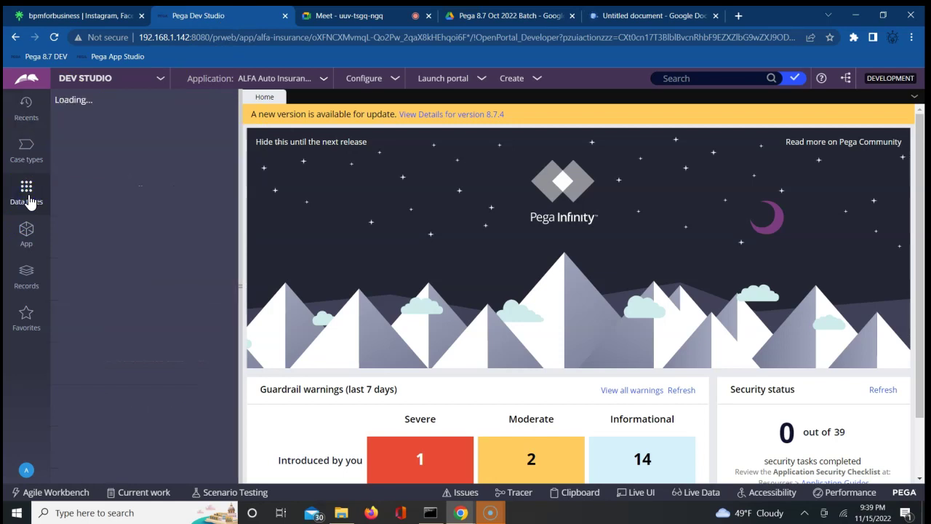
pyautogui.click(194, 200)
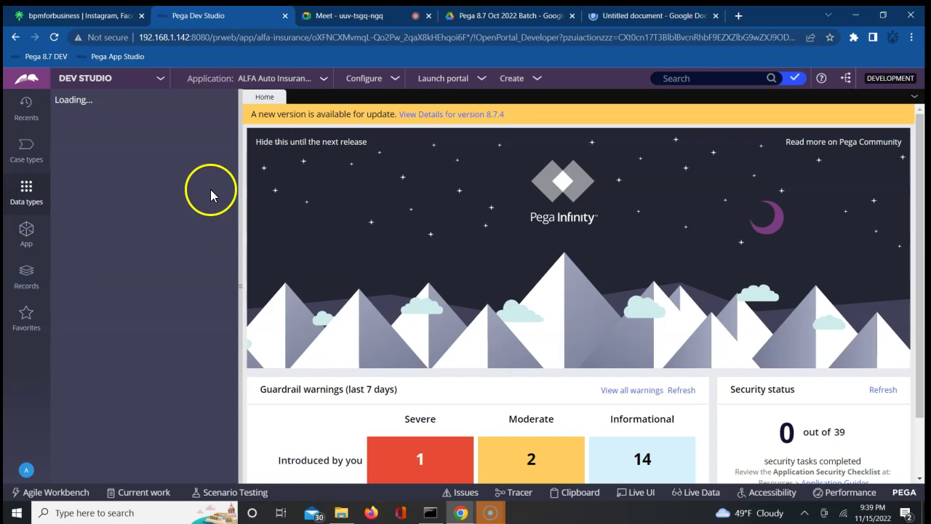
pyautogui.click(282, 264)
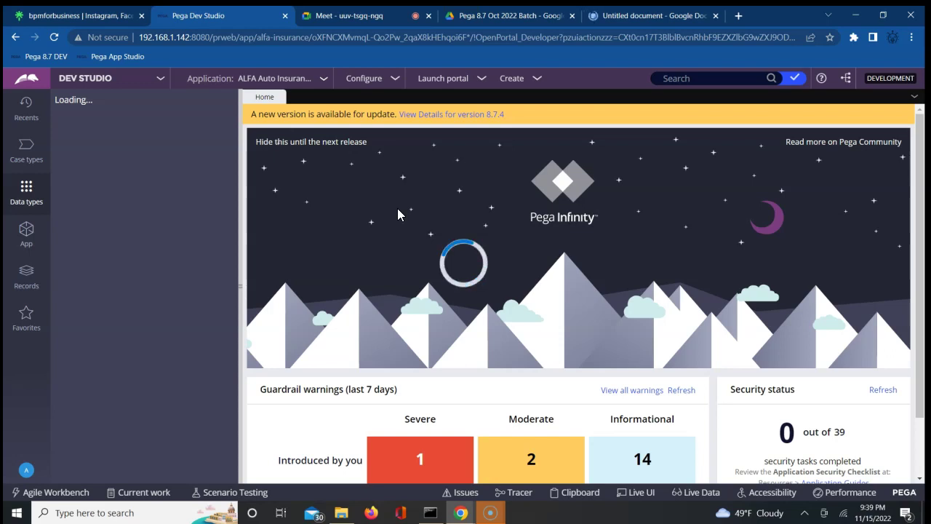
pyautogui.click(483, 279)
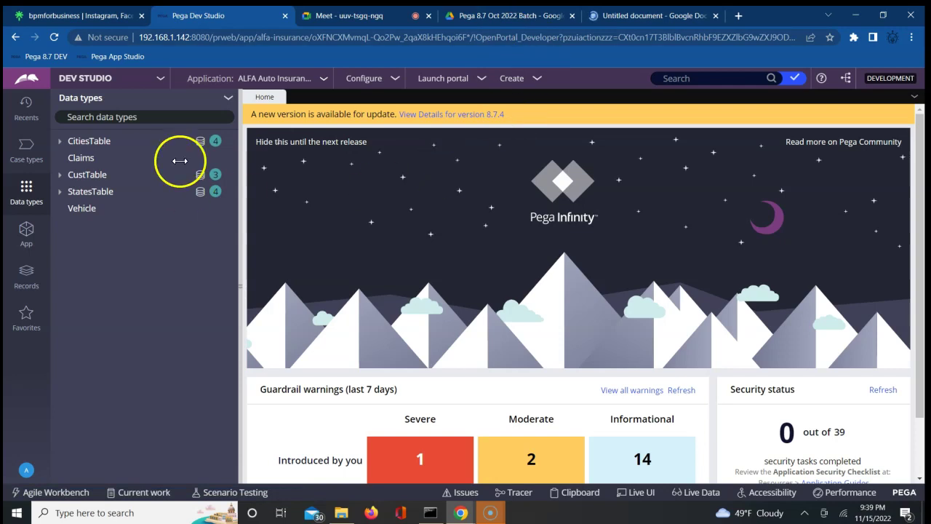
pyautogui.click(91, 175)
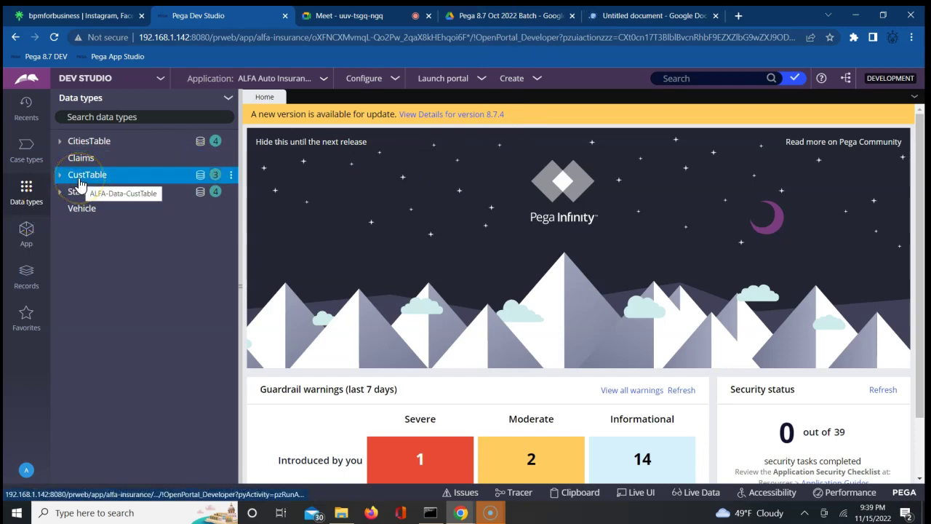
pyautogui.click(96, 180)
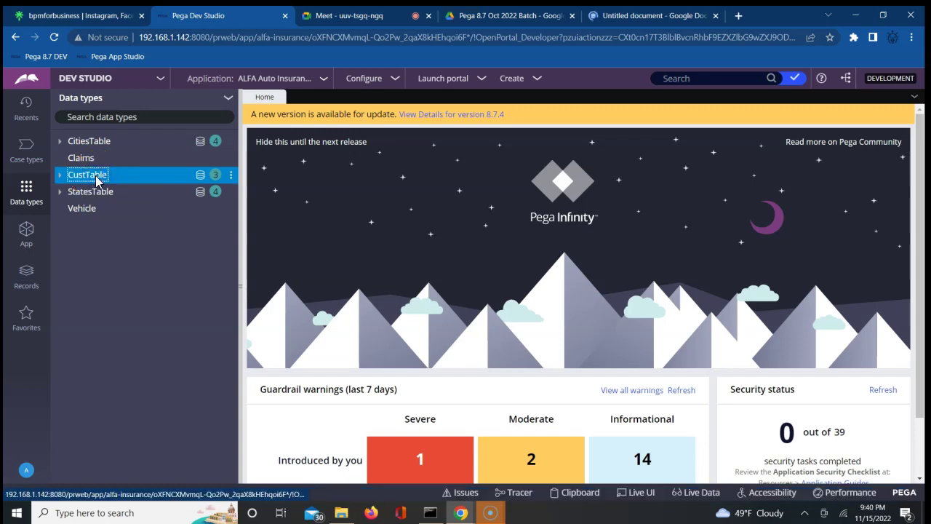
pyautogui.click(97, 179)
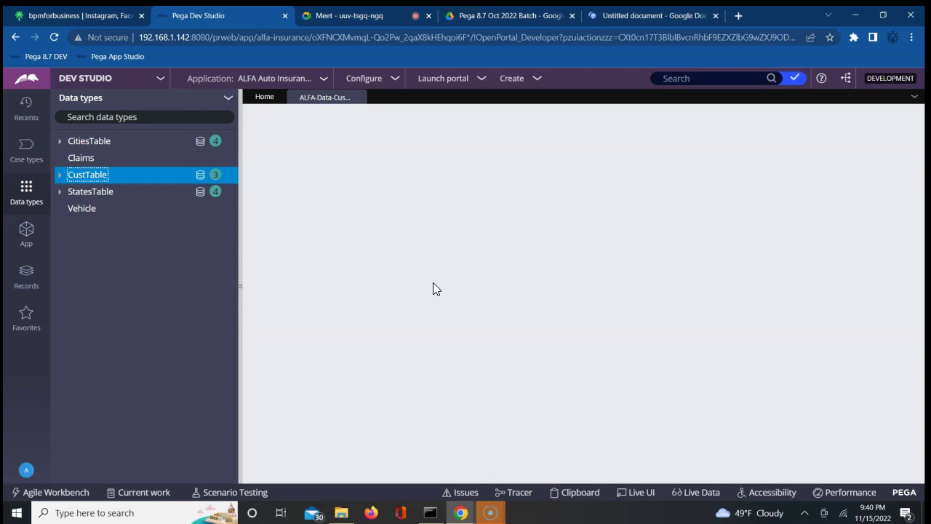
pyautogui.click(374, 255)
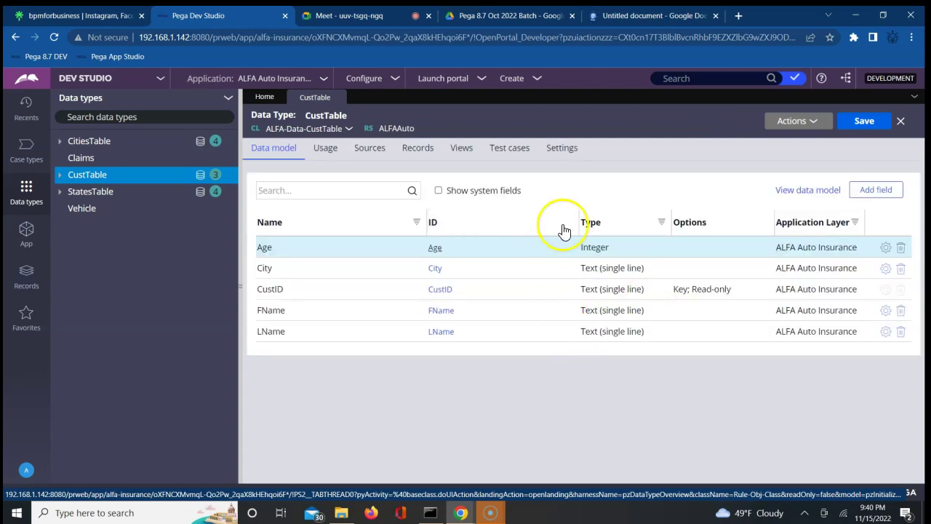
# Add a CustTable record with the customer's ID, first and last name, age 35 and city DEL, and start another empty record
pyautogui.click(405, 148)
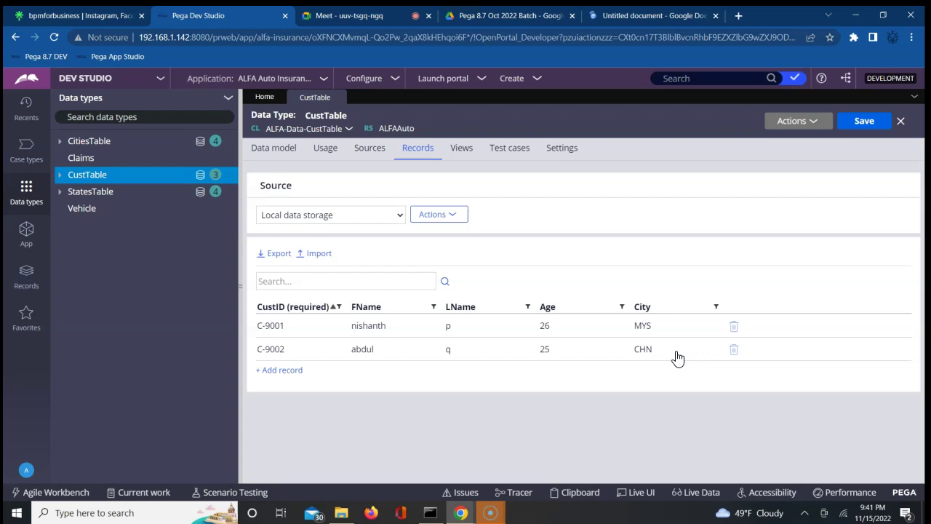
pyautogui.click(278, 370)
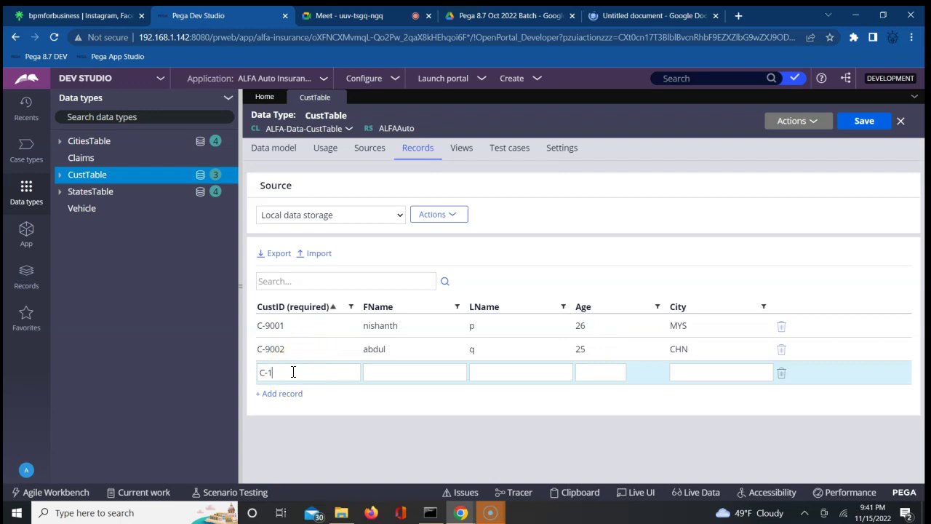
pyautogui.write('001')
pyautogui.click(396, 373)
pyautogui.write('Virat')
pyautogui.write('D')
pyautogui.write('D')
pyautogui.click(287, 393)
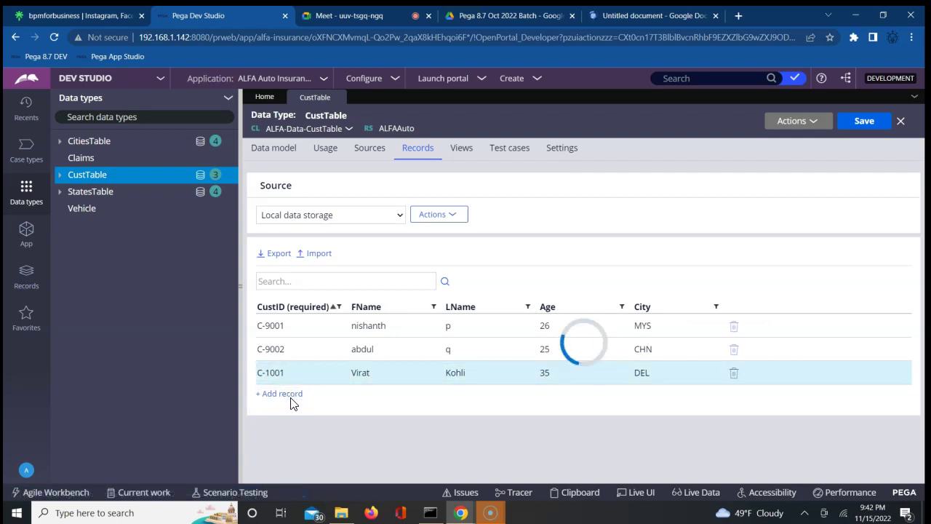
# Let the newly waiting participant into the Google Meet call and go back to the CustTable records in Pega
pyautogui.click(365, 16)
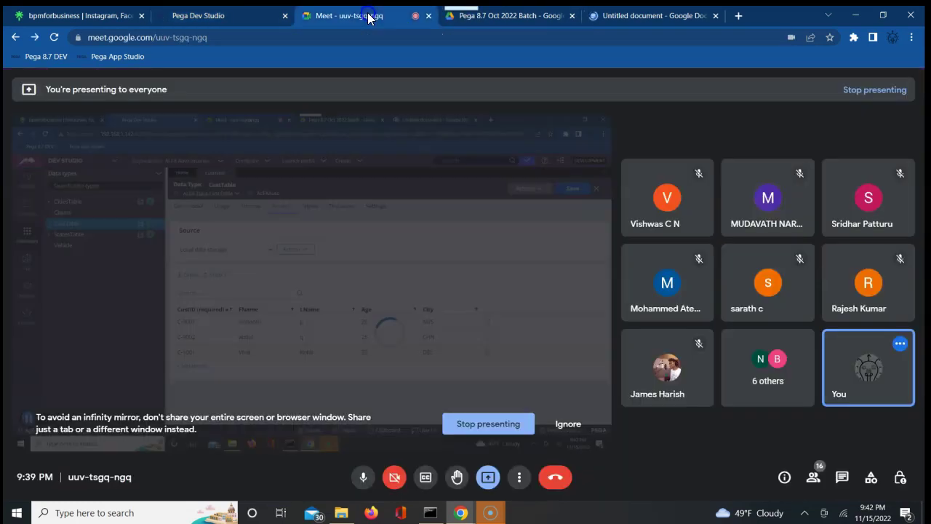
pyautogui.click(587, 138)
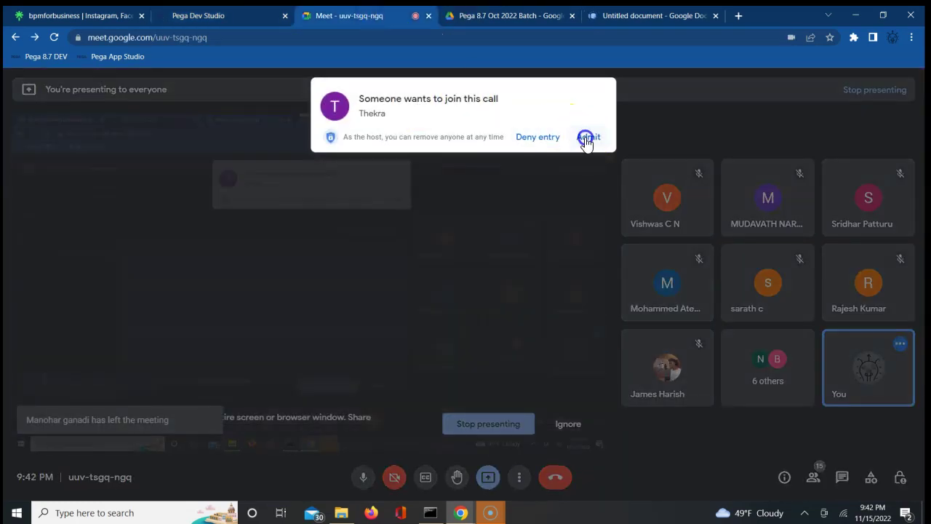
pyautogui.click(200, 16)
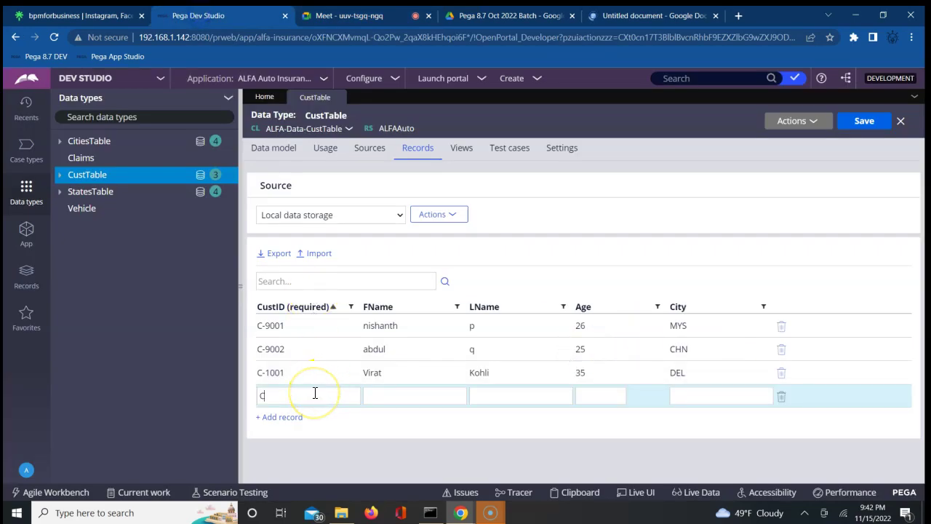
# Fill the new record with the customer's ID, first and last name, age 33 and city MUM, and save the CustTable data type
pyautogui.write('-1002')
pyautogui.click(363, 396)
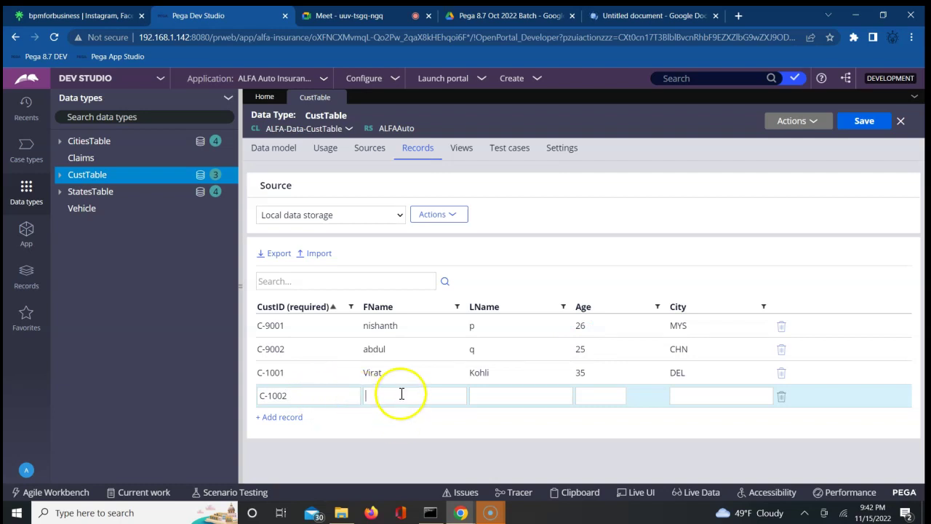
pyautogui.write('Ro')
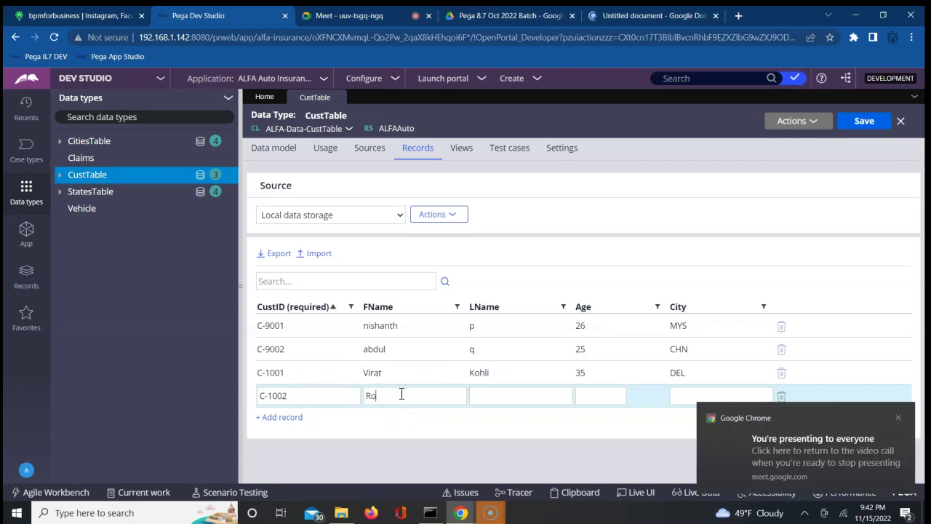
pyautogui.write('hitSharma')
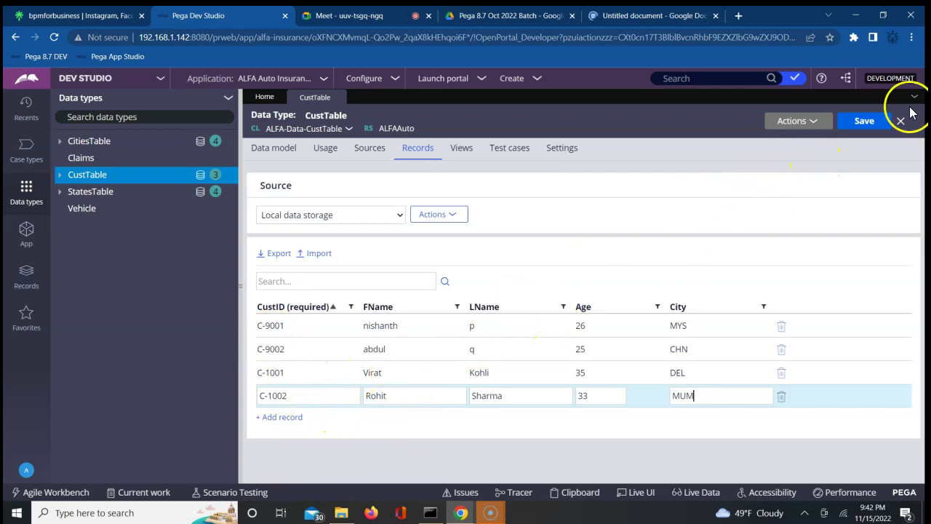
pyautogui.click(867, 122)
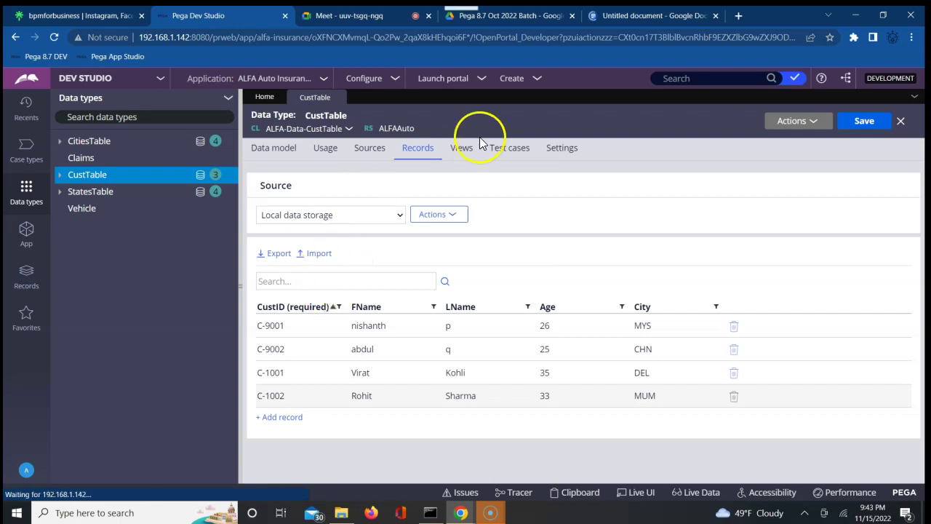
# Return to the Google Docs notes and place the cursor on the line below the heading
pyautogui.click(612, 18)
pyautogui.click(554, 234)
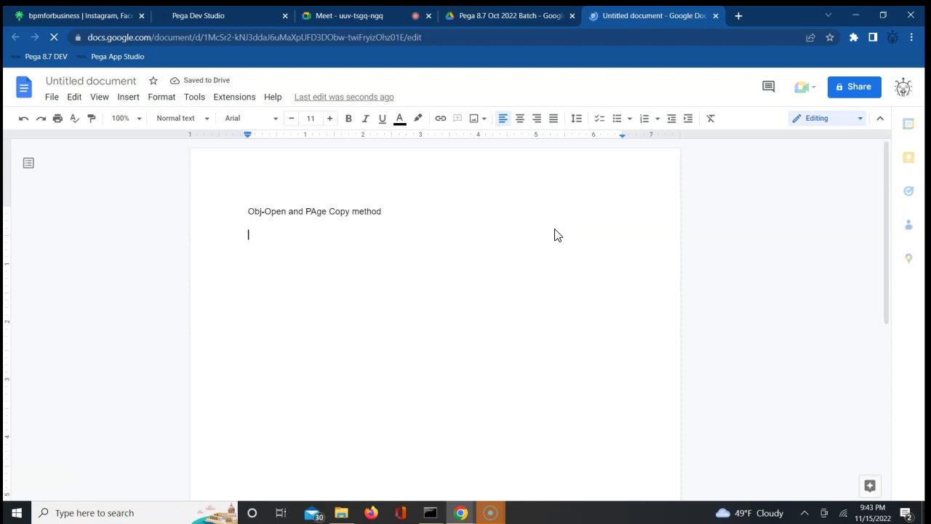
pyautogui.click(462, 187)
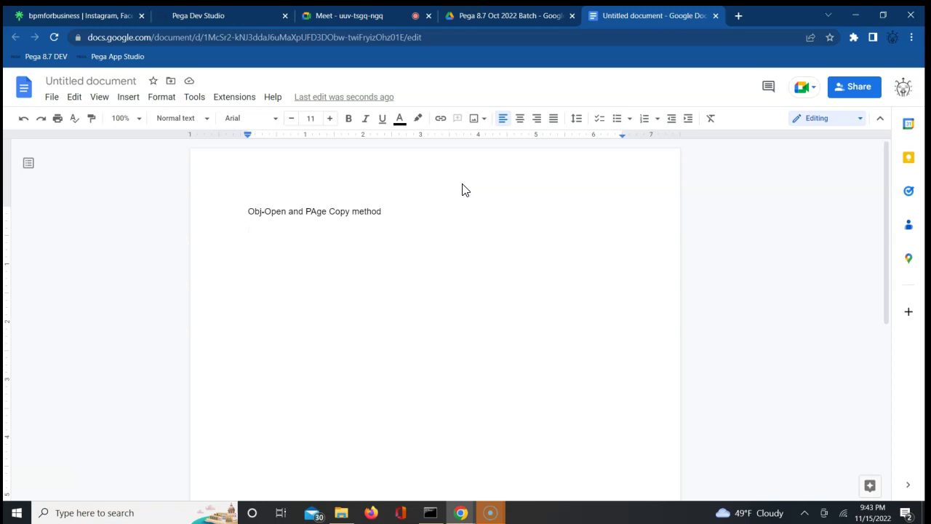
# Switch to the Google Meet call, admit the waiting participant and return to the CustTable data type in Pega
pyautogui.click(223, 15)
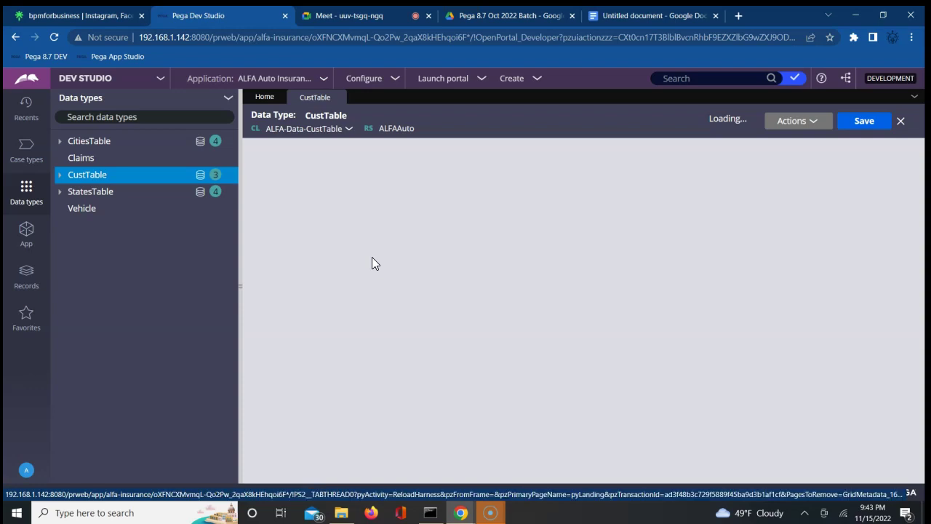
pyautogui.click(367, 16)
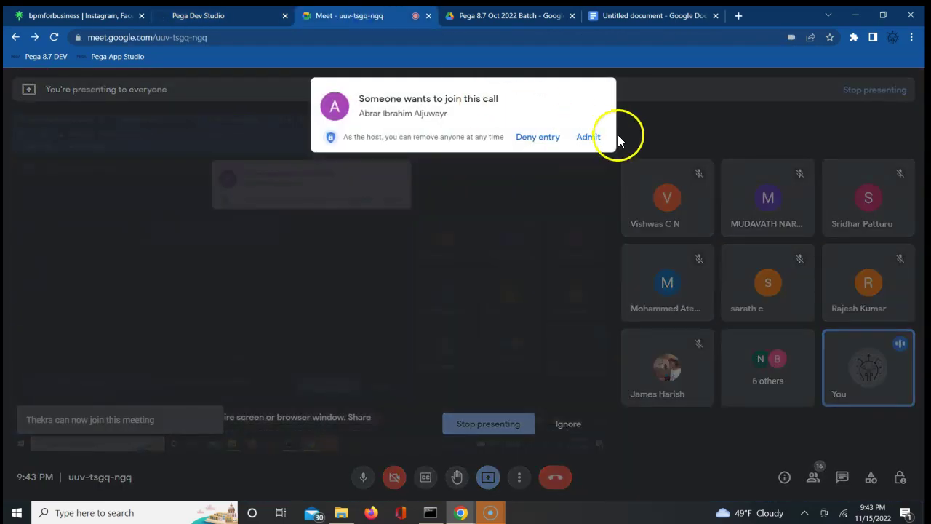
pyautogui.click(589, 139)
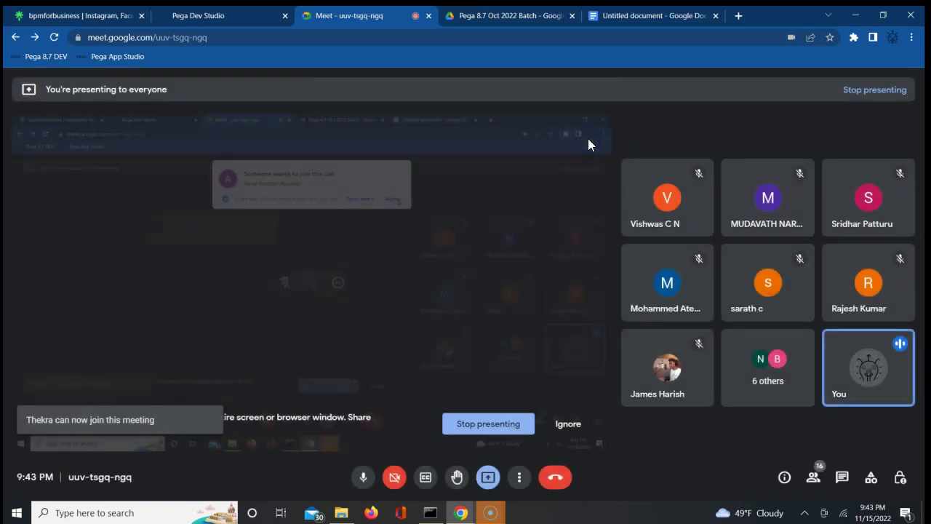
pyautogui.click(234, 15)
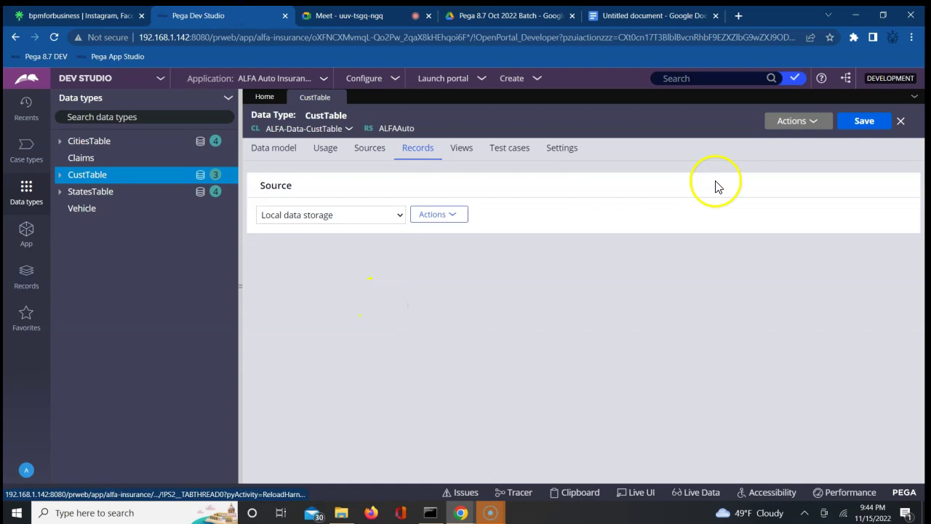
# Save the CustTable data type, and let the next waiting participant into the Google Meet call before returning to Pega
pyautogui.click(860, 127)
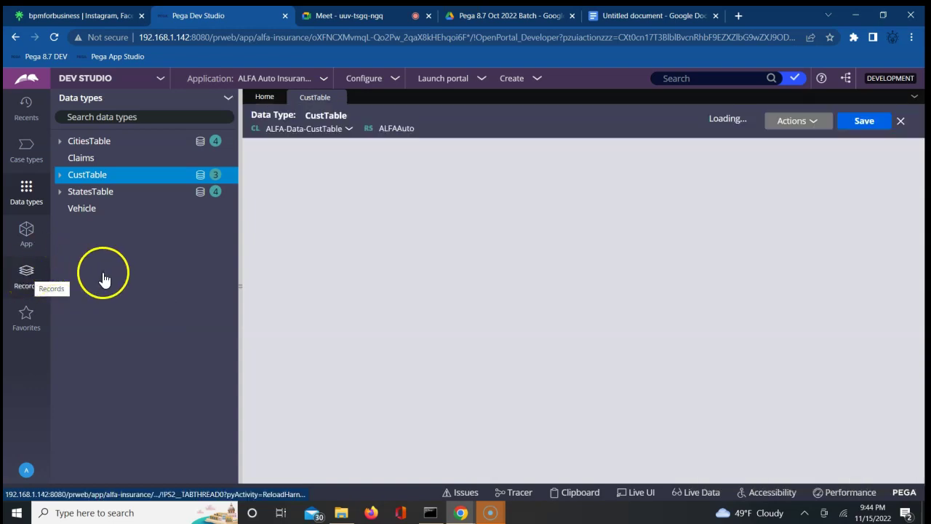
pyautogui.click(365, 19)
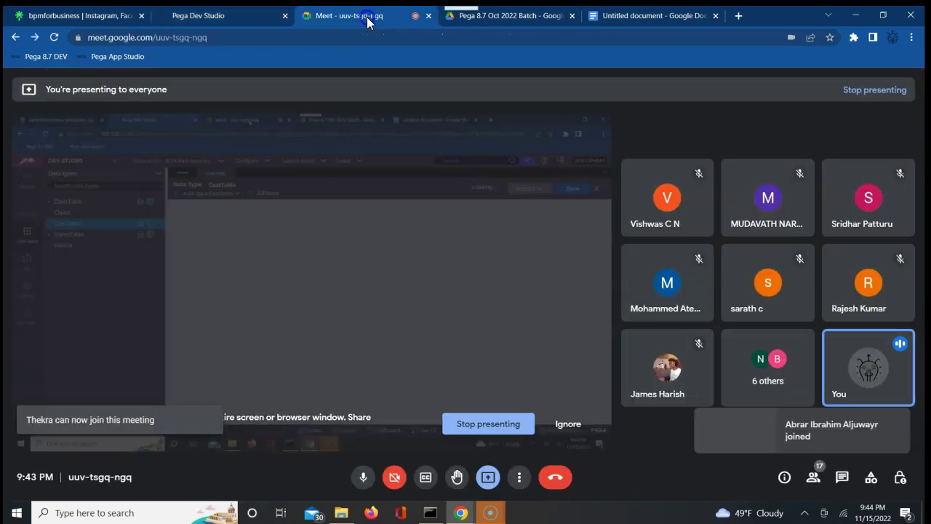
pyautogui.click(588, 137)
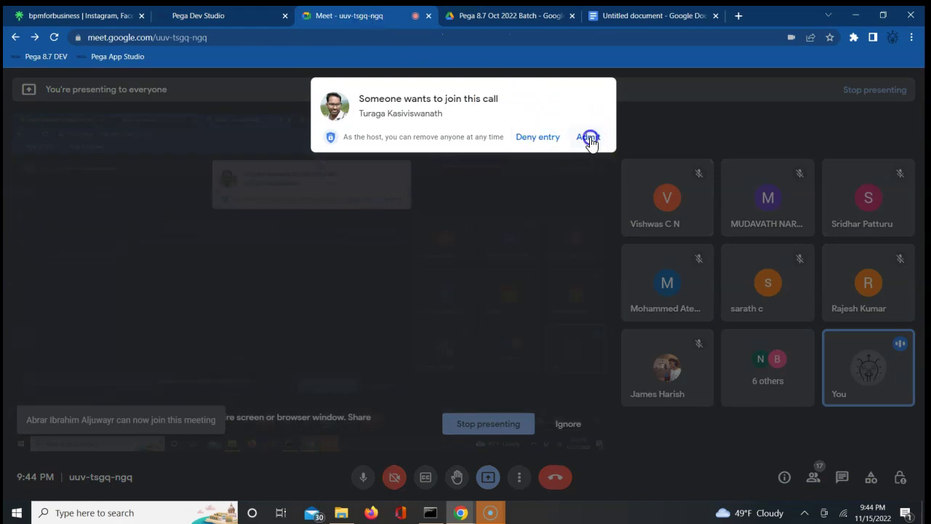
pyautogui.click(225, 20)
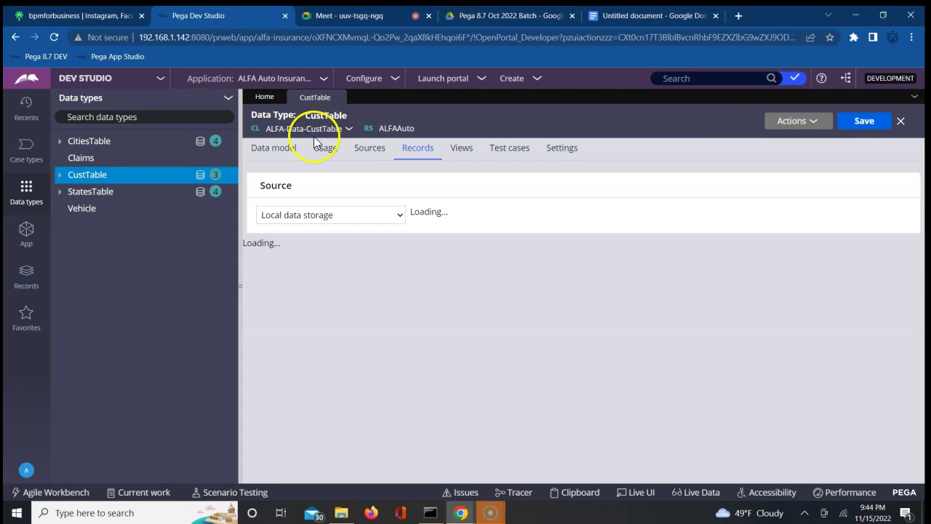
# Start creating a new Data Model Property rule in the ALFA-ALFAAuto-Work class
pyautogui.click(27, 231)
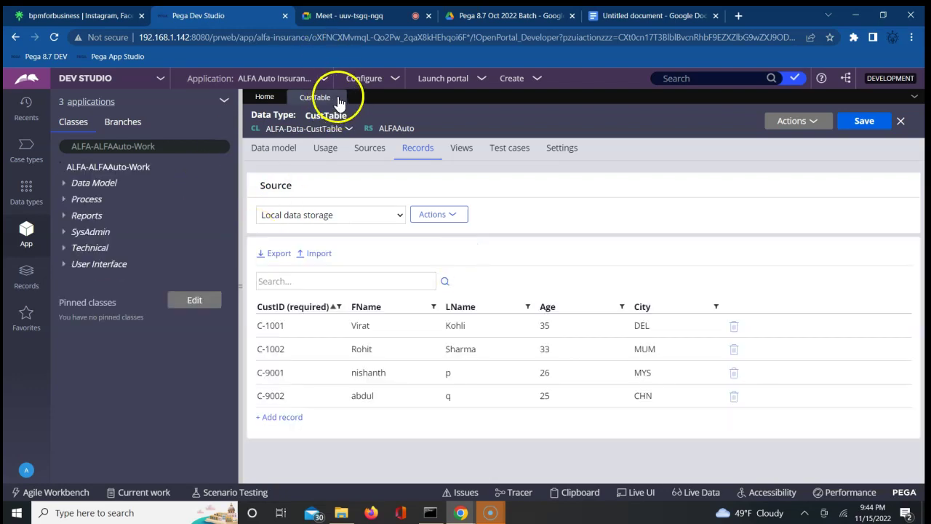
pyautogui.click(124, 171)
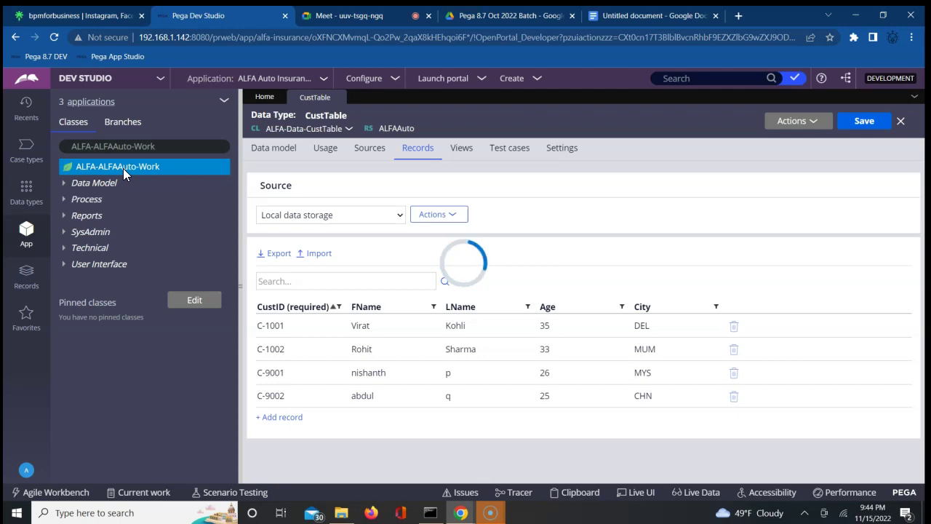
pyautogui.rightClick(123, 168)
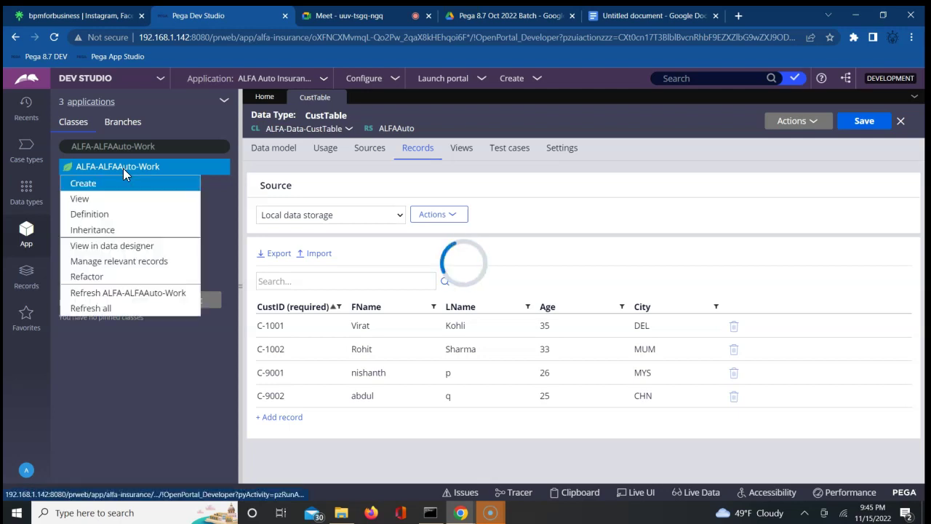
pyautogui.click(116, 189)
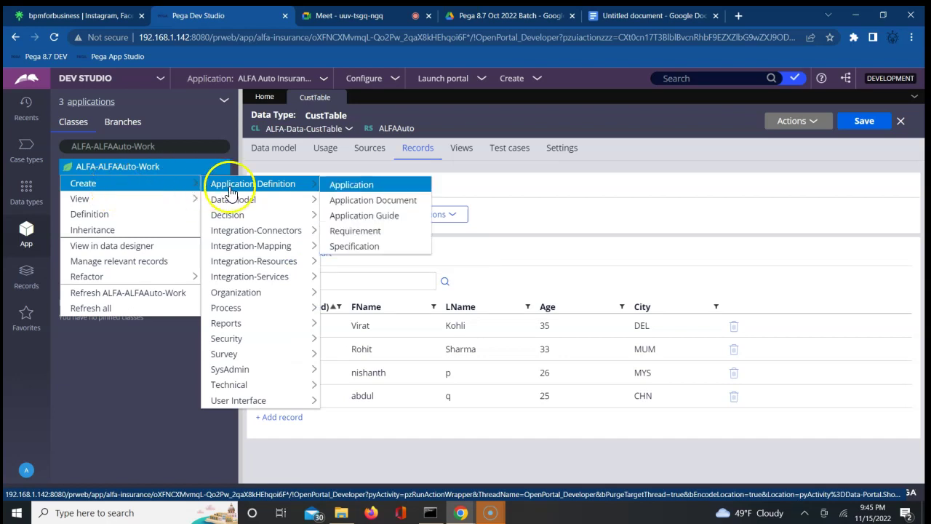
pyautogui.moveTo(240, 201)
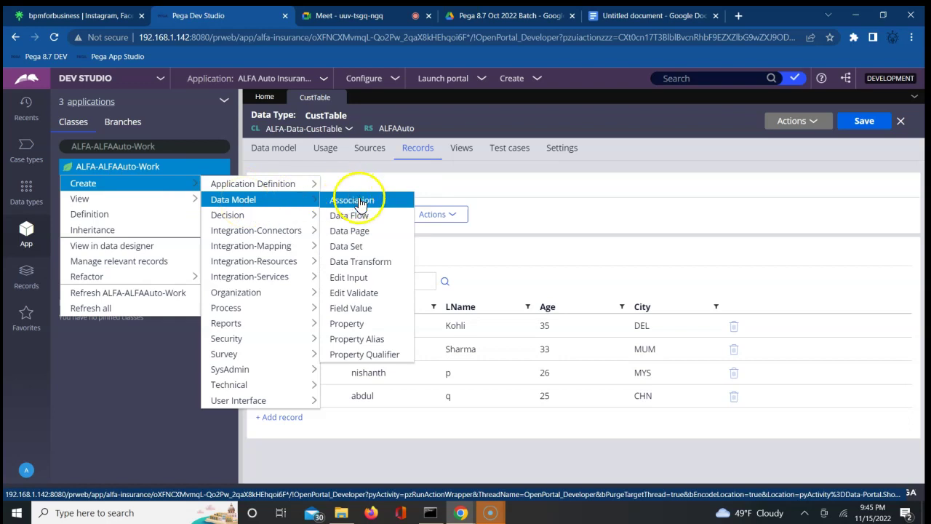
pyautogui.click(363, 325)
pyautogui.click(157, 168)
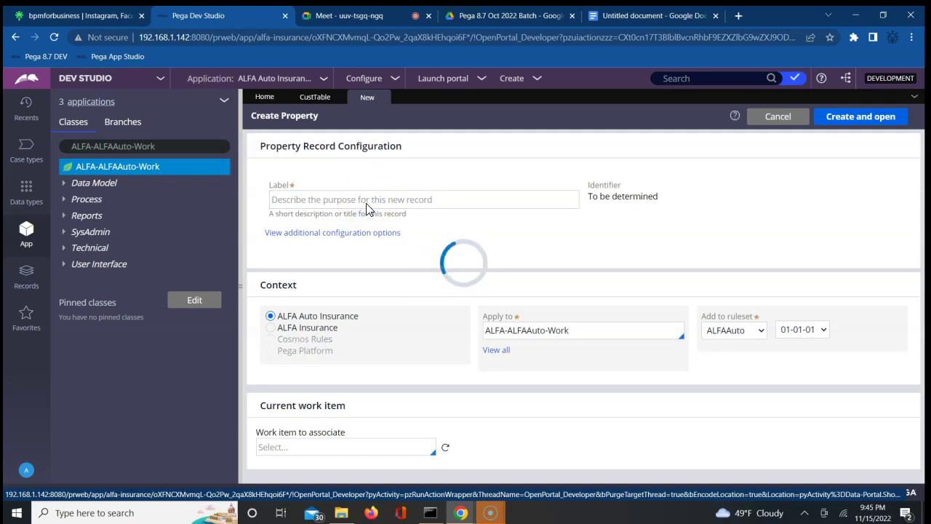
# Label the new property CustPage so that its identifier is filled in from the label
pyautogui.click(386, 199)
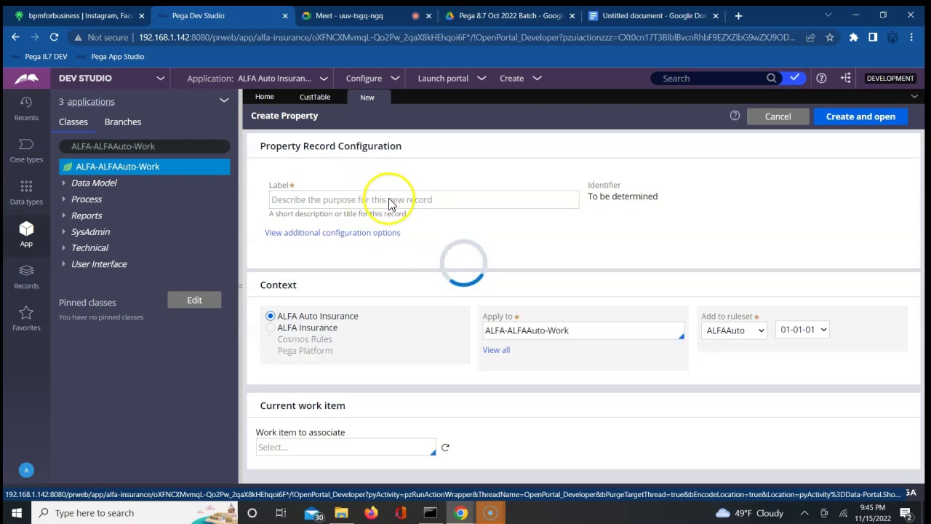
pyautogui.click(356, 203)
pyautogui.click(353, 204)
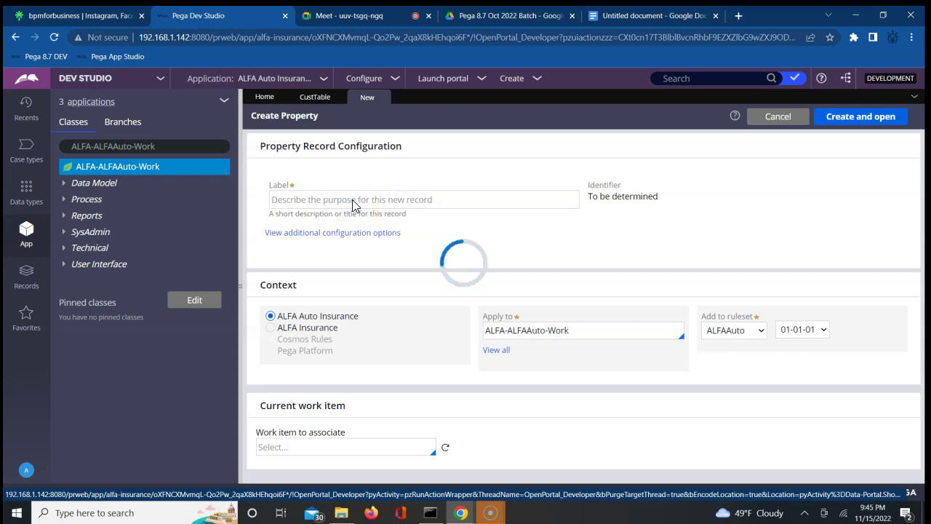
pyautogui.click(296, 218)
pyautogui.click(308, 206)
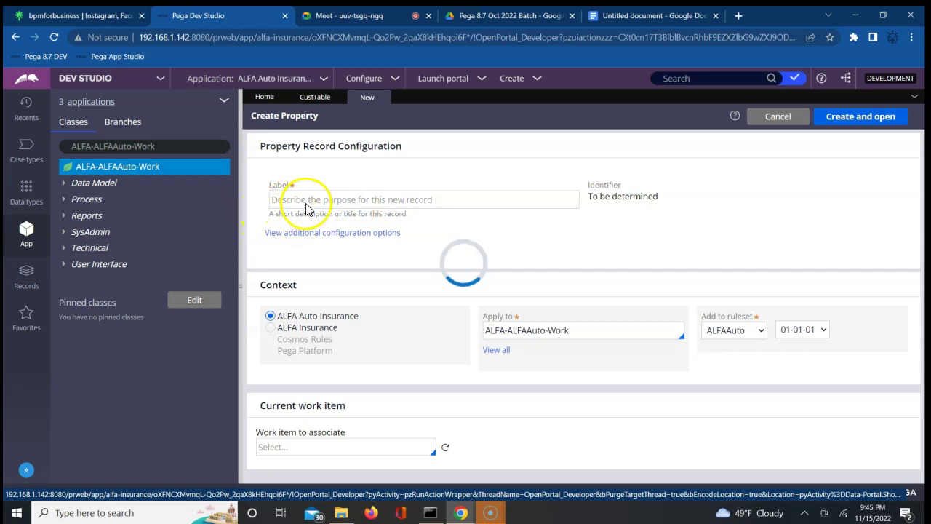
pyautogui.click(308, 202)
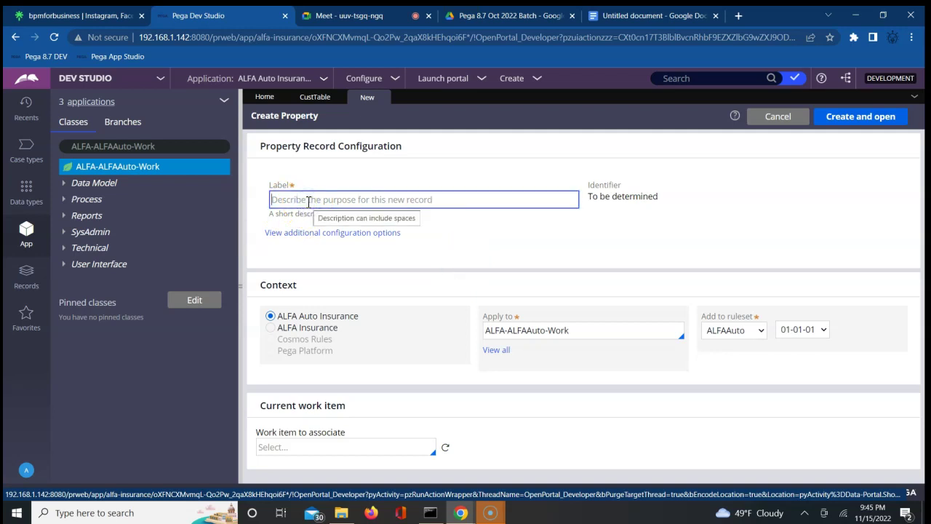
pyautogui.click(329, 197)
pyautogui.write('CustPage')
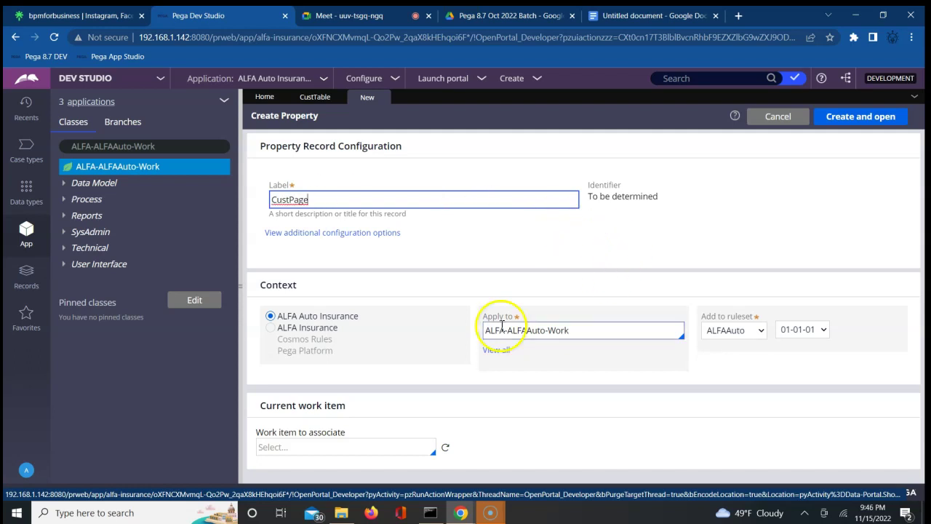
pyautogui.click(850, 118)
pyautogui.press('Tab')
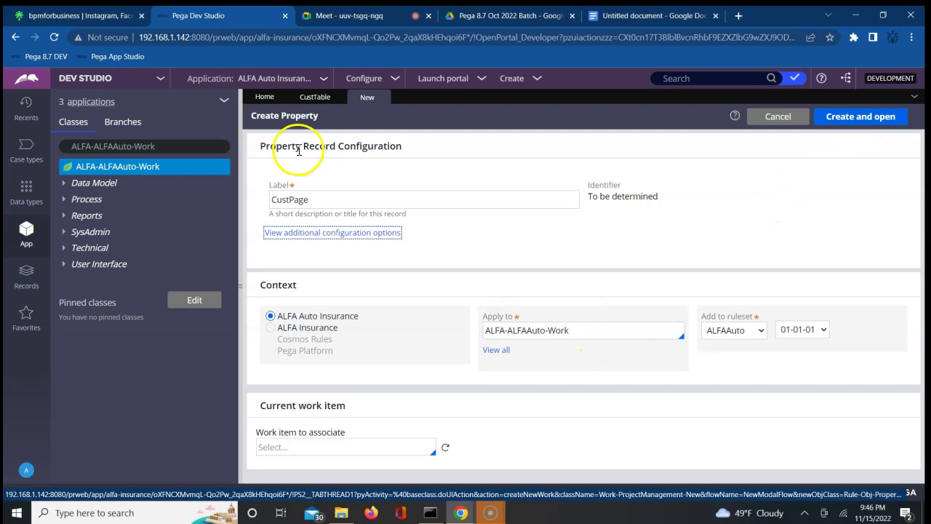
pyautogui.click(586, 214)
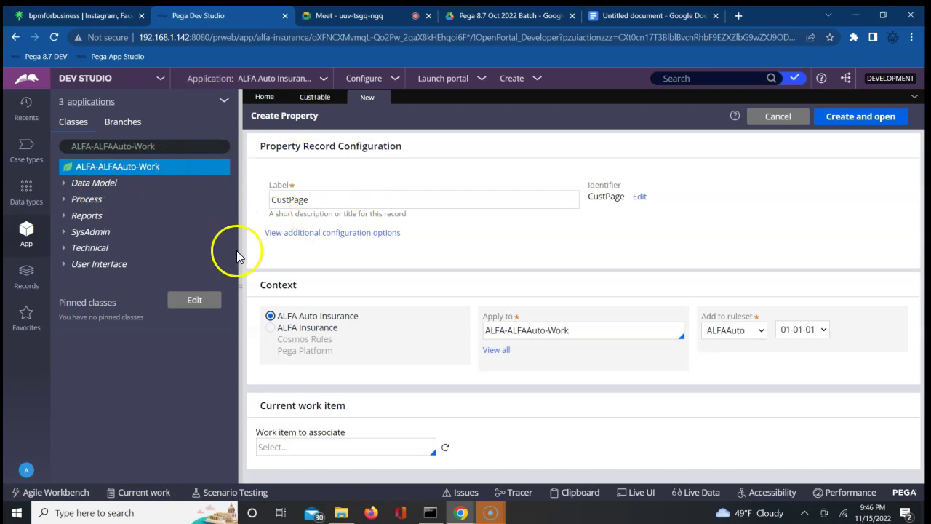
# Look through the rule types that can be created under the class's Data Model category, down to Property
pyautogui.click(96, 186)
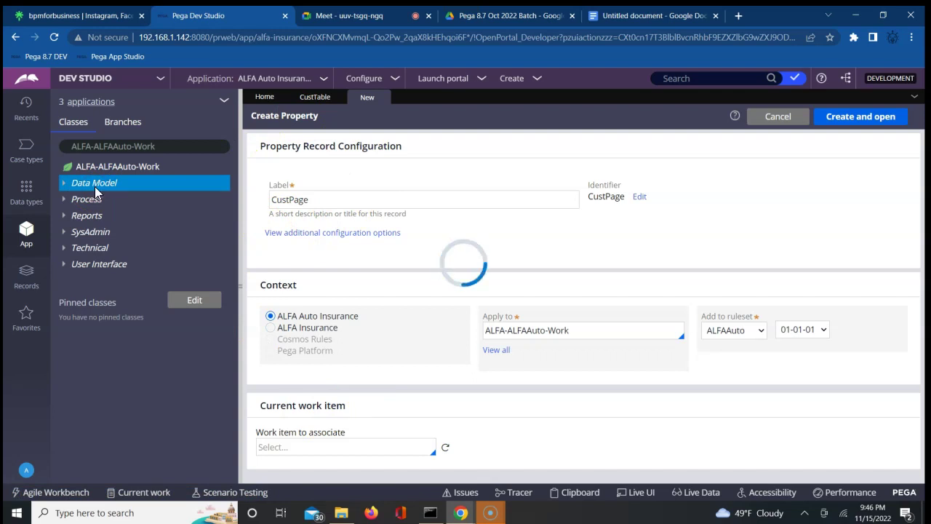
pyautogui.rightClick(101, 186)
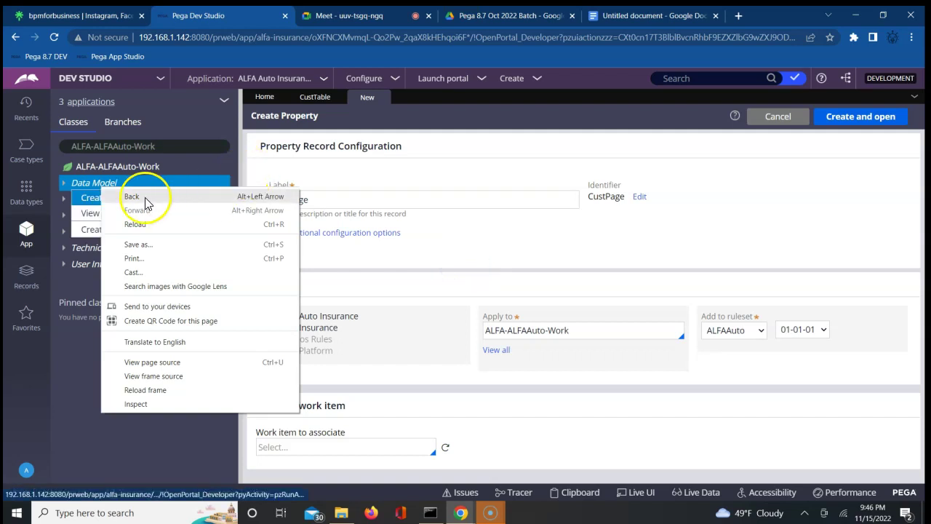
pyautogui.click(86, 195)
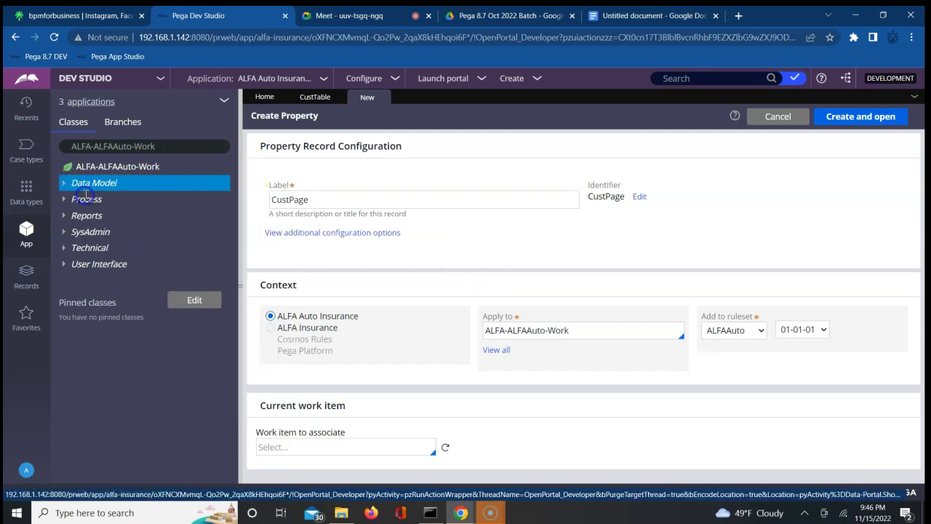
pyautogui.click(121, 184)
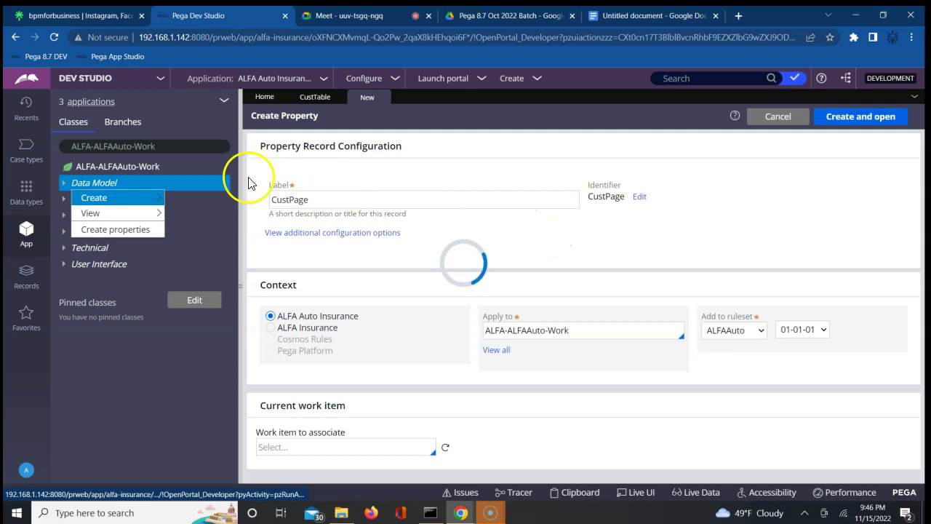
pyautogui.moveTo(165, 204)
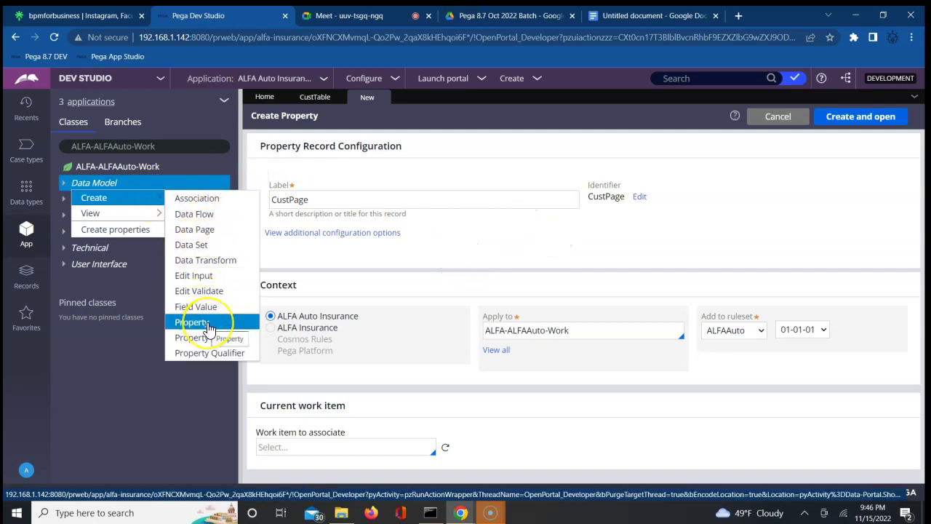
pyautogui.click(509, 185)
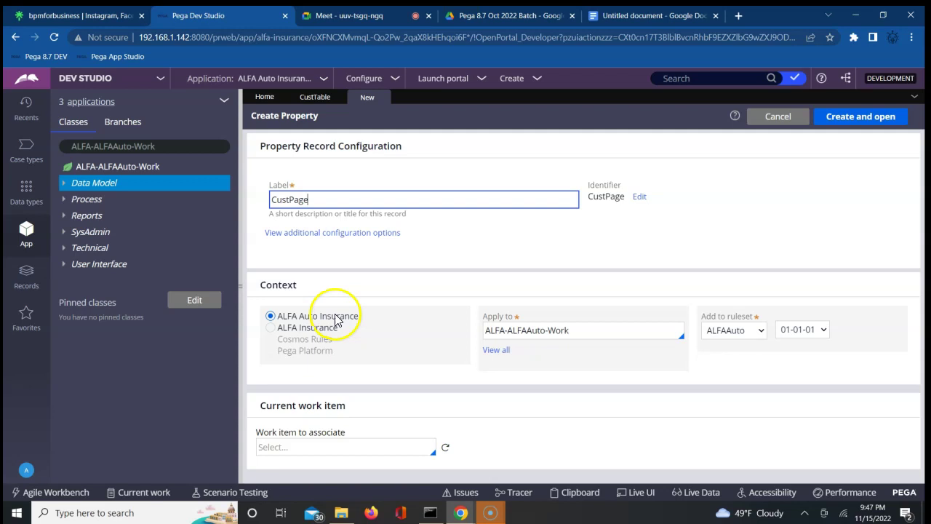
# Create and open the CustPage property and change its property type to Single Page
pyautogui.click(850, 124)
pyautogui.click(596, 266)
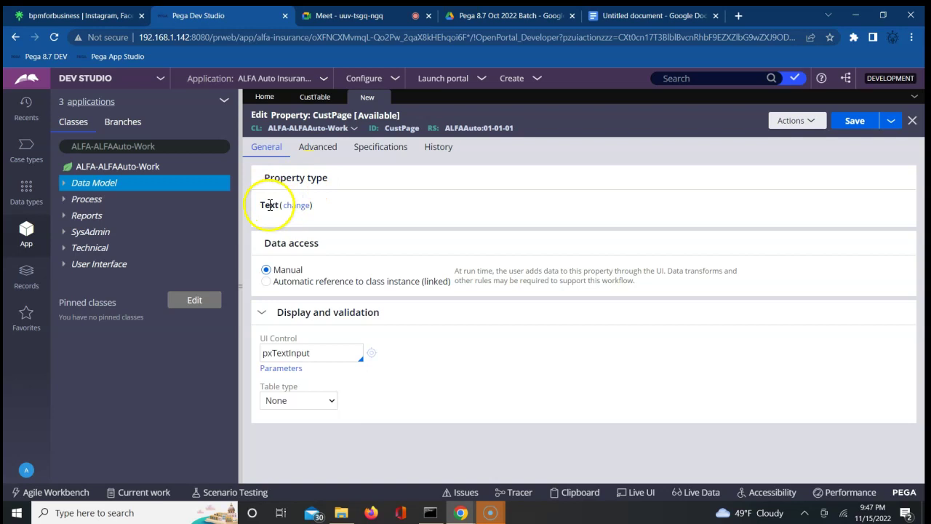
pyautogui.click(296, 207)
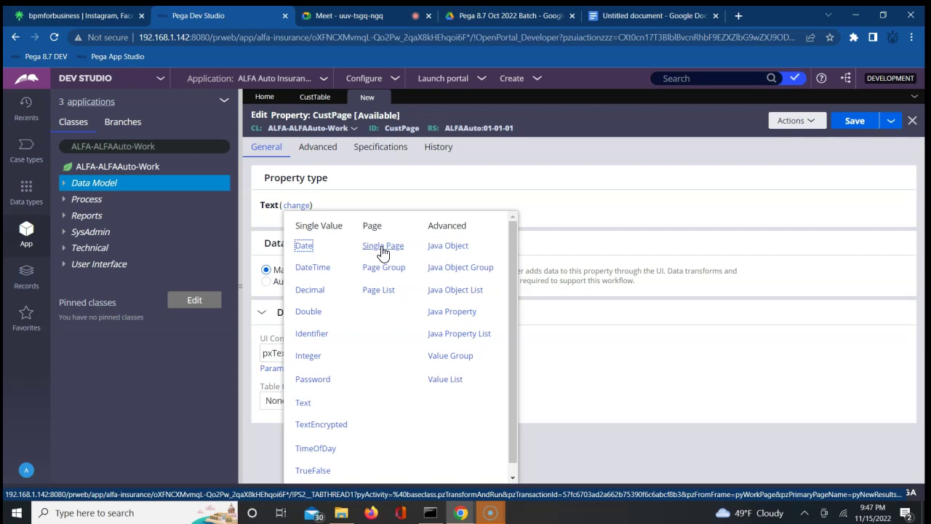
pyautogui.click(382, 246)
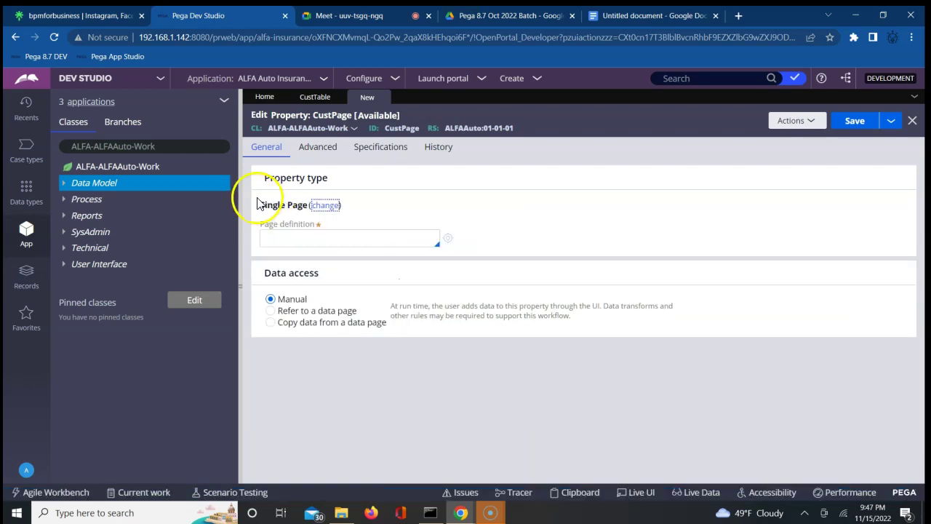
# Set the CustPage page definition to the ALFA-Data-CustTable class and save the property
pyautogui.click(296, 239)
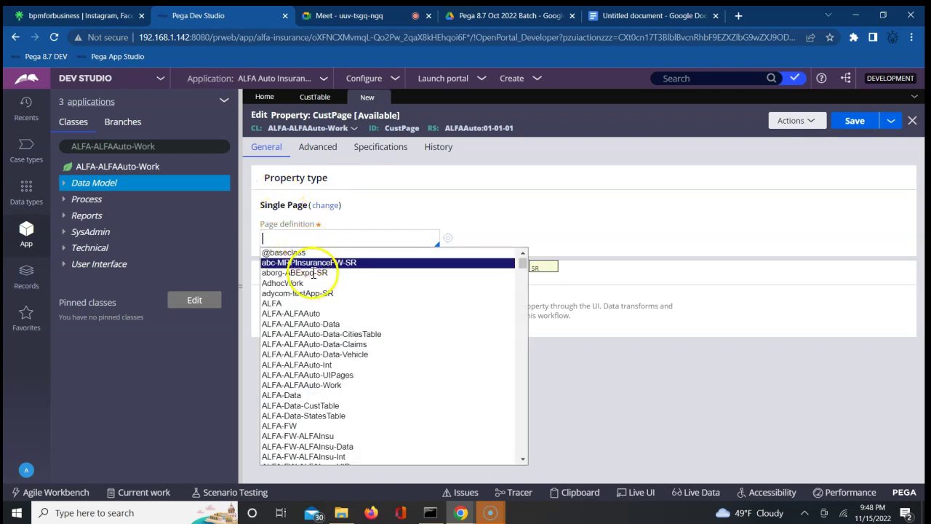
pyautogui.press('Down')
pyautogui.press('Down')
pyautogui.press('Down')
pyautogui.press('Down')
pyautogui.press('Down')
pyautogui.press('Down')
pyautogui.press('Down')
pyautogui.press('Down')
pyautogui.press('Down')
pyautogui.press('Down')
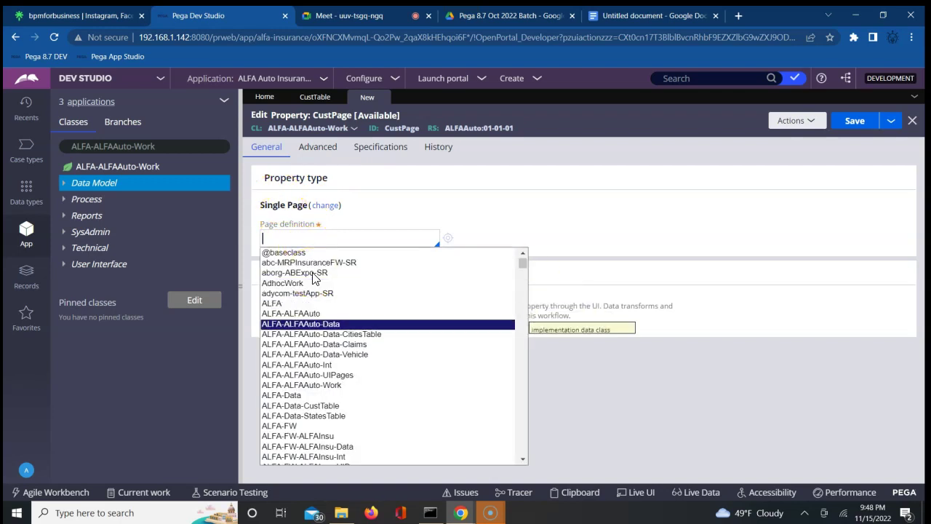
pyautogui.press('Down')
pyautogui.press('Down')
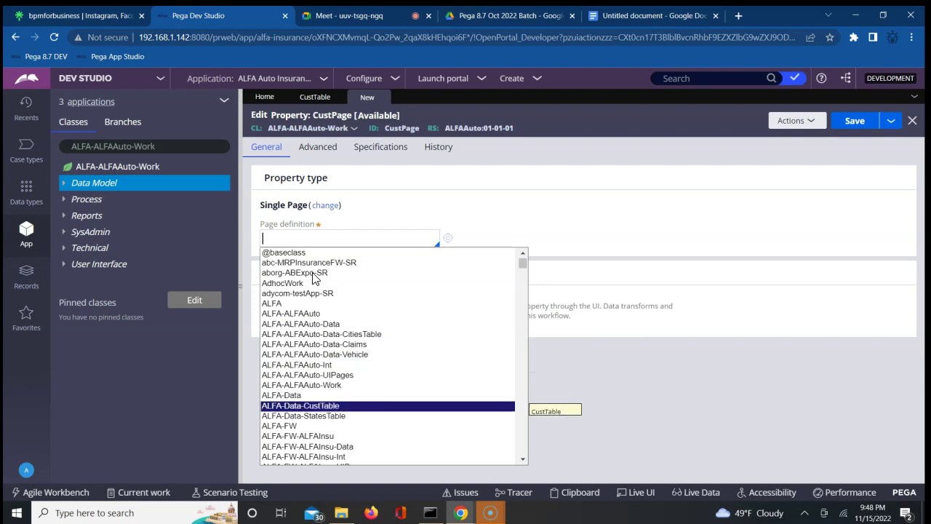
pyautogui.click(376, 405)
pyautogui.click(854, 121)
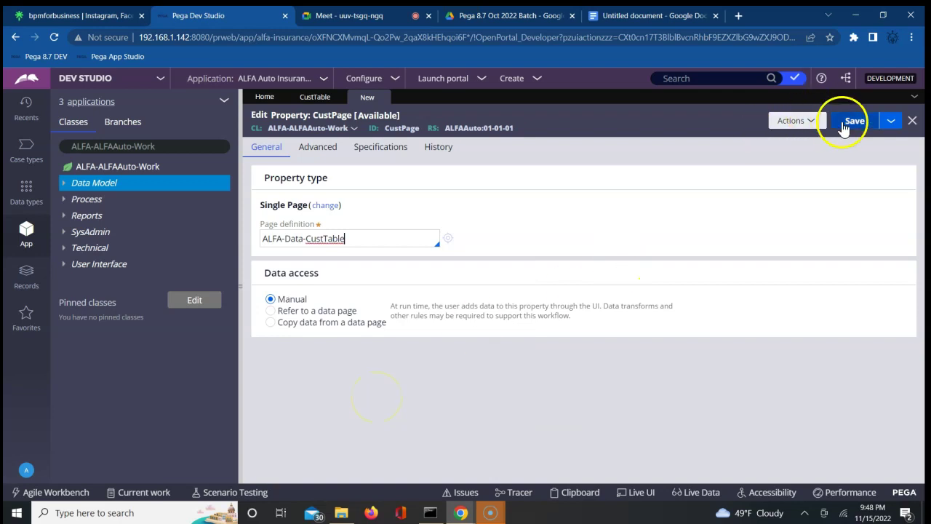
pyautogui.click(560, 219)
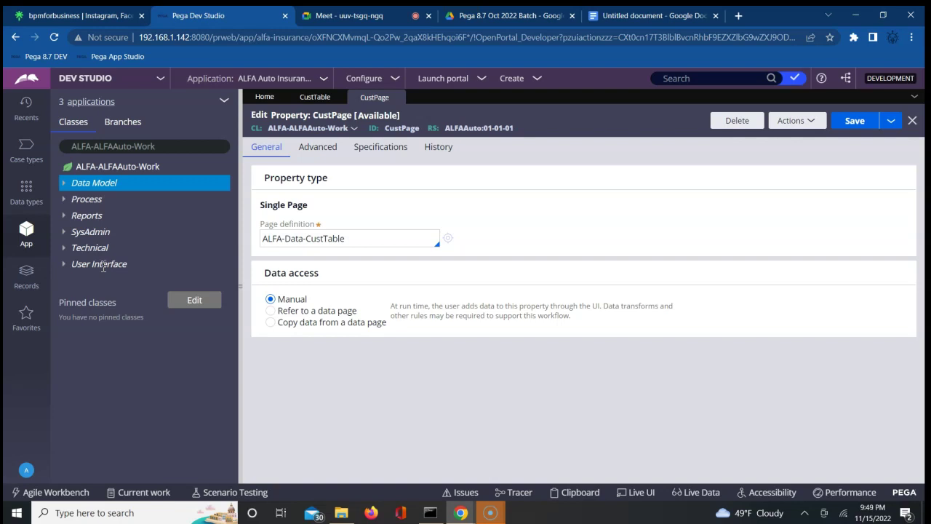
# Start creating a new Section rule under the User Interface category of the ALFA-ALFAAuto-Work class
pyautogui.click(100, 265)
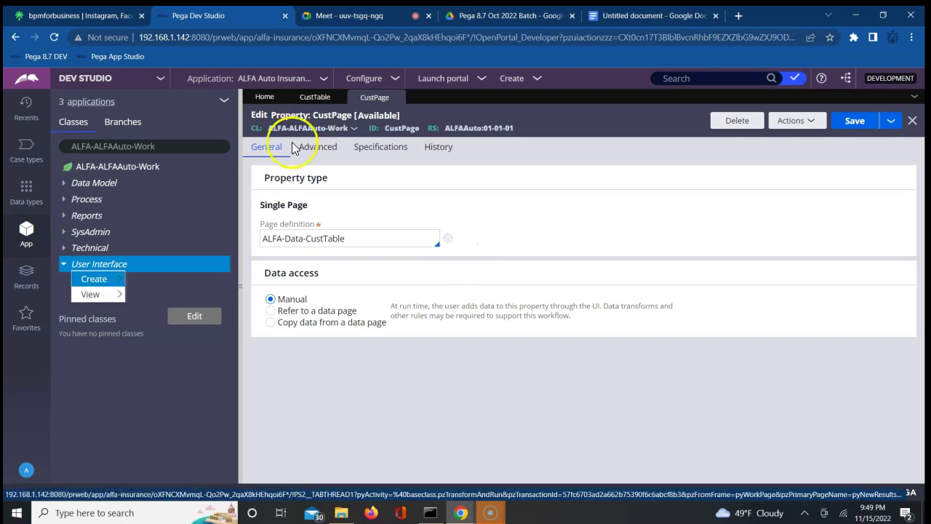
pyautogui.moveTo(99, 281)
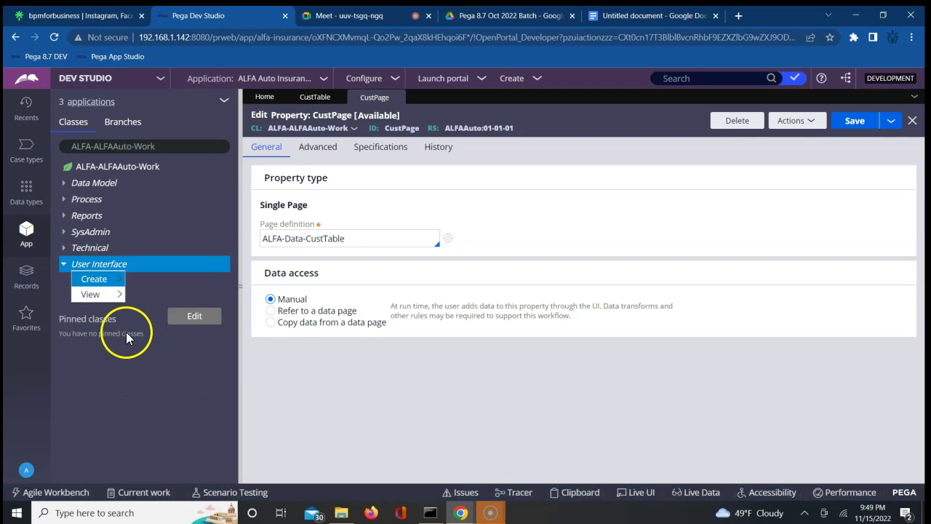
pyautogui.click(114, 279)
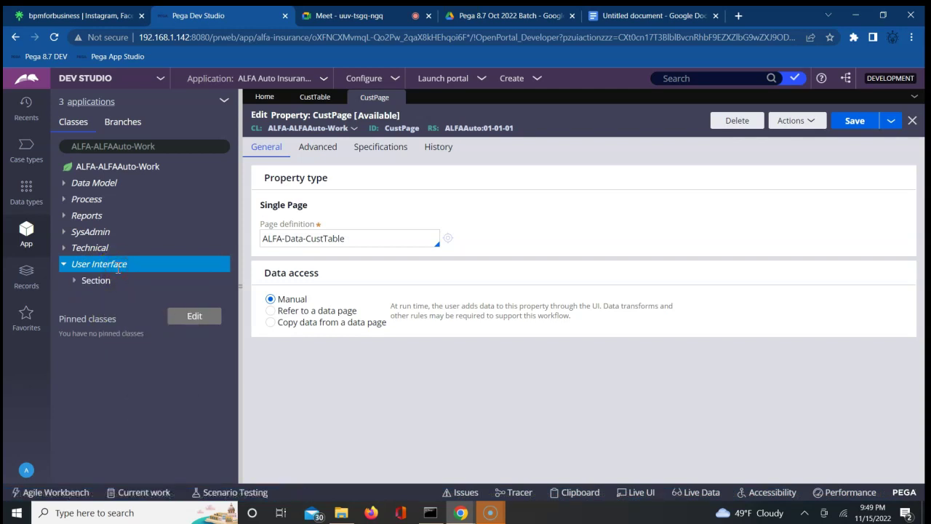
pyautogui.click(118, 269)
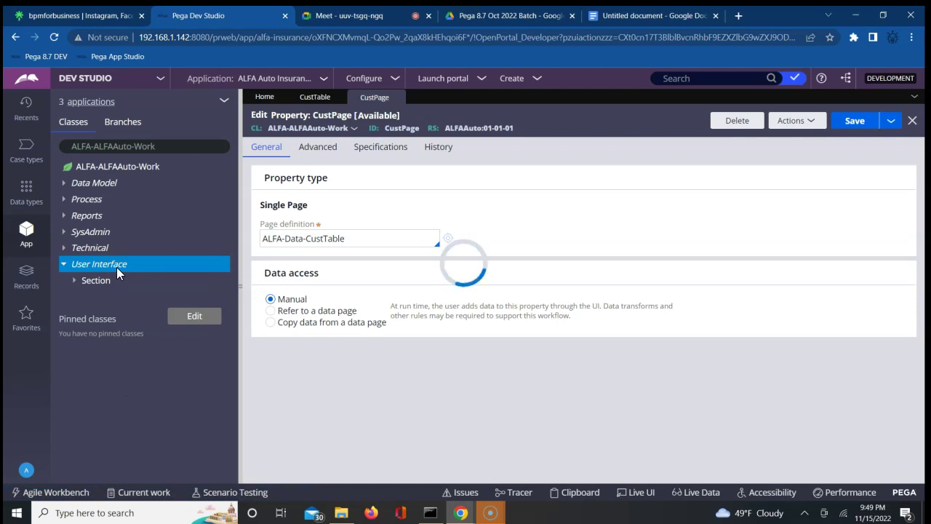
pyautogui.rightClick(116, 267)
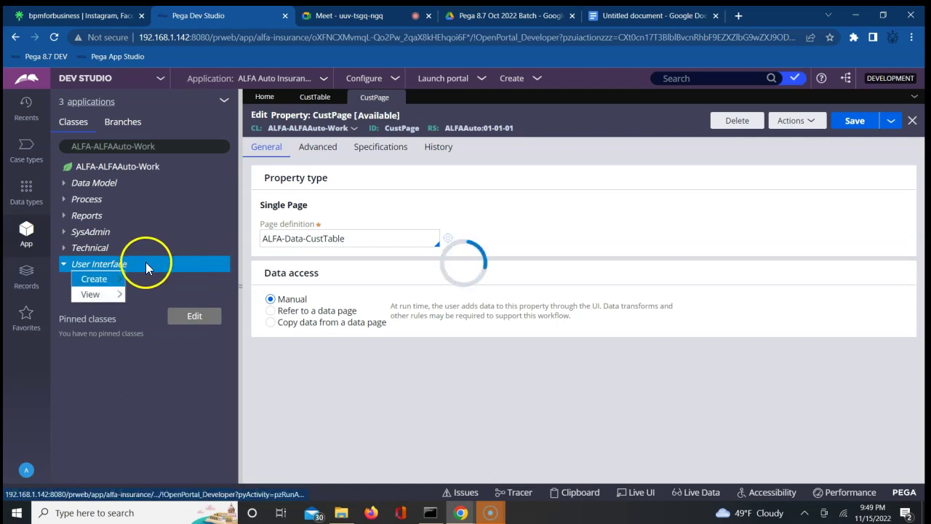
pyautogui.moveTo(115, 286)
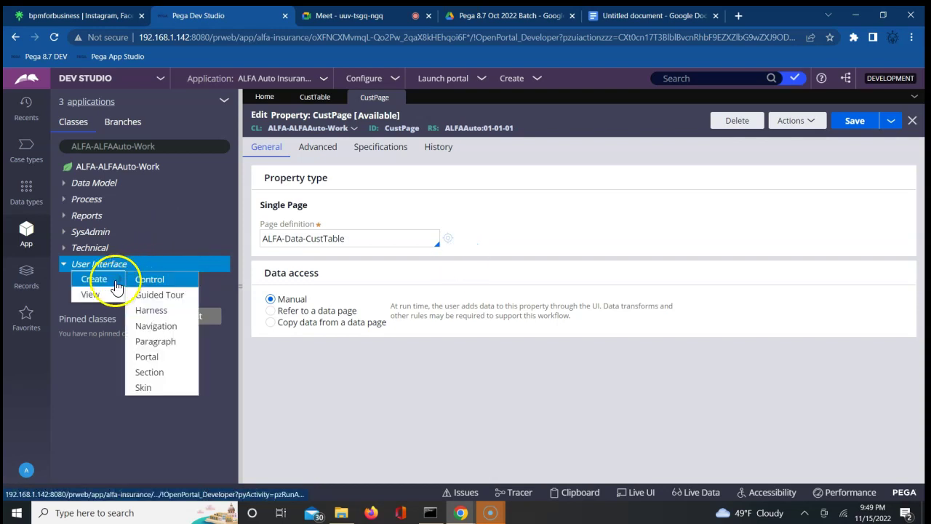
pyautogui.click(150, 373)
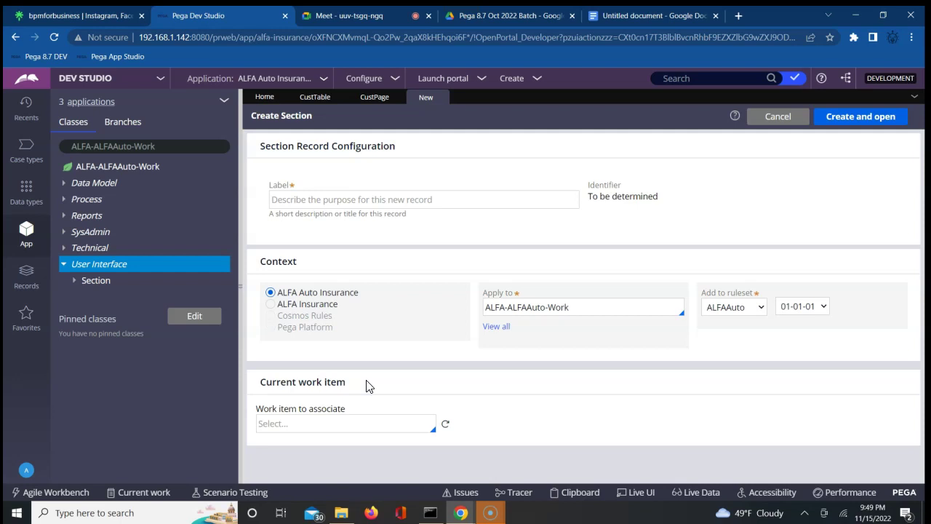
# Label the new section CustIDSection, then create and open it in the ALFA-ALFAAuto-Work class
pyautogui.click(417, 203)
pyautogui.write('Cust')
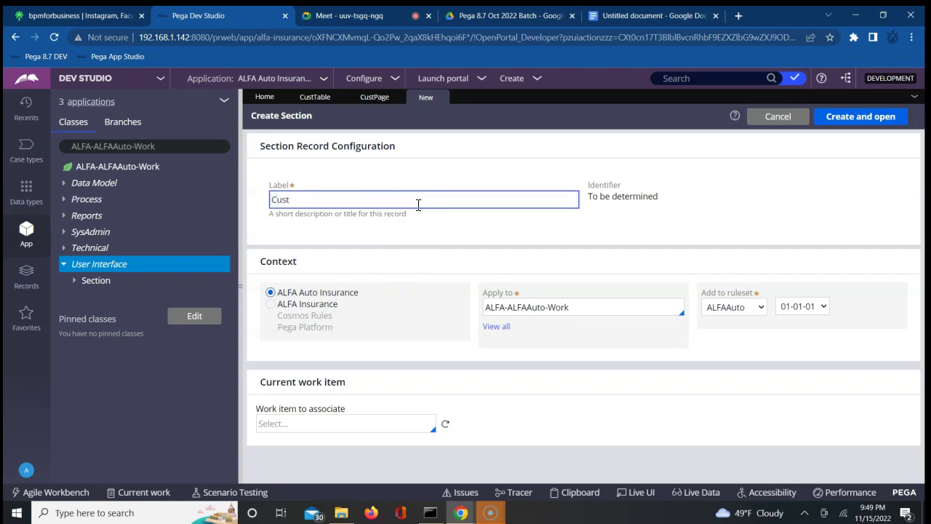
pyautogui.write('IDSection')
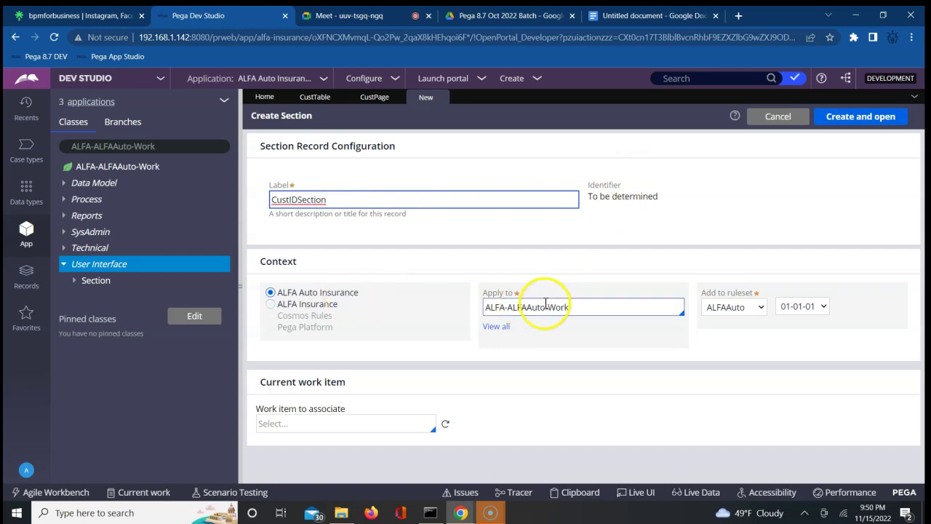
pyautogui.click(837, 122)
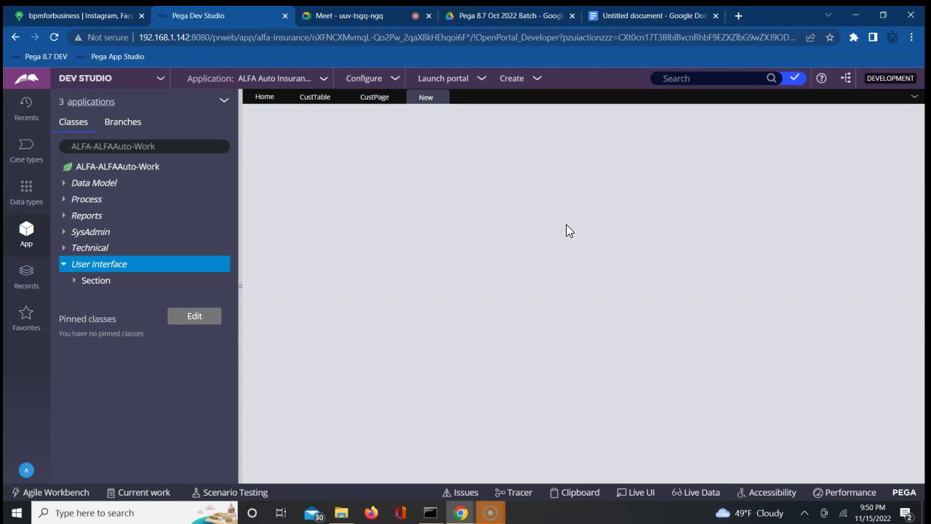
pyautogui.click(453, 223)
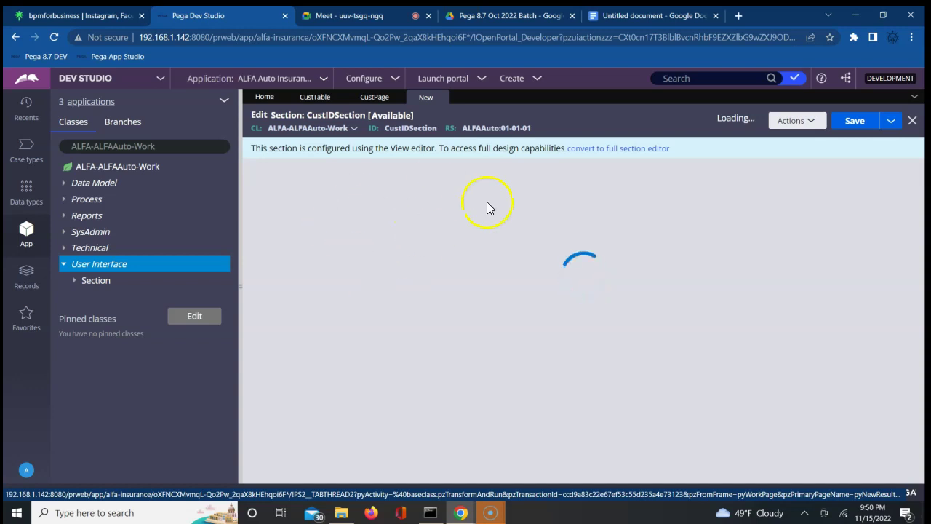
# Convert CustIDSection from the View editor to the full section editor and confirm the conversion
pyautogui.click(603, 153)
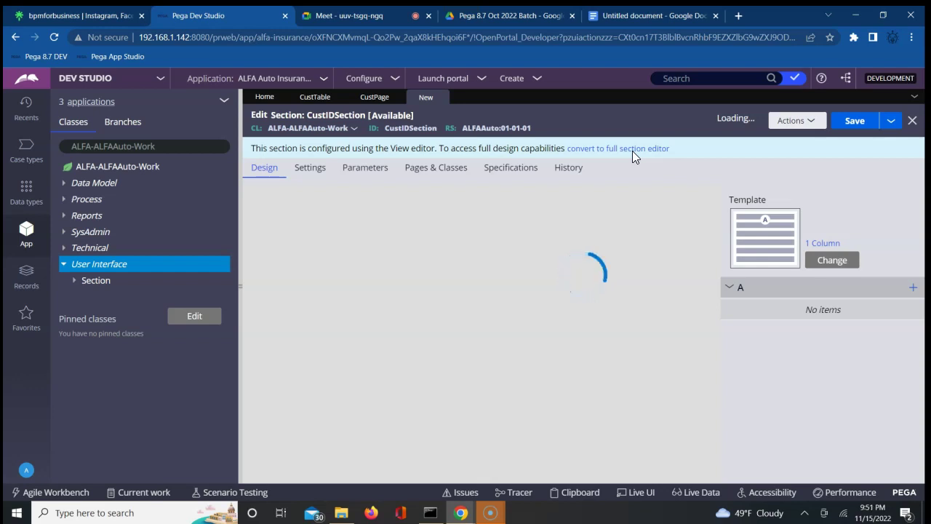
pyautogui.click(593, 149)
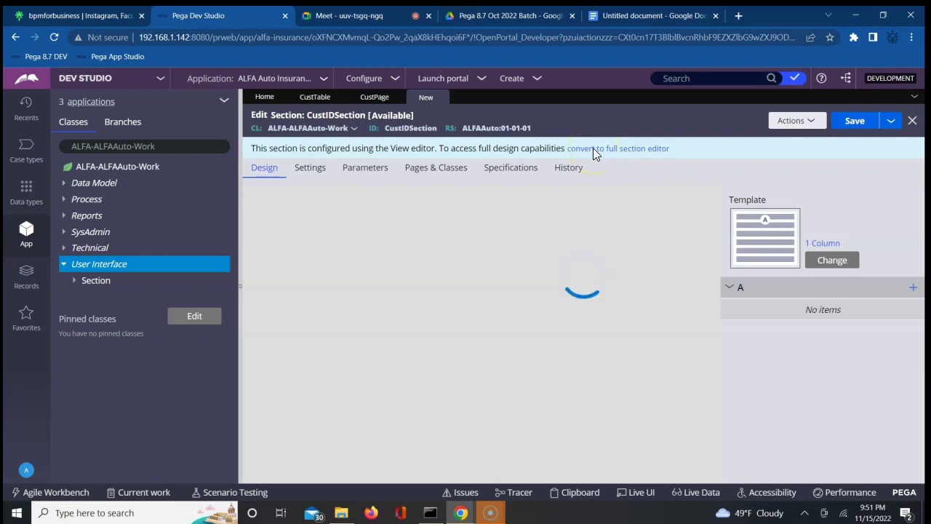
pyautogui.click(616, 154)
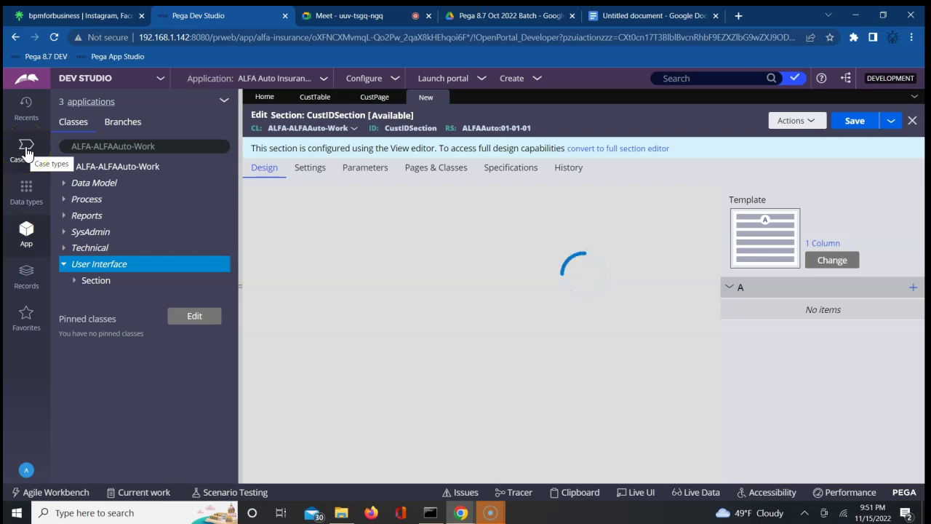
pyautogui.click(370, 108)
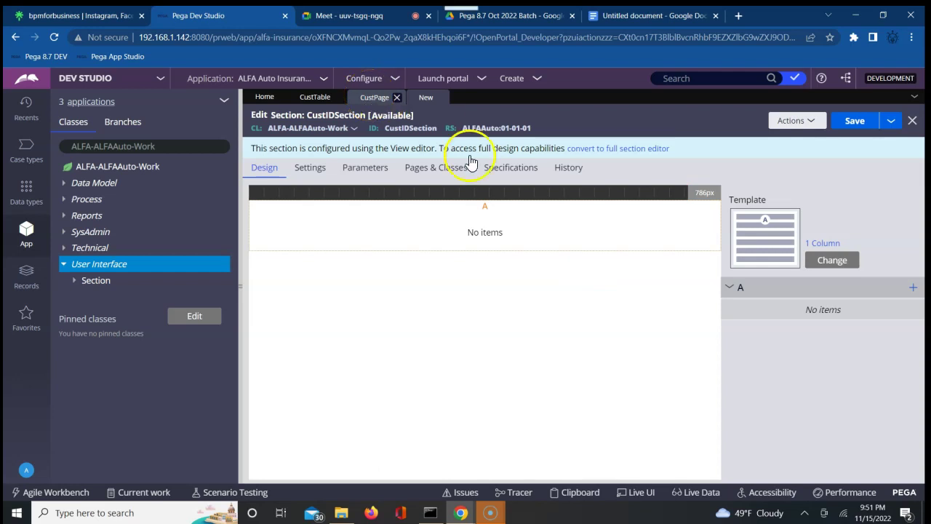
pyautogui.click(603, 150)
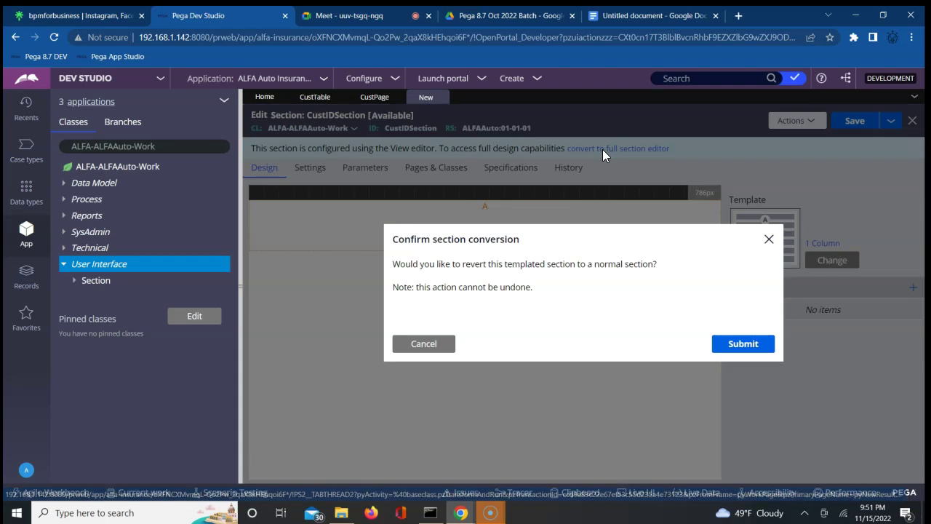
pyautogui.click(661, 301)
pyautogui.click(731, 350)
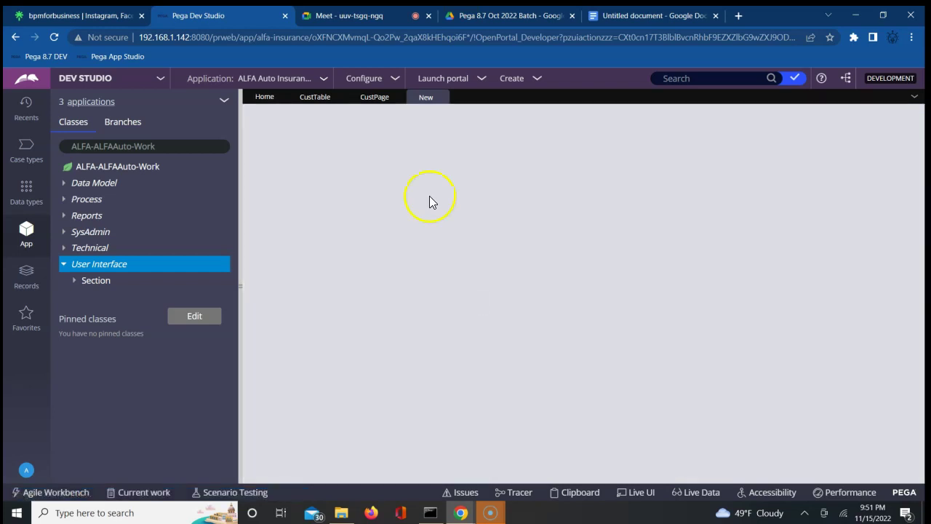
# Switch to the Google Meet call, admit the waiting participant and return to Pega Dev Studio
pyautogui.click(349, 16)
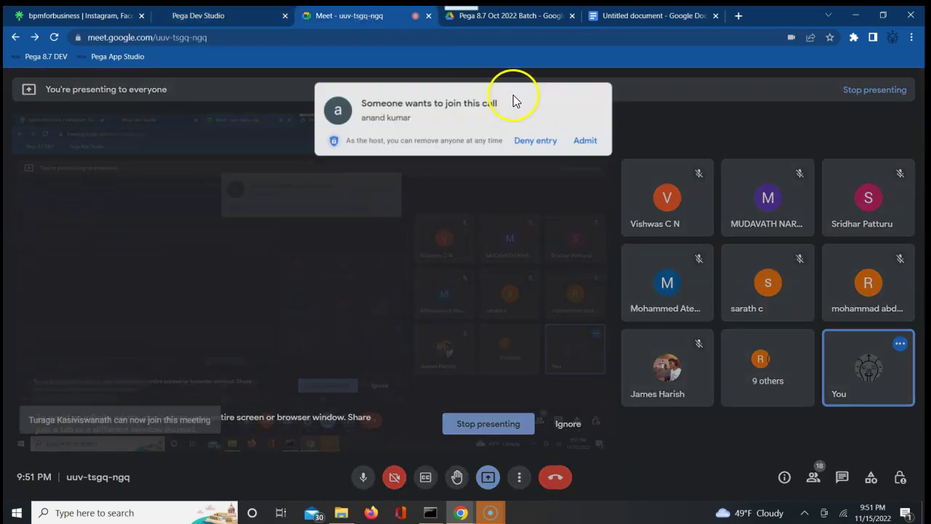
pyautogui.click(587, 138)
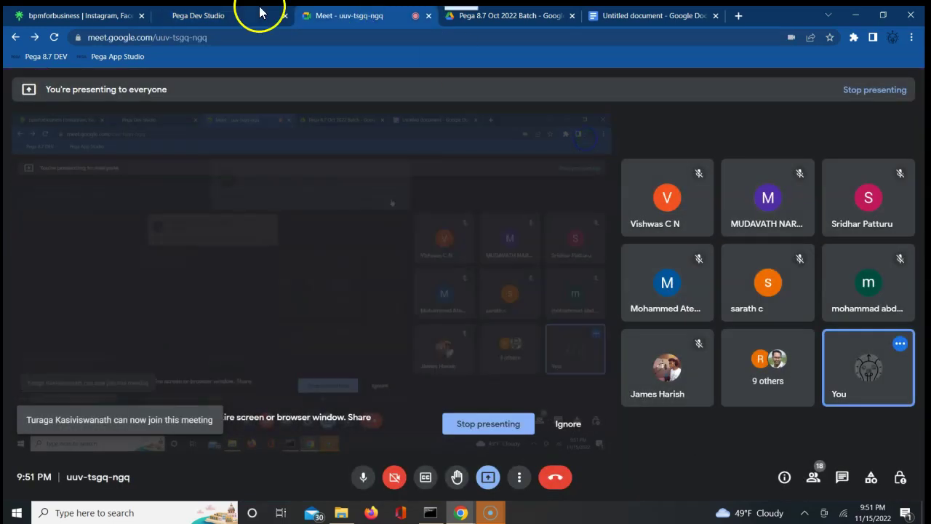
pyautogui.click(223, 16)
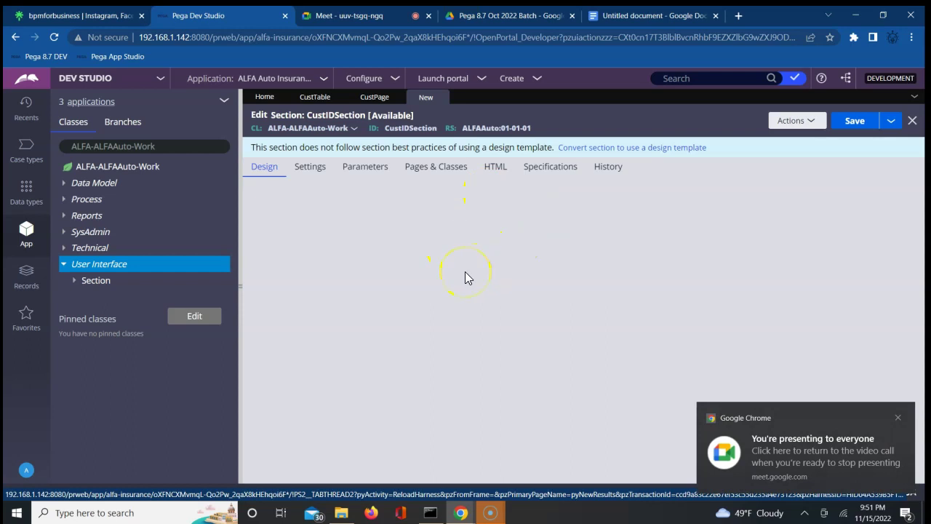
# Check the server output in the startup.bat command window and return to the CustIDSection design view
pyautogui.click(544, 269)
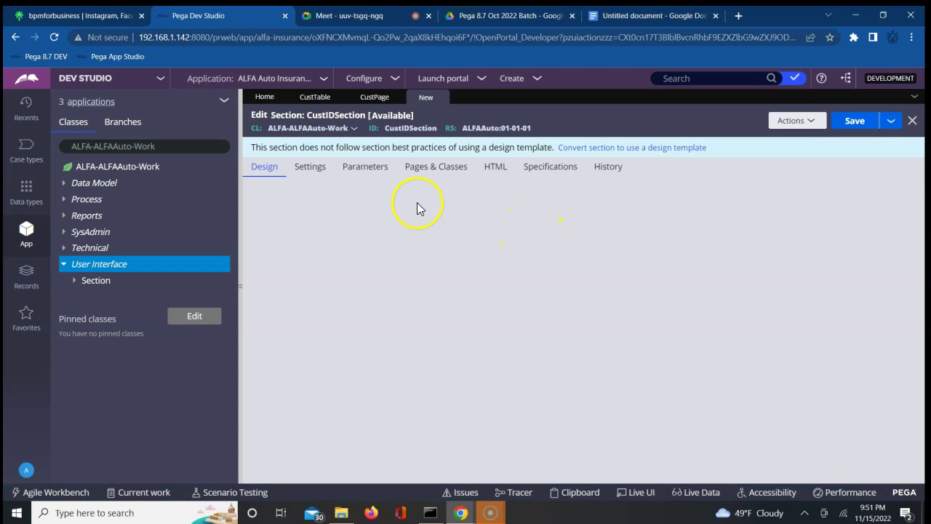
pyautogui.click(430, 512)
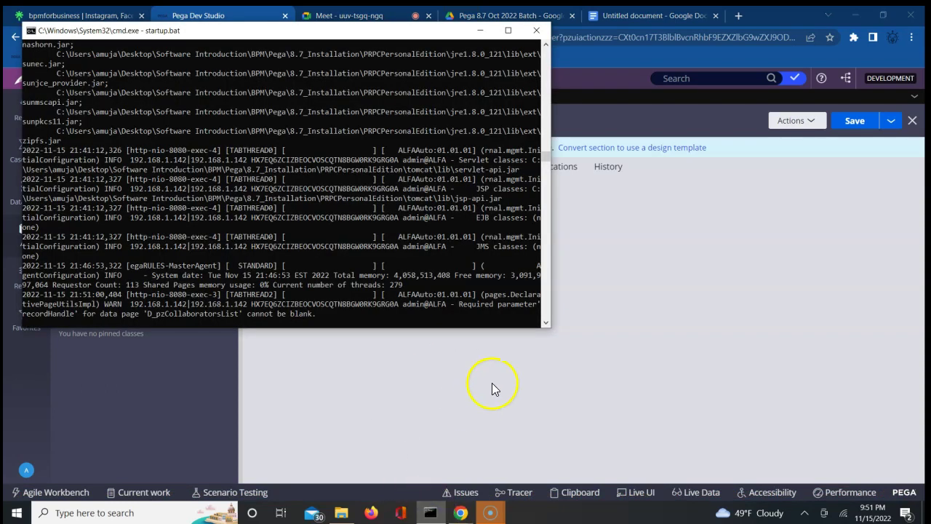
pyautogui.click(344, 353)
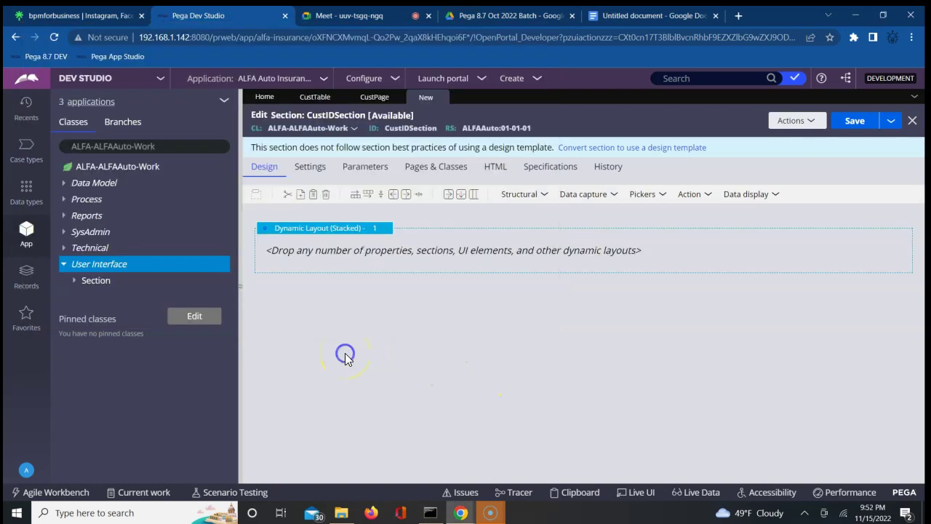
# Change the layout format of the section's dynamic layout to Inline grid double and submit its properties
pyautogui.click(358, 229)
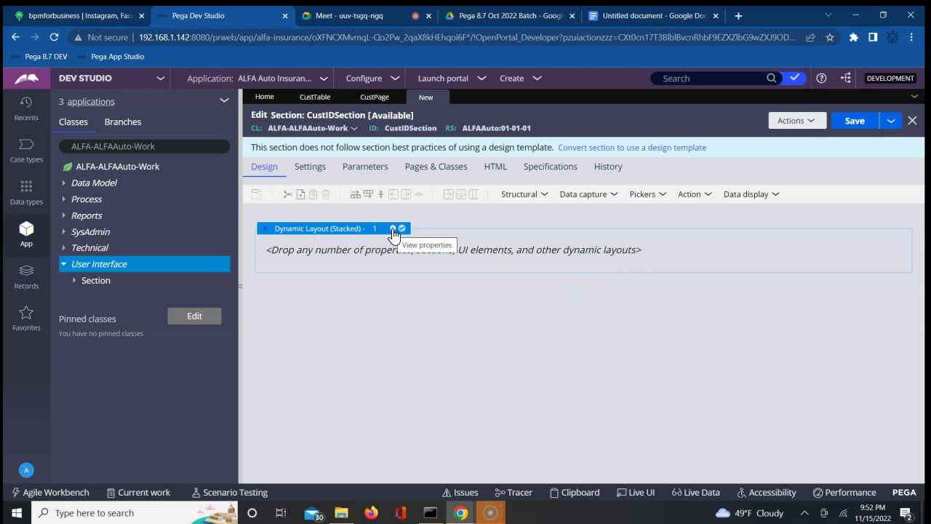
pyautogui.click(393, 231)
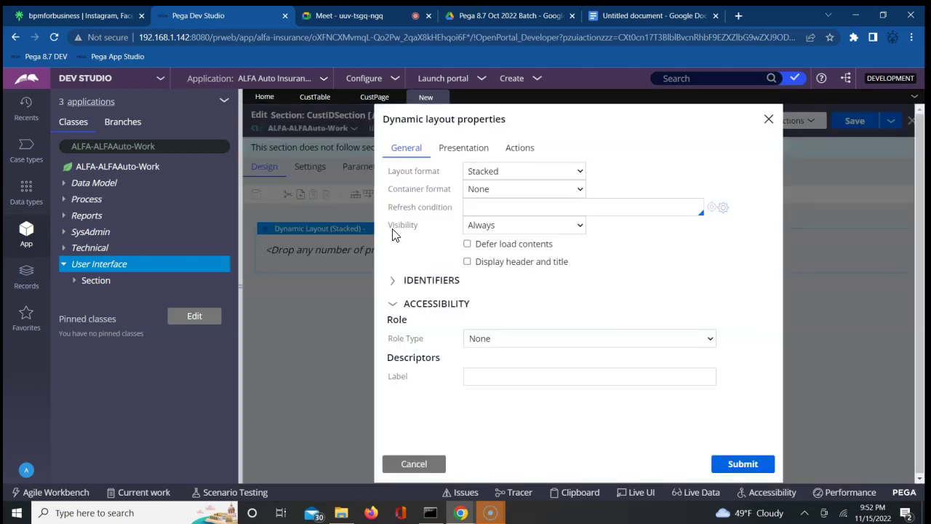
pyautogui.click(512, 174)
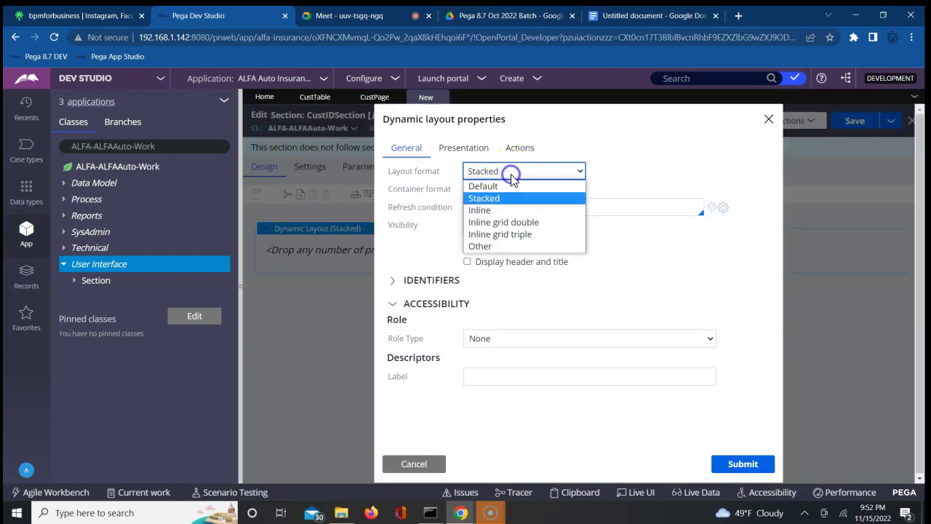
pyautogui.click(492, 224)
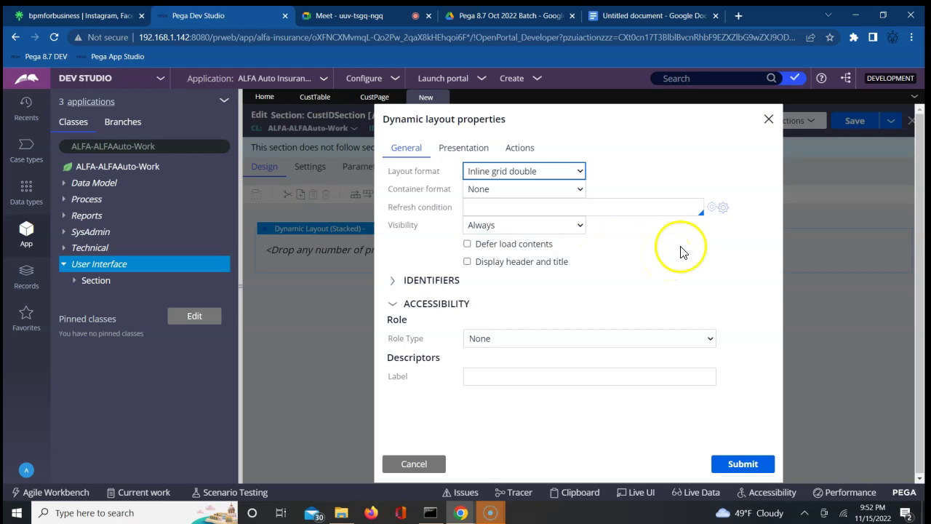
pyautogui.click(529, 174)
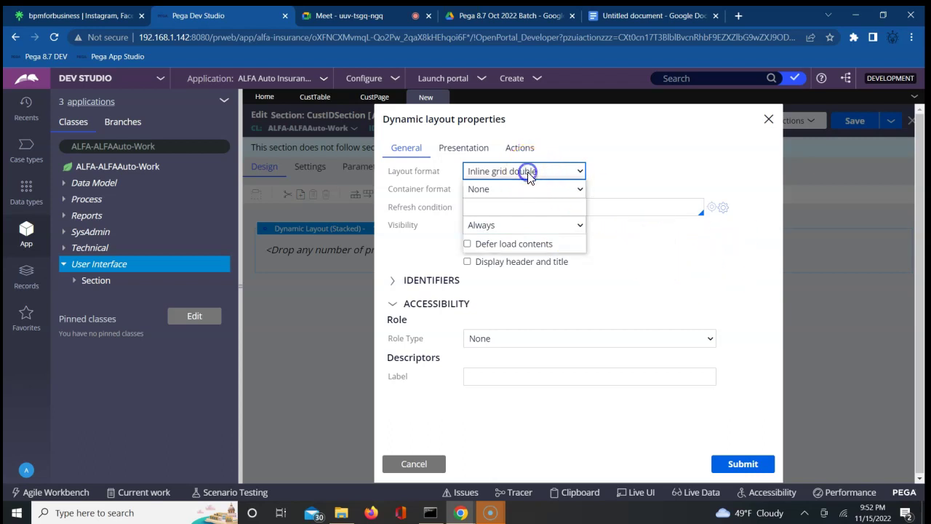
pyautogui.click(515, 221)
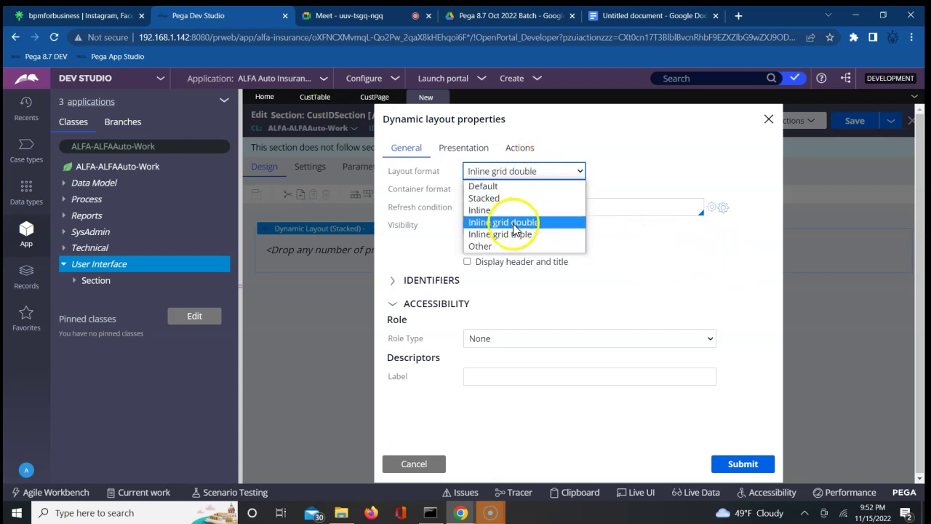
pyautogui.click(739, 465)
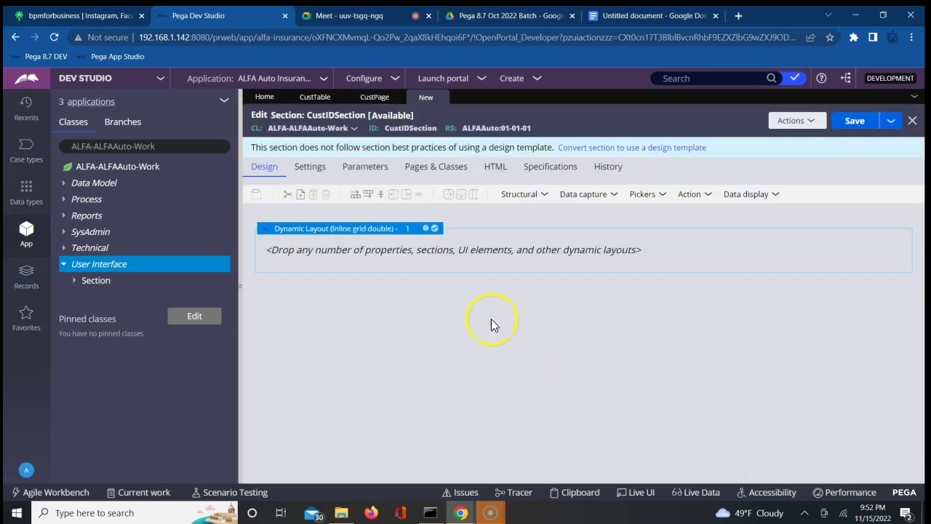
# Nest a dynamic layout inside the Inline grid double layout and set its layout format to Other, Stacked with labels left
pyautogui.click(532, 196)
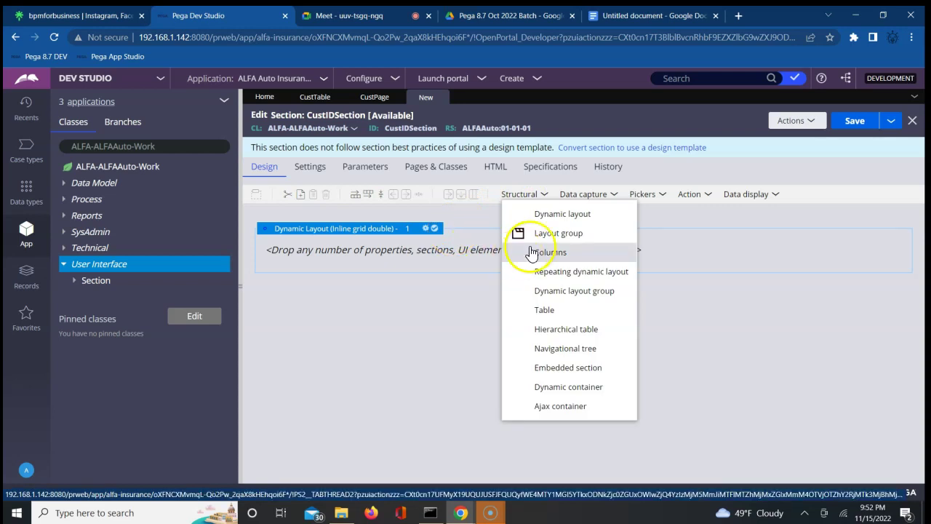
pyautogui.moveTo(555, 215); pyautogui.dragTo(451, 256)
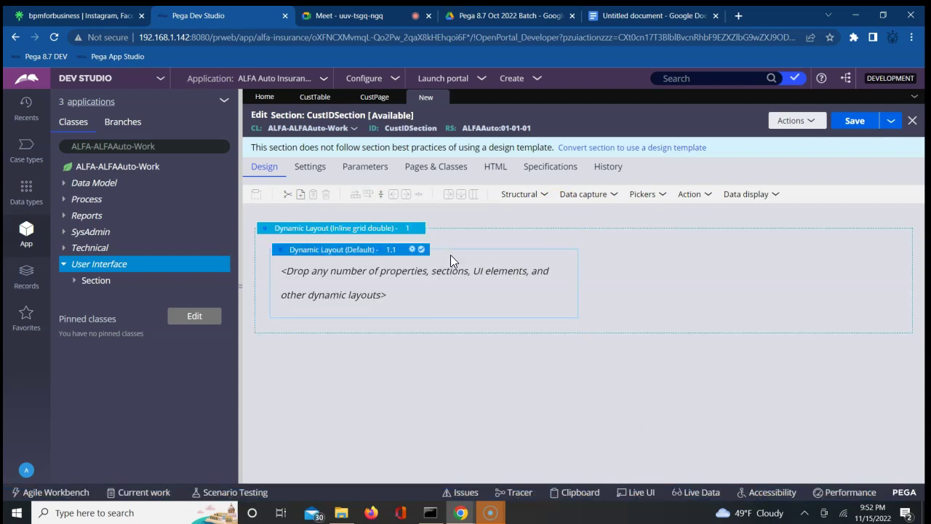
pyautogui.click(412, 249)
pyautogui.click(412, 249)
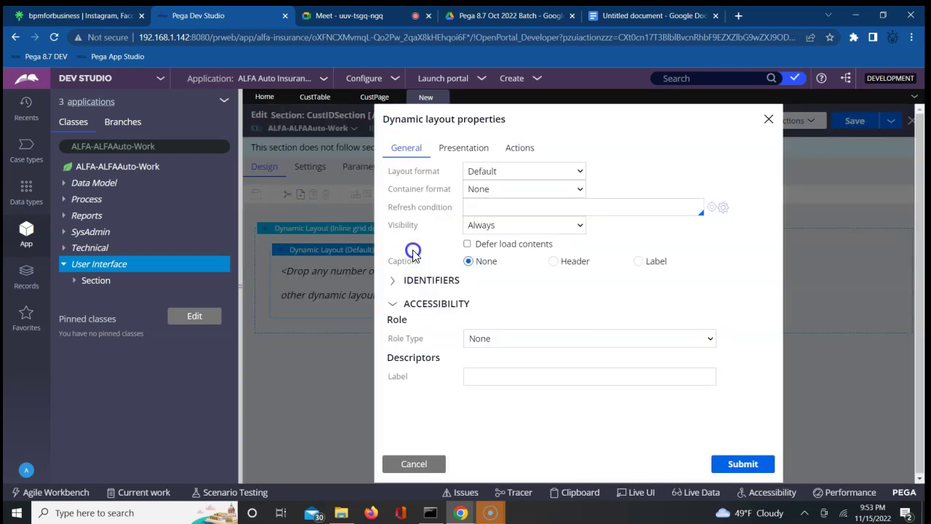
pyautogui.click(538, 173)
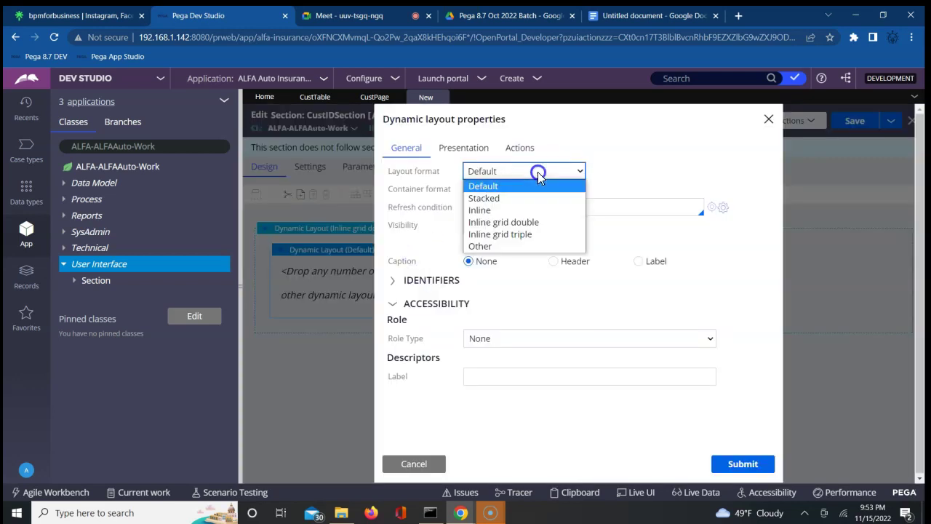
pyautogui.click(499, 247)
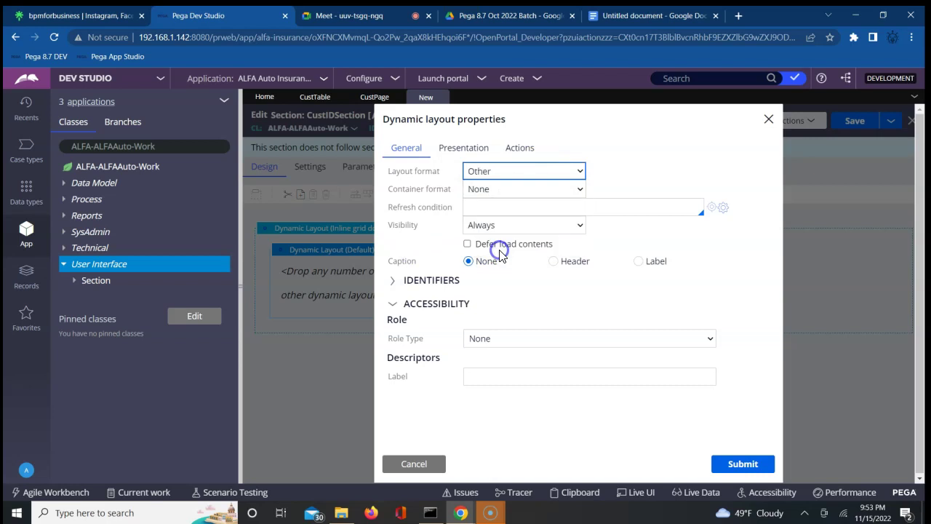
pyautogui.click(615, 167)
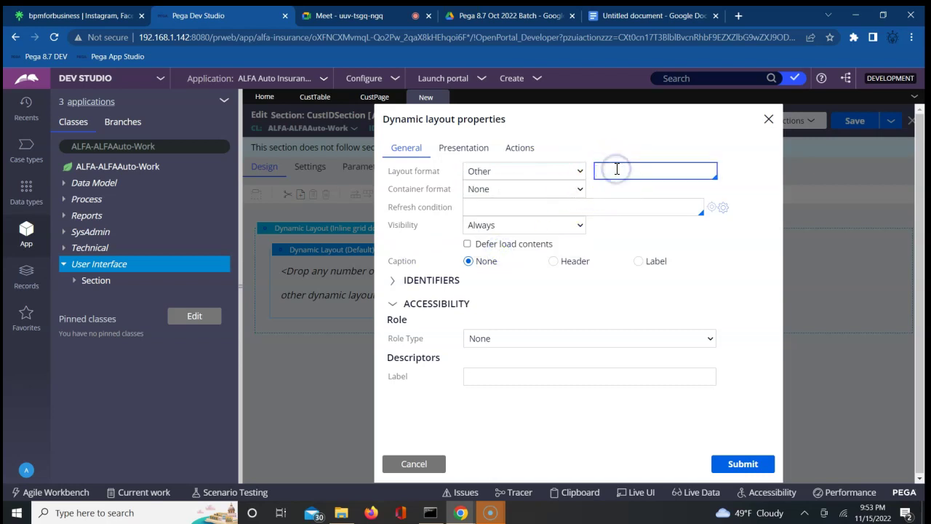
pyautogui.press('Down')
pyautogui.press('Down')
pyautogui.press('Down')
pyautogui.press('Down')
pyautogui.press('Down')
pyautogui.press('Down')
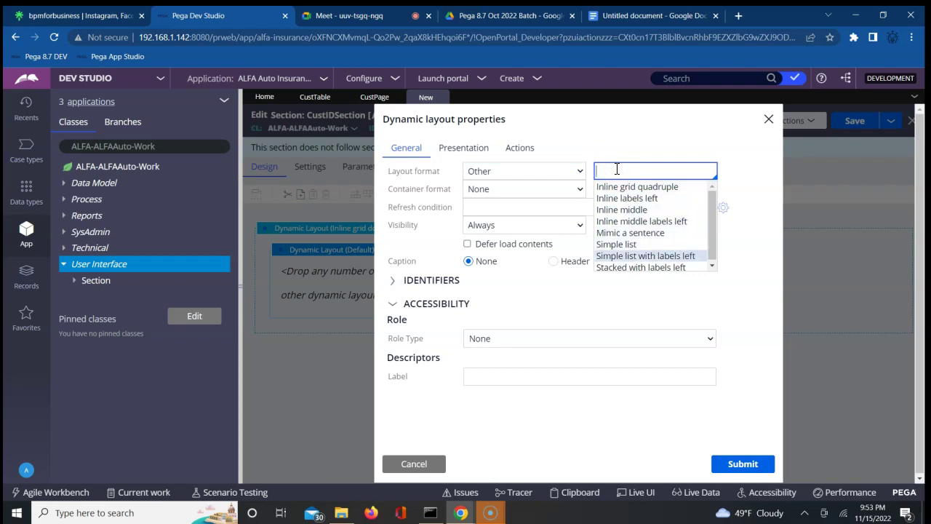
pyautogui.press('Down')
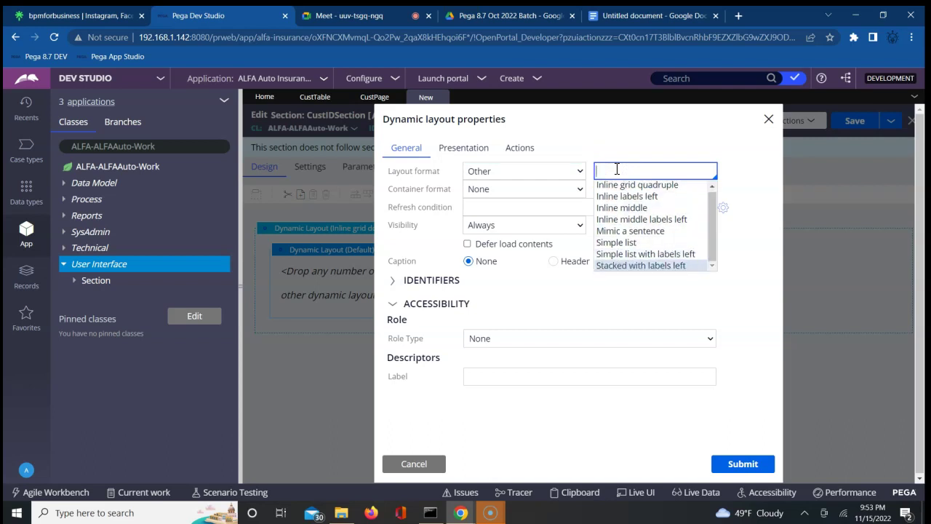
pyautogui.press('Return')
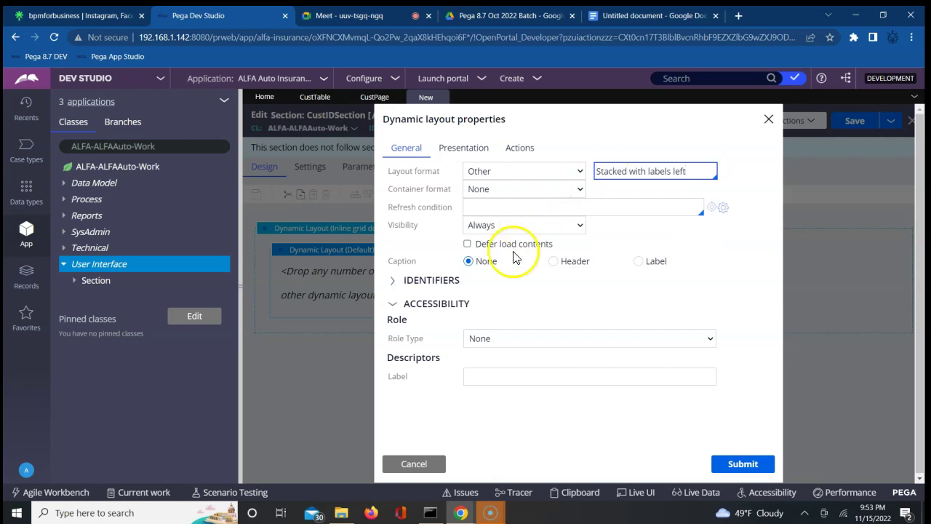
pyautogui.click(733, 465)
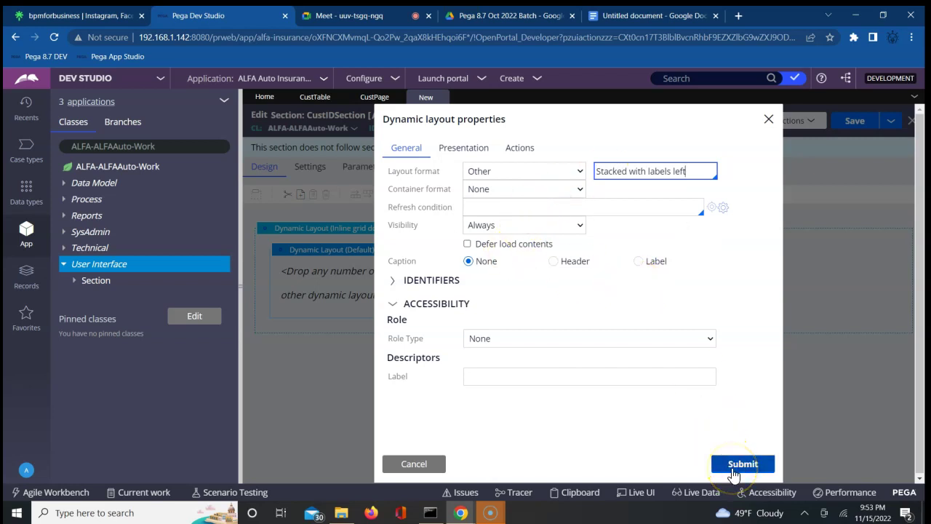
pyautogui.click(733, 470)
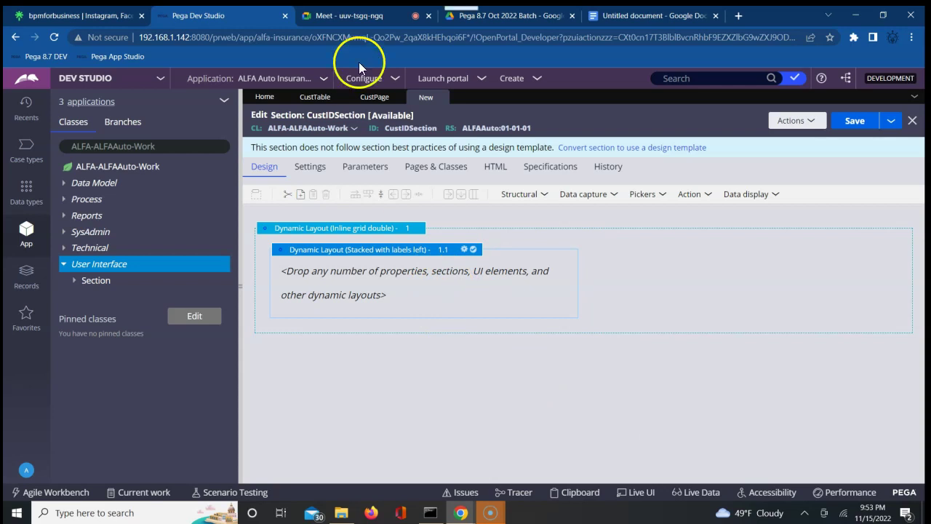
# Admit the participant waiting in the Google Meet call and return to Pega Dev Studio
pyautogui.click(327, 16)
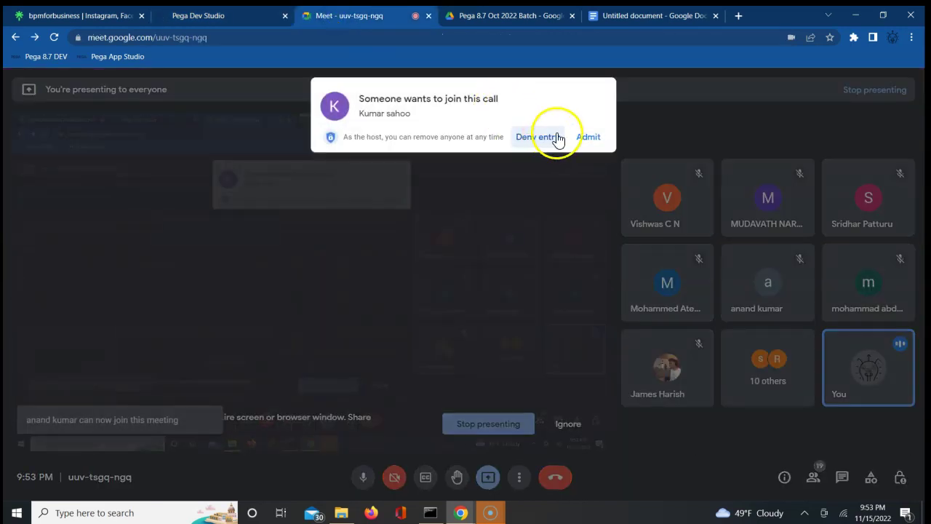
pyautogui.click(589, 137)
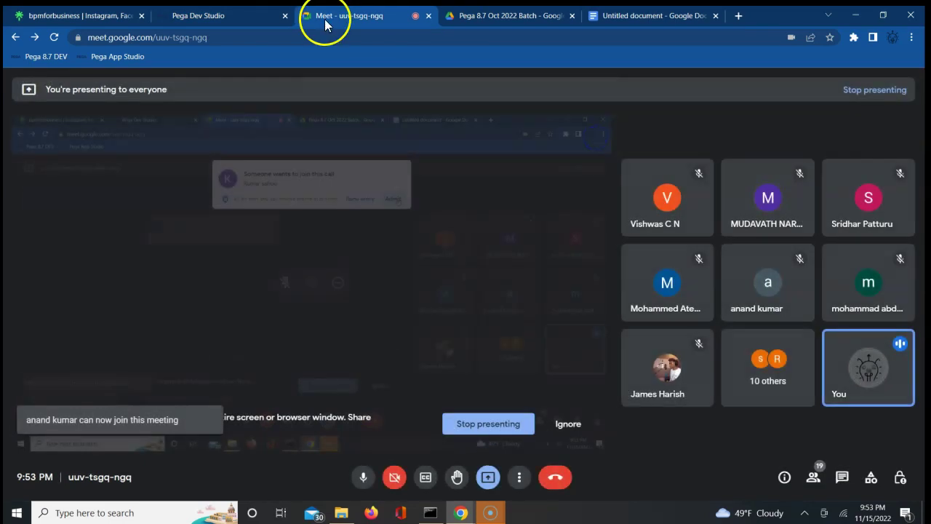
pyautogui.click(228, 16)
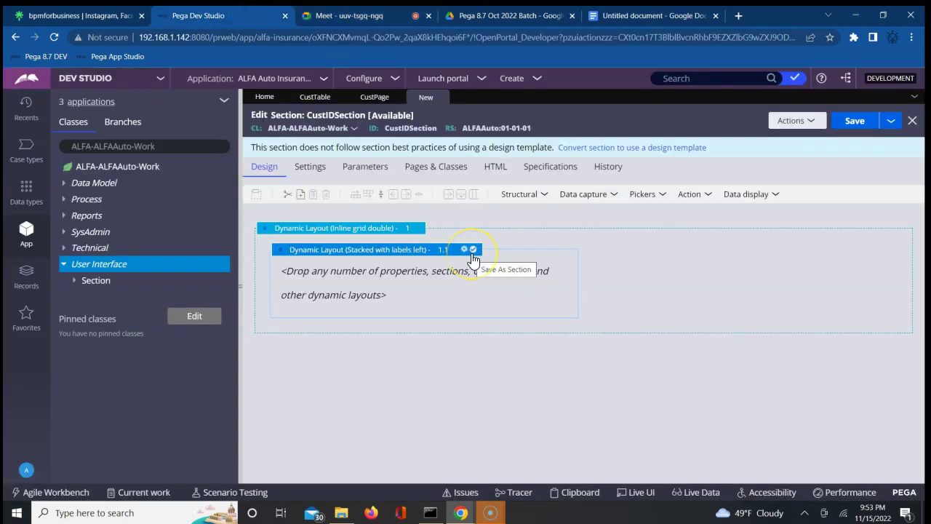
# Add a text input control to the nested Stacked with labels left layout
pyautogui.click(426, 289)
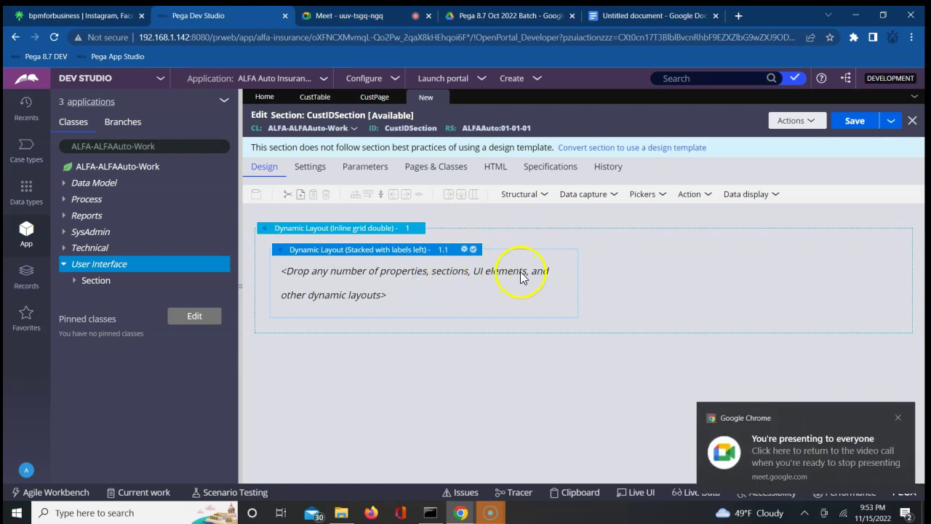
pyautogui.click(587, 203)
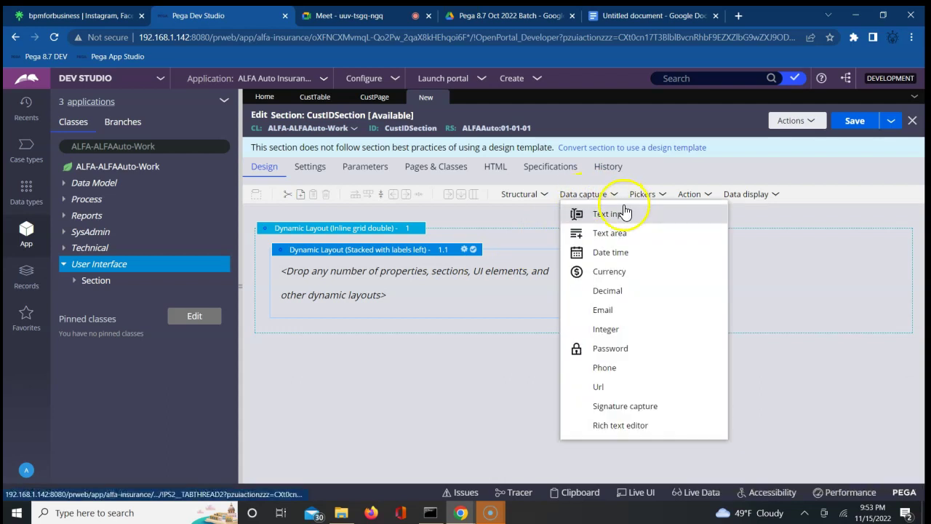
pyautogui.moveTo(617, 217); pyautogui.dragTo(485, 281)
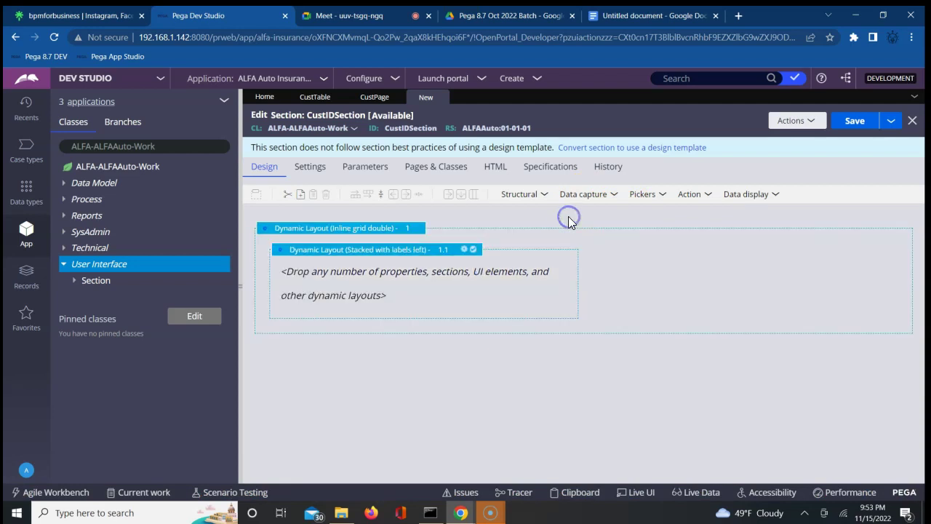
pyautogui.click(589, 201)
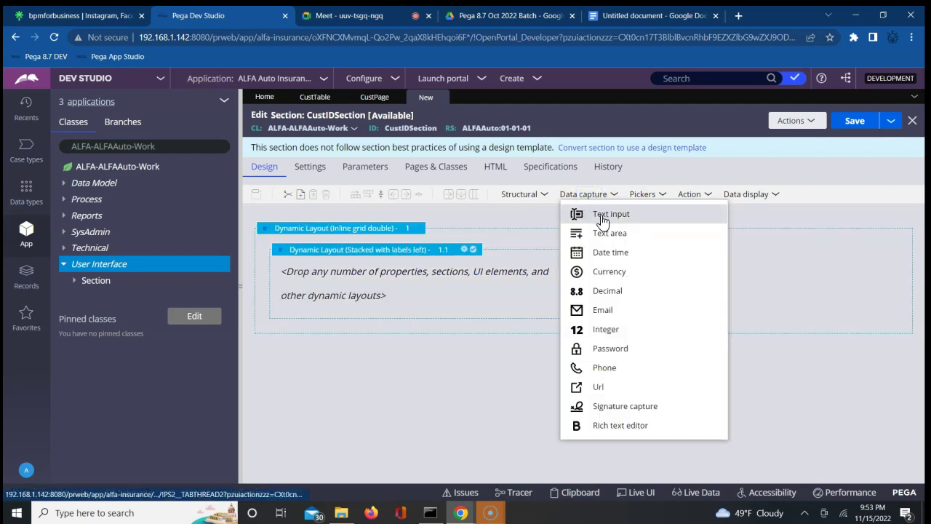
pyautogui.moveTo(601, 214); pyautogui.dragTo(486, 281)
pyautogui.click(343, 273)
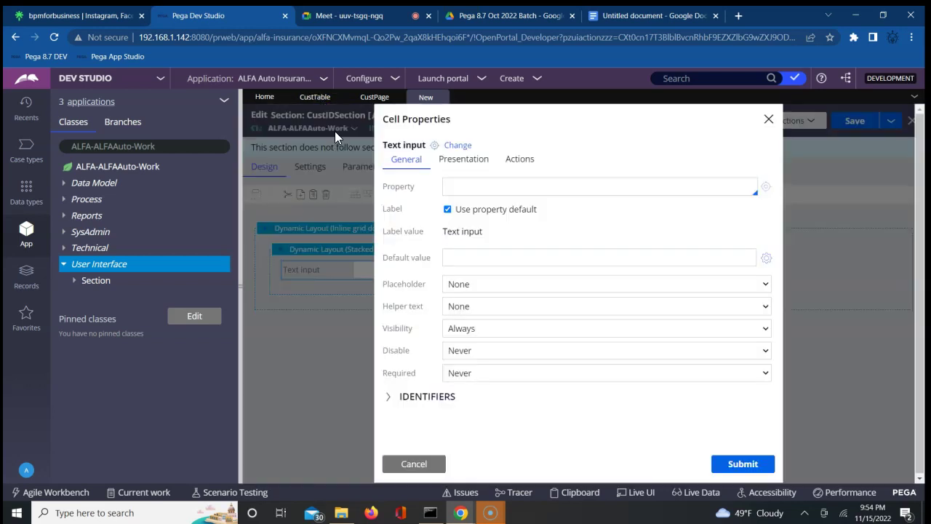
pyautogui.click(453, 187)
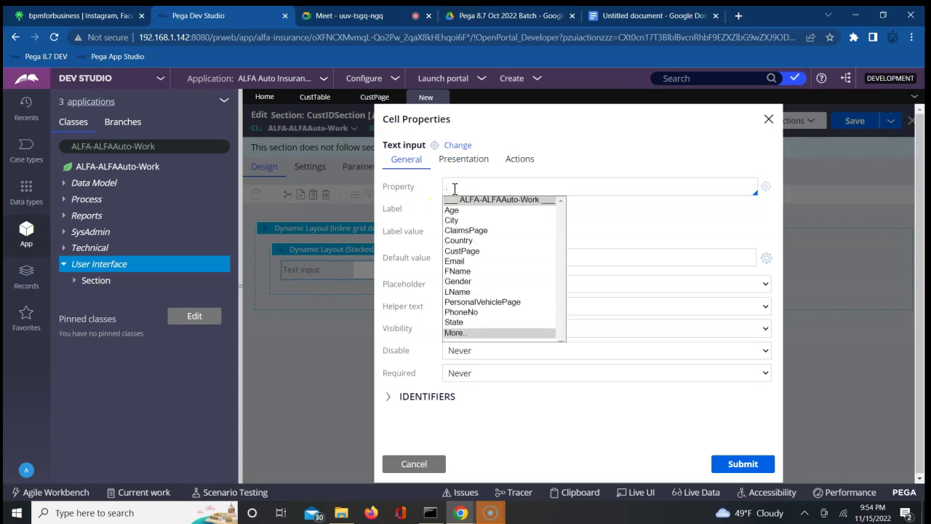
pyautogui.press('Down')
pyautogui.press('Down')
pyautogui.press('Down')
pyautogui.press('Down')
pyautogui.press('Down')
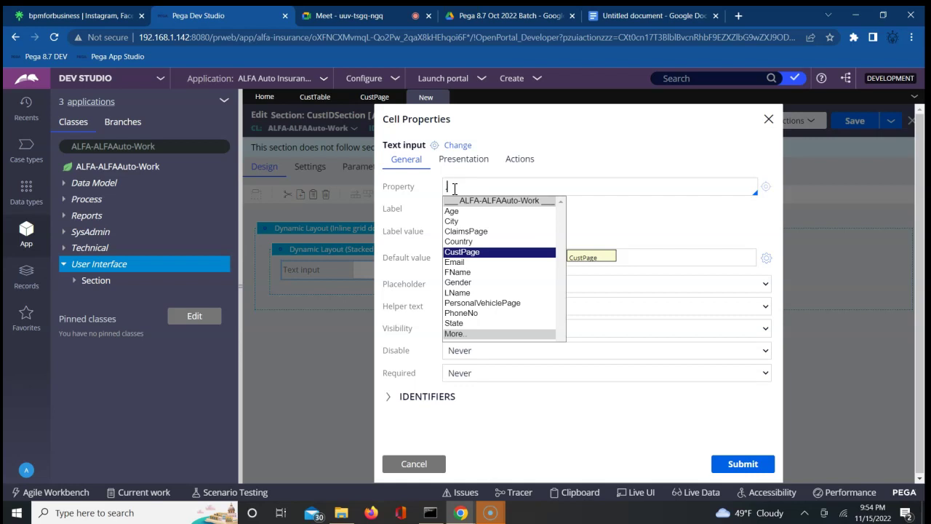
pyautogui.click(461, 254)
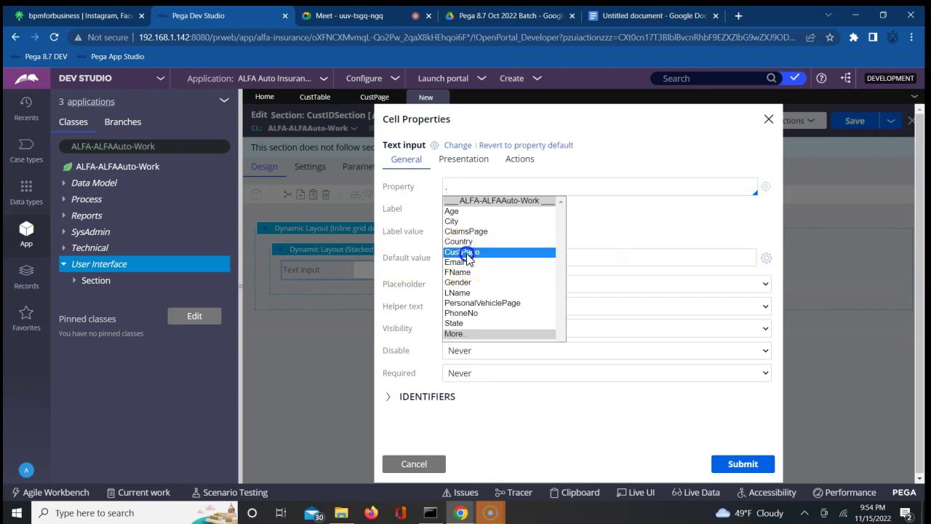
pyautogui.click(467, 254)
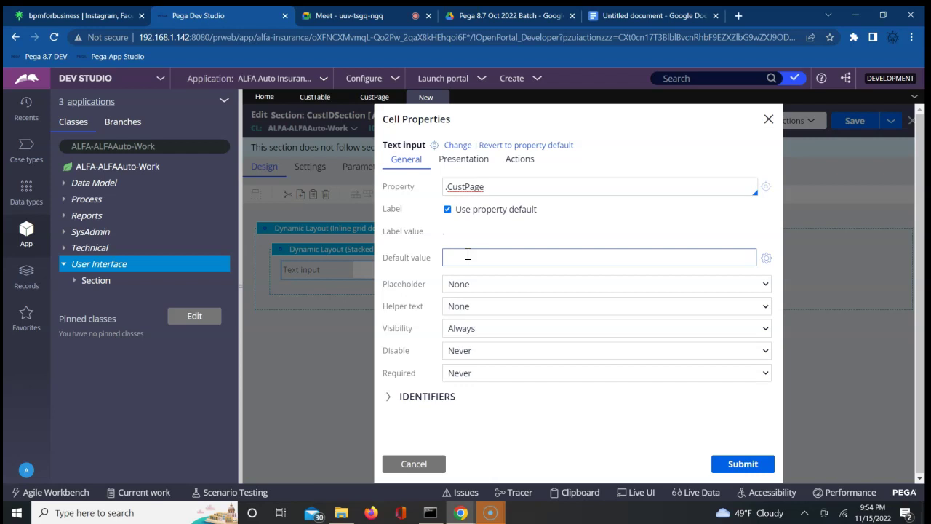
pyautogui.write('.')
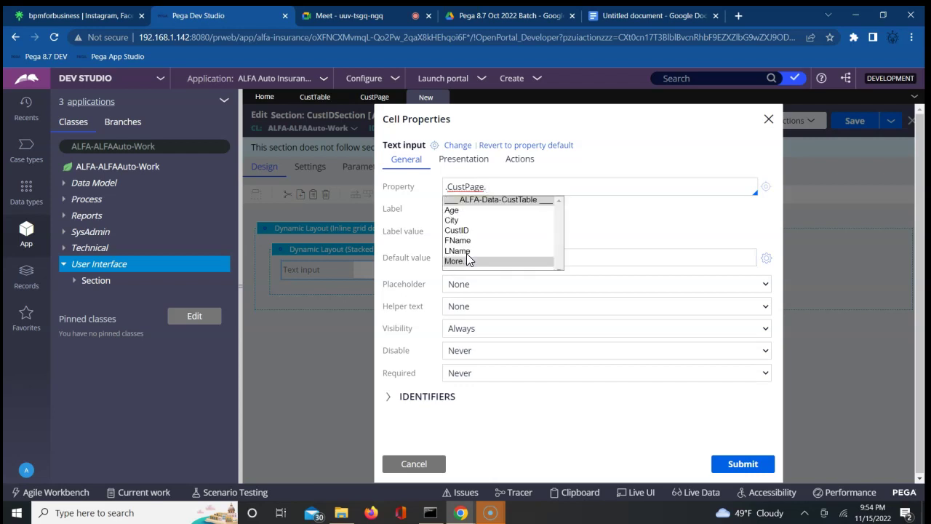
pyautogui.press('Down')
pyautogui.press('Down')
pyautogui.press('Down')
pyautogui.press('Return')
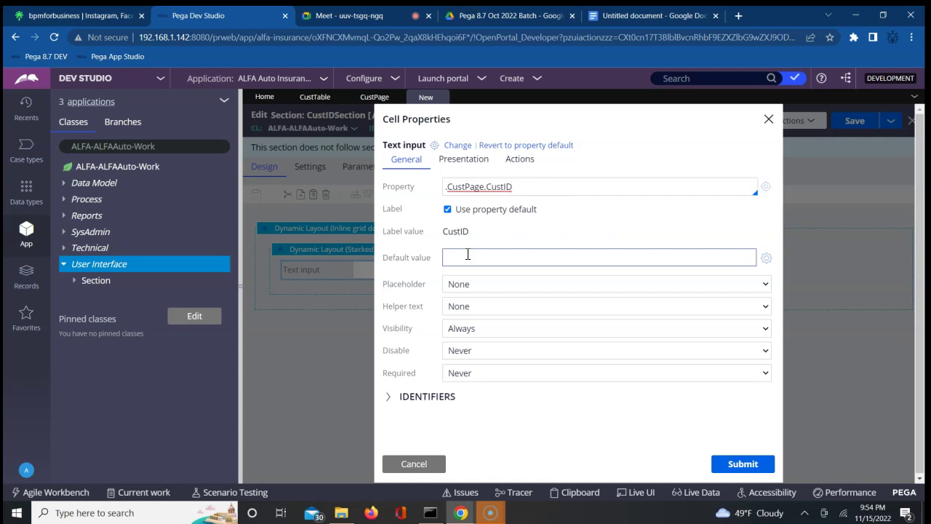
pyautogui.click(397, 468)
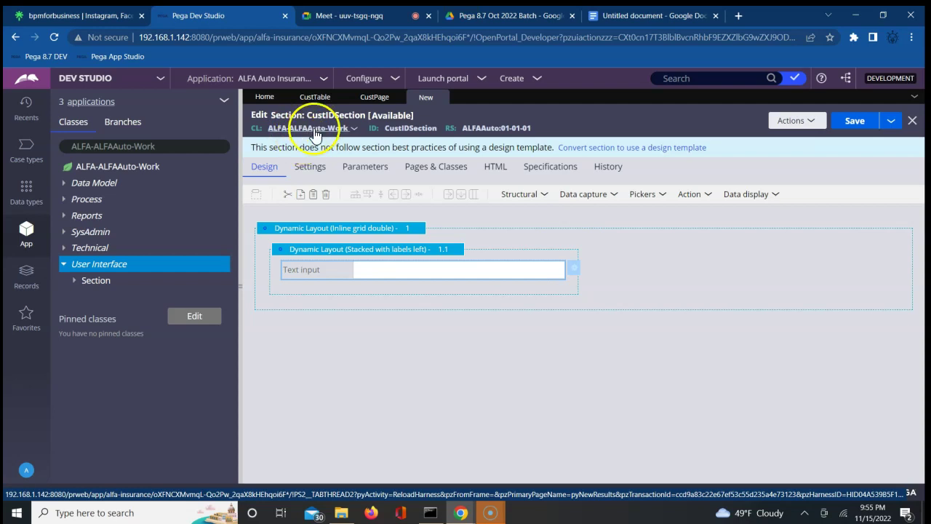
# Check the page definition class of the CustPage property and return to the CustIDSection design
pyautogui.click(372, 99)
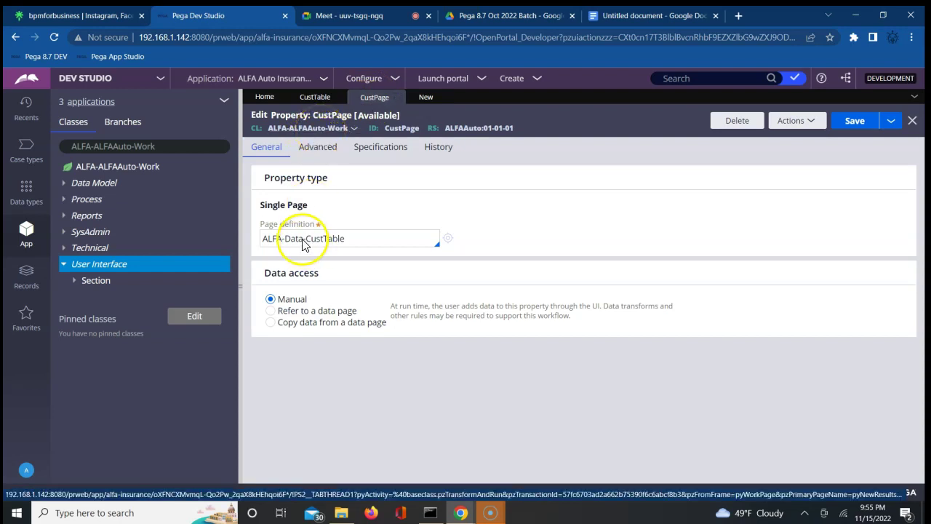
pyautogui.doubleClick(354, 243)
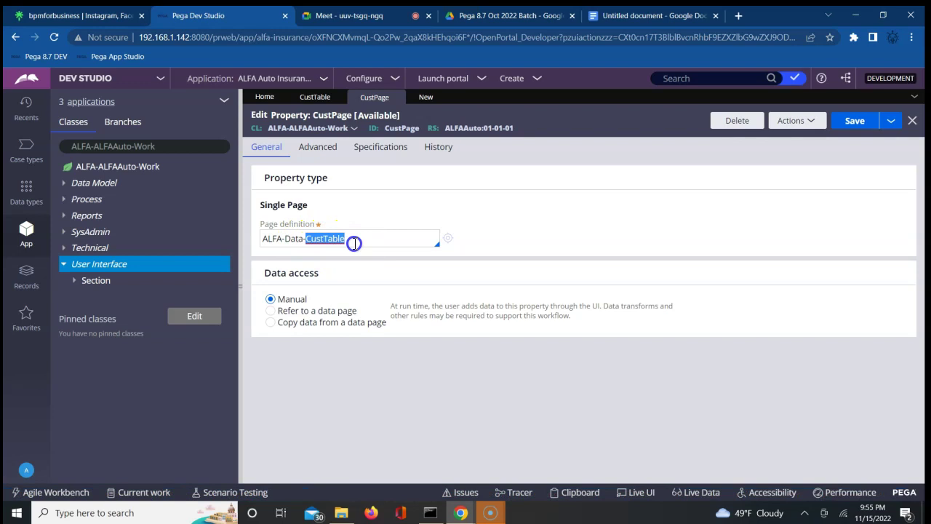
pyautogui.click(421, 101)
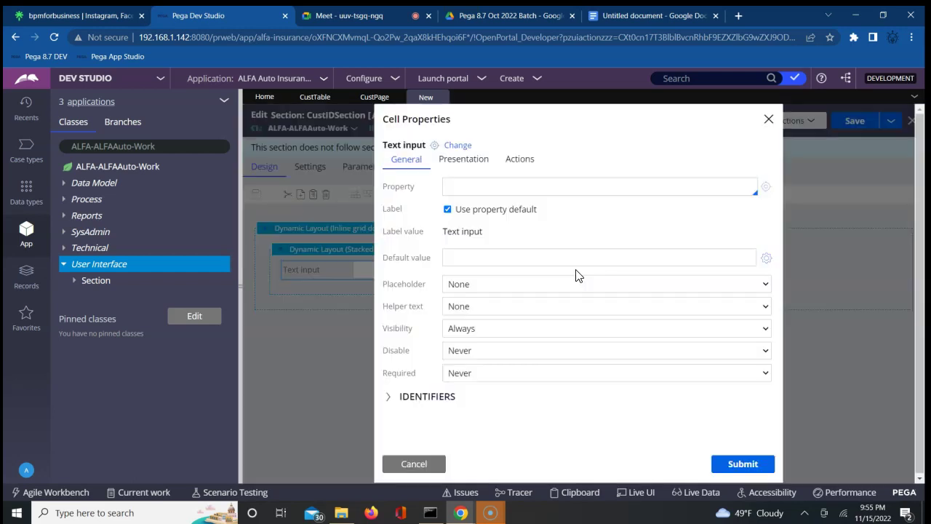
# Bind the text input control to the property .CustPage.CustID and apply the cell properties
pyautogui.click(575, 190)
pyautogui.press('Down')
pyautogui.press('Down')
pyautogui.press('Down')
pyautogui.press('Down')
pyautogui.press('Down')
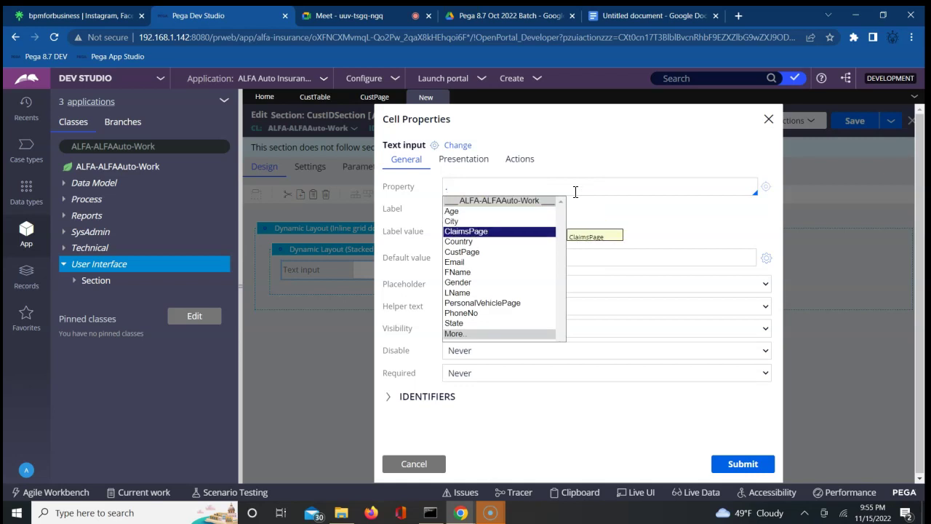
pyautogui.press('Return')
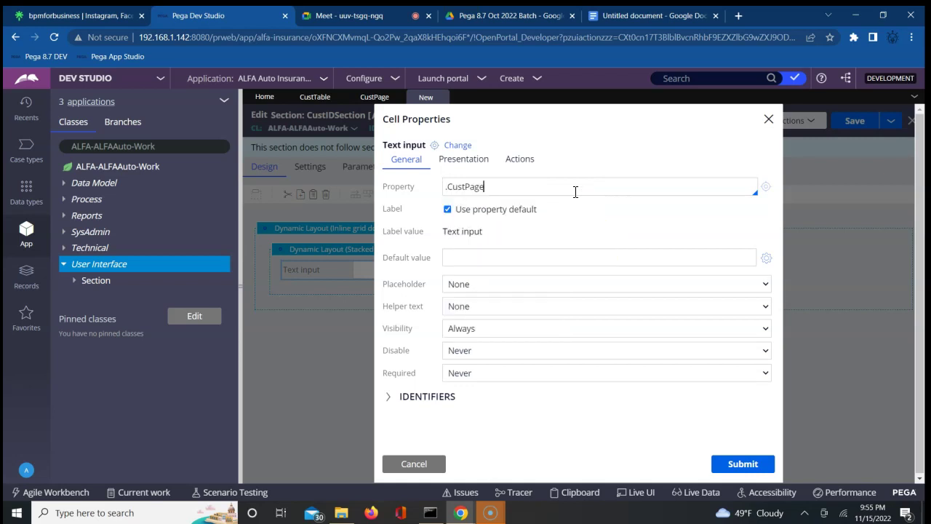
pyautogui.write('.')
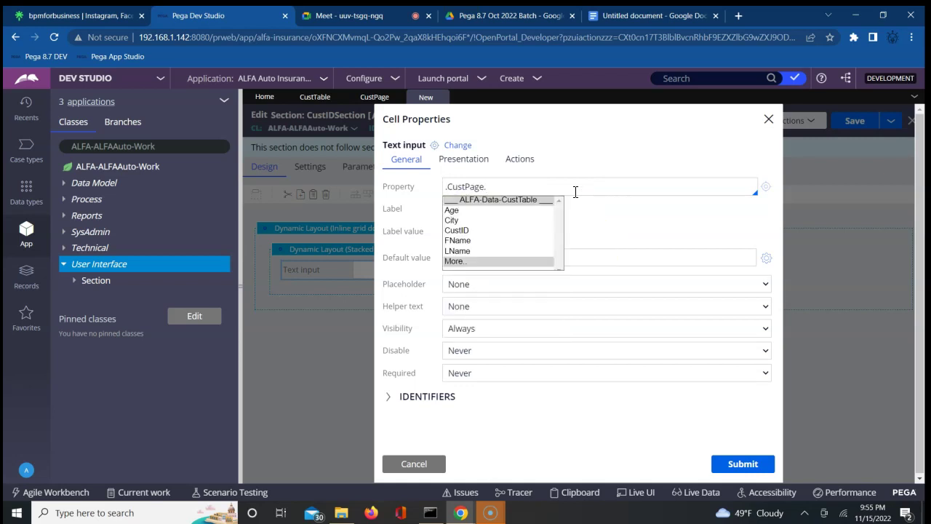
pyautogui.press('Down')
pyautogui.doubleClick(466, 189)
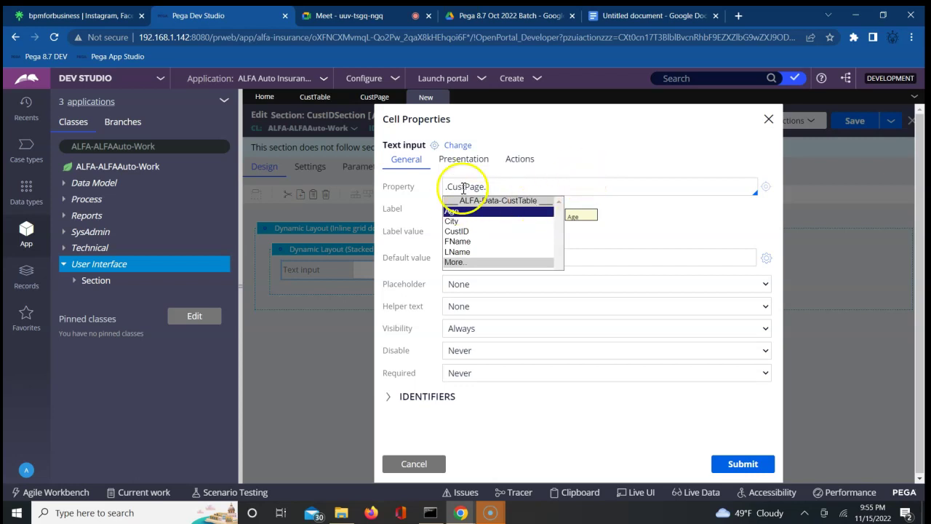
pyautogui.click(480, 187)
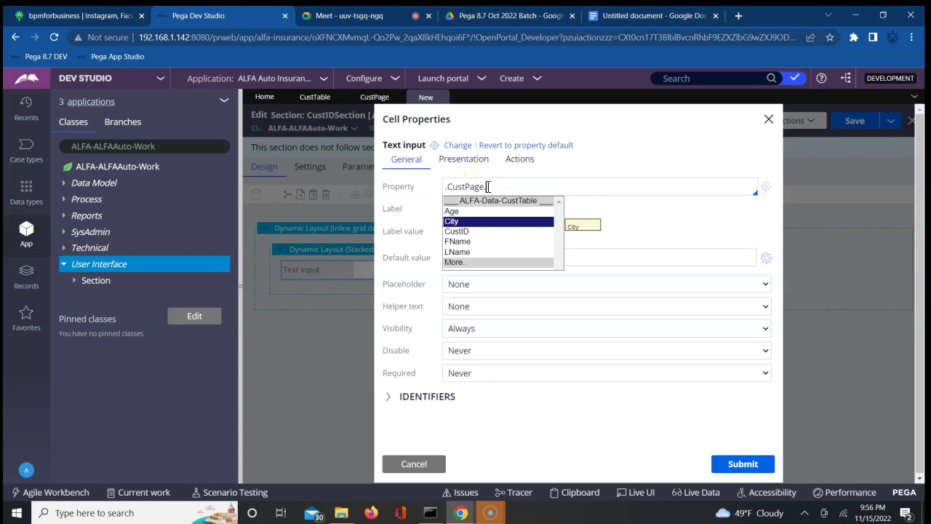
pyautogui.press('Down')
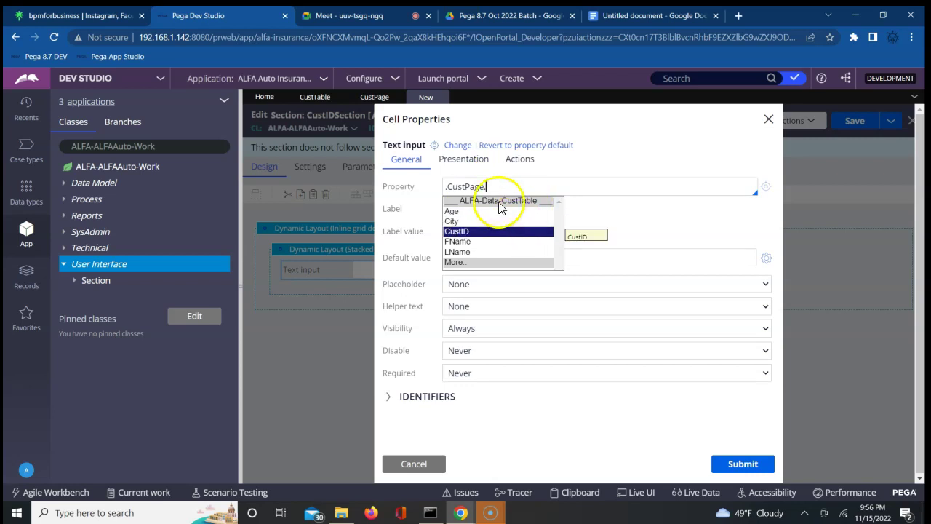
pyautogui.click(459, 231)
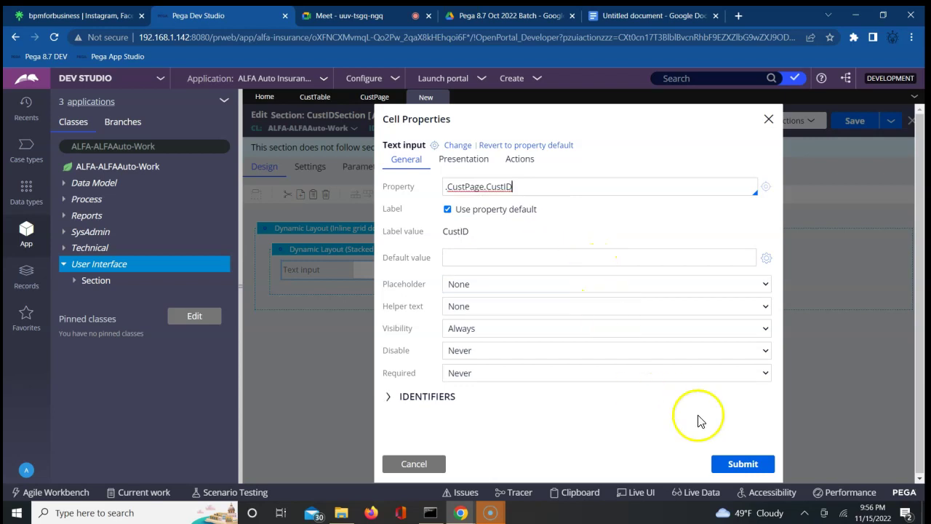
pyautogui.click(741, 466)
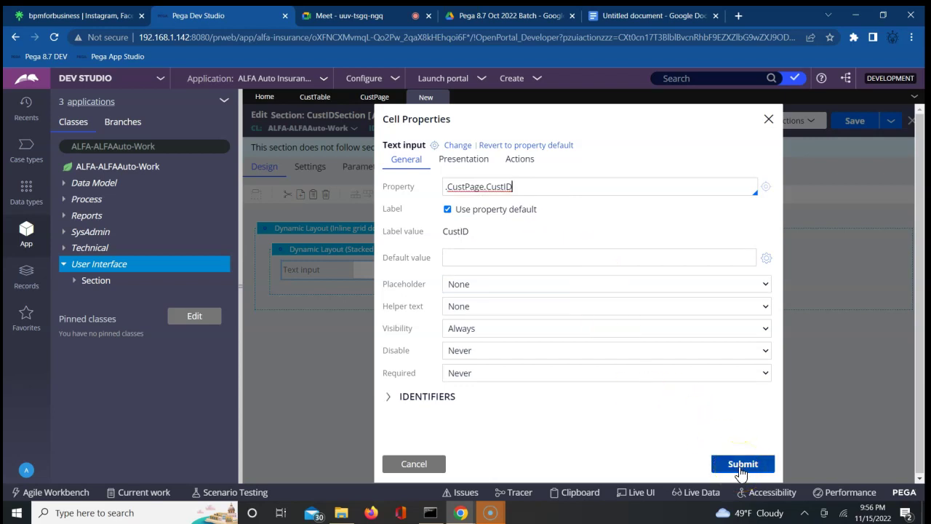
pyautogui.click(741, 465)
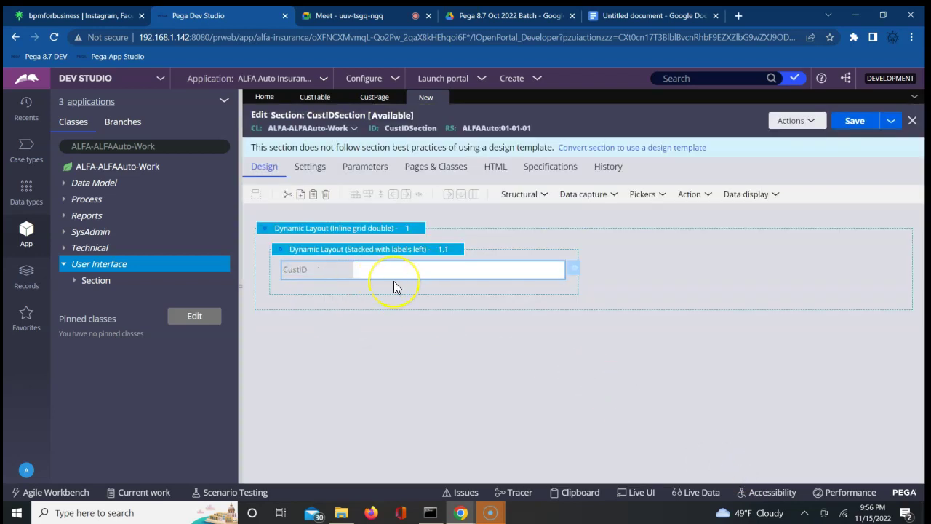
# Display a header on the outer Inline grid double layout with the title text "Provide Cust ID"
pyautogui.click(401, 230)
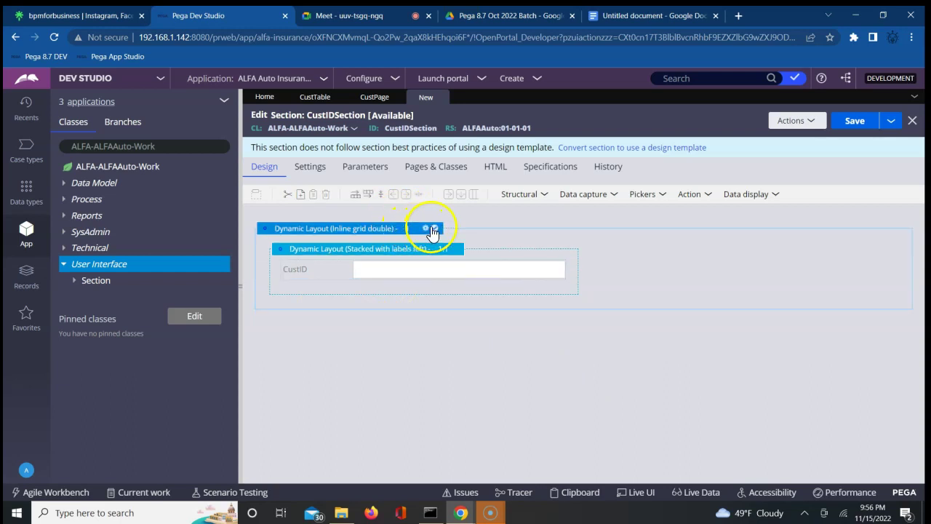
pyautogui.click(426, 231)
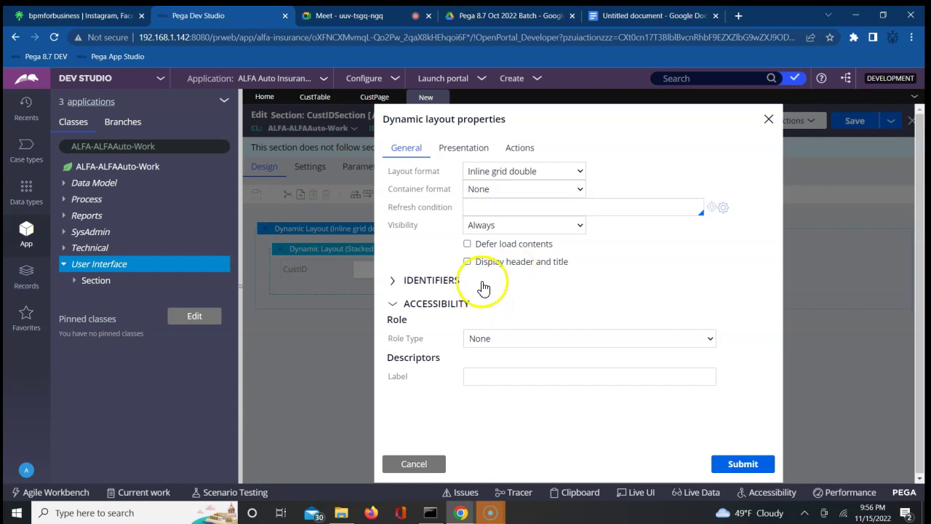
pyautogui.click(467, 262)
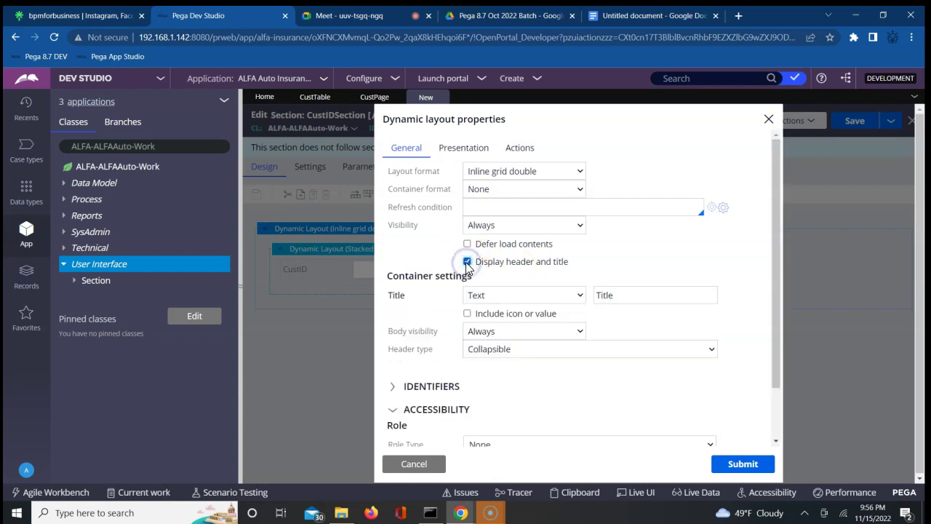
pyautogui.doubleClick(604, 295)
pyautogui.write('Provide Cust ID')
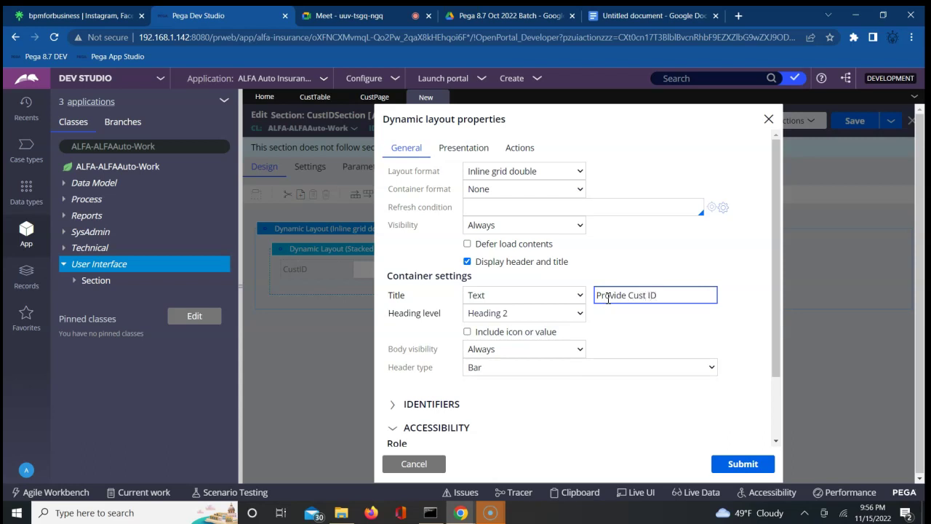
pyautogui.click(737, 465)
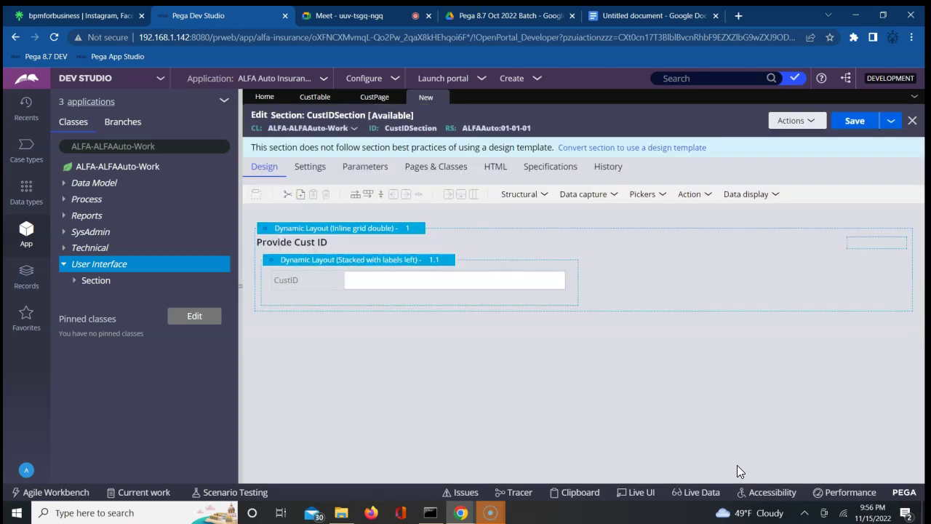
# Save the CustIDSection section rule
pyautogui.click(856, 122)
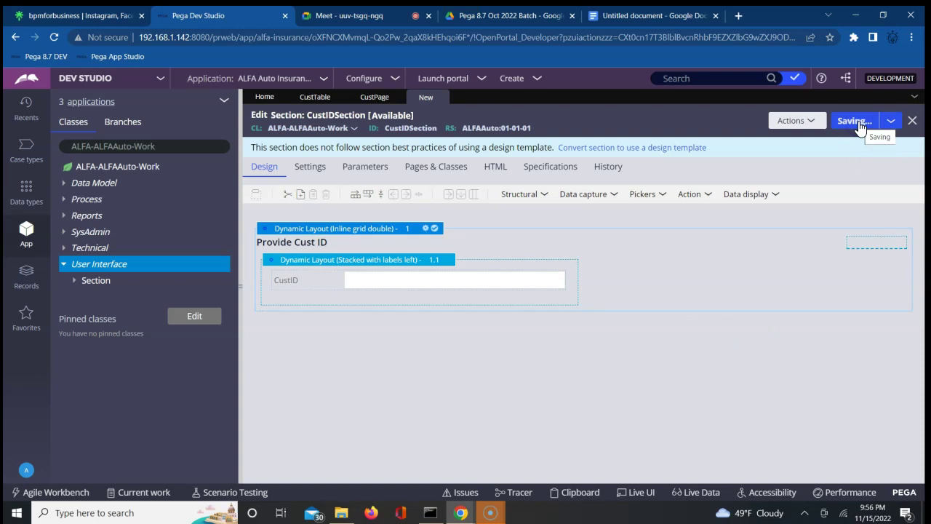
pyautogui.click(818, 121)
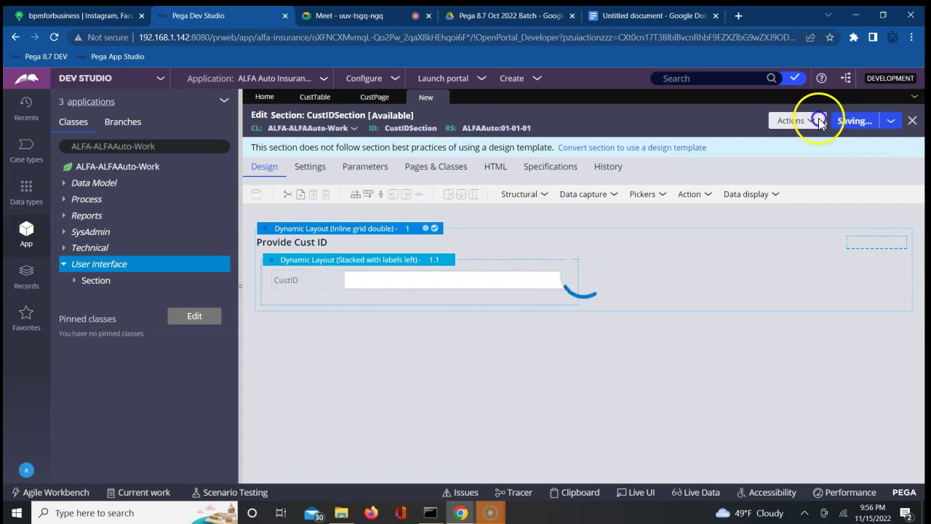
pyautogui.click(786, 120)
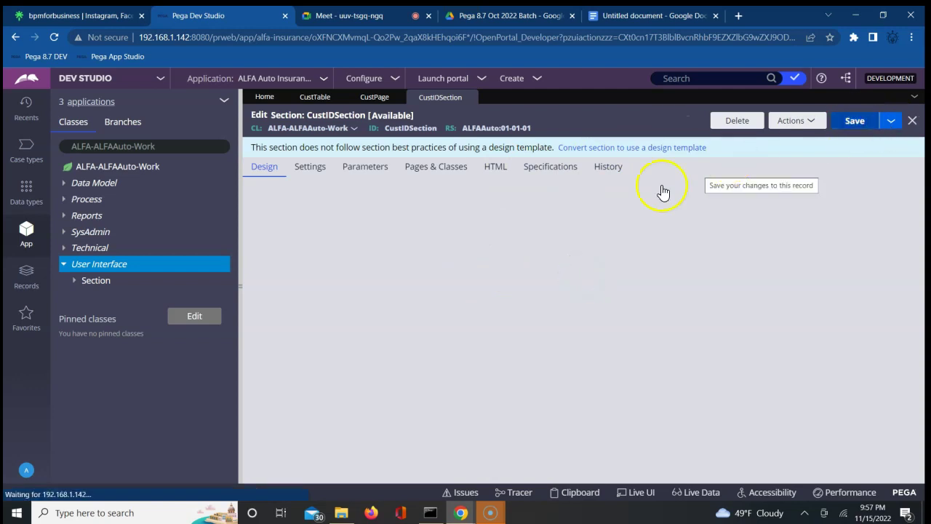
pyautogui.click(853, 120)
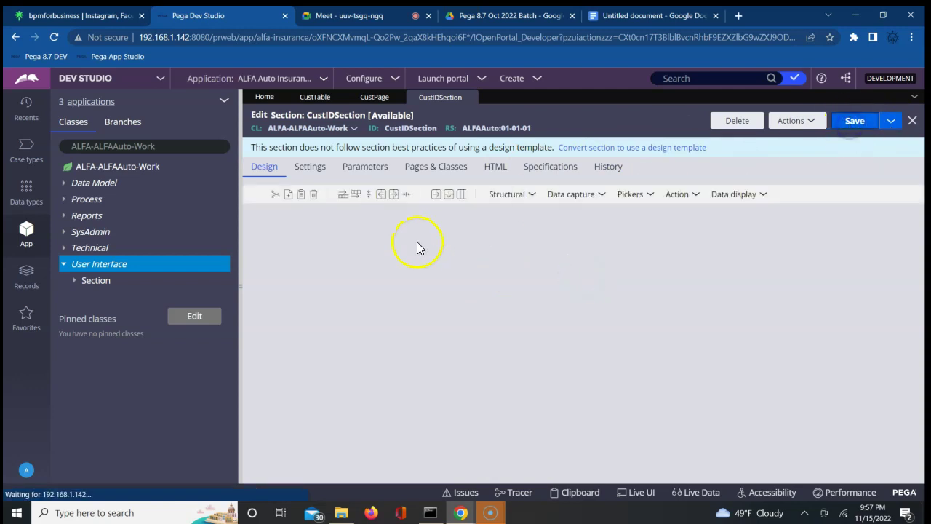
pyautogui.click(95, 266)
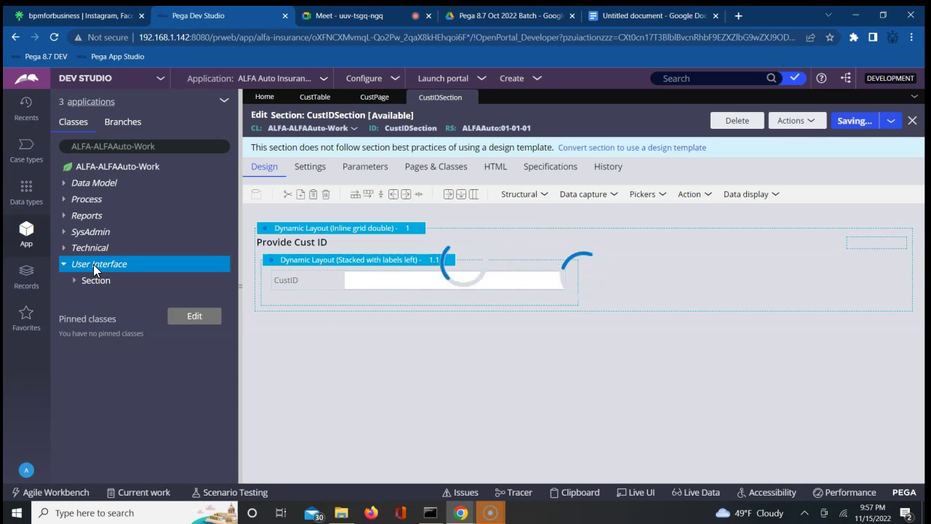
# Switch to the Google Meet call, admit the person asking to join, and return to Pega Dev Studio
pyautogui.click(331, 15)
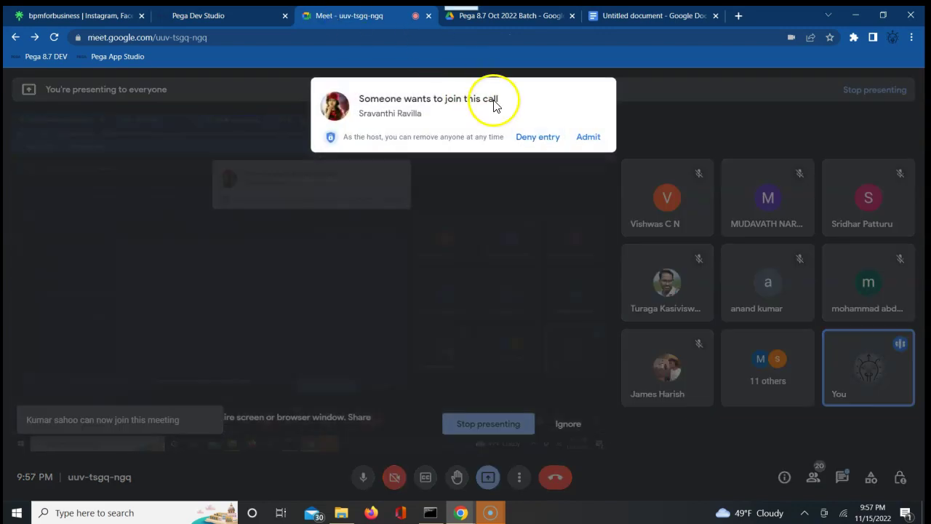
pyautogui.click(595, 140)
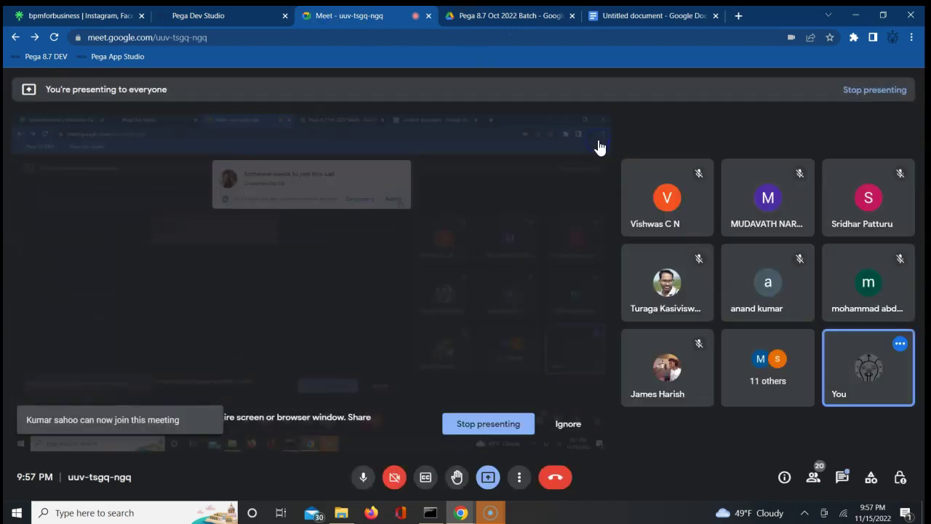
pyautogui.click(247, 19)
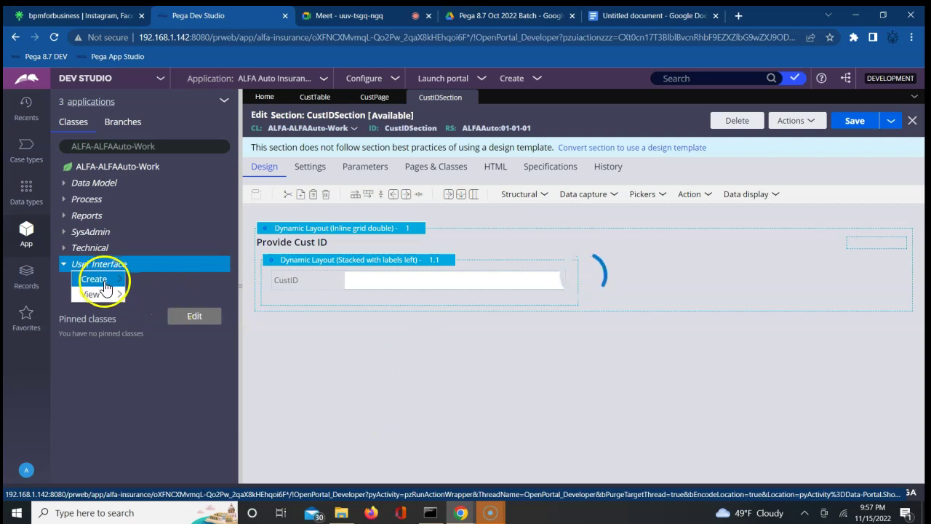
# Create a section labelled CustResultsSection in ALFA-ALFAAuto-Work and convert it to the full section editor
pyautogui.click(101, 283)
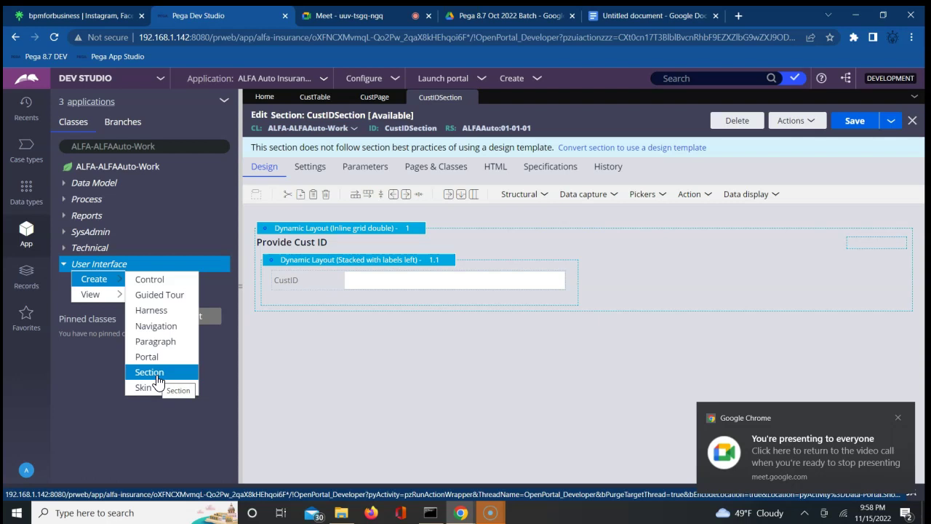
pyautogui.click(156, 373)
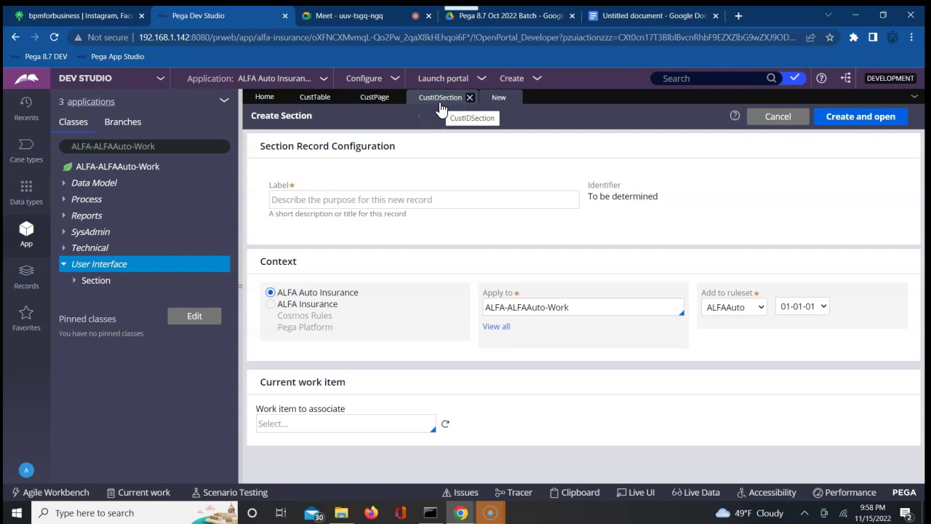
pyautogui.click(419, 200)
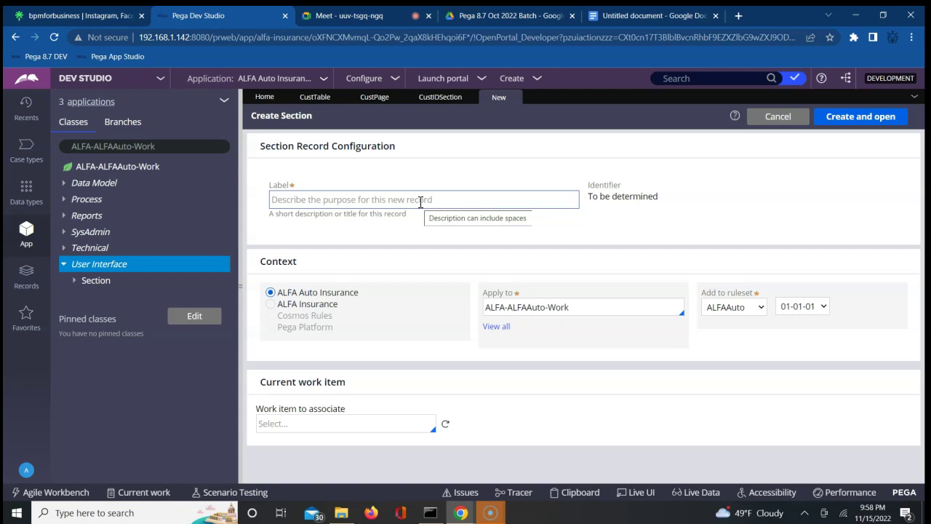
pyautogui.click(419, 201)
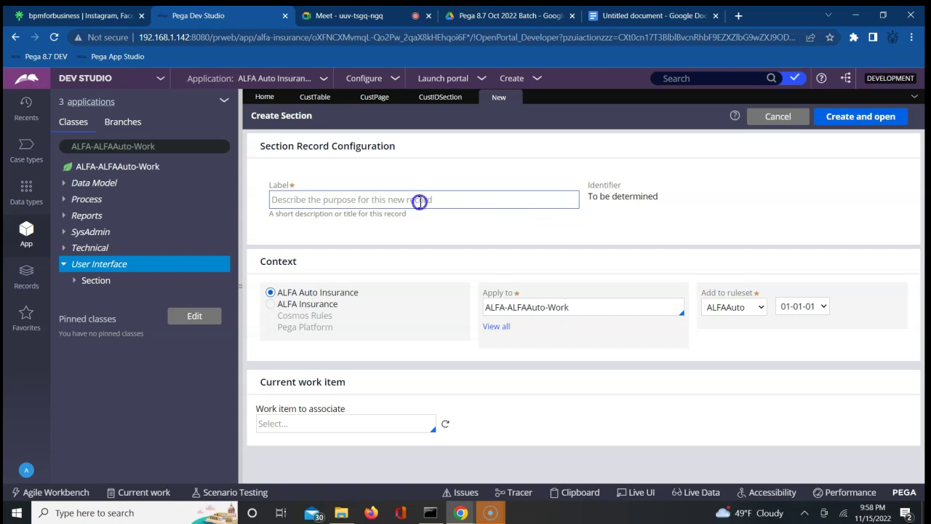
pyautogui.write('CustResults')
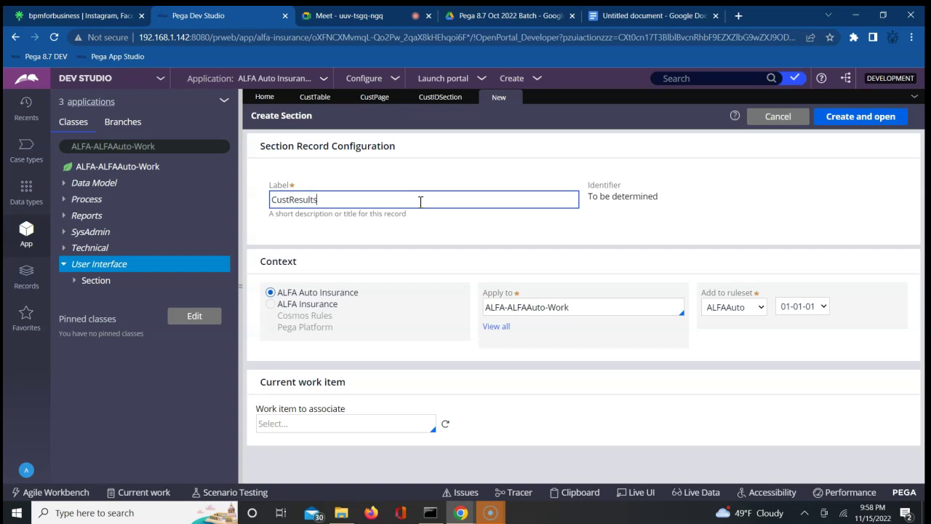
pyautogui.write('S')
pyautogui.click(695, 208)
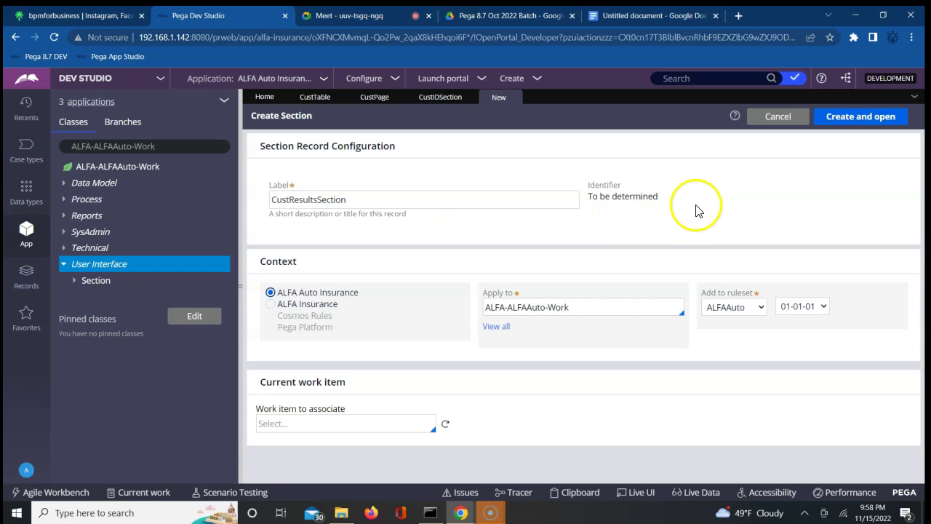
pyautogui.click(842, 121)
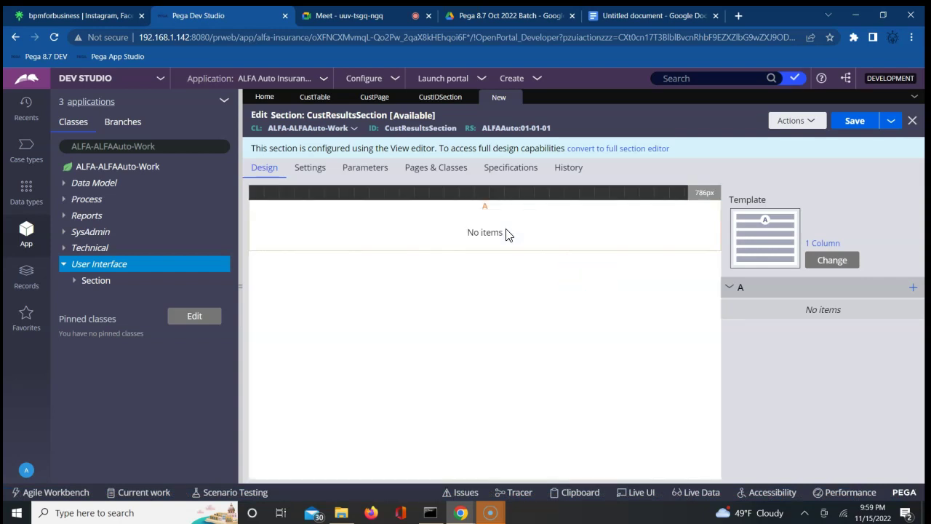
pyautogui.click(593, 152)
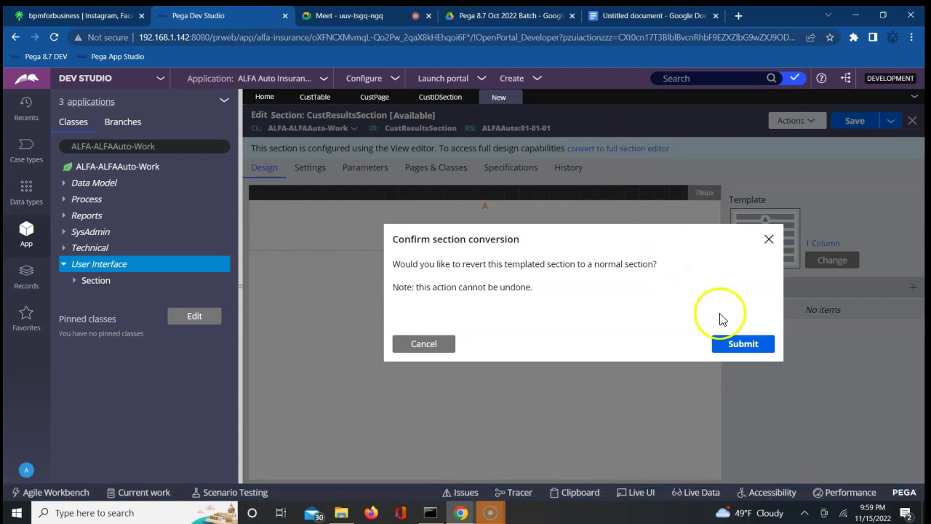
pyautogui.click(744, 355)
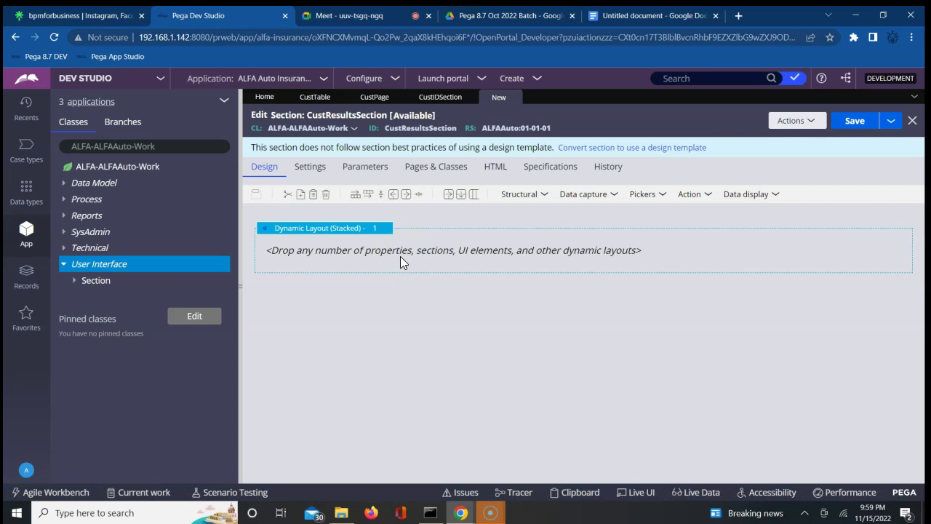
# Set the outer dynamic layout to Inline grid double and display a header with the title text "Customer Results"
pyautogui.click(370, 230)
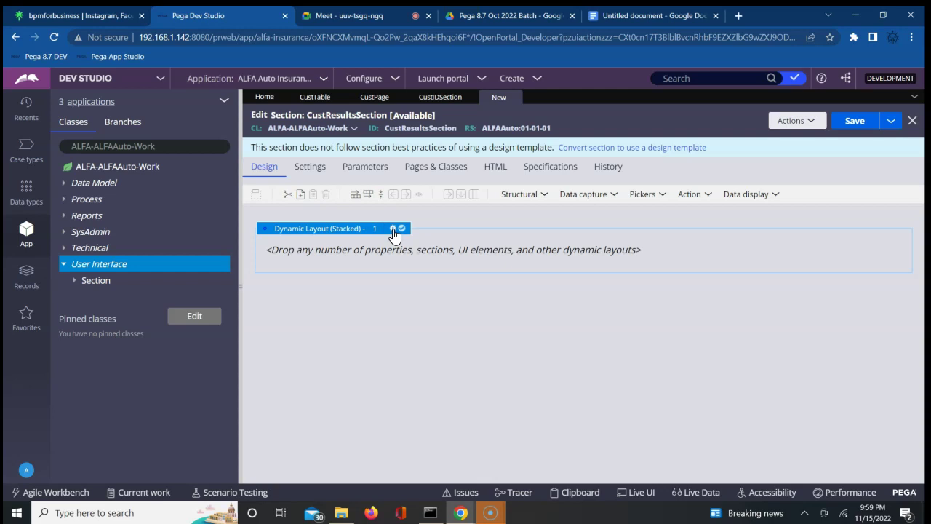
pyautogui.click(393, 229)
pyautogui.click(504, 168)
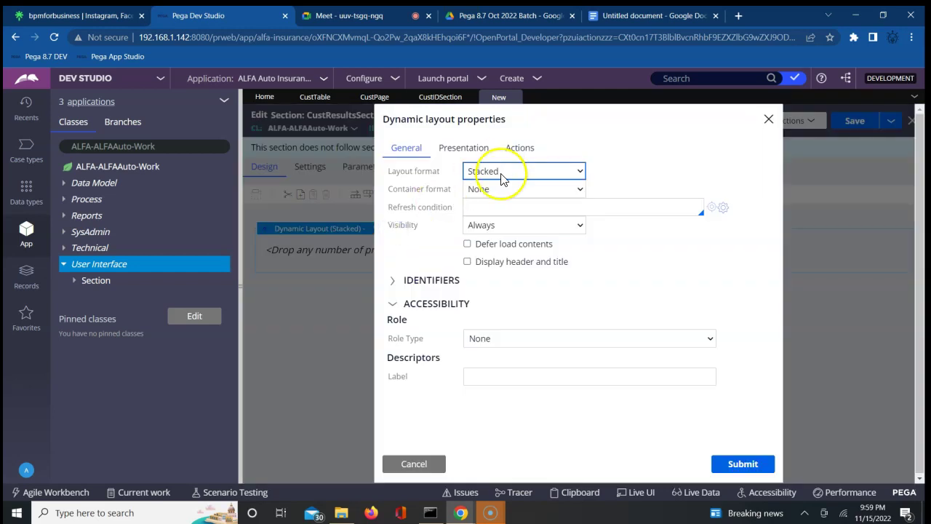
pyautogui.click(501, 222)
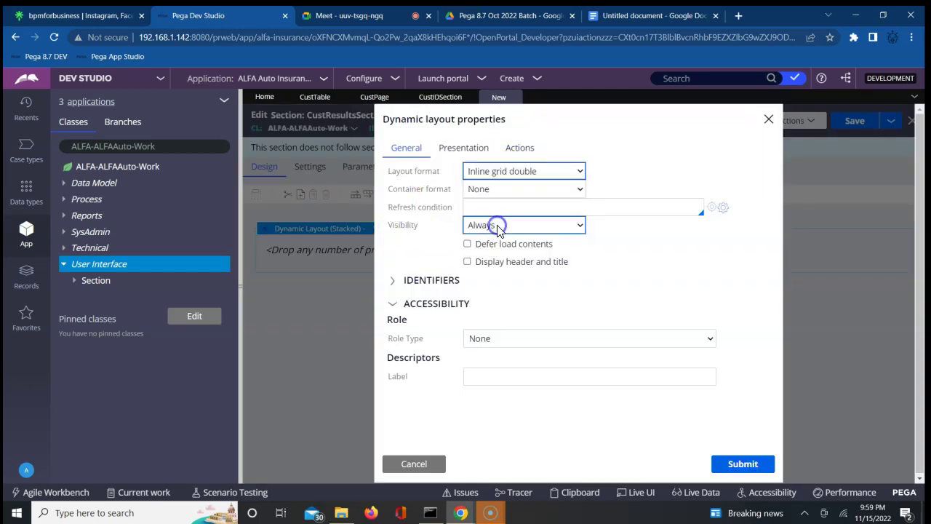
pyautogui.click(467, 261)
pyautogui.doubleClick(604, 295)
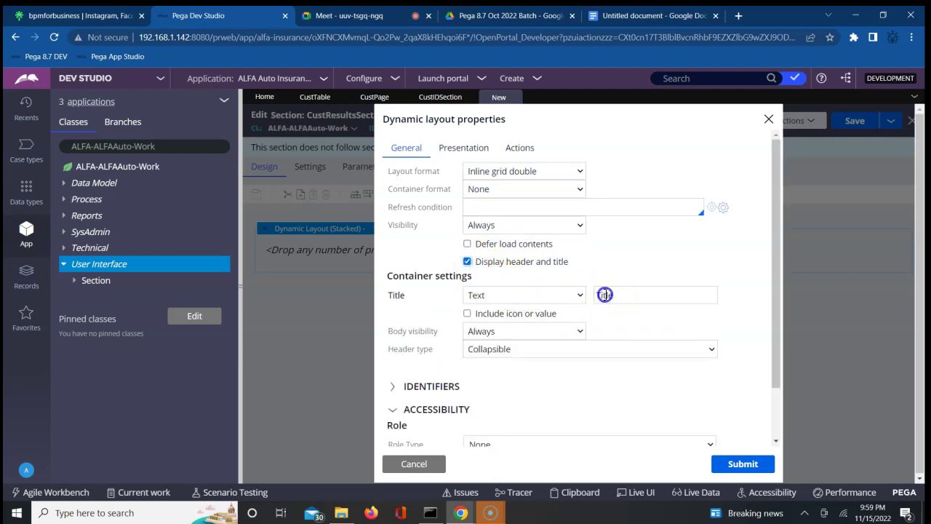
pyautogui.write('Customer Results')
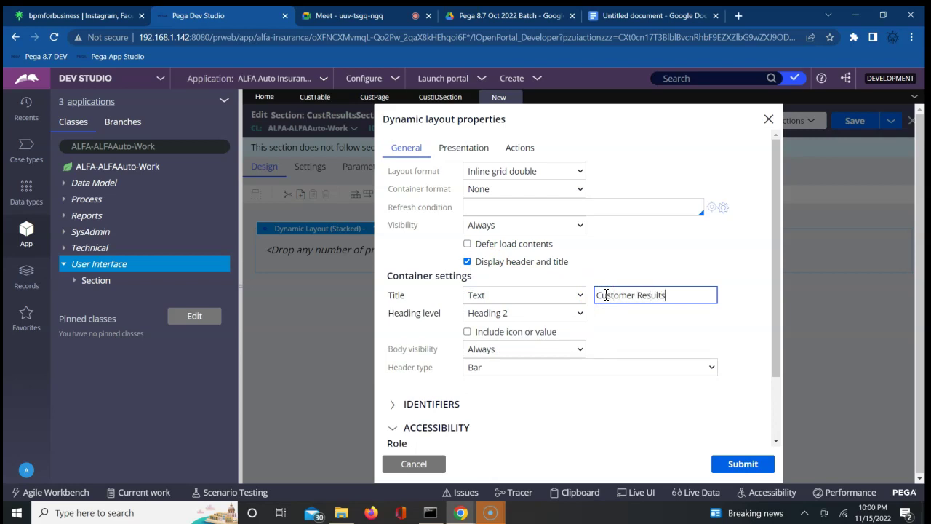
pyautogui.click(741, 463)
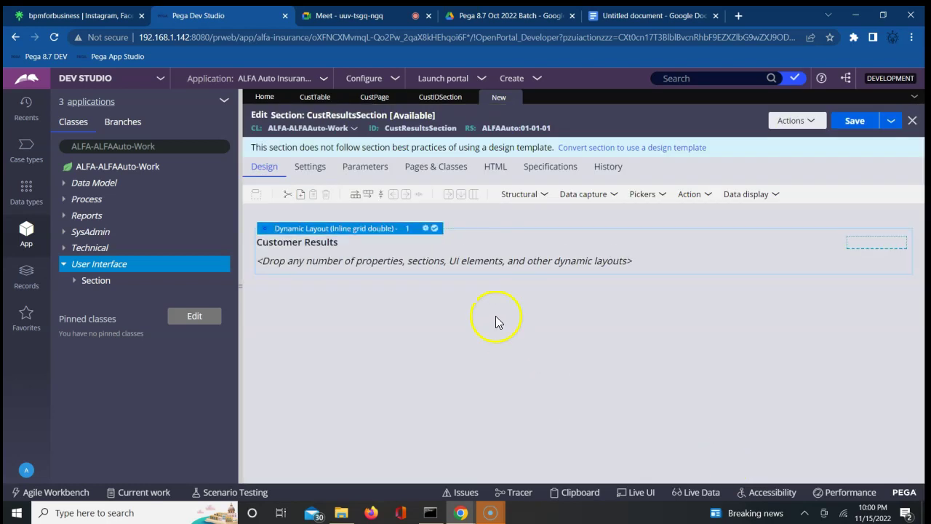
# Add a dynamic layout inside the Customer Results layout
pyautogui.click(531, 201)
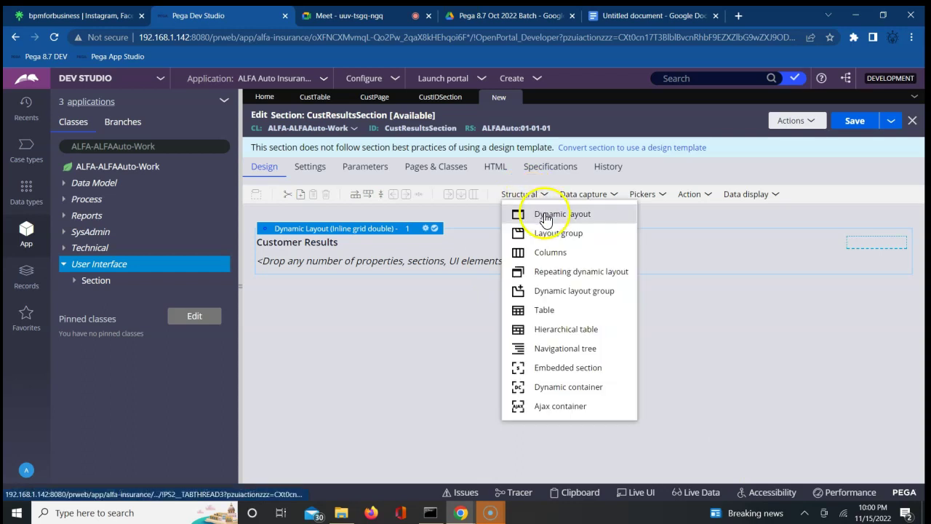
pyautogui.rightClick(453, 260)
pyautogui.moveTo(557, 213); pyautogui.dragTo(456, 265)
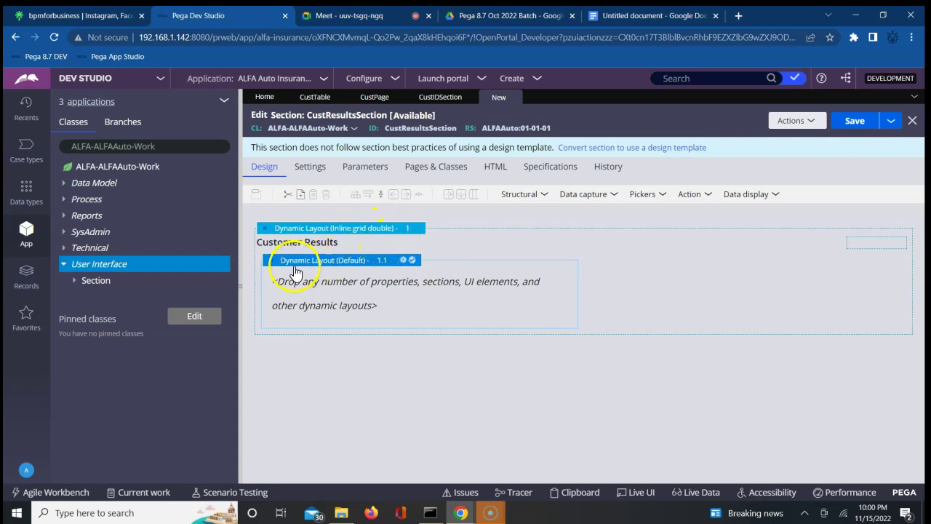
pyautogui.click(535, 198)
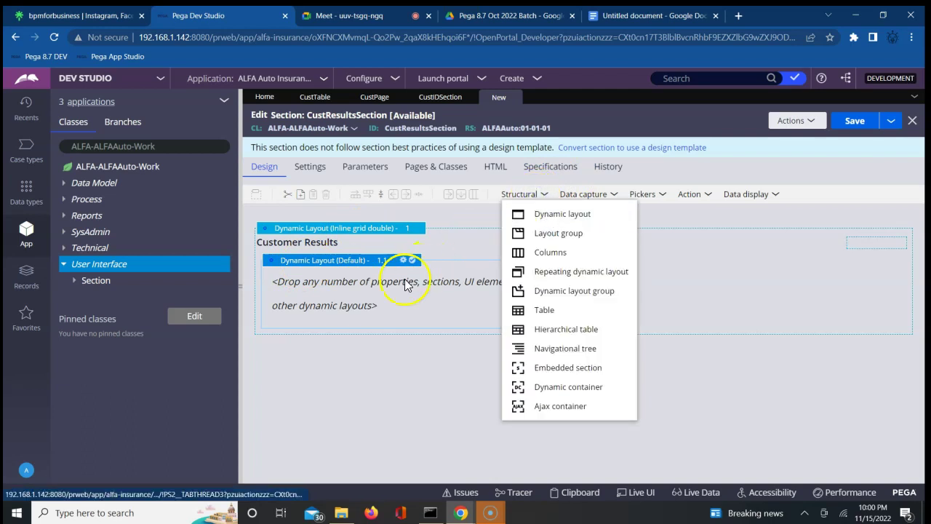
pyautogui.click(378, 357)
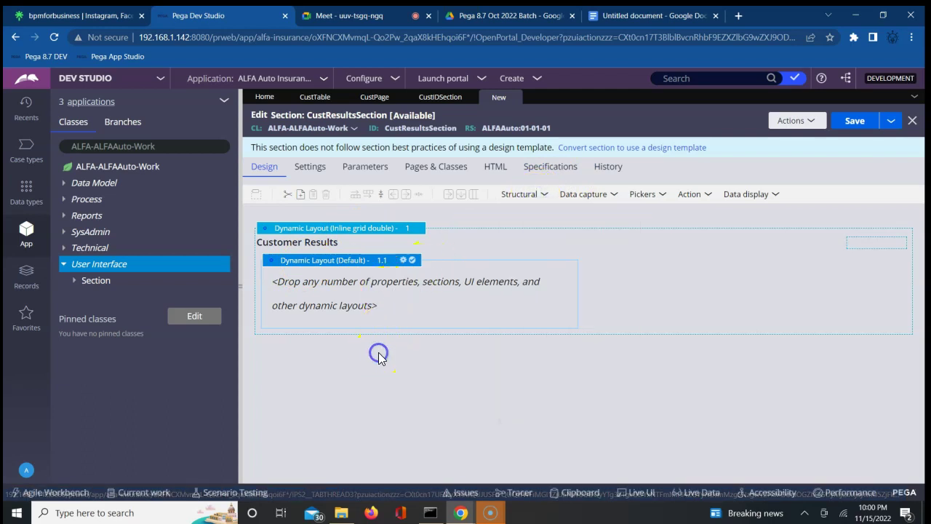
# Set the nested dynamic layout's format to Other with the value "Stacked with labels left" and submit its properties
pyautogui.click(403, 260)
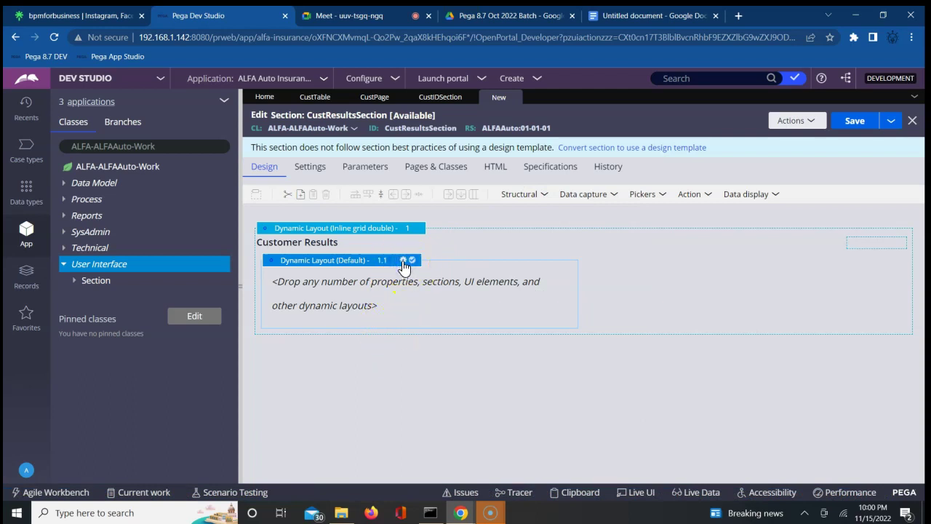
pyautogui.click(404, 261)
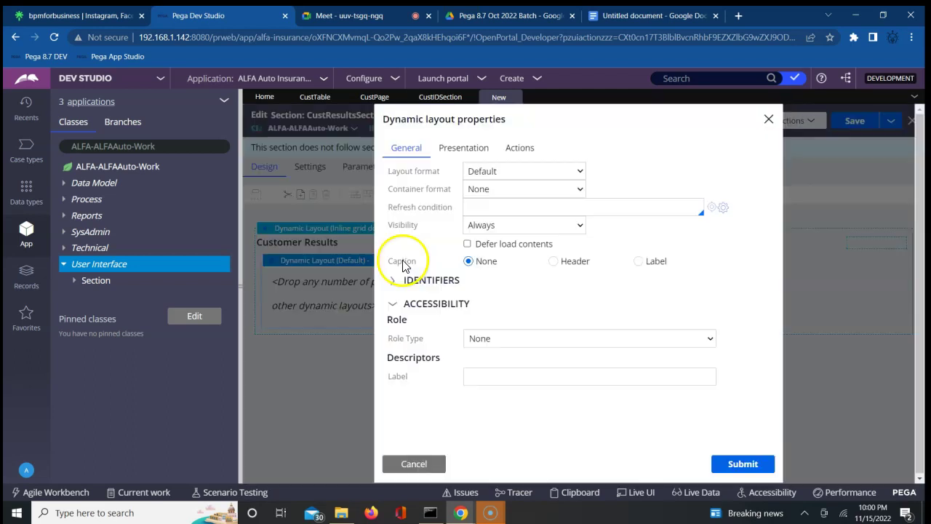
pyautogui.click(525, 172)
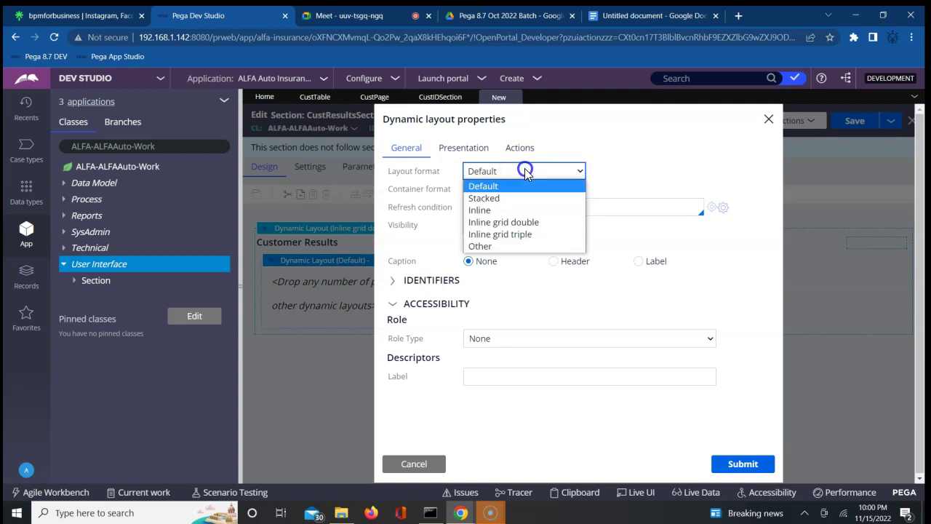
pyautogui.click(504, 251)
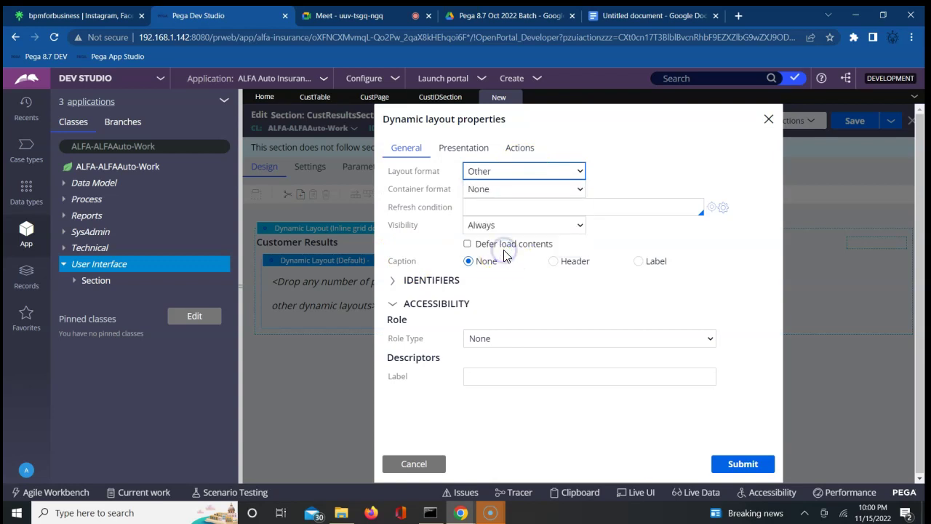
pyautogui.click(621, 171)
pyautogui.press('Down')
pyautogui.press('Down')
pyautogui.press('Down')
pyautogui.press('Down')
pyautogui.press('Down')
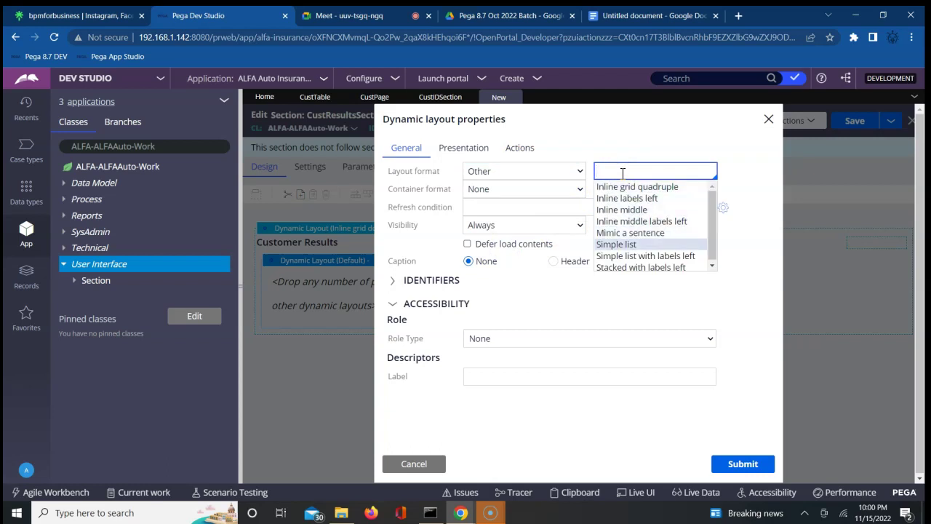
pyautogui.press('Return')
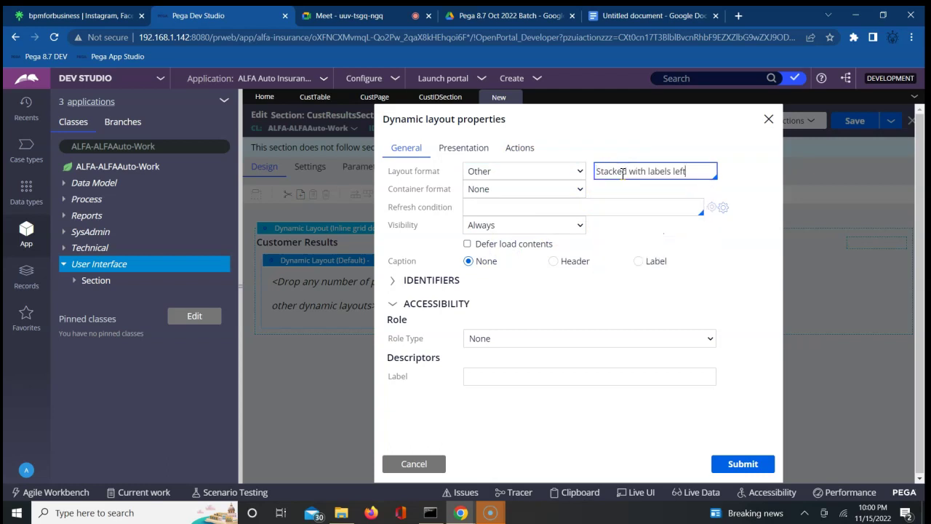
pyautogui.click(740, 465)
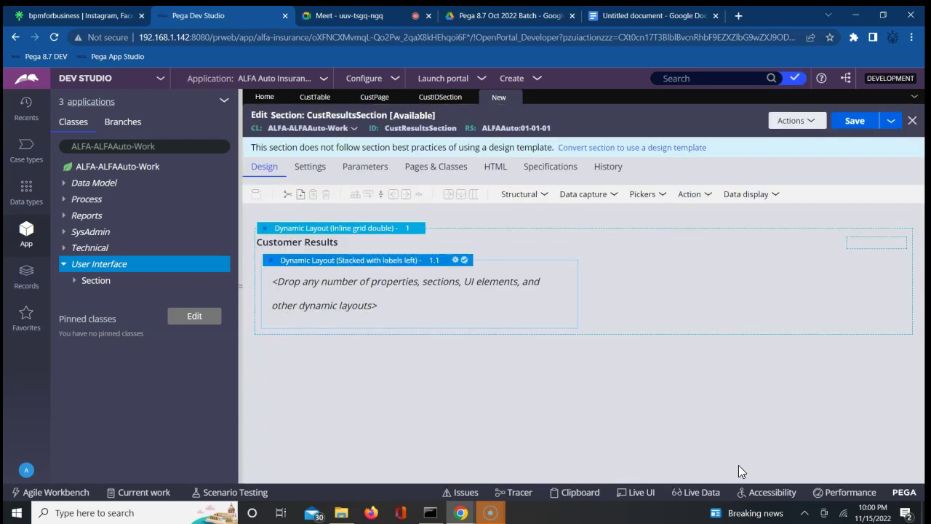
# Check the CustTable record columns and add four text inputs to the nested layout in CustResultsSection
pyautogui.click(317, 98)
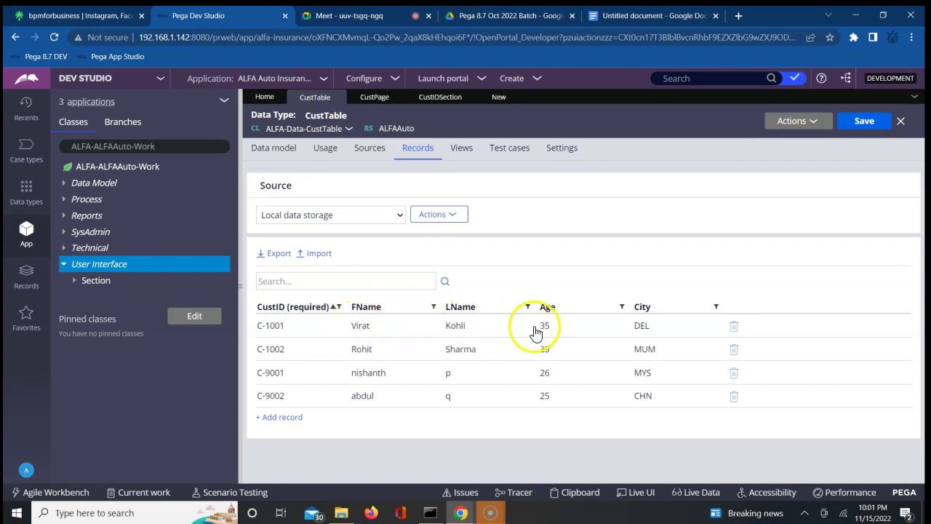
pyautogui.click(499, 98)
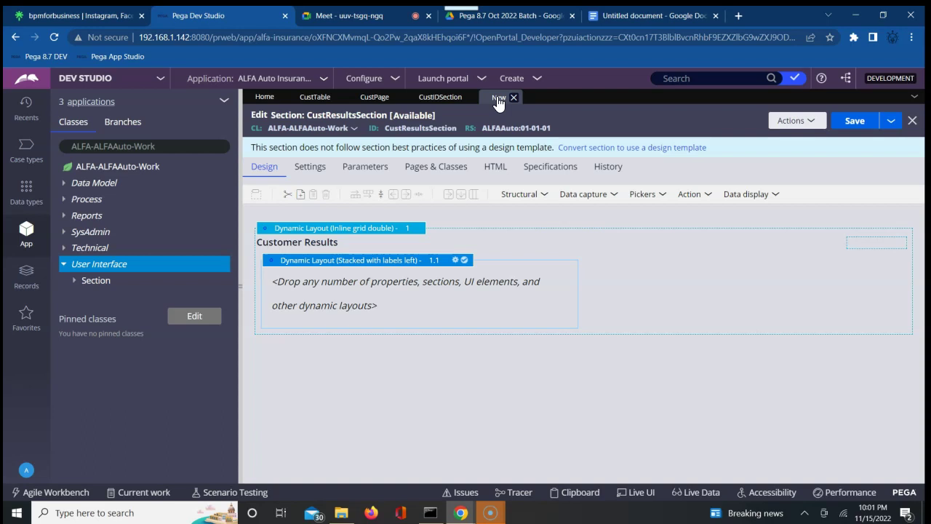
pyautogui.click(544, 194)
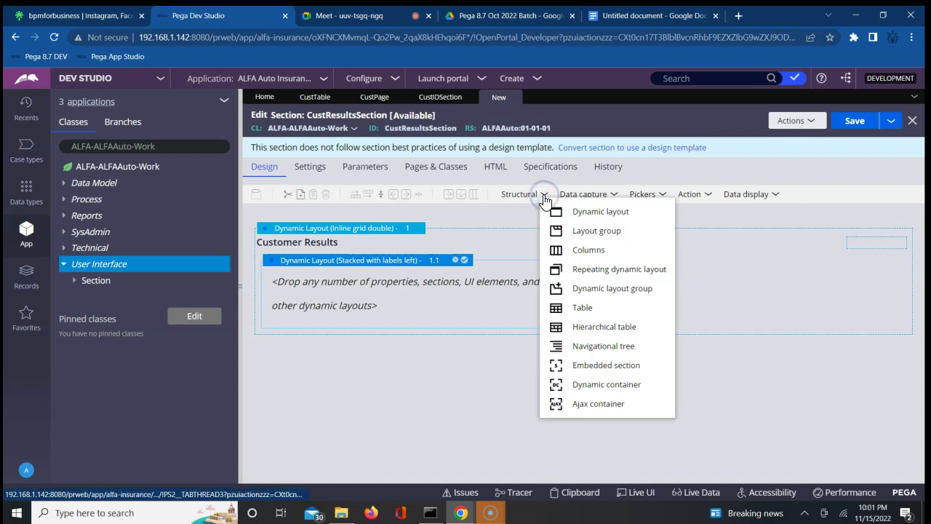
pyautogui.click(597, 194)
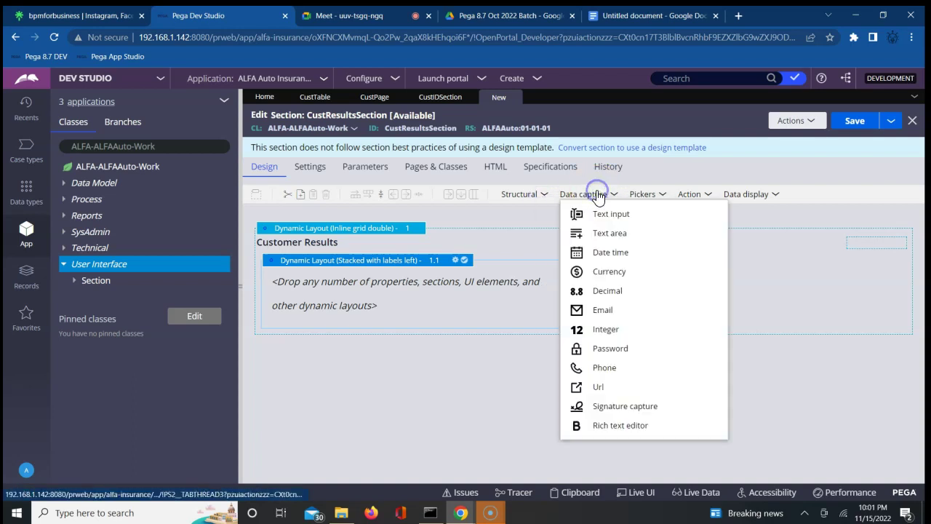
pyautogui.click(598, 216)
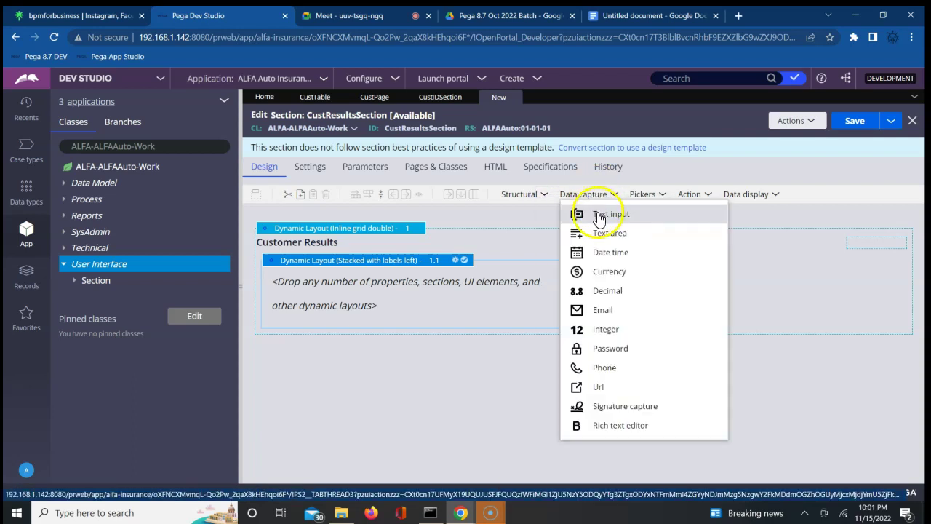
pyautogui.moveTo(598, 218); pyautogui.dragTo(453, 293)
pyautogui.click(586, 193)
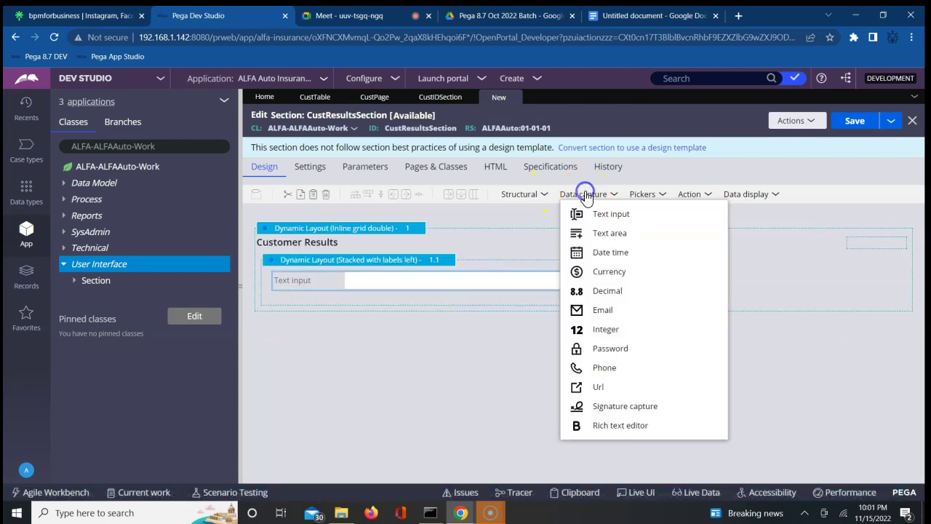
pyautogui.moveTo(598, 217); pyautogui.dragTo(480, 303)
pyautogui.click(479, 306)
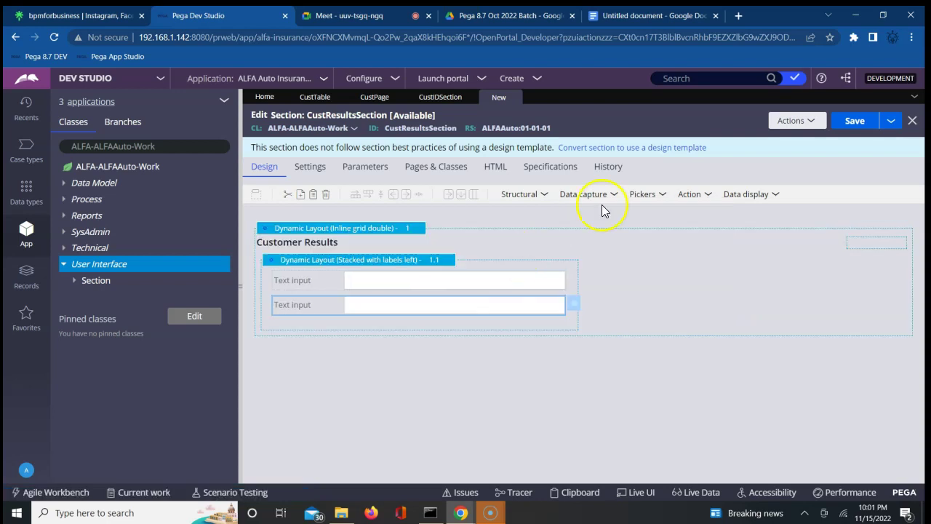
pyautogui.click(603, 195)
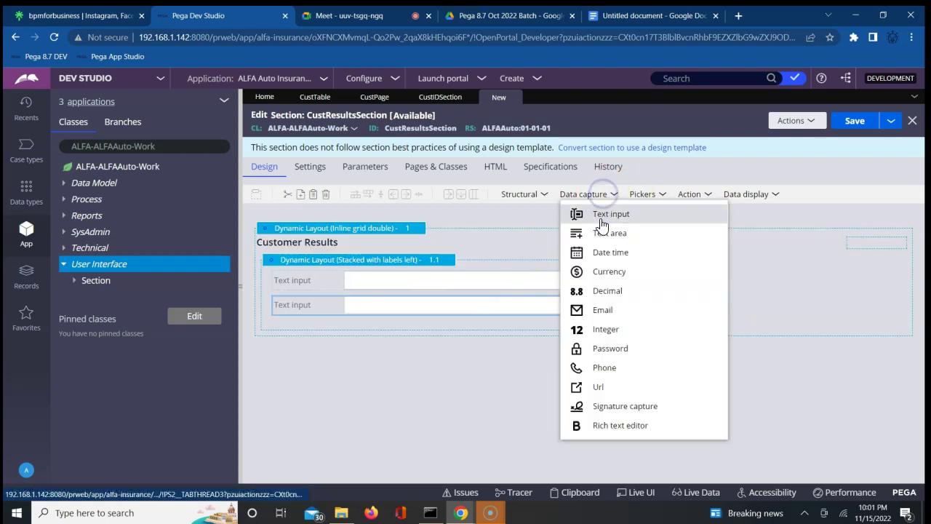
pyautogui.moveTo(600, 222); pyautogui.dragTo(488, 318)
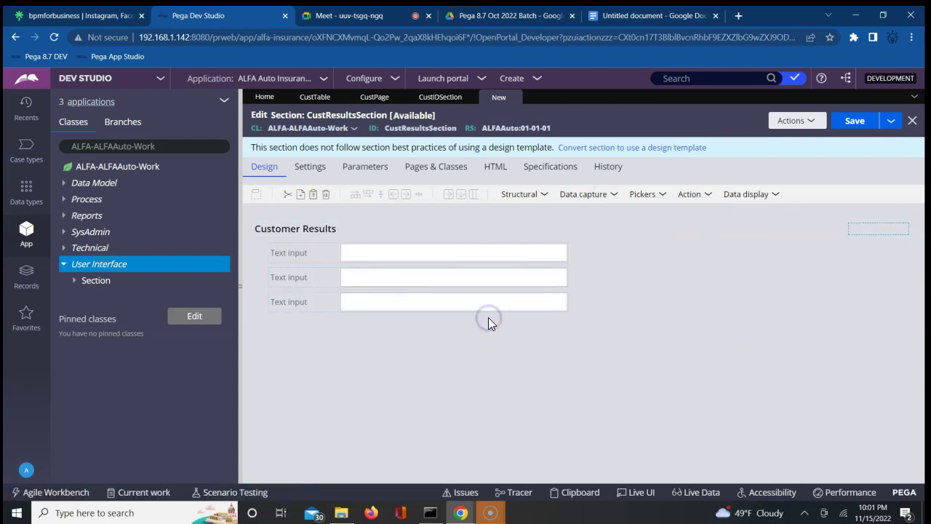
pyautogui.click(601, 195)
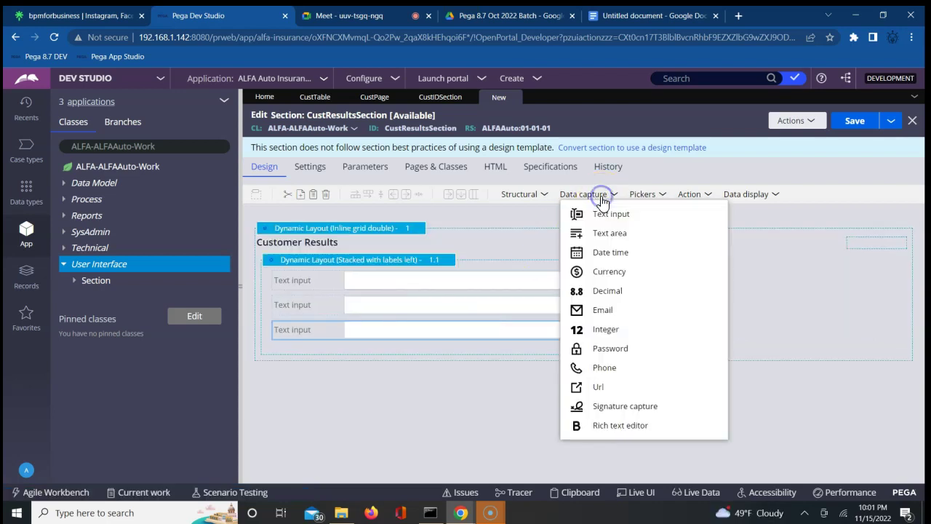
pyautogui.moveTo(599, 213); pyautogui.dragTo(447, 372)
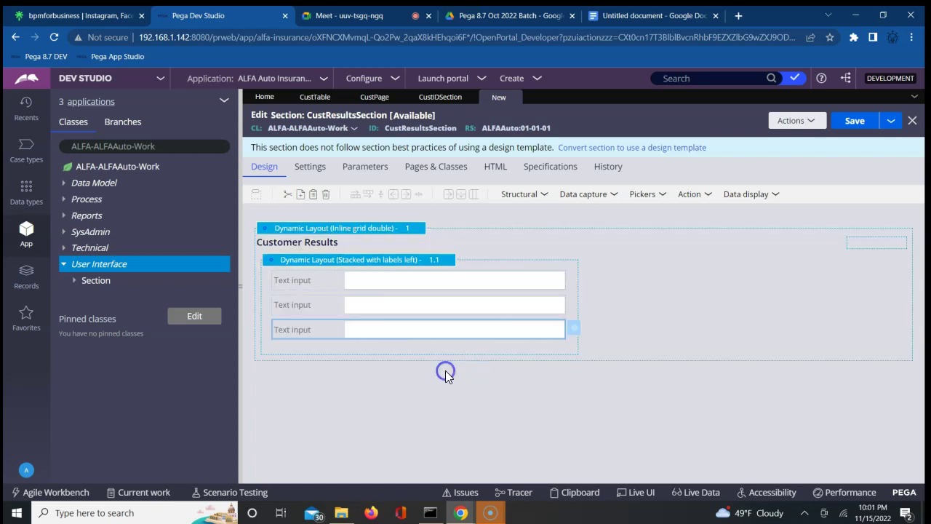
pyautogui.click(605, 197)
pyautogui.moveTo(603, 212); pyautogui.dragTo(530, 347)
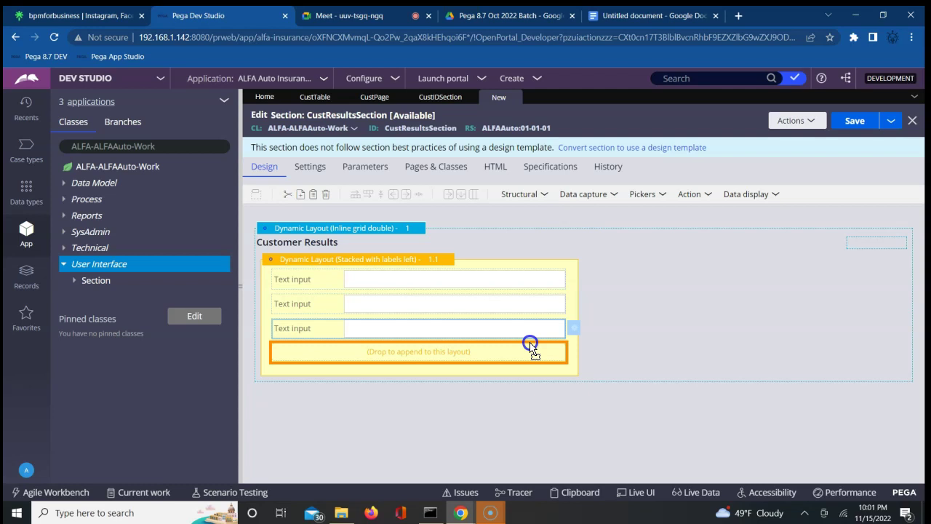
pyautogui.moveTo(530, 344); pyautogui.dragTo(530, 343)
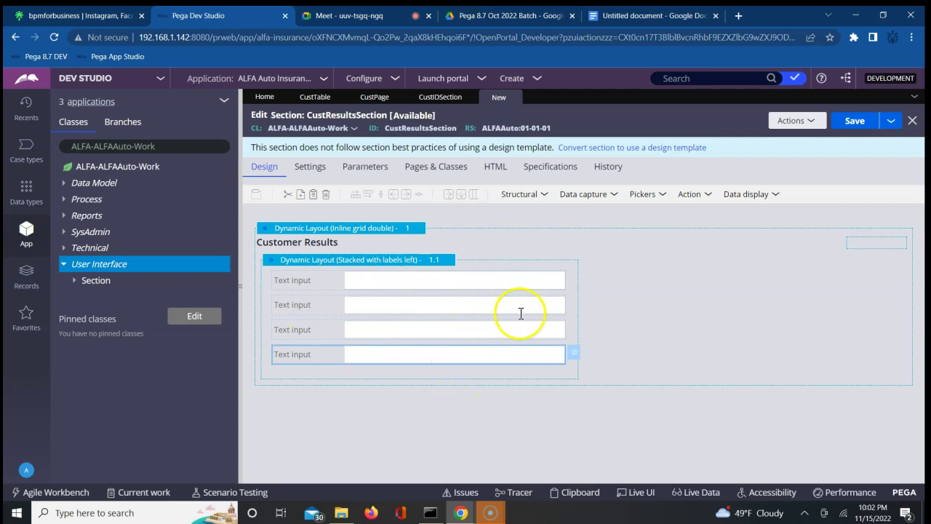
# Bind the first text input in the nested layout to the property .CustPage.FName and submit its cell properties
pyautogui.click(544, 281)
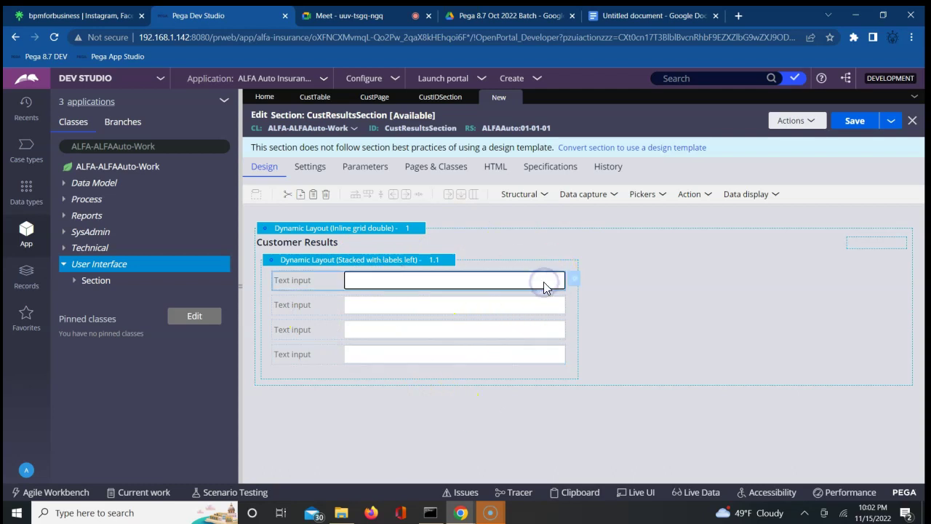
pyautogui.click(572, 282)
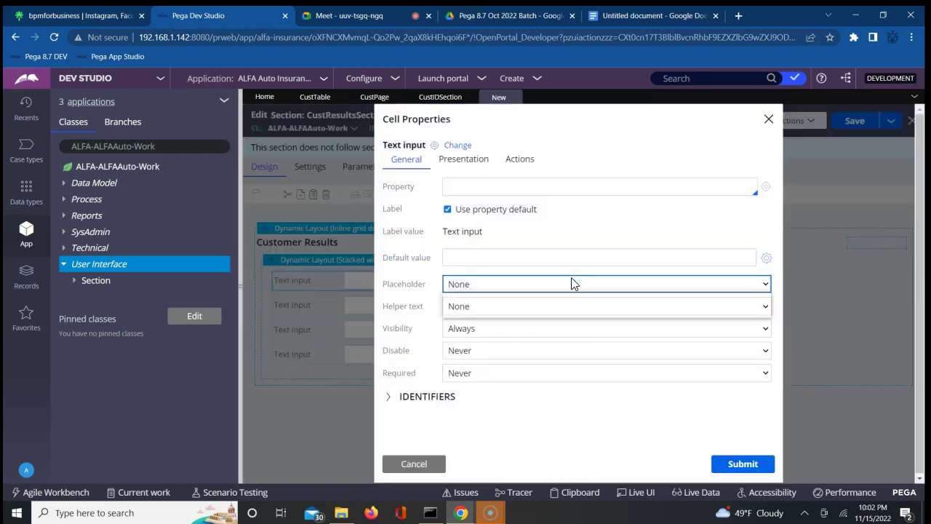
pyautogui.click(455, 188)
pyautogui.press('Down')
pyautogui.press('Down')
pyautogui.press('Down')
pyautogui.press('Down')
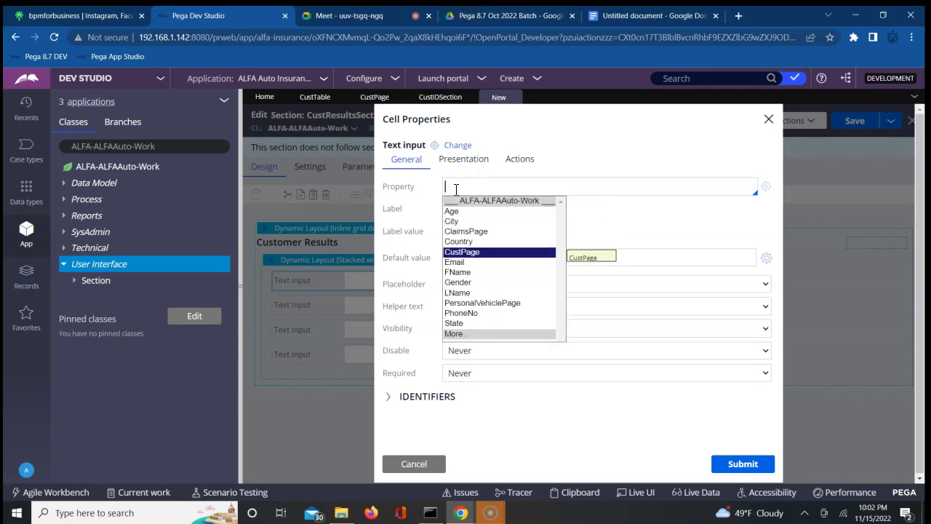
pyautogui.press('Return')
pyautogui.write('.CustPage.')
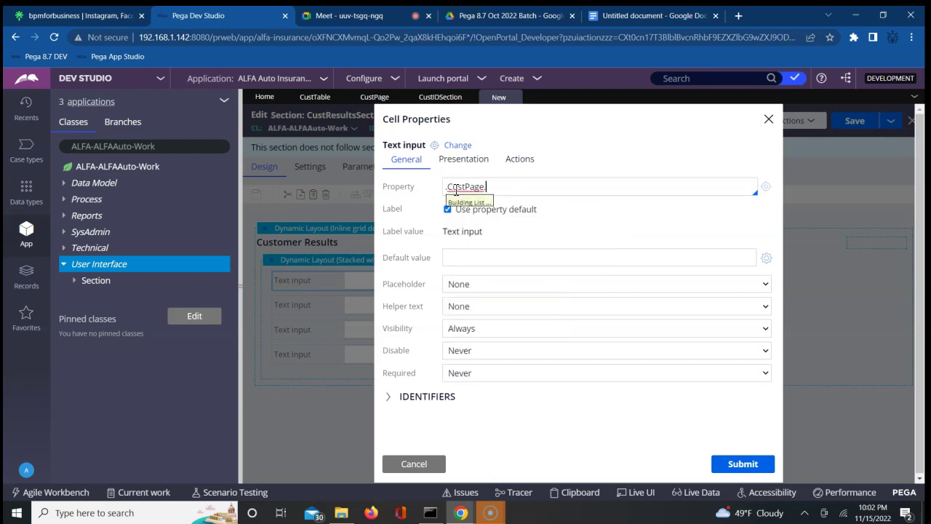
pyautogui.press('Down')
pyautogui.press('Down')
pyautogui.press('Down')
pyautogui.press('Down')
pyautogui.press('Return')
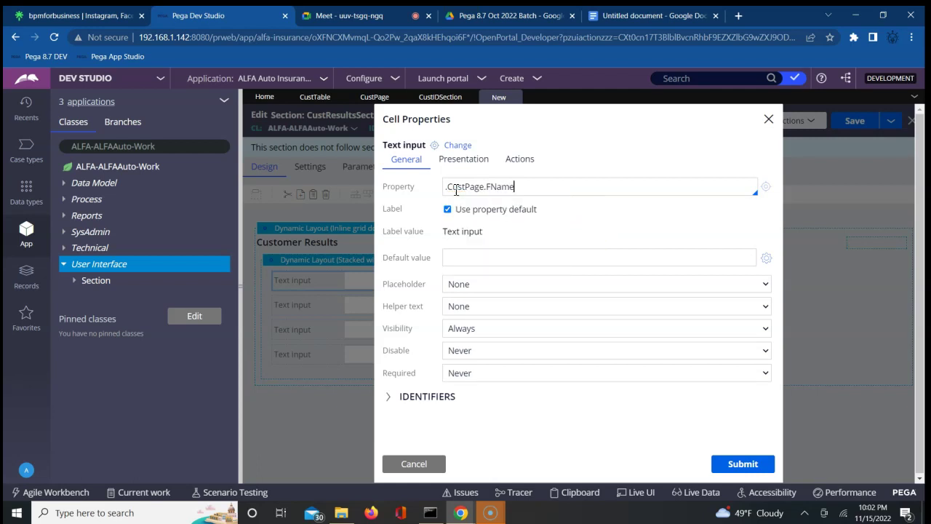
pyautogui.click(737, 462)
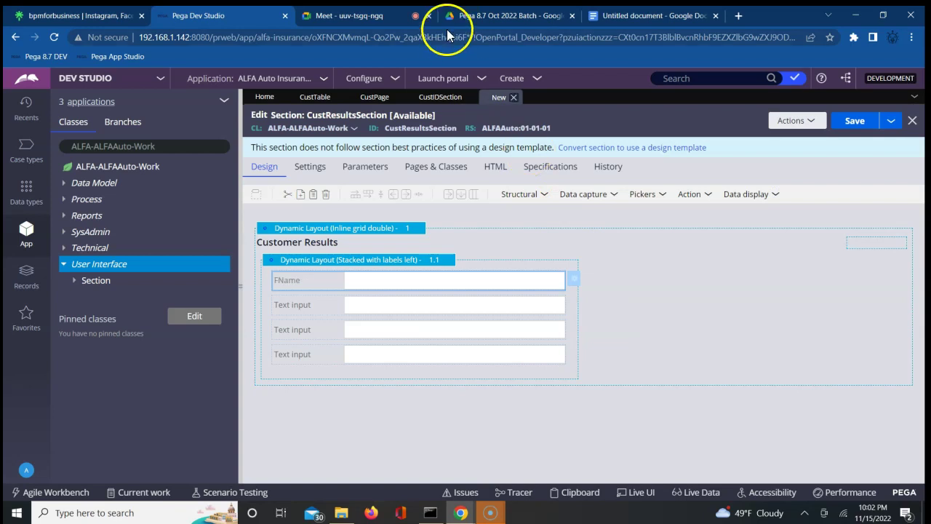
# Switch to Google Meet, admit all waiting participants to the call, and return to Pega Dev Studio
pyautogui.click(356, 17)
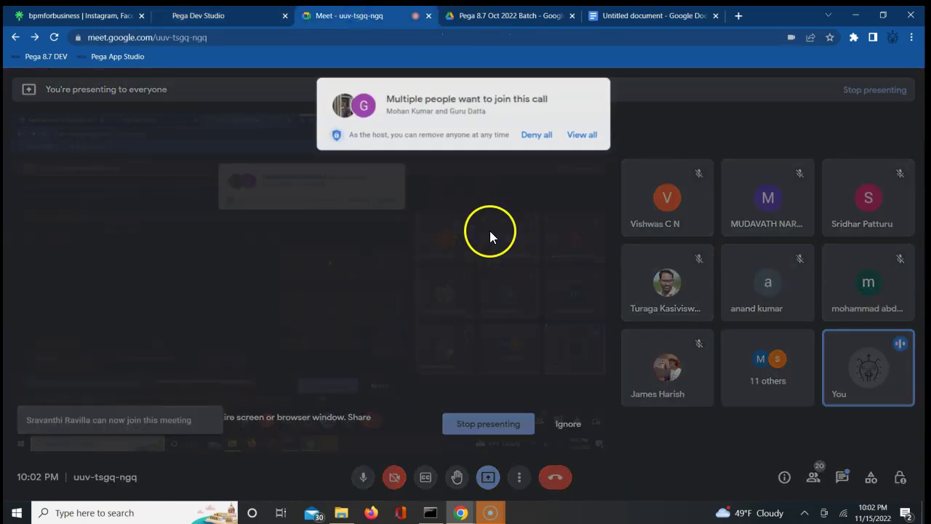
pyautogui.click(589, 137)
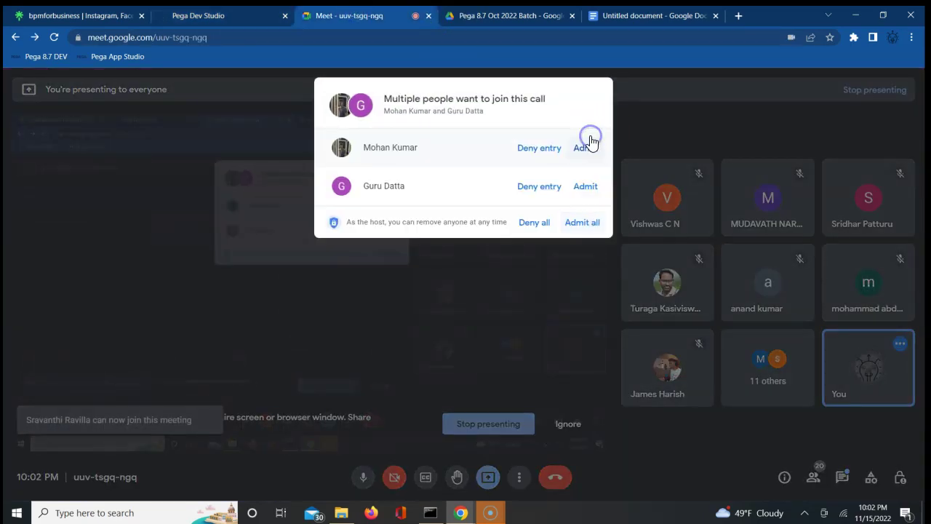
pyautogui.click(582, 222)
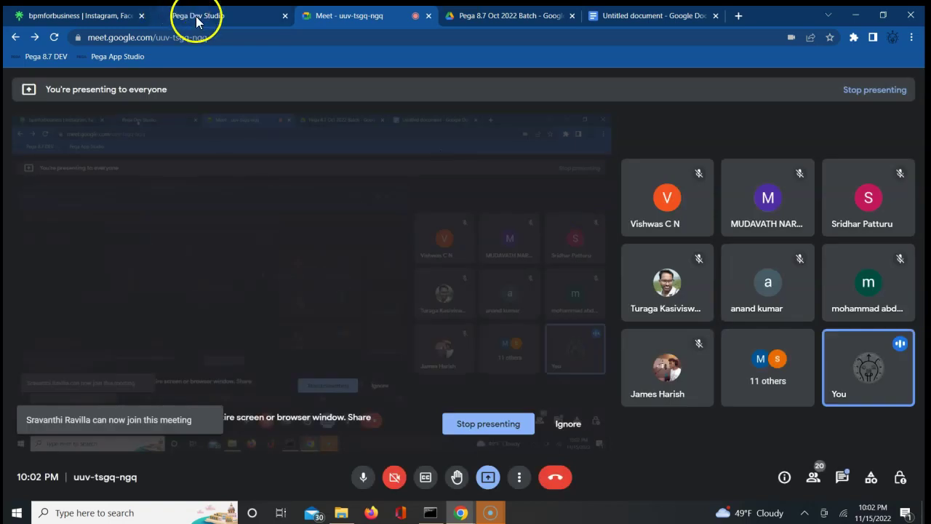
pyautogui.click(195, 17)
# Bind the second text input in the nested layout to .CustPage.LName and submit its cell properties
pyautogui.click(409, 307)
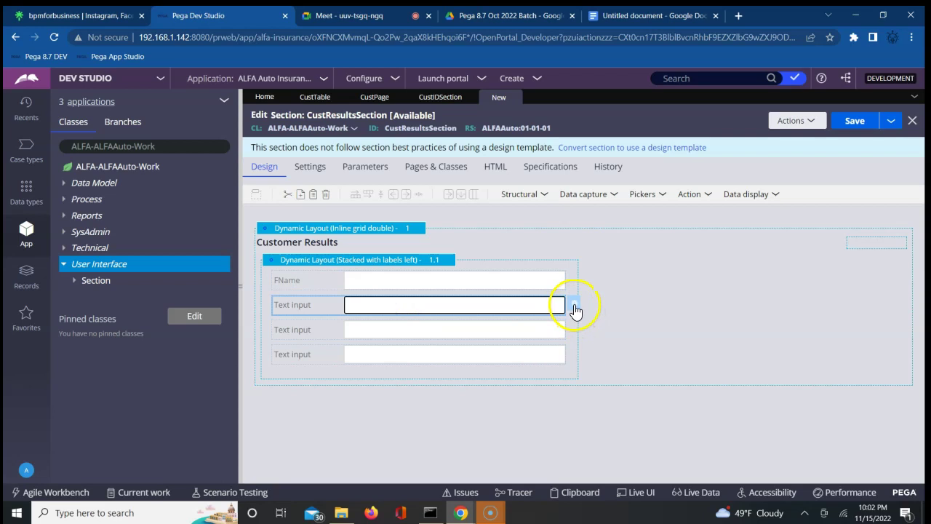
pyautogui.click(574, 310)
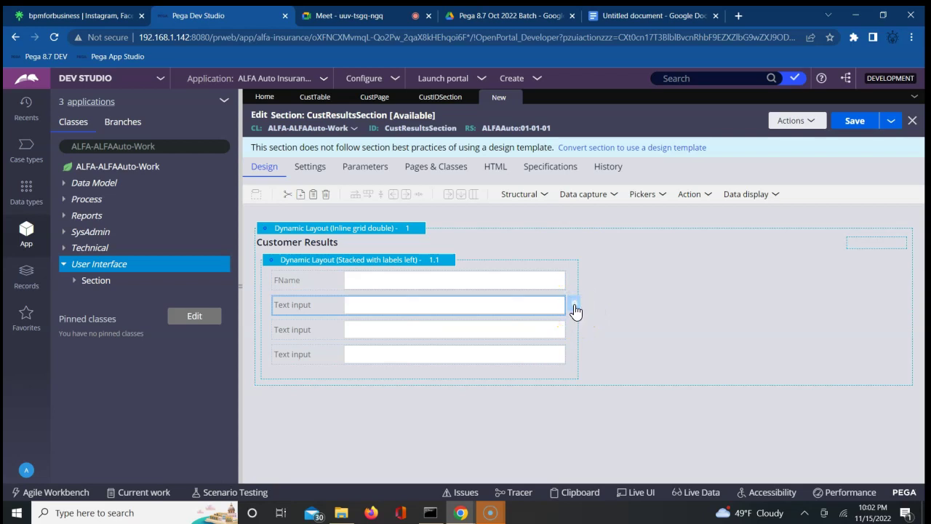
pyautogui.click(574, 306)
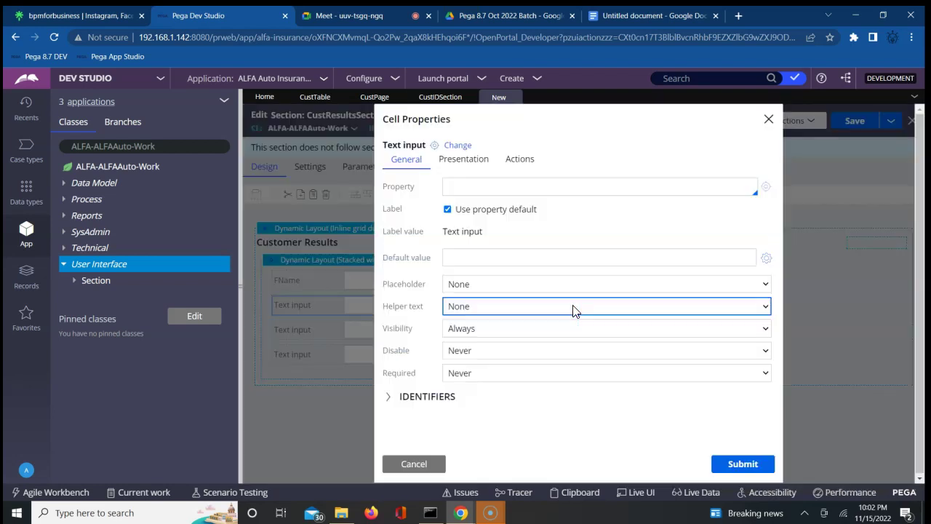
pyautogui.click(537, 186)
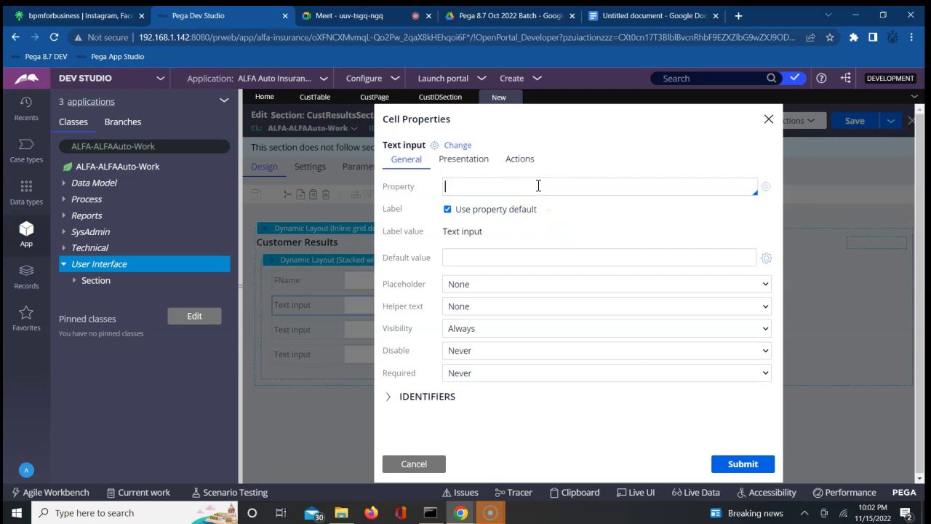
pyautogui.press('Down')
pyautogui.press('Down')
pyautogui.press('Down')
pyautogui.press('Down')
pyautogui.press('Down')
pyautogui.press('Return')
pyautogui.write('.')
pyautogui.press('Down')
pyautogui.press('Down')
pyautogui.press('Down')
pyautogui.press('Down')
pyautogui.press('Down')
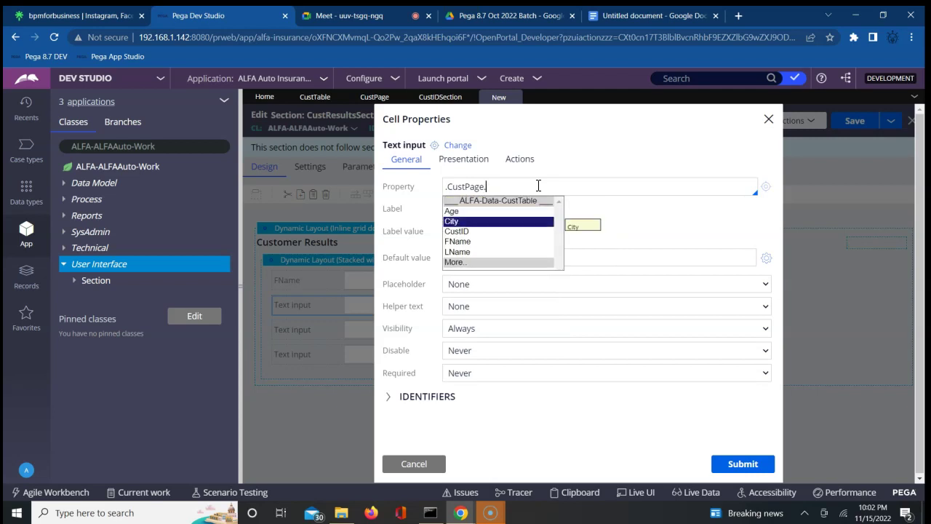
pyautogui.press('Return')
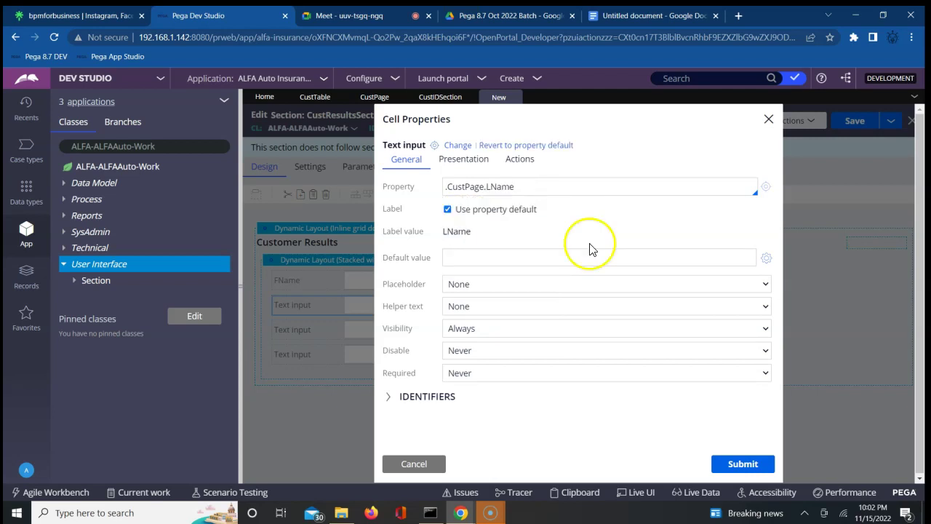
pyautogui.click(732, 463)
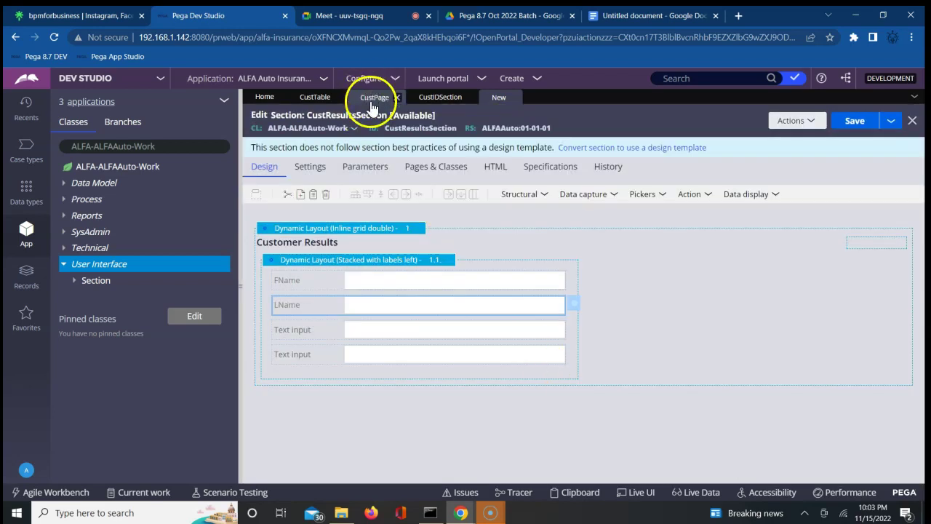
# Bind the third text input in the nested layout to .CustPage.Age and submit its cell properties
pyautogui.click(406, 329)
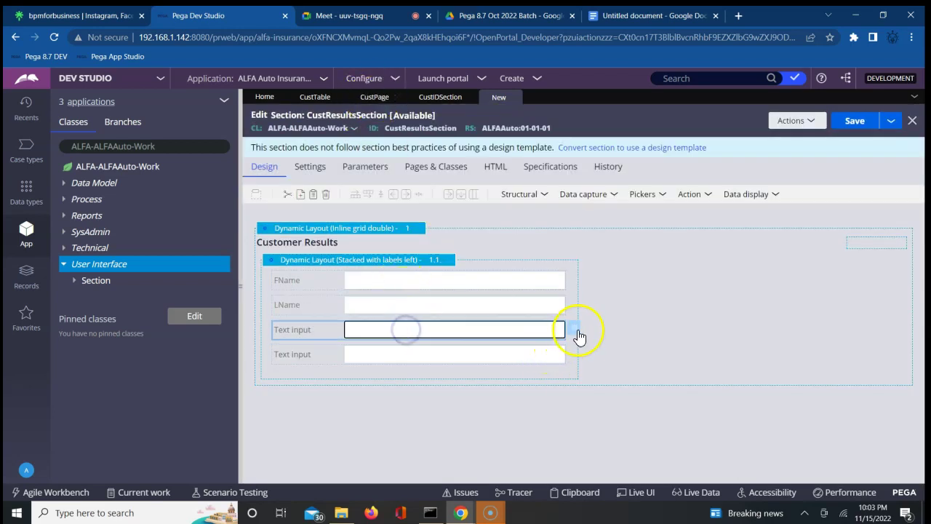
pyautogui.click(574, 331)
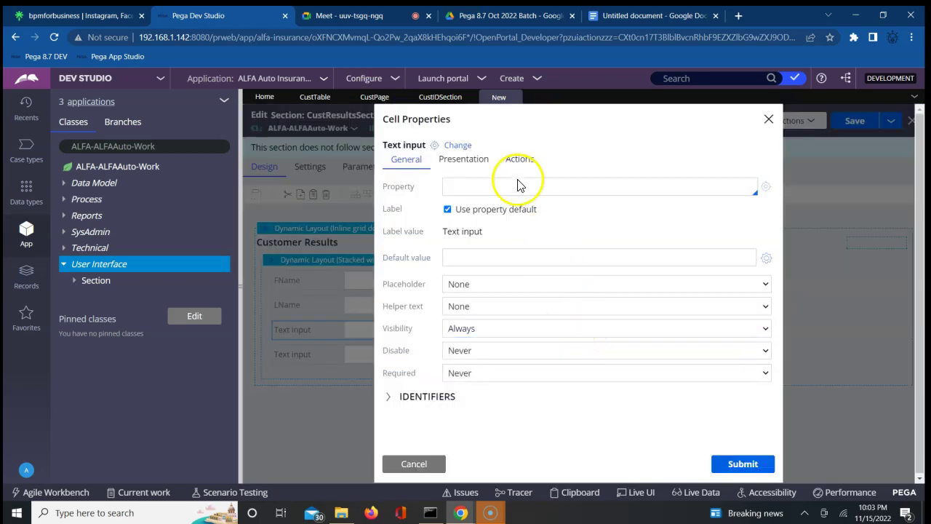
pyautogui.click(515, 188)
pyautogui.write('.')
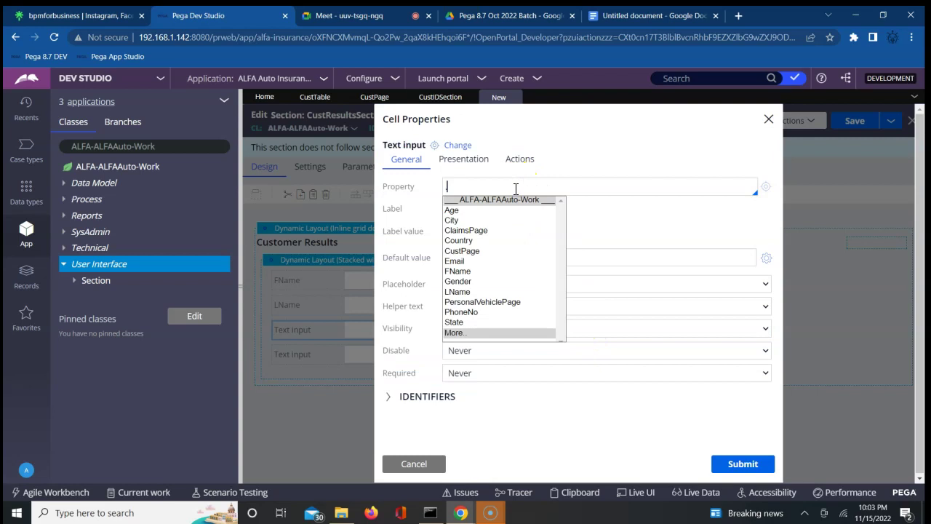
pyautogui.press('Down')
pyautogui.press('Down')
pyautogui.press('Return')
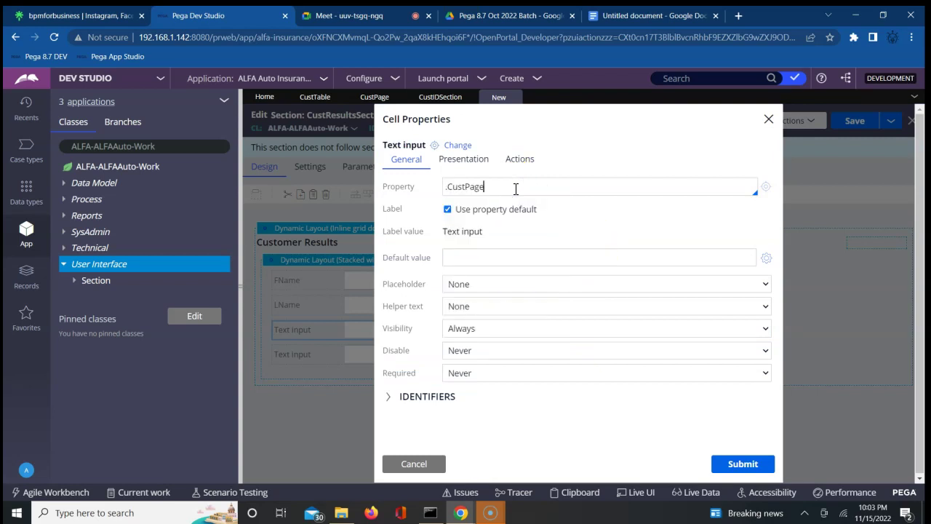
pyautogui.write('.')
pyautogui.press('Down')
pyautogui.press('Down')
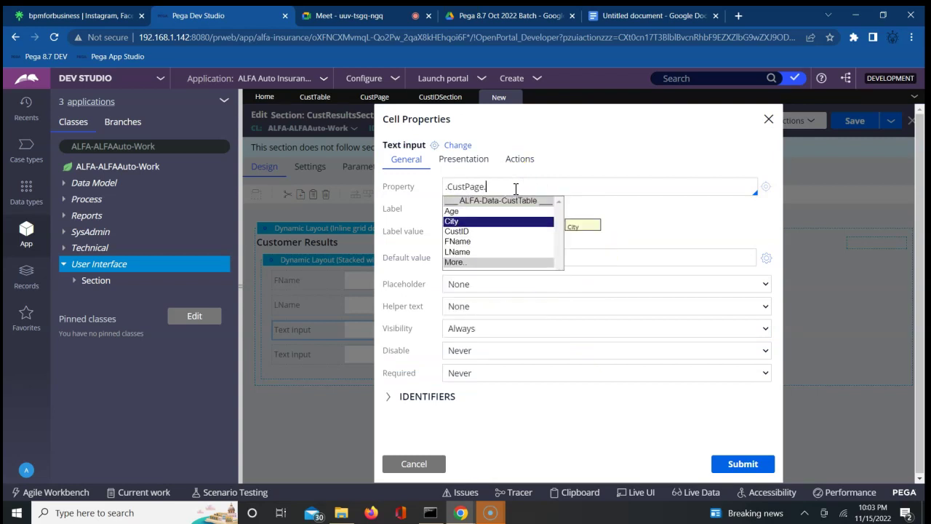
pyautogui.press('Up')
pyautogui.press('Return')
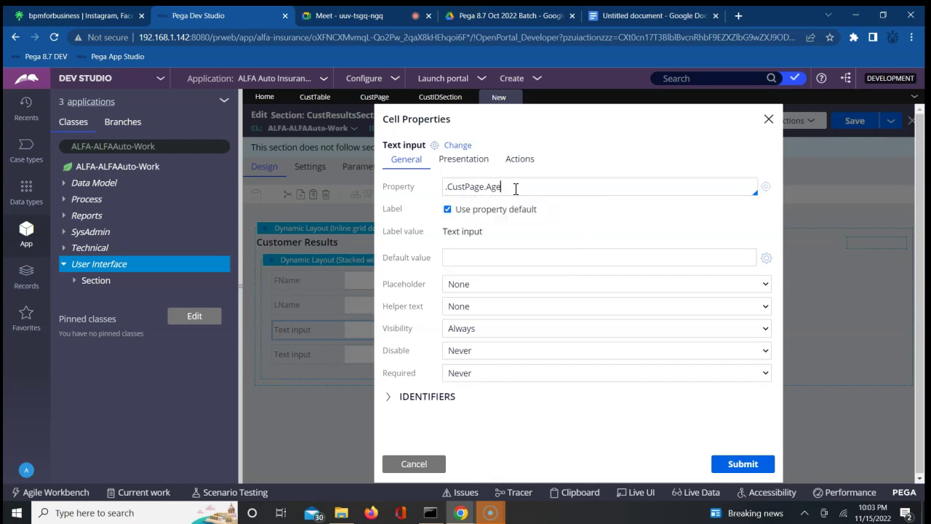
pyautogui.click(729, 471)
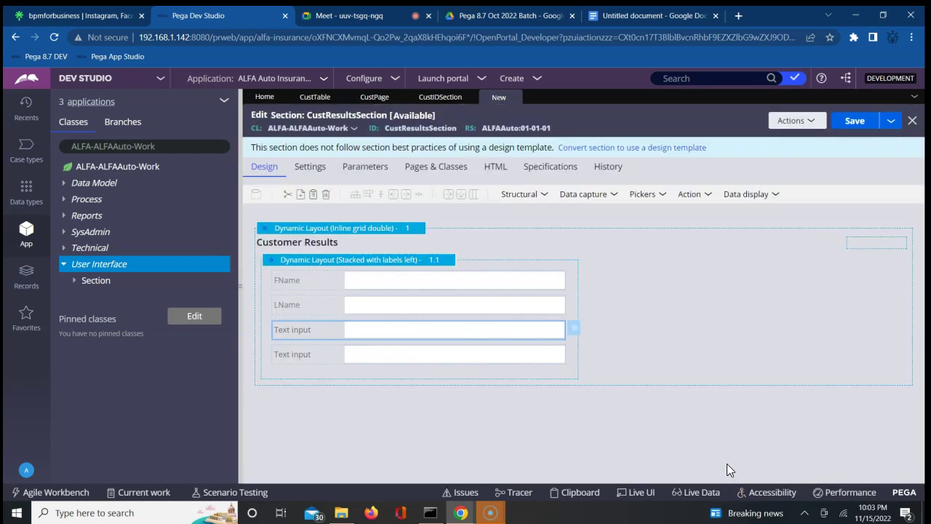
# Bind the fourth text input in the nested layout to .CustPage.City and submit its cell properties
pyautogui.click(478, 355)
pyautogui.click(575, 353)
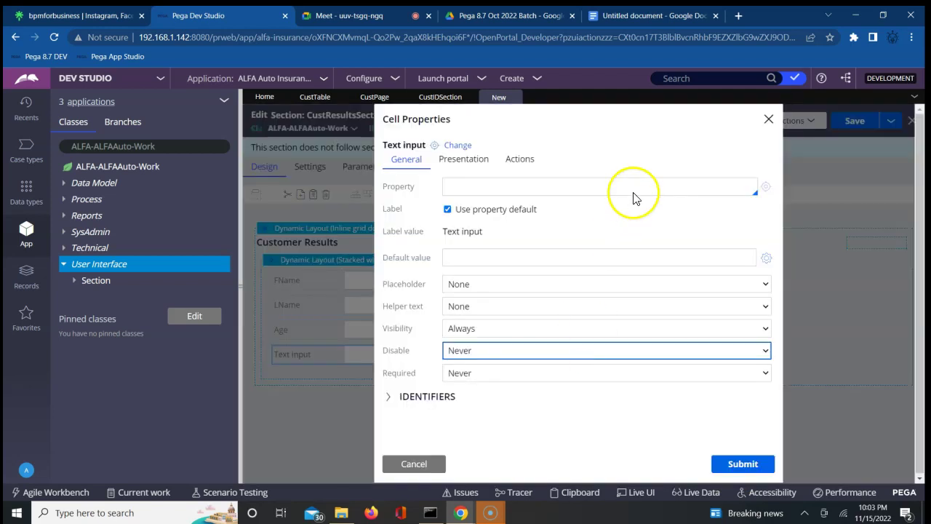
pyautogui.click(595, 191)
pyautogui.write('.')
pyautogui.press('Down')
pyautogui.press('Down')
pyautogui.press('Down')
pyautogui.press('Down')
pyautogui.press('Down')
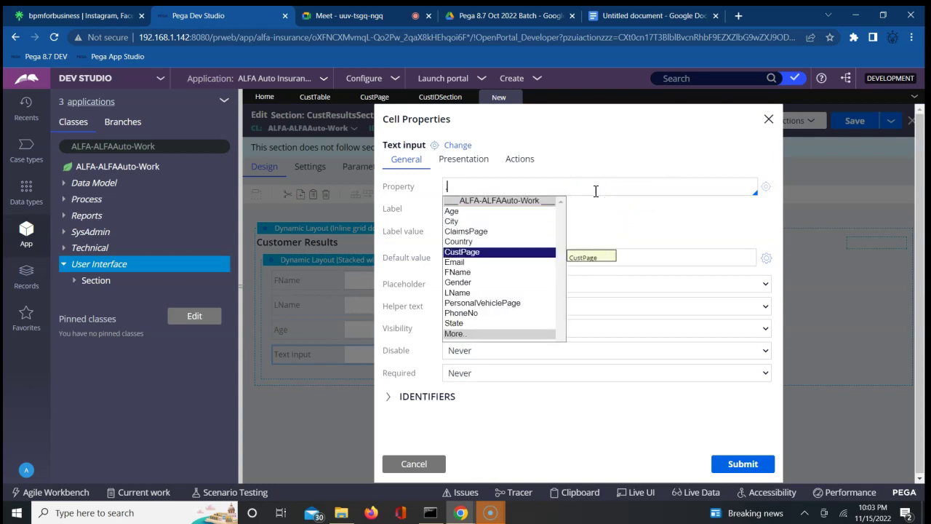
pyautogui.press('Return')
pyautogui.write('.')
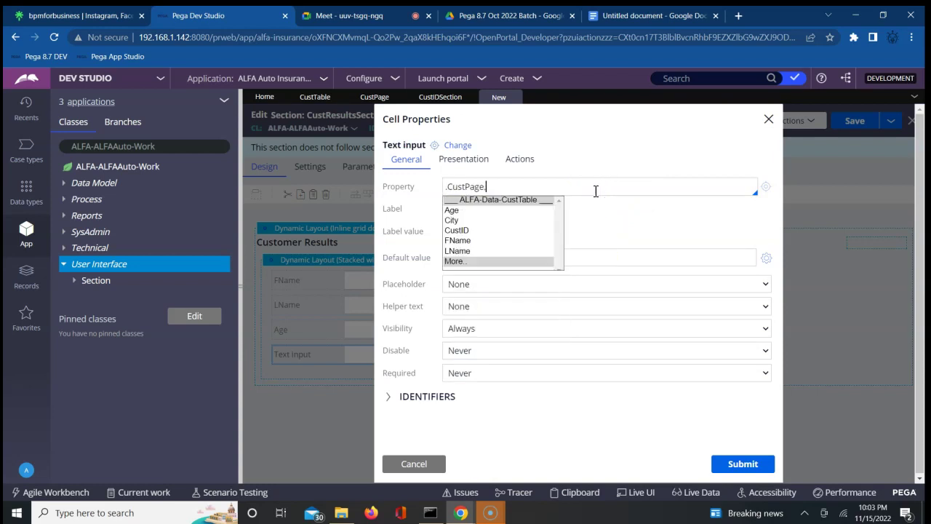
pyautogui.press('Down')
pyautogui.press('Down')
pyautogui.press('Down')
pyautogui.press('Up')
pyautogui.press('Return')
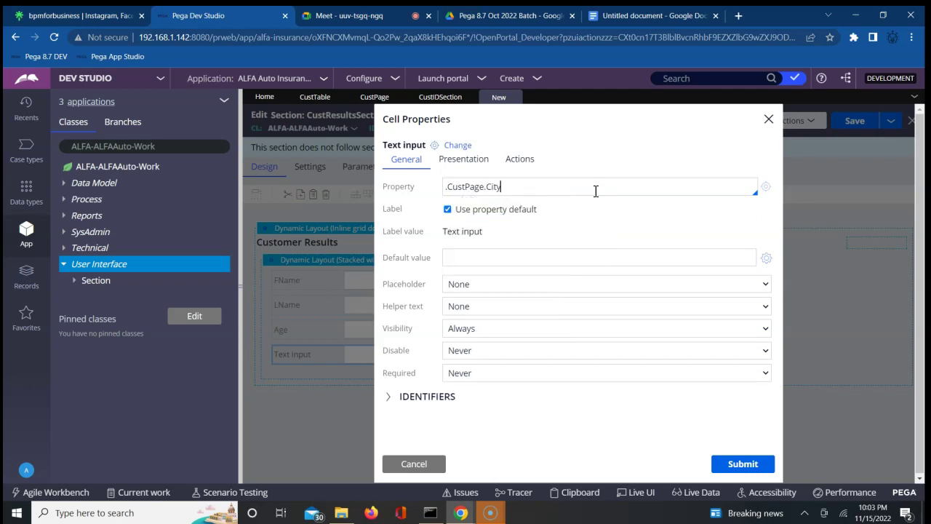
pyautogui.click(742, 463)
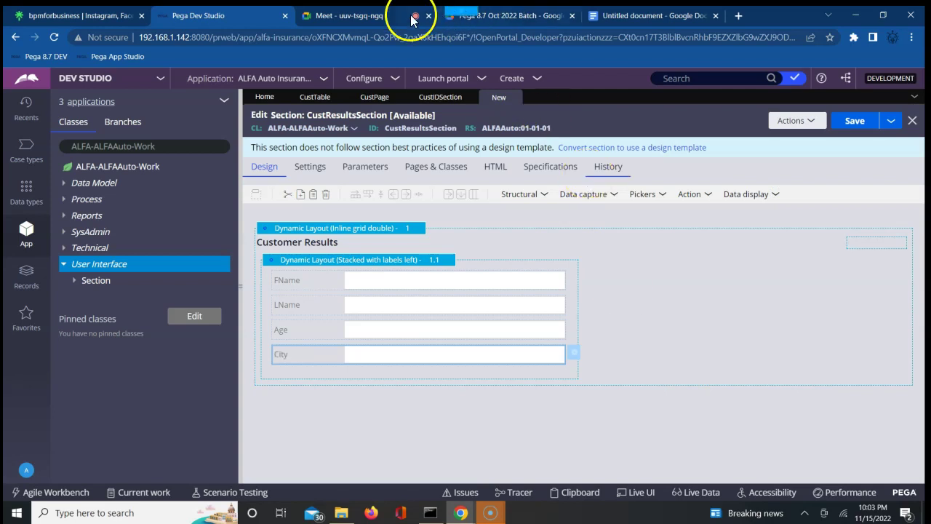
# Switch to Google Meet to answer the pending join request, and return to Pega Dev Studio
pyautogui.click(390, 19)
pyautogui.click(591, 138)
pyautogui.click(208, 16)
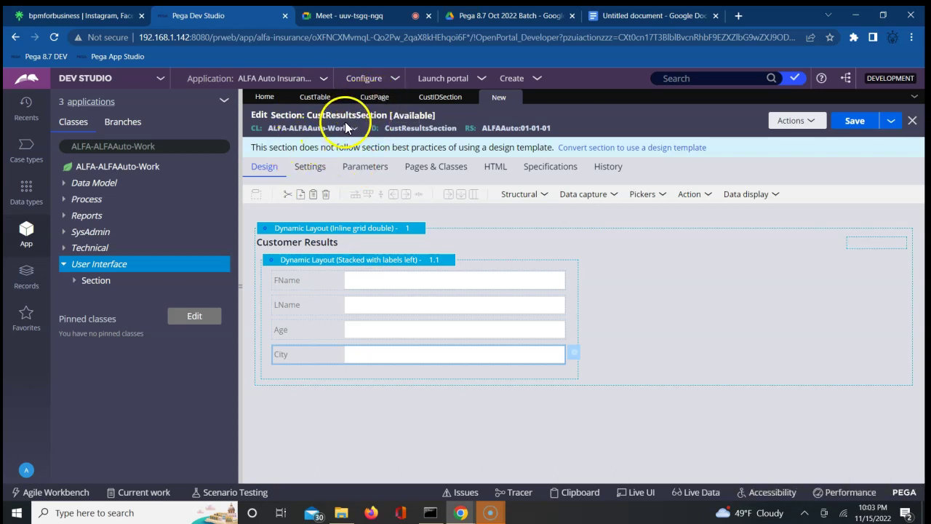
# Review the CustIDSection design and save the CustResultsSection rule
pyautogui.click(431, 102)
pyautogui.click(493, 102)
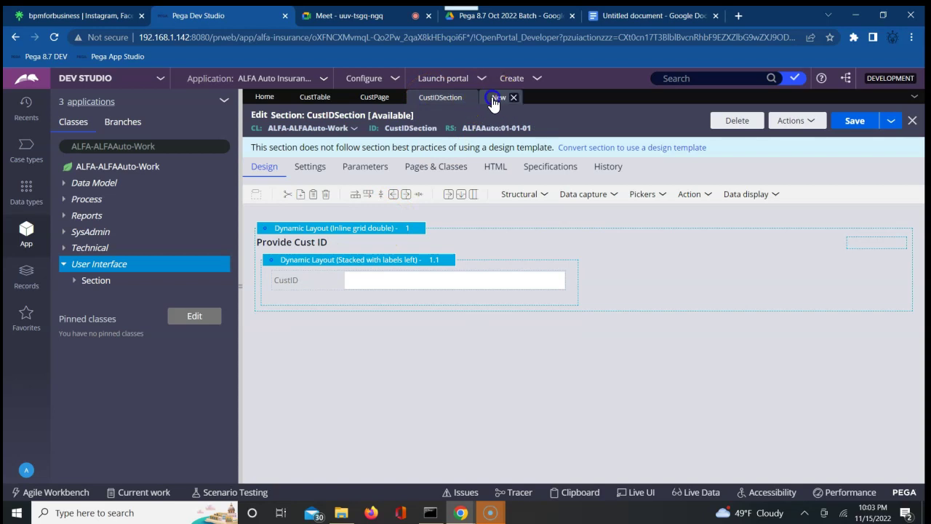
pyautogui.click(852, 120)
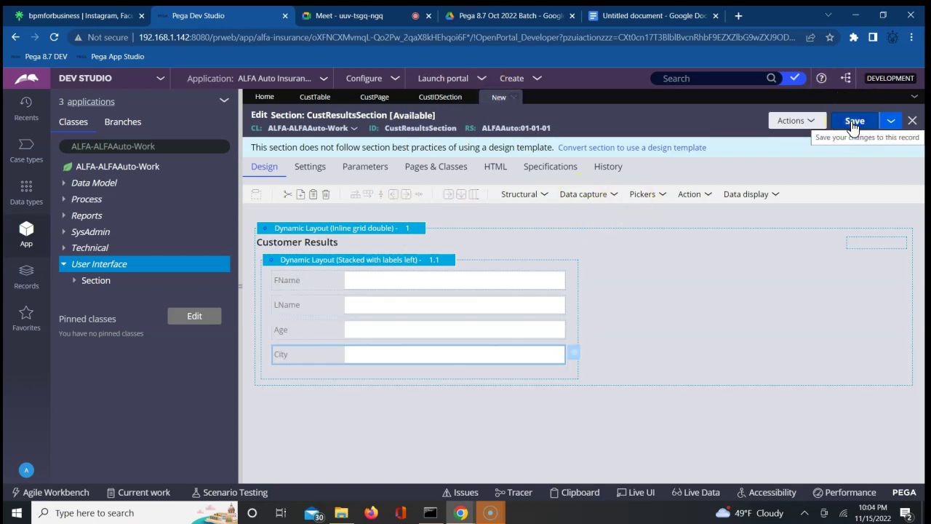
pyautogui.click(853, 123)
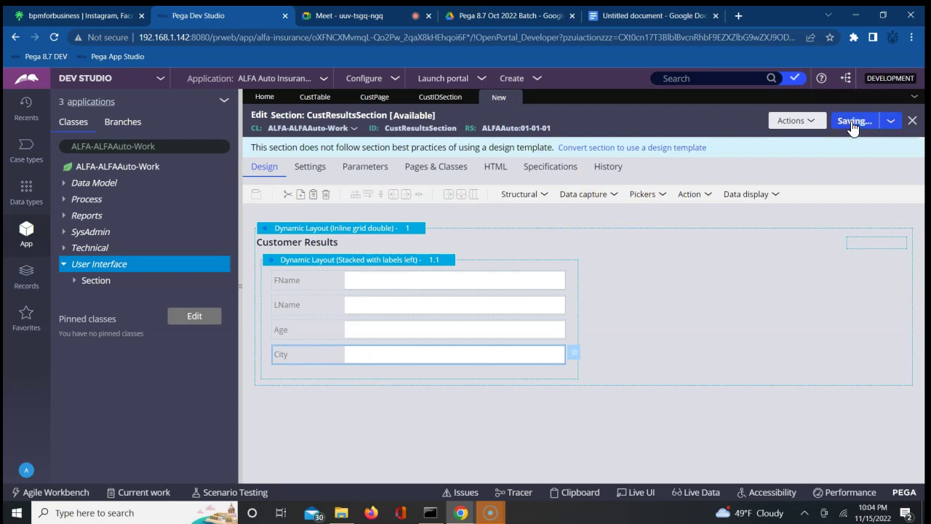
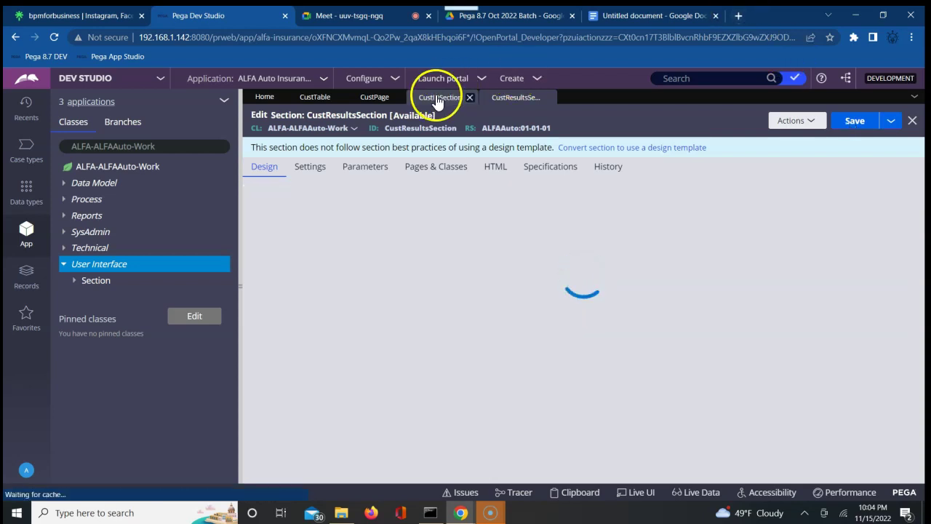
pyautogui.click(134, 265)
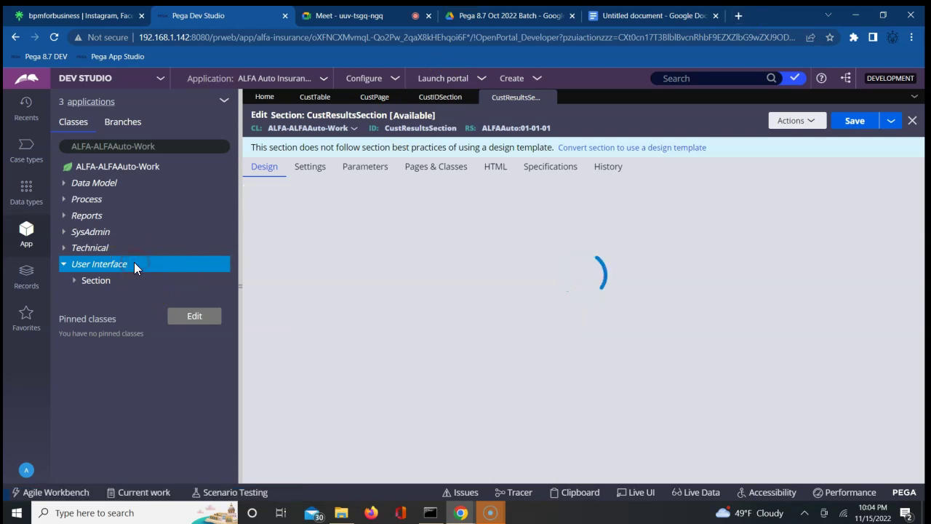
pyautogui.click(120, 265)
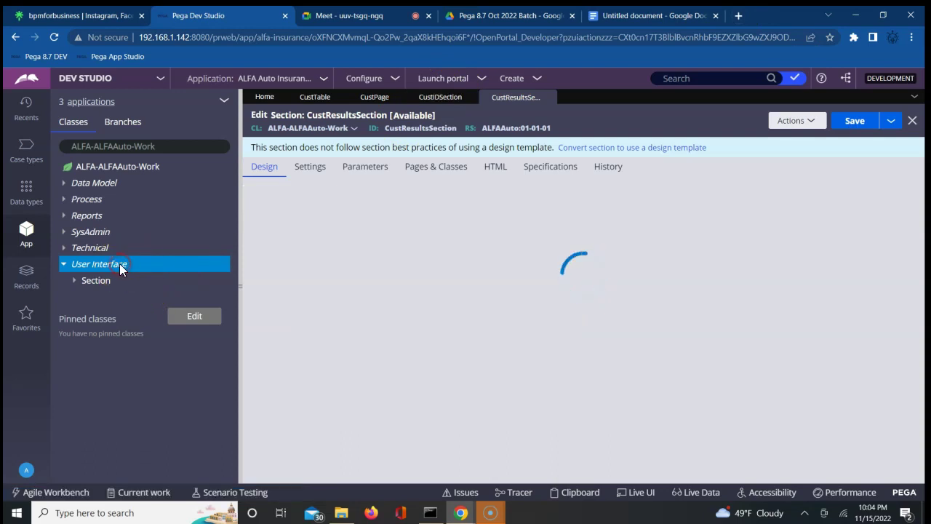
pyautogui.click(120, 266)
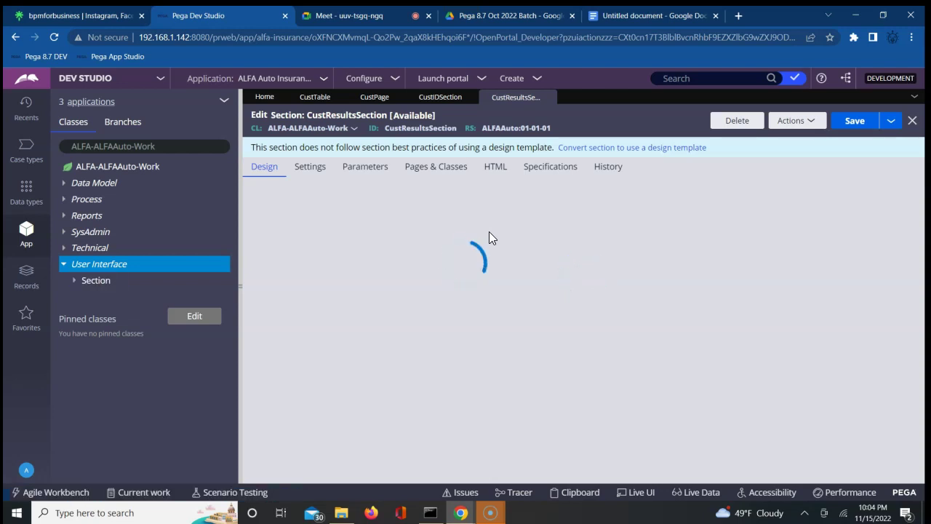
pyautogui.click(129, 265)
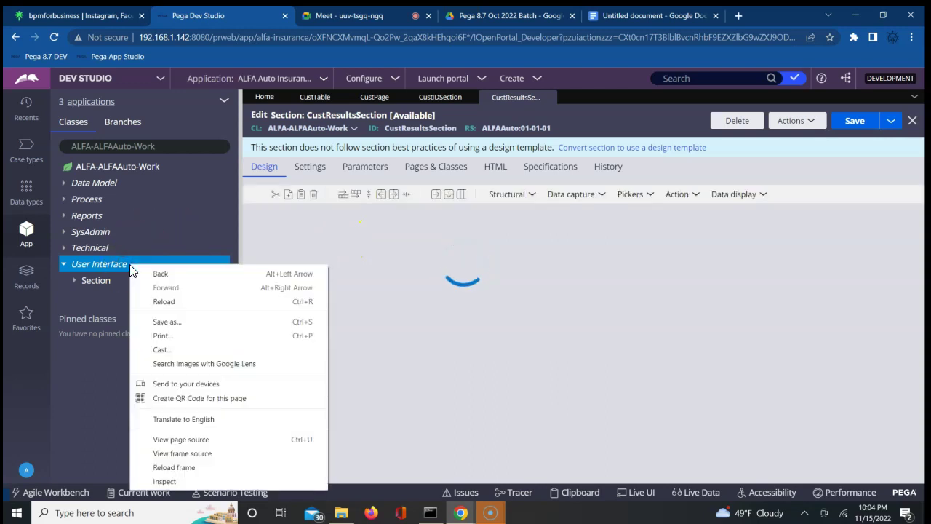
pyautogui.click(99, 303)
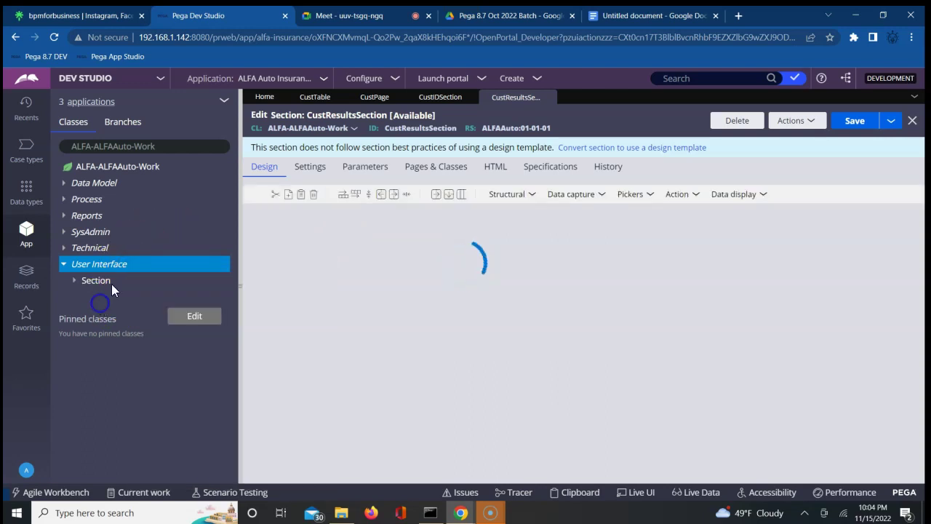
pyautogui.rightClick(128, 263)
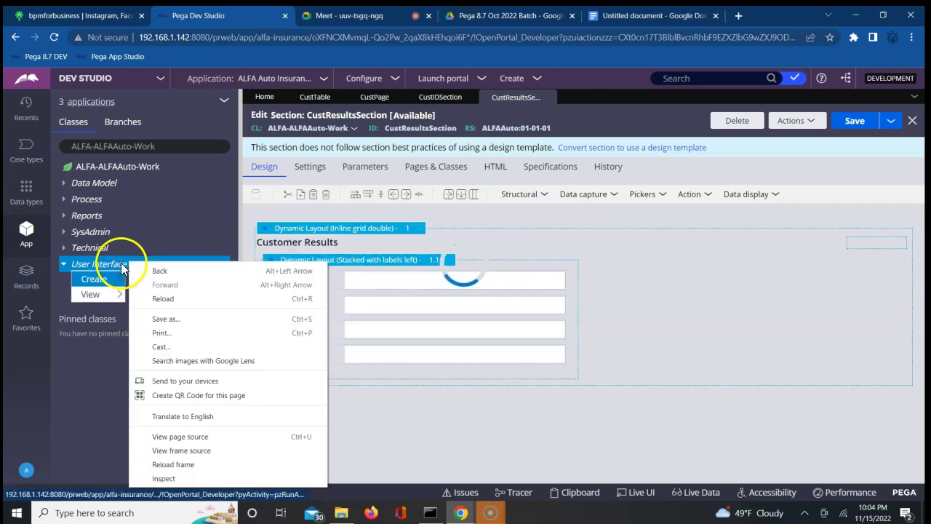
pyautogui.click(111, 283)
pyautogui.click(115, 278)
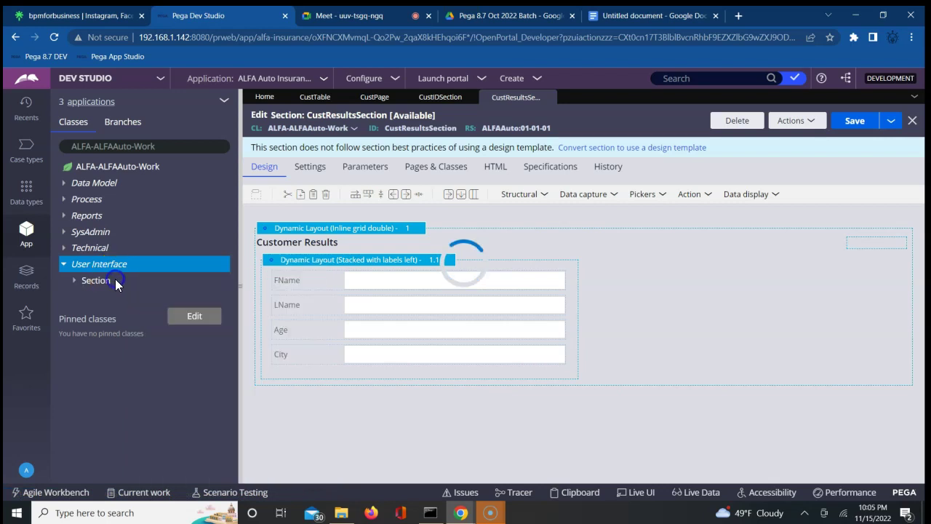
pyautogui.rightClick(120, 267)
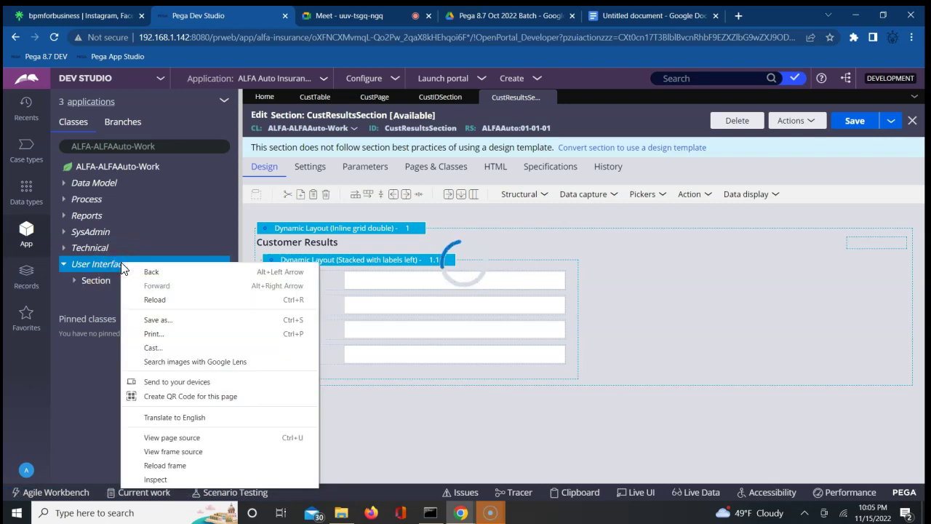
pyautogui.click(92, 309)
pyautogui.click(93, 281)
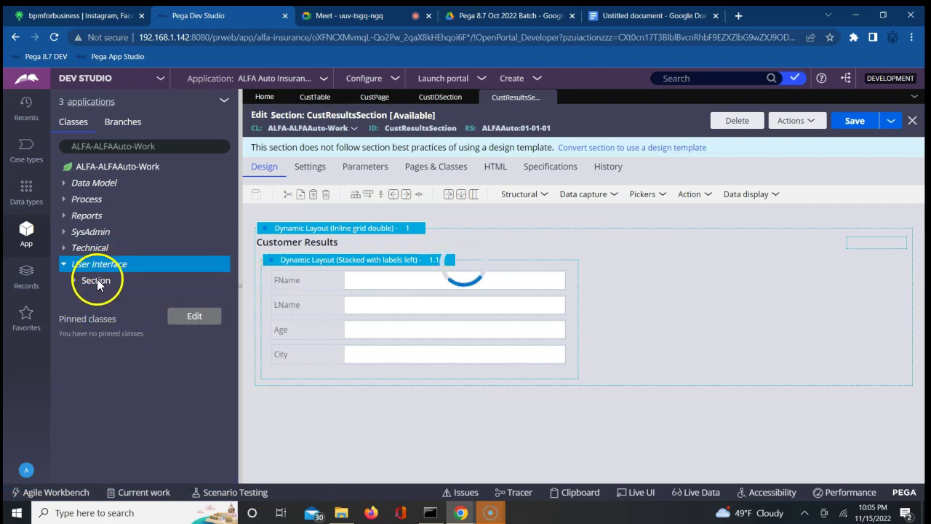
# Create and open a section rule labelled CustSearchSection in the ALFA-ALFAAuto-Work class, in ruleset ALFAAuto 01-01-01
pyautogui.rightClick(95, 287)
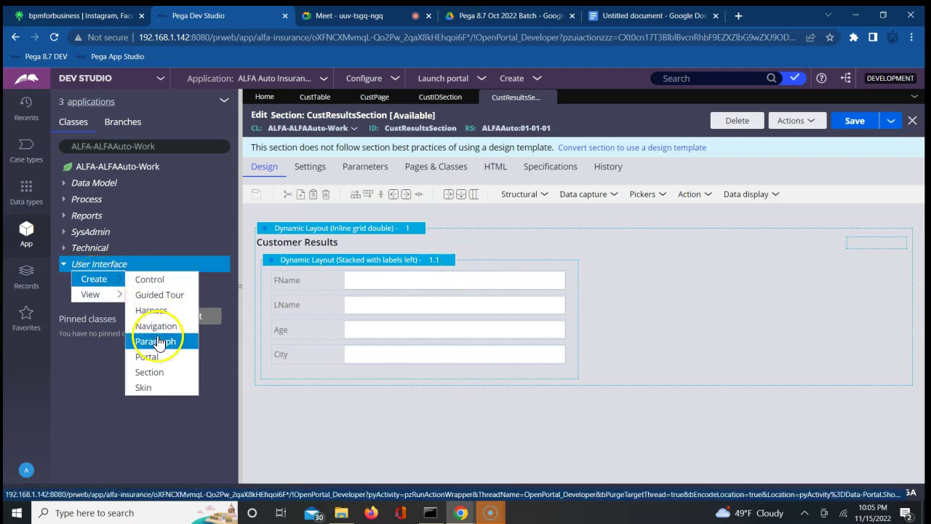
pyautogui.click(150, 373)
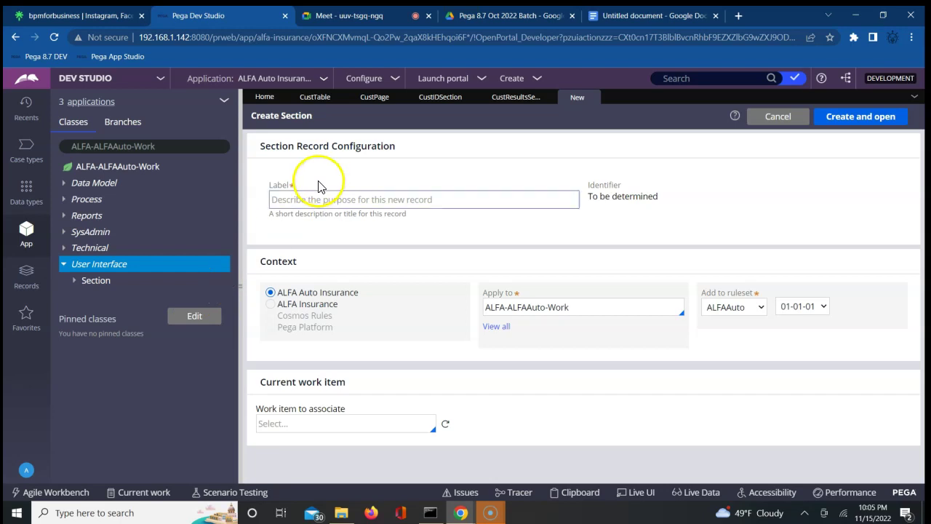
pyautogui.click(298, 201)
pyautogui.write('Cust')
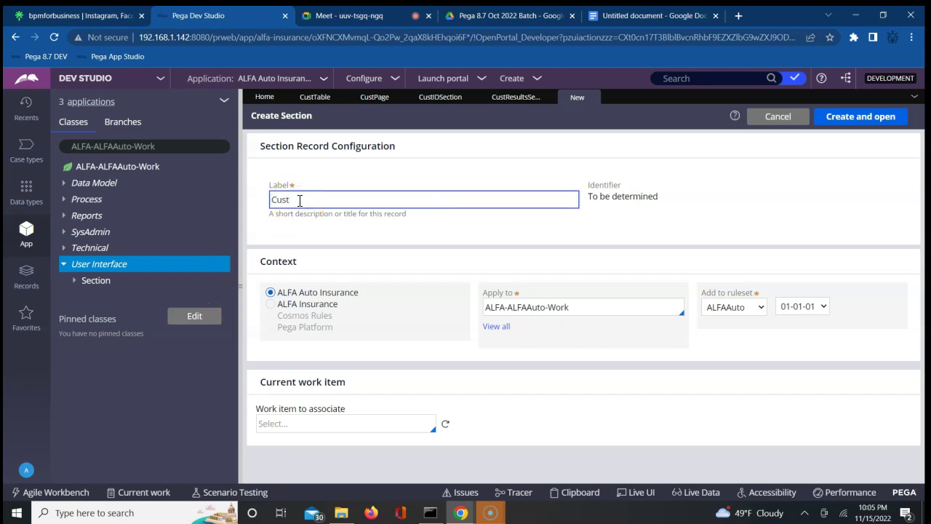
pyautogui.write('SearchSection')
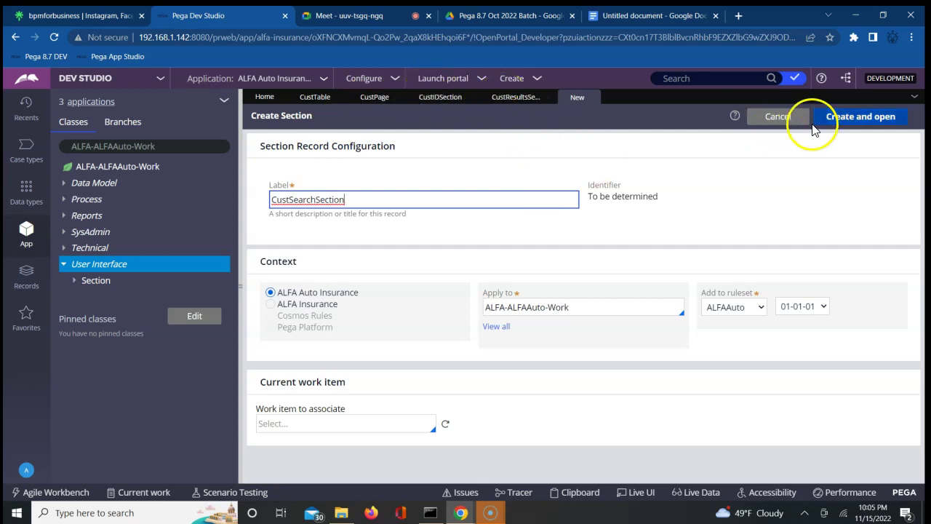
pyautogui.click(838, 119)
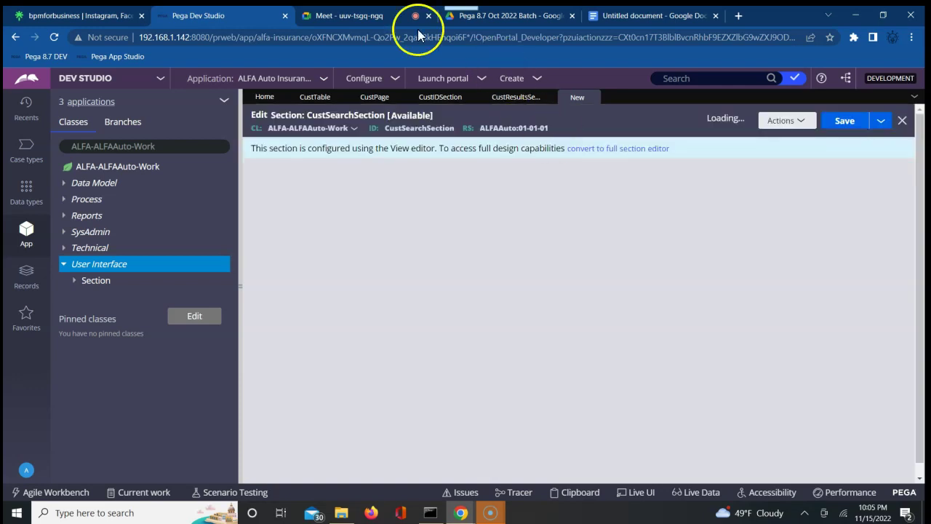
# Switch to Google Meet to admit the person waiting to join, and return to Pega Dev Studio
pyautogui.click(362, 13)
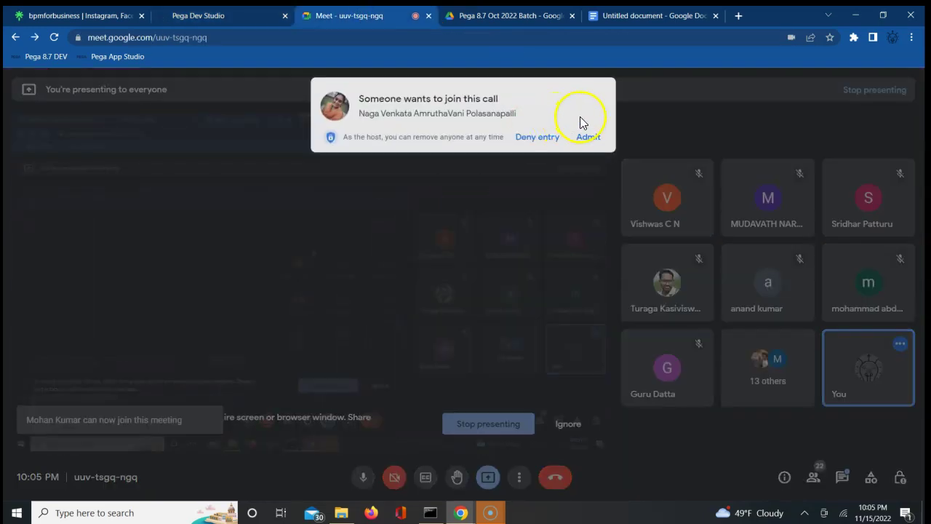
pyautogui.click(587, 138)
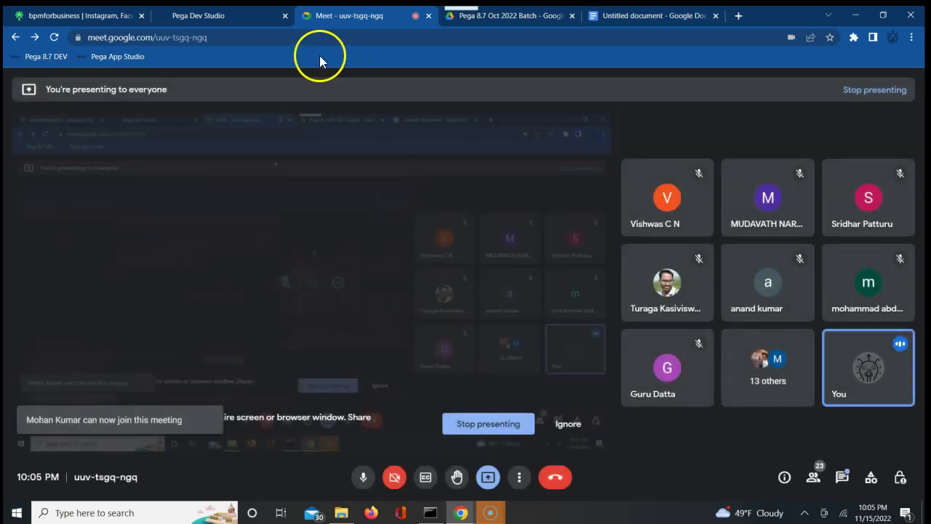
pyautogui.click(246, 20)
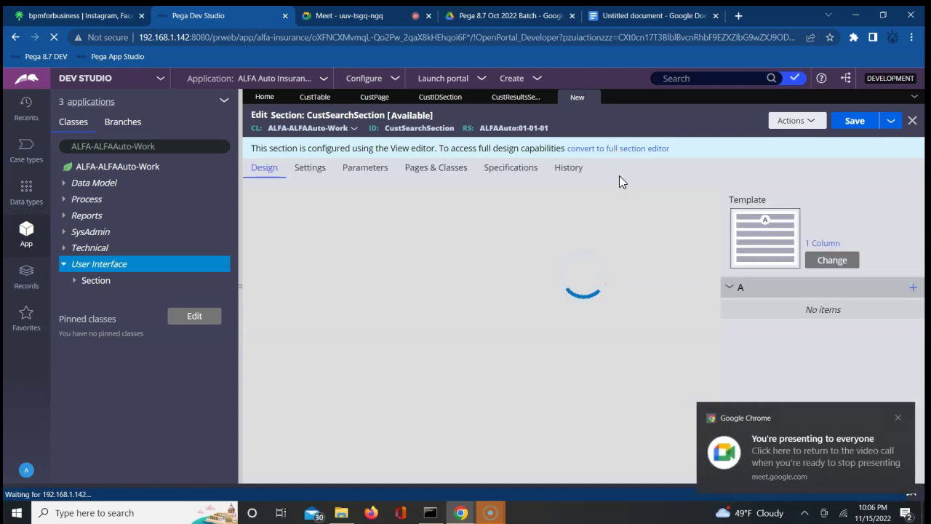
# Convert CustSearchSection to the full section editor and confirm the section conversion
pyautogui.click(631, 162)
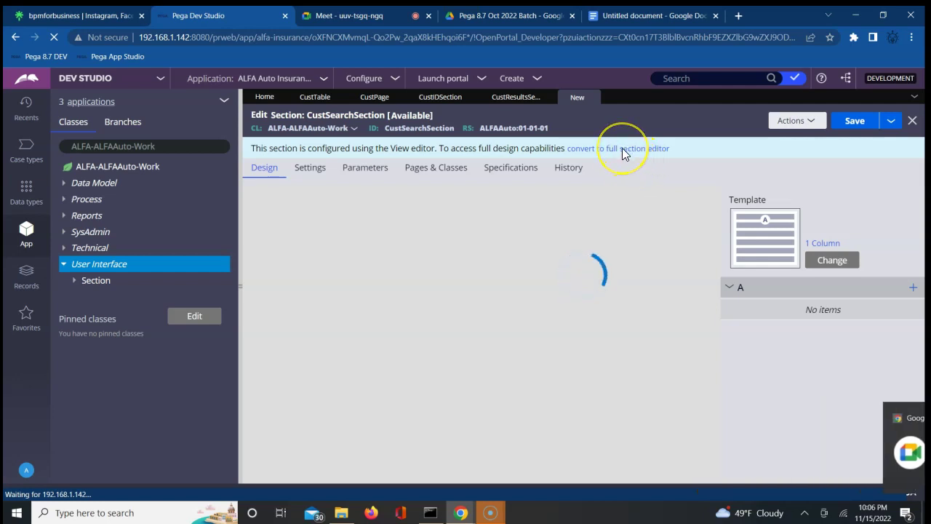
pyautogui.click(622, 149)
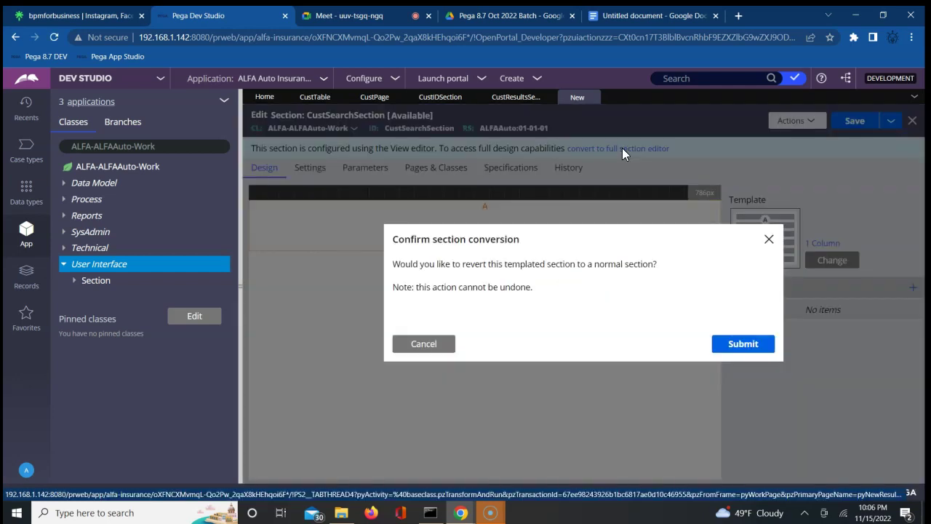
pyautogui.click(736, 348)
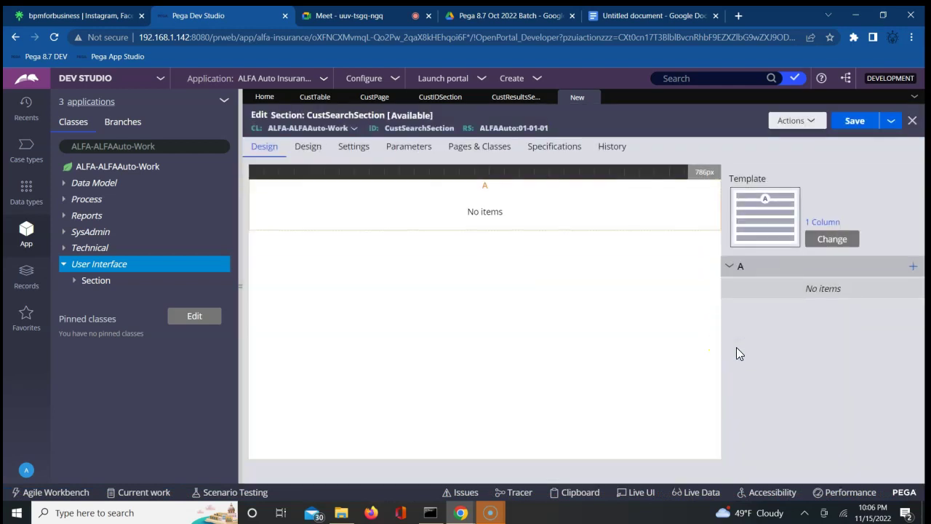
# Expand the class's section rules and place CustIDSection inside the stacked dynamic layout of CustSearchSection
pyautogui.click(521, 374)
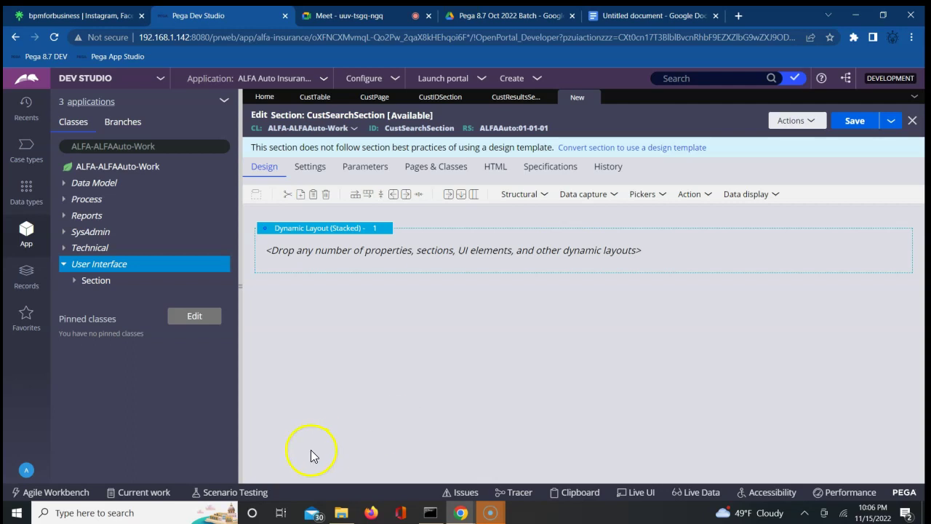
pyautogui.click(74, 280)
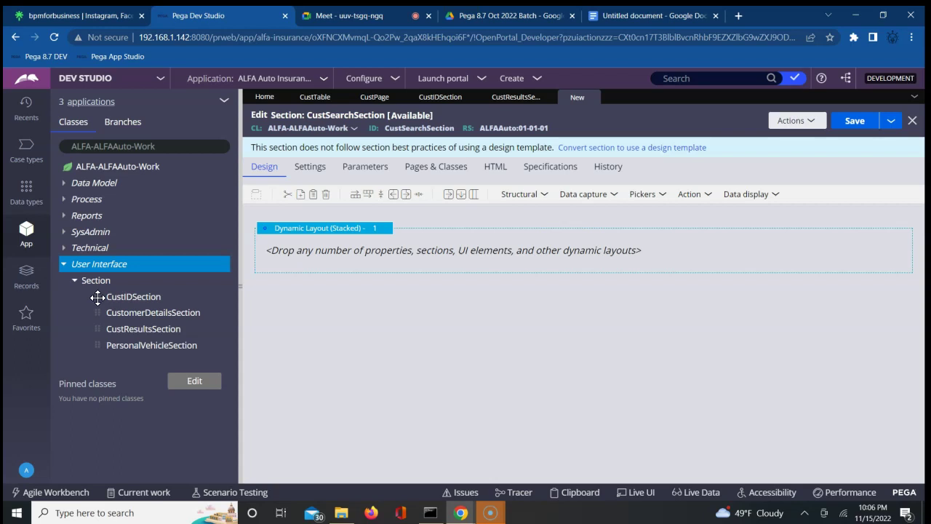
pyautogui.moveTo(97, 296); pyautogui.dragTo(291, 249)
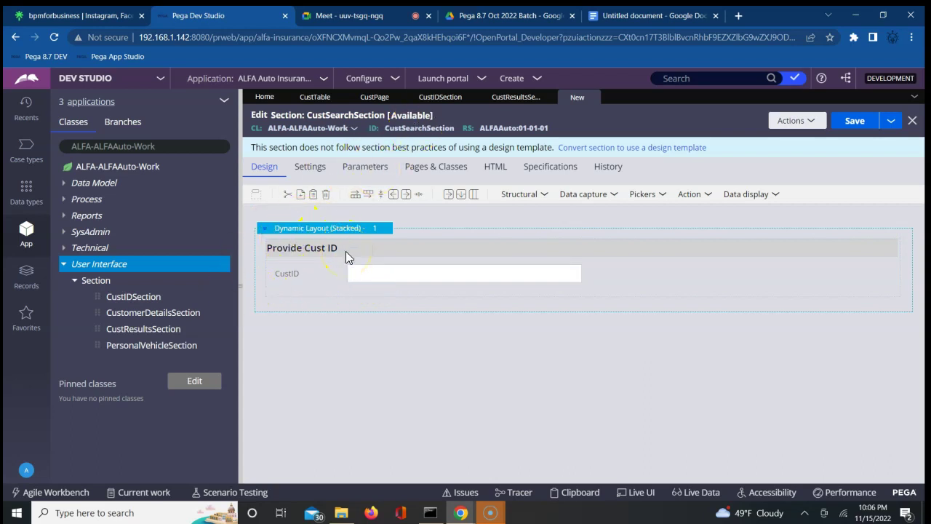
pyautogui.click(542, 195)
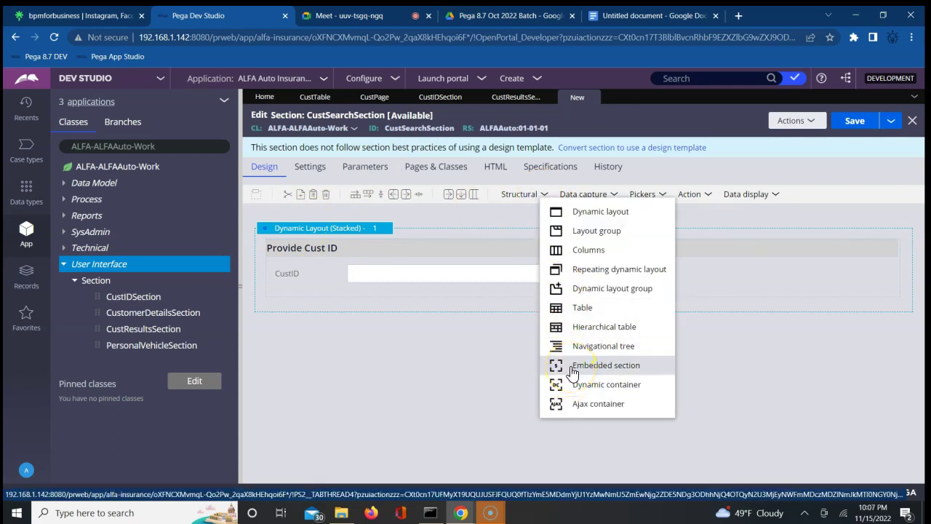
pyautogui.moveTo(571, 371); pyautogui.dragTo(436, 309)
pyautogui.rightClick(436, 308)
pyautogui.click(476, 365)
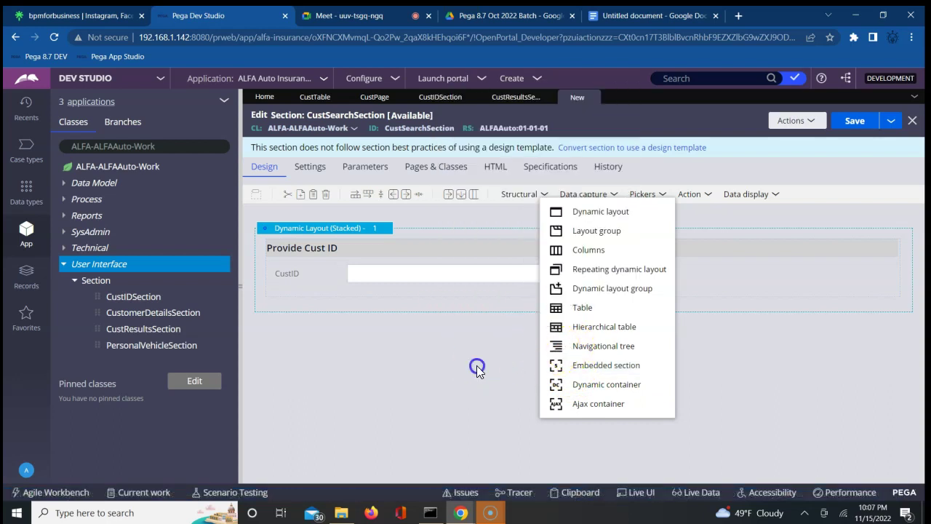
pyautogui.click(477, 365)
pyautogui.click(544, 194)
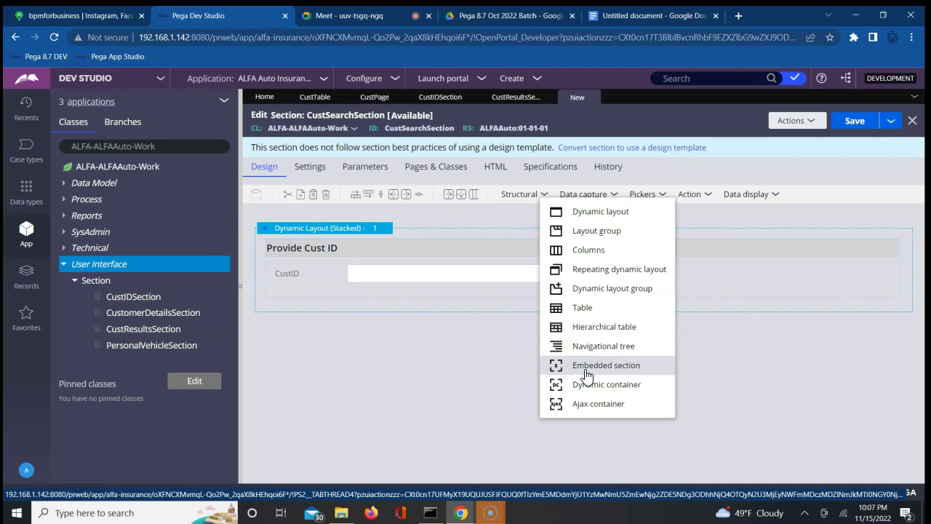
pyautogui.rightClick(471, 300)
pyautogui.click(611, 367)
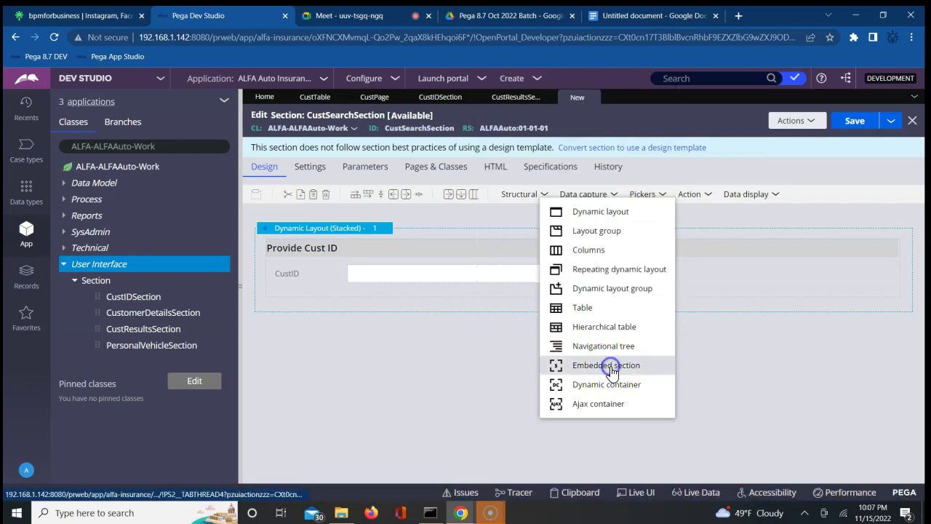
pyautogui.click(610, 370)
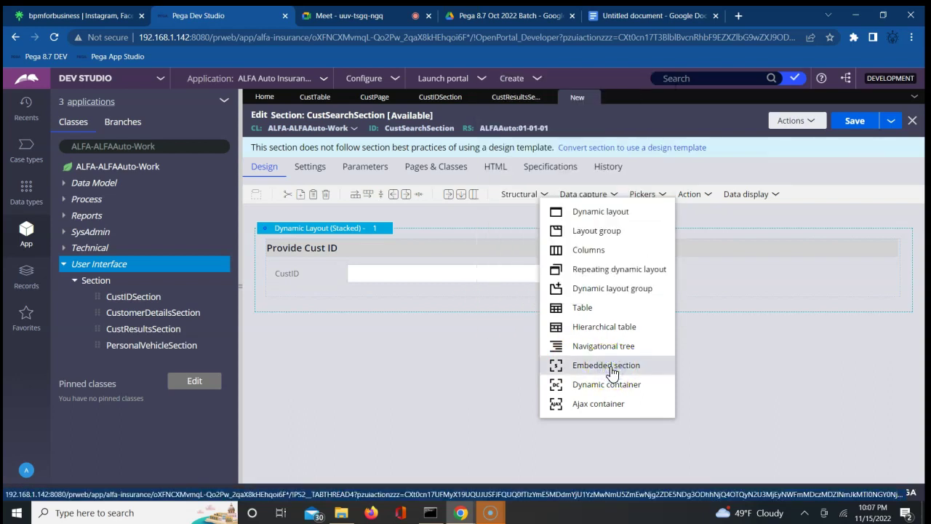
pyautogui.click(512, 370)
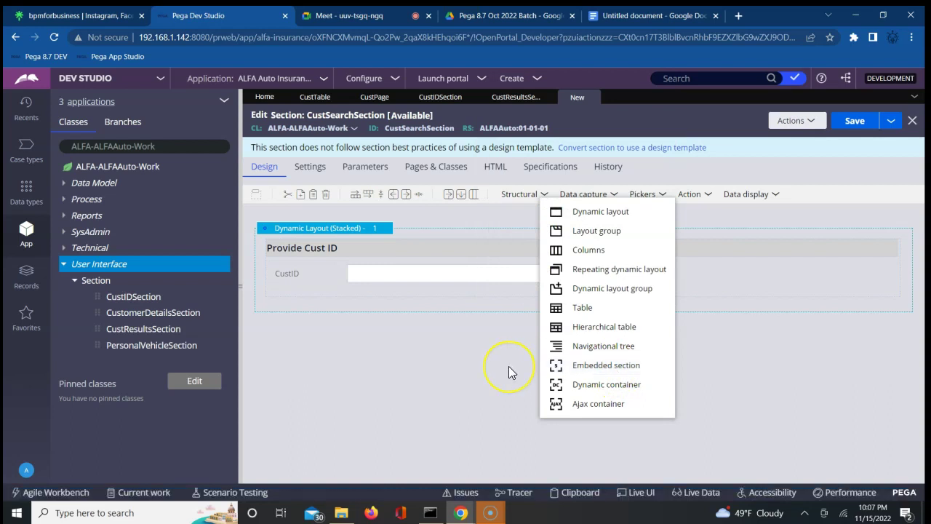
pyautogui.click(587, 371)
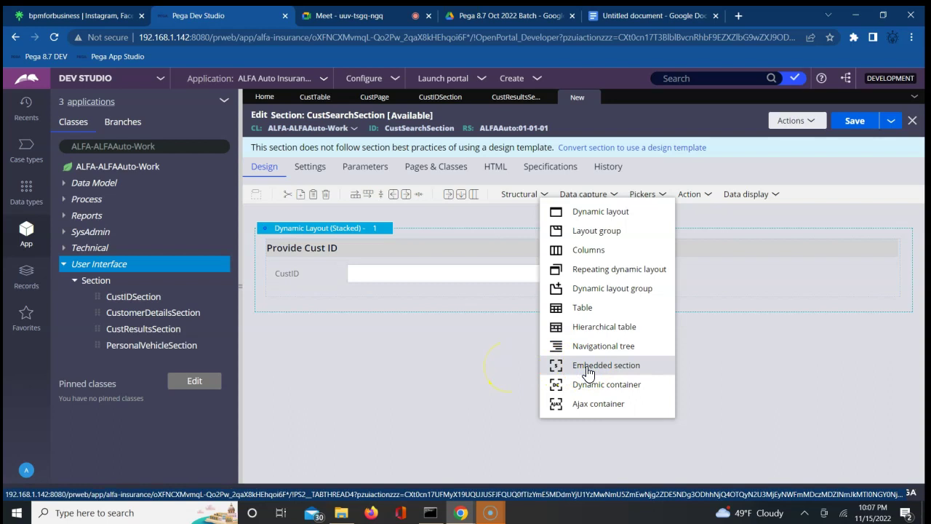
pyautogui.click(463, 405)
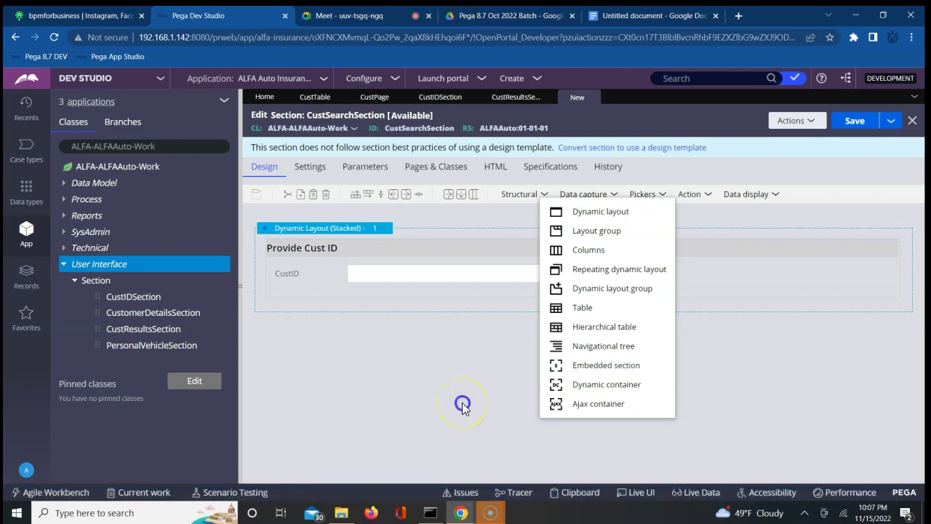
# Add an embedded section below the stacked dynamic layout, including CustResultsSection by name with the current page context
pyautogui.click(534, 195)
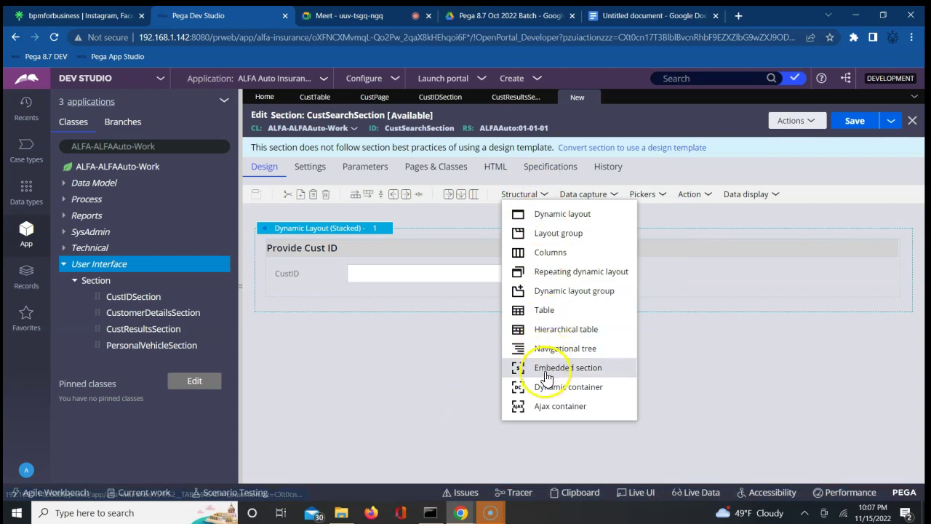
pyautogui.moveTo(546, 376); pyautogui.dragTo(444, 306)
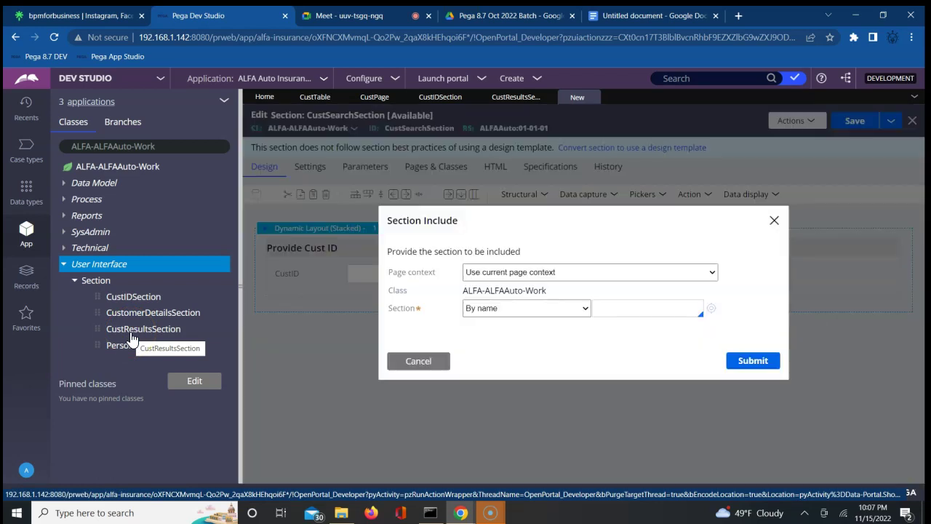
pyautogui.click(639, 316)
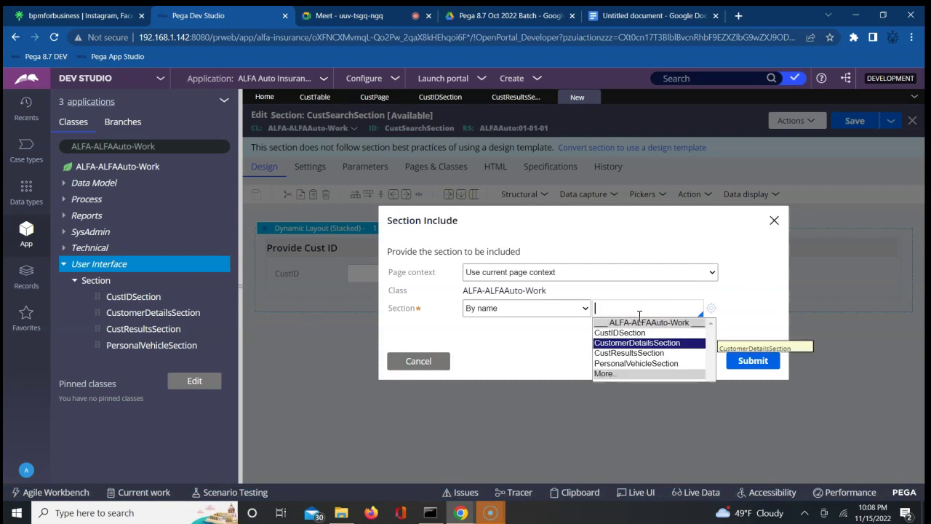
pyautogui.press('Down')
pyautogui.press('Return')
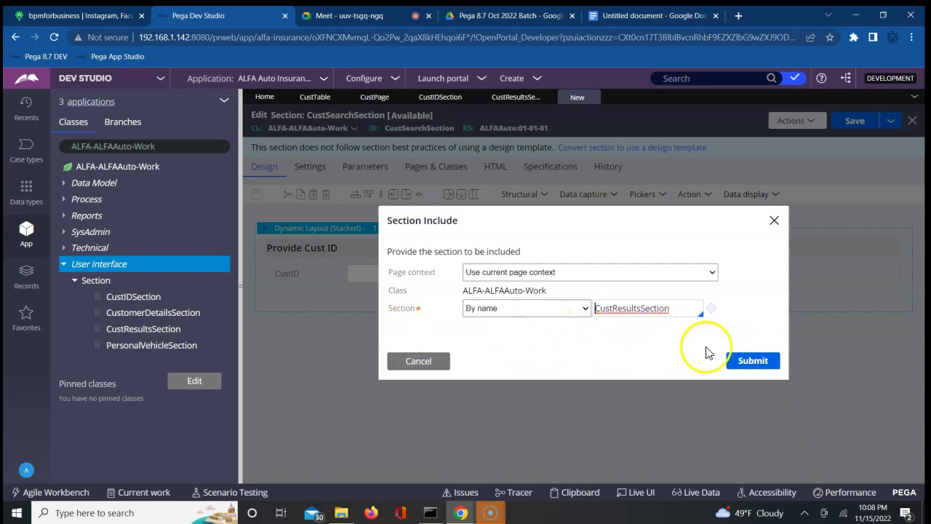
pyautogui.click(753, 367)
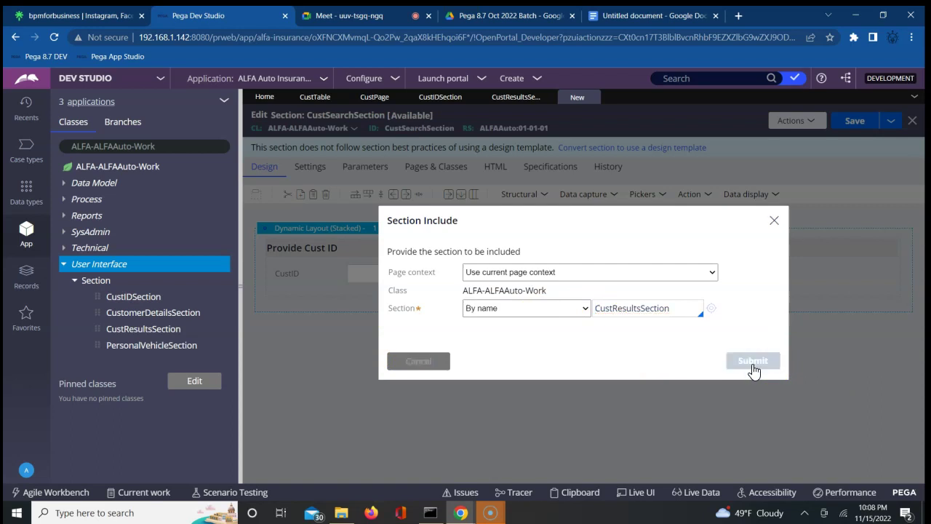
pyautogui.click(687, 341)
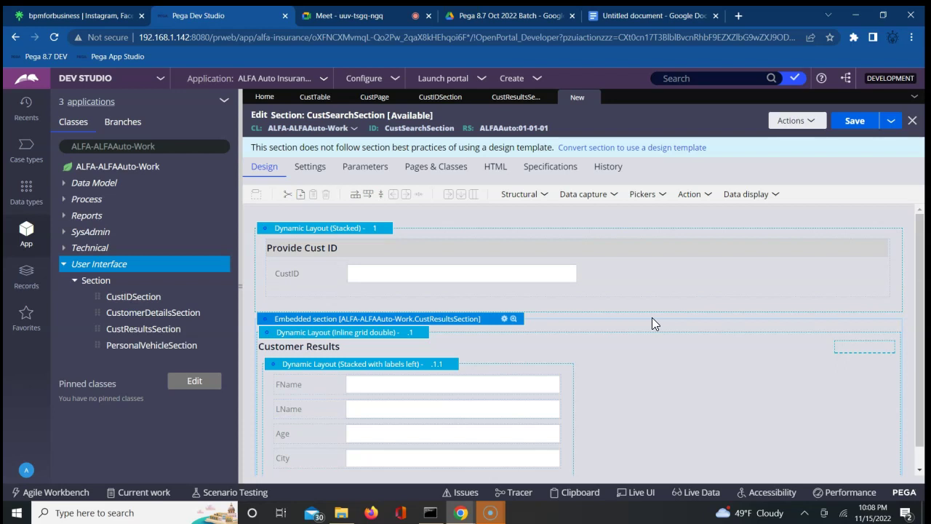
# Delete the embedded CustResultsSection located below the stacked dynamic layout
pyautogui.click(468, 325)
pyautogui.rightClick(468, 325)
pyautogui.click(478, 387)
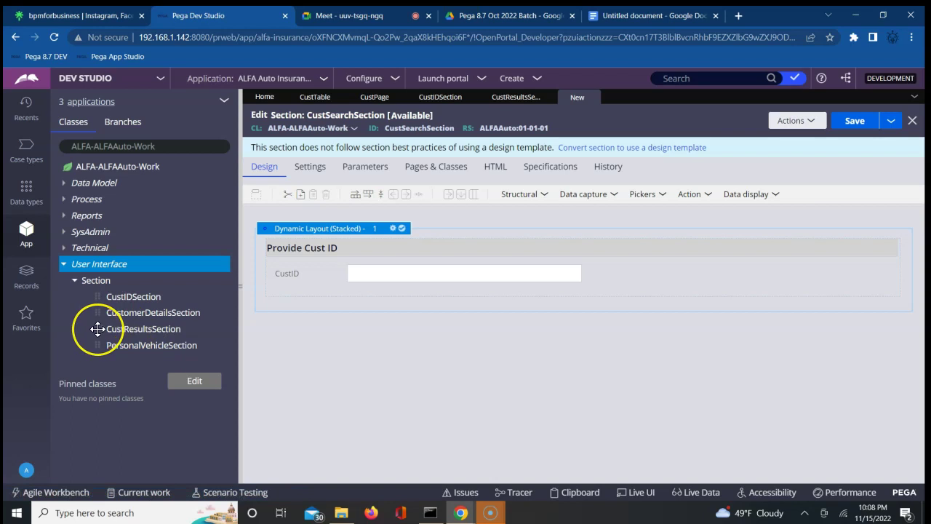
# Place CustResultsSection from the class's section rules inside the stacked dynamic layout, directly below the Provide Cust ID section
pyautogui.moveTo(97, 329); pyautogui.dragTo(291, 304)
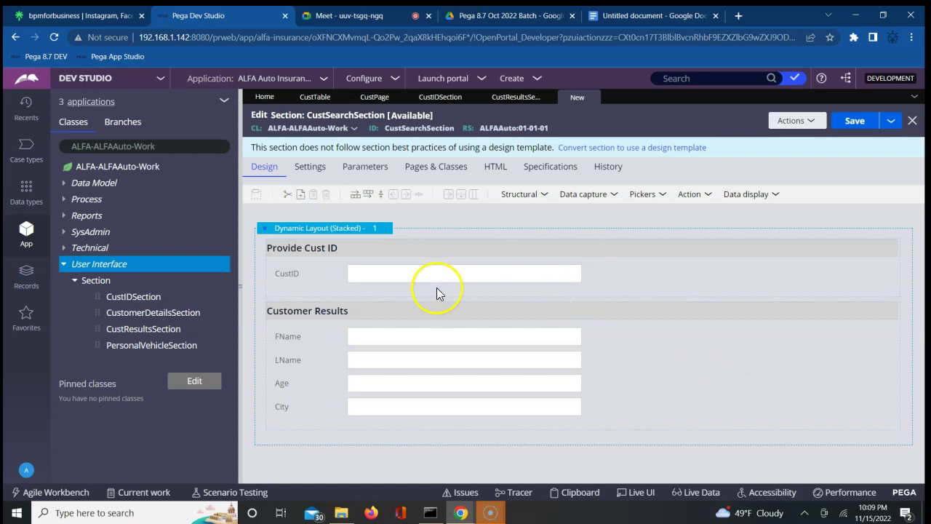
pyautogui.click(403, 271)
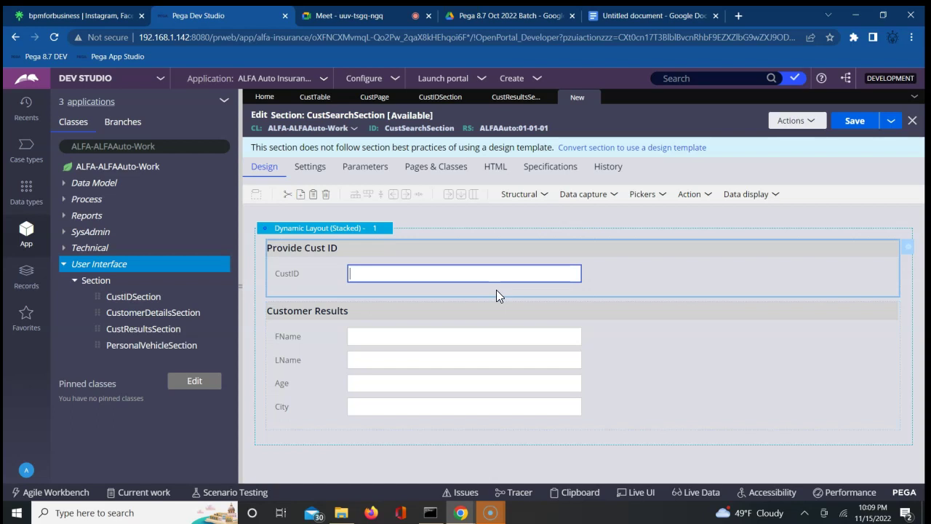
# Open google.com in a new browser tab, return to Pega Dev Studio and close the Google tab
pyautogui.click(738, 15)
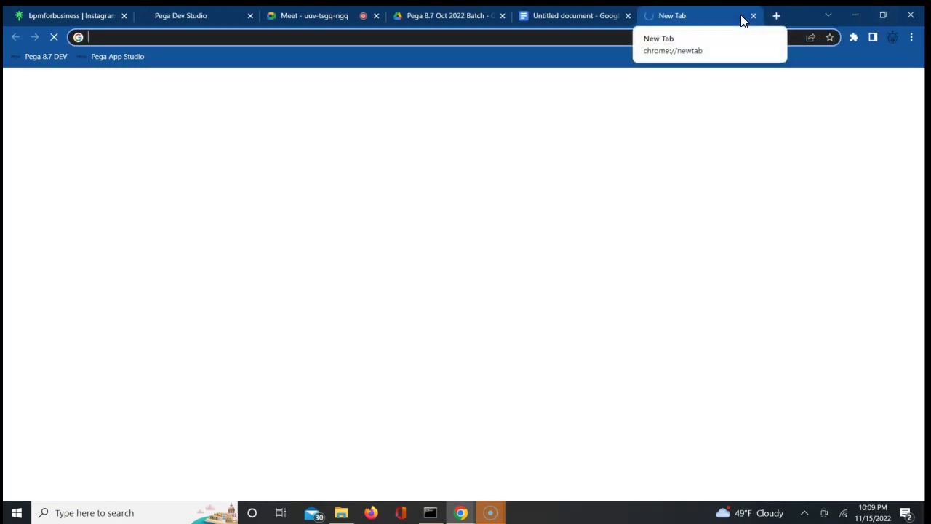
pyautogui.write('google.com')
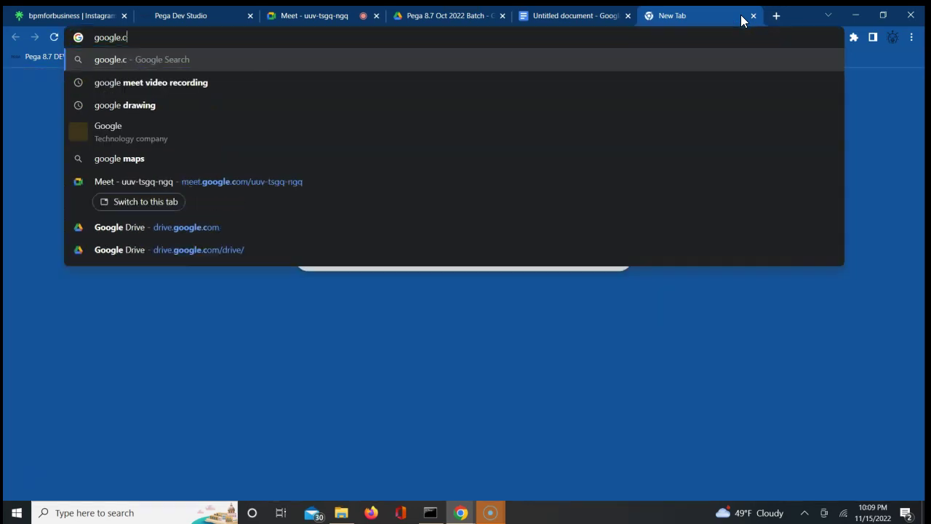
pyautogui.press('Return')
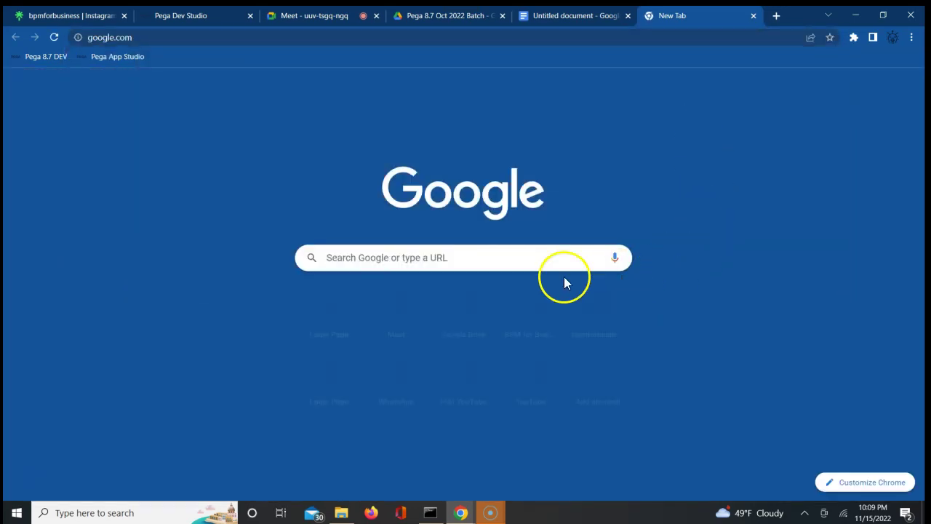
pyautogui.click(475, 258)
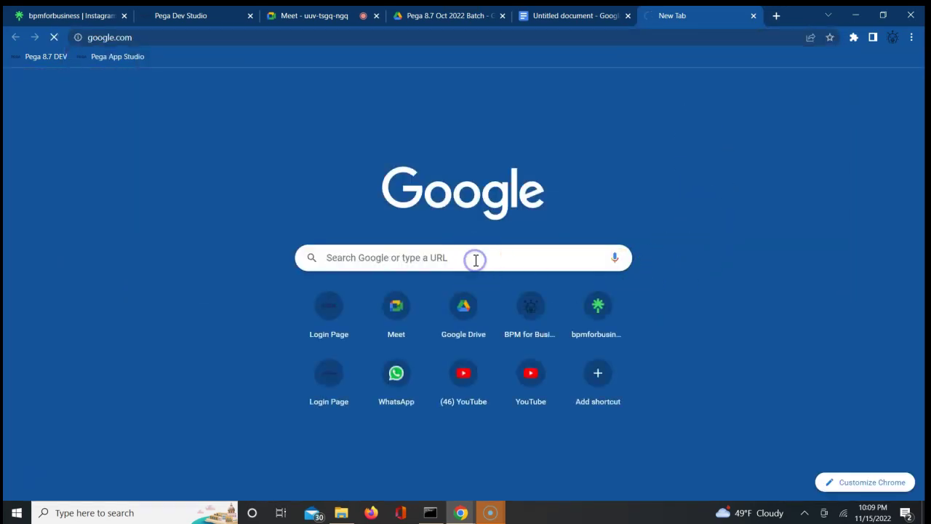
pyautogui.click(704, 187)
pyautogui.click(487, 255)
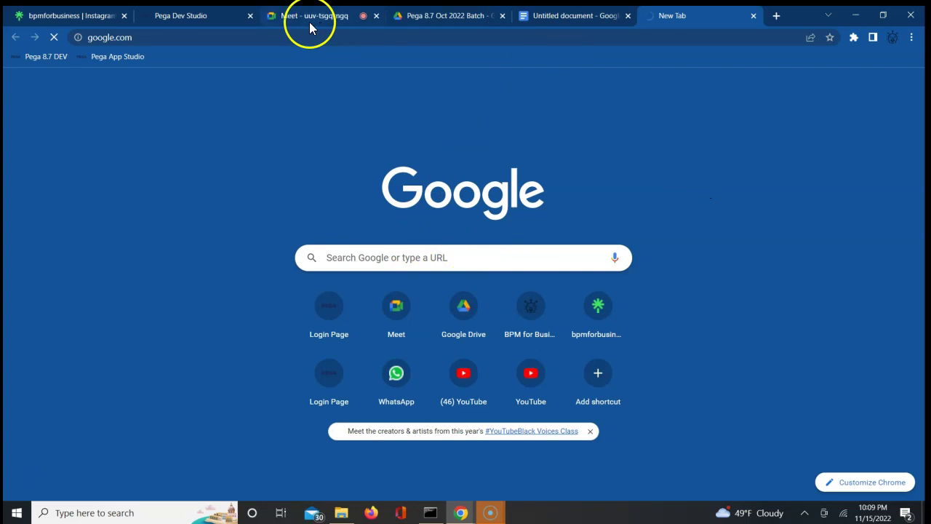
pyautogui.click(205, 17)
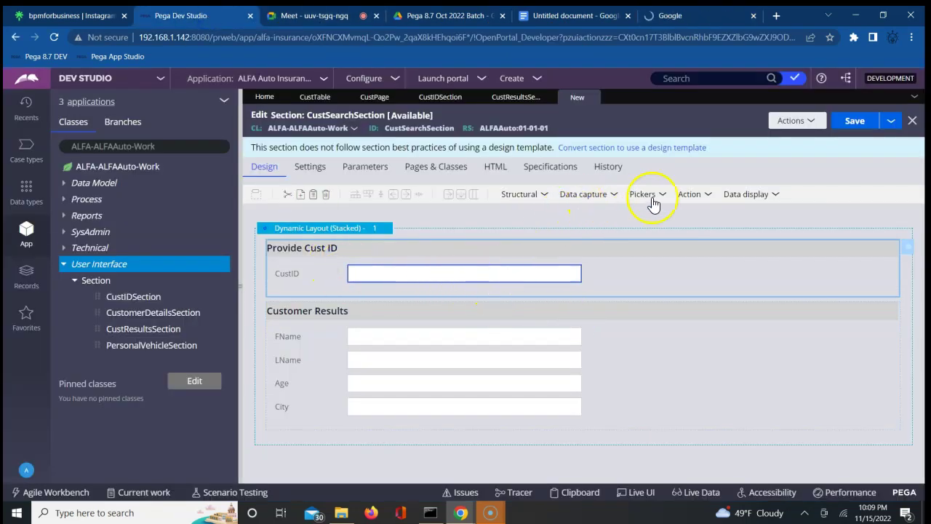
pyautogui.click(706, 198)
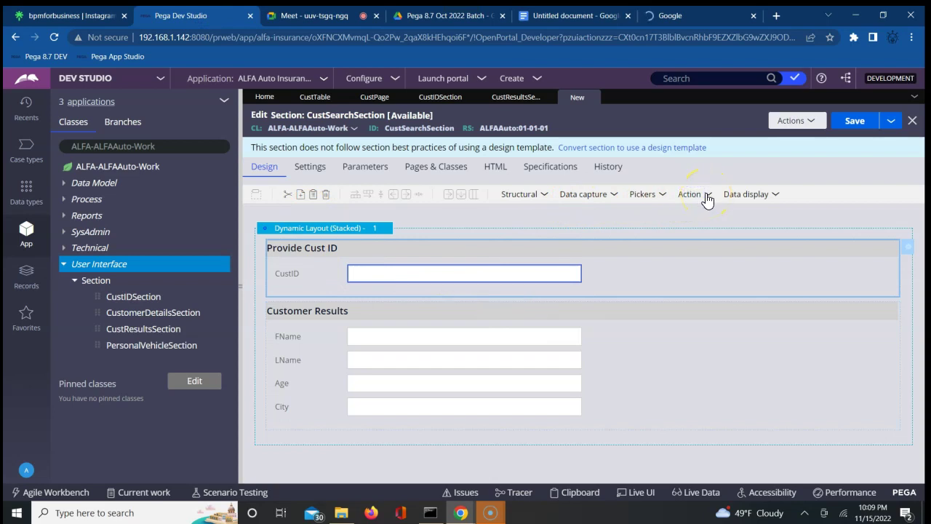
pyautogui.click(753, 15)
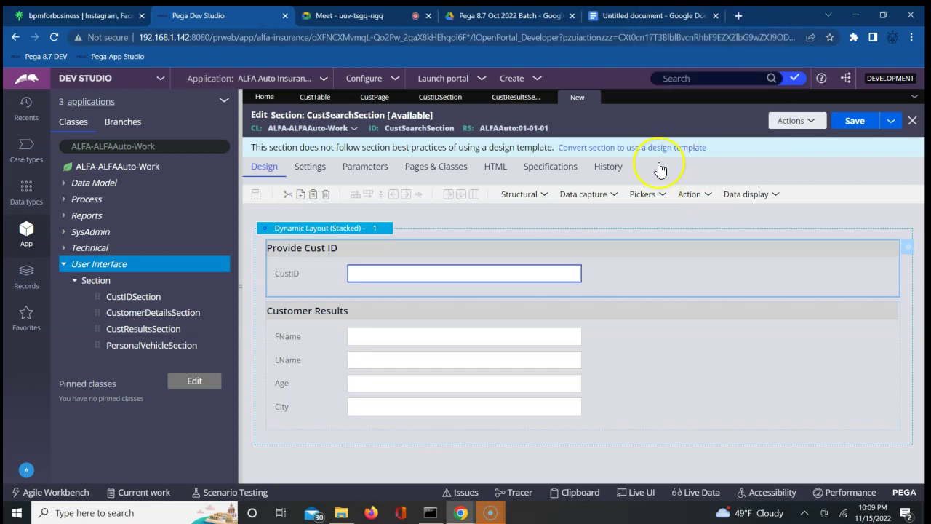
# Add a Button control to the stacked dynamic layout, between the Provide Cust ID and Customer Results sections
pyautogui.click(699, 197)
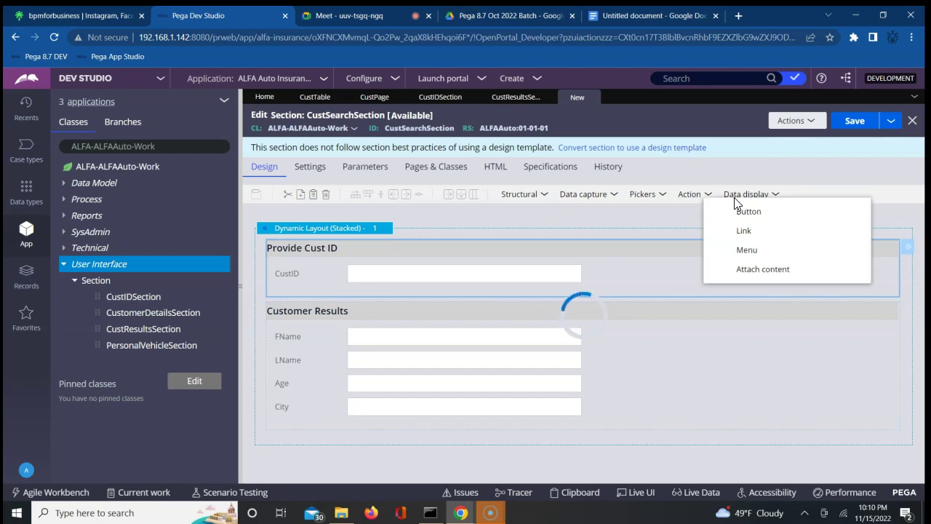
pyautogui.click(722, 216)
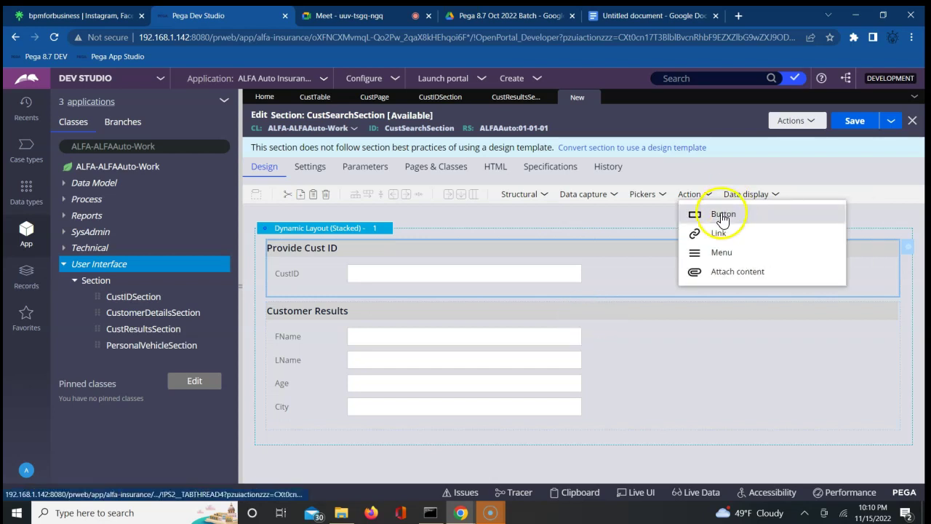
pyautogui.moveTo(722, 218); pyautogui.dragTo(683, 282)
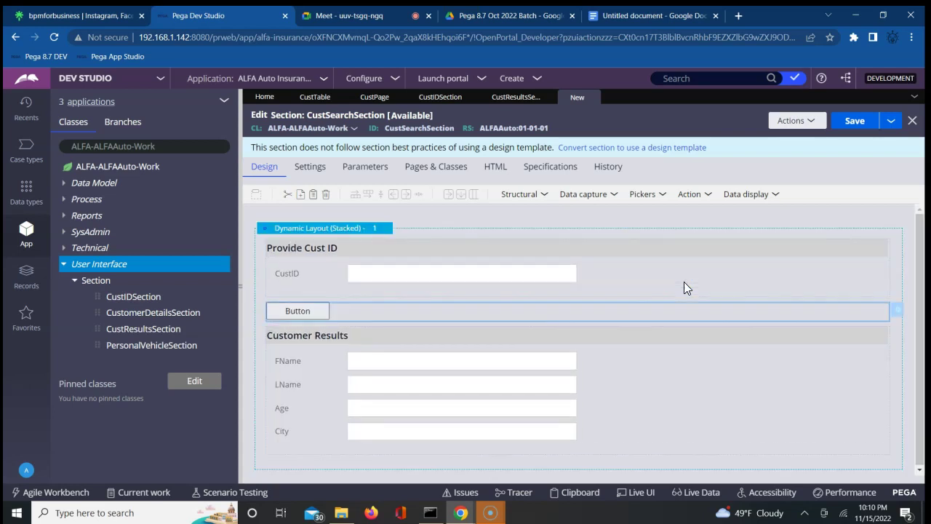
pyautogui.click(701, 199)
pyautogui.click(701, 199)
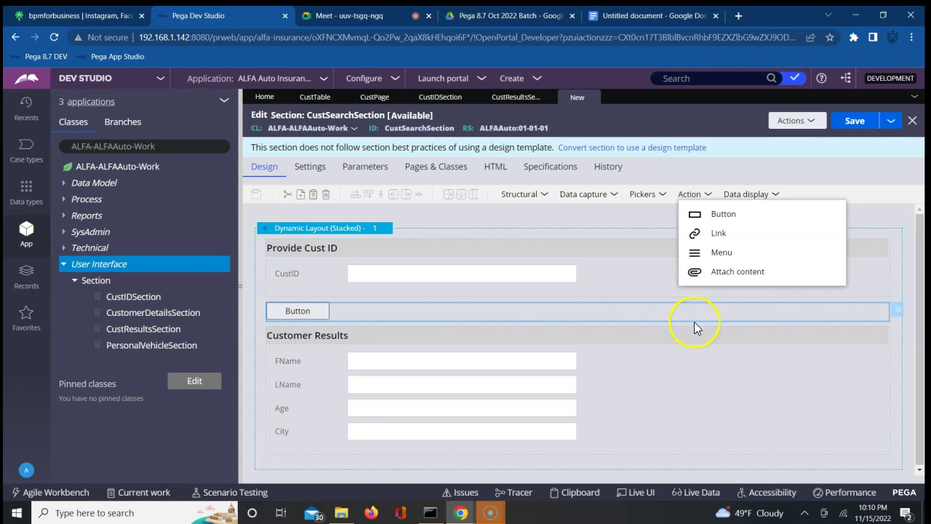
# Set the new button's caption text to Search in its cell properties and submit the change
pyautogui.click(895, 311)
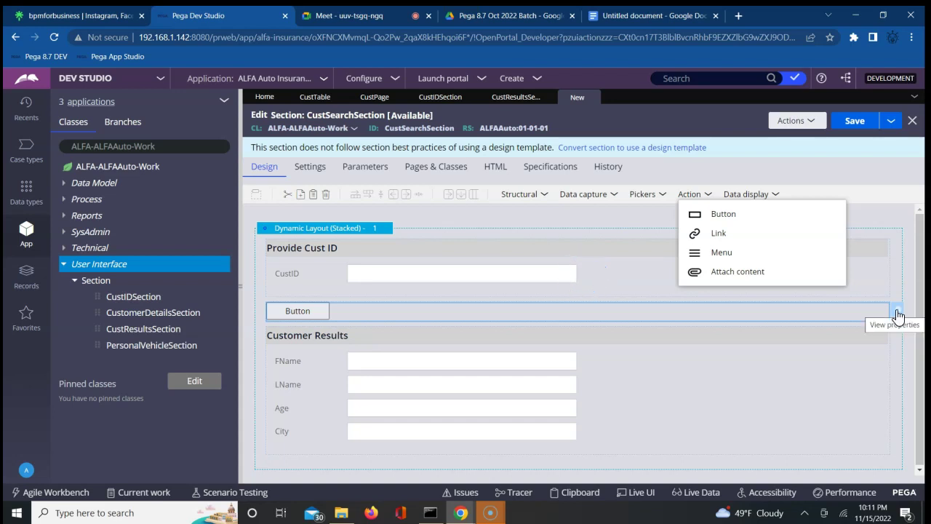
pyautogui.click(759, 314)
pyautogui.click(898, 313)
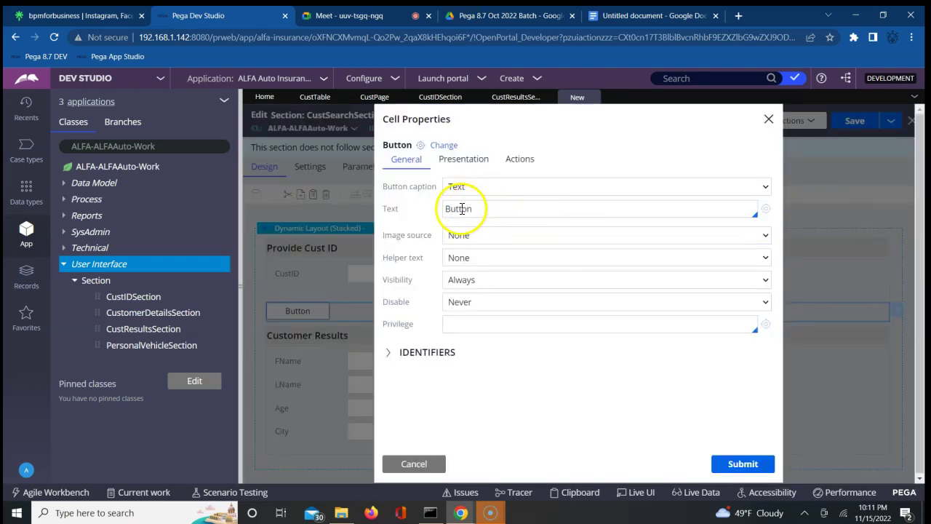
pyautogui.doubleClick(460, 208)
pyautogui.moveTo(494, 203); pyautogui.dragTo(454, 189)
pyautogui.click(454, 188)
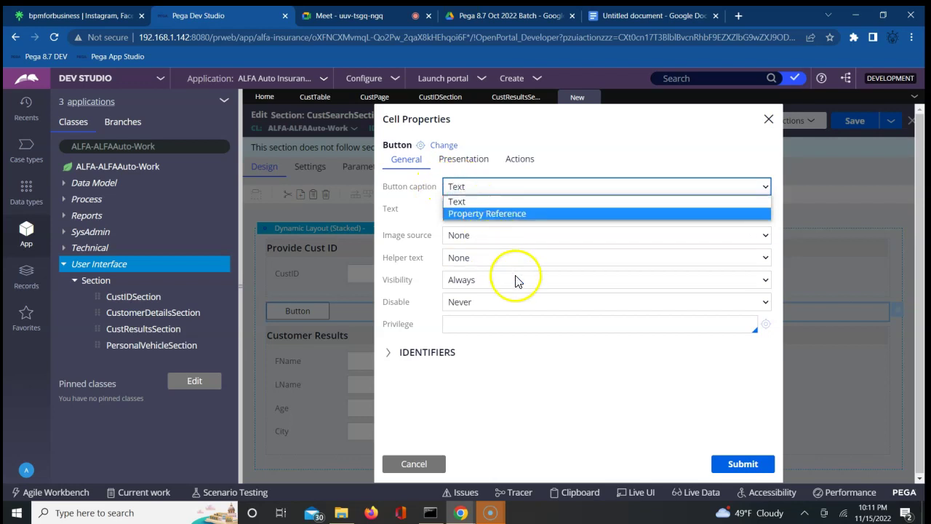
pyautogui.click(547, 390)
pyautogui.doubleClick(454, 209)
pyautogui.click(455, 212)
pyautogui.doubleClick(456, 213)
pyautogui.write('Search')
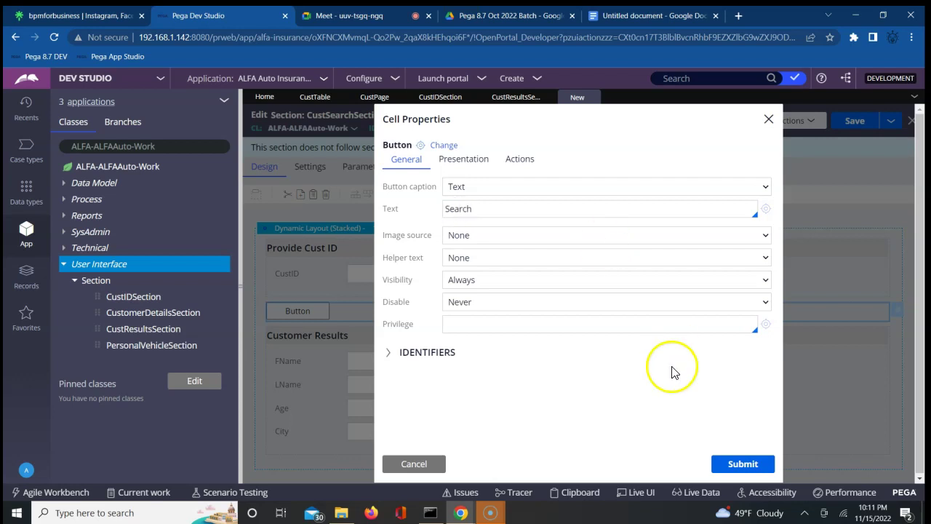
pyautogui.click(735, 464)
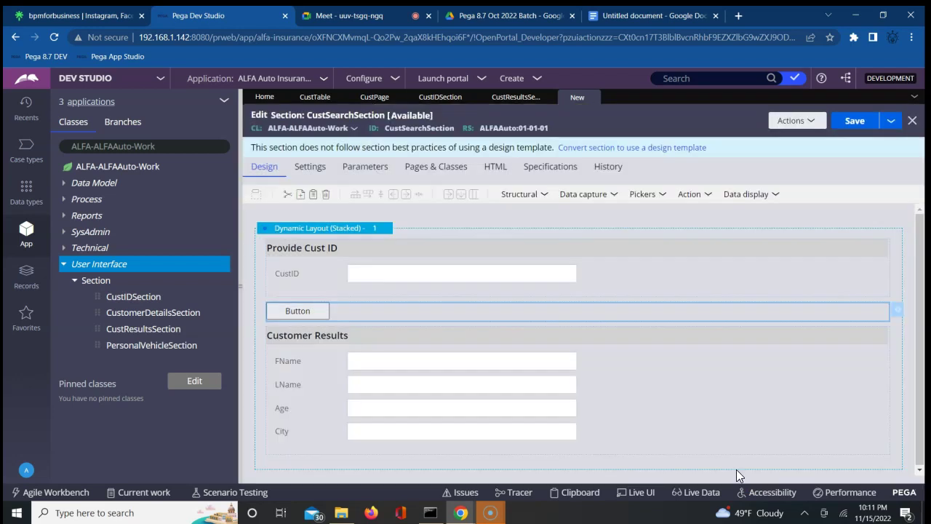
pyautogui.click(840, 293)
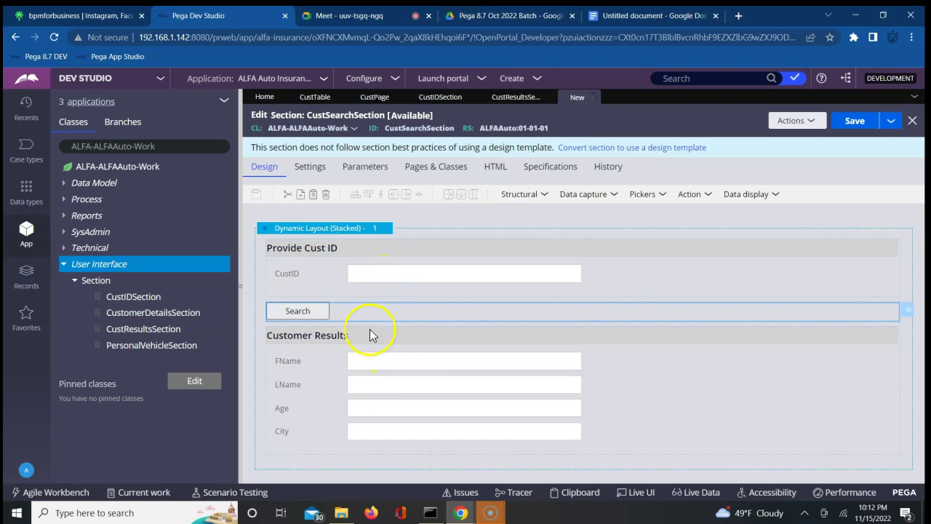
# Save the CustSearchSection rule with its Cust ID section, Search button and Customer Results section
pyautogui.click(857, 124)
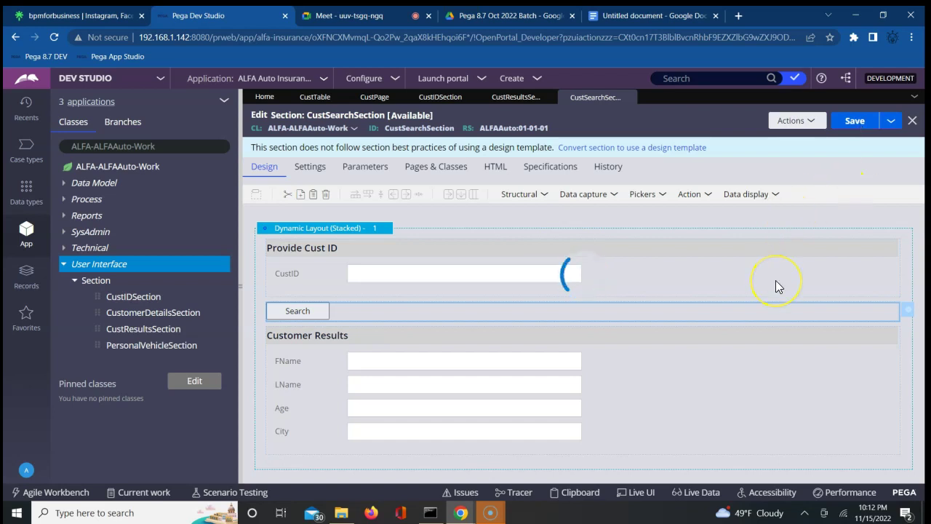
pyautogui.click(762, 398)
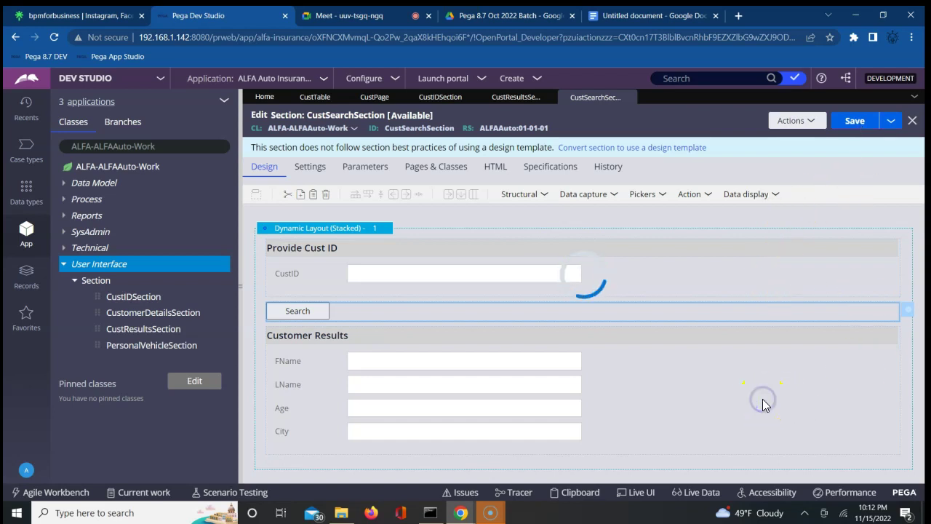
pyautogui.click(745, 378)
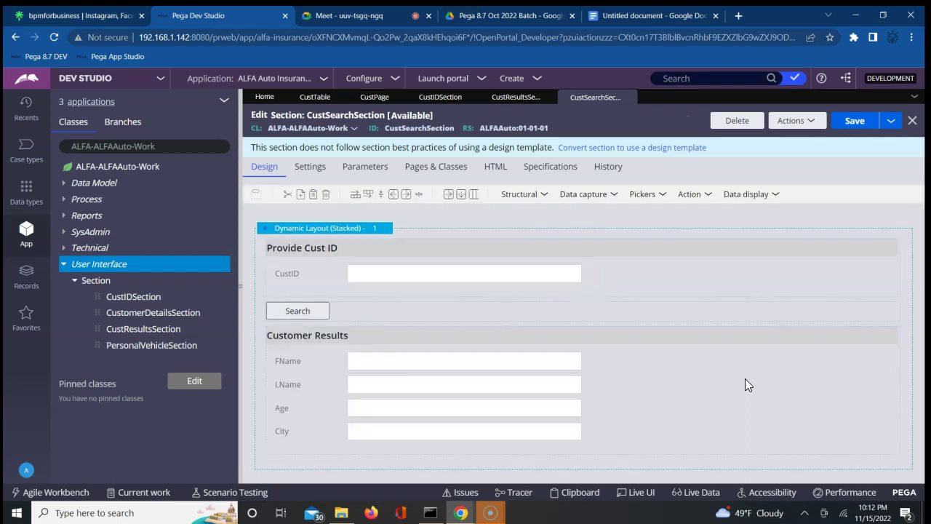
pyautogui.click(760, 336)
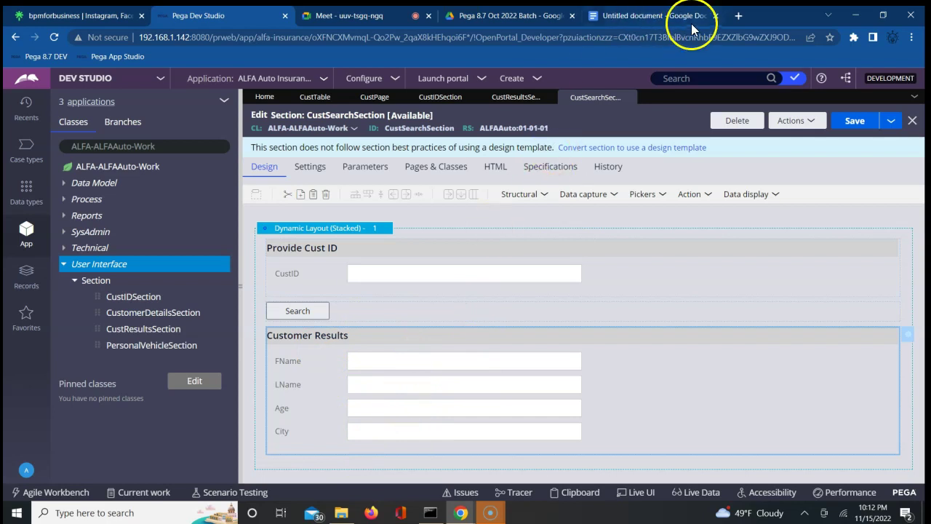
# Switch to a new browser tab and search Google for "virat kohli"
pyautogui.click(740, 18)
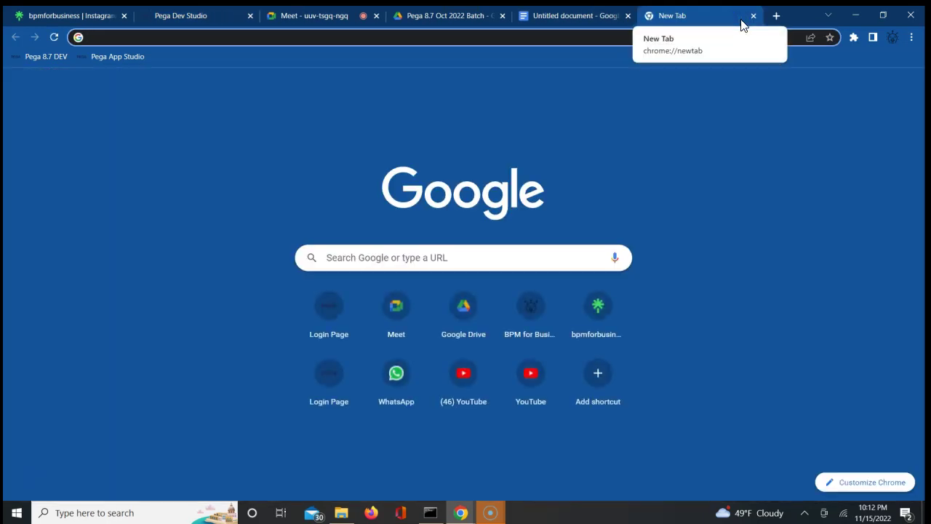
pyautogui.write('virat khol')
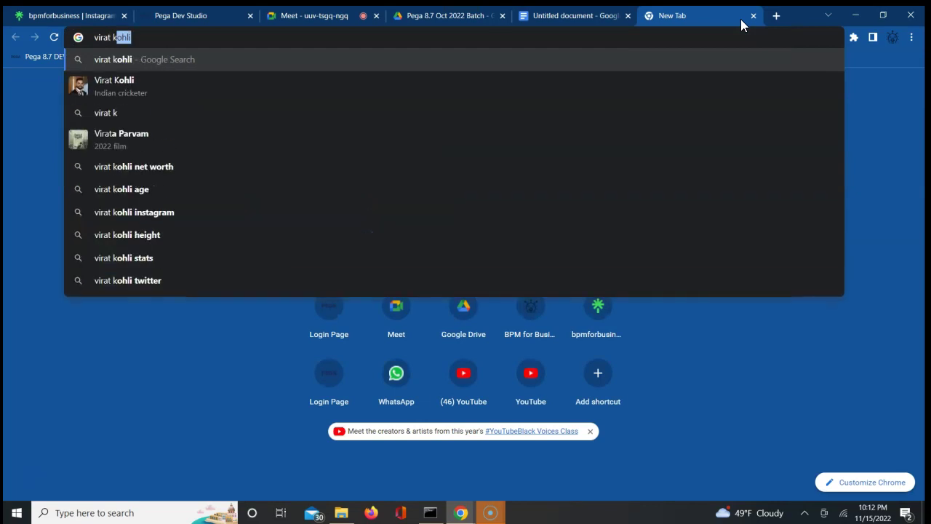
pyautogui.press('BackSpace')
pyautogui.press('BackSpace')
pyautogui.press('BackSpace')
pyautogui.write('ohli')
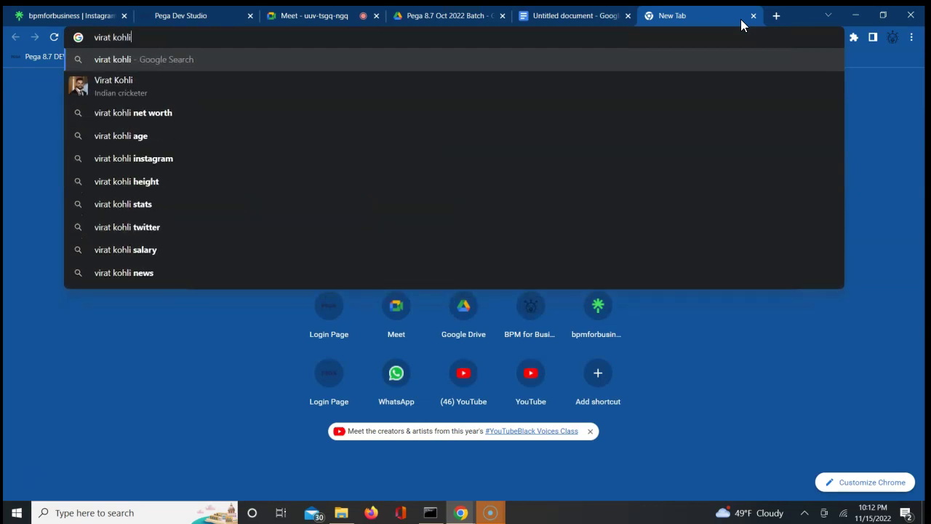
pyautogui.press('Return')
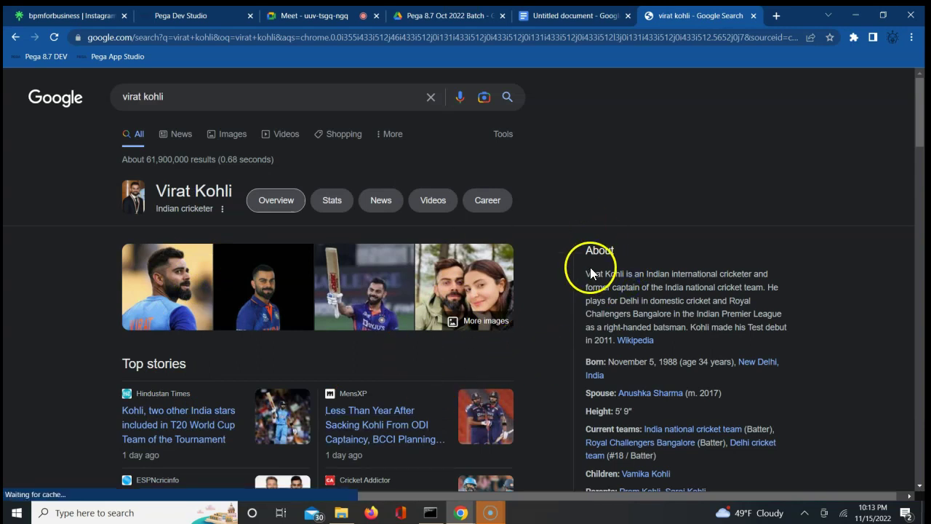
# Return to CustSearchSection, set the edit options of the embedded CustResultsSection to Read only (always), and save the rule
pyautogui.click(753, 15)
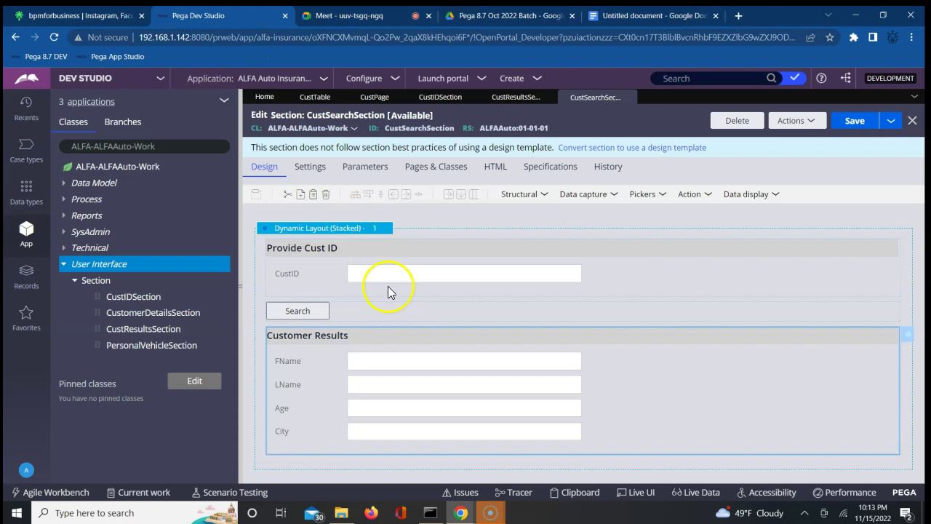
pyautogui.click(294, 318)
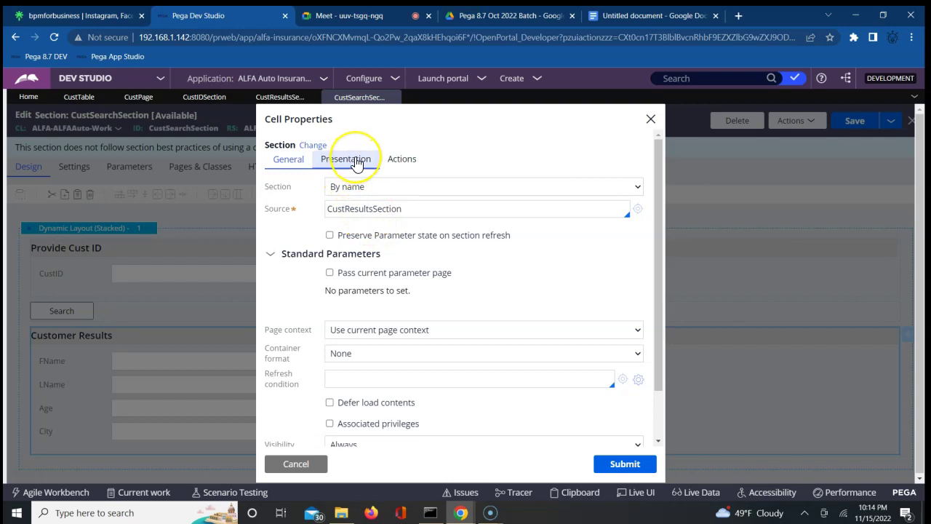
pyautogui.click(658, 442)
pyautogui.click(659, 442)
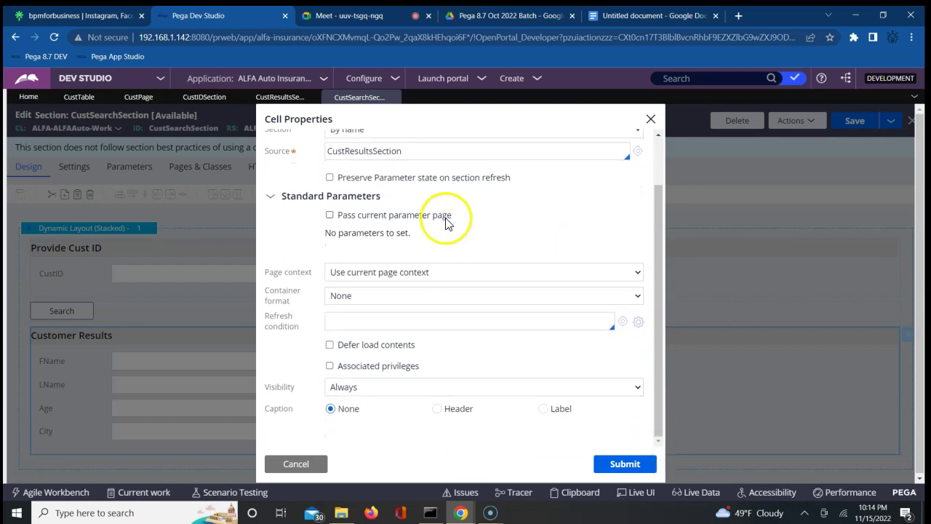
pyautogui.click(661, 167)
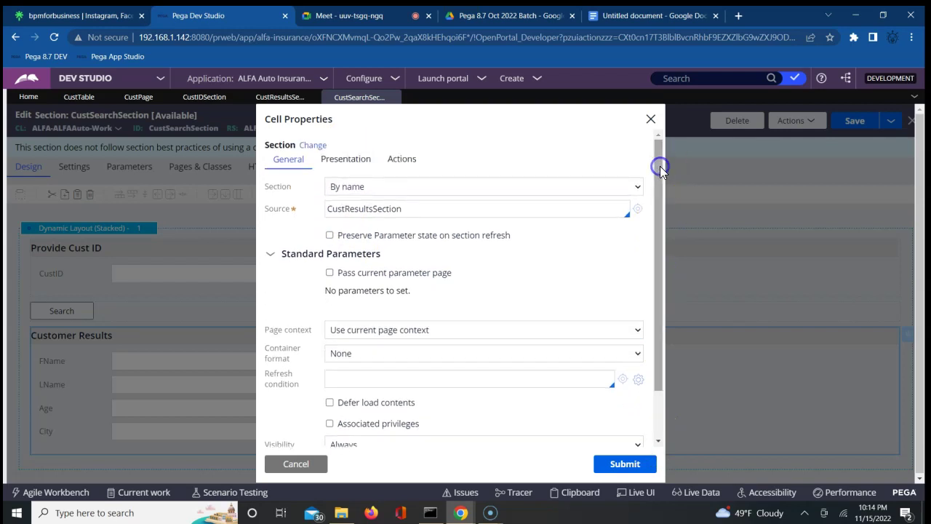
pyautogui.click(349, 160)
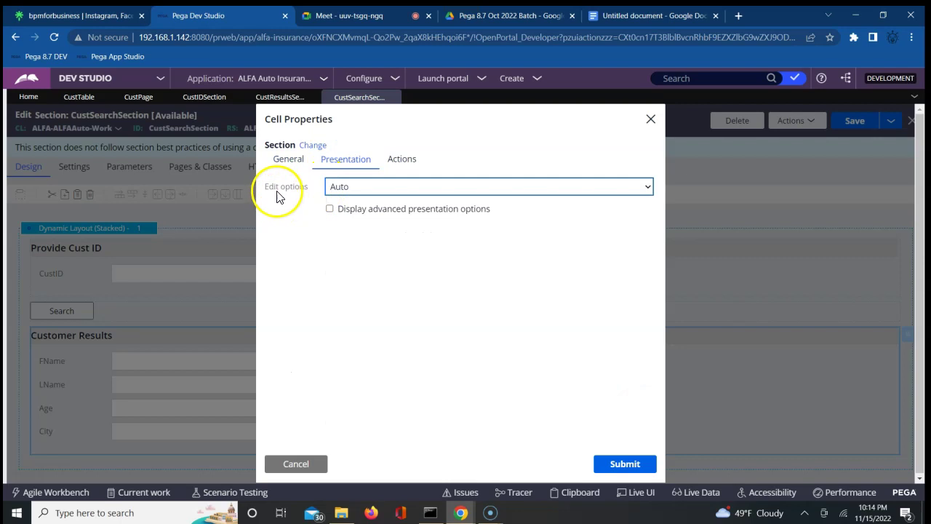
pyautogui.click(361, 191)
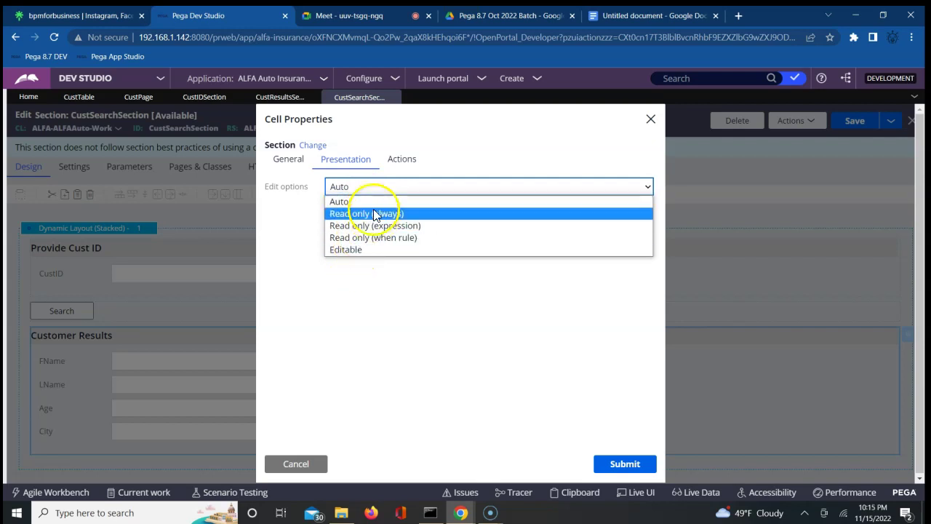
pyautogui.click(374, 214)
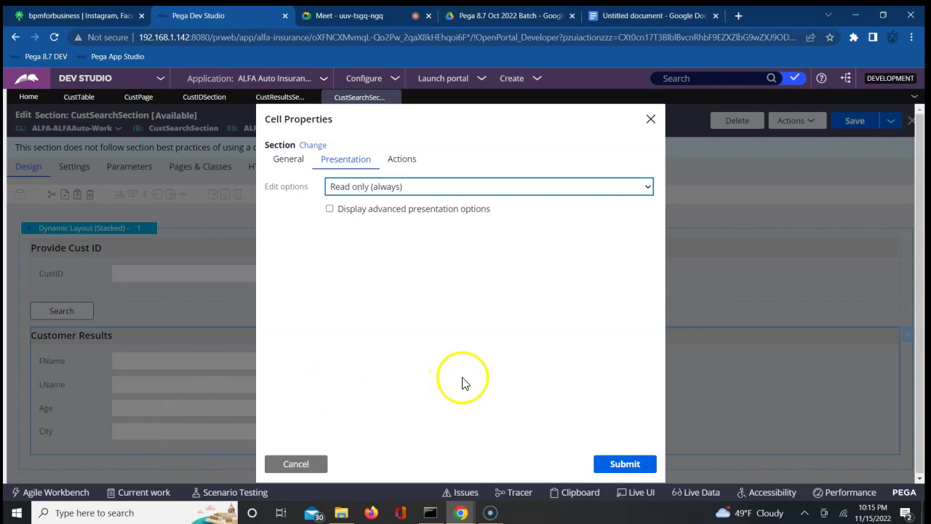
pyautogui.click(616, 464)
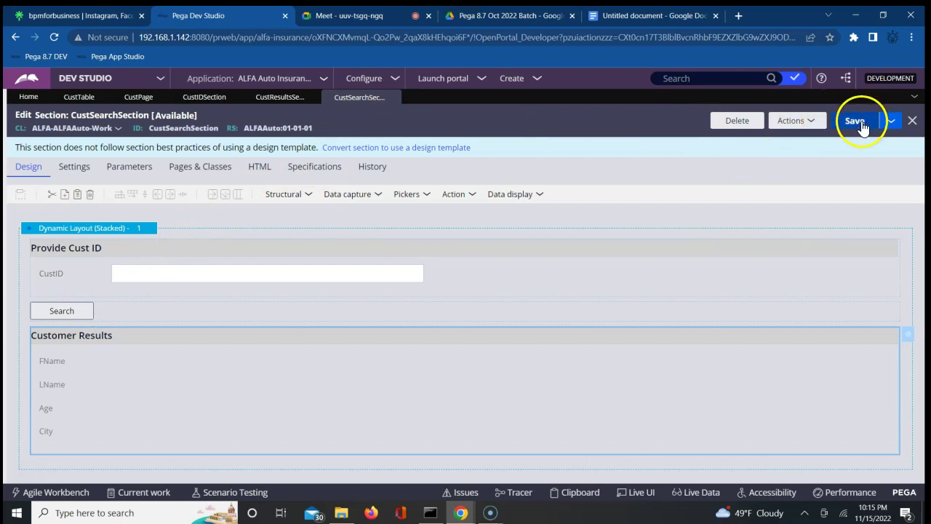
pyautogui.click(861, 125)
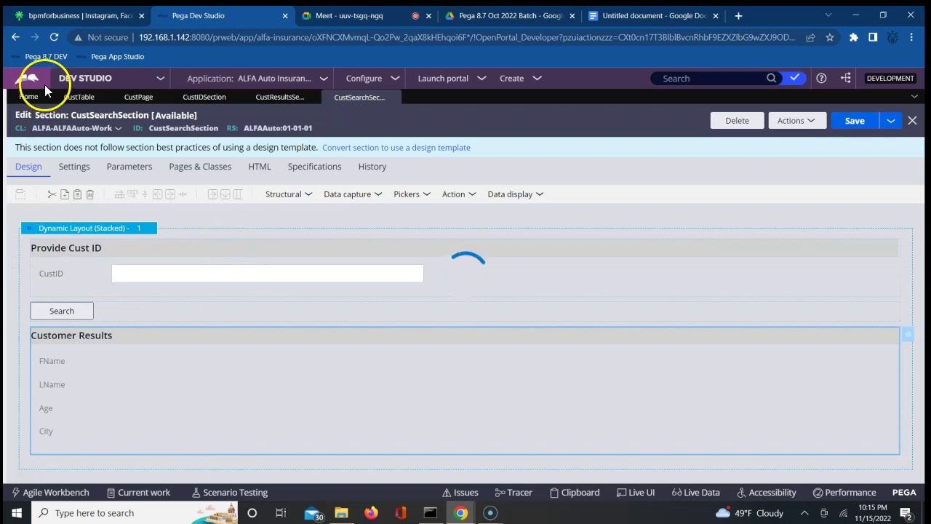
pyautogui.click(160, 81)
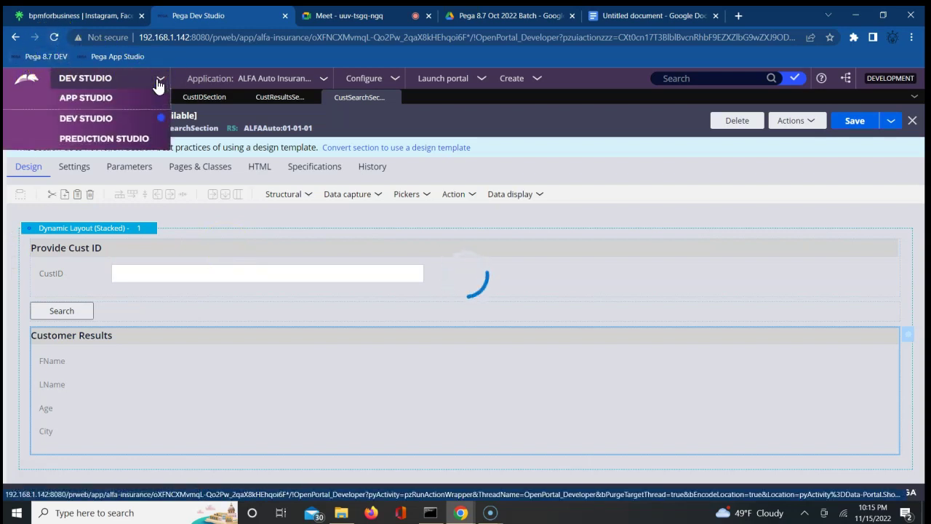
pyautogui.click(98, 98)
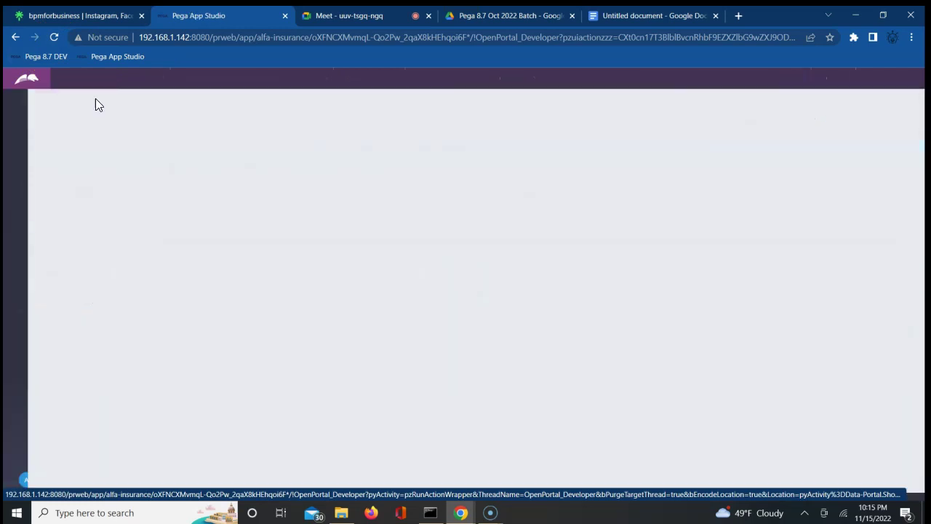
pyautogui.click(78, 359)
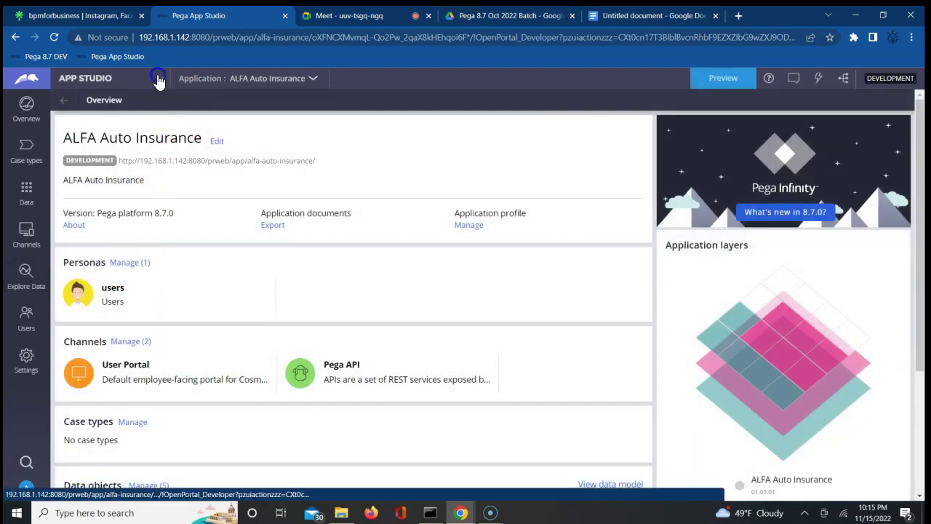
pyautogui.click(158, 78)
pyautogui.click(107, 119)
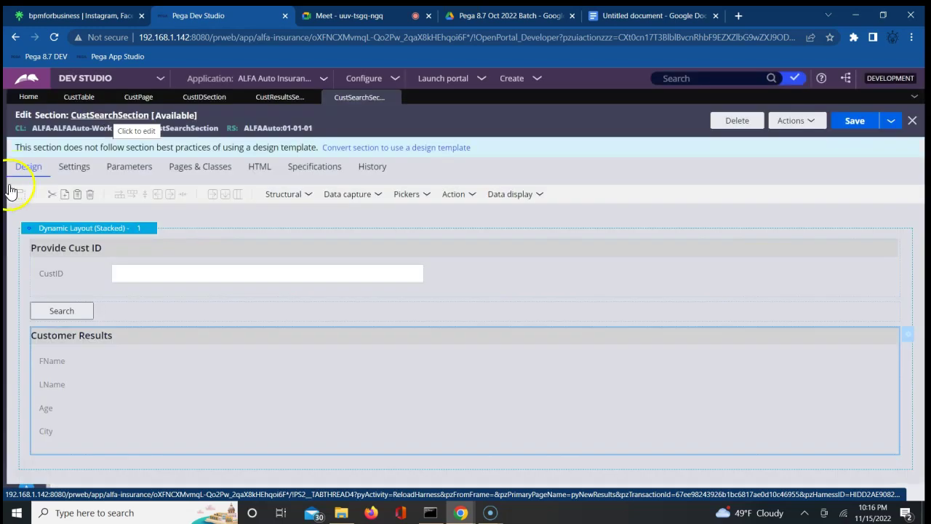
# Start a new Flow Action record from the Process category of the ALFA-ALFAAuto-Work class
pyautogui.click(9, 294)
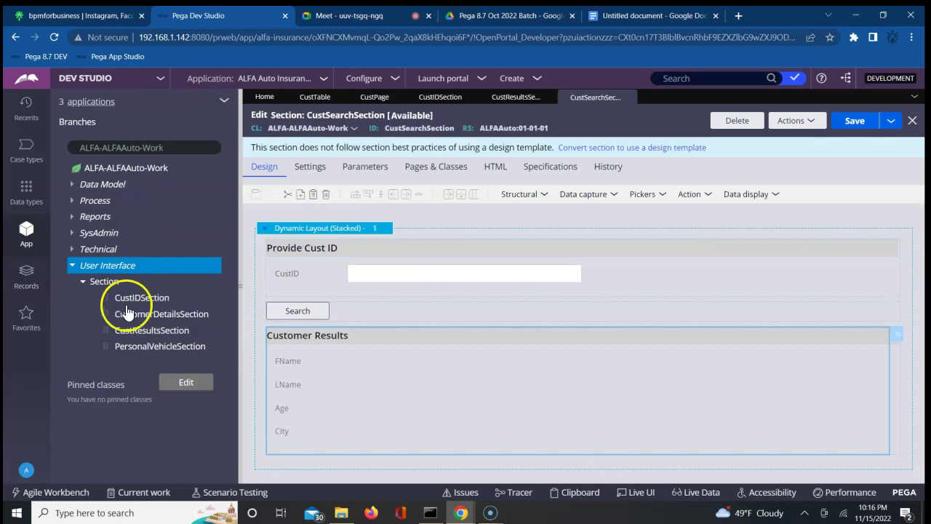
pyautogui.click(70, 270)
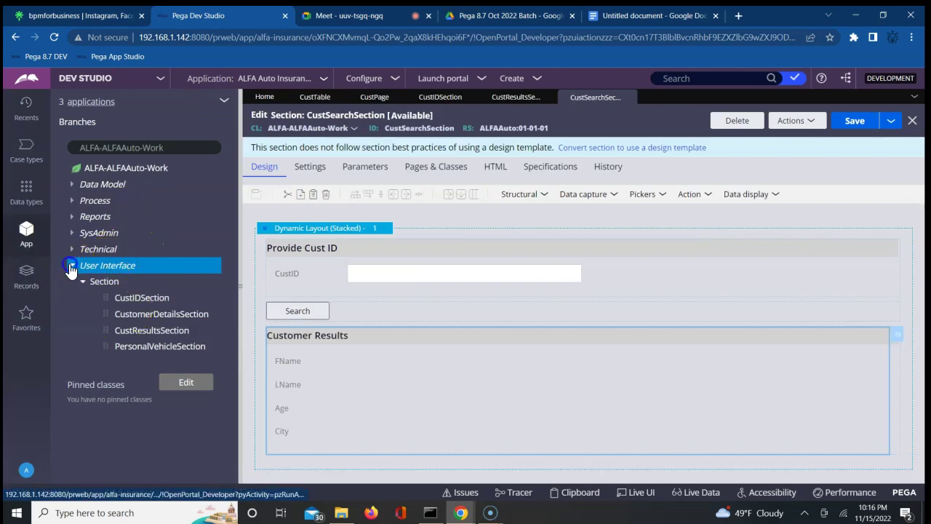
pyautogui.click(95, 185)
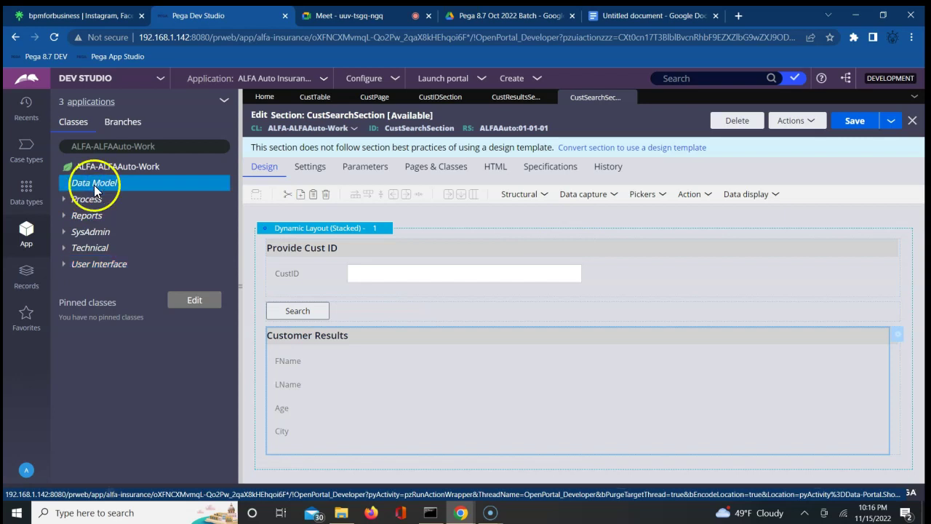
pyautogui.click(85, 199)
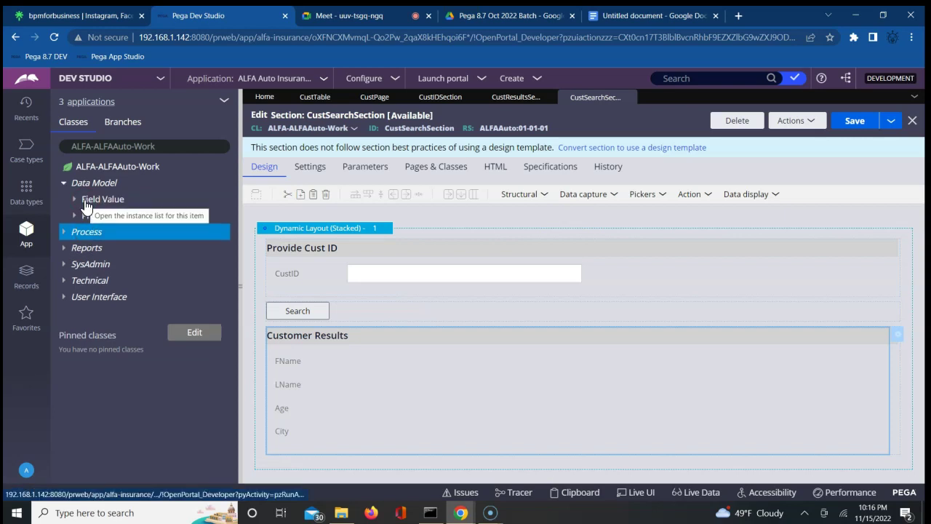
pyautogui.rightClick(85, 238)
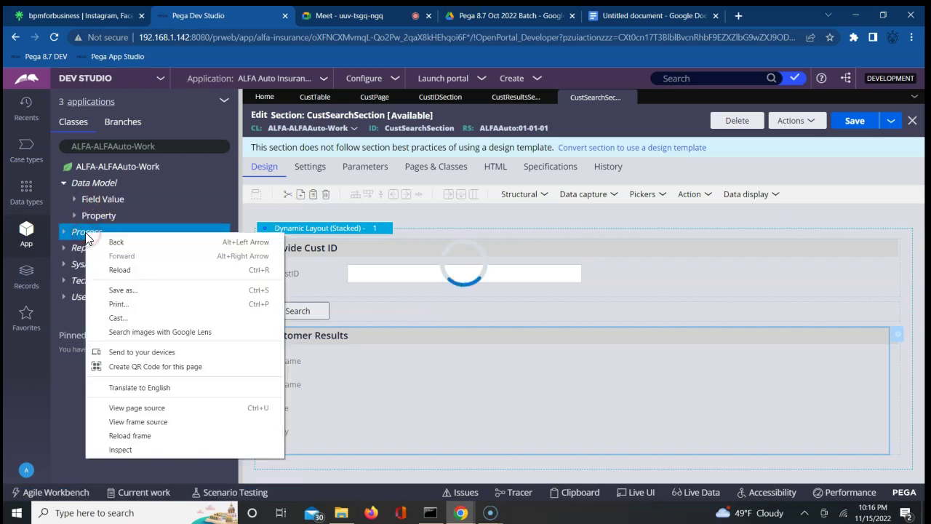
pyautogui.rightClick(71, 238)
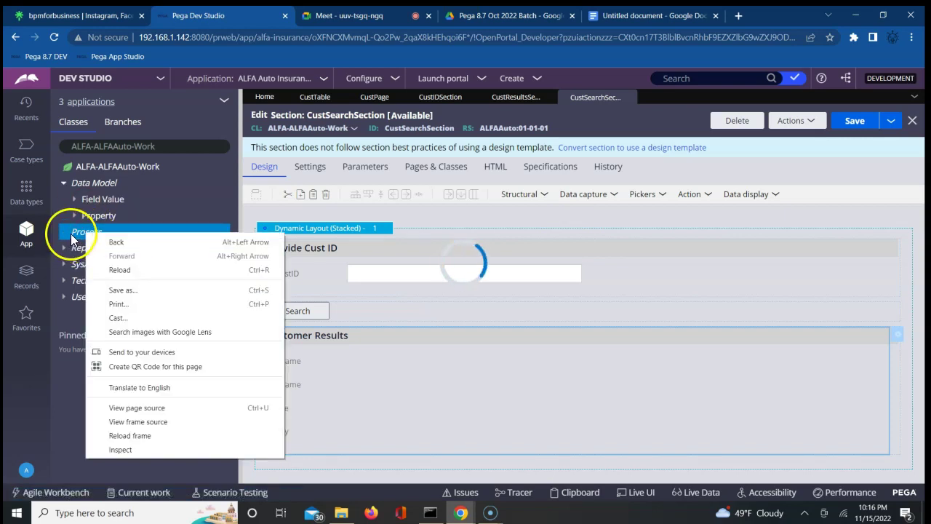
pyautogui.click(349, 384)
pyautogui.click(175, 231)
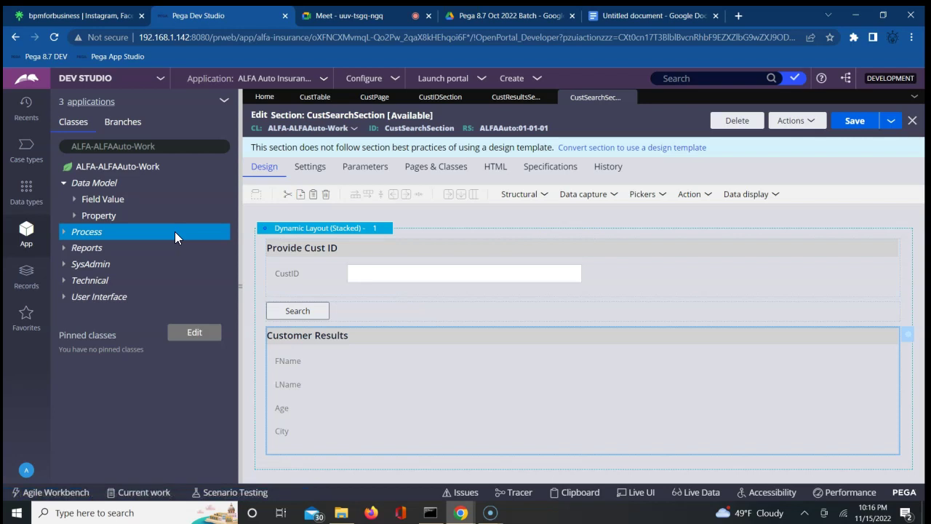
pyautogui.rightClick(174, 231)
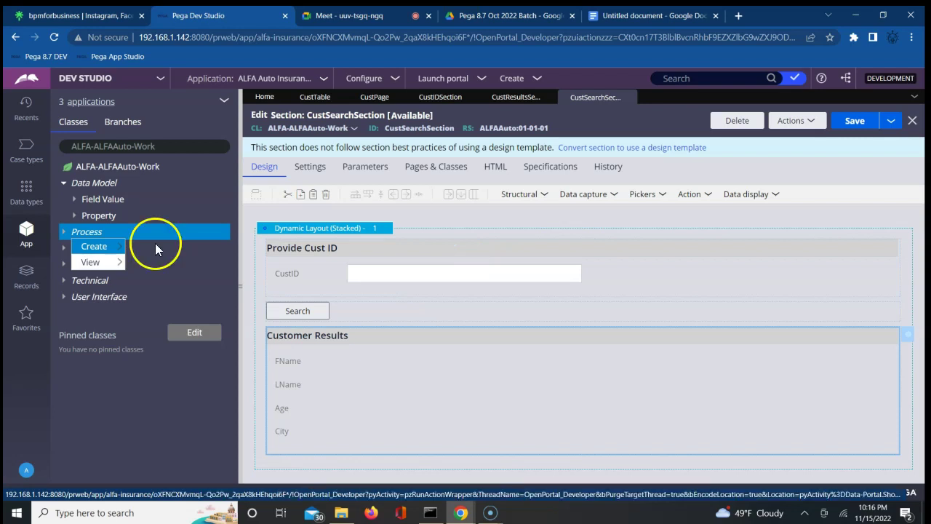
pyautogui.moveTo(109, 245)
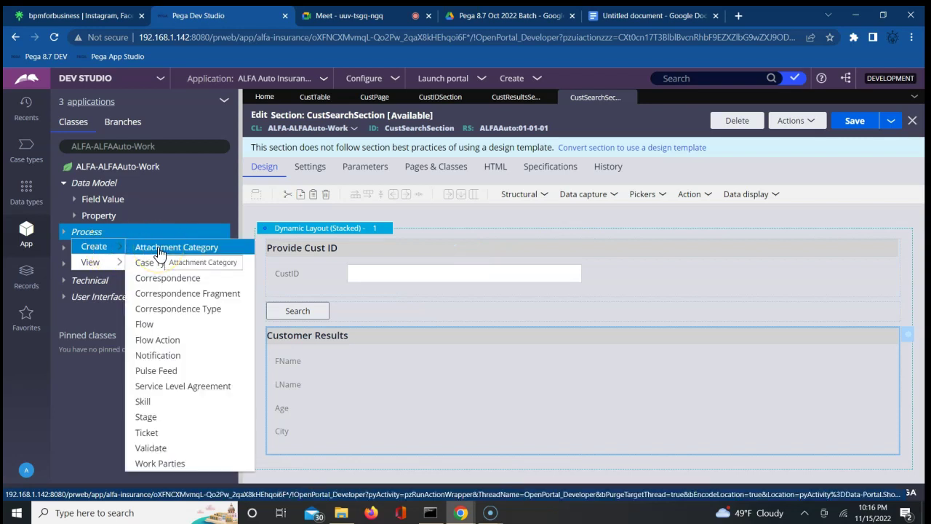
pyautogui.click(158, 341)
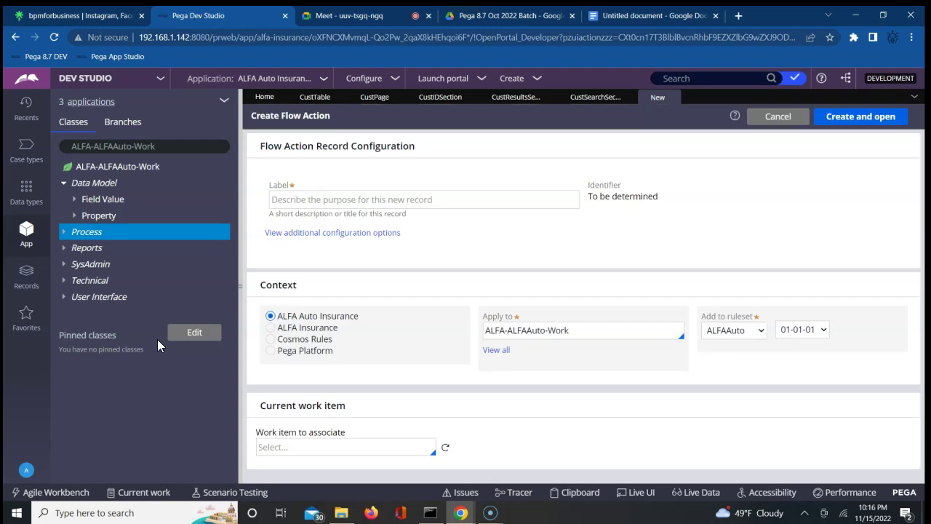
# Label the new flow action CustSearchFA, keeping ALFA-ALFAAuto-Work as its class, and create and open the record
pyautogui.click(310, 199)
pyautogui.write('C')
pyautogui.press('BackSpace')
pyautogui.write('CustomerSearc')
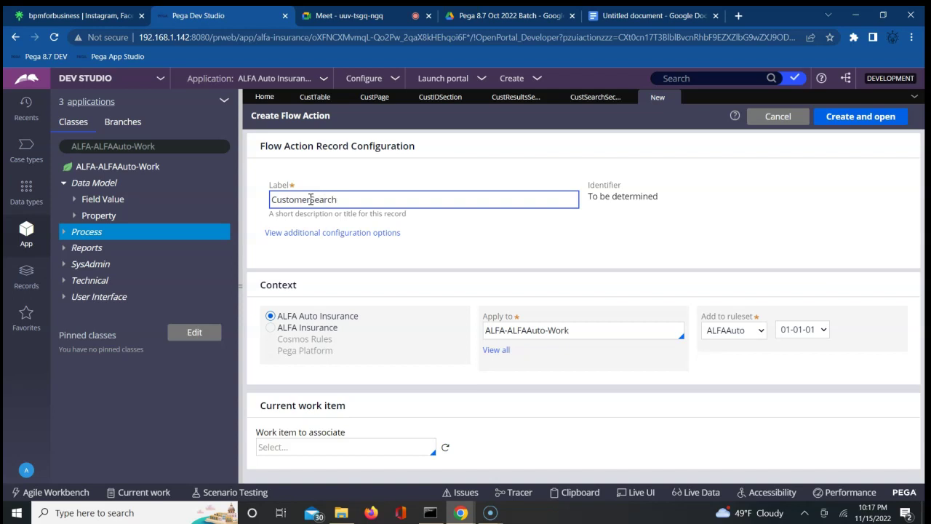
pyautogui.write('h')
pyautogui.press('BackSpace')
pyautogui.press('BackSpace')
pyautogui.press('BackSpace')
pyautogui.press('BackSpace')
pyautogui.press('BackSpace')
pyautogui.press('BackSpace')
pyautogui.press('BackSpace')
pyautogui.press('BackSpace')
pyautogui.press('BackSpace')
pyautogui.press('BackSpace')
pyautogui.press('BackSpace')
pyautogui.press('BackSpace')
pyautogui.press('BackSpace')
pyautogui.press('BackSpace')
pyautogui.write('CustSear')
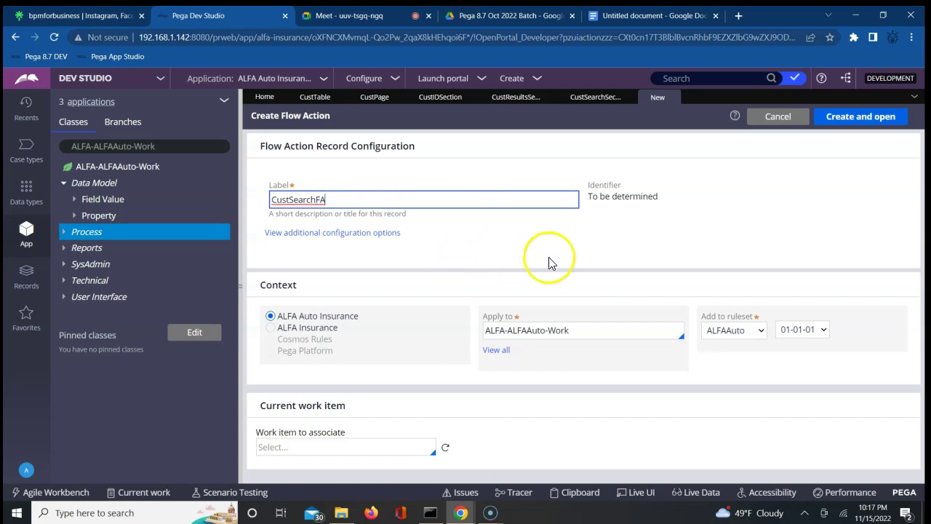
pyautogui.press('Tab')
pyautogui.click(836, 118)
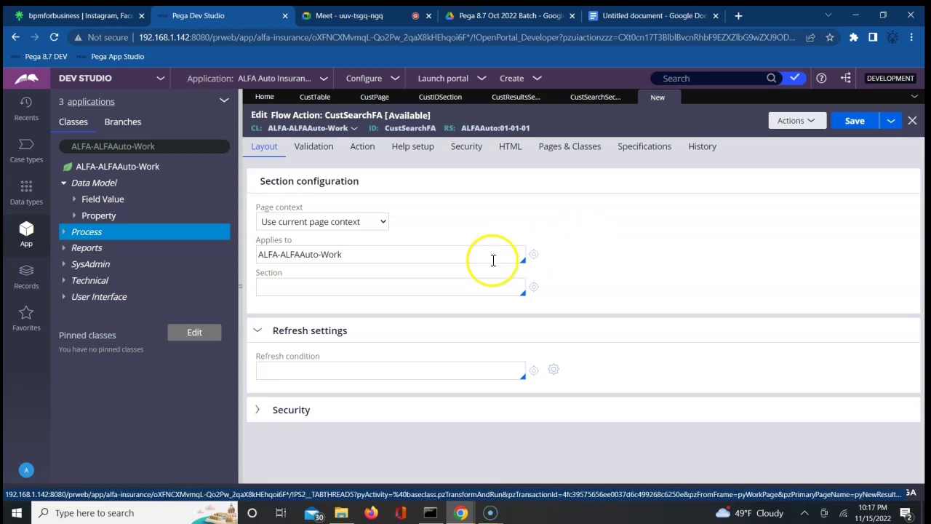
# Assign CustSearchSection as the section of the CustSearchFA flow action, check it against the section rule's ID, and save the flow action
pyautogui.click(459, 294)
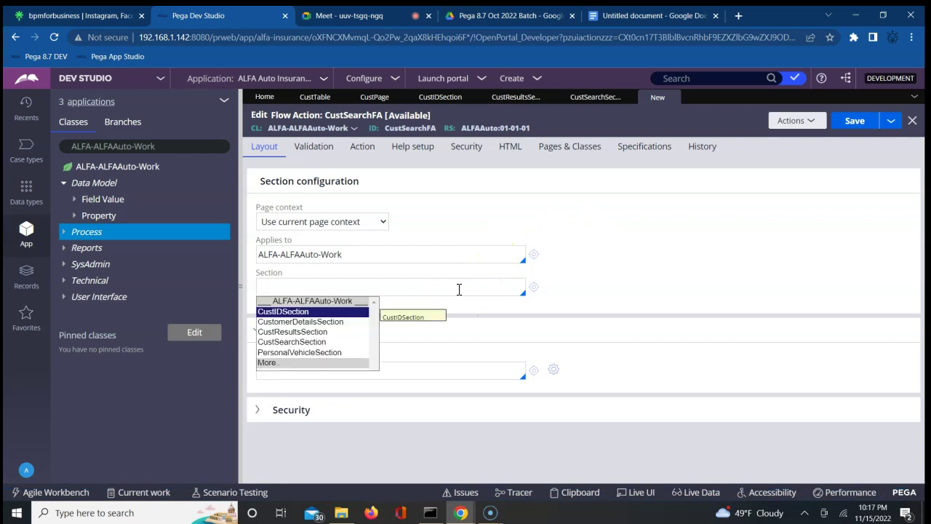
pyautogui.press('Down')
pyautogui.press('Down')
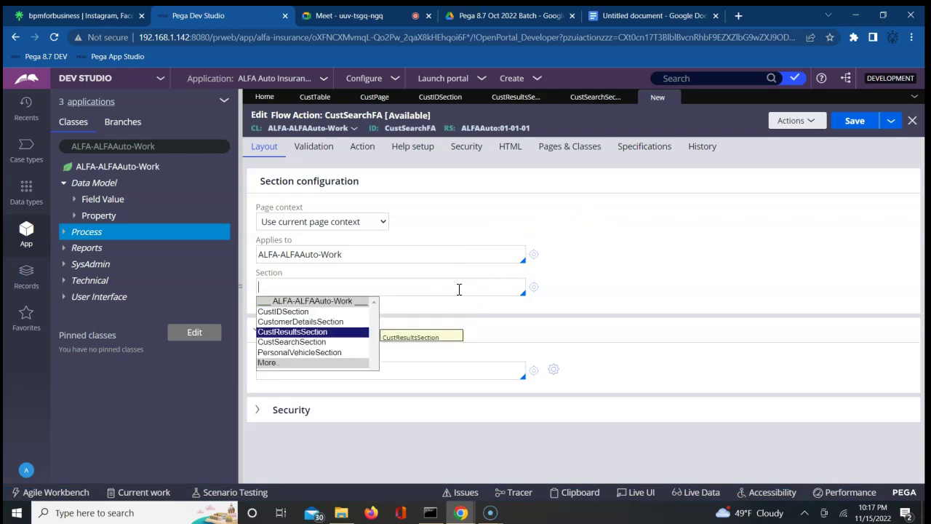
pyautogui.press('Down')
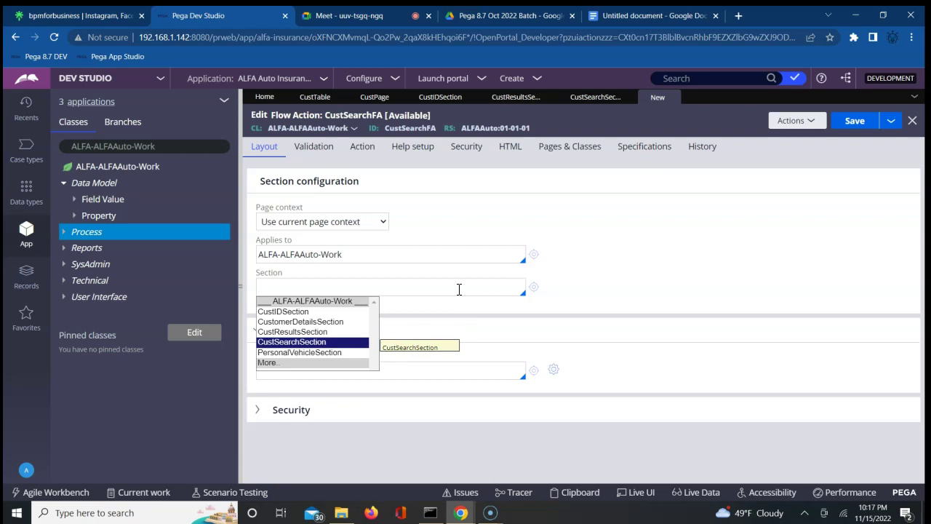
pyautogui.press('Return')
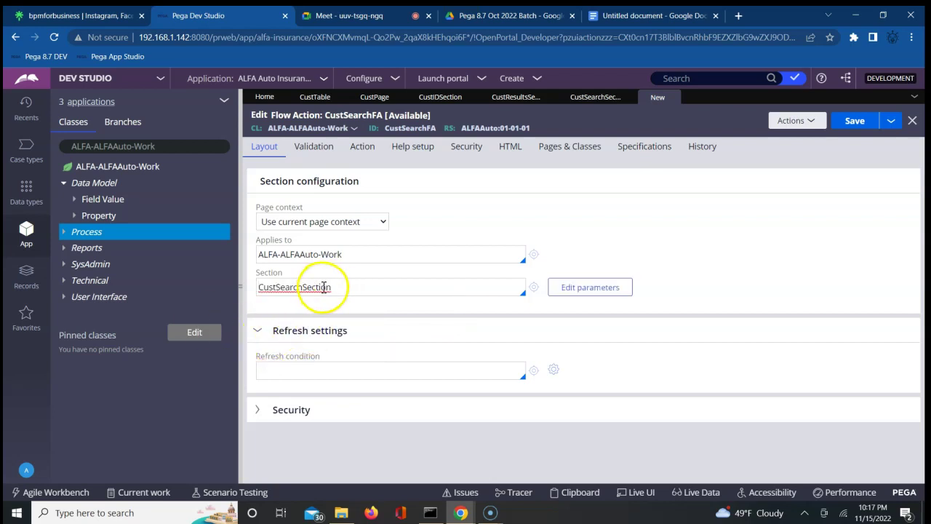
pyautogui.click(595, 99)
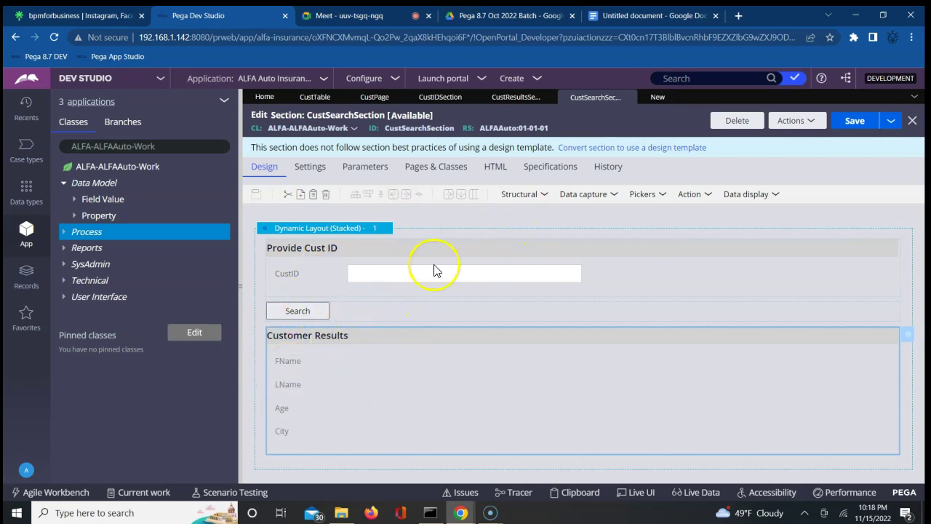
pyautogui.doubleClick(424, 129)
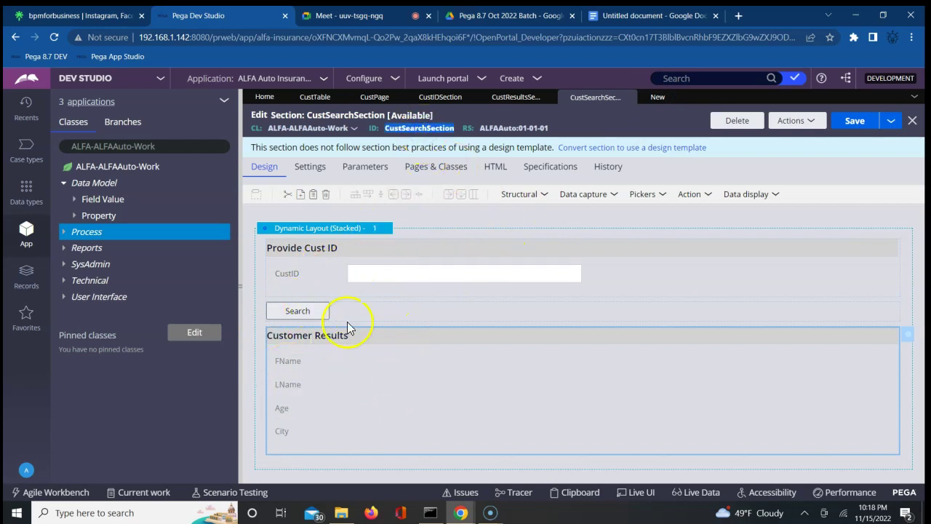
pyautogui.click(659, 97)
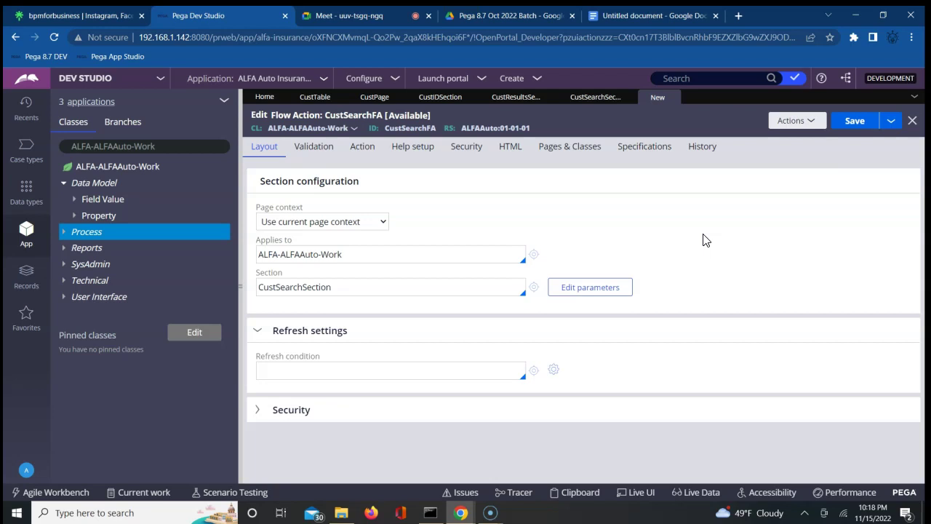
pyautogui.click(851, 122)
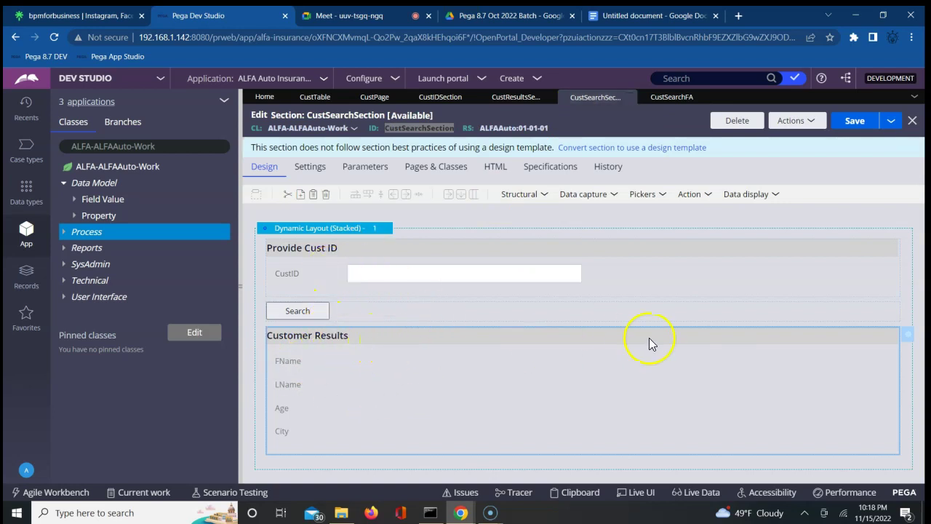
pyautogui.click(376, 276)
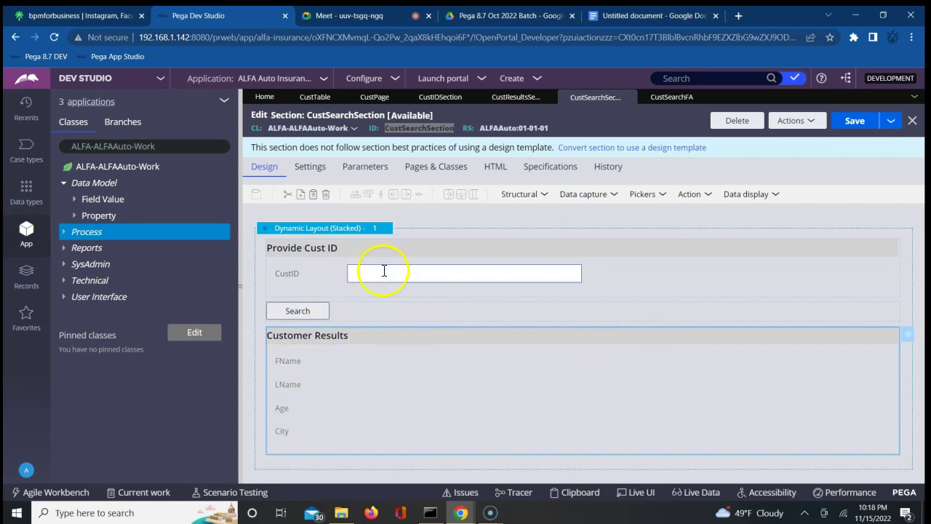
# Review the presentation edit options of the embedded CustResultsSection in CustSearchSection, and close its cell properties without changes
pyautogui.click(360, 275)
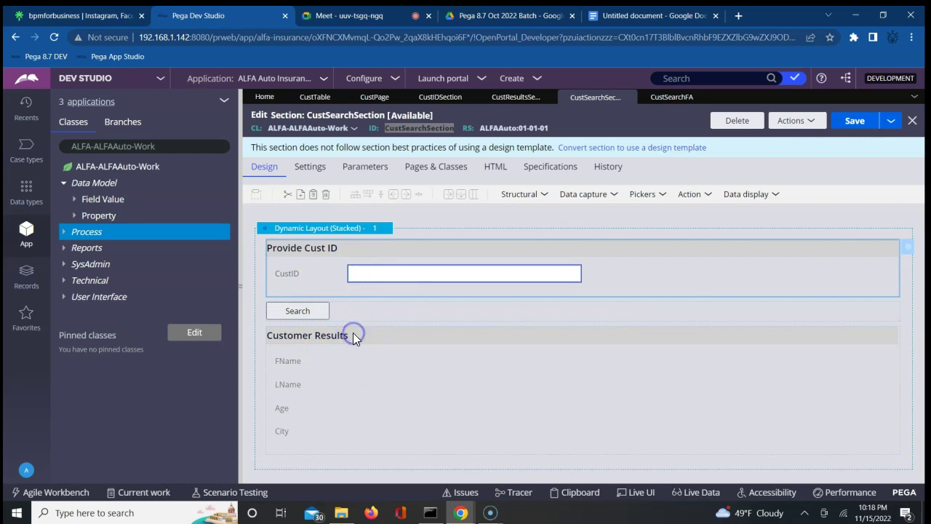
pyautogui.click(877, 337)
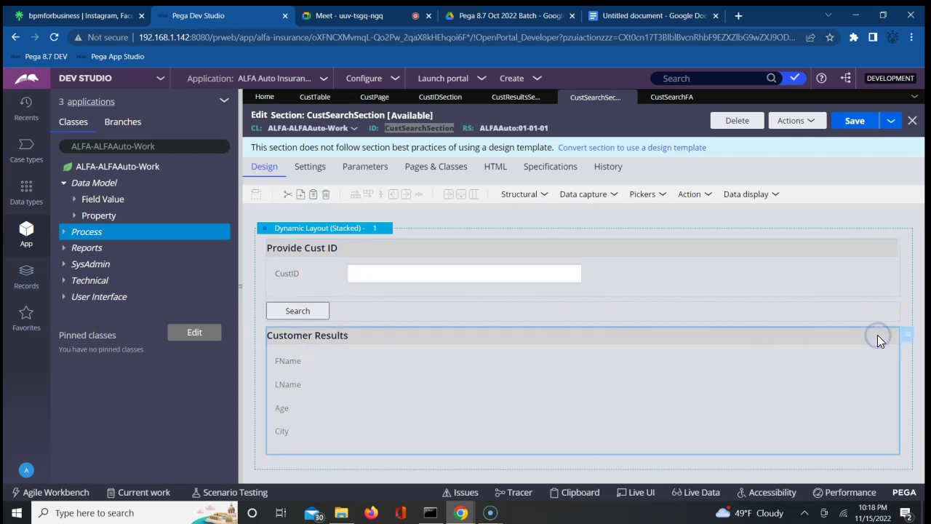
pyautogui.click(909, 338)
pyautogui.click(909, 339)
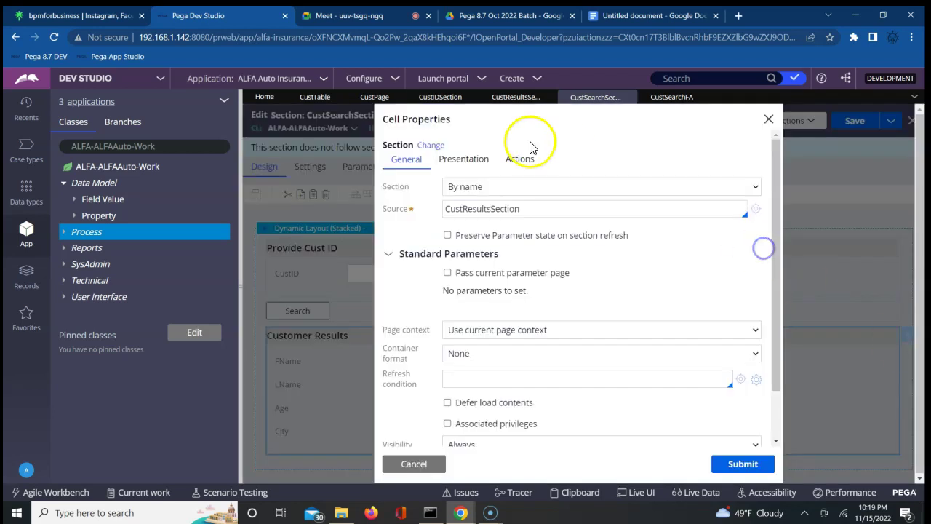
pyautogui.click(478, 159)
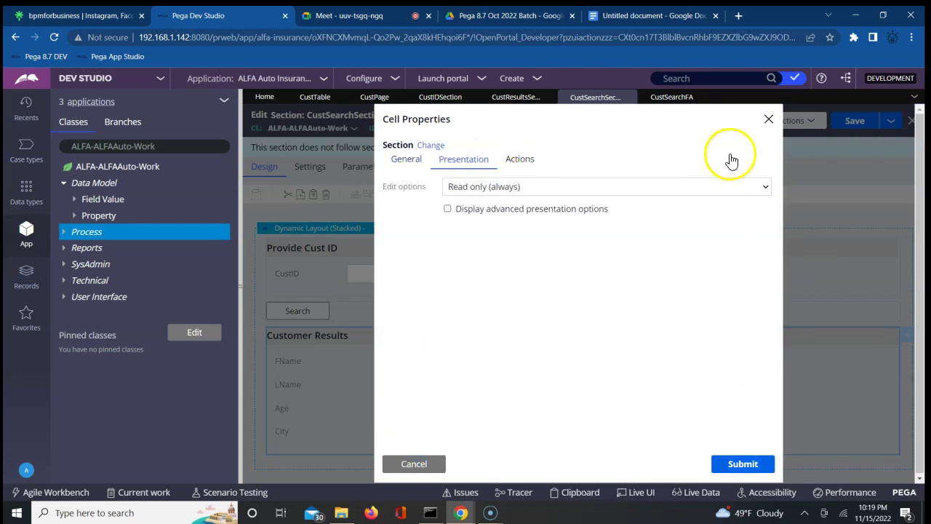
pyautogui.click(768, 121)
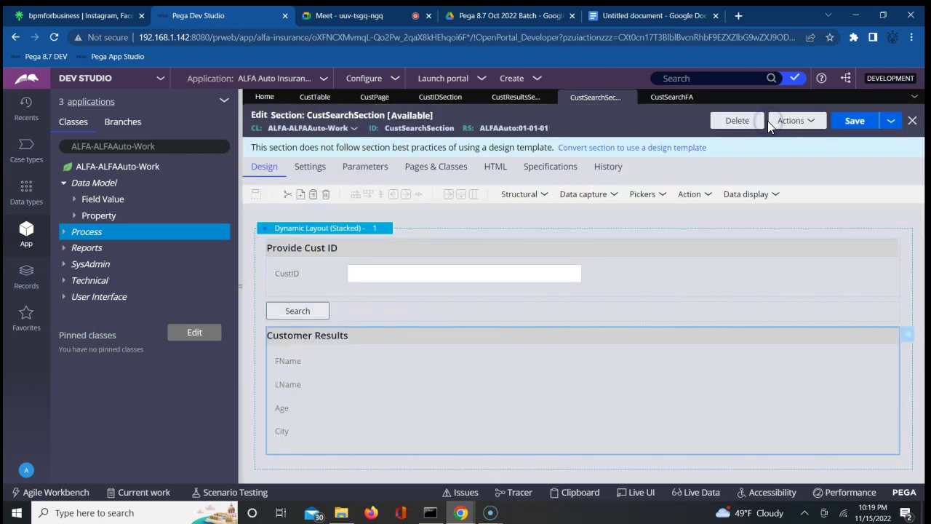
# Return to the CustSearchFA flow action and save the rule
pyautogui.click(662, 97)
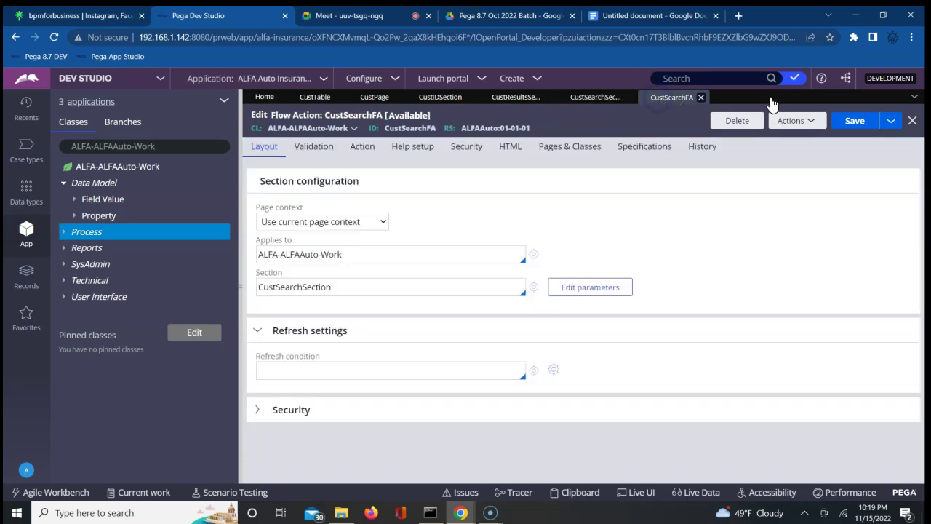
pyautogui.click(852, 121)
pyautogui.click(578, 200)
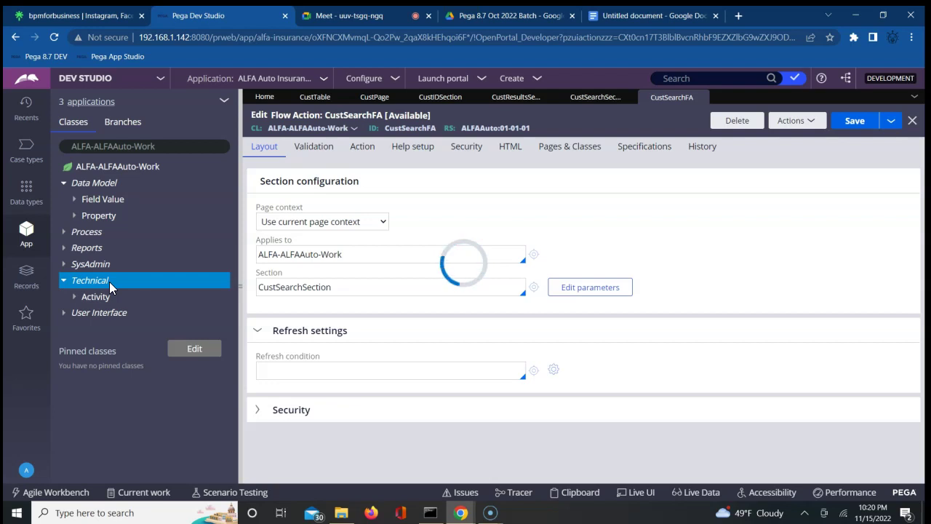
# Bring up the rule types that can be created in the Technical category of the ALFA-ALFAAuto-Work class
pyautogui.rightClick(109, 281)
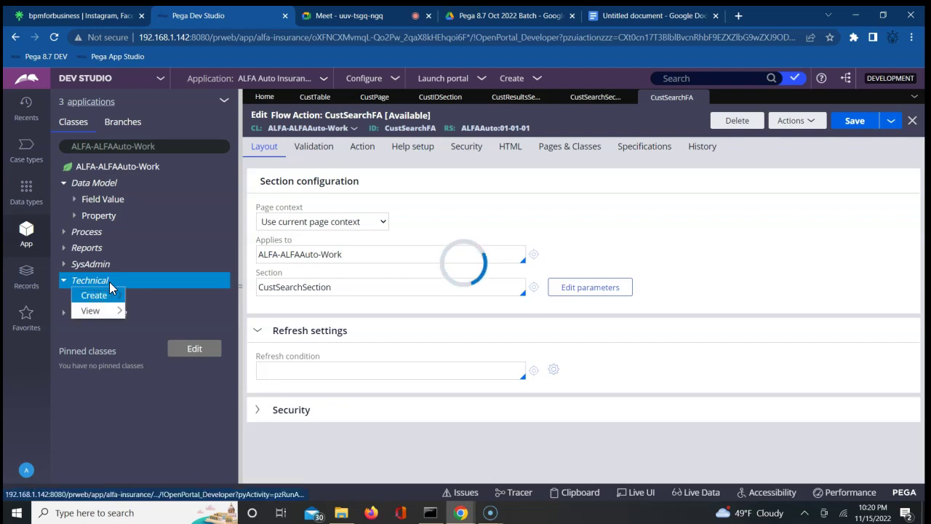
pyautogui.click(117, 296)
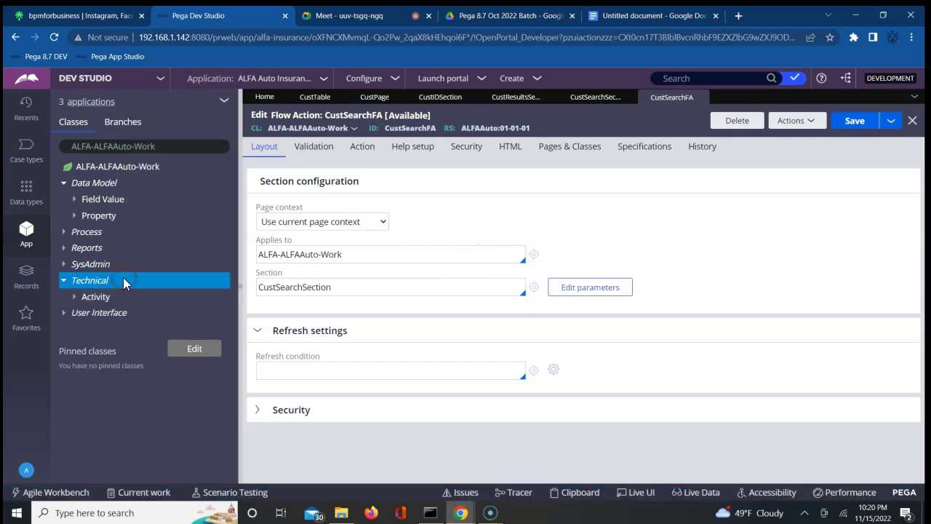
pyautogui.click(95, 297)
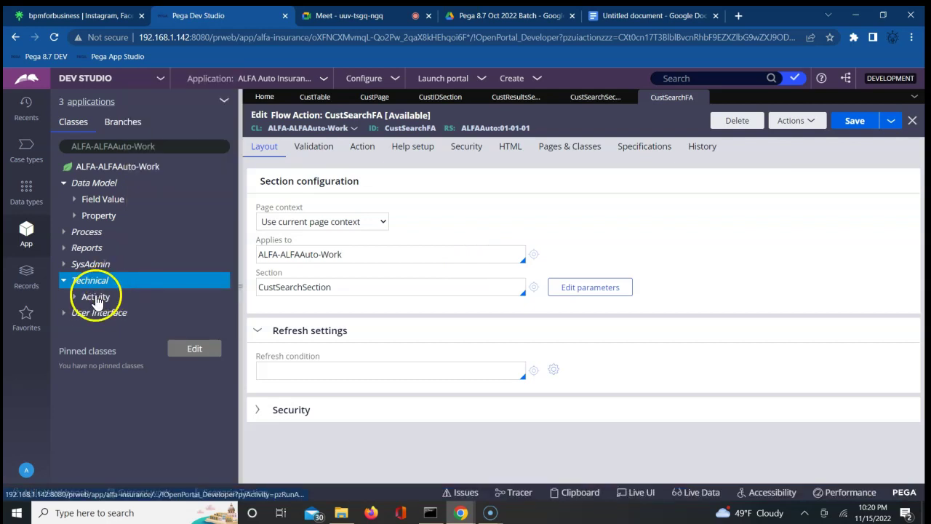
pyautogui.rightClick(96, 296)
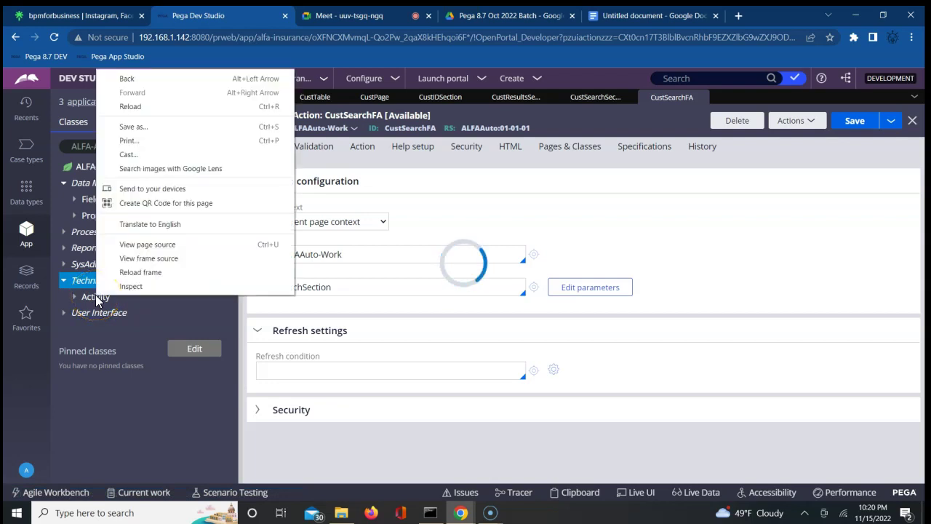
pyautogui.click(180, 410)
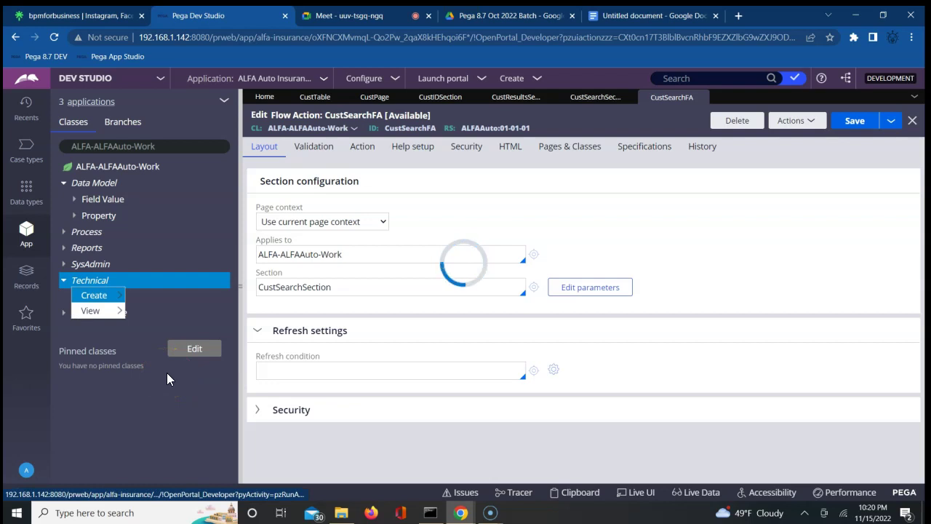
pyautogui.moveTo(94, 294)
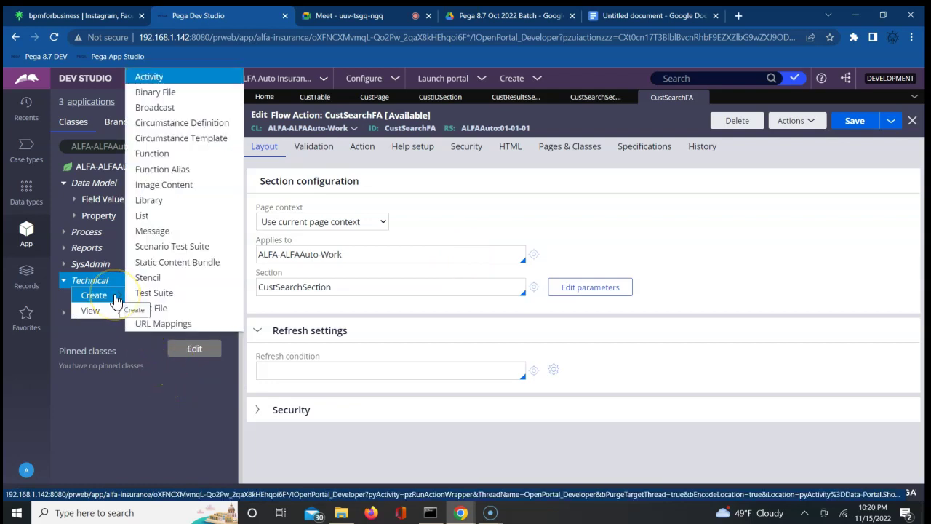
# Create and open an activity labelled CustSearchAct in the ALFA-ALFAAuto-Work class, in ruleset ALFAAuto 01-01-01
pyautogui.click(167, 82)
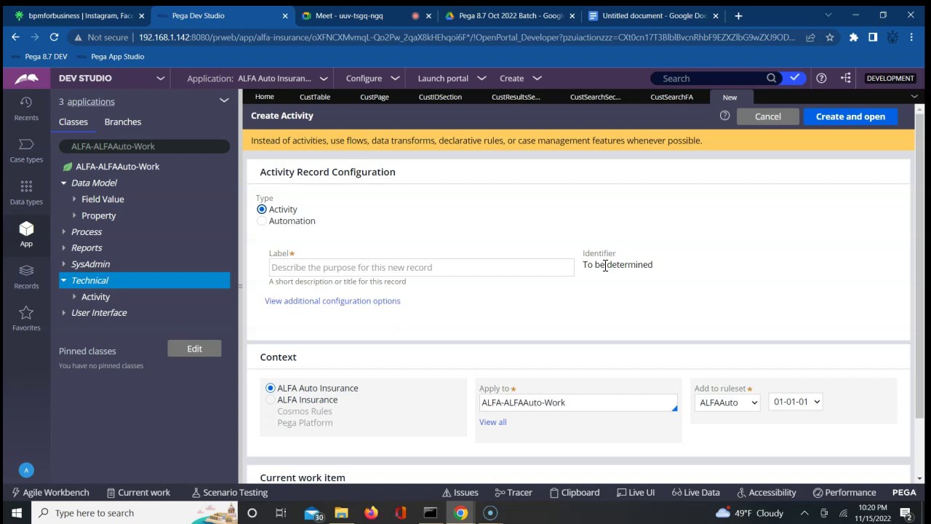
pyautogui.click(415, 266)
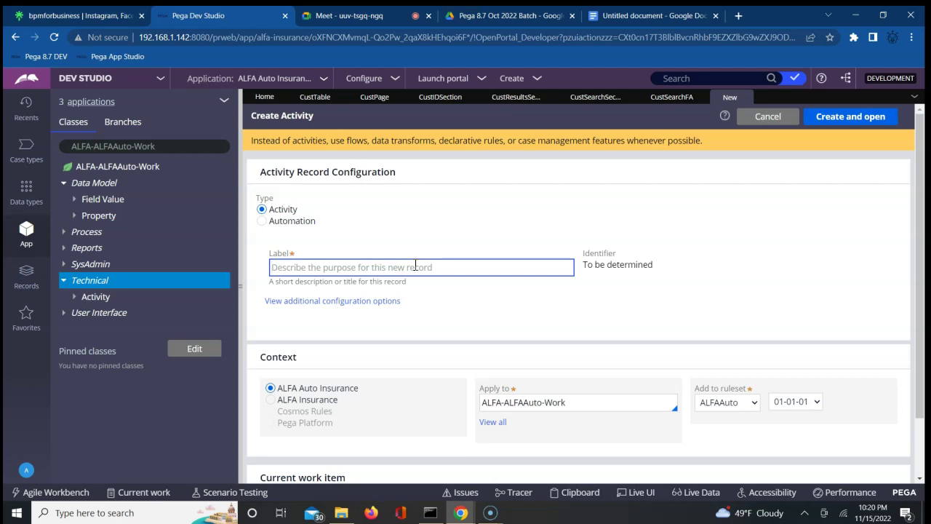
pyautogui.write('C')
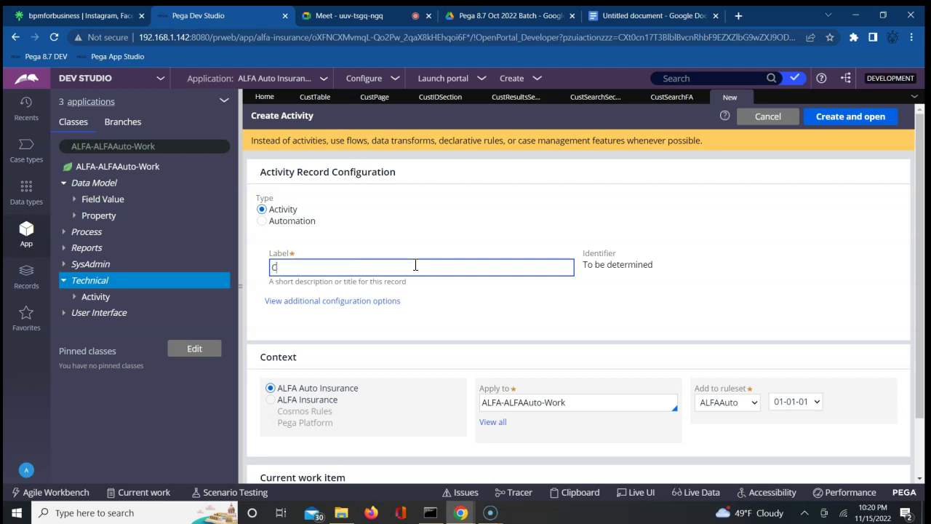
pyautogui.write('ustSearchAct')
pyautogui.press('Tab')
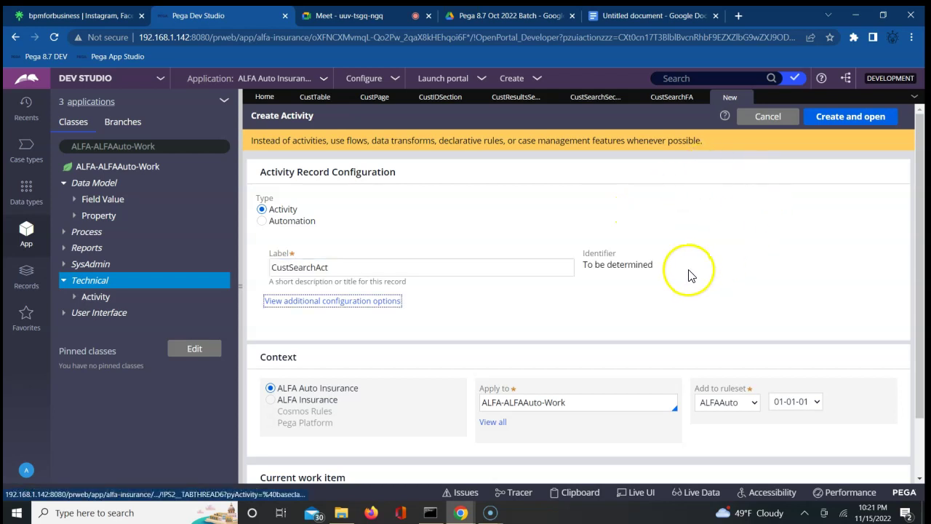
pyautogui.click(832, 122)
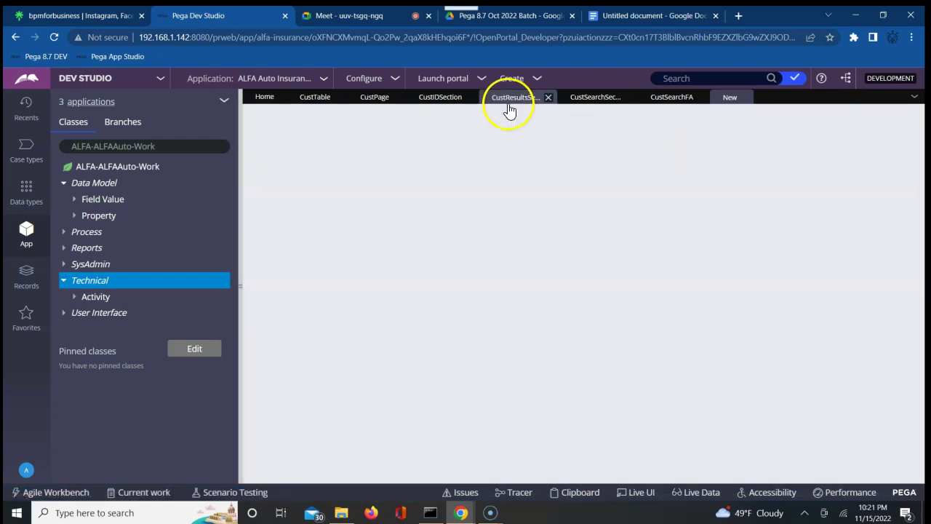
pyautogui.click(509, 104)
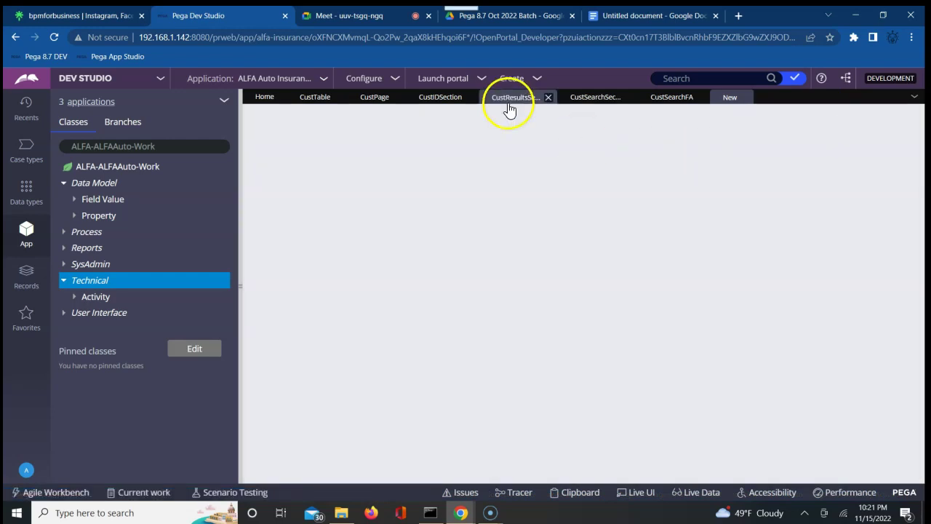
pyautogui.click(652, 102)
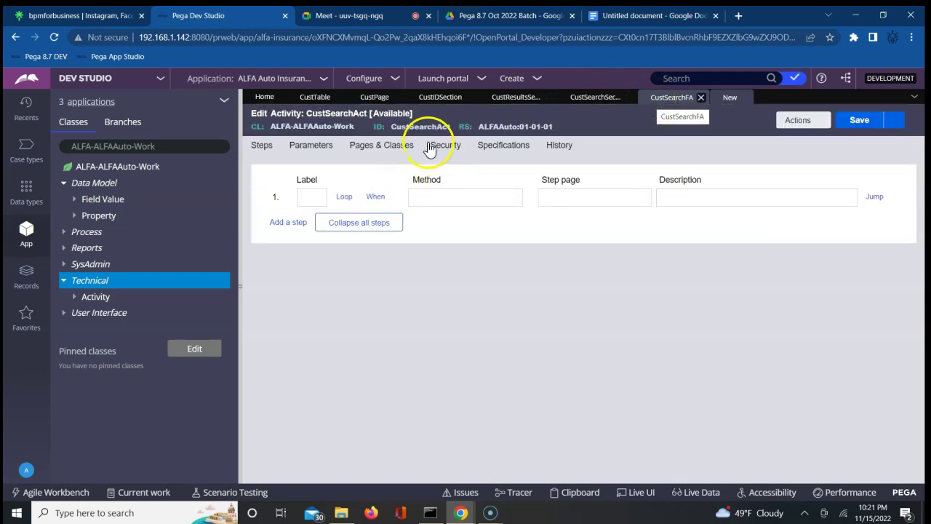
# Set the first activity step to use the Page-New method with CustDetails as its step page
pyautogui.click(444, 202)
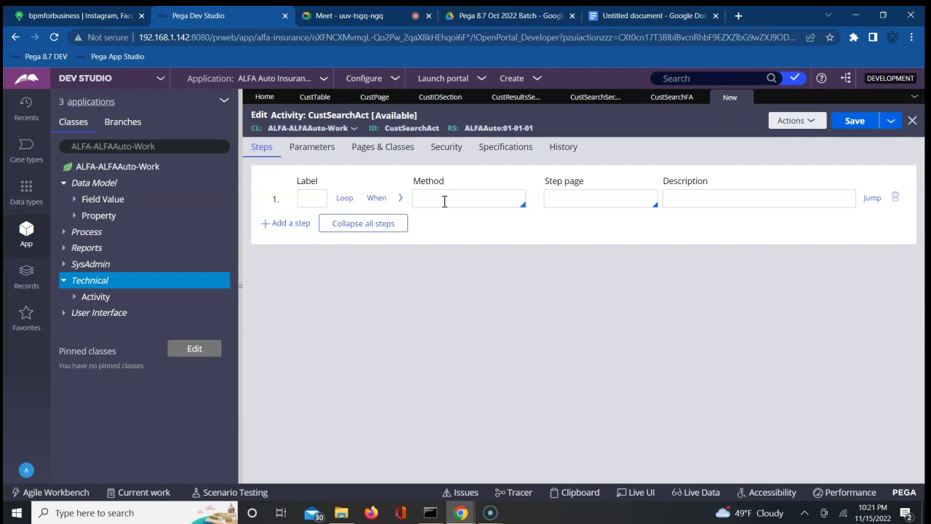
pyautogui.click(558, 198)
pyautogui.write('CustDetails')
pyautogui.click(480, 201)
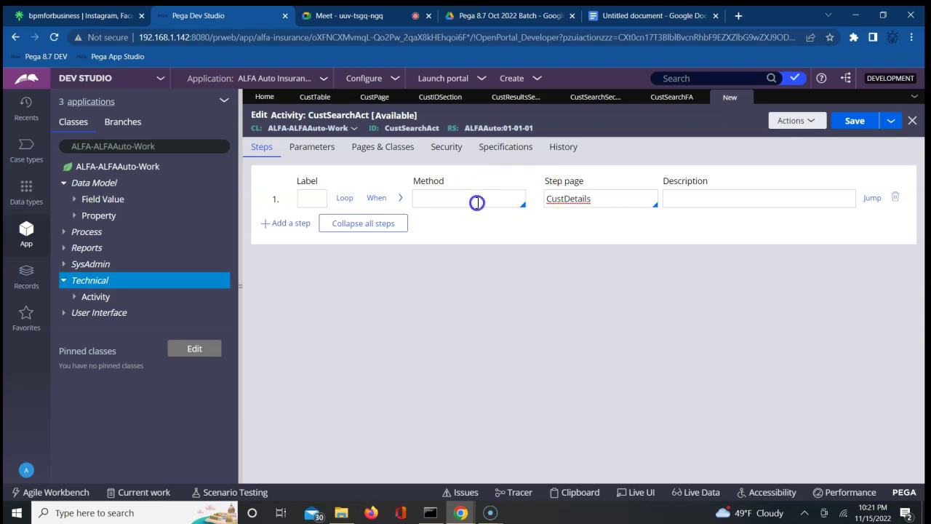
pyautogui.write('P')
pyautogui.write('age')
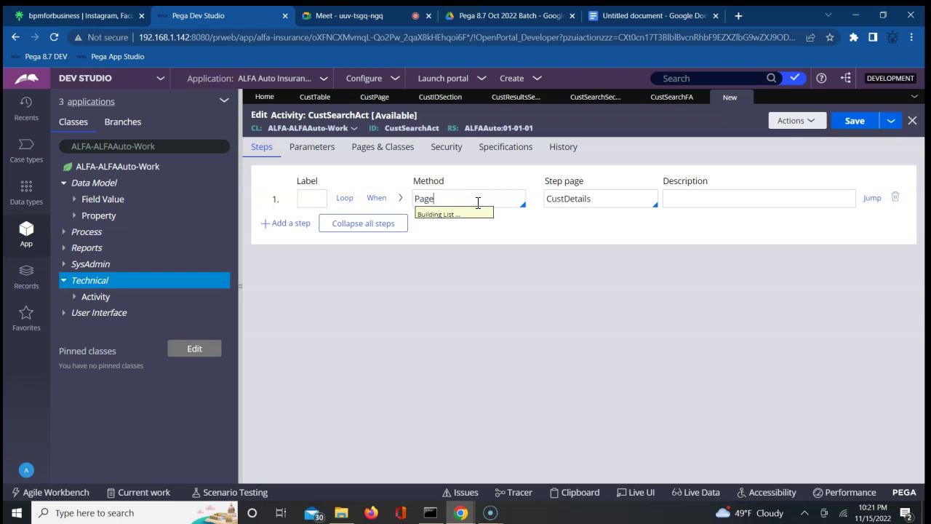
pyautogui.press('Down')
pyautogui.press('Down')
pyautogui.press('Down')
pyautogui.press('Down')
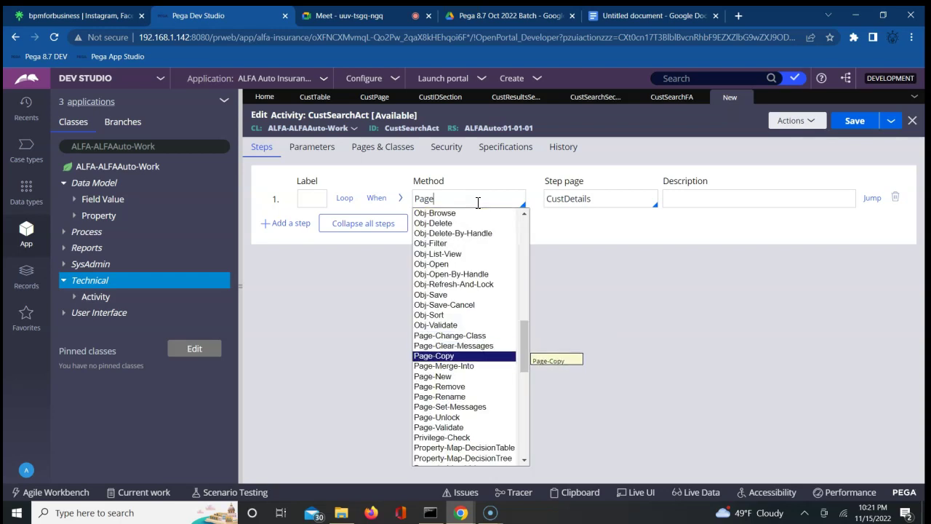
pyautogui.press('Return')
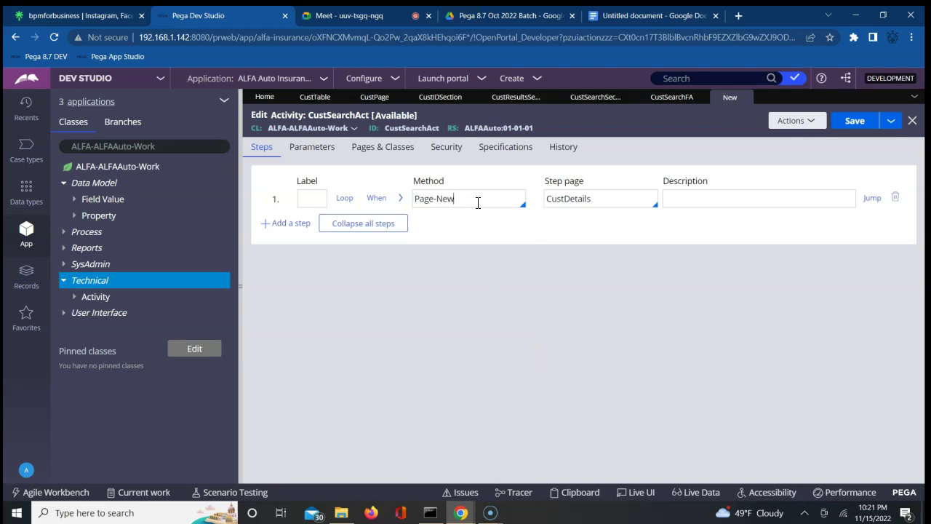
# Register the CustDetails page with class ALFA-Data-CustTable in the activity's pages and classes, and return to its steps
pyautogui.click(568, 203)
pyautogui.doubleClick(569, 204)
pyautogui.hotkey('ctrl', 'c')
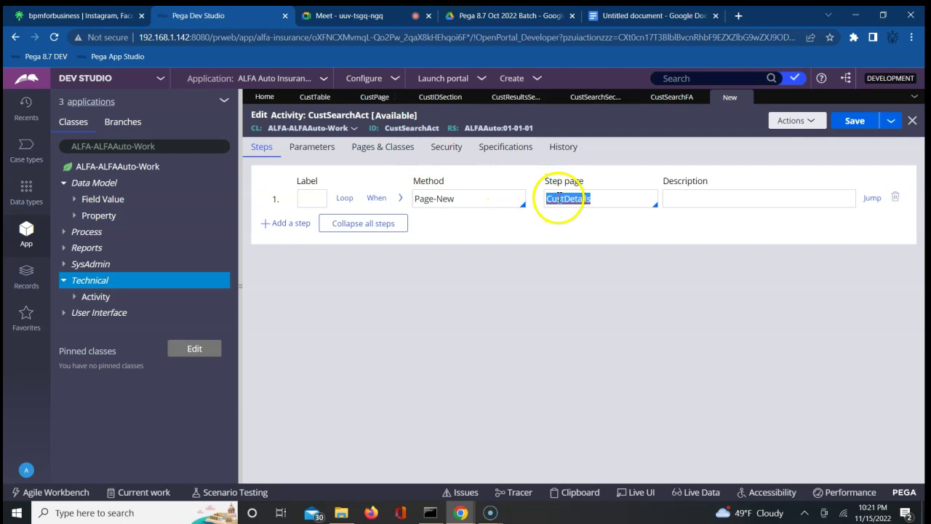
pyautogui.click(383, 148)
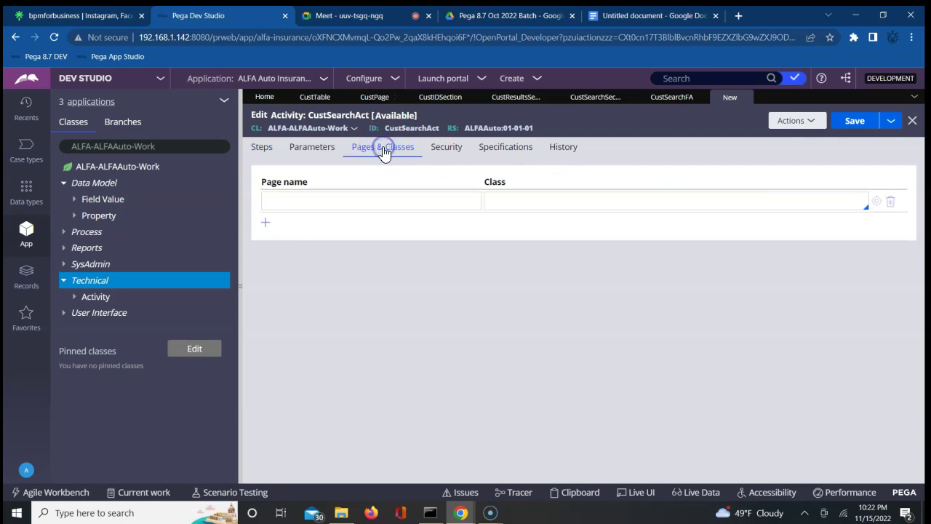
pyautogui.click(355, 203)
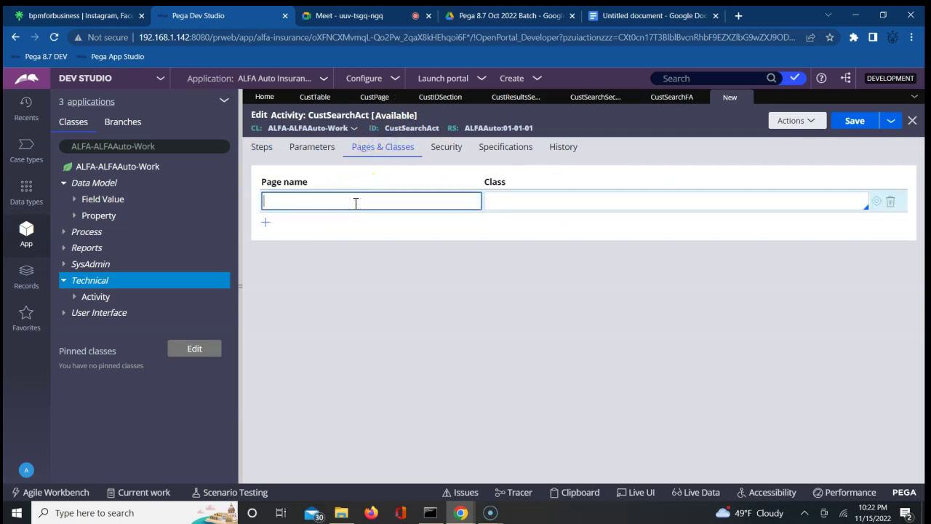
pyautogui.hotkey('ctrl', 'v')
pyautogui.click(530, 197)
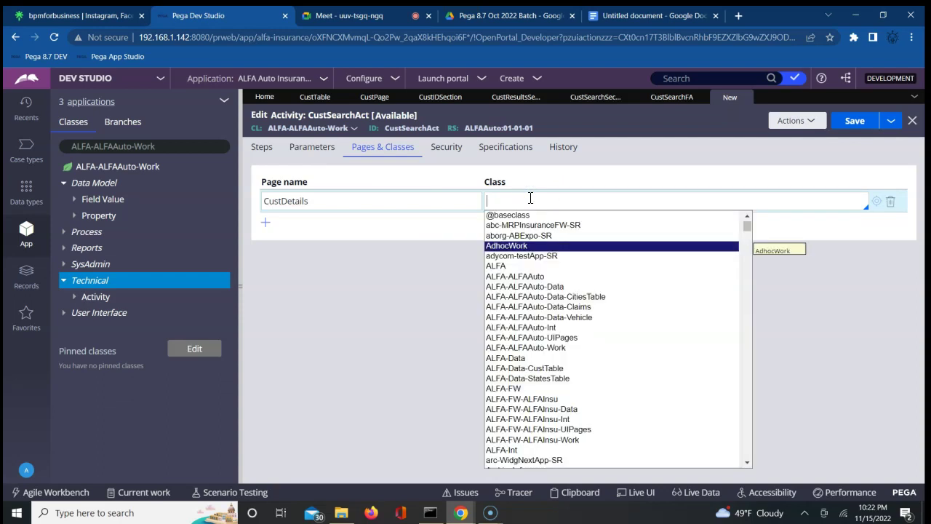
pyautogui.press('Down')
pyautogui.press('Down')
pyautogui.press('Down')
pyautogui.press('Down')
pyautogui.press('Down')
pyautogui.press('Down')
pyautogui.press('Down')
pyautogui.press('Down')
pyautogui.press('Down')
pyautogui.press('Down')
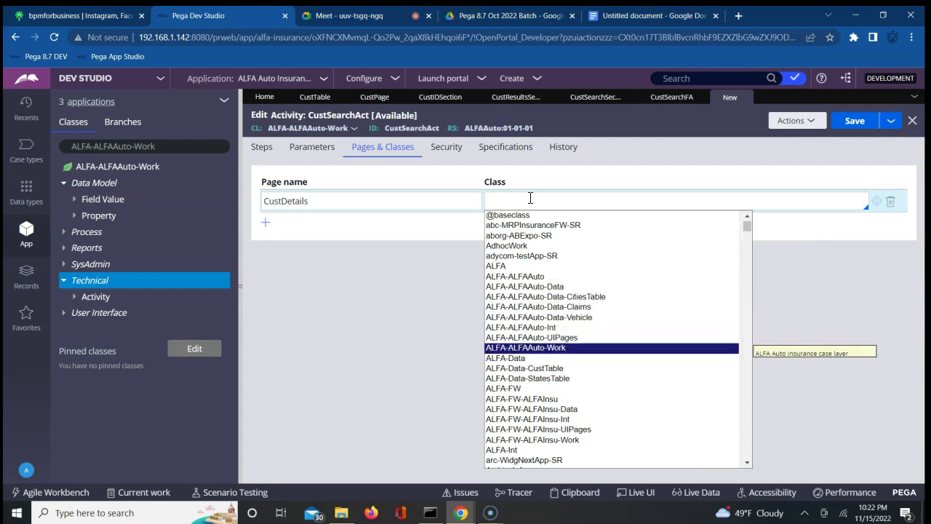
pyautogui.press('Down')
pyautogui.press('Down')
pyautogui.press('Return')
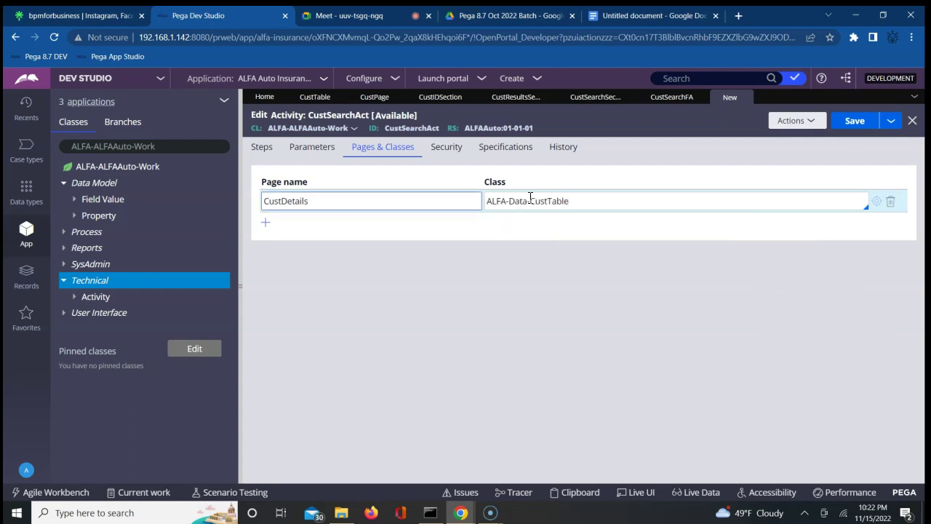
pyautogui.click(256, 154)
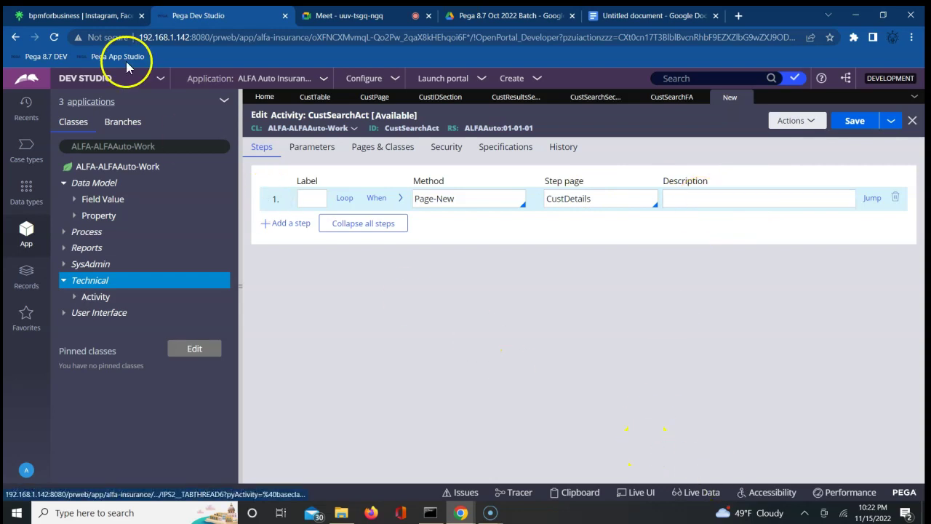
# Open the WhatsApp Group link on the bpmforbusiness Linktree page and select the invite page's address
pyautogui.click(96, 21)
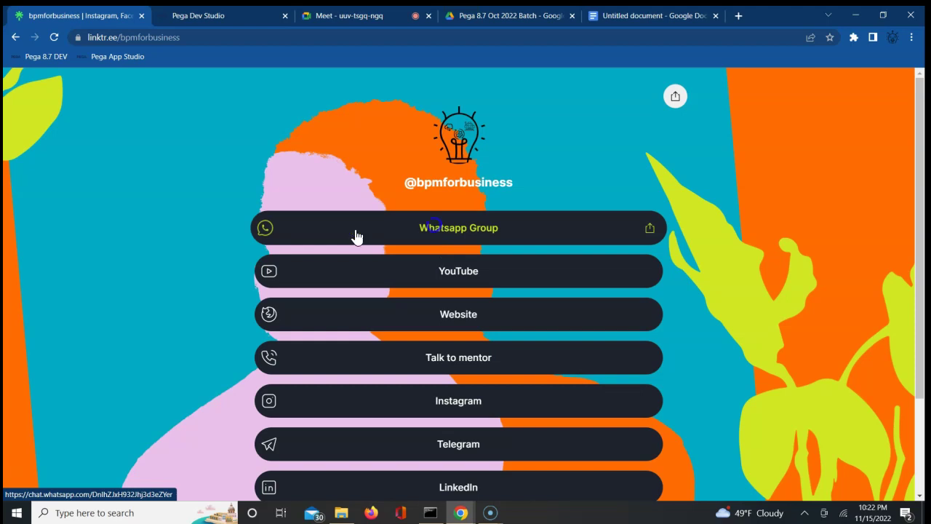
pyautogui.click(427, 229)
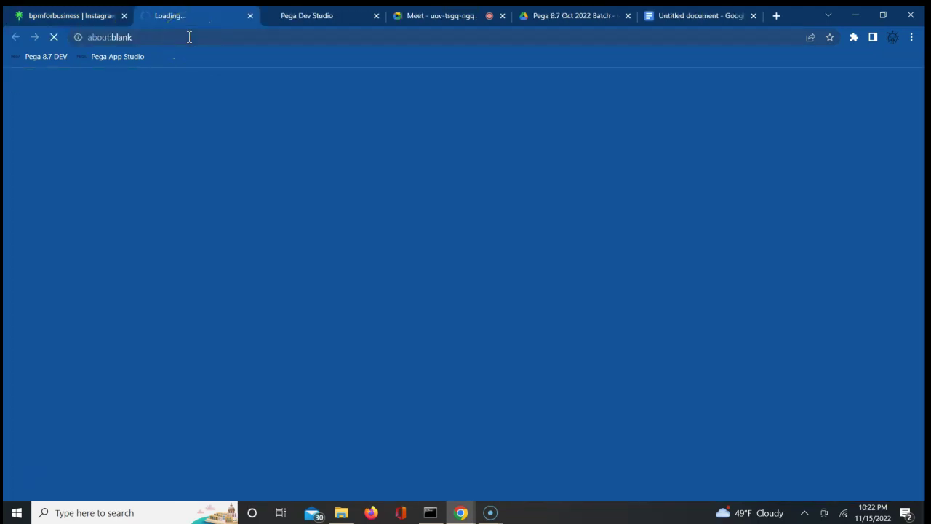
pyautogui.click(195, 39)
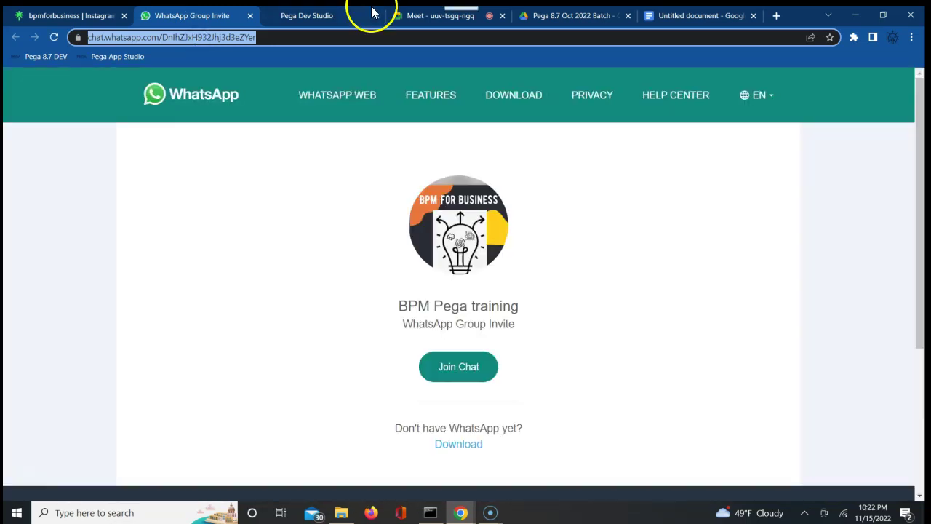
# Switch to the Google Meet call and open its in-call messages
pyautogui.click(431, 16)
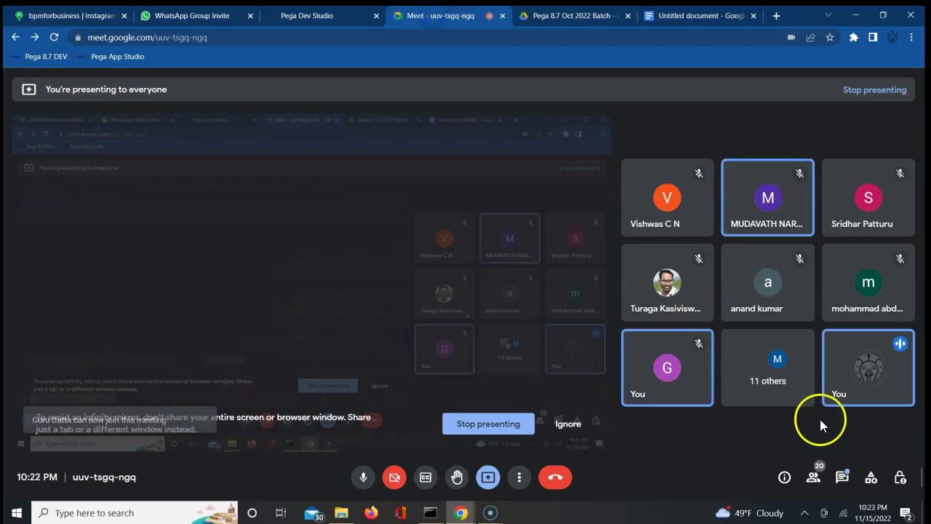
pyautogui.click(811, 476)
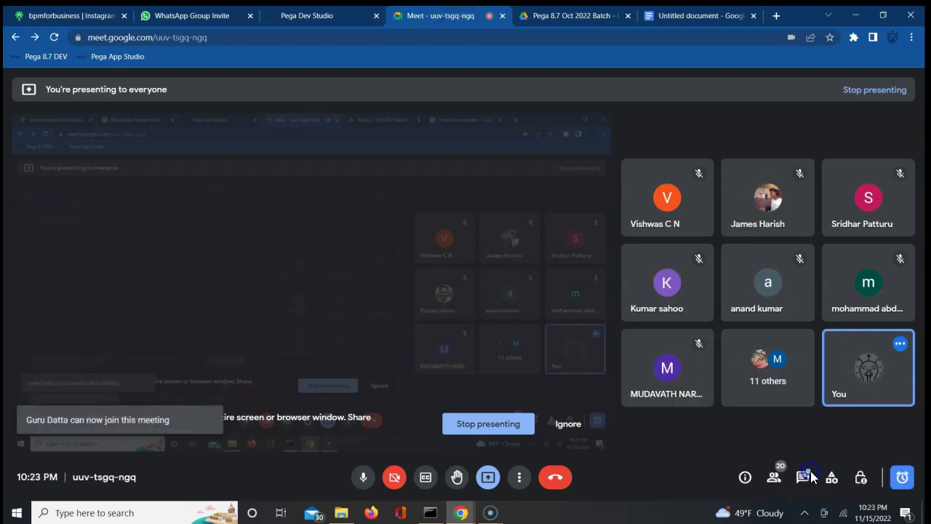
pyautogui.click(804, 477)
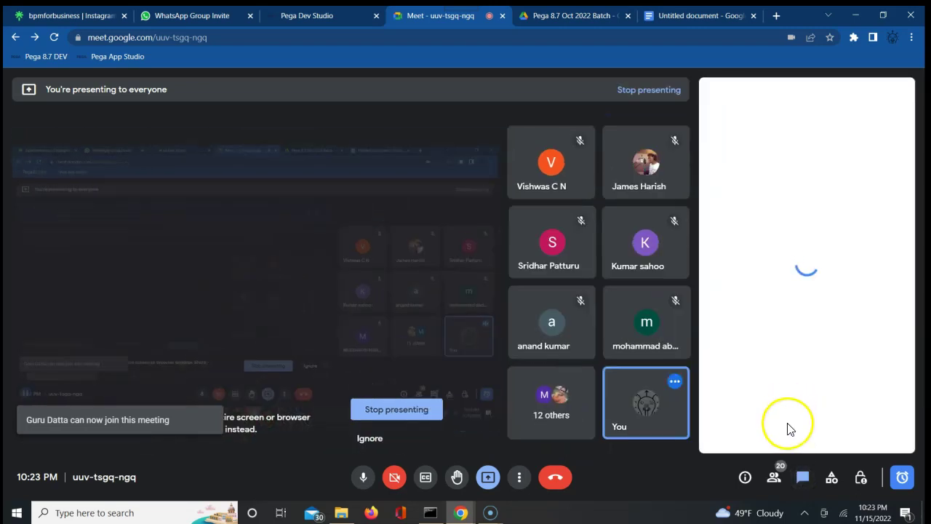
pyautogui.click(784, 426)
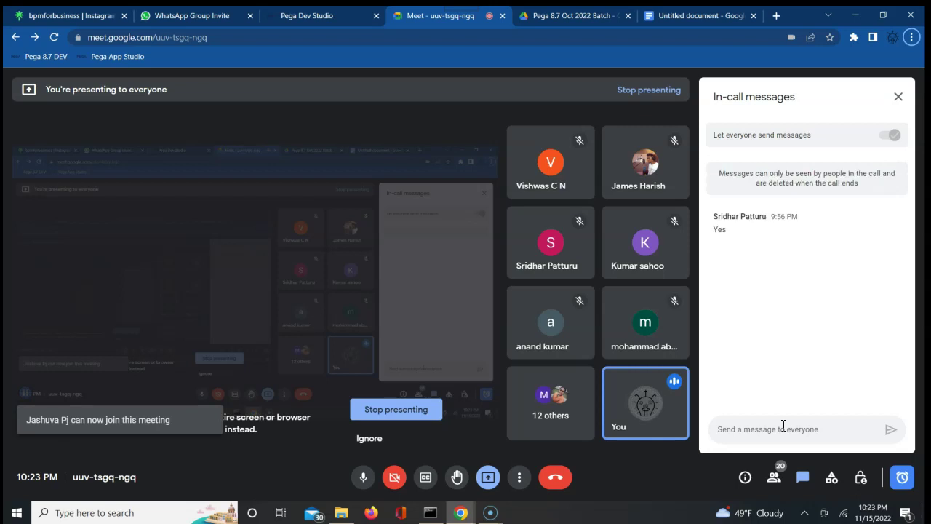
pyautogui.click(775, 428)
pyautogui.hotkey('ctrl', 'v')
pyautogui.press('BackSpace')
pyautogui.press('BackSpace')
pyautogui.press('BackSpace')
pyautogui.press('BackSpace')
pyautogui.press('BackSpace')
pyautogui.press('BackSpace')
pyautogui.press('BackSpace')
pyautogui.press('BackSpace')
pyautogui.press('BackSpace')
pyautogui.press('BackSpace')
pyautogui.press('BackSpace')
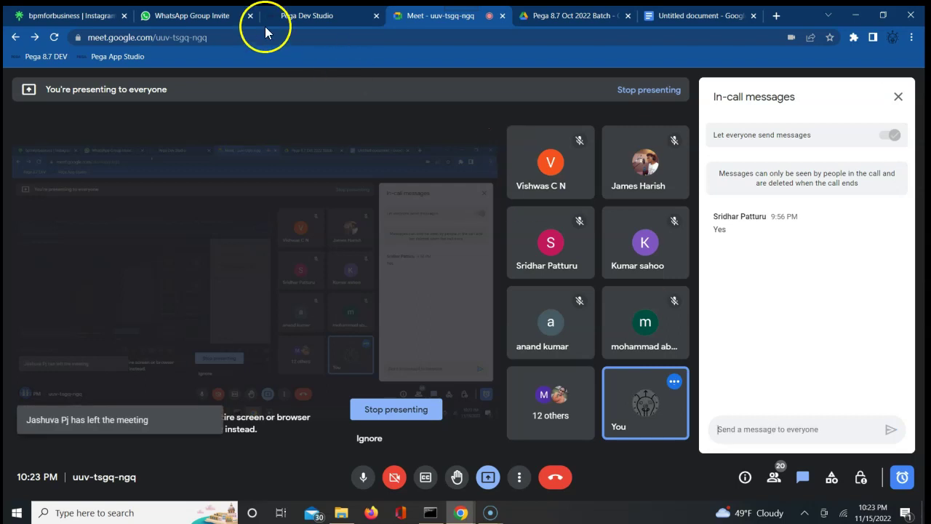
# Copy the WhatsApp group invite link from its page and send it to everyone in the Google Meet chat
pyautogui.click(213, 16)
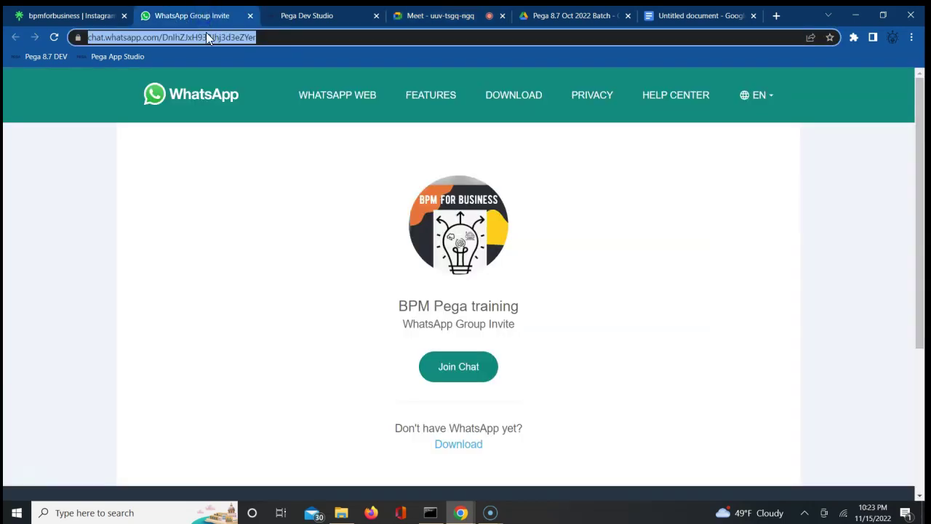
pyautogui.click(328, 16)
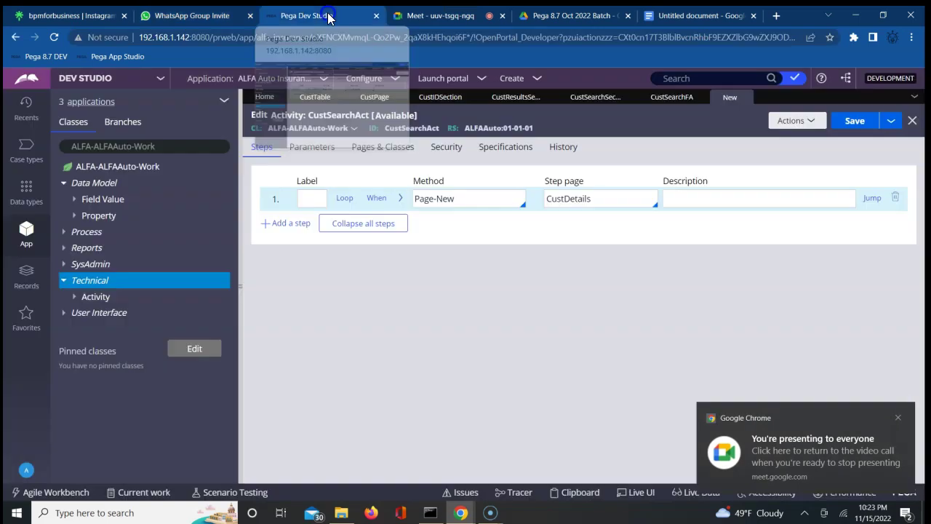
pyautogui.click(428, 16)
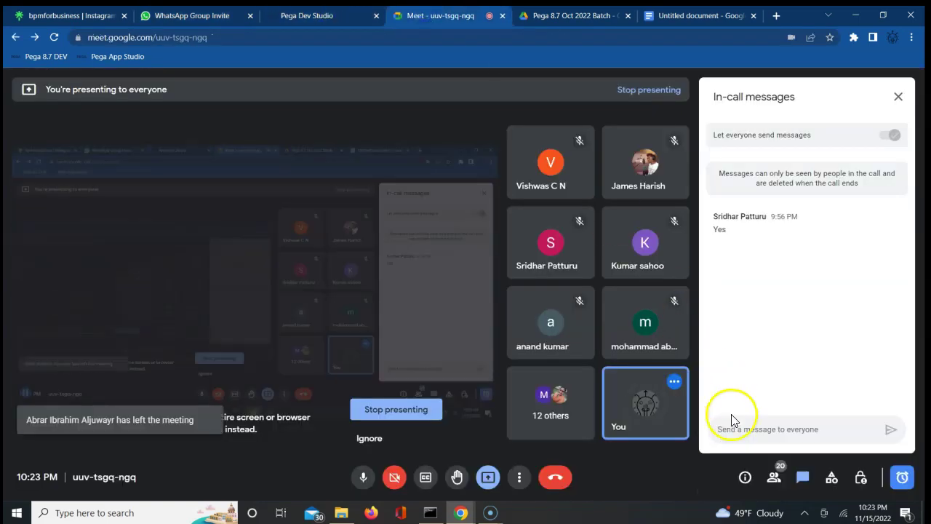
pyautogui.hotkey('ctrl', 'v')
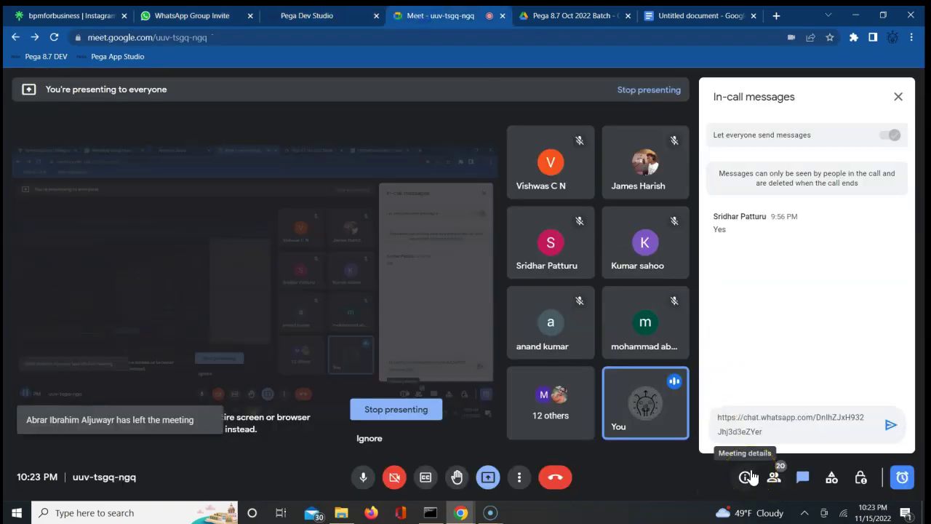
pyautogui.press('Return')
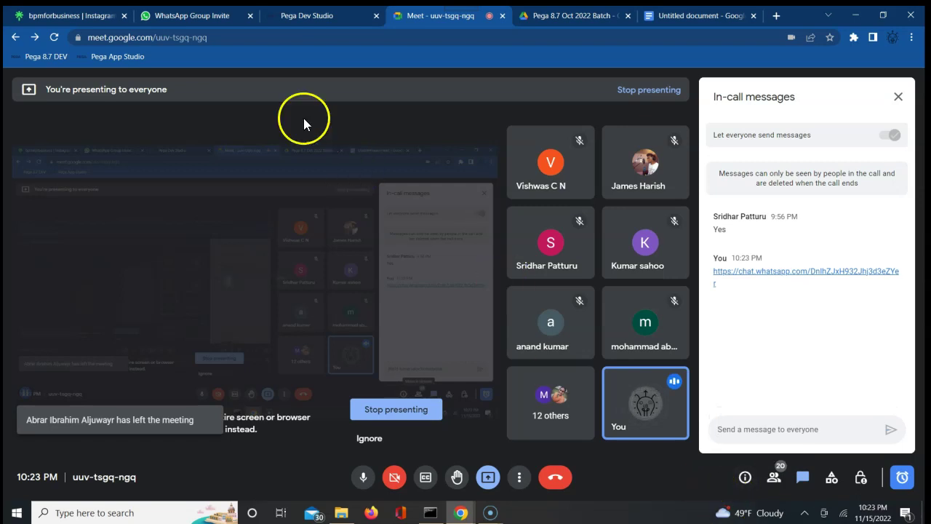
# Switch back to Pega Dev Studio and add a second step to the activity using the Obj-Open method
pyautogui.click(303, 18)
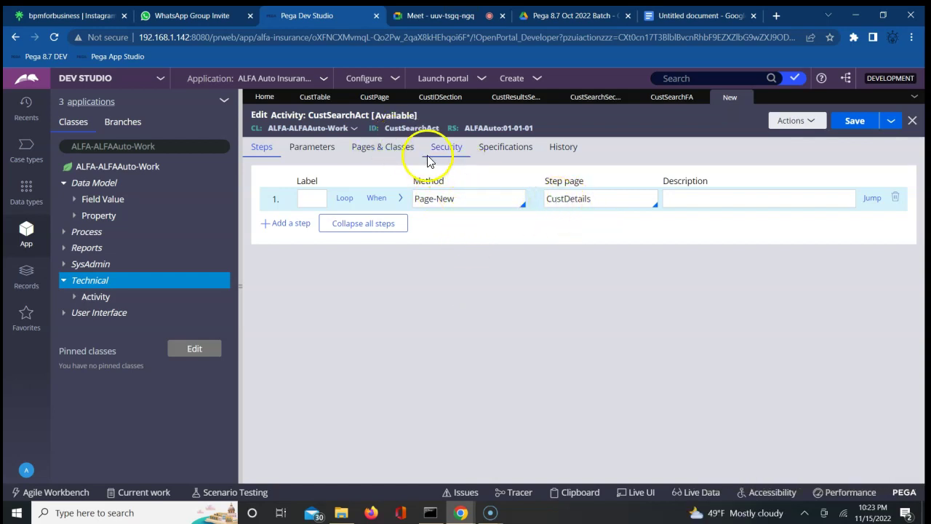
pyautogui.click(290, 225)
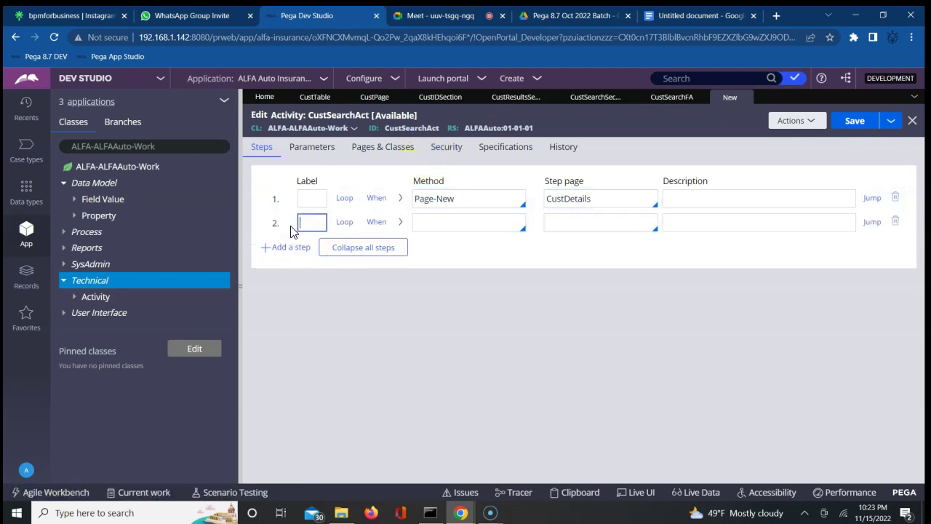
pyautogui.click(428, 230)
pyautogui.write('Obj-')
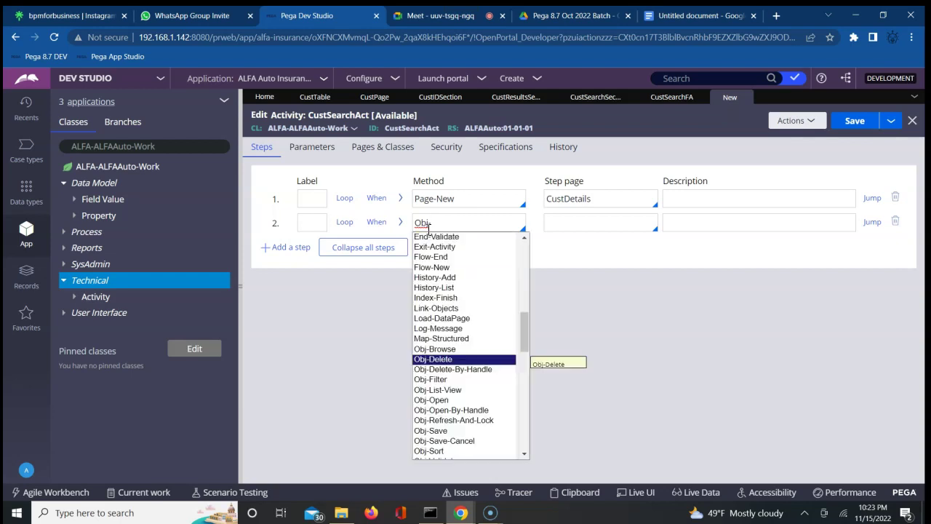
pyautogui.press('Down')
pyautogui.press('Down')
pyautogui.press('Down')
pyautogui.press('Down')
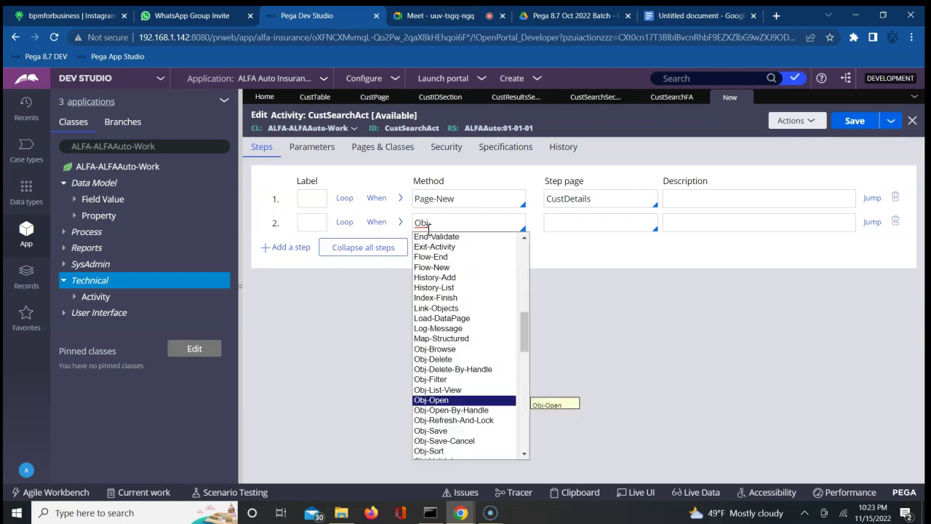
pyautogui.press('Return')
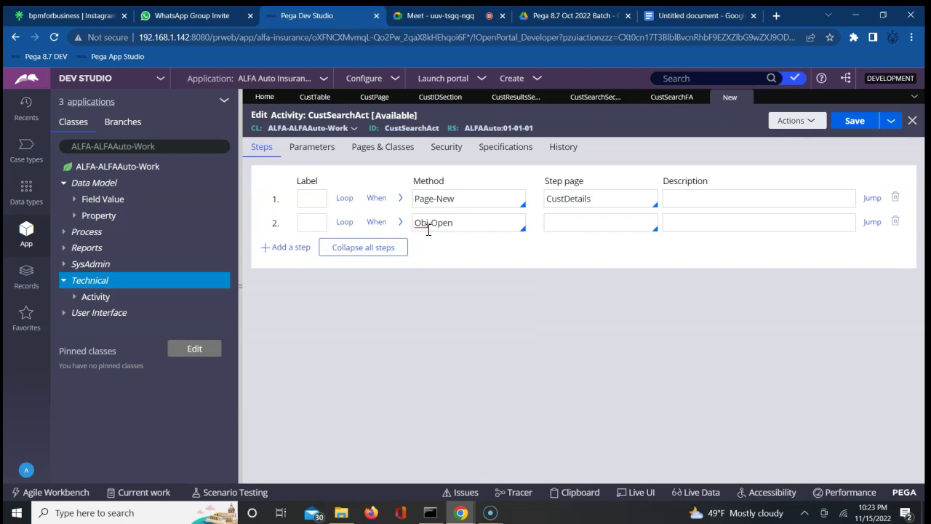
# Set the Obj-Open step's page to CustDetails and expand its method parameters
pyautogui.click(557, 226)
pyautogui.click(557, 226)
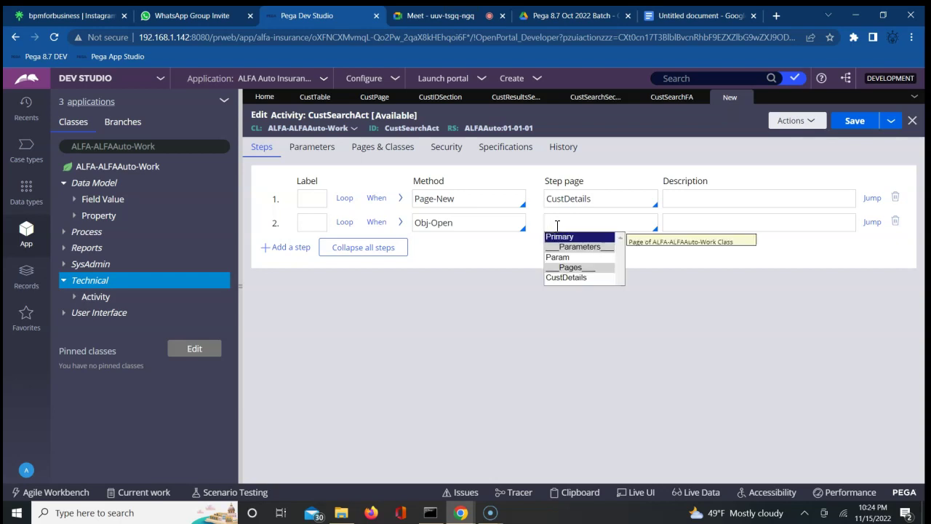
pyautogui.press('Down')
pyautogui.press('Down')
pyautogui.press('Return')
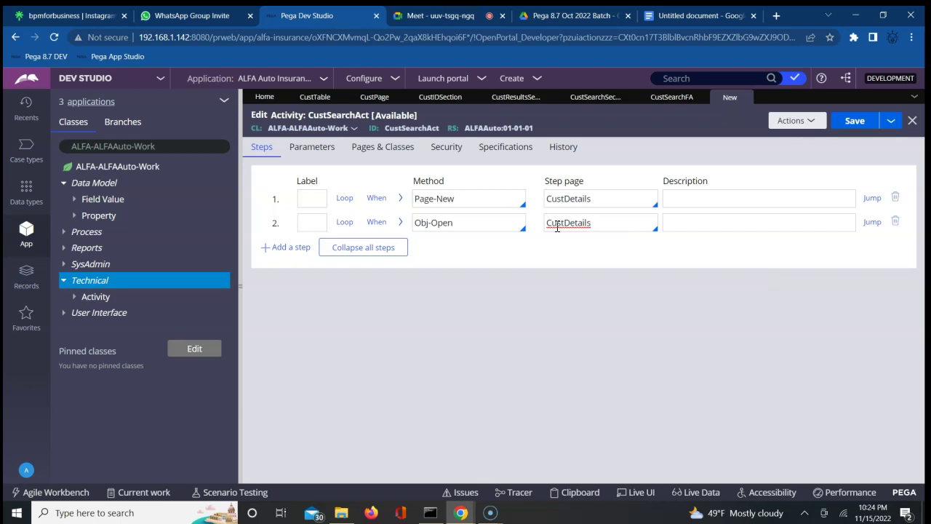
pyautogui.click(400, 223)
pyautogui.click(400, 223)
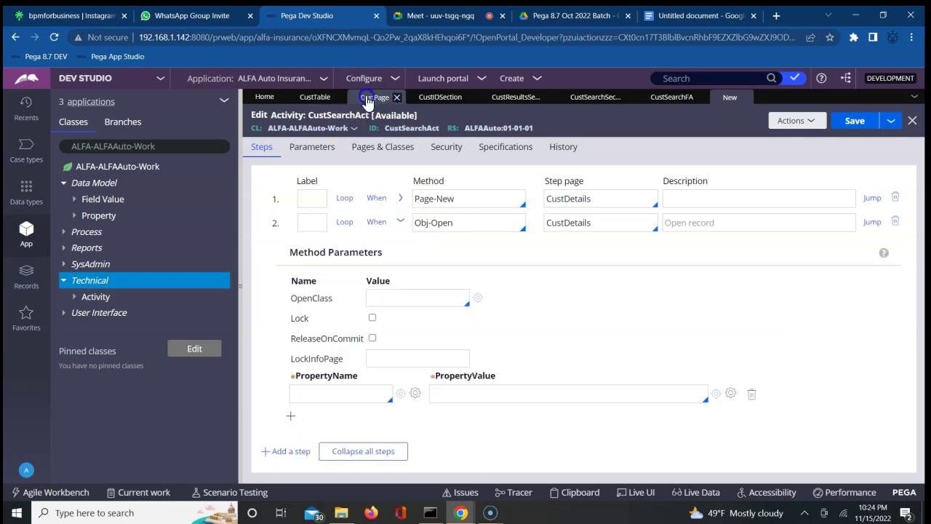
# Review the CustPage property, the CustTable records and the CustIDSection layout, returning to the CustSearchAct activity
pyautogui.click(369, 98)
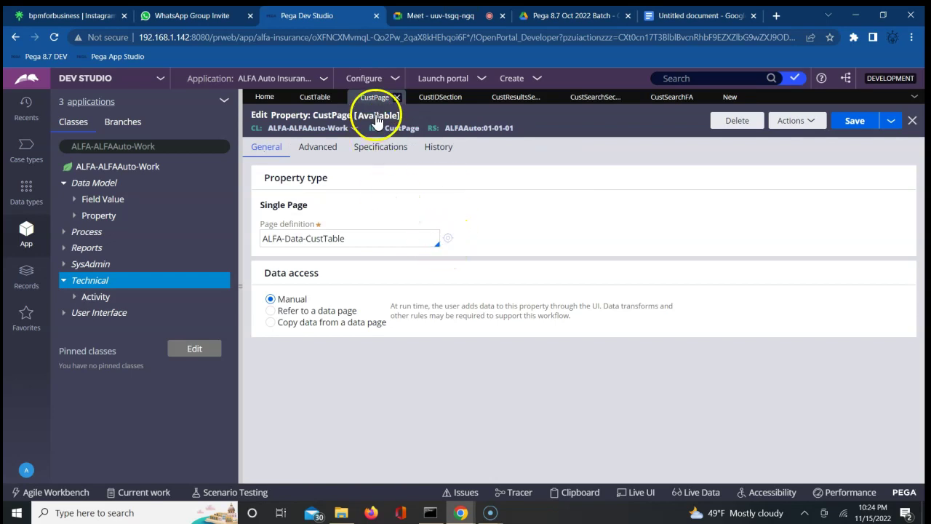
pyautogui.click(315, 98)
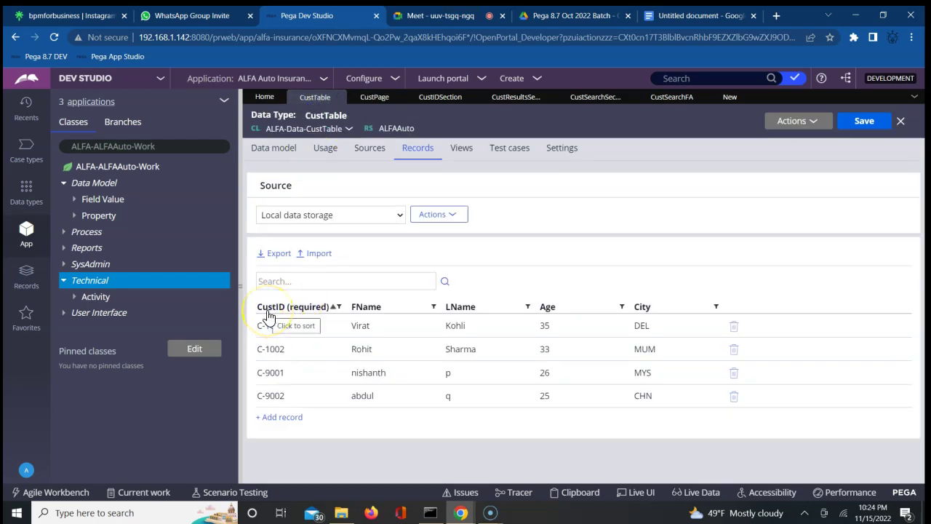
pyautogui.click(322, 293)
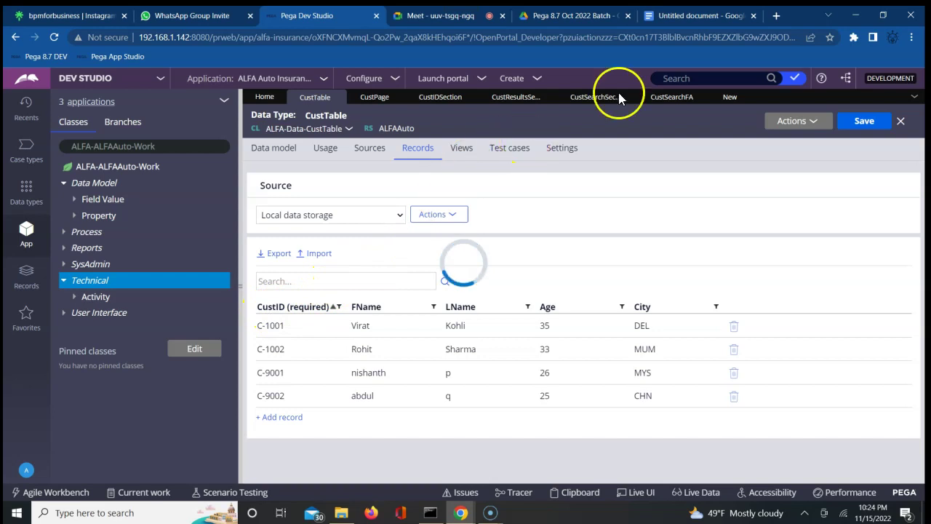
pyautogui.click(731, 97)
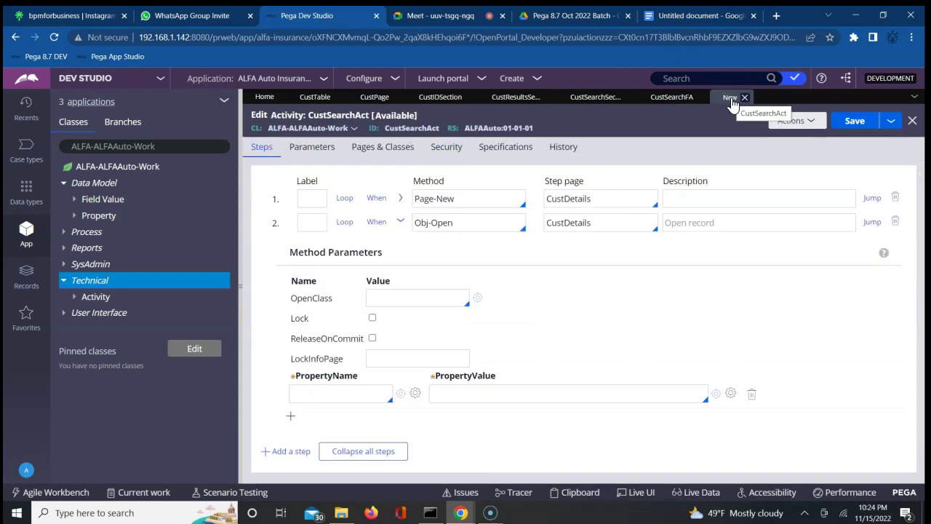
pyautogui.click(432, 98)
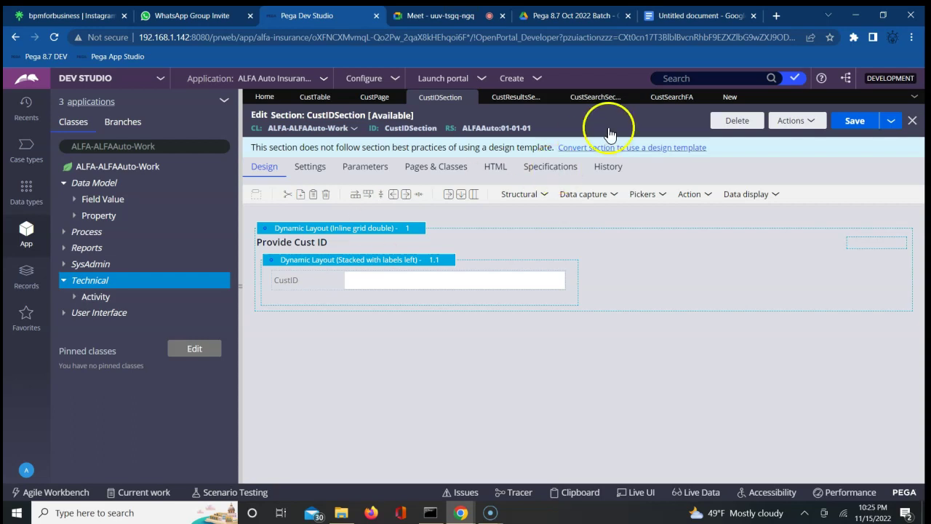
pyautogui.click(724, 97)
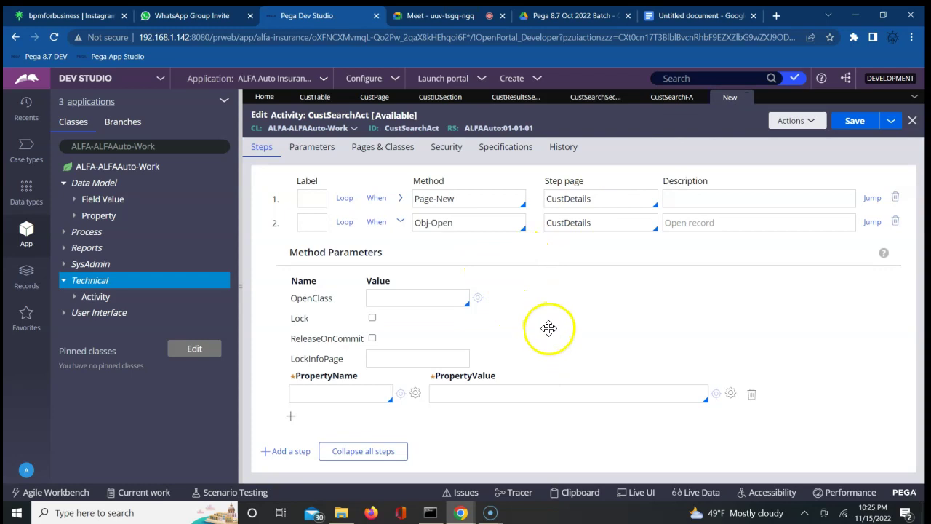
# Set the Obj-Open step's OpenClass parameter to ALFA-Data-CustTable
pyautogui.click(415, 309)
pyautogui.click(415, 297)
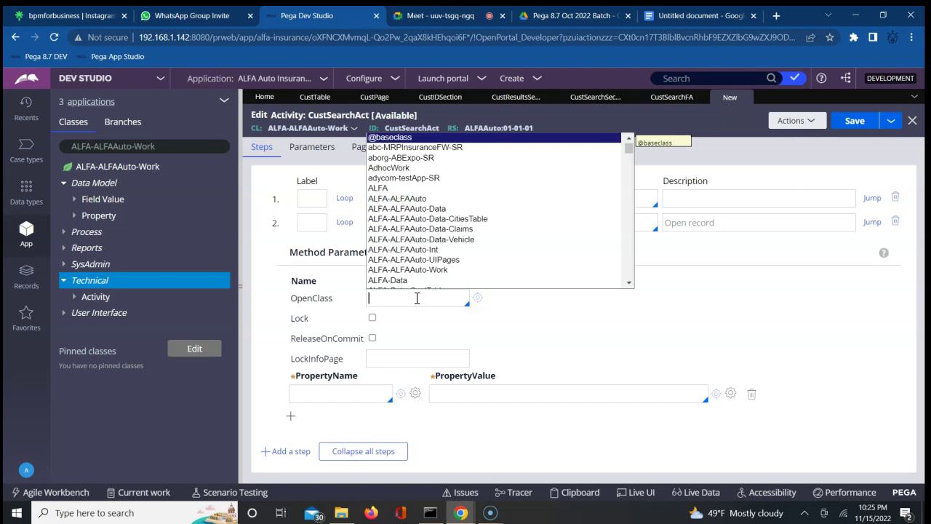
pyautogui.press('Down')
pyautogui.press('Down')
pyautogui.press('Down')
pyautogui.press('Down')
pyautogui.click(416, 297)
pyautogui.press('Down')
pyautogui.press('Down')
pyautogui.press('Down')
pyautogui.press('Down')
pyautogui.press('Down')
pyautogui.press('Down')
pyautogui.press('Down')
pyautogui.press('Down')
pyautogui.press('Down')
pyautogui.press('Down')
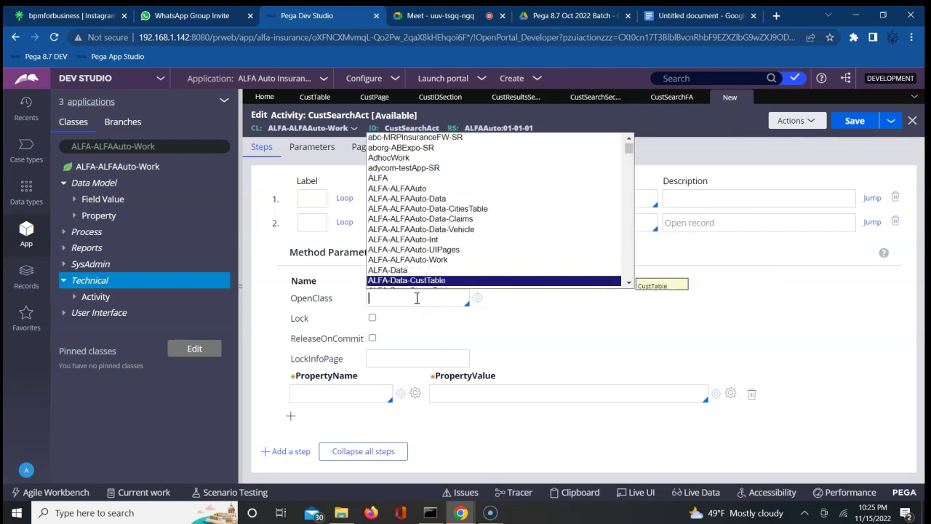
pyautogui.press('Return')
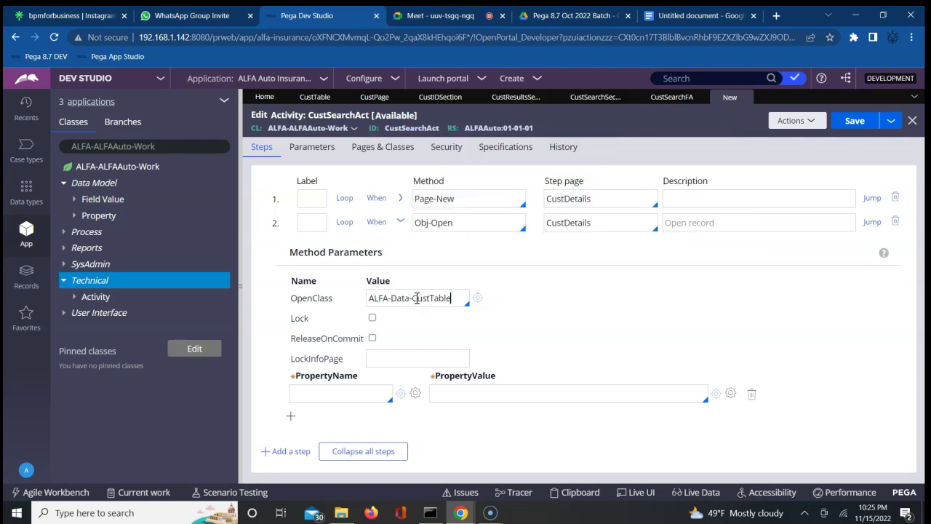
pyautogui.click(401, 223)
pyautogui.click(401, 223)
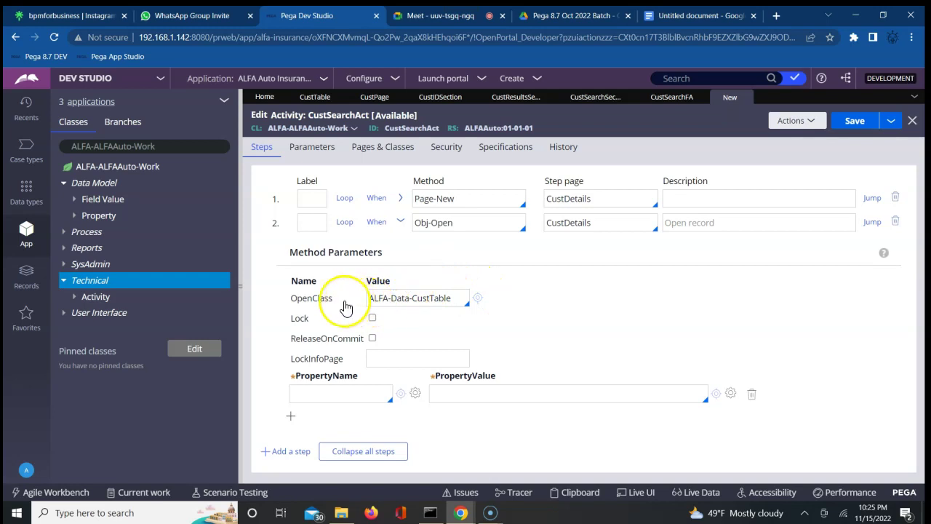
pyautogui.click(323, 298)
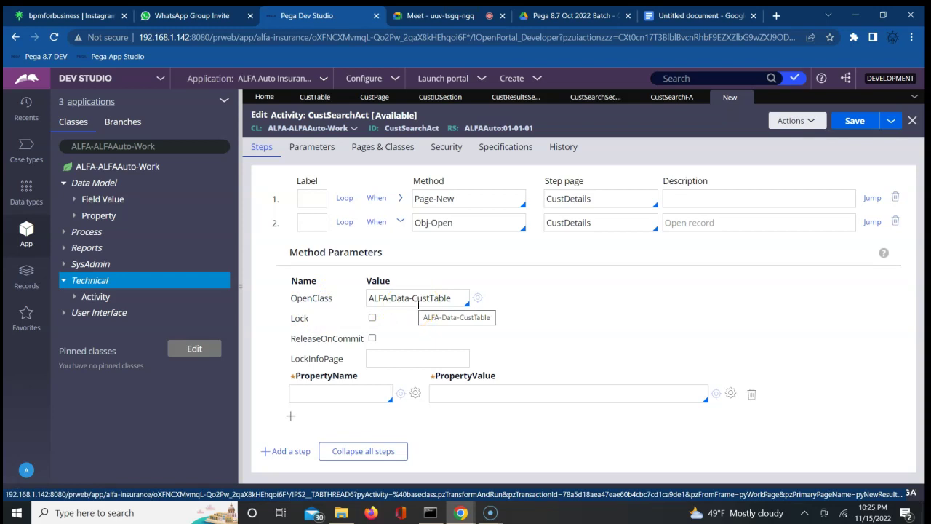
pyautogui.click(460, 298)
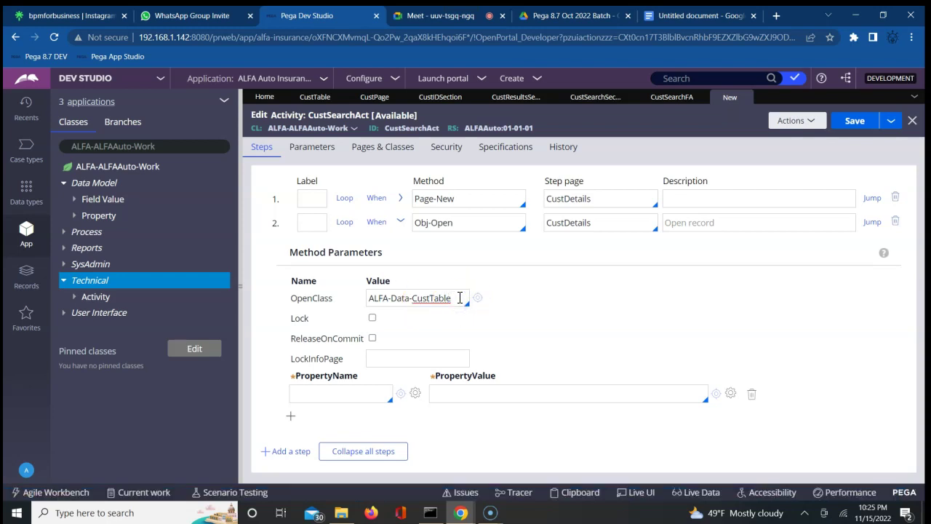
pyautogui.click(391, 300)
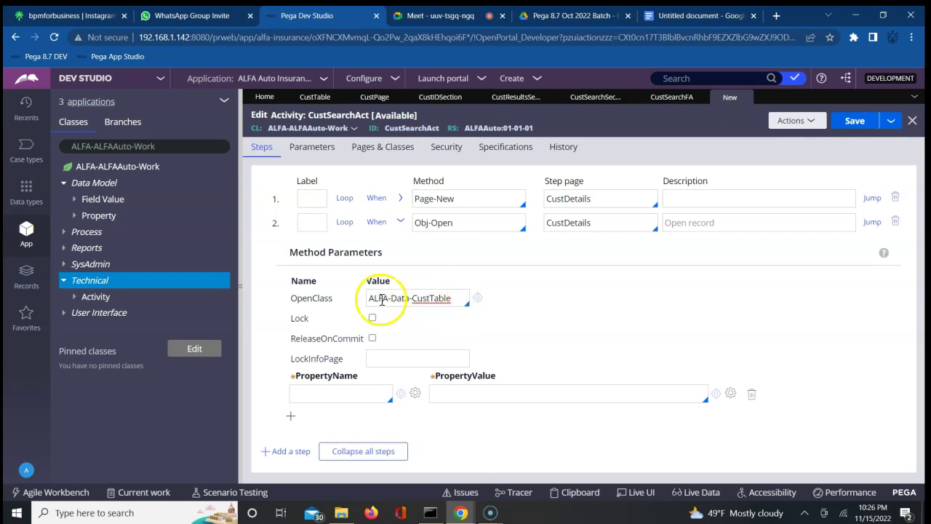
# Set the Obj-Open step's PropertyName to .CustID
pyautogui.click(454, 393)
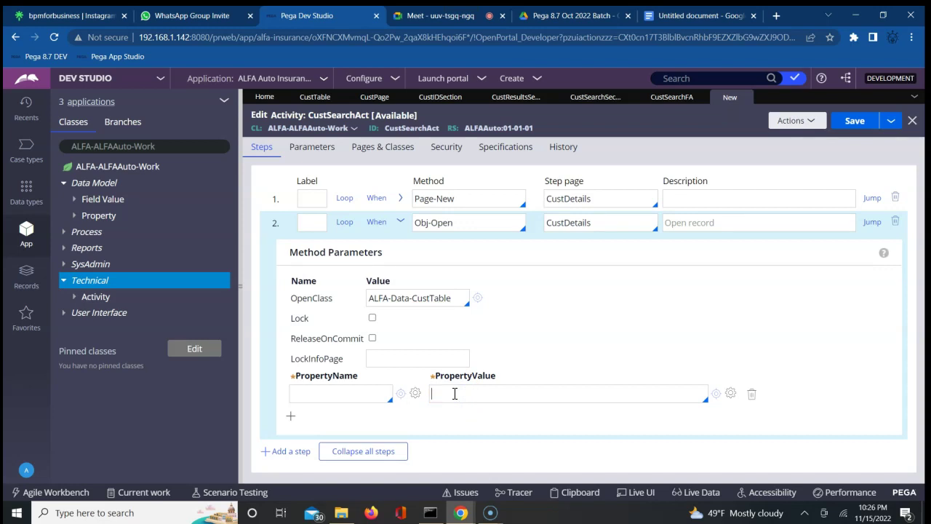
pyautogui.click(376, 387)
pyautogui.click(349, 396)
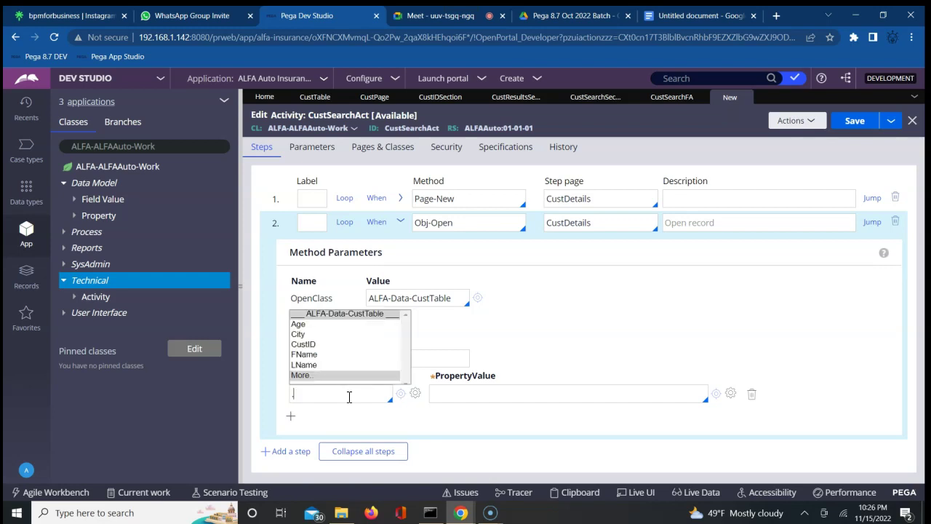
pyautogui.press('Down')
pyautogui.press('Down')
pyautogui.press('Down')
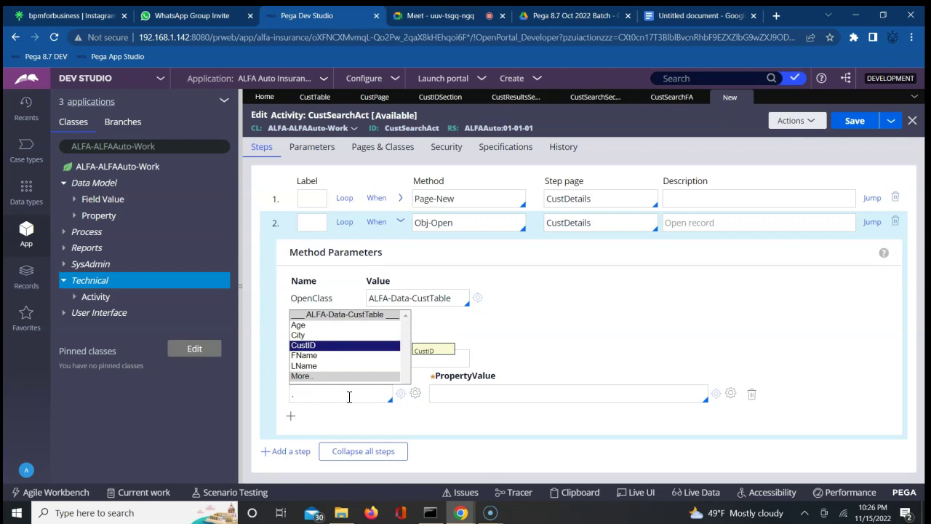
pyautogui.press('Return')
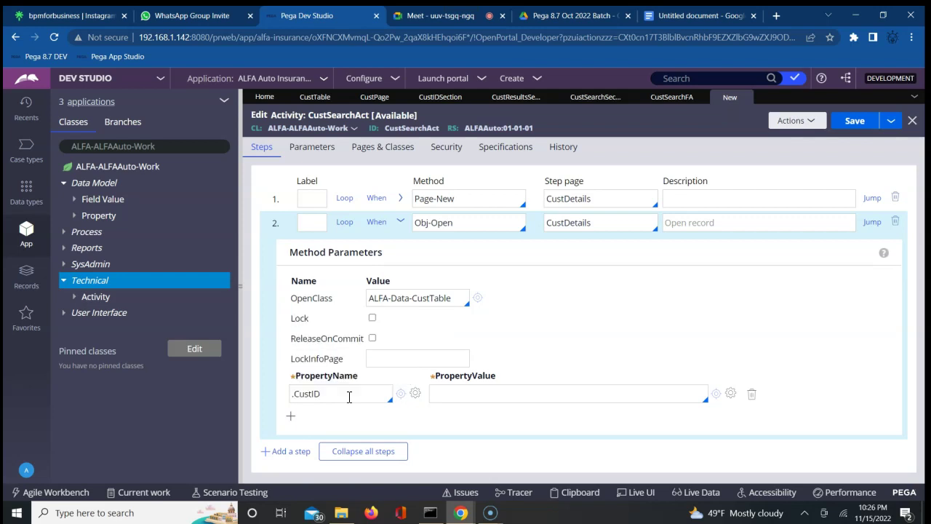
# Set the PropertyValue for the CustID key to Primary.CustPage.CustID
pyautogui.click(460, 395)
pyautogui.write('Primary.')
pyautogui.press('Down')
pyautogui.press('Down')
pyautogui.press('Down')
pyautogui.press('Down')
pyautogui.press('Down')
pyautogui.press('Return')
pyautogui.write('.')
pyautogui.press('Down')
pyautogui.press('Down')
pyautogui.press('Down')
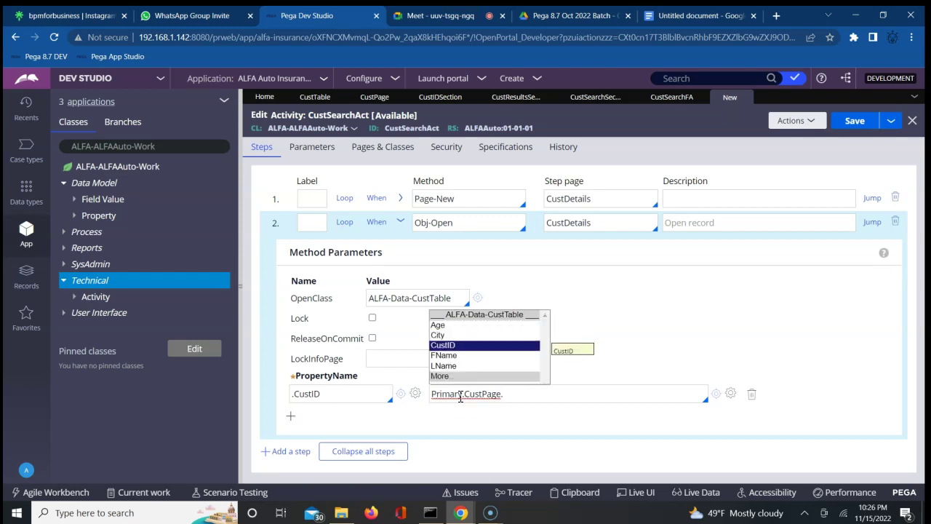
pyautogui.press('Return')
pyautogui.click(462, 400)
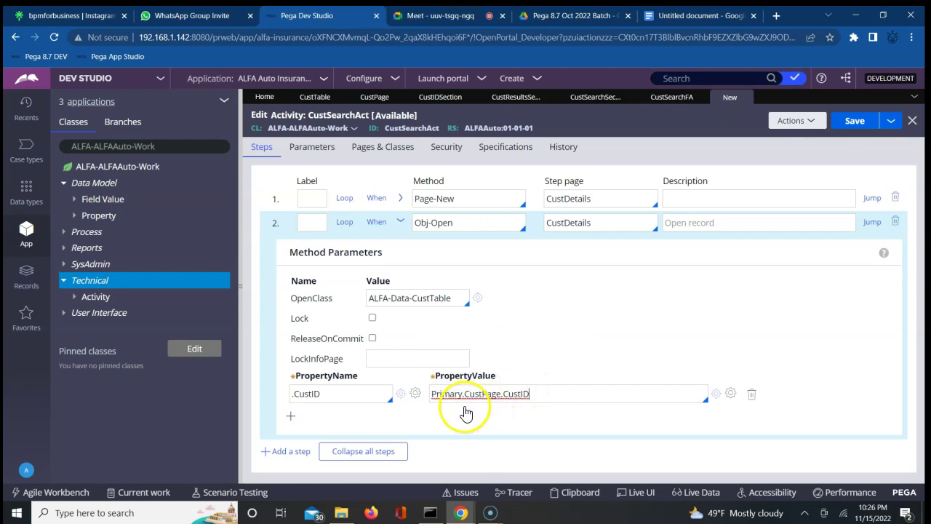
# Compare each part of the CustID property value with the CustPage property and CustIDSection, returning to the activity's steps
pyautogui.doubleClick(443, 395)
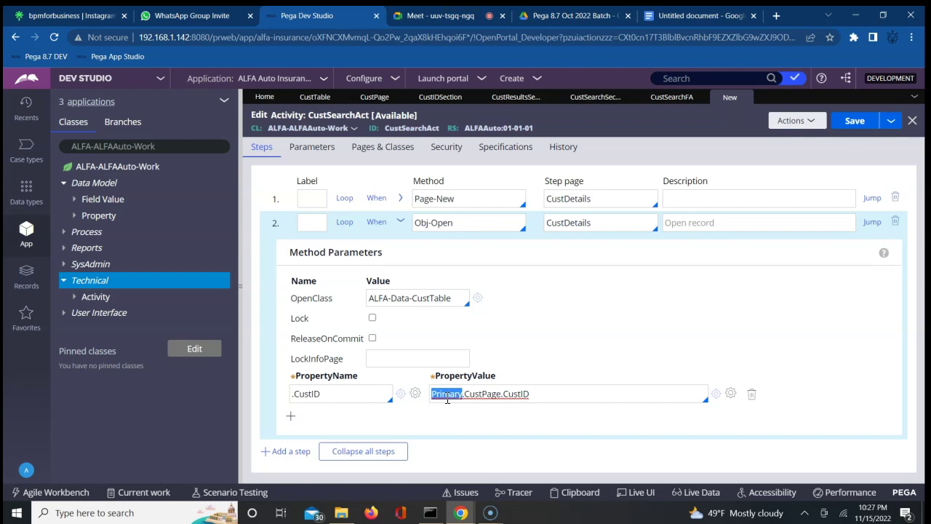
pyautogui.doubleClick(480, 395)
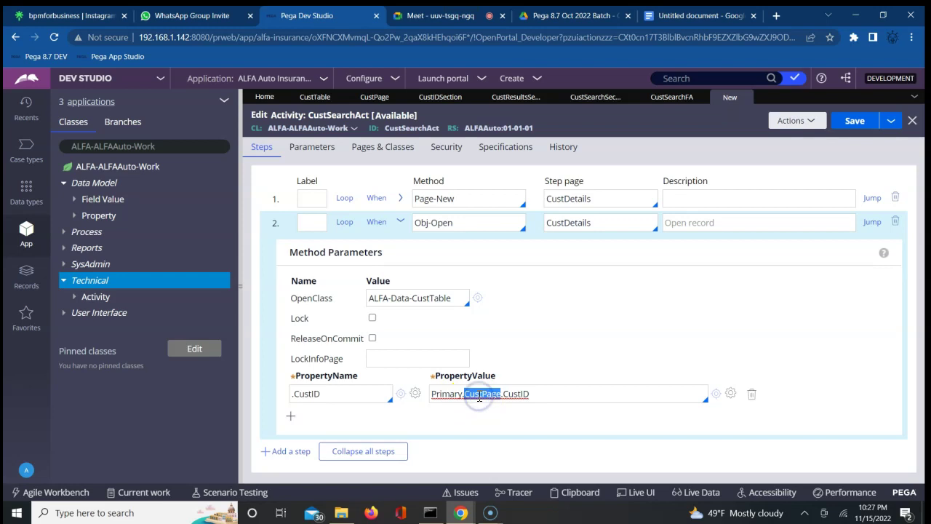
pyautogui.click(373, 99)
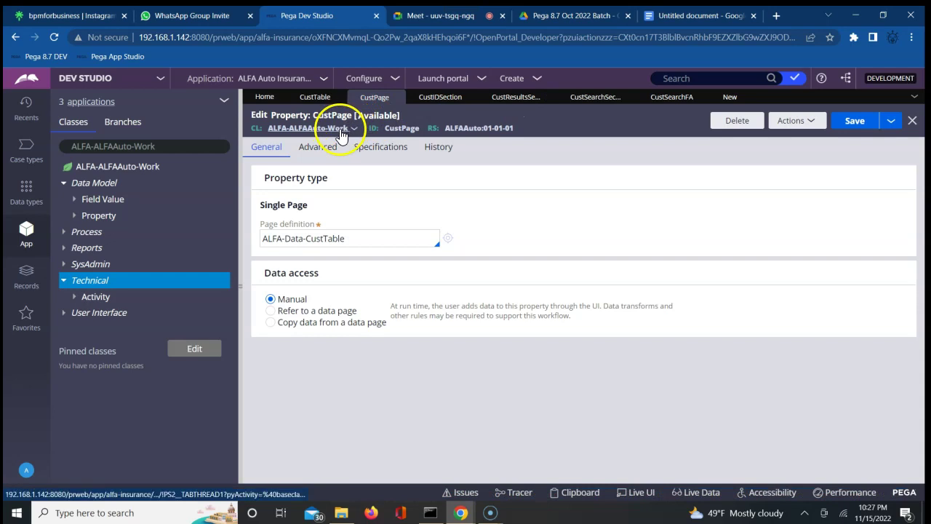
pyautogui.click(728, 100)
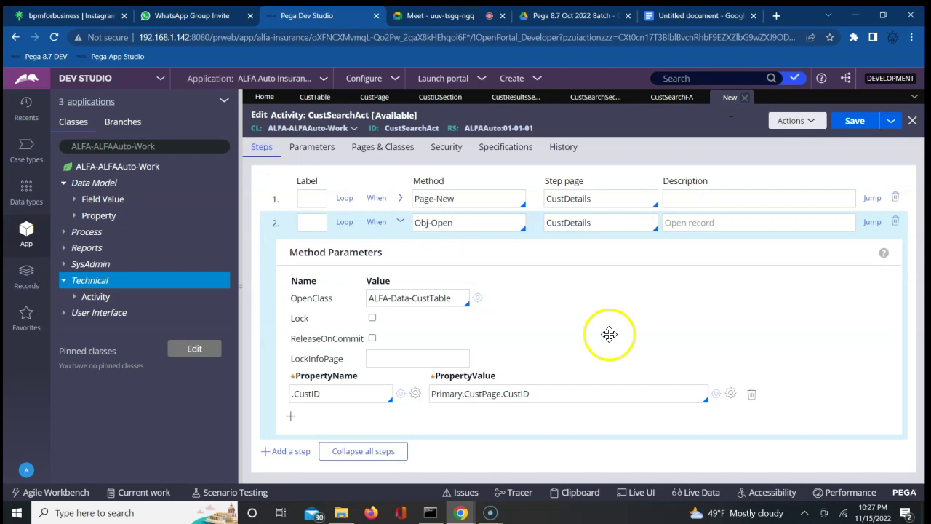
pyautogui.click(546, 393)
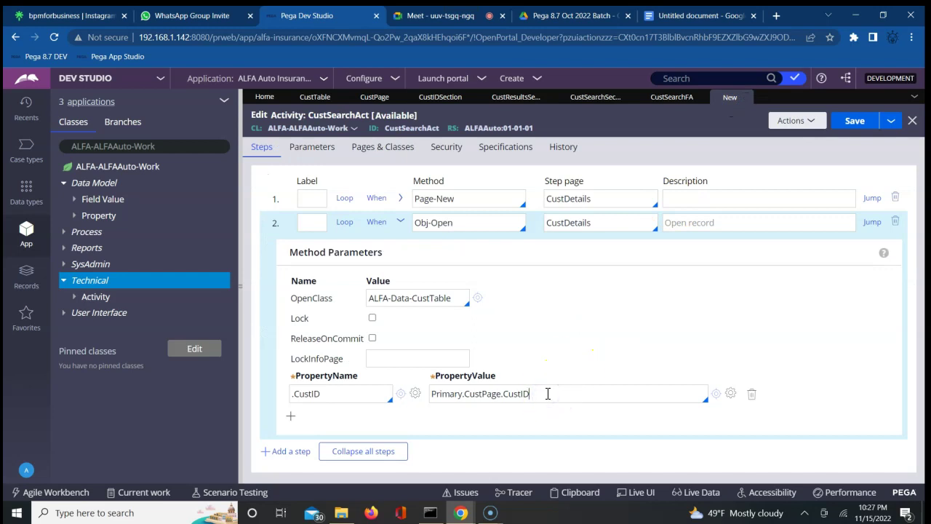
pyautogui.click(426, 102)
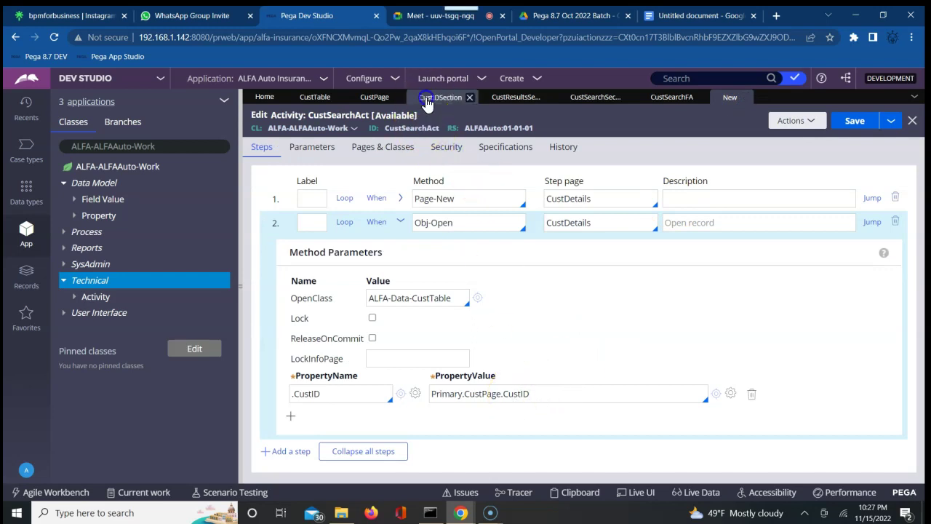
pyautogui.click(728, 99)
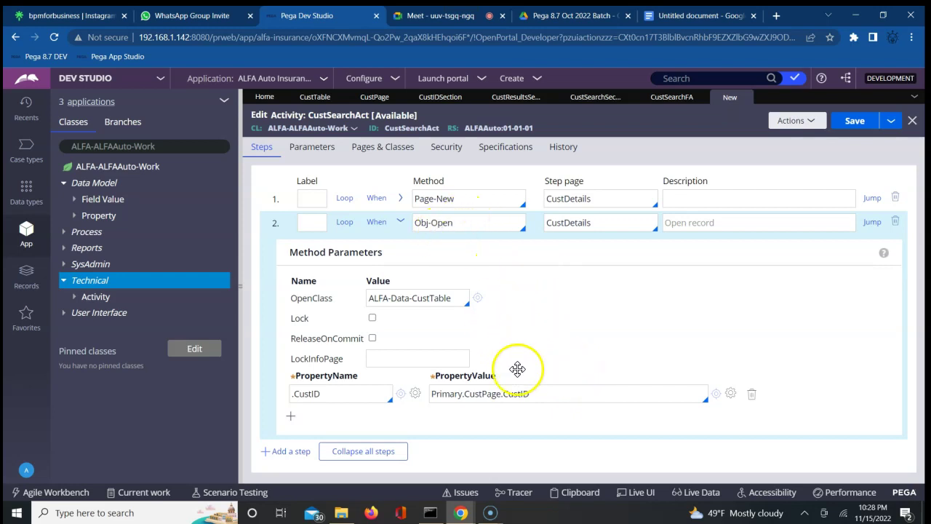
pyautogui.click(514, 400)
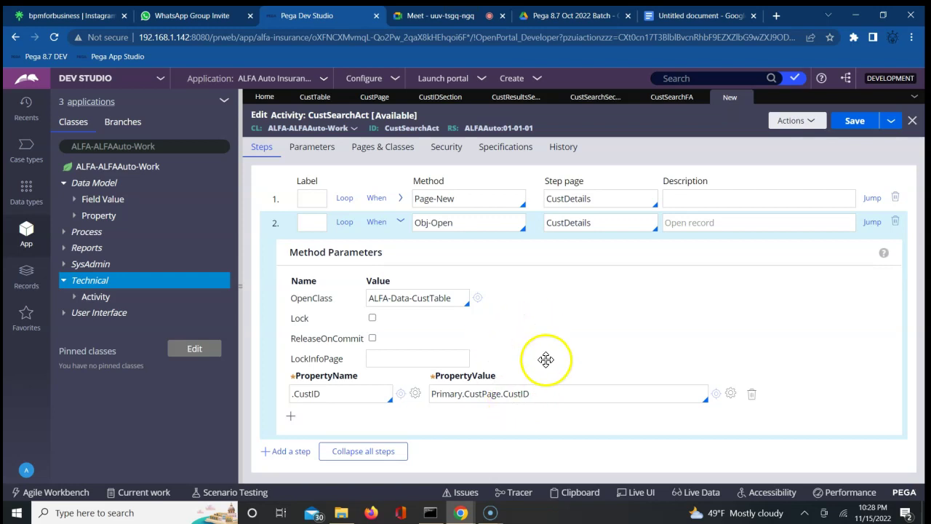
# Save the CustSearchAct activity and check the remaining call time in Google Meet, returning to Dev Studio
pyautogui.click(857, 123)
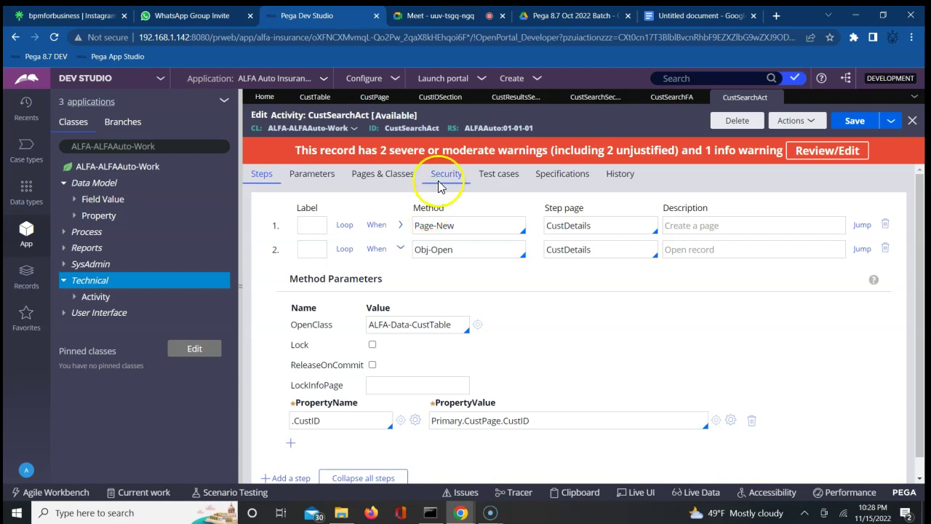
pyautogui.click(420, 21)
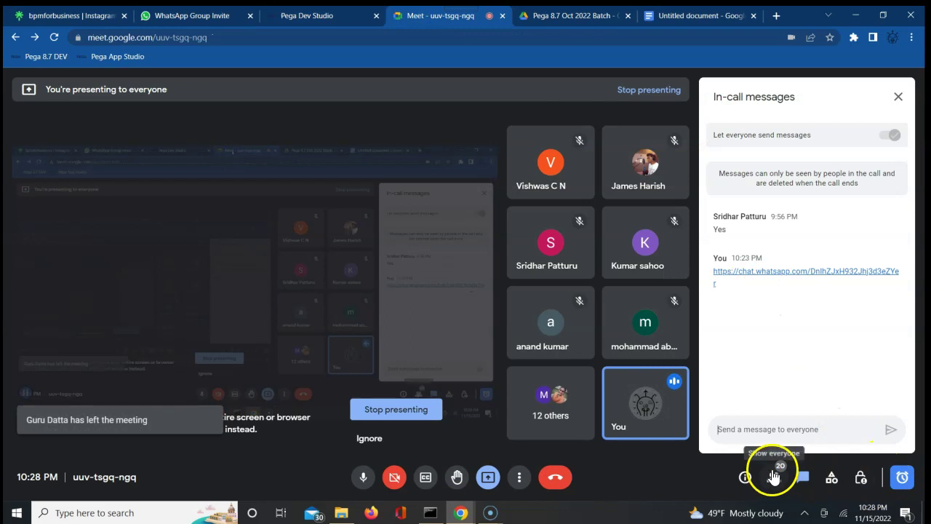
pyautogui.click(893, 474)
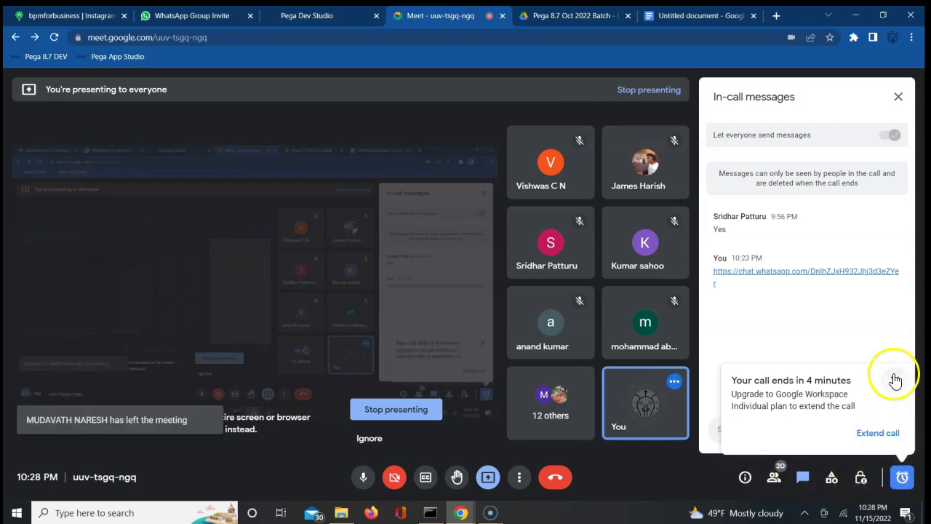
pyautogui.click(297, 27)
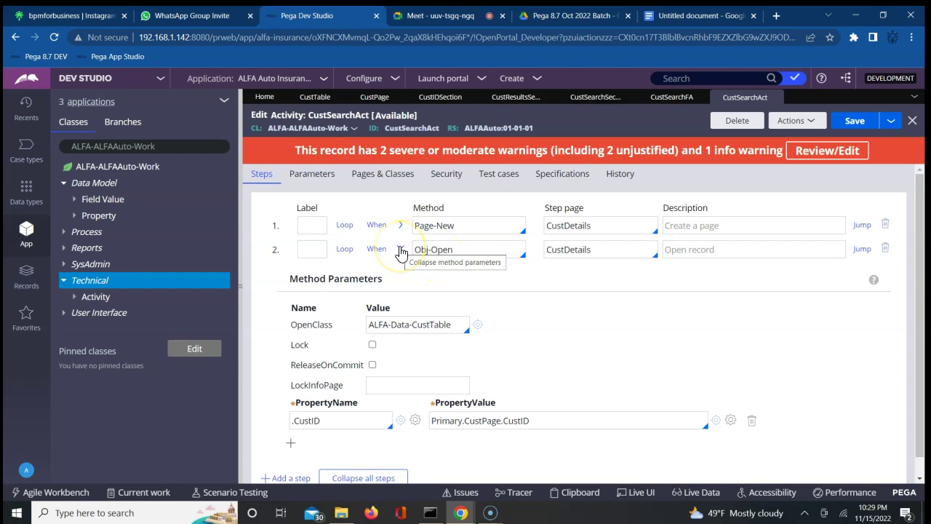
# Review the Obj-Open step's step page, OpenClass and CustID property value, and collapse its method parameters
pyautogui.doubleClick(562, 252)
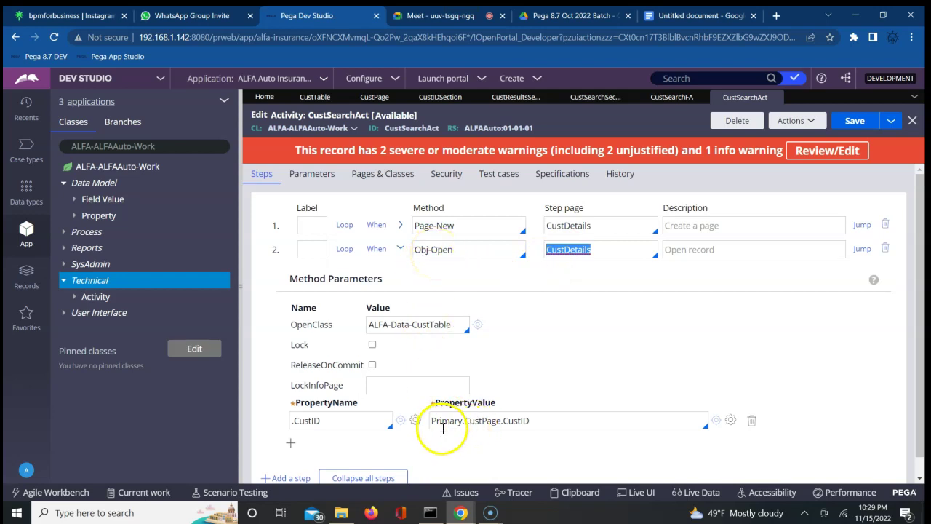
pyautogui.click(422, 328)
pyautogui.doubleClick(422, 328)
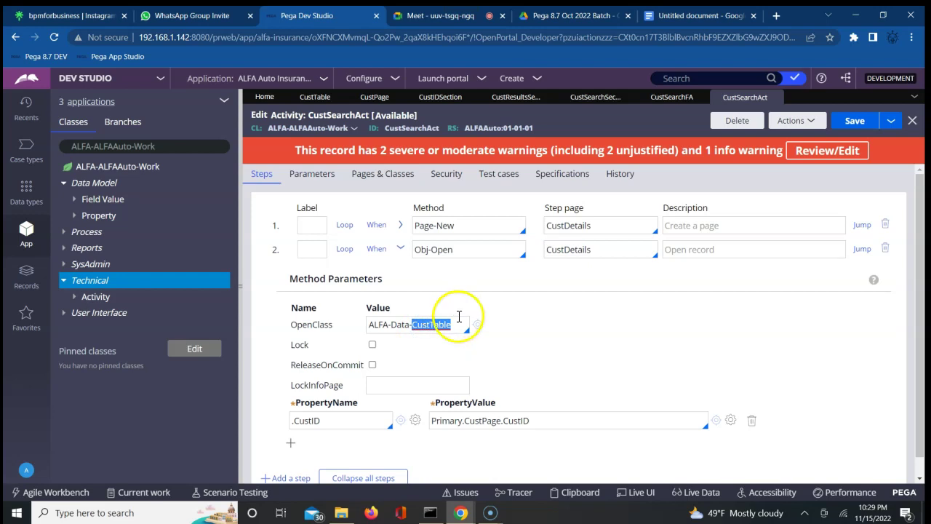
pyautogui.click(543, 419)
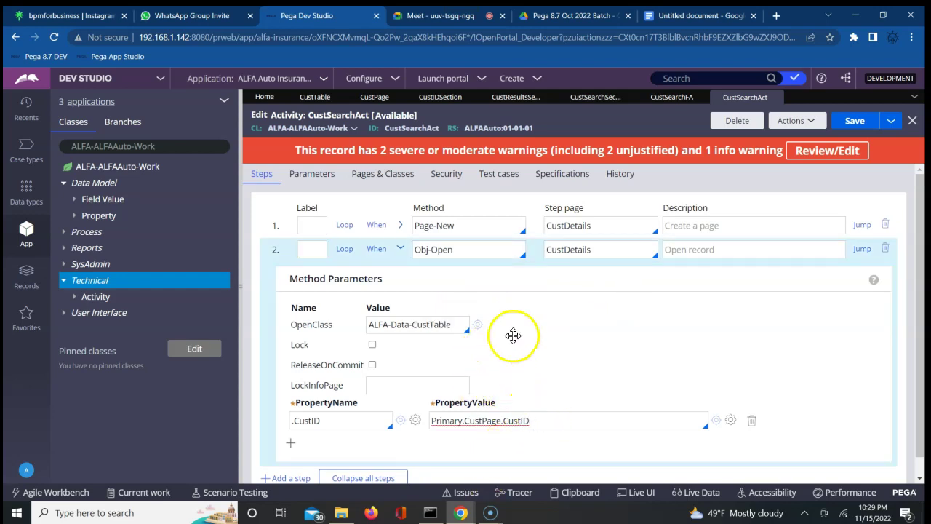
pyautogui.click(400, 249)
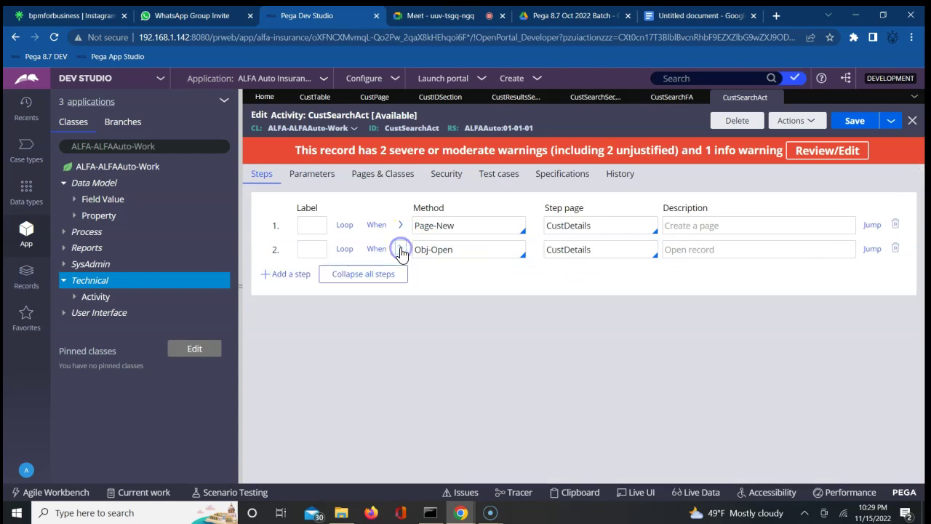
pyautogui.click(300, 274)
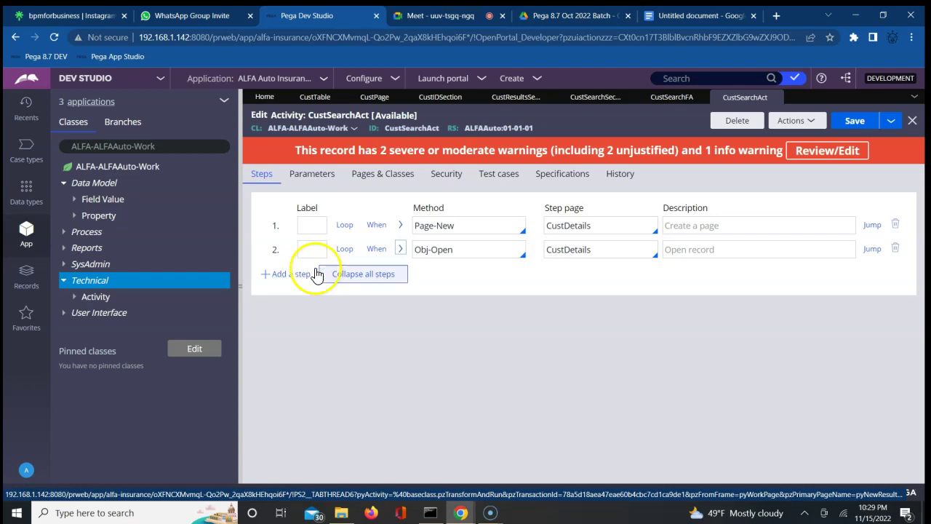
pyautogui.doubleClick(579, 250)
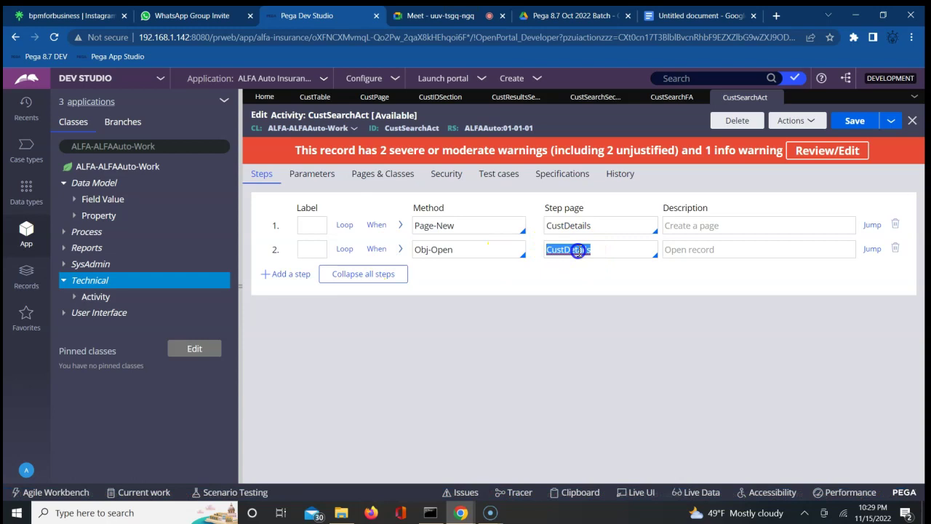
pyautogui.click(578, 250)
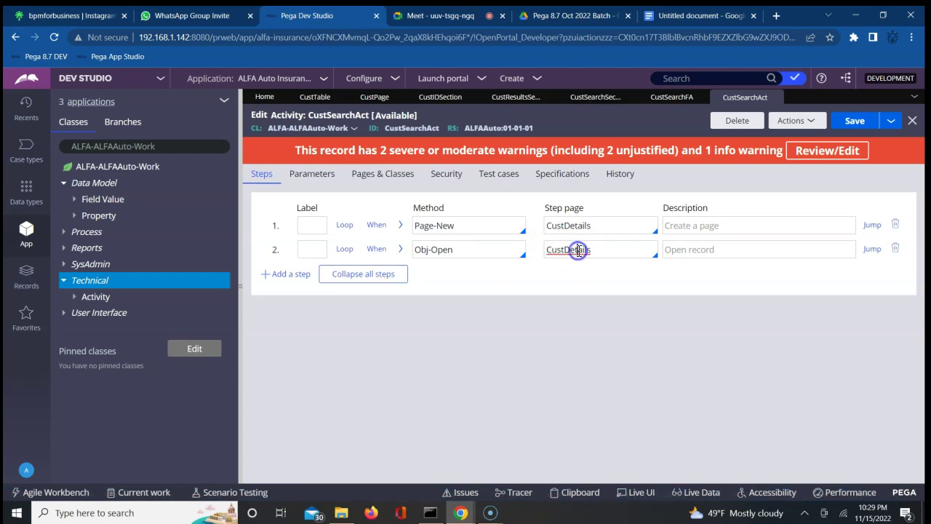
# Add a third activity step using the Page-Copy method with CustDetails as its step page
pyautogui.click(284, 276)
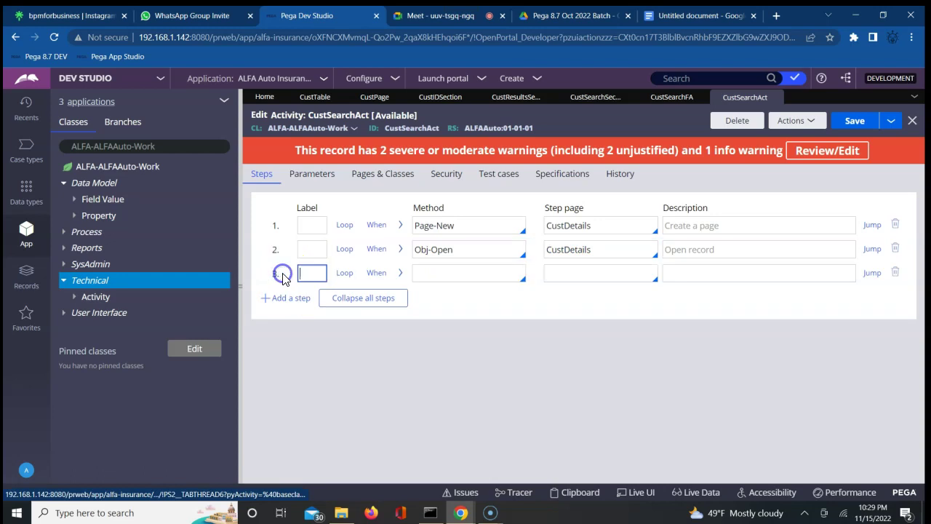
pyautogui.click(428, 267)
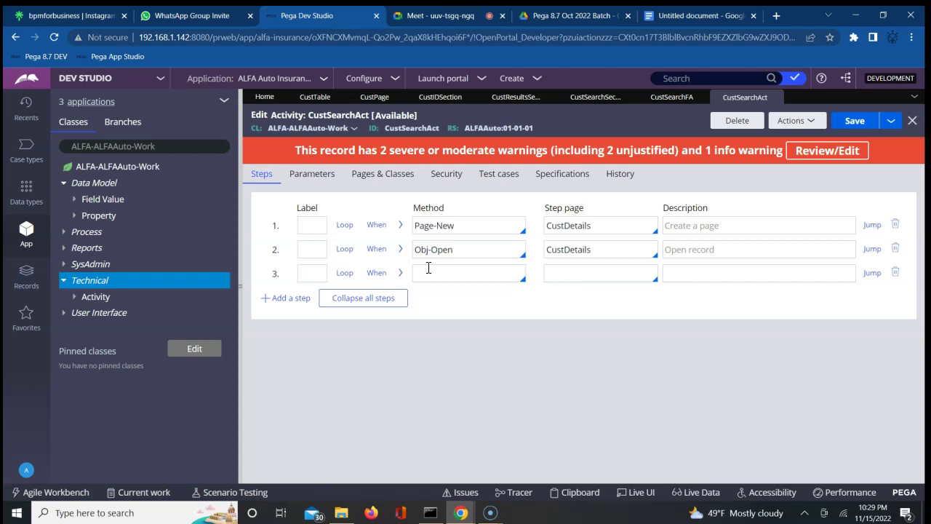
pyautogui.write('Page-Copy')
pyautogui.click(561, 271)
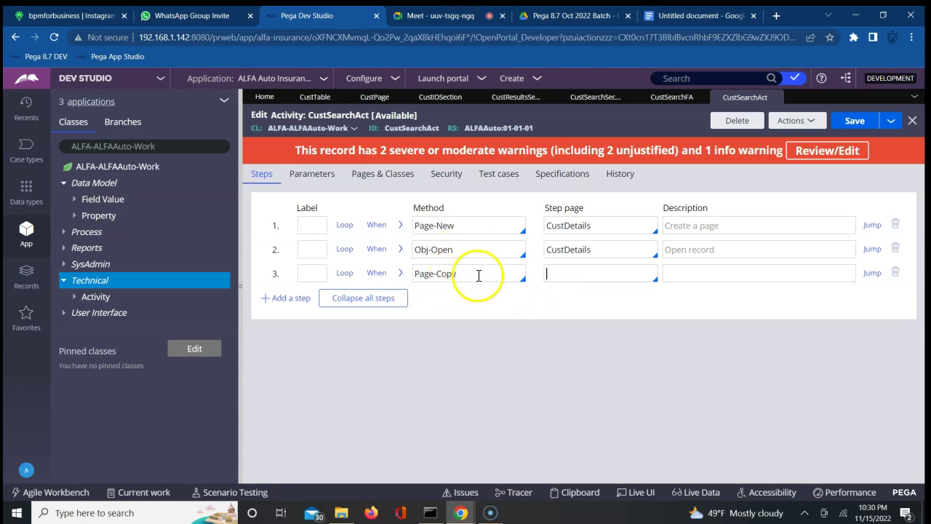
pyautogui.write('CustDetai')
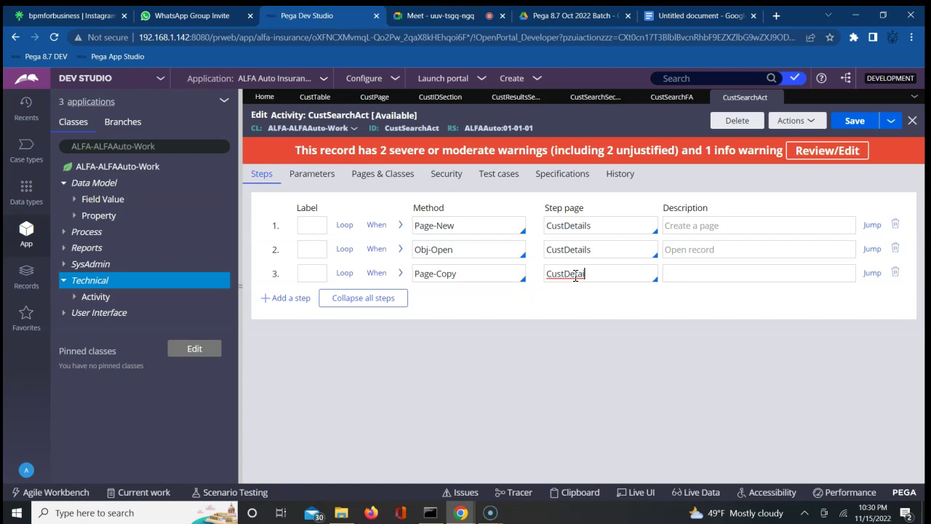
pyautogui.write('ls')
# Set the Page-Copy step's CopyFrom parameter to CustDetails
pyautogui.click(400, 275)
pyautogui.click(378, 331)
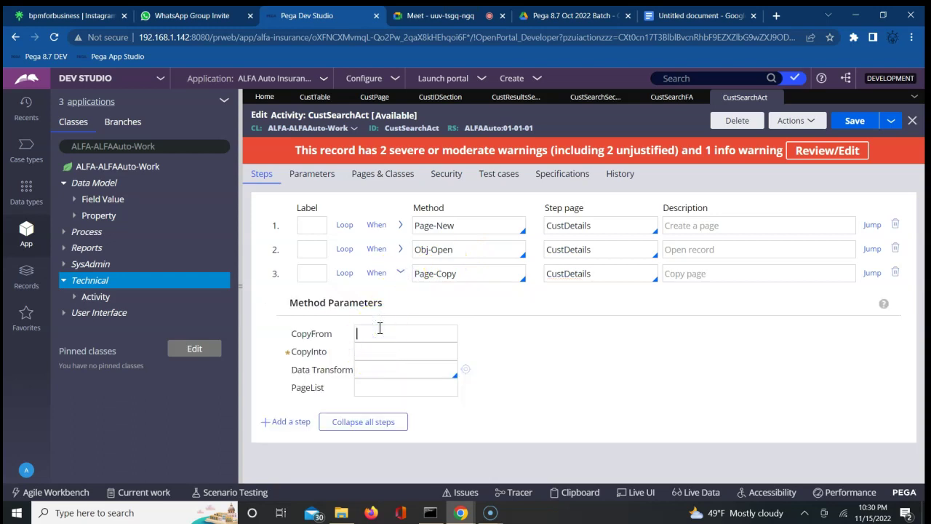
pyautogui.click(378, 331)
pyautogui.write('CustDetails')
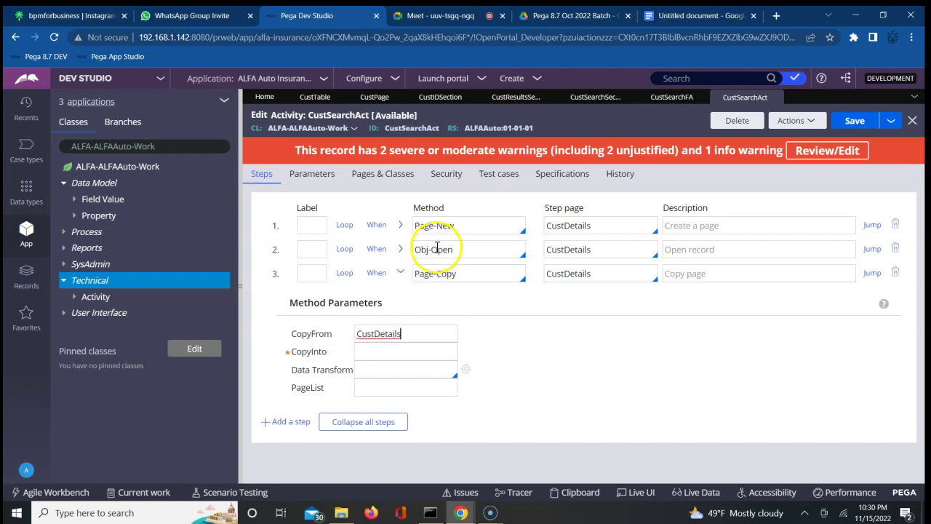
# Examine the CustTable records behind the Obj-Open step's page and return to the Page-Copy step's CopyInto parameter
pyautogui.doubleClick(559, 251)
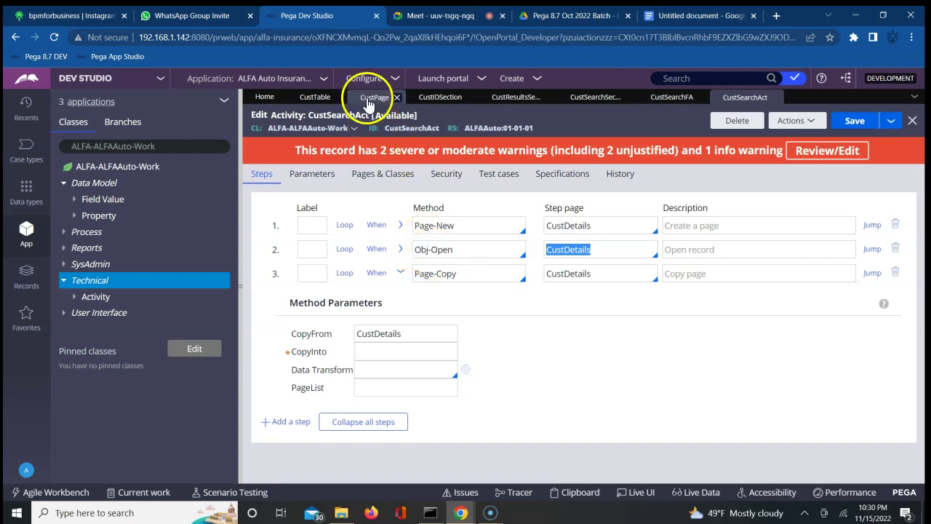
pyautogui.click(320, 96)
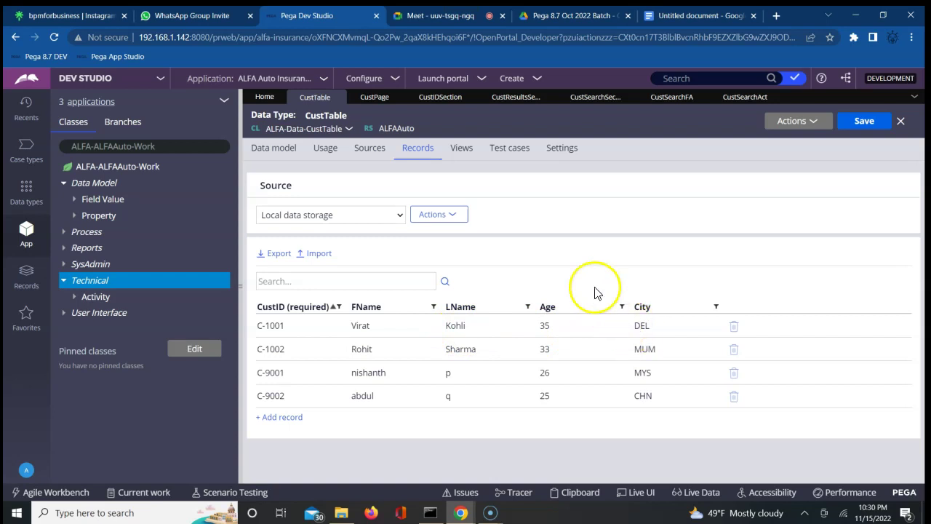
pyautogui.click(745, 97)
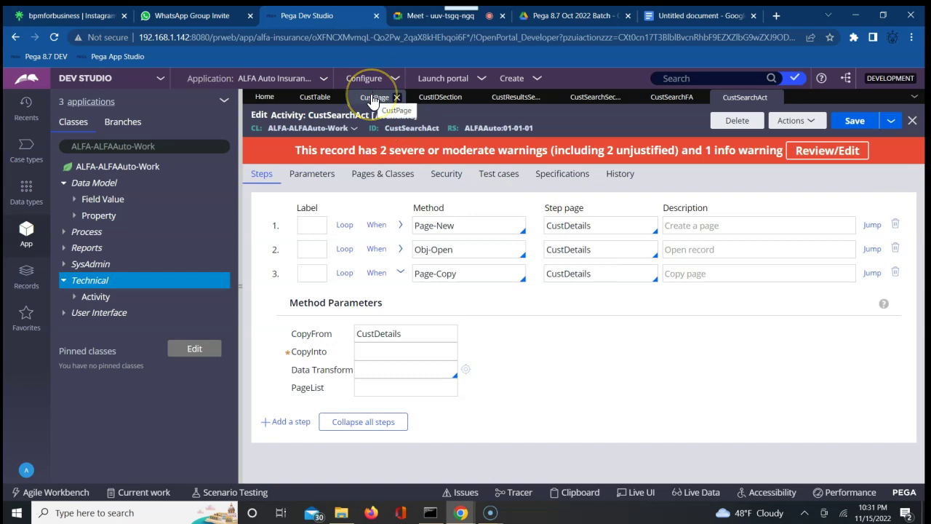
pyautogui.click(363, 352)
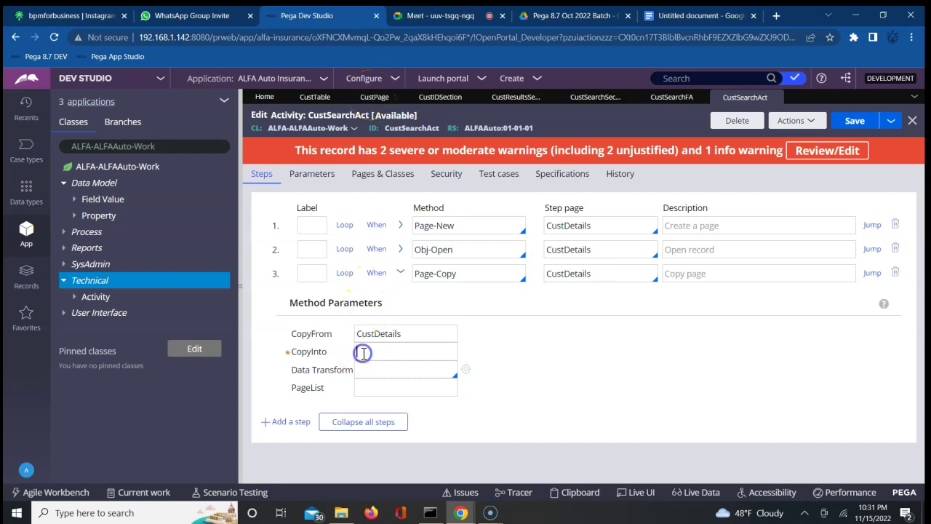
# Check which property the FName field in CustResultsSection uses, and compare it with the columns of the CustTable records
pyautogui.click(514, 99)
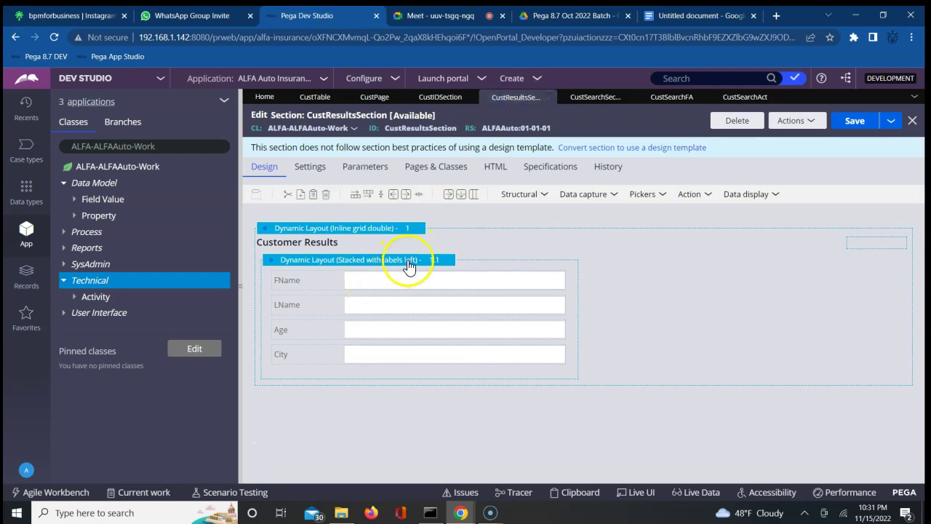
pyautogui.click(434, 277)
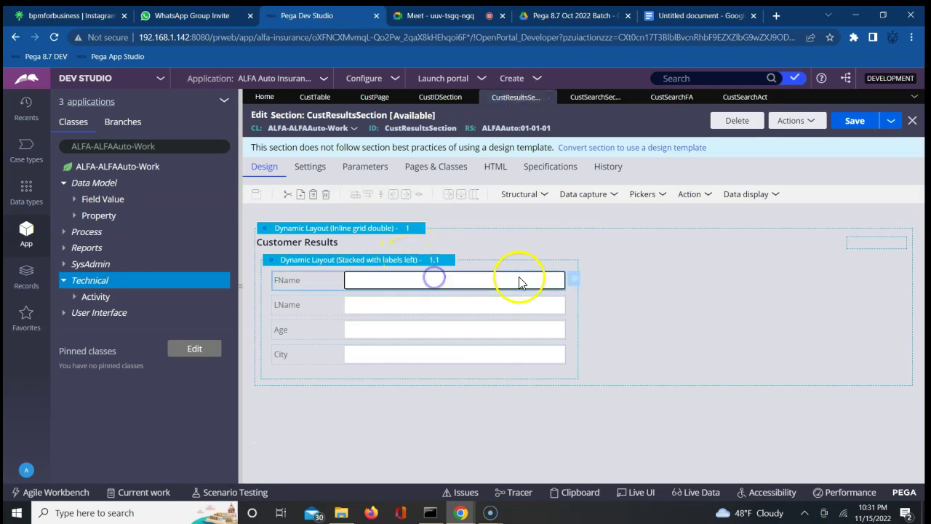
pyautogui.click(575, 279)
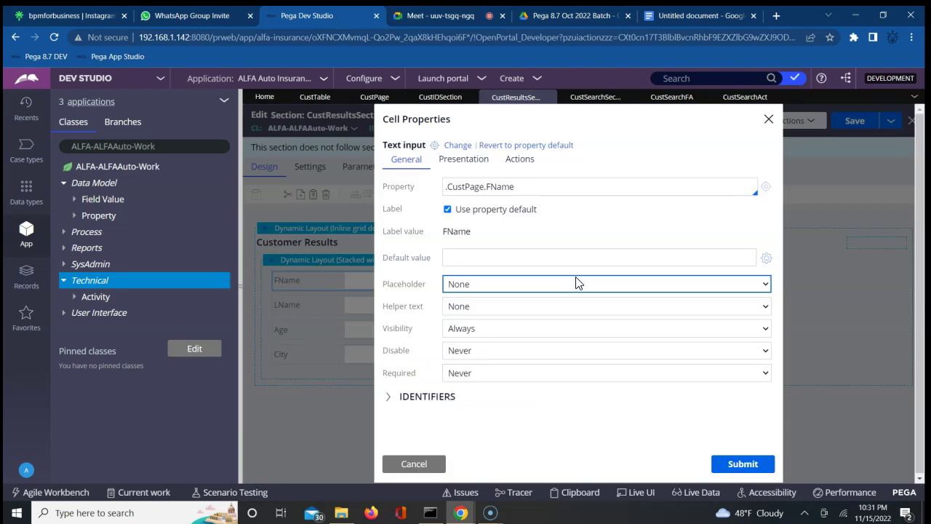
pyautogui.click(769, 121)
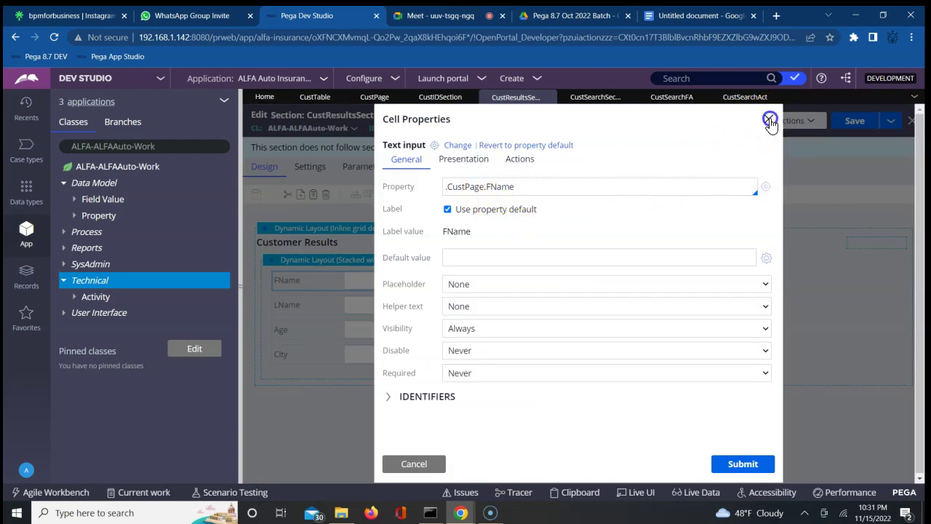
pyautogui.click(738, 98)
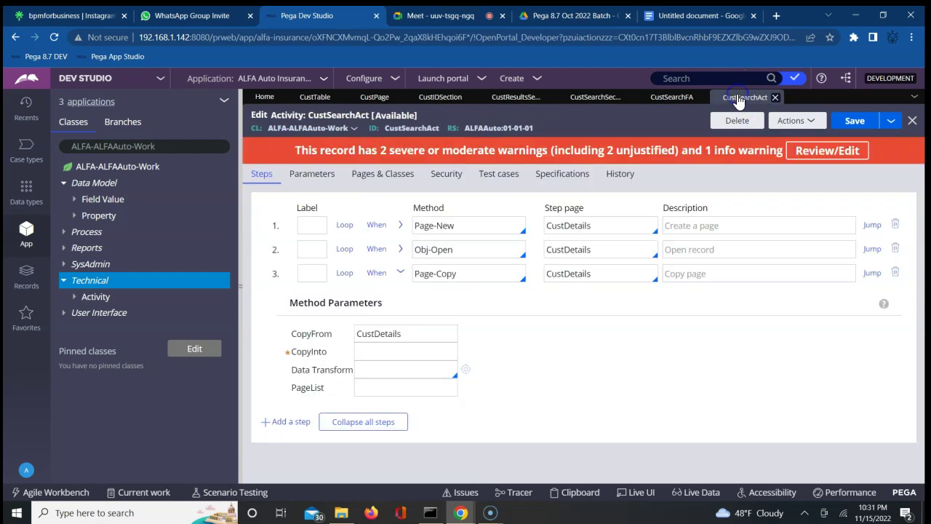
pyautogui.click(398, 355)
pyautogui.click(314, 97)
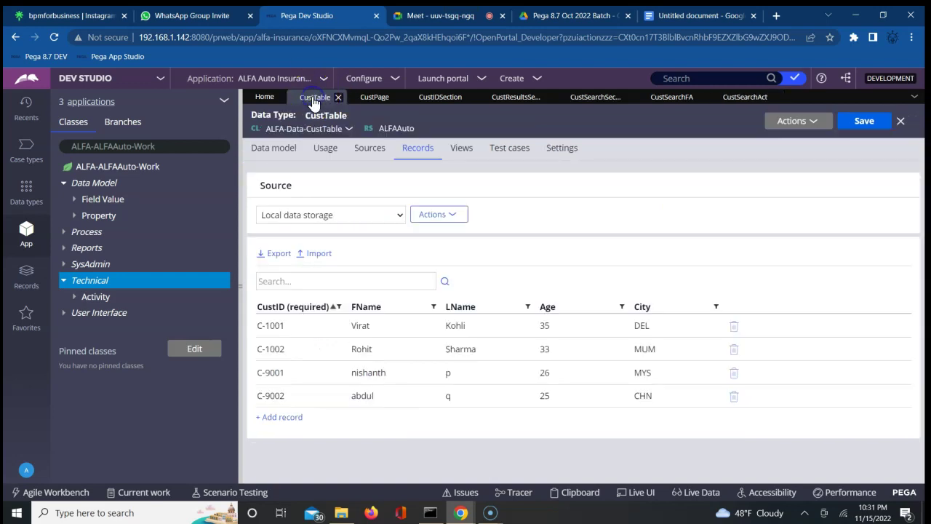
pyautogui.click(289, 310)
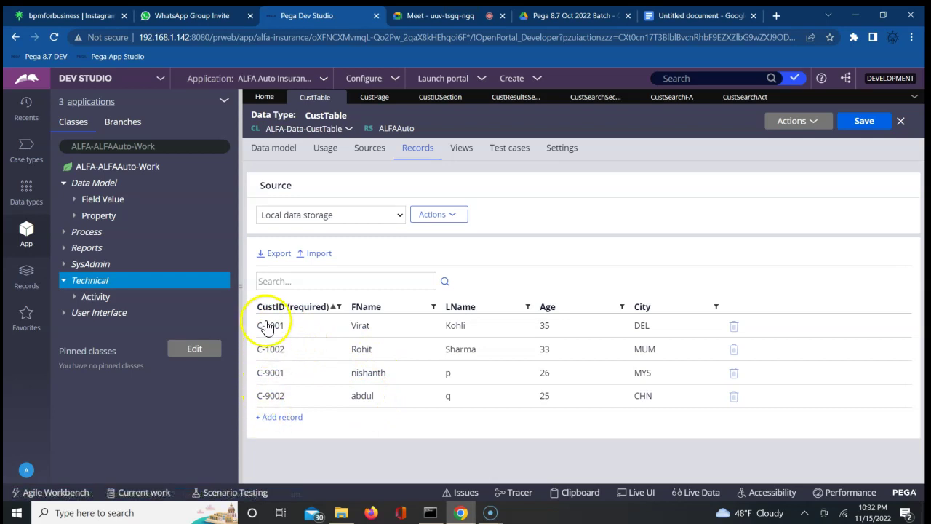
# Switch to Google Meet, leave the ended call's page and start a new instant meeting
pyautogui.click(437, 16)
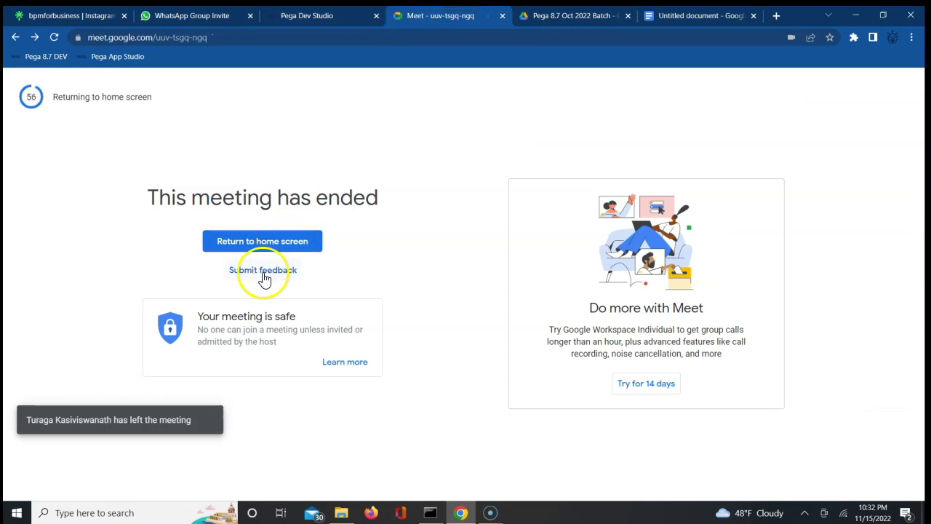
pyautogui.click(274, 242)
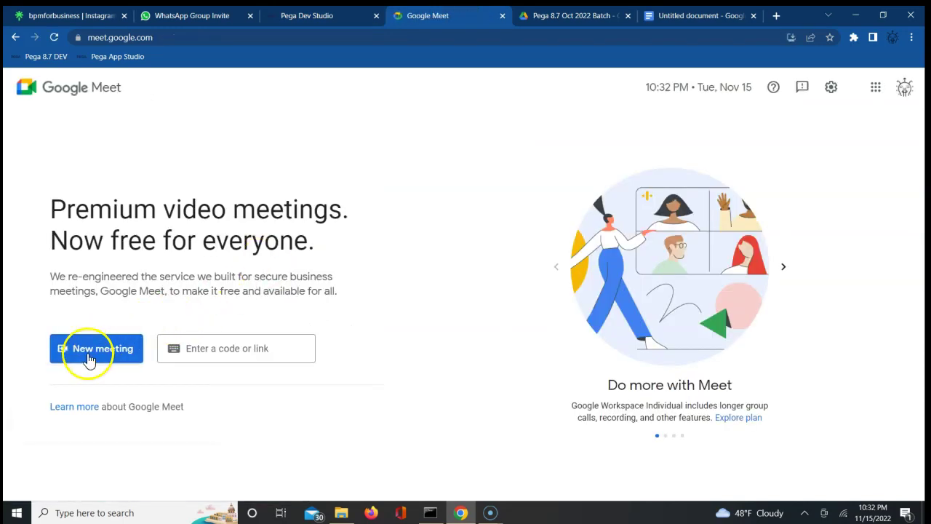
pyautogui.click(88, 353)
pyautogui.click(121, 353)
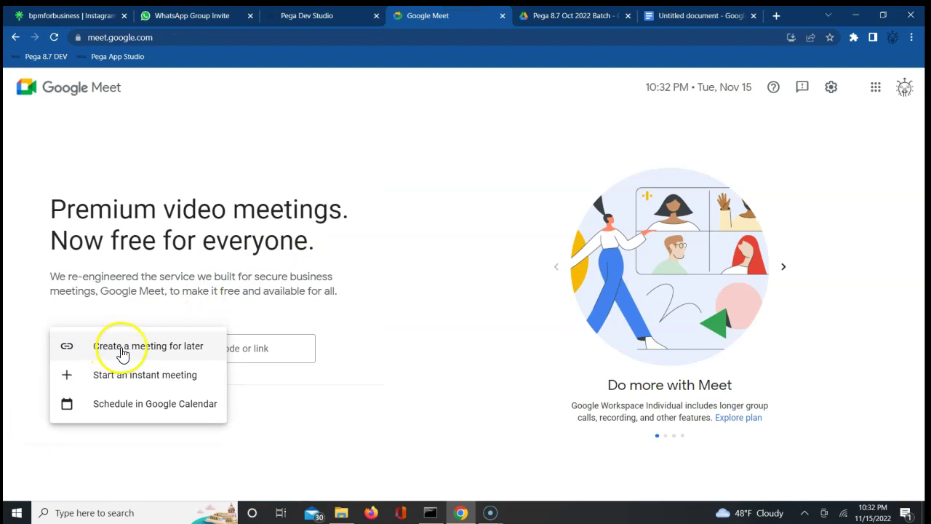
pyautogui.click(119, 383)
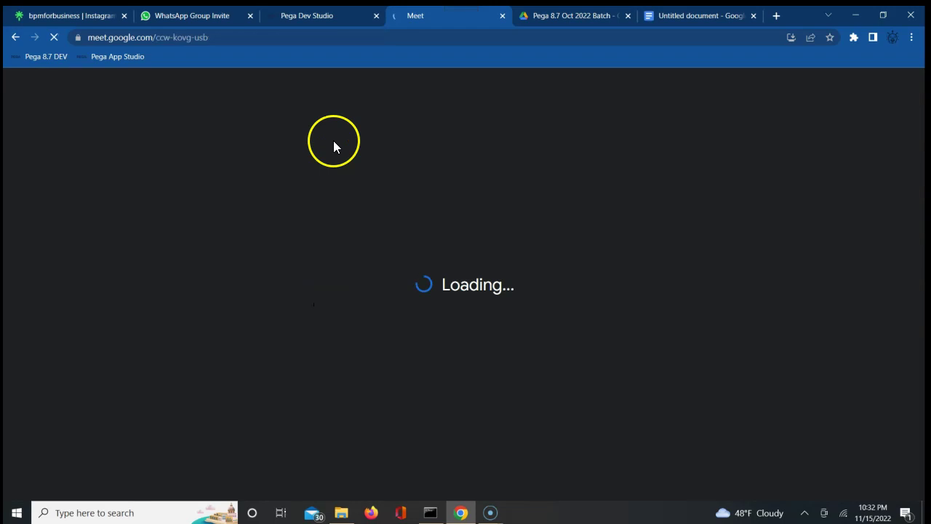
# Select the new meeting's link for sharing and open the BPM Pega training group invite in WhatsApp Web
pyautogui.click(216, 37)
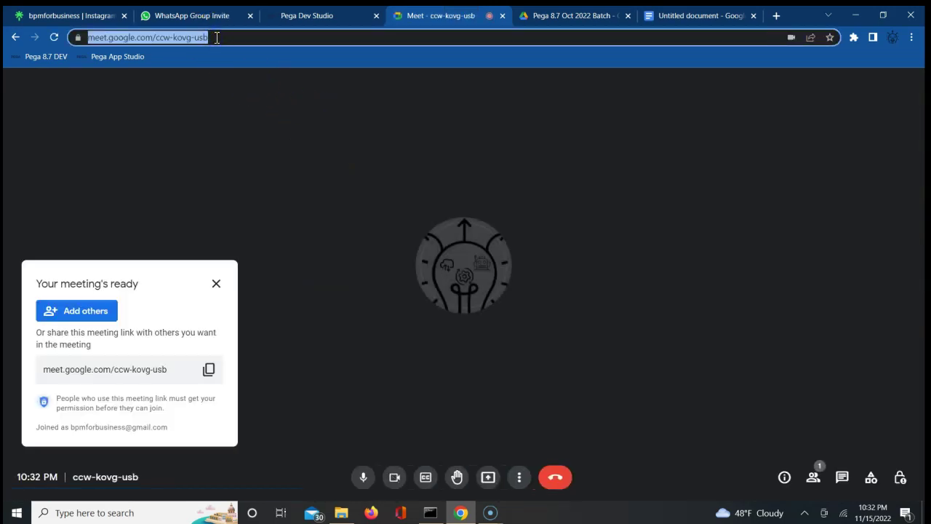
pyautogui.click(197, 15)
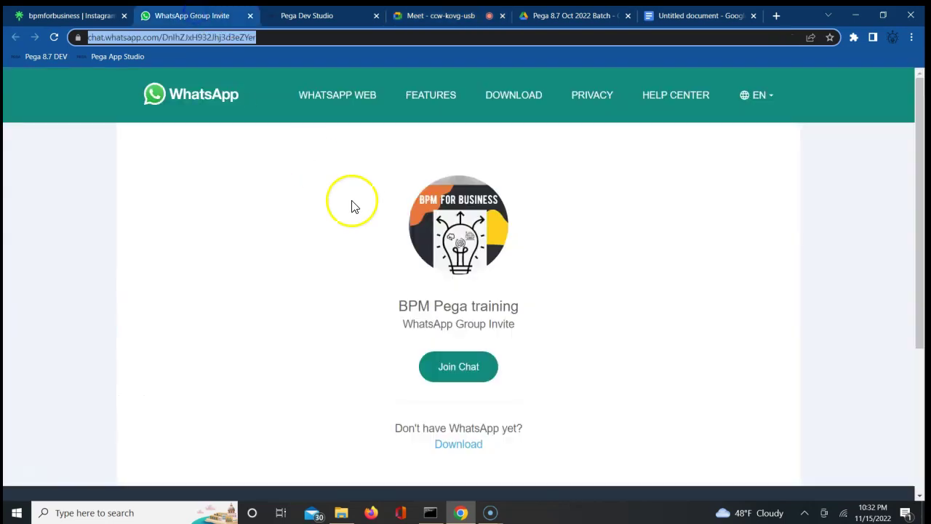
pyautogui.click(463, 373)
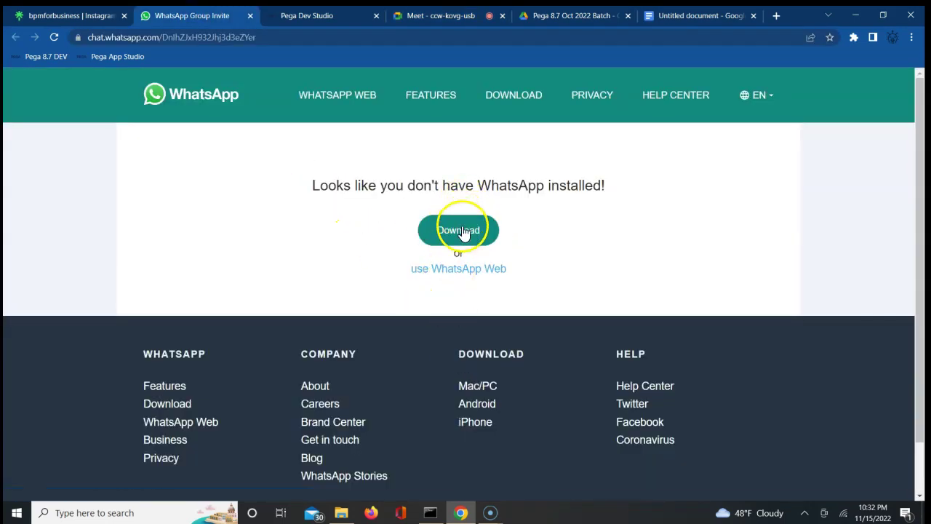
pyautogui.click(447, 270)
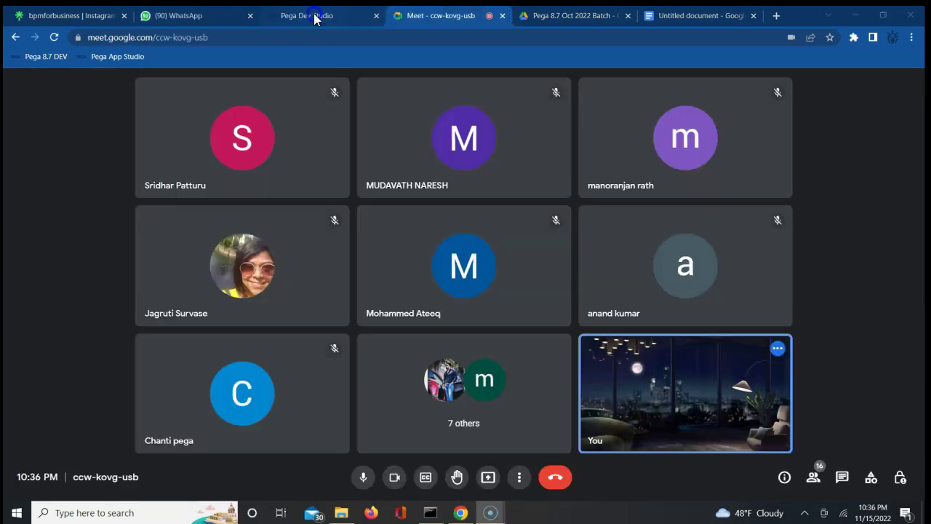
# Switch to Pega Dev Studio and review the CustPage property and the CustID field in CustIDSection
pyautogui.click(314, 19)
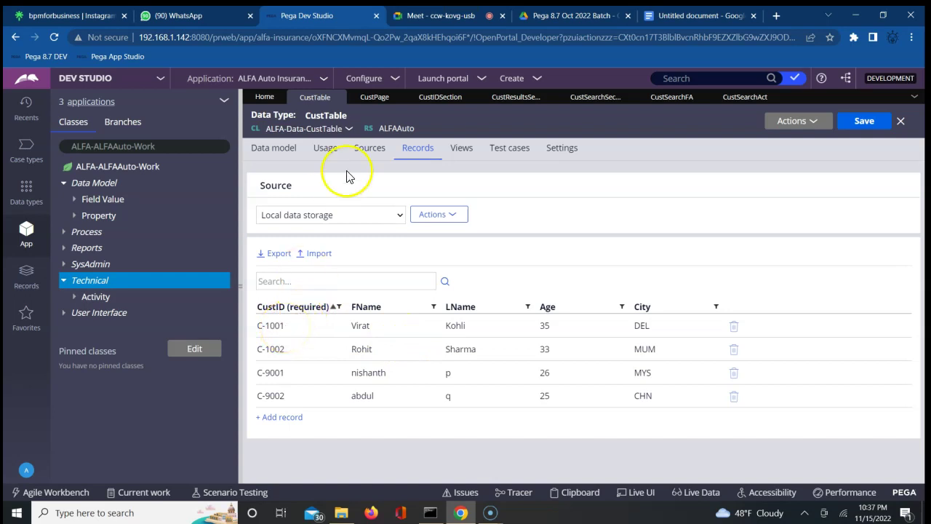
pyautogui.click(376, 102)
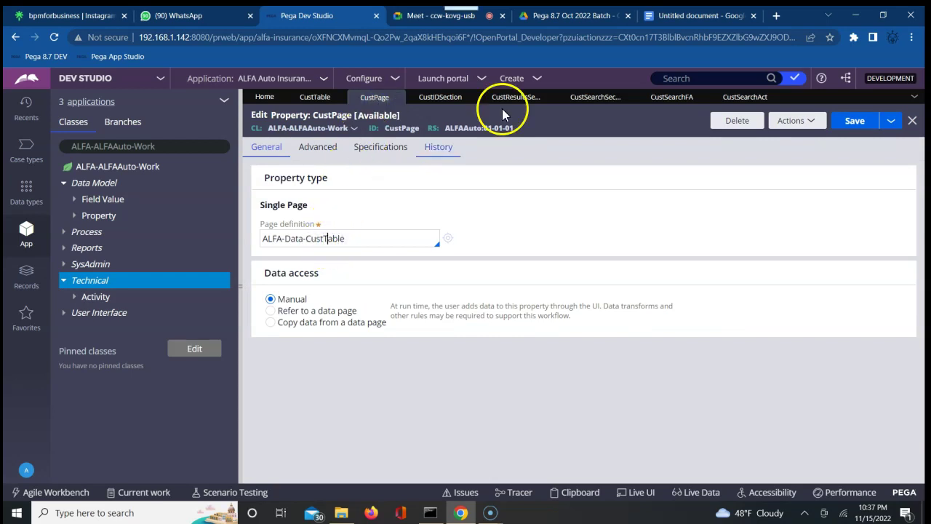
pyautogui.click(440, 97)
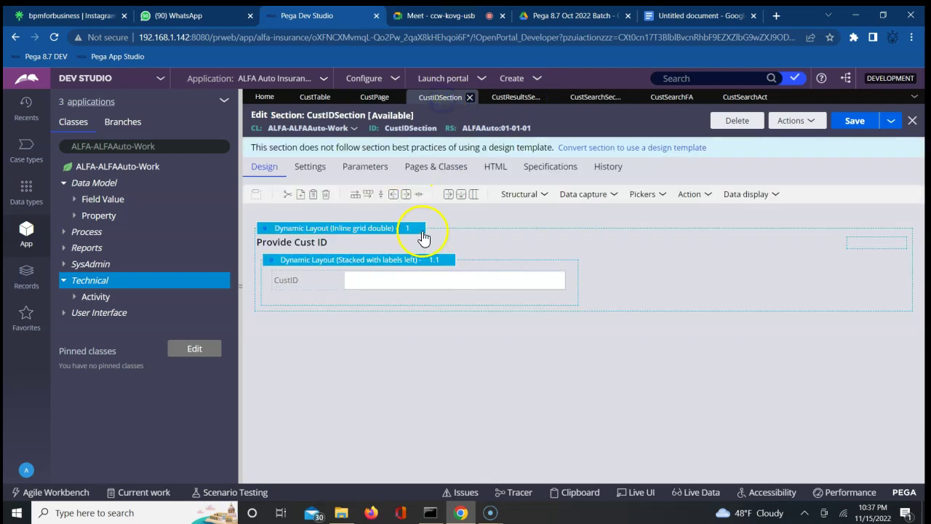
pyautogui.click(436, 280)
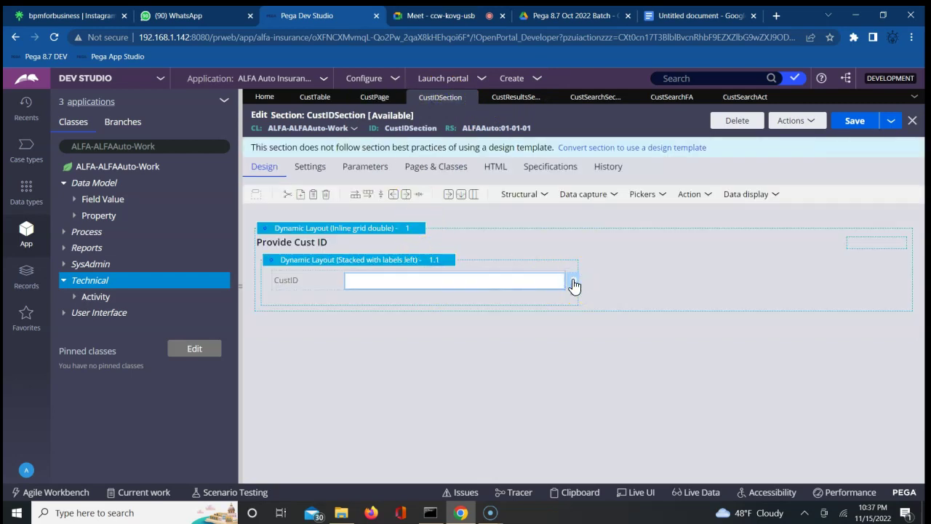
# Switch to Google Meet, admit the waiting participants and present the entire screen
pyautogui.click(416, 16)
pyautogui.click(590, 138)
pyautogui.click(488, 480)
pyautogui.click(520, 396)
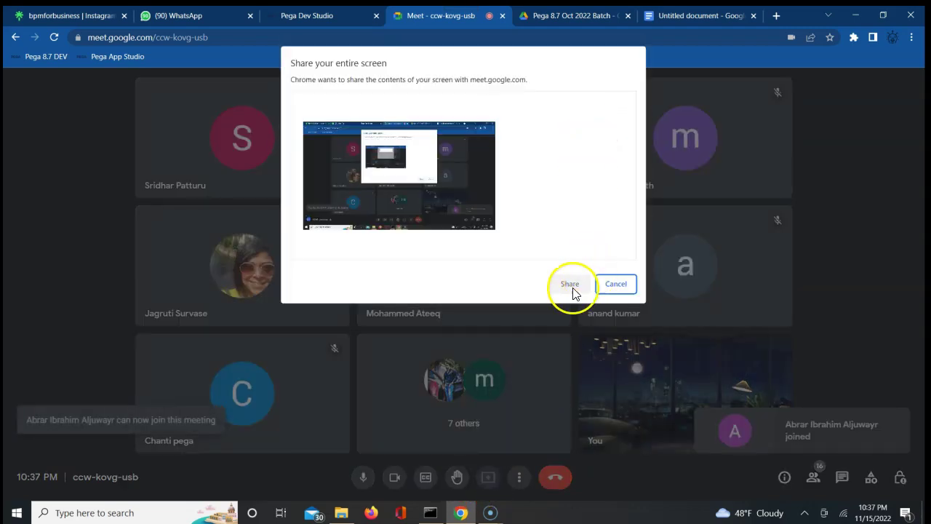
pyautogui.click(454, 200)
pyautogui.click(564, 284)
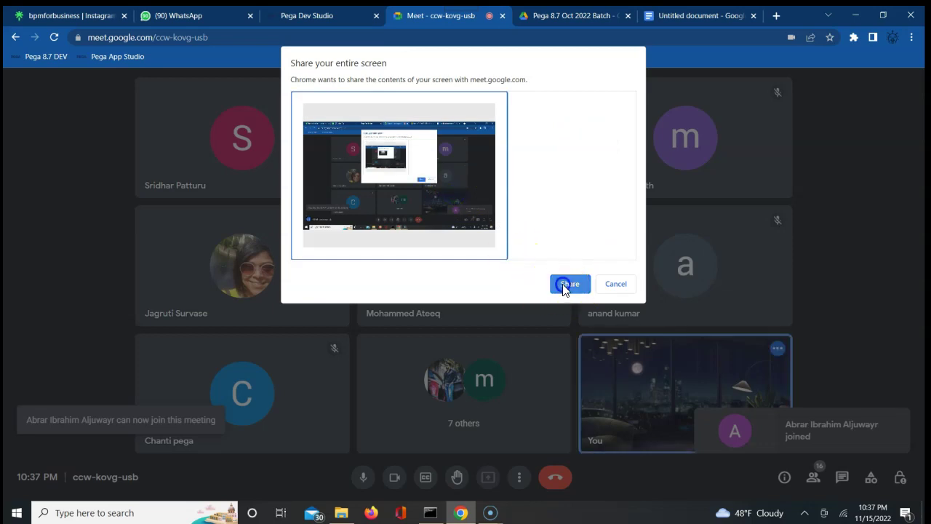
pyautogui.click(588, 136)
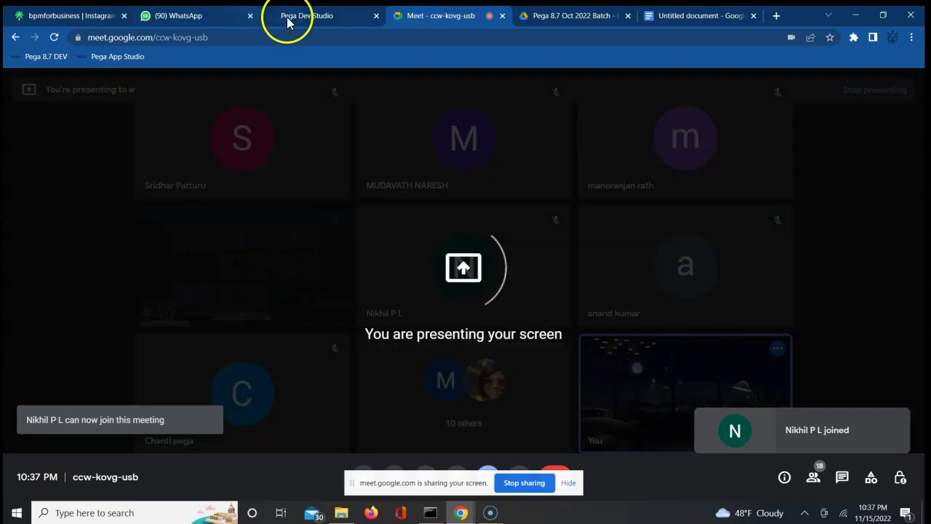
# Switch to Pega Dev Studio and review the CustTable records, CustIDSection, CustResultsSection, CustSearchSection and the CustSearchFA flow action
pyautogui.click(293, 19)
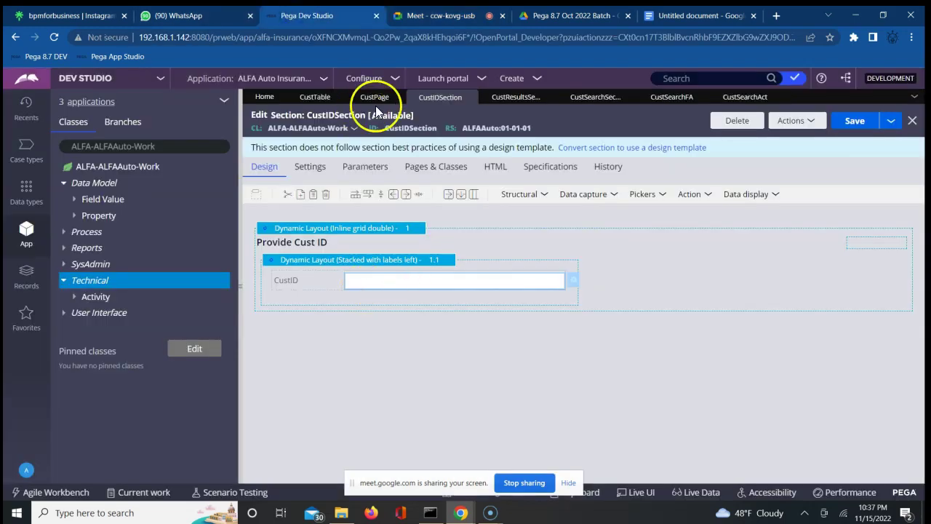
pyautogui.click(314, 98)
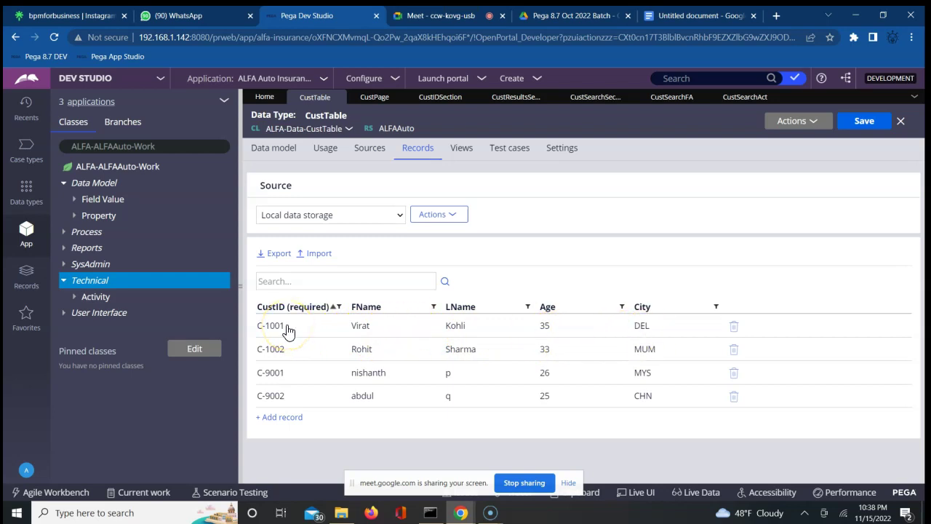
pyautogui.click(440, 97)
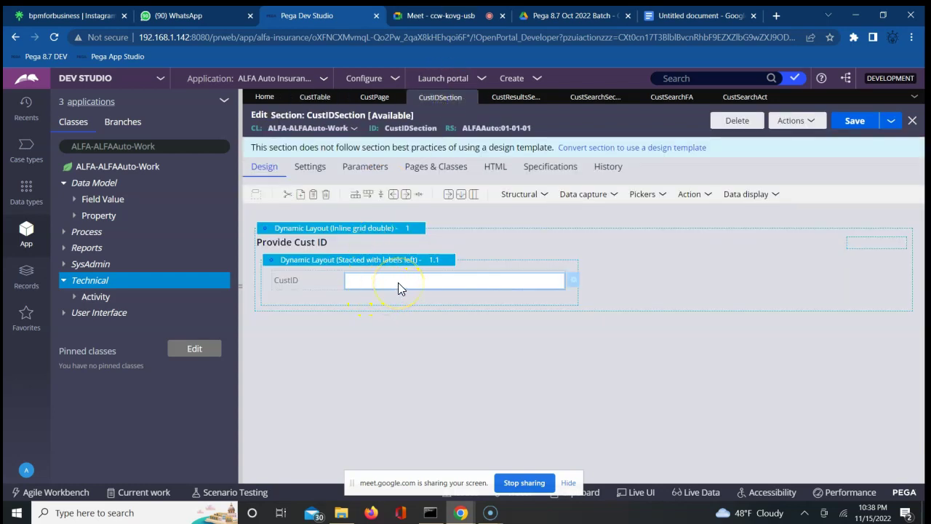
pyautogui.click(506, 100)
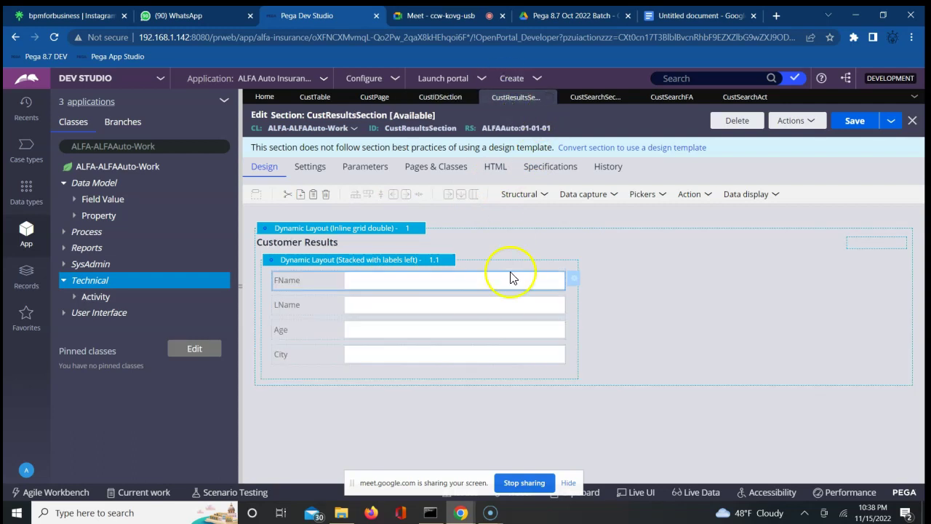
pyautogui.click(582, 101)
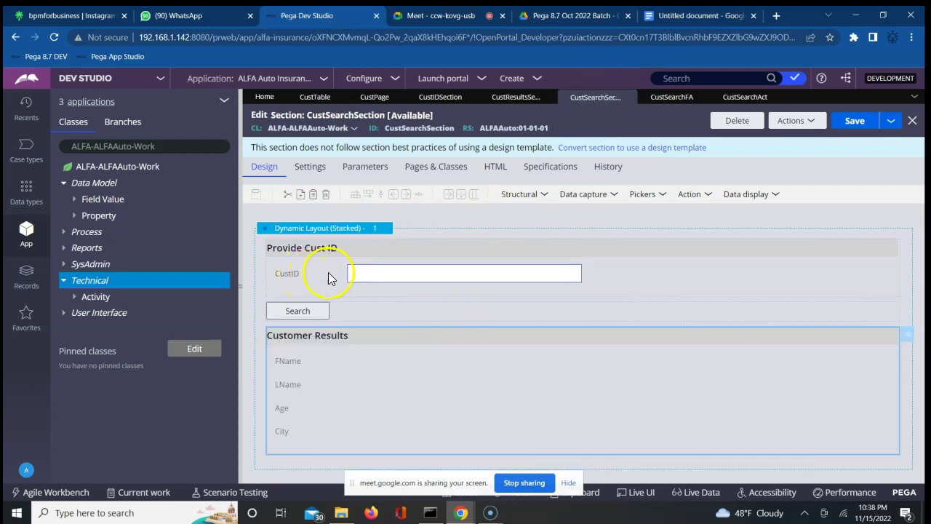
pyautogui.click(374, 275)
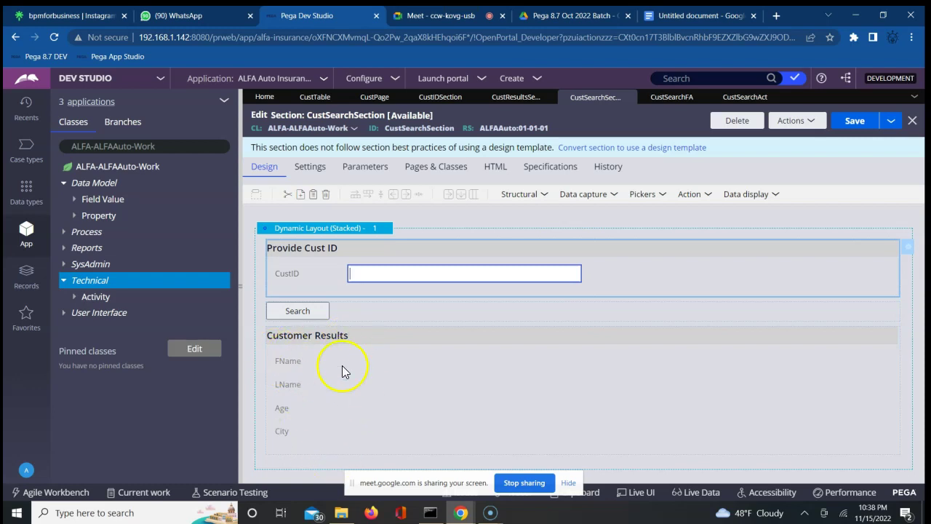
pyautogui.click(370, 335)
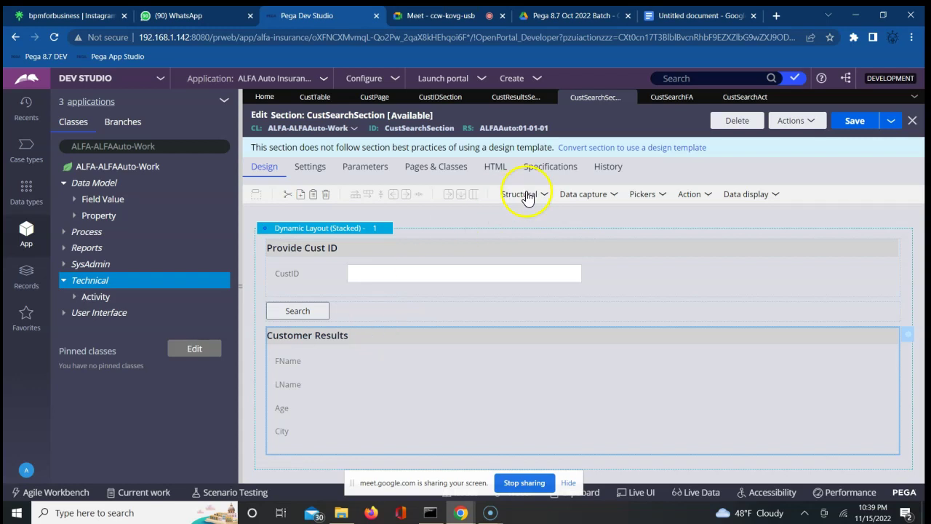
pyautogui.click(674, 100)
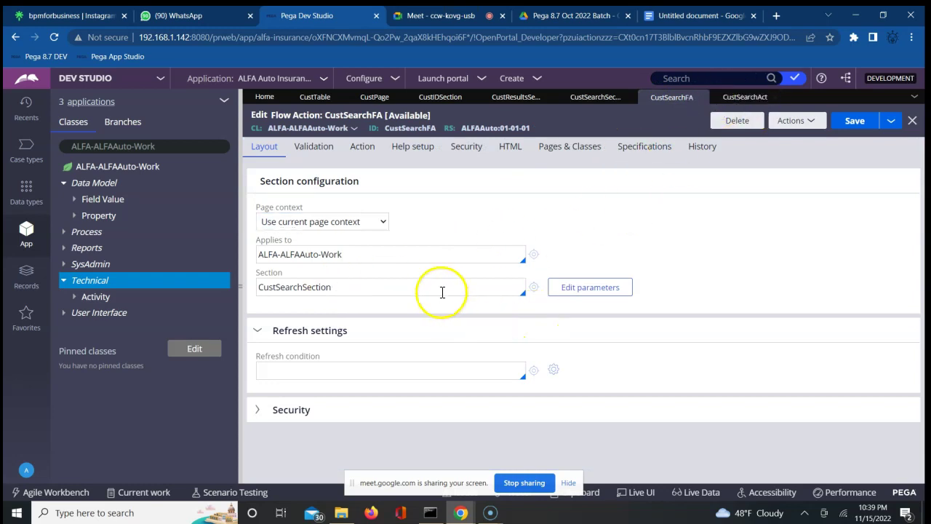
# Examine the CustSearchAct activity's page and class definition and the parameters of its Obj-Open and Page-Copy steps
pyautogui.click(745, 100)
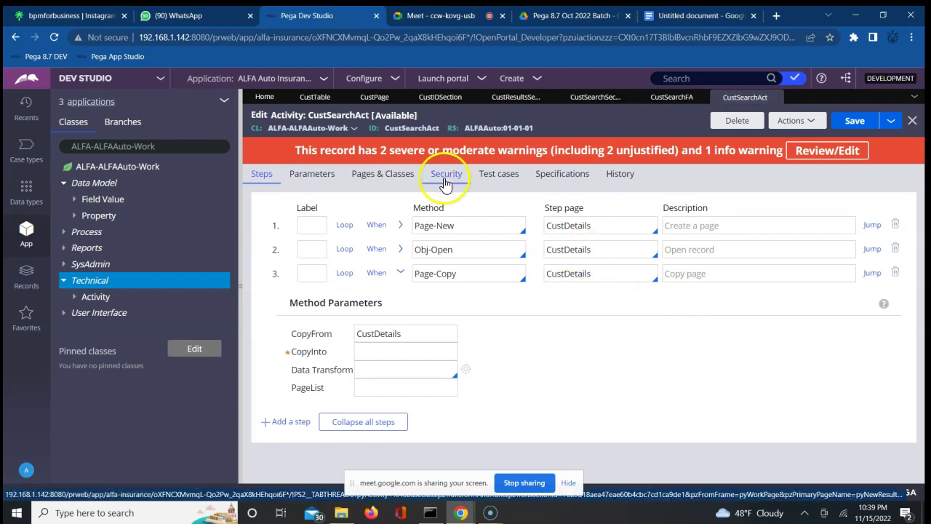
pyautogui.click(383, 180)
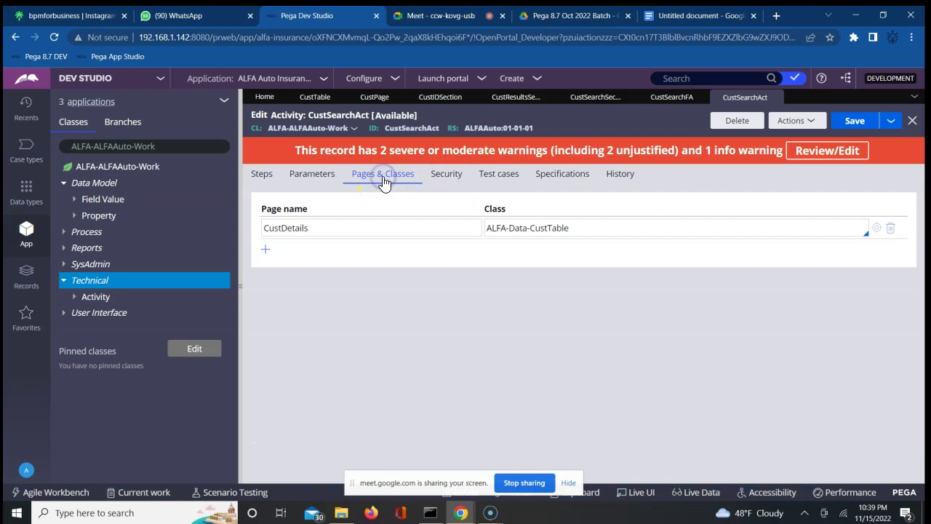
pyautogui.click(256, 179)
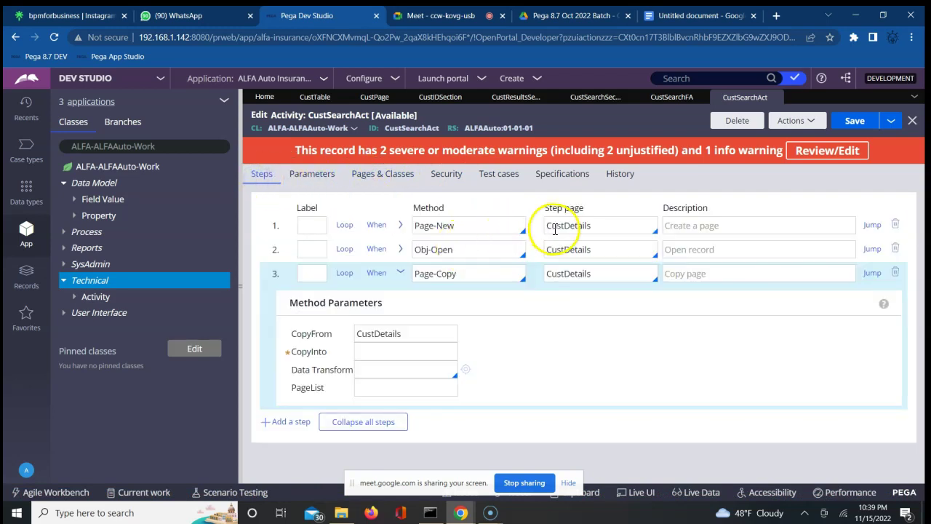
pyautogui.click(401, 249)
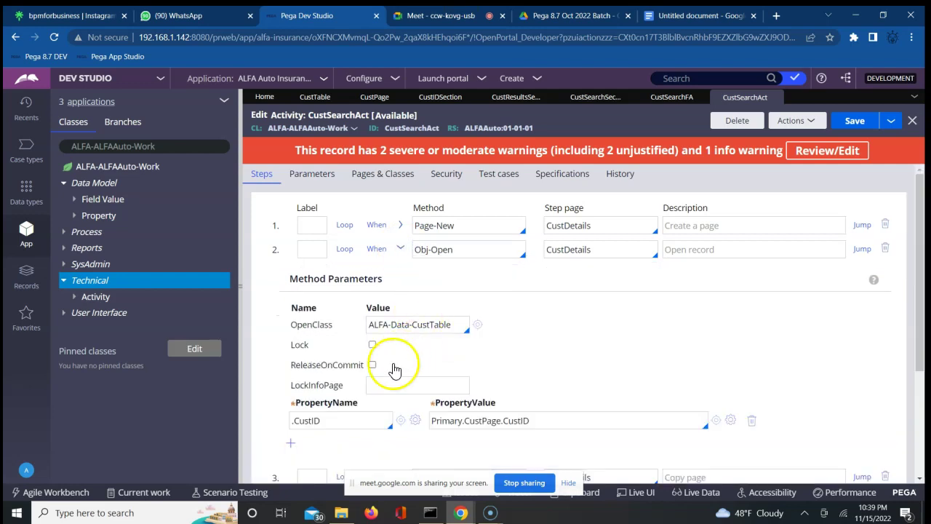
pyautogui.click(518, 420)
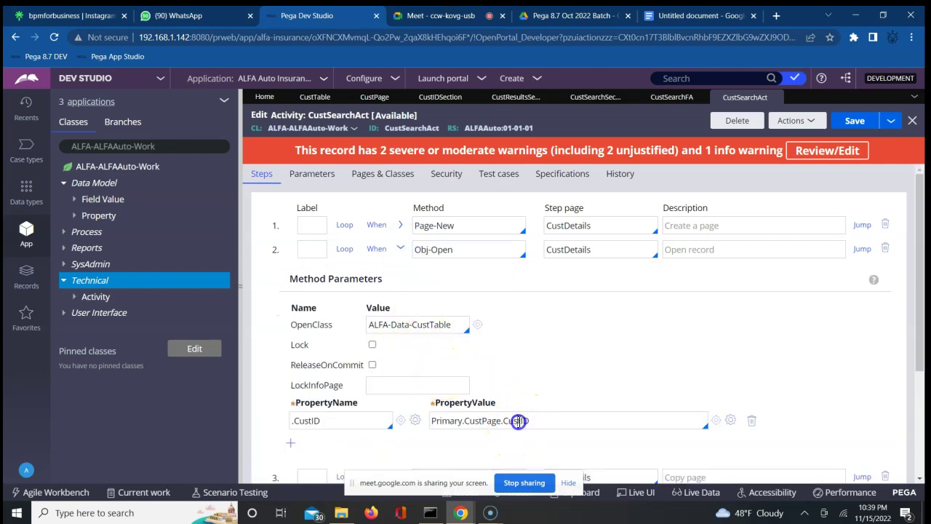
pyautogui.doubleClick(518, 421)
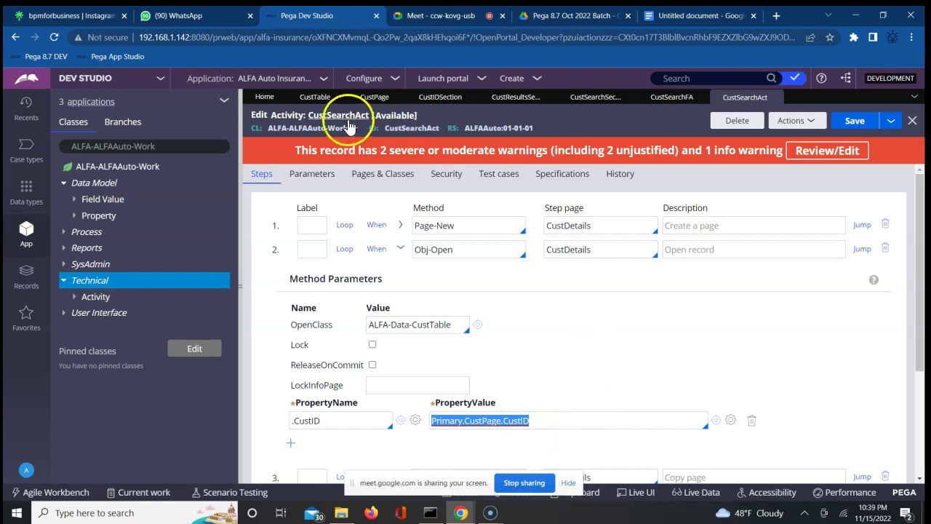
pyautogui.click(606, 385)
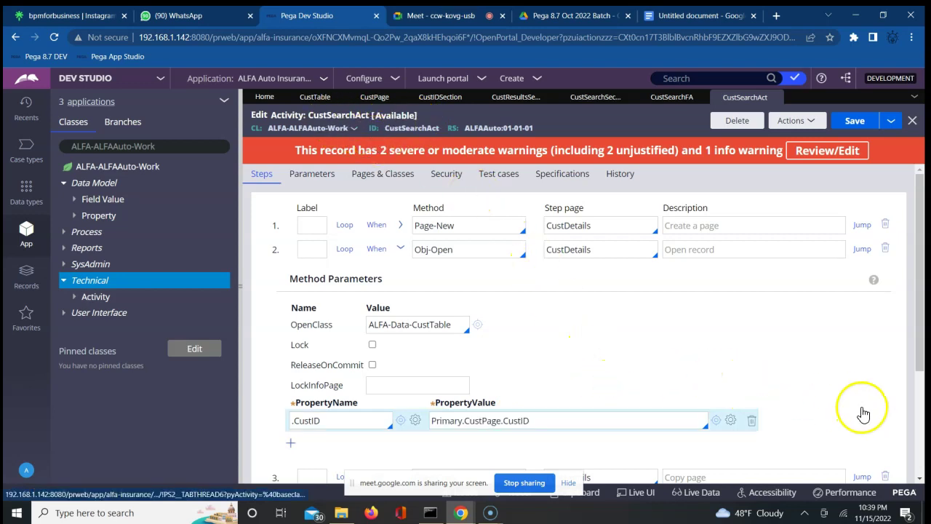
pyautogui.click(917, 430)
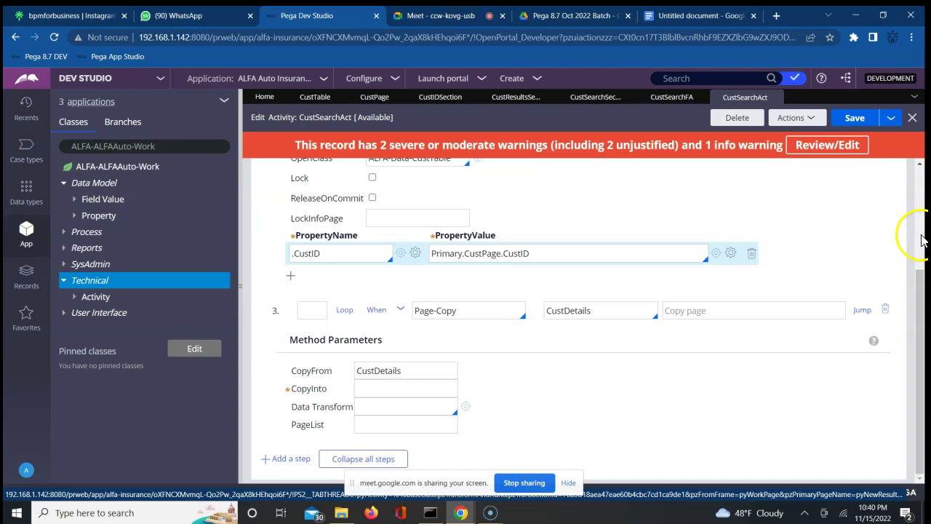
pyautogui.scroll(3, 923, 240)
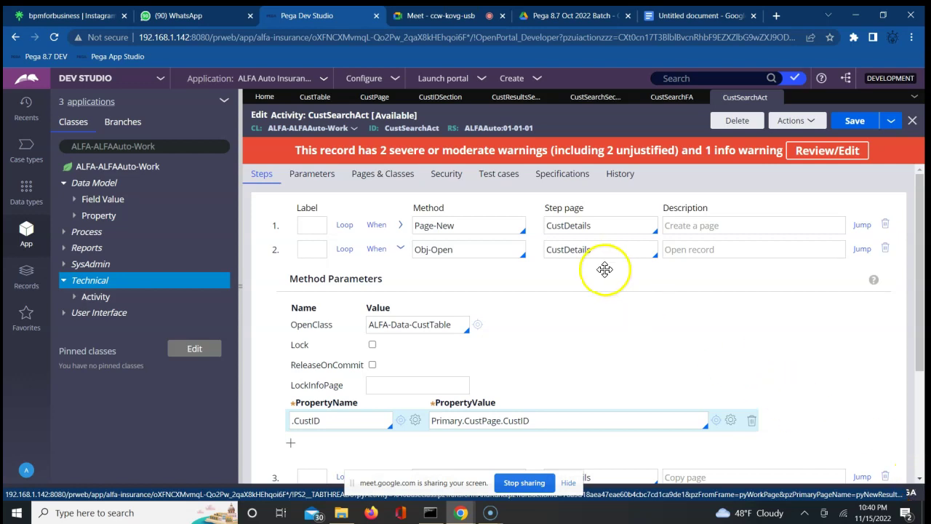
# Compare the Obj-Open step page with the page behind CustResultsSection's FName field, and return to the Page-Copy step's parameters
pyautogui.doubleClick(571, 252)
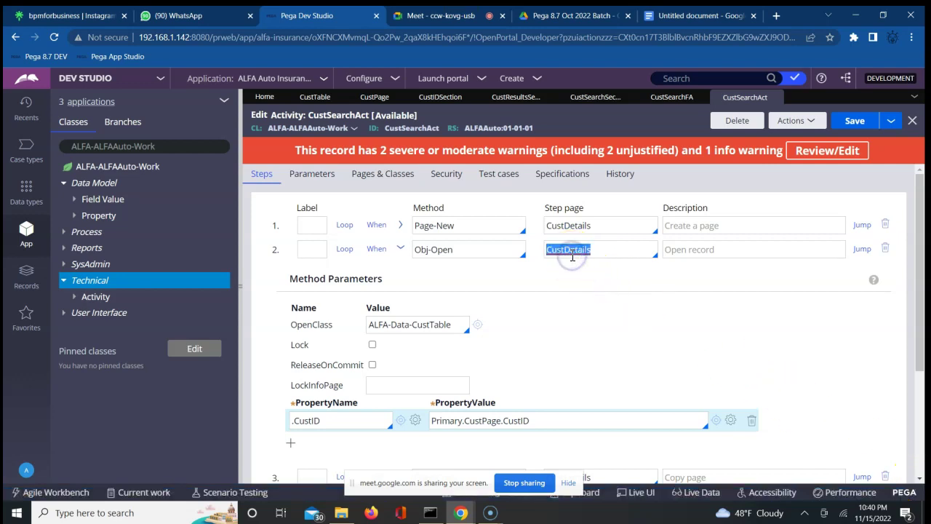
pyautogui.click(515, 98)
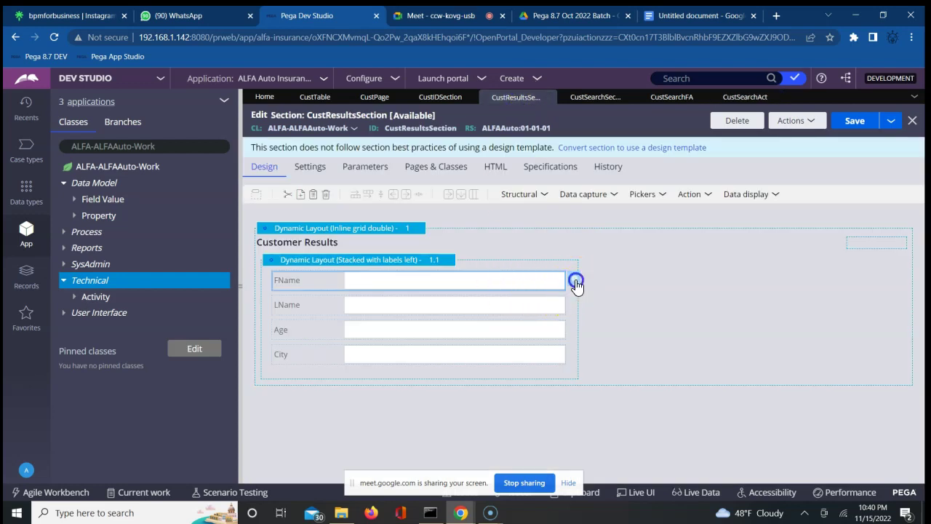
pyautogui.click(574, 283)
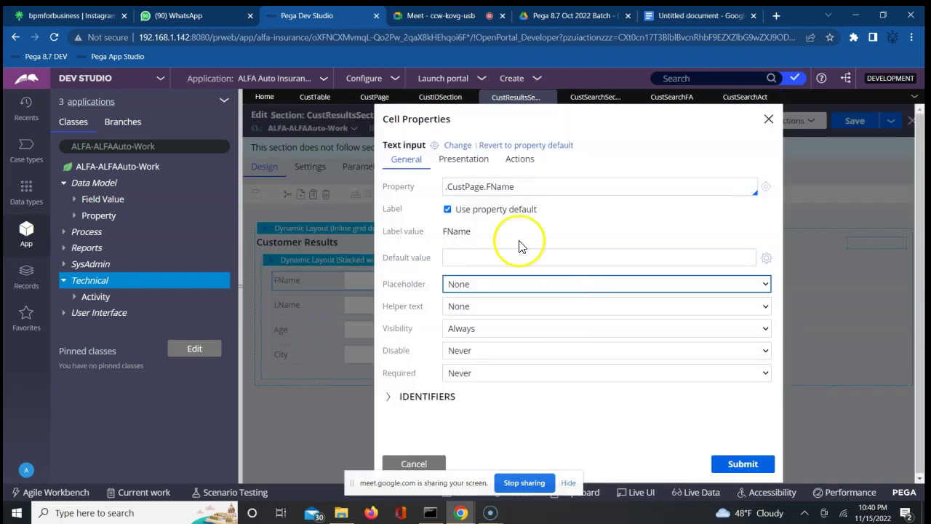
pyautogui.doubleClick(466, 188)
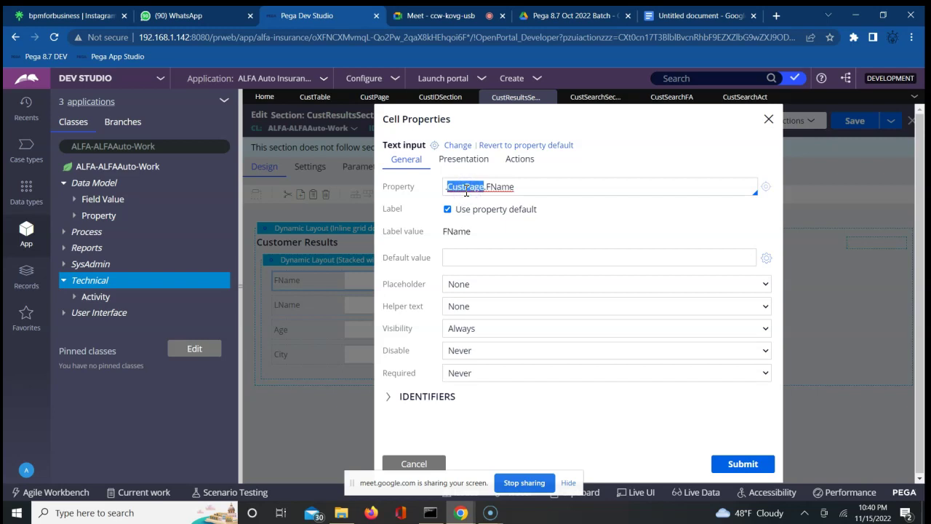
pyautogui.click(768, 119)
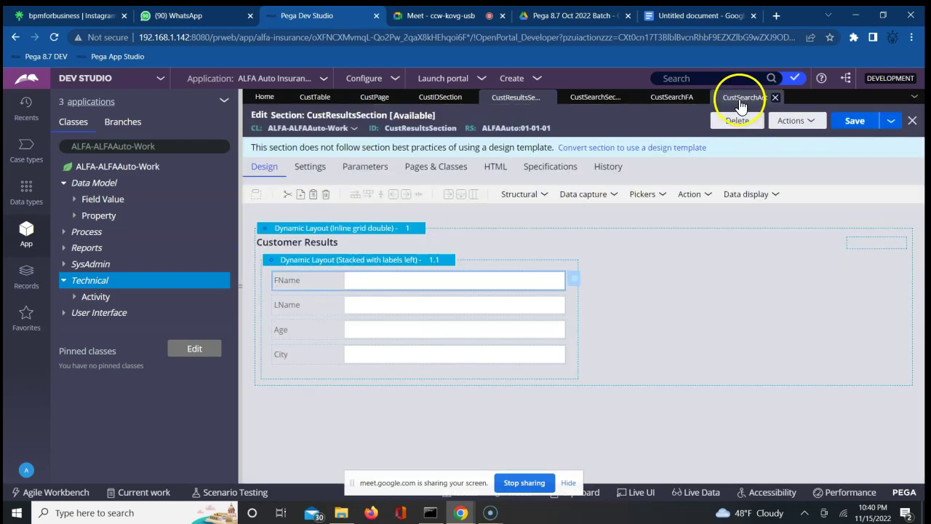
pyautogui.click(739, 100)
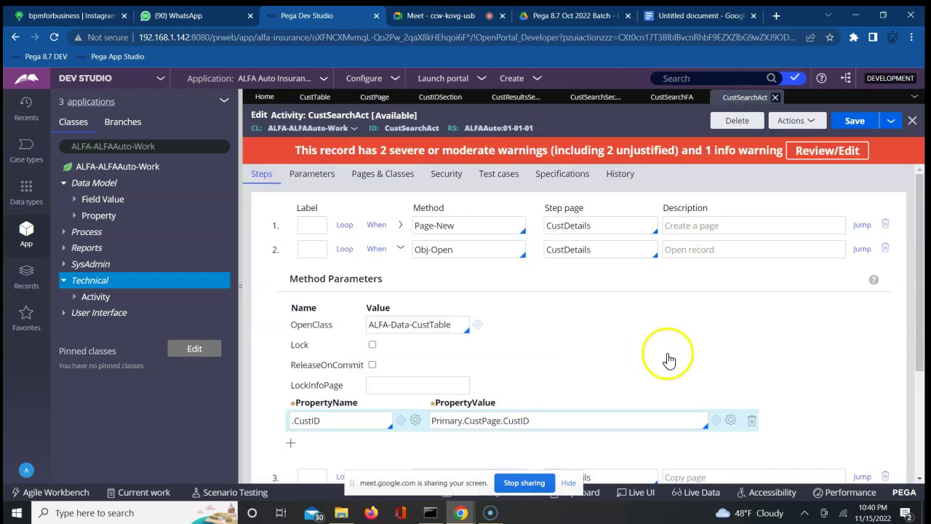
pyautogui.click(921, 480)
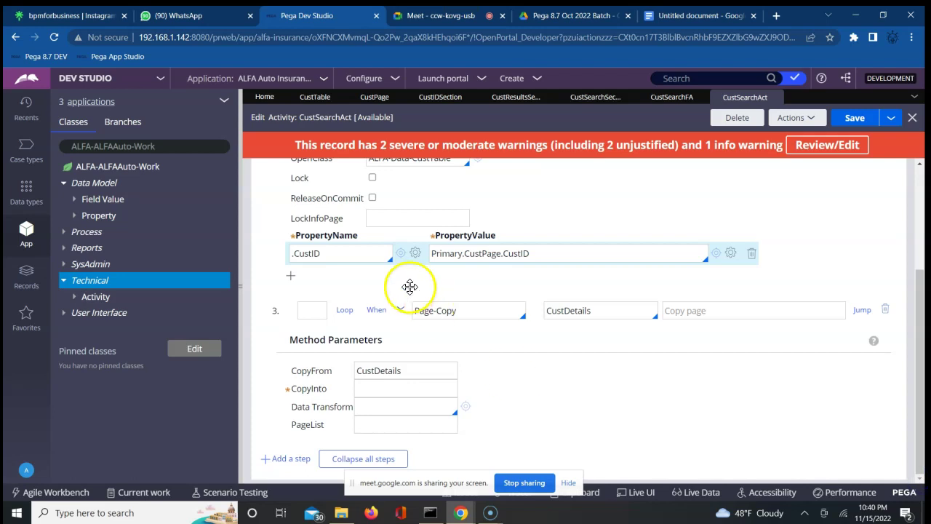
# Set the Page-Copy step's CopyInto parameter to Primary.CustPage
pyautogui.doubleClick(430, 313)
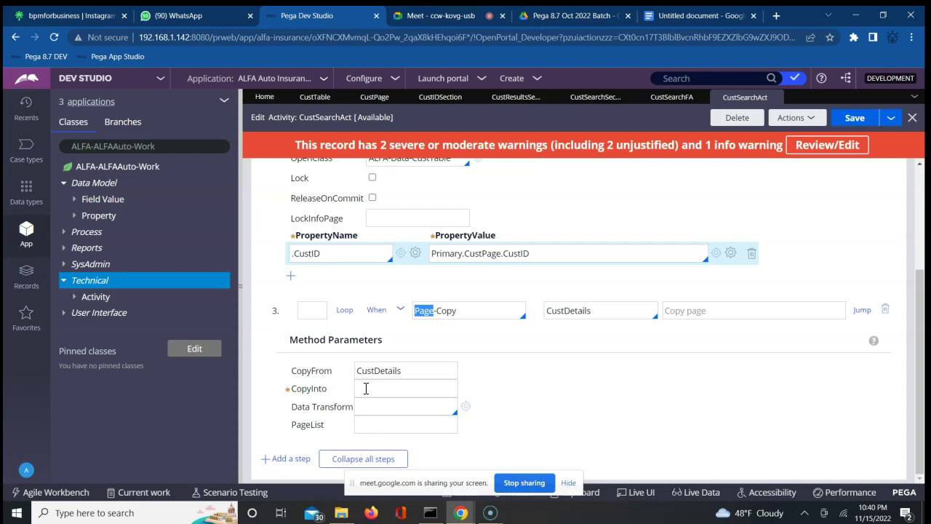
pyautogui.click(366, 388)
pyautogui.write('ust')
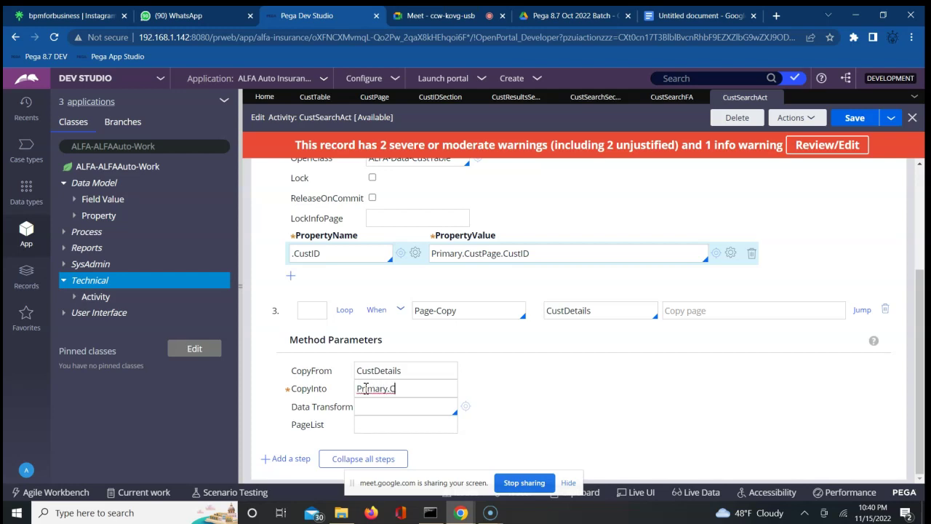
pyautogui.write('Page')
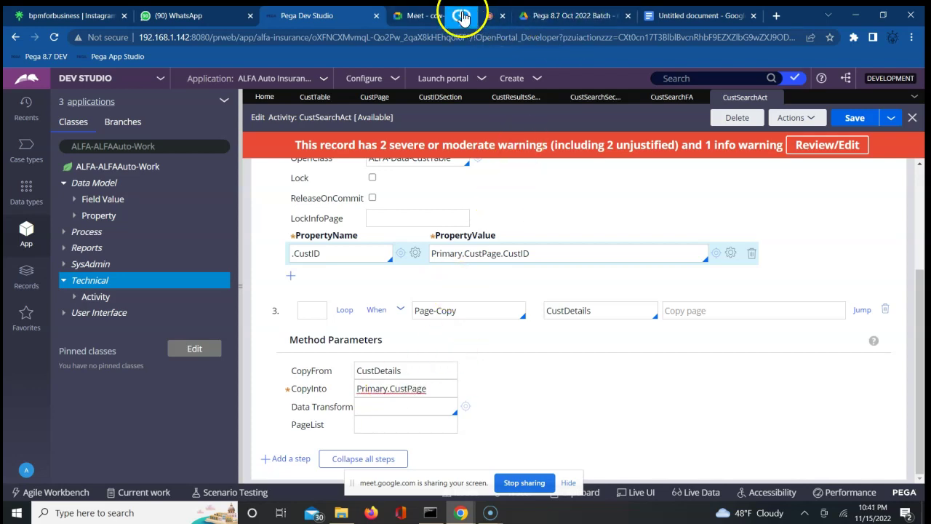
# Switch to Google Meet, admit the waiting participant and return to Pega Dev Studio
pyautogui.click(460, 16)
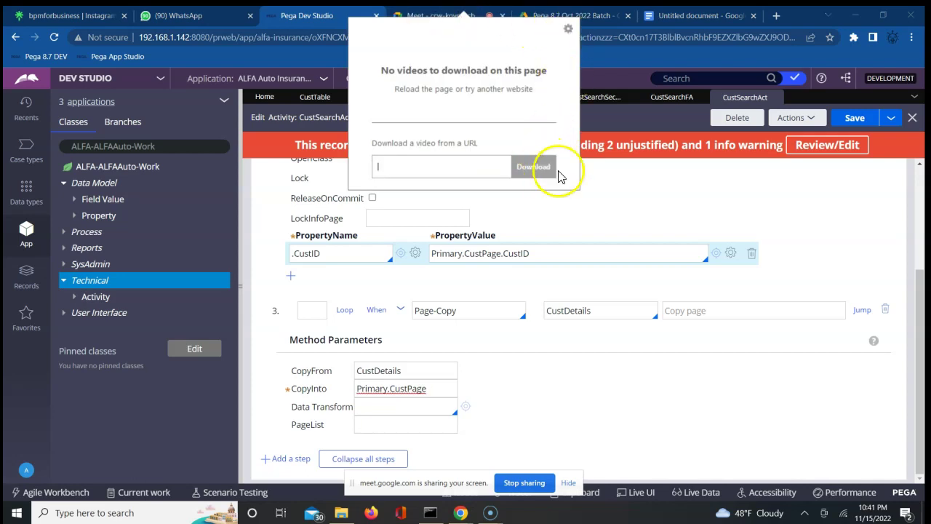
pyautogui.click(621, 180)
pyautogui.click(441, 16)
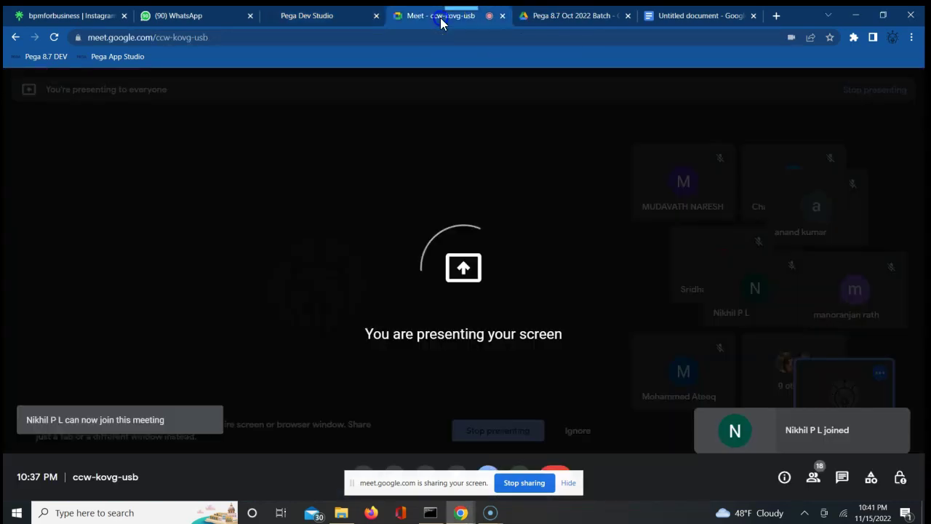
pyautogui.click(592, 137)
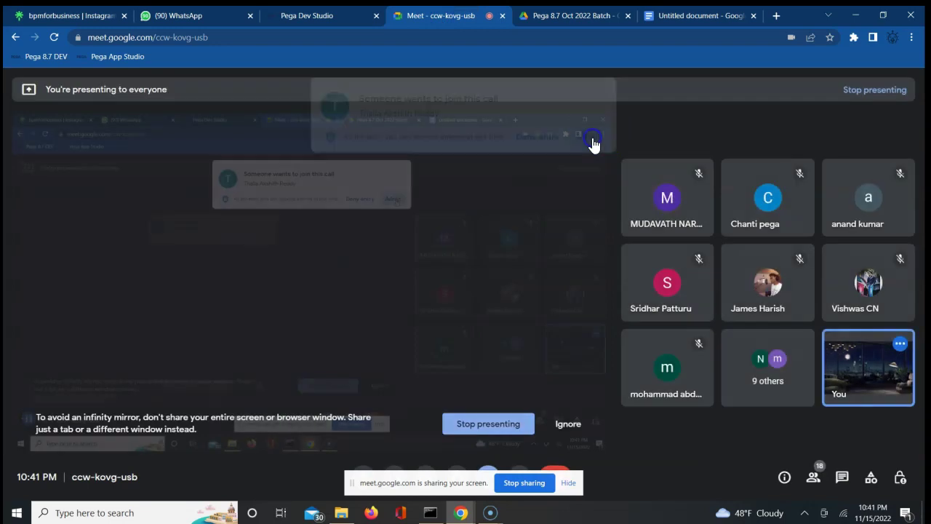
pyautogui.click(296, 16)
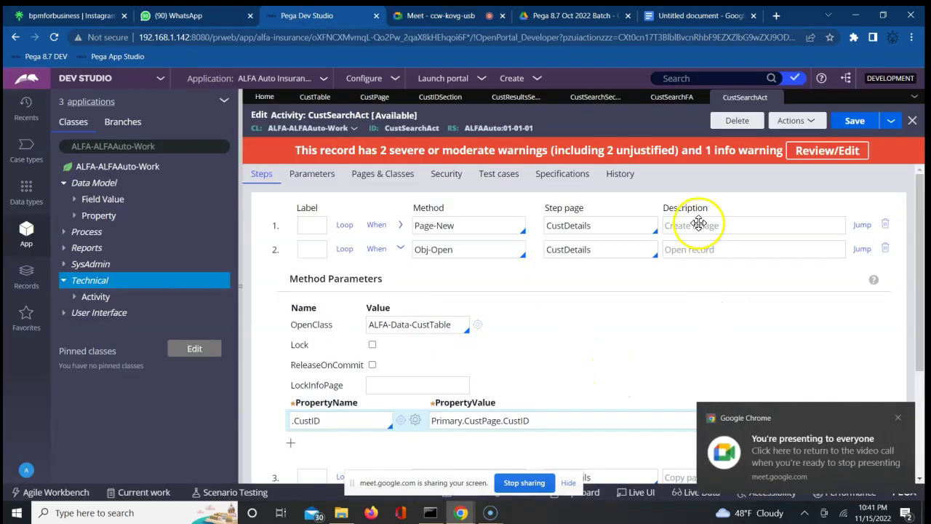
# Save the CustSearchAct activity and collapse the parameters of its Obj-Open and Page-Copy steps
pyautogui.click(845, 124)
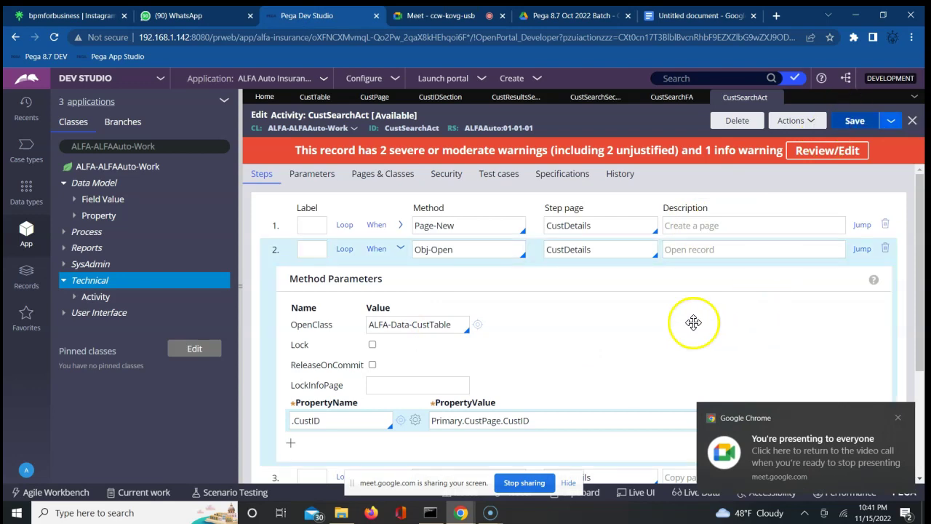
pyautogui.click(400, 251)
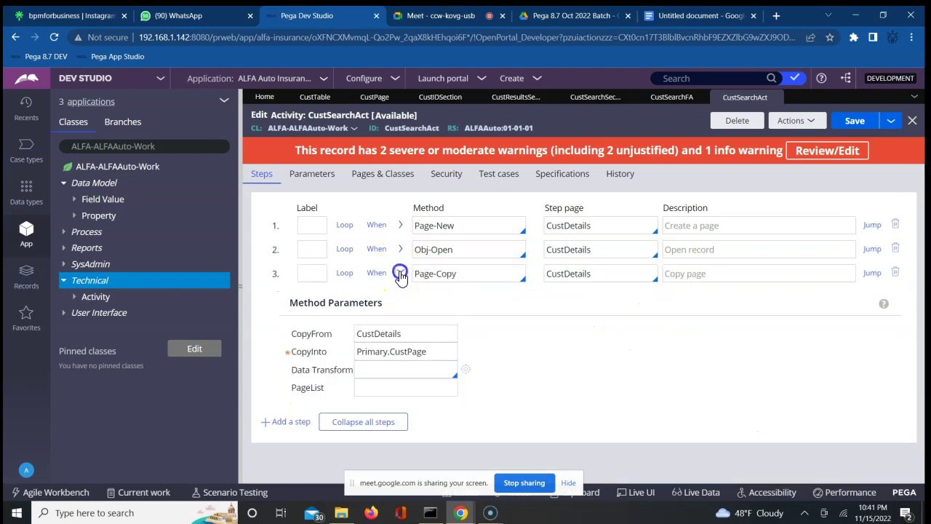
pyautogui.click(400, 275)
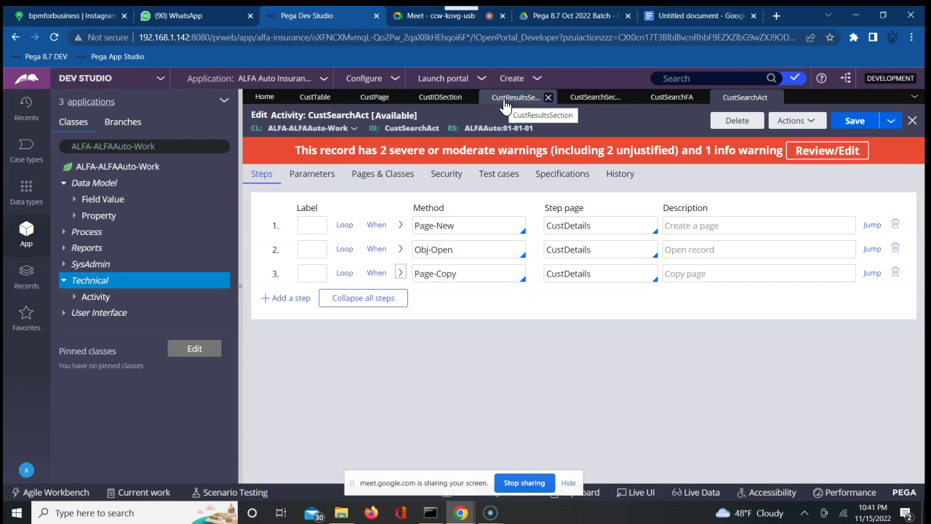
# Open CustSearchSection and examine its CustID field and the general properties and actions of its Search button
pyautogui.click(593, 100)
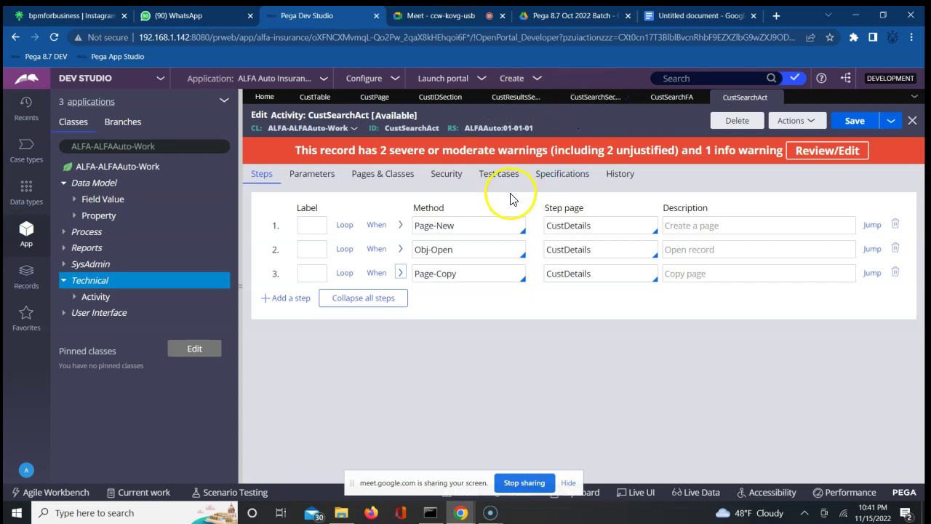
pyautogui.click(511, 105)
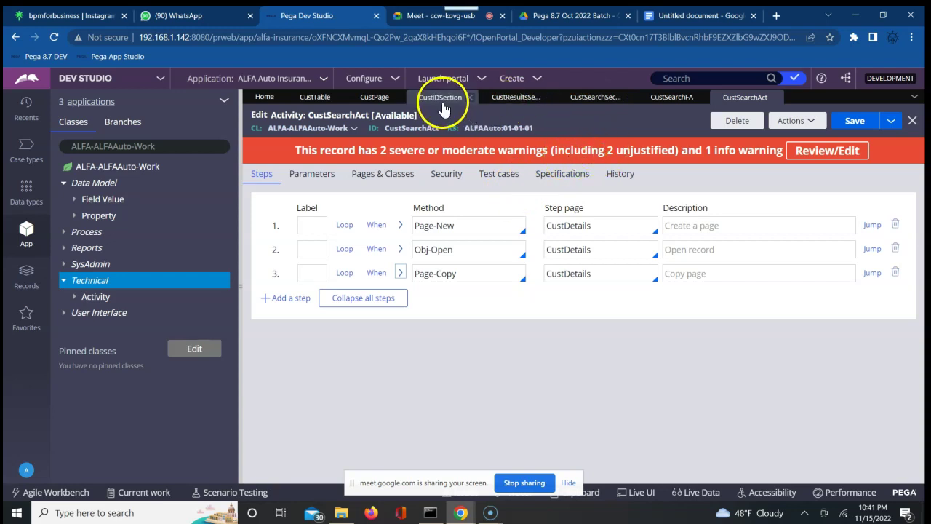
pyautogui.click(590, 102)
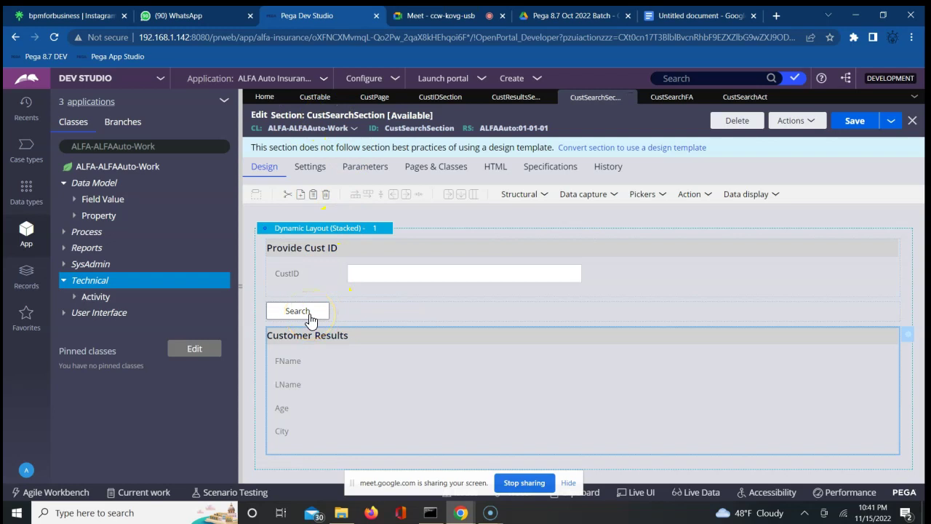
pyautogui.click(382, 274)
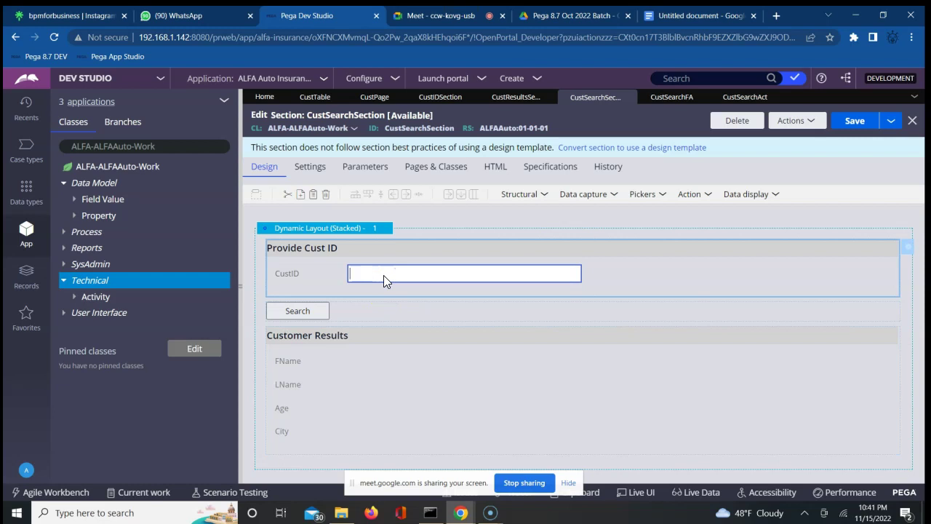
pyautogui.click(303, 320)
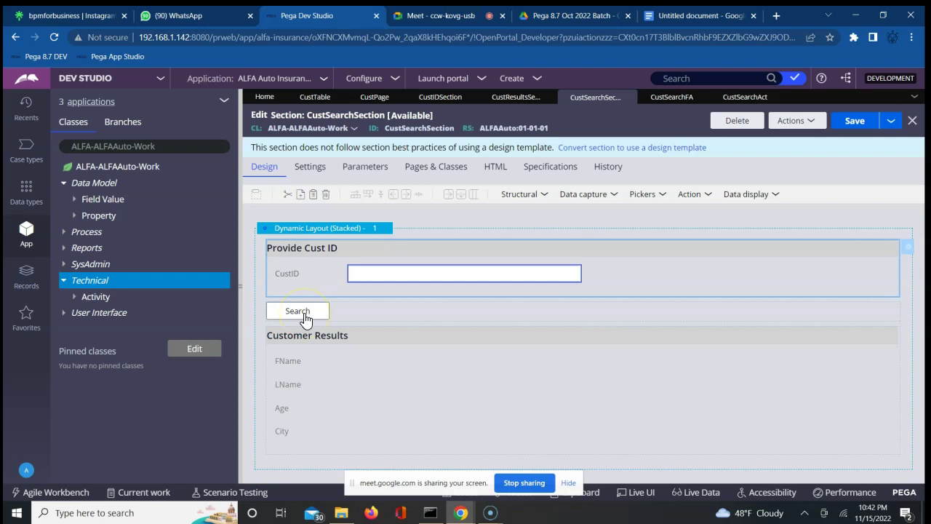
pyautogui.click(304, 317)
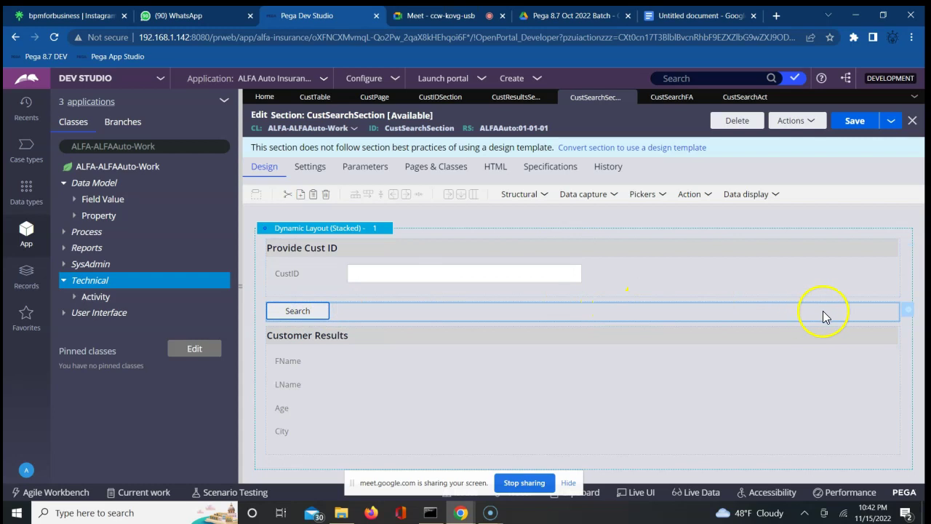
pyautogui.click(905, 312)
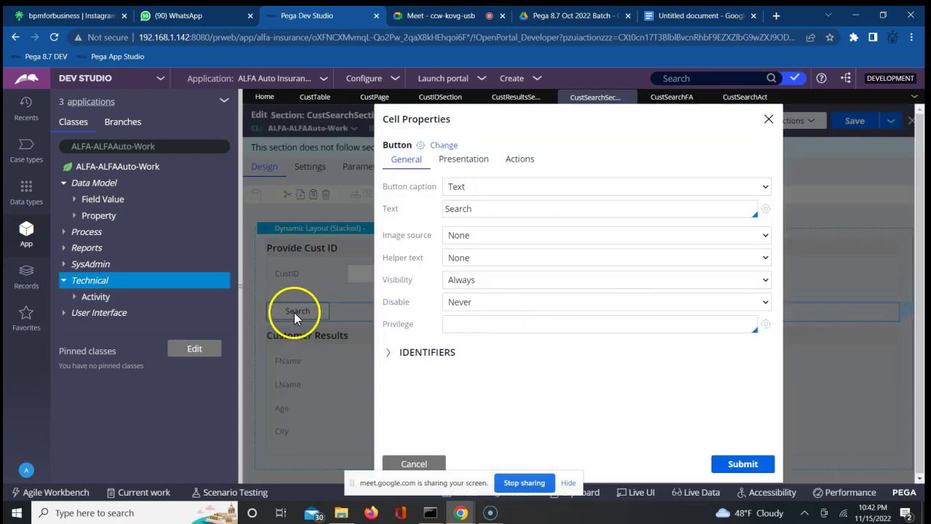
pyautogui.click(516, 168)
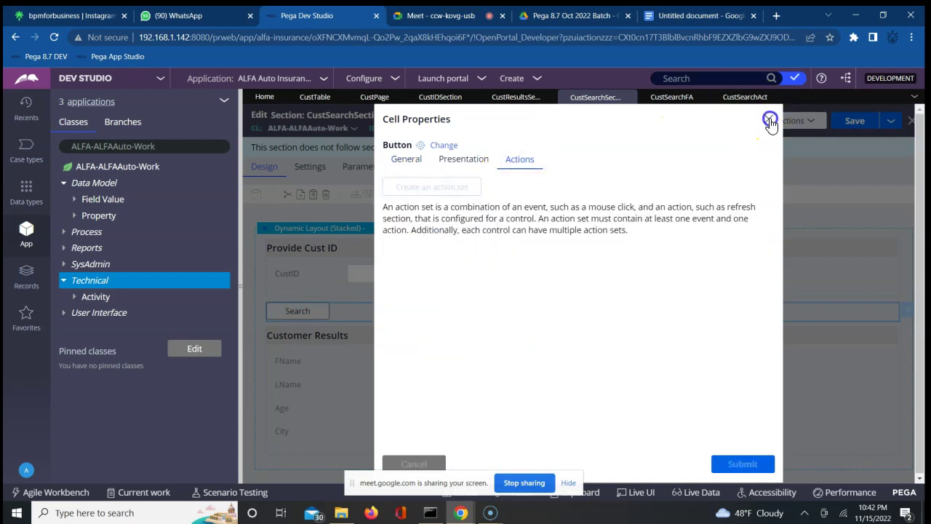
pyautogui.click(768, 120)
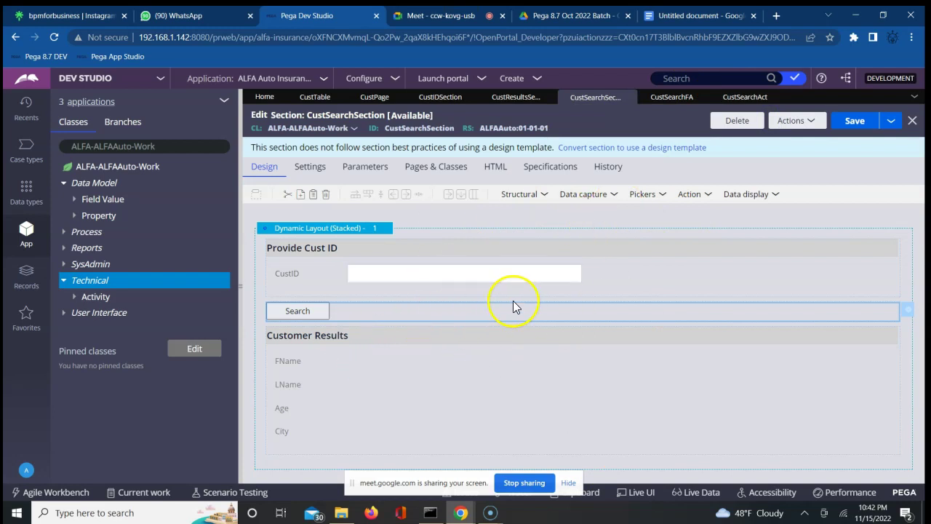
pyautogui.click(393, 321)
pyautogui.click(908, 314)
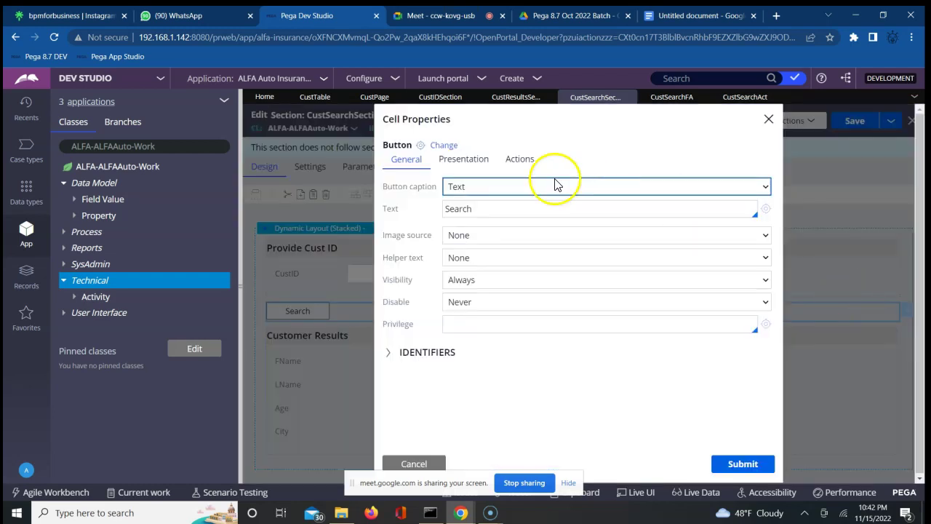
pyautogui.click(514, 162)
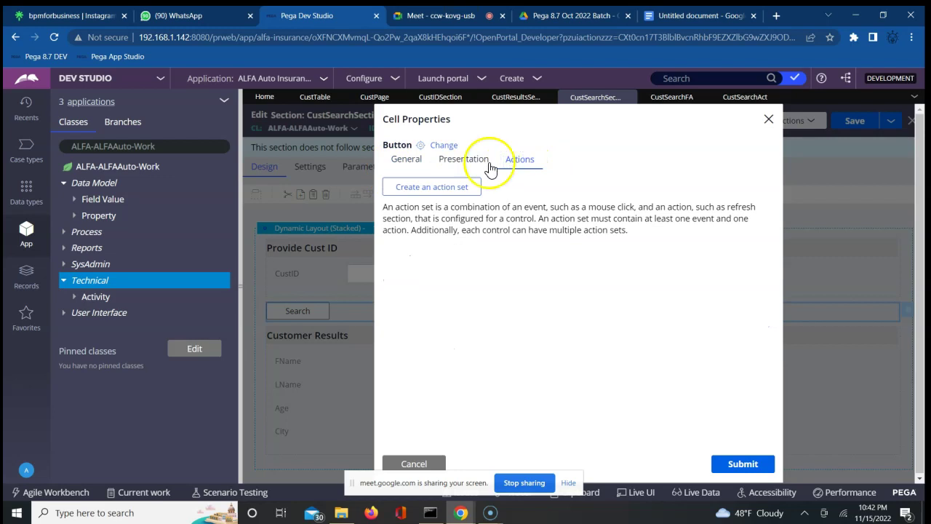
pyautogui.click(423, 189)
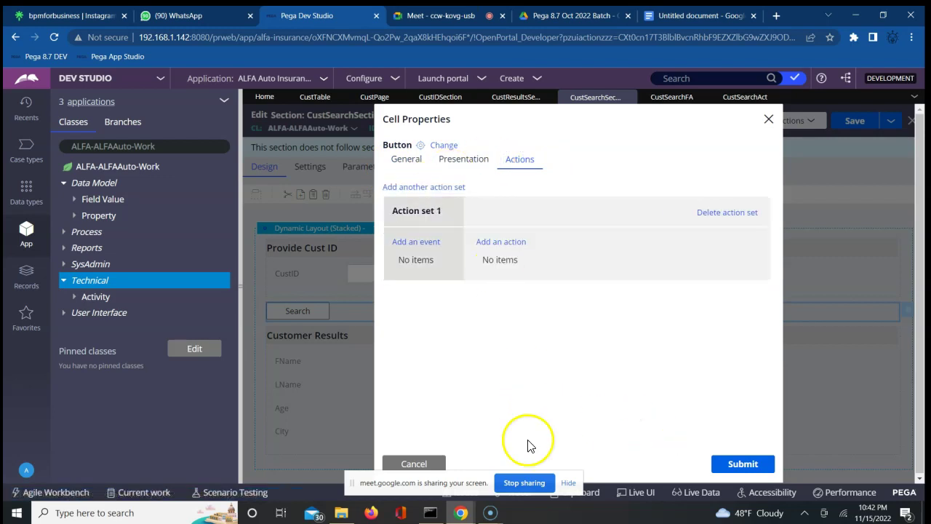
pyautogui.click(413, 464)
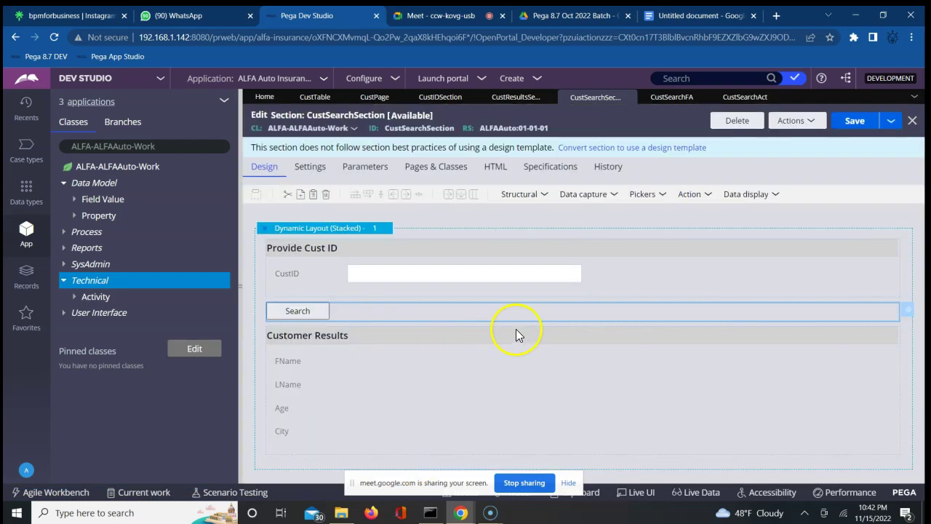
# Open the cell properties of CustSearchSection's Search button and create an action set for it
pyautogui.click(906, 315)
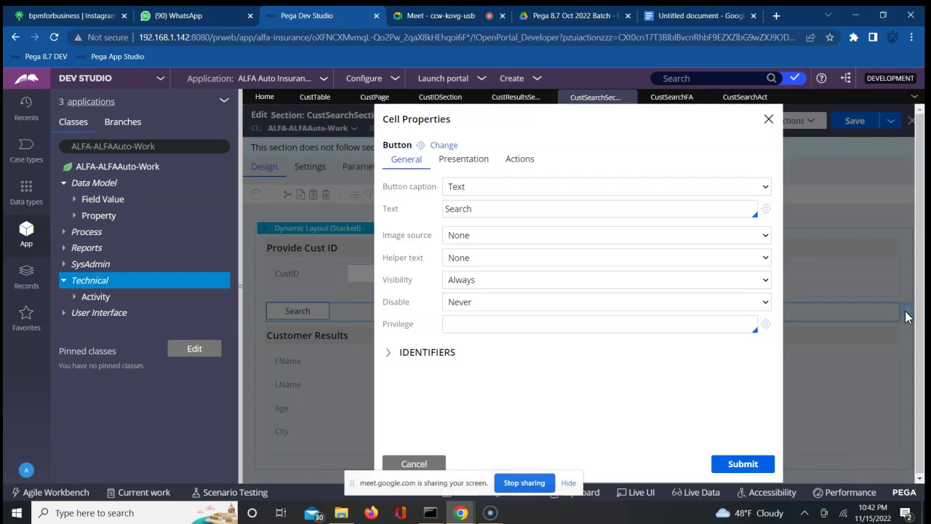
pyautogui.click(515, 168)
pyautogui.moveTo(494, 162); pyautogui.dragTo(454, 166)
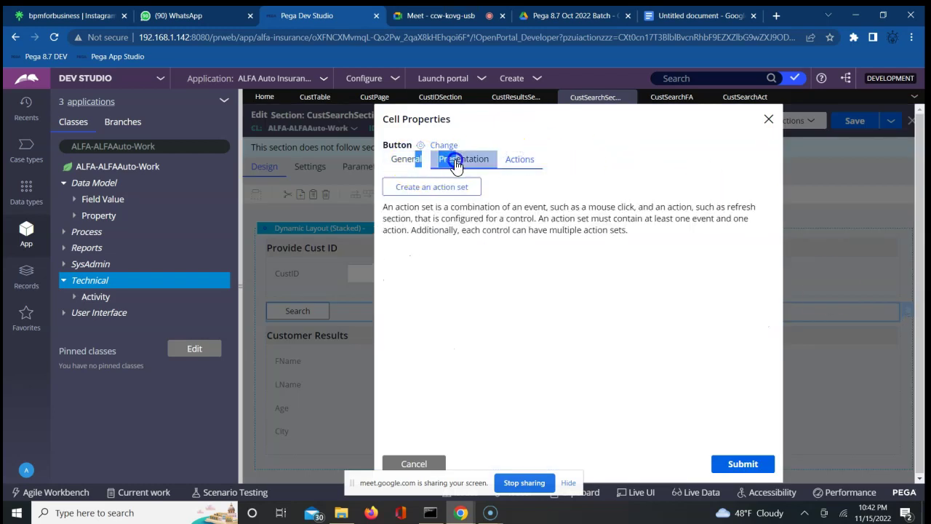
pyautogui.click(455, 163)
pyautogui.click(527, 163)
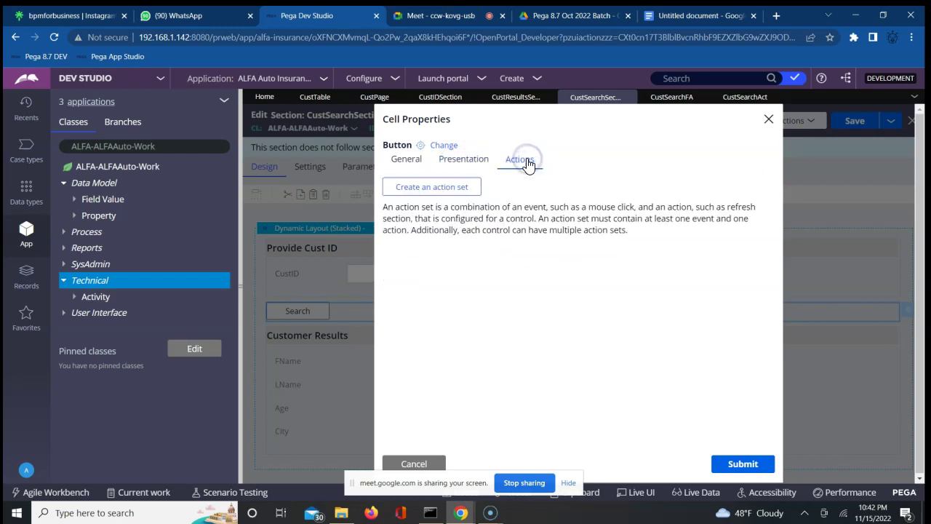
pyautogui.click(437, 191)
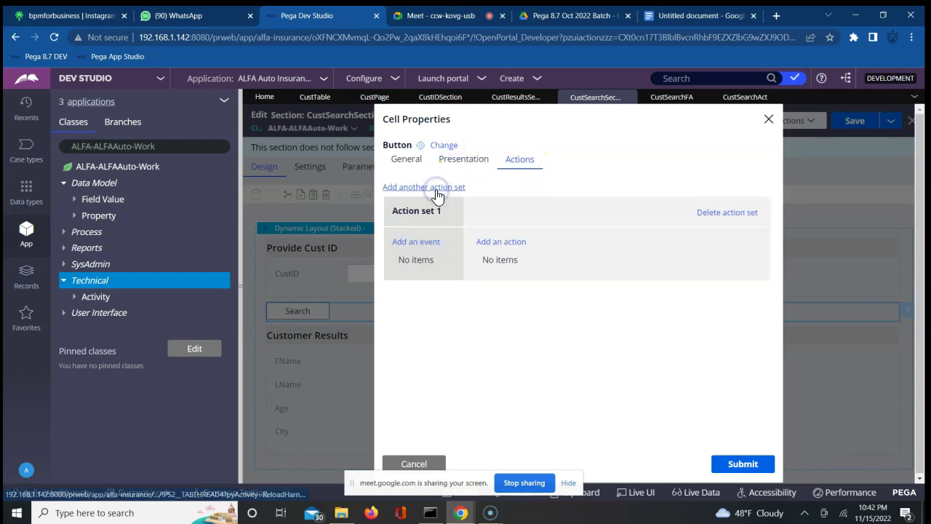
# Add a Click mouse event and a Display: Refresh action to the Search button's action set
pyautogui.click(405, 247)
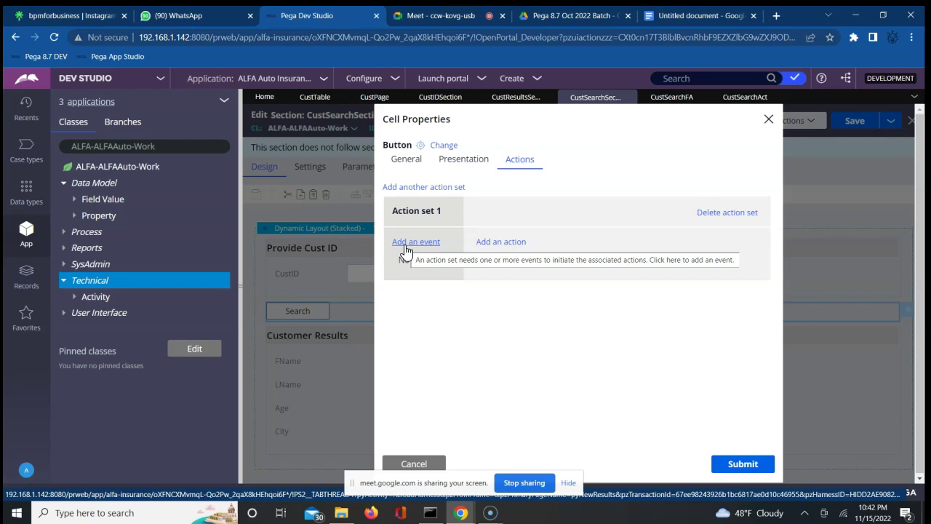
pyautogui.click(354, 266)
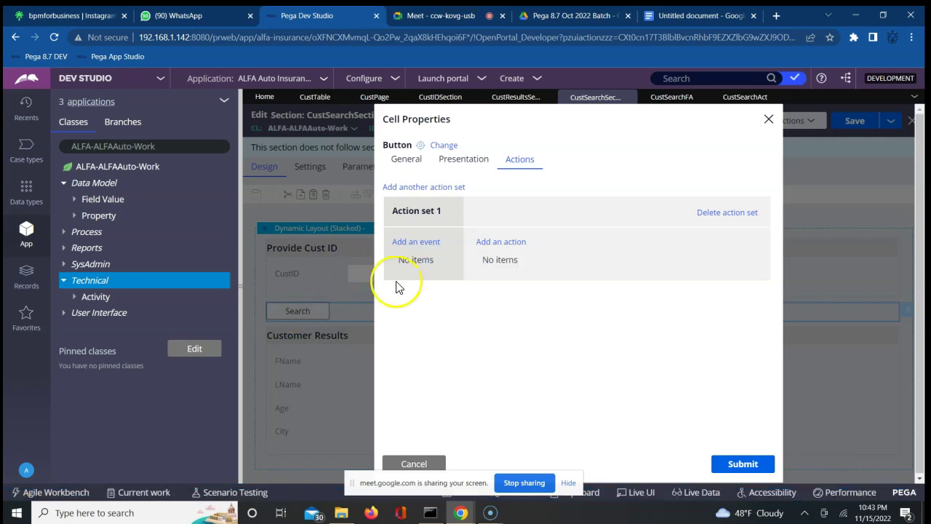
pyautogui.click(418, 247)
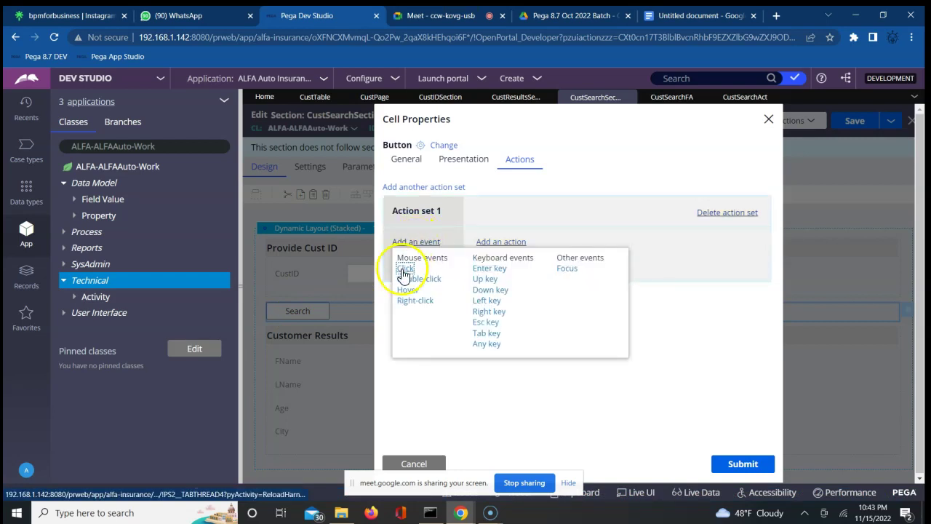
pyautogui.click(404, 268)
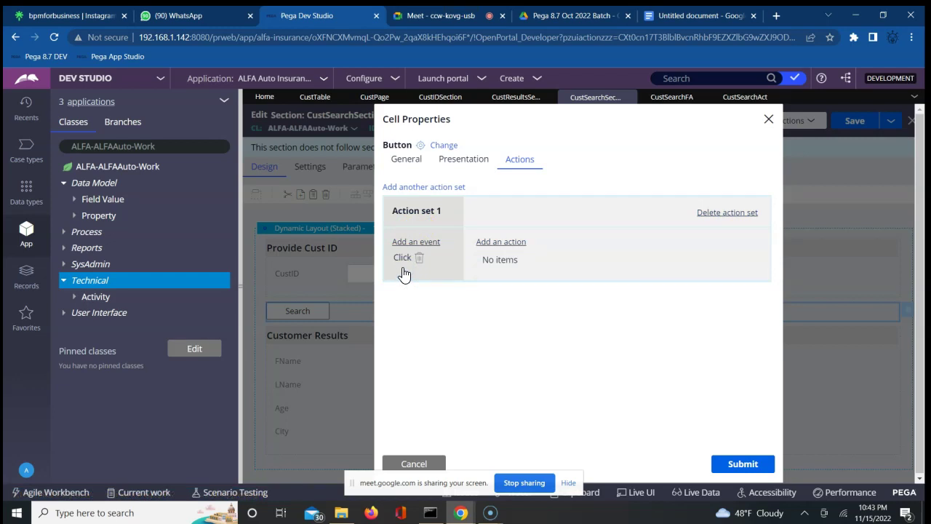
pyautogui.click(420, 258)
pyautogui.click(426, 243)
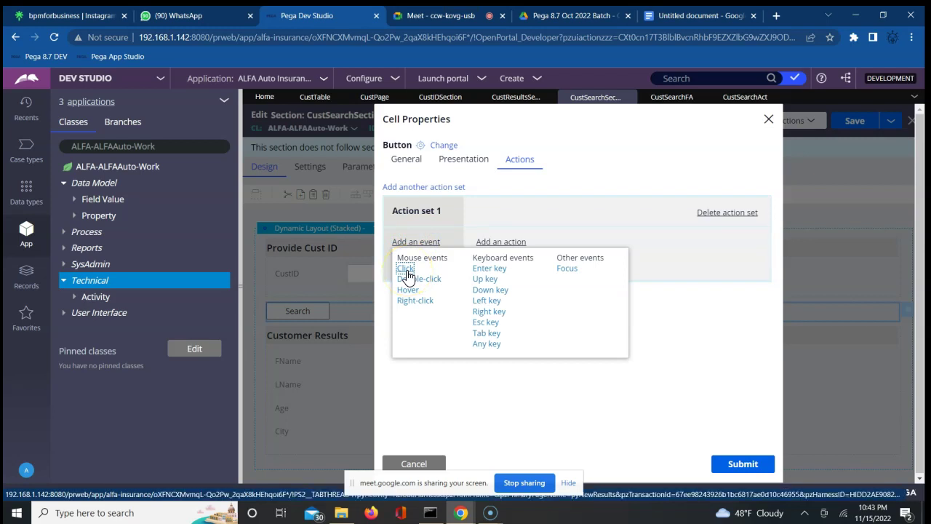
pyautogui.click(407, 274)
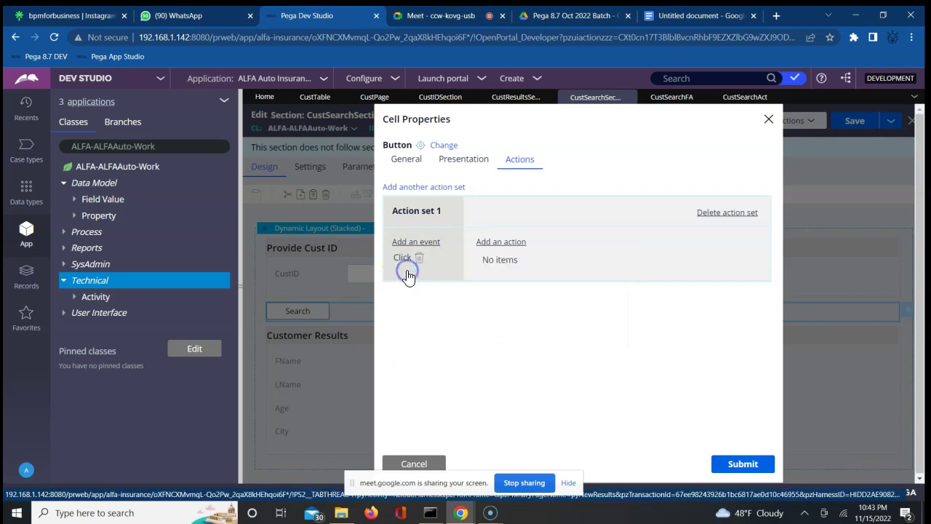
pyautogui.click(495, 242)
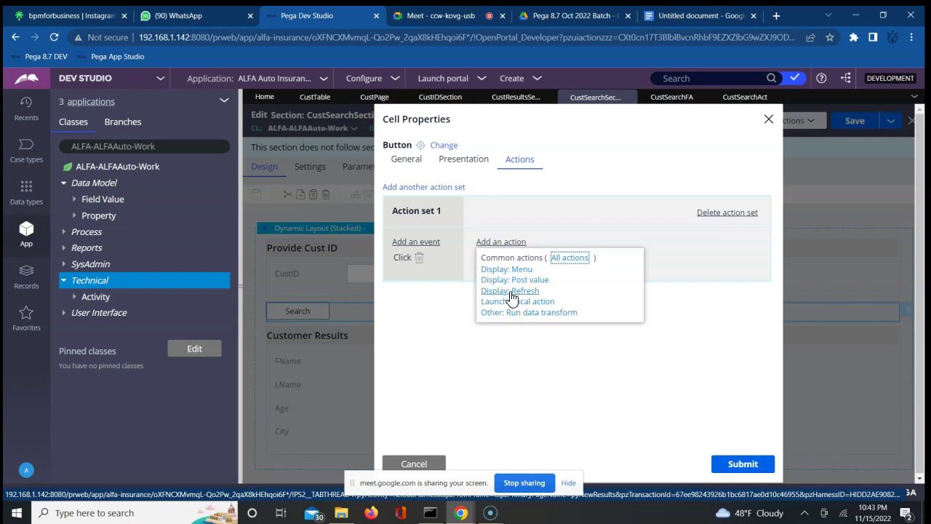
pyautogui.click(512, 291)
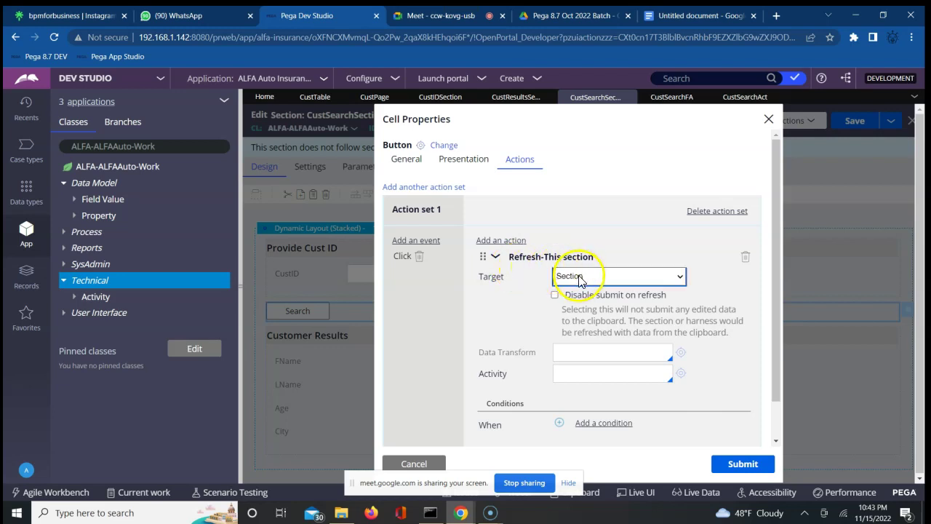
pyautogui.click(523, 322)
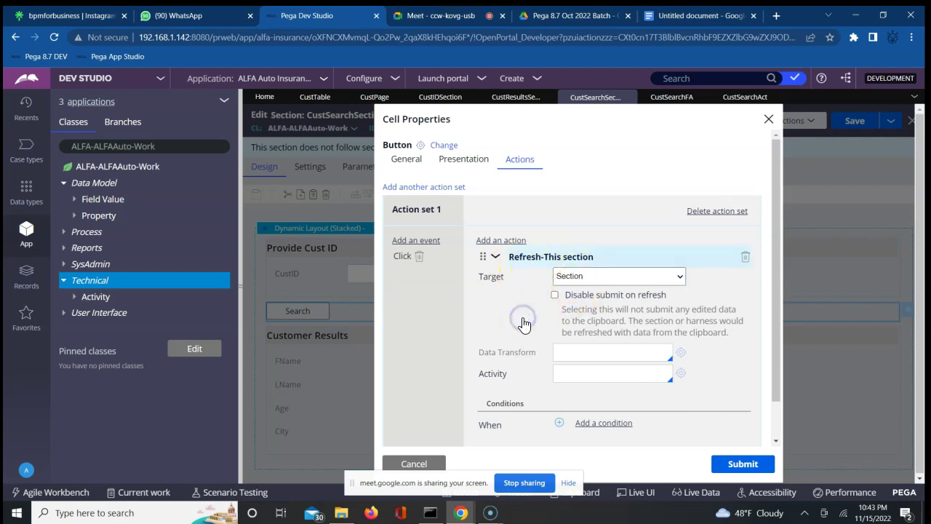
pyautogui.click(572, 376)
pyautogui.click(572, 376)
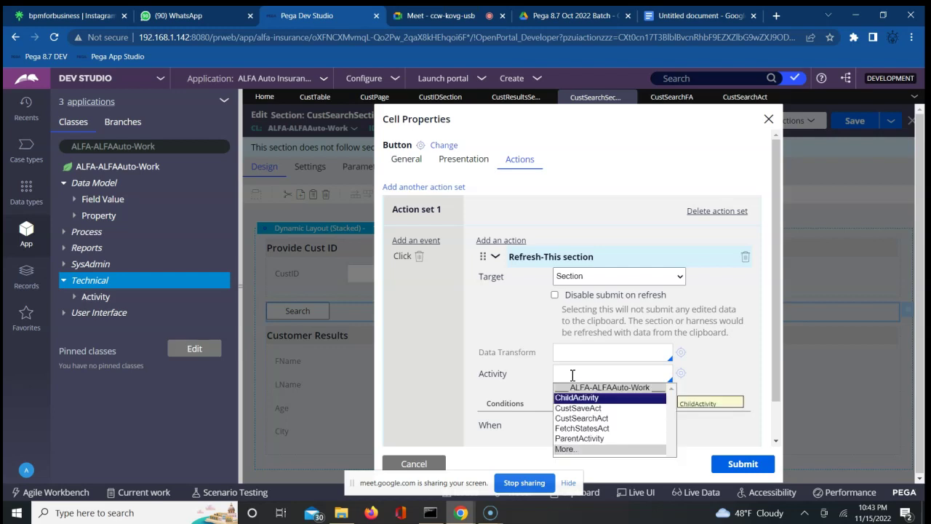
pyautogui.press('Down')
pyautogui.press('Down')
pyautogui.press('Down')
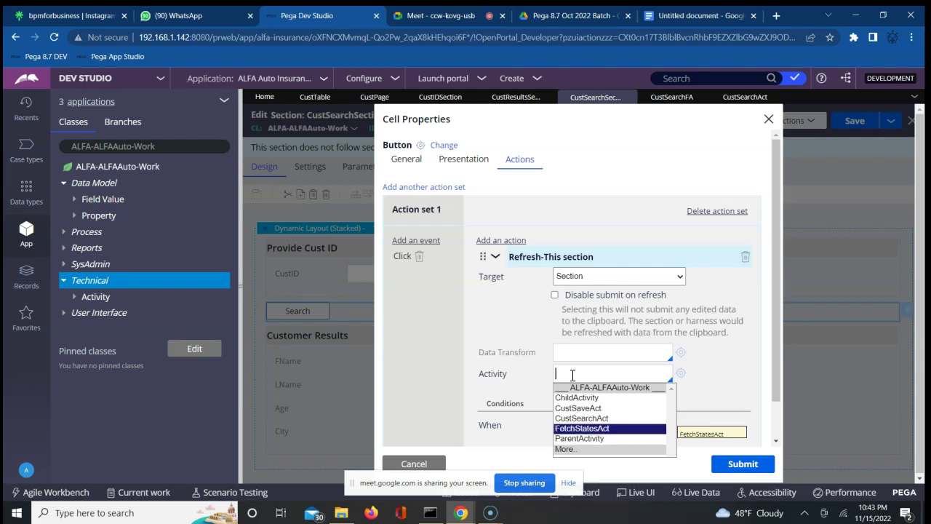
pyautogui.press('Up')
pyautogui.press('Return')
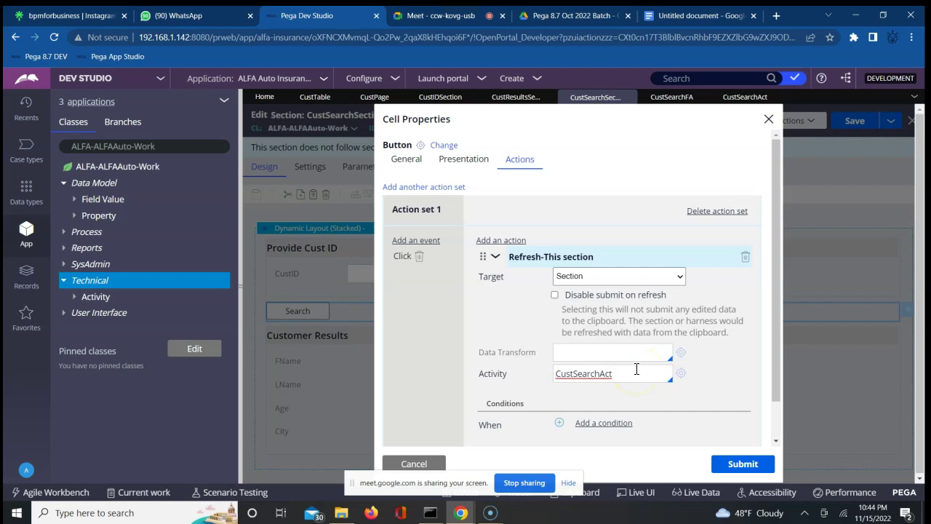
pyautogui.click(414, 463)
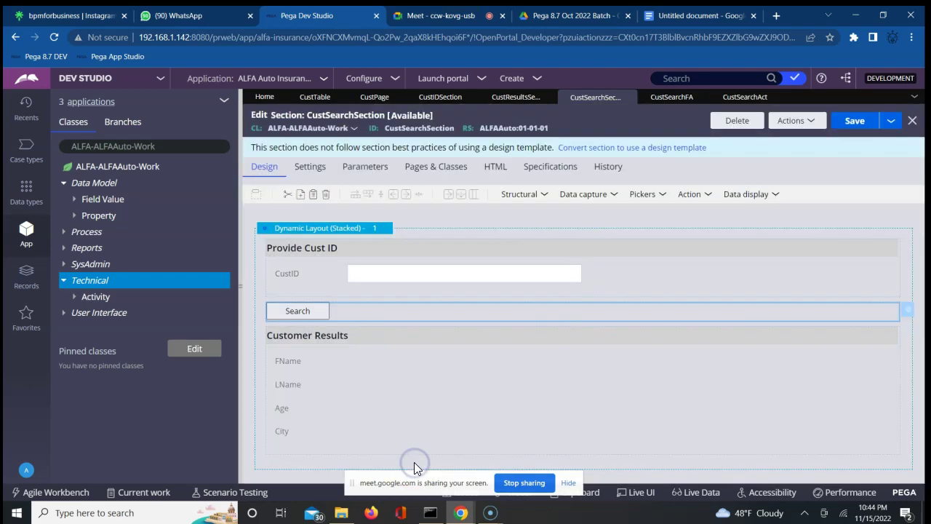
# Reopen the Search button's cell properties and create an action set with a Click event and a Display: Refresh action
pyautogui.click(907, 311)
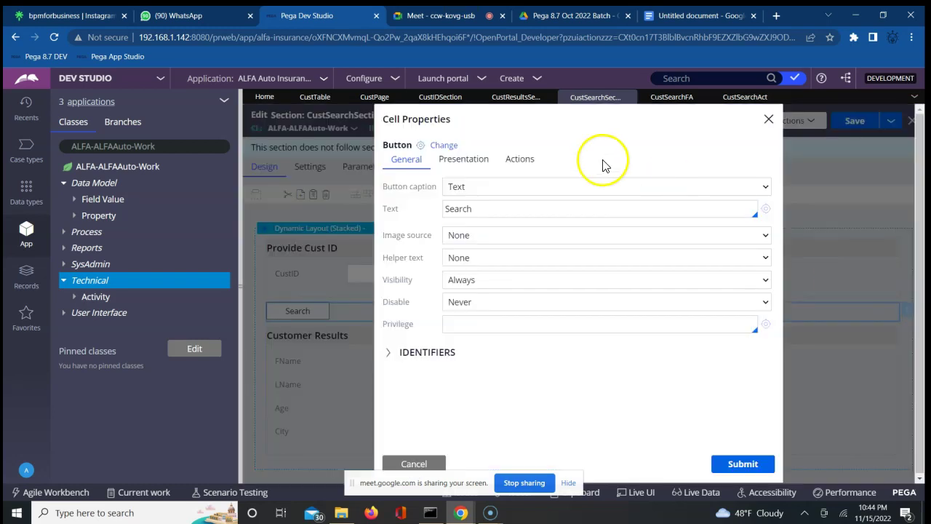
pyautogui.click(522, 164)
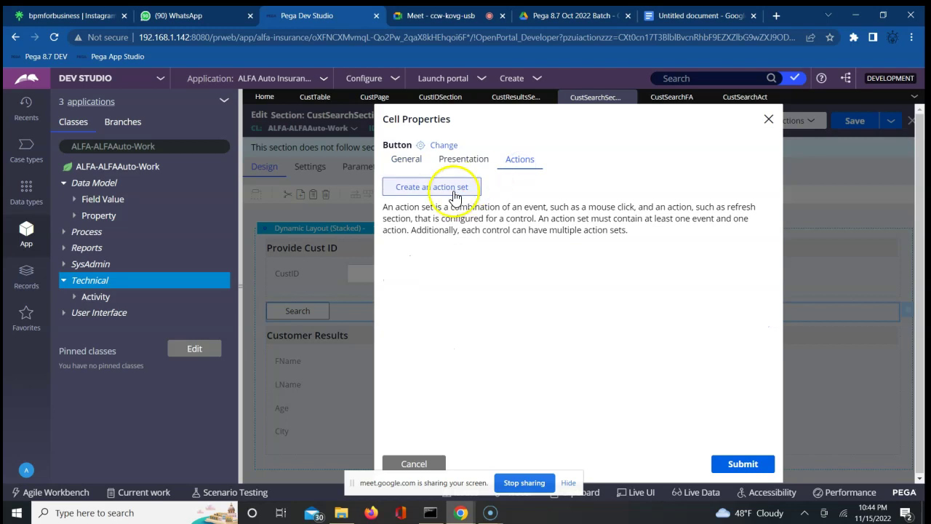
pyautogui.click(444, 190)
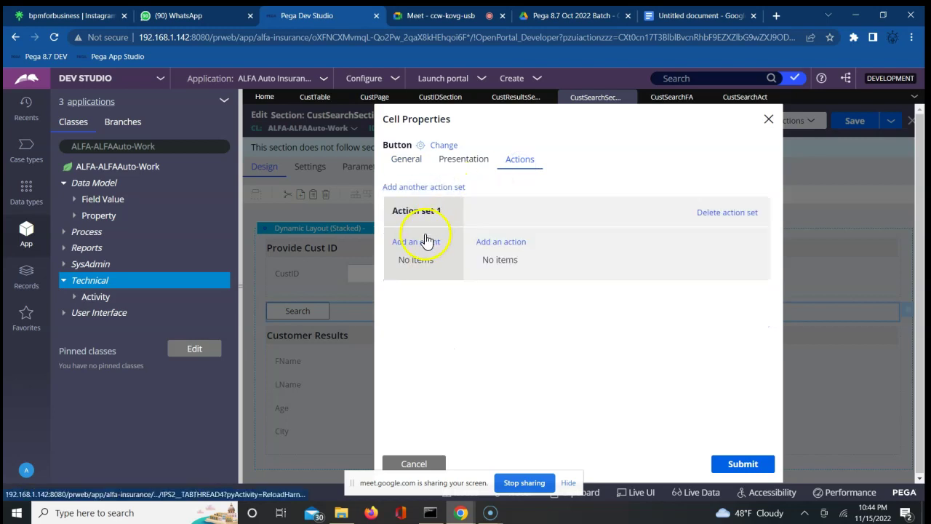
pyautogui.click(416, 243)
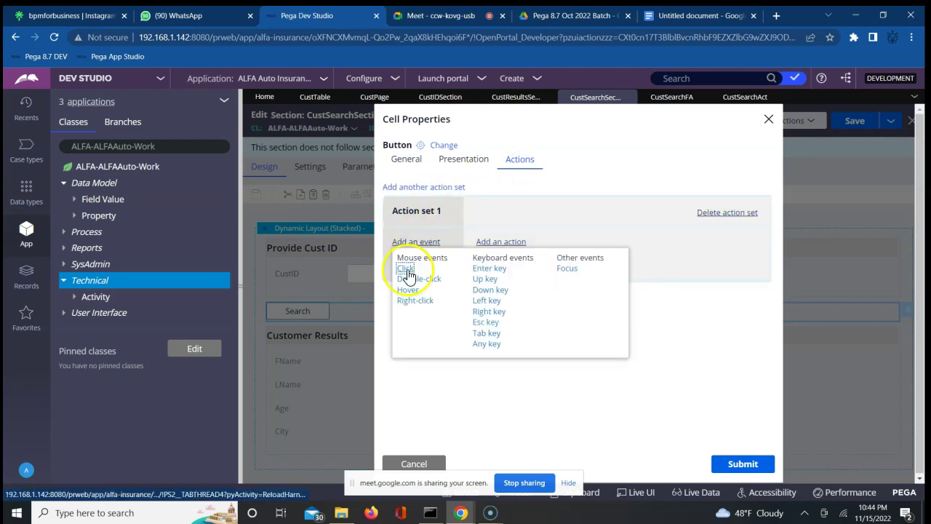
pyautogui.click(405, 269)
pyautogui.click(491, 245)
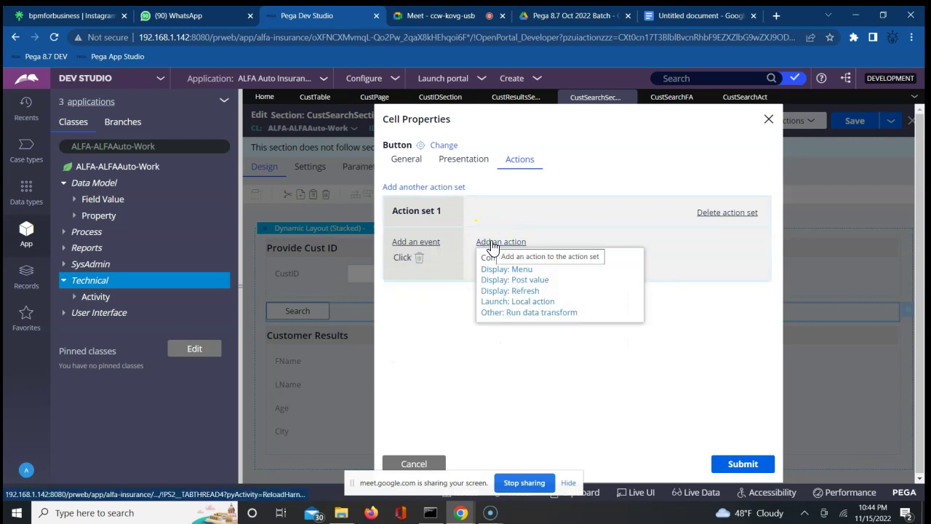
pyautogui.click(512, 302)
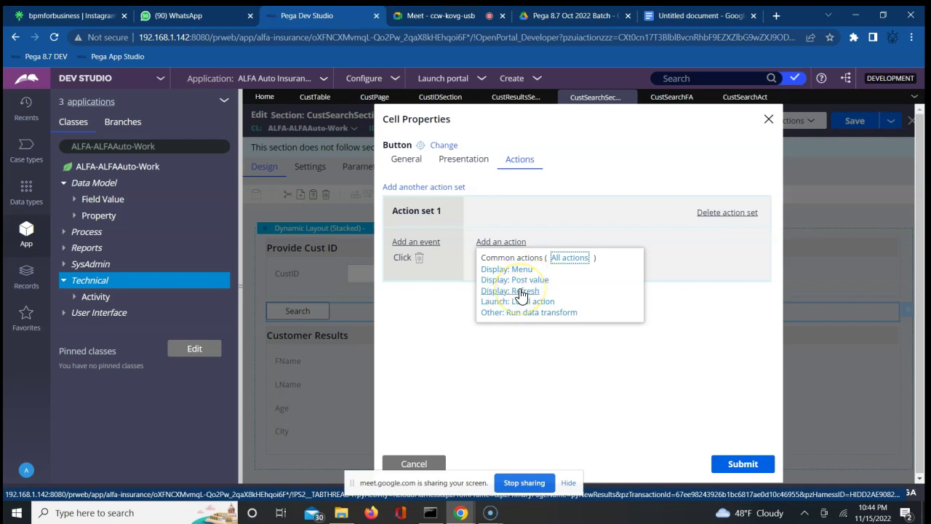
pyautogui.click(521, 292)
# Set the refresh action's activity to CustSearchAct, submit the Search button's properties, and save CustSearchSection
pyautogui.click(589, 363)
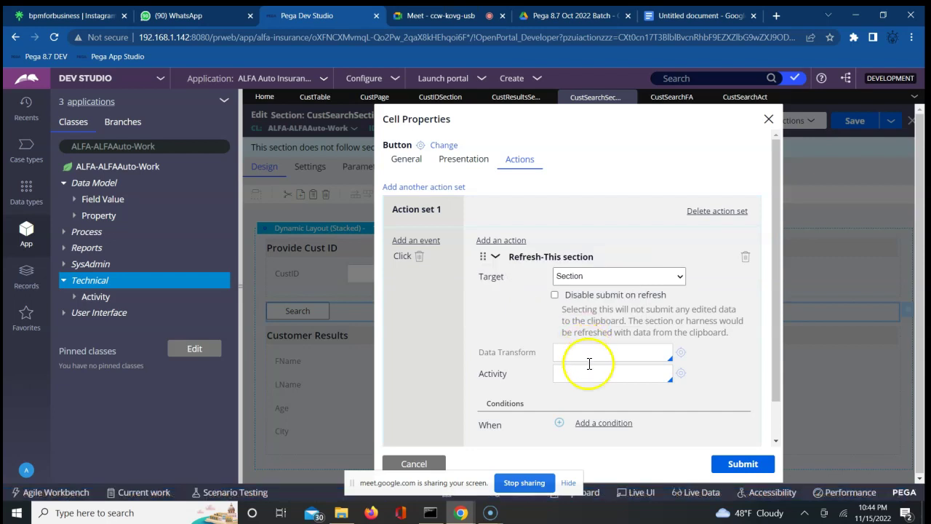
pyautogui.click(578, 373)
pyautogui.press('Down')
pyautogui.press('Down')
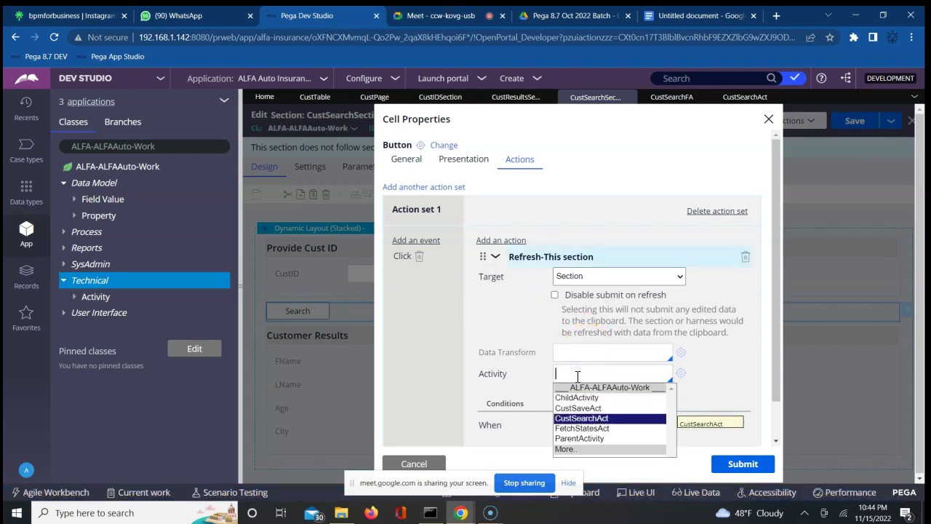
pyautogui.press('Return')
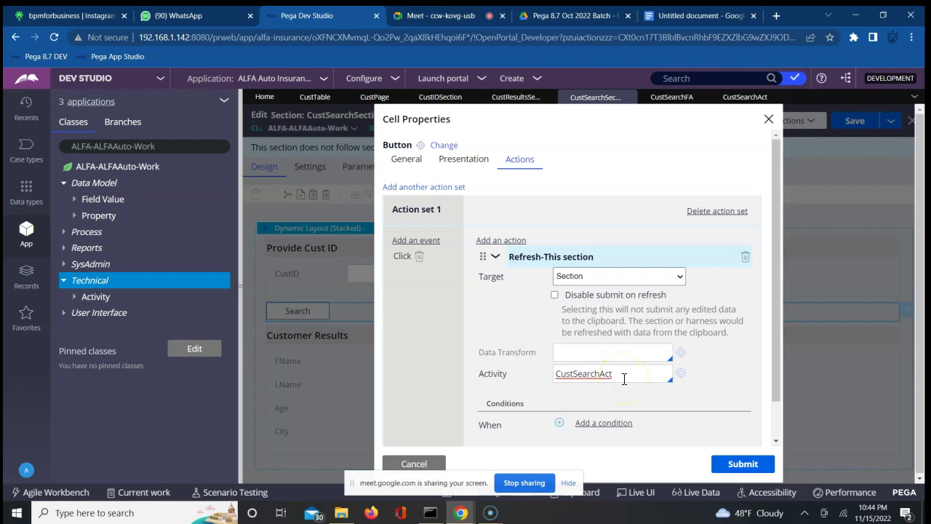
pyautogui.click(775, 439)
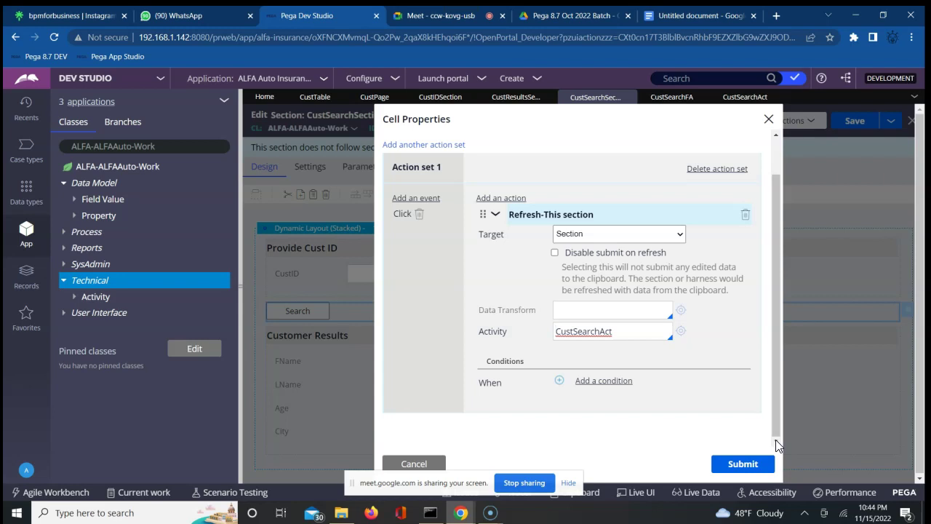
pyautogui.click(743, 465)
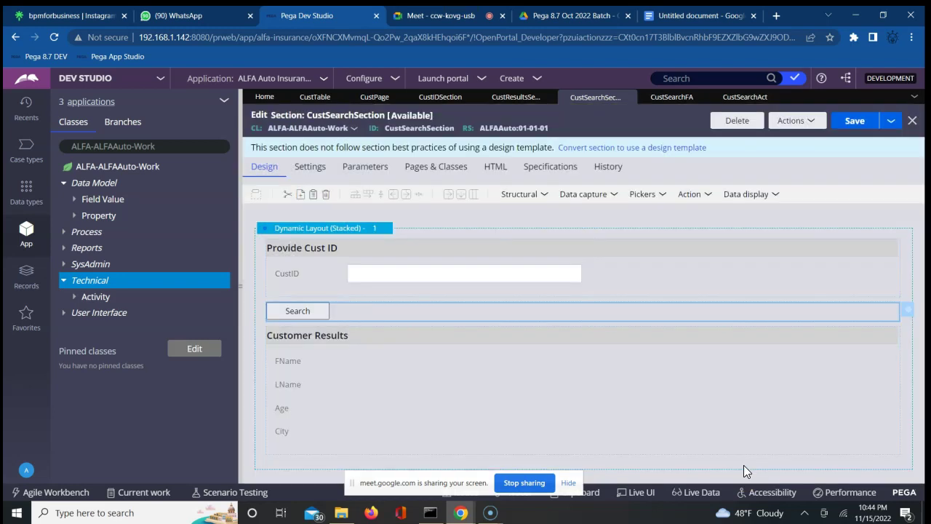
pyautogui.click(856, 122)
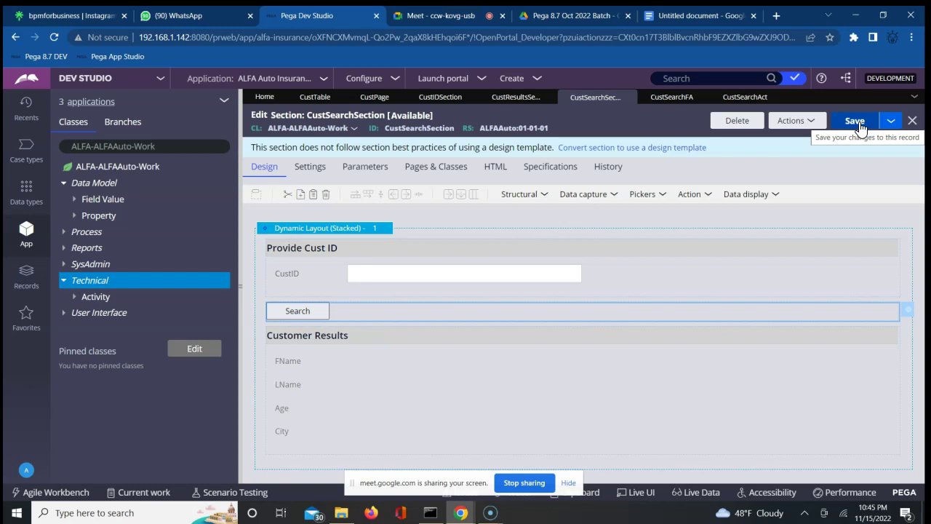
# Review the CustTable records, the CustPage property, the CustIDSection, CustResultsSection and CustSearchSection layouts, and the section used by CustSearchFA
pyautogui.click(313, 97)
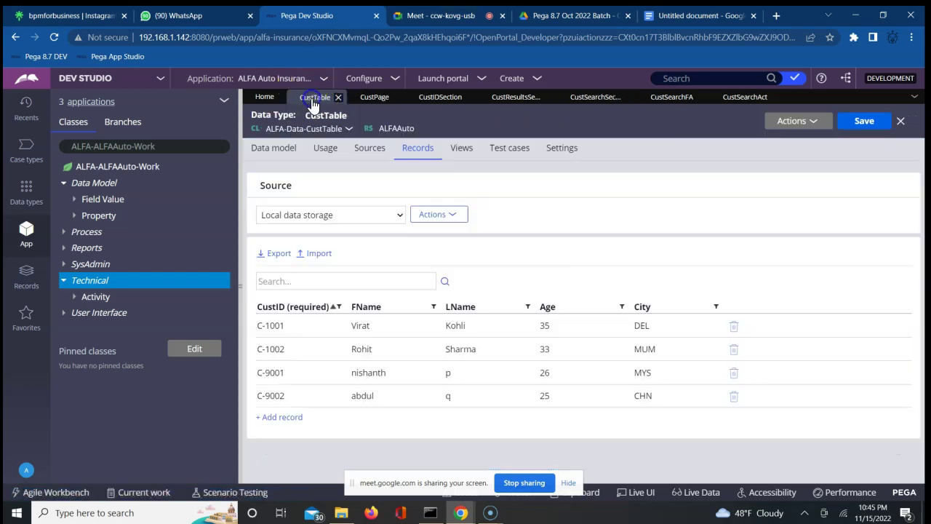
pyautogui.click(374, 98)
pyautogui.click(431, 102)
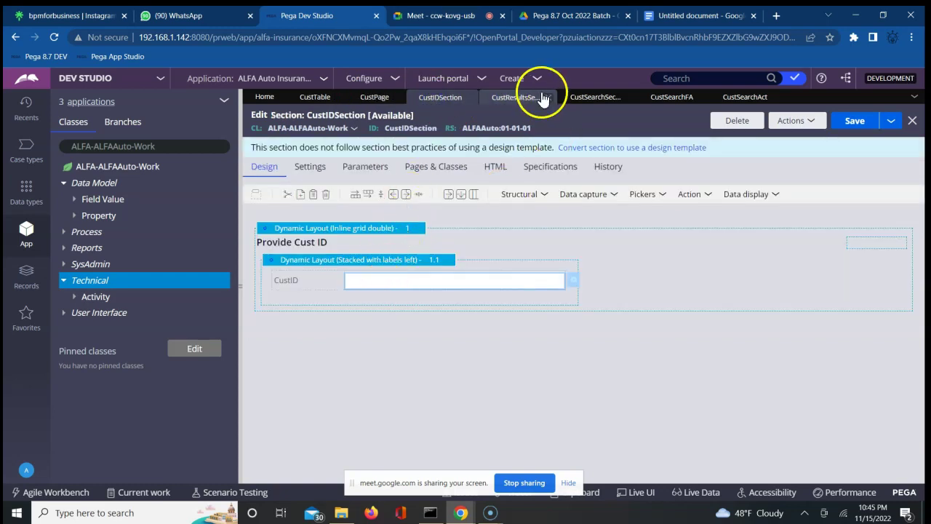
pyautogui.click(514, 96)
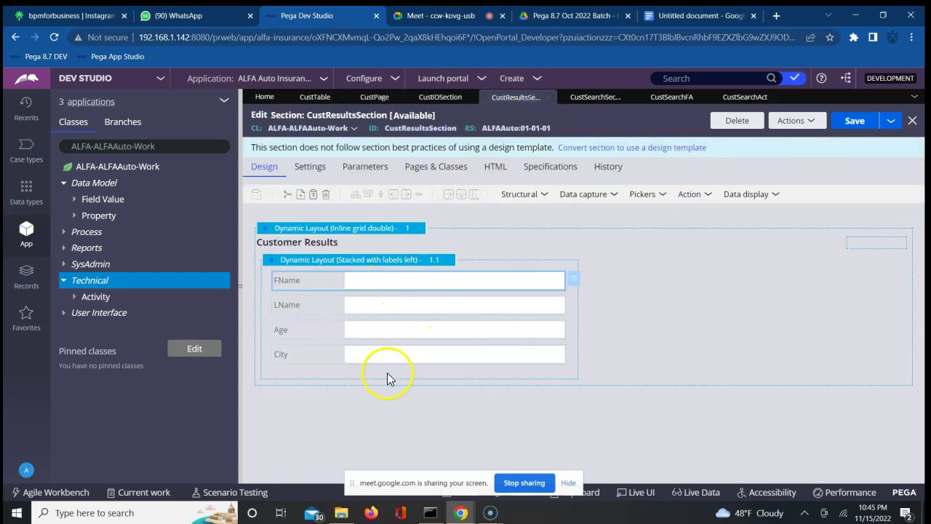
pyautogui.click(594, 101)
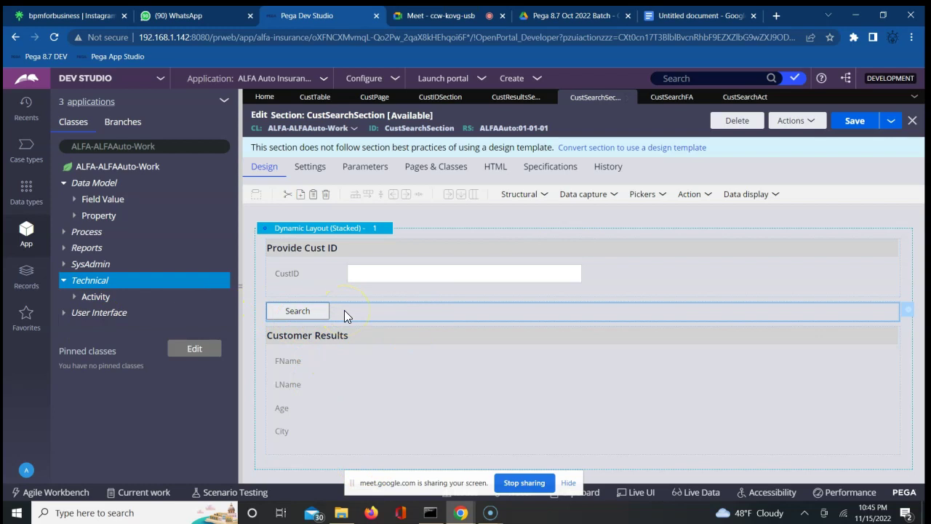
pyautogui.click(667, 102)
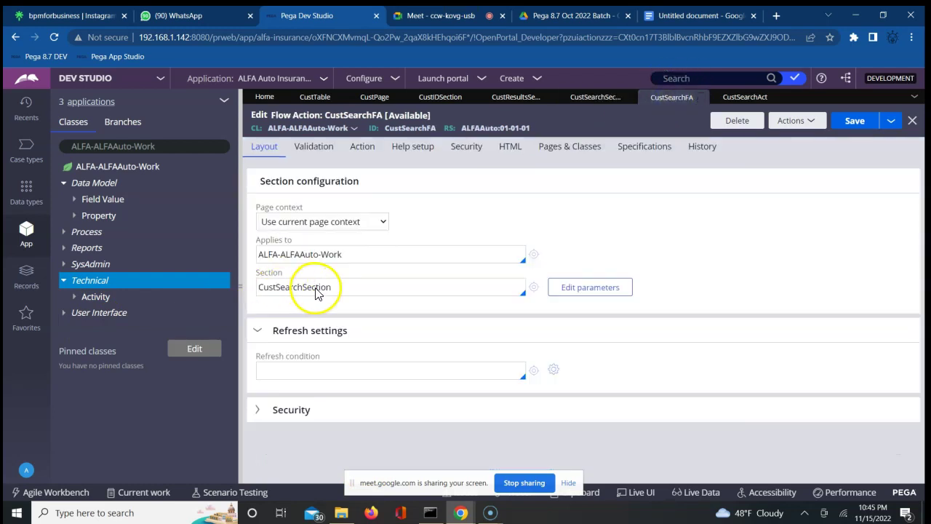
# Examine the method parameters of the Obj-Open step in the CustSearchAct activity, including its property name and value
pyautogui.click(729, 99)
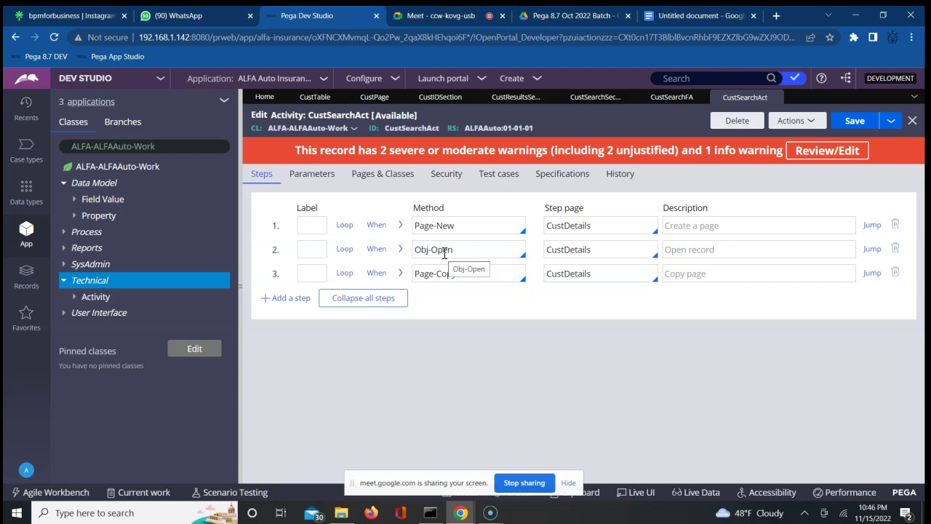
pyautogui.click(400, 250)
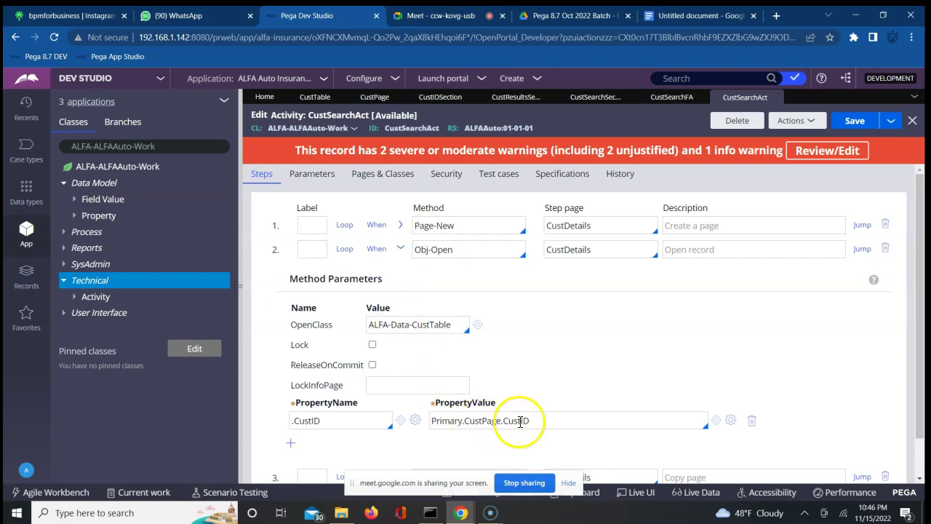
pyautogui.click(353, 422)
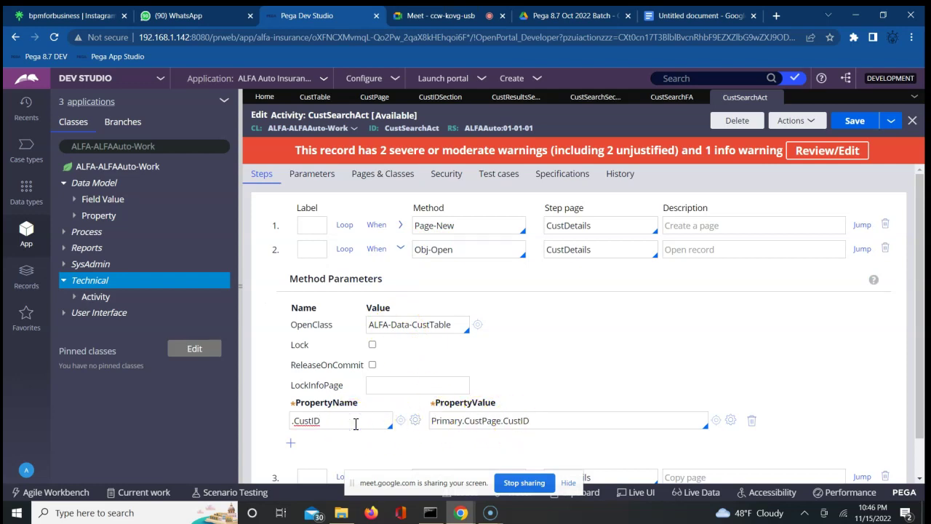
# Switch to Google Meet, admit the waiting participant to the call, and return to Pega Dev Studio
pyautogui.click(433, 16)
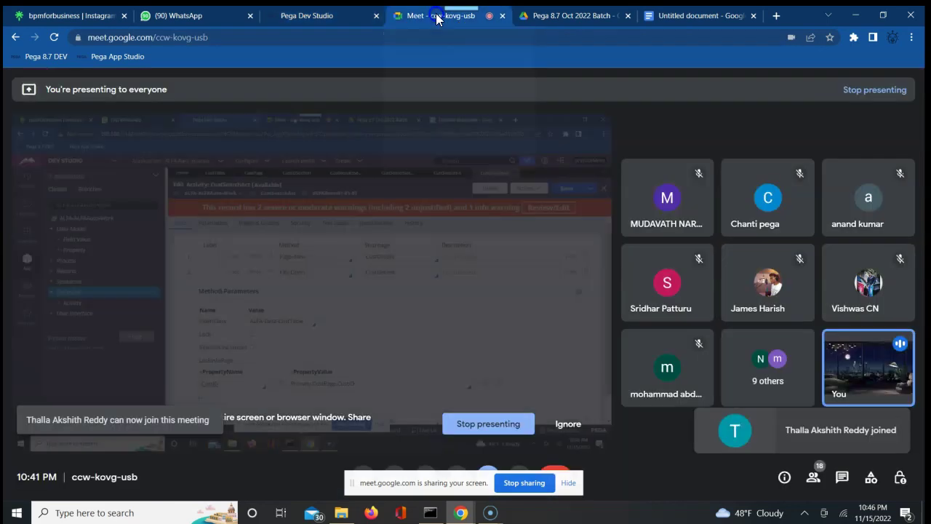
pyautogui.click(589, 138)
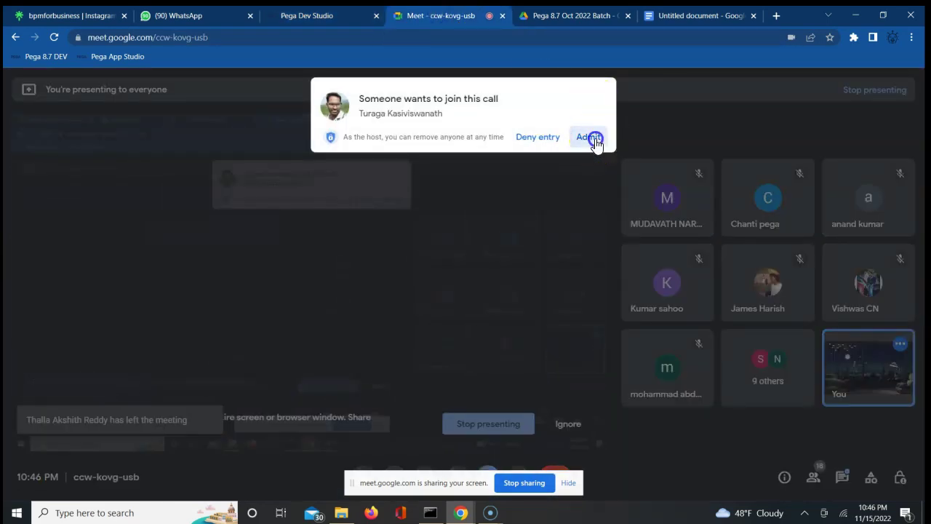
pyautogui.click(302, 15)
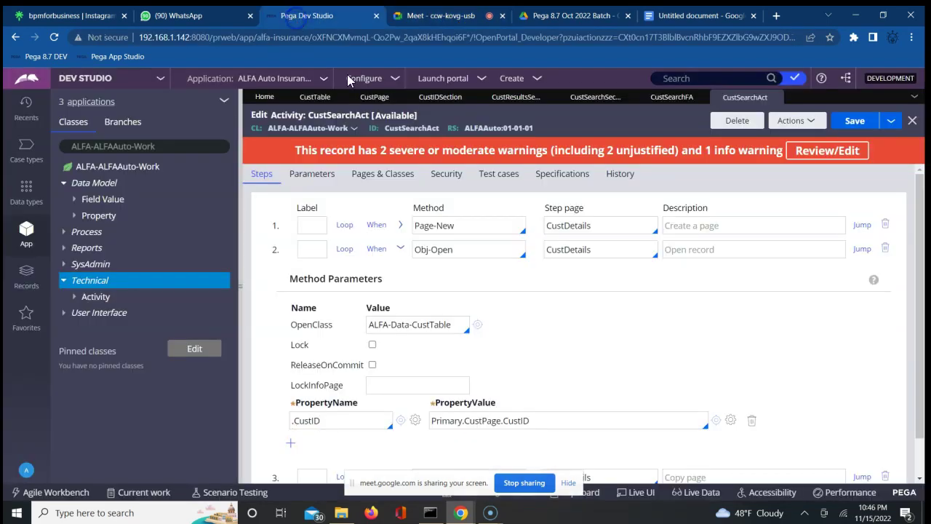
# Collapse the Obj-Open parameters and examine the CopyFrom and CopyInto values of CustSearchAct's Page-Copy step
pyautogui.click(400, 248)
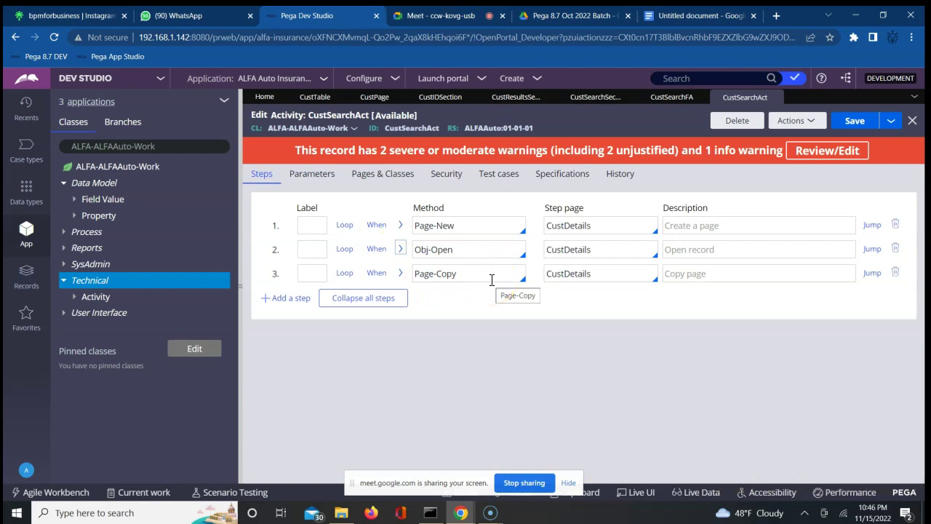
pyautogui.click(400, 272)
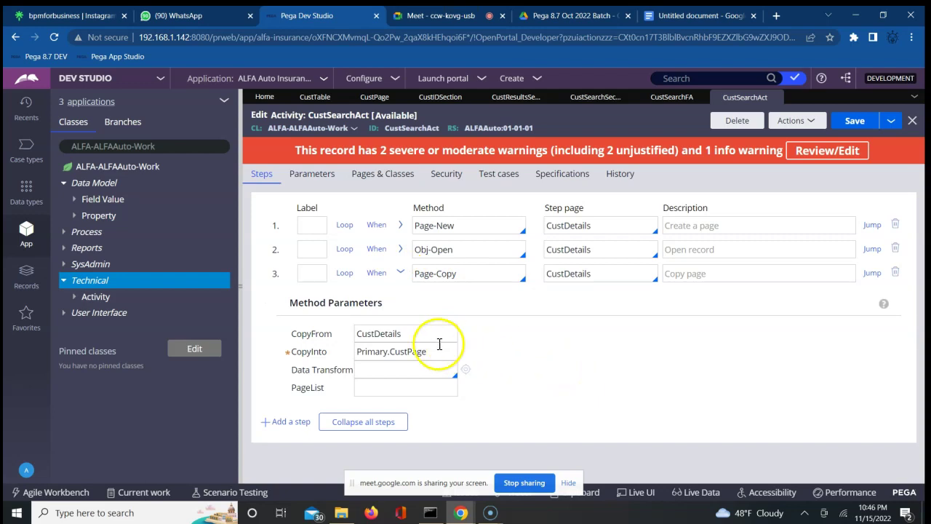
pyautogui.doubleClick(409, 352)
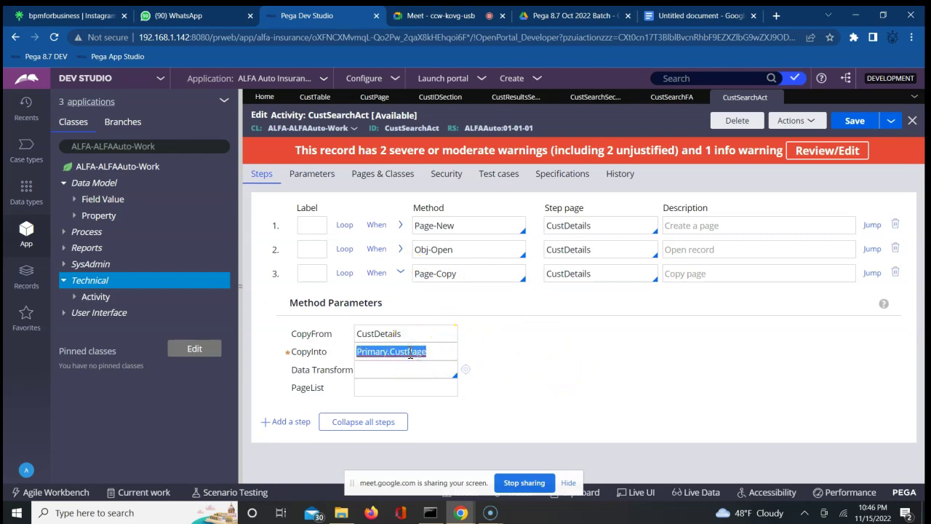
pyautogui.doubleClick(386, 333)
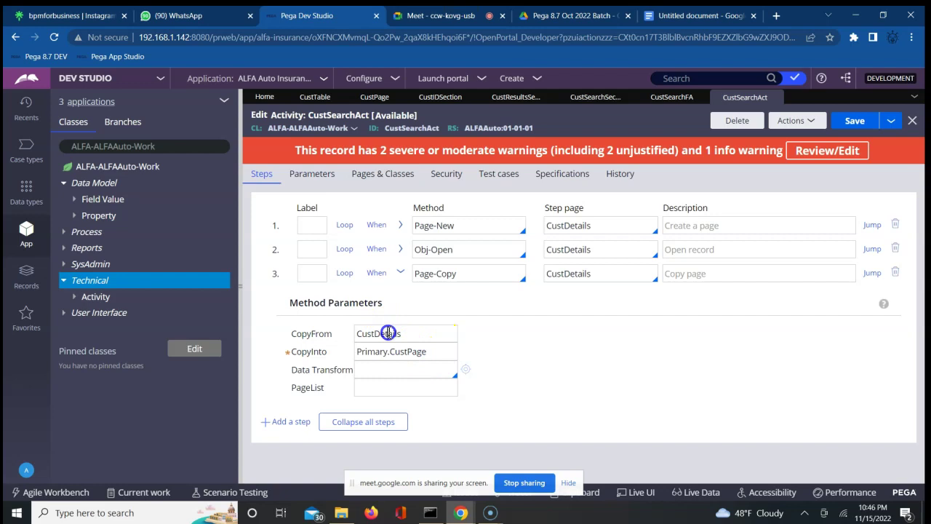
# Open the cell properties of the FName field in CustResultsSection and examine the page its property refers to
pyautogui.click(516, 97)
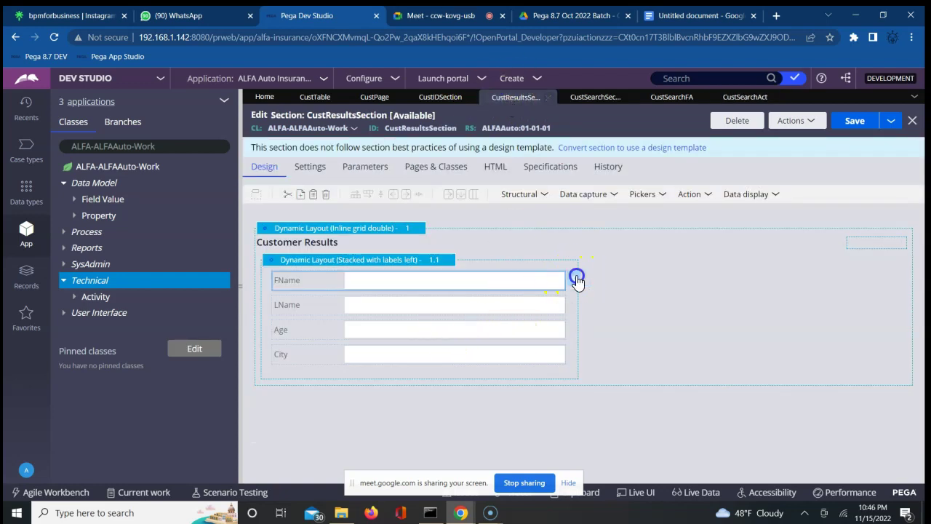
pyautogui.click(575, 283)
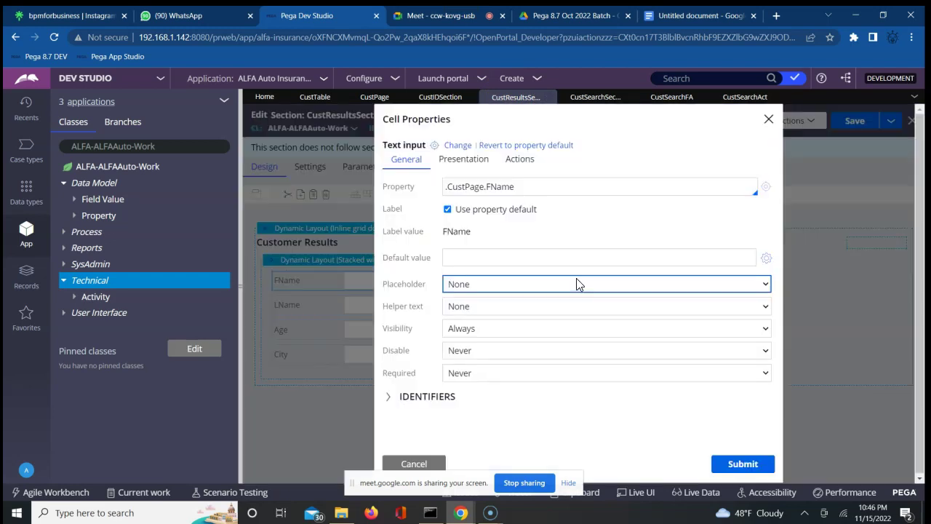
pyautogui.click(465, 186)
pyautogui.doubleClick(465, 186)
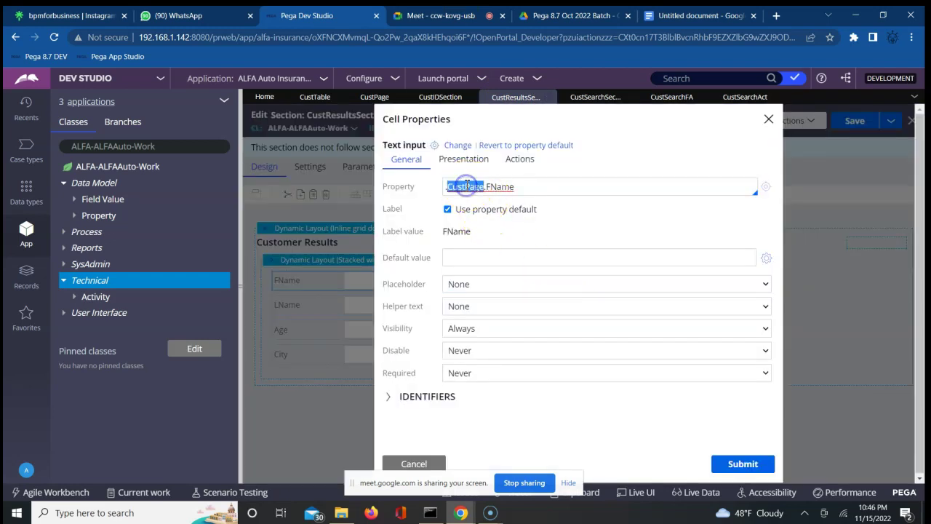
# Close the FName cell properties without changes and save CustResultsSection
pyautogui.click(413, 464)
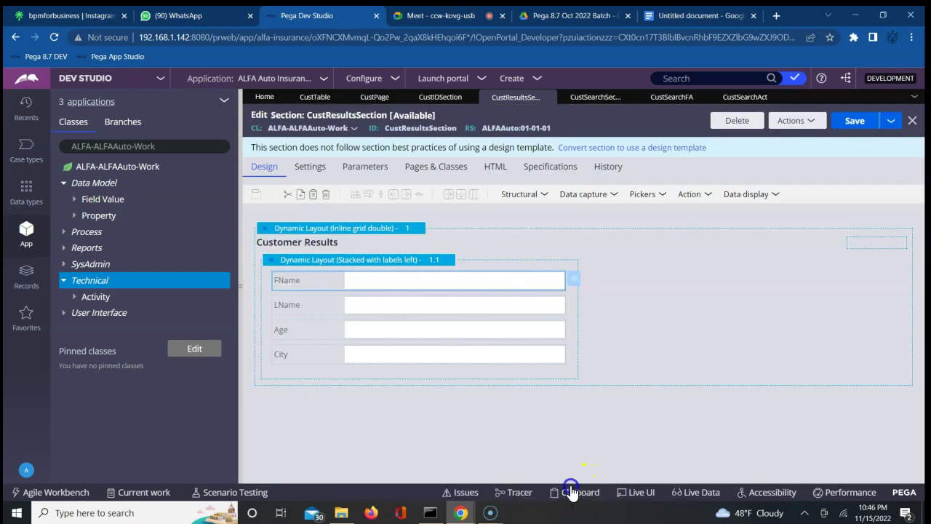
pyautogui.click(854, 122)
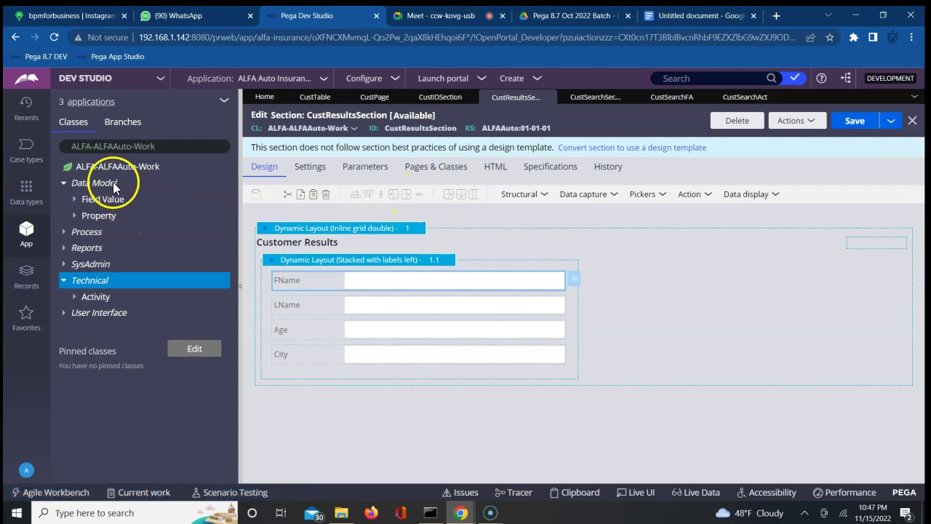
# Create and open a new flow labelled CustSearchFlow in the ALFA-ALFAAuto-Work class
pyautogui.click(97, 231)
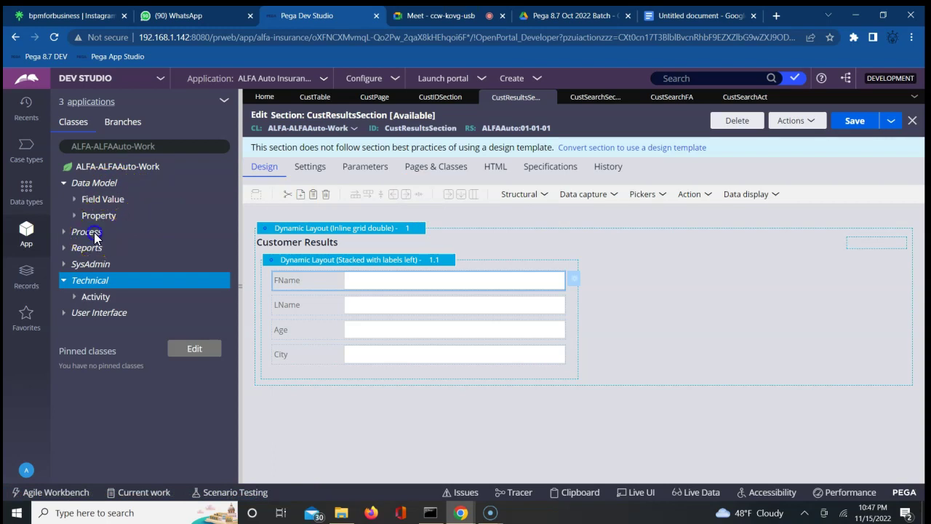
pyautogui.rightClick(93, 233)
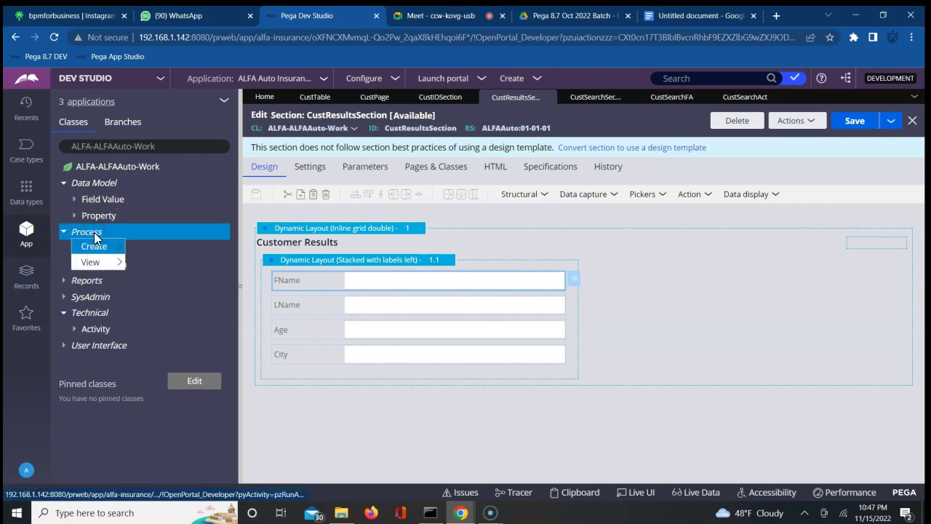
pyautogui.moveTo(116, 246)
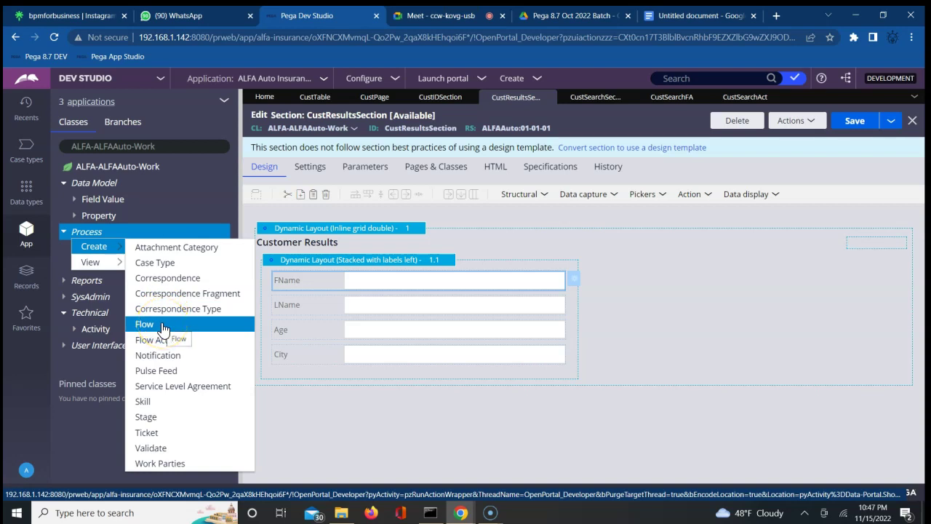
pyautogui.click(163, 328)
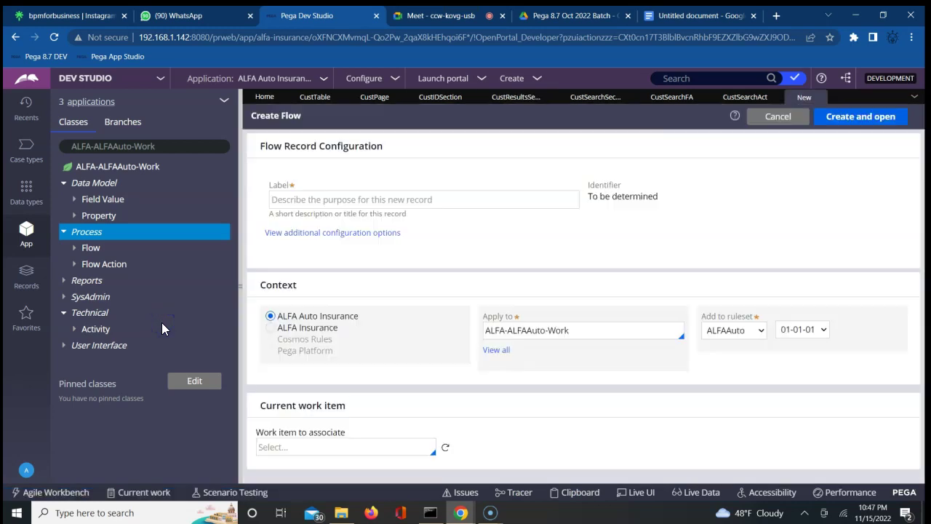
pyautogui.click(292, 200)
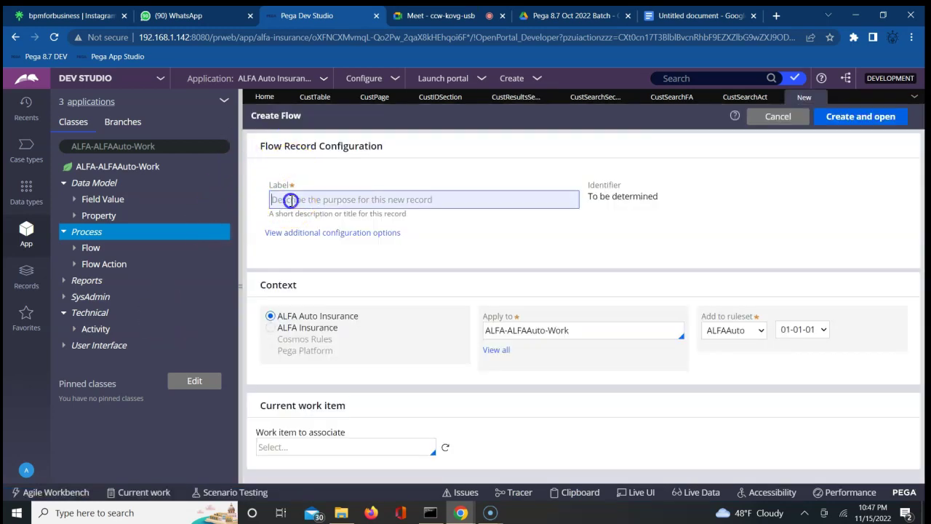
pyautogui.write('CustSearchFlow')
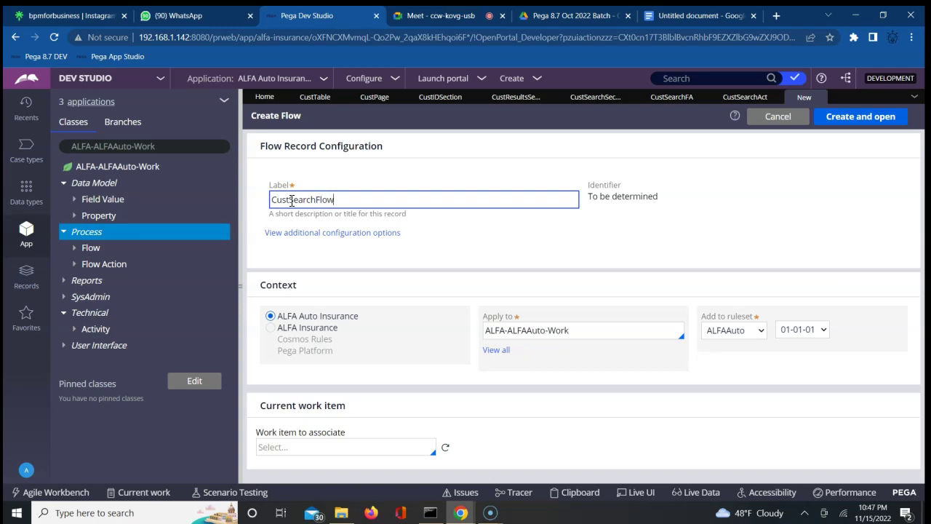
pyautogui.click(856, 117)
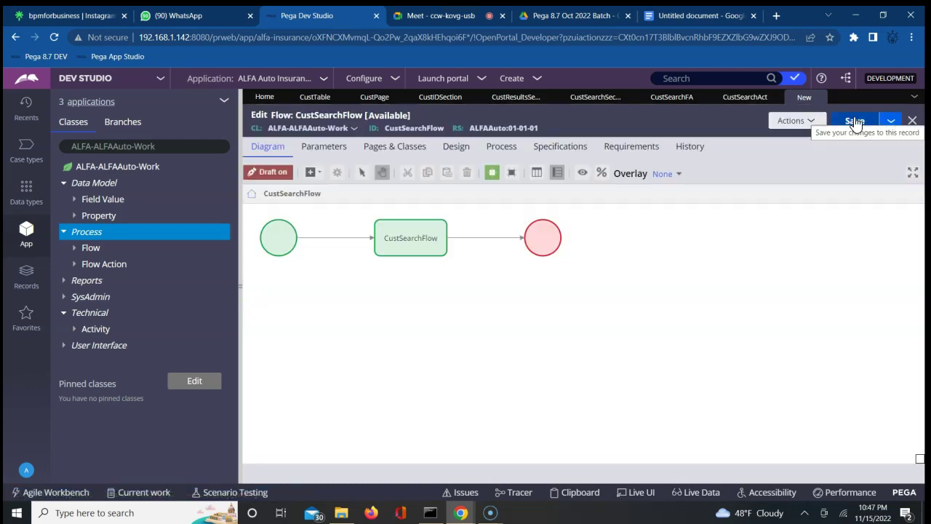
pyautogui.click(466, 242)
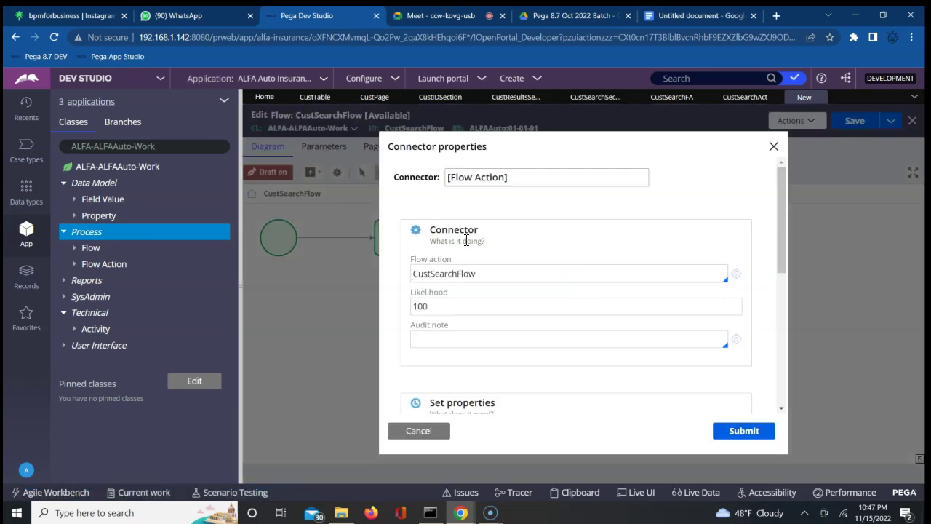
pyautogui.click(483, 274)
pyautogui.press('Down')
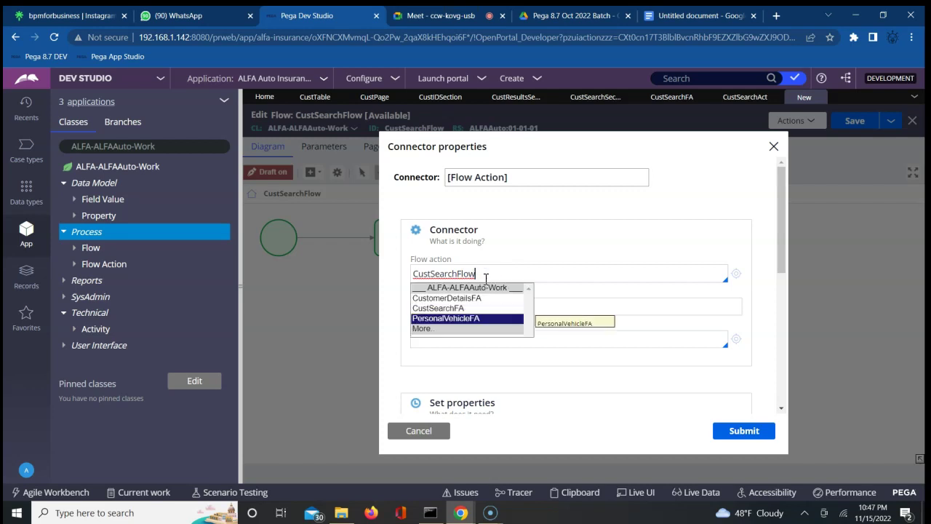
pyautogui.press('Up')
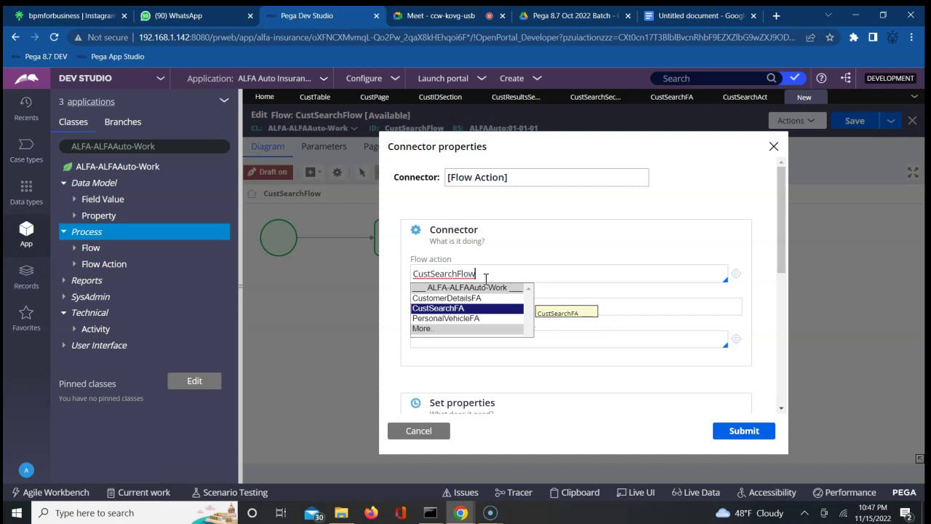
pyautogui.press('Return')
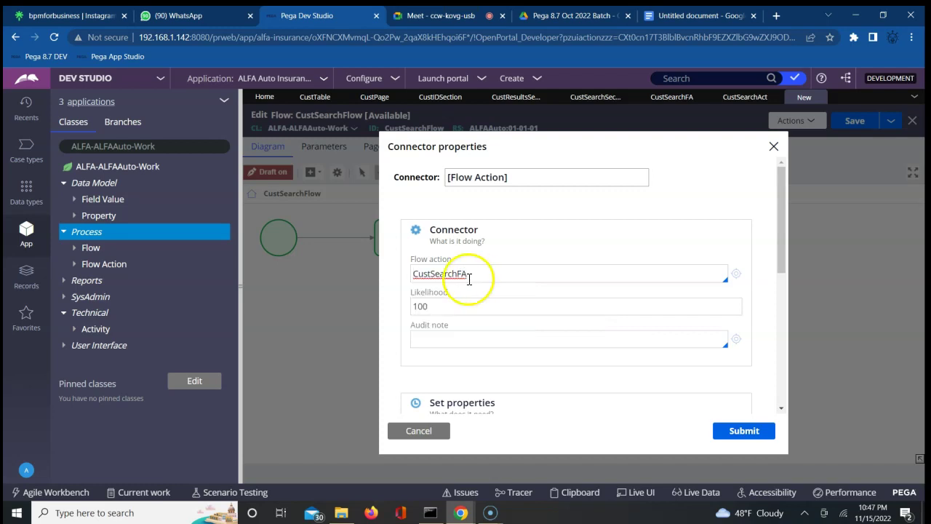
pyautogui.moveTo(507, 178); pyautogui.dragTo(447, 178)
pyautogui.write('Cust Search FA')
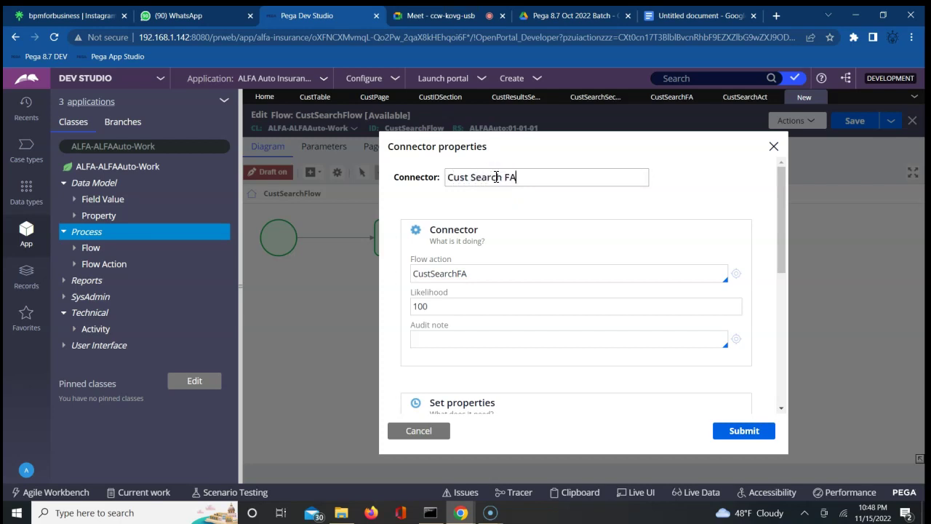
pyautogui.click(420, 431)
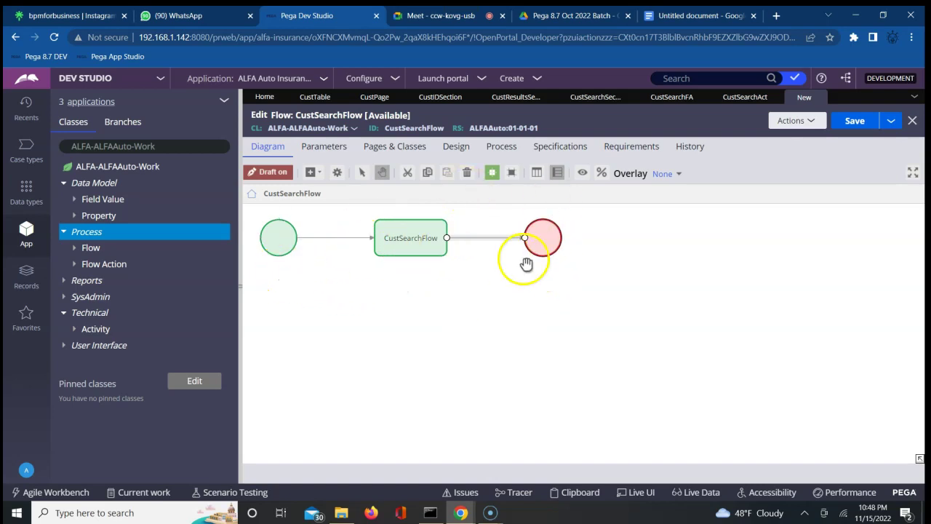
# Set the flow action of the connector between the CustSearchFlow assignment and the end shape to CustSearchFA, and name the connector Cust Search FA
pyautogui.click(393, 242)
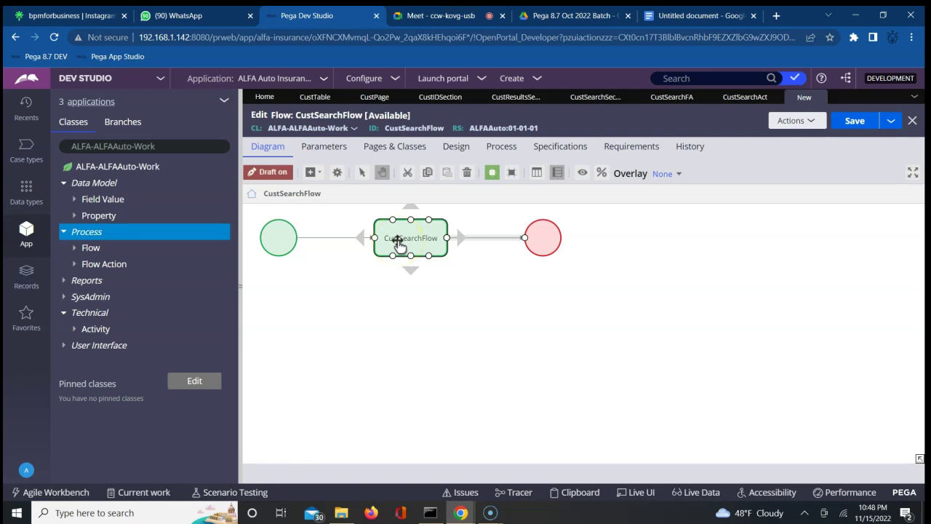
pyautogui.click(487, 242)
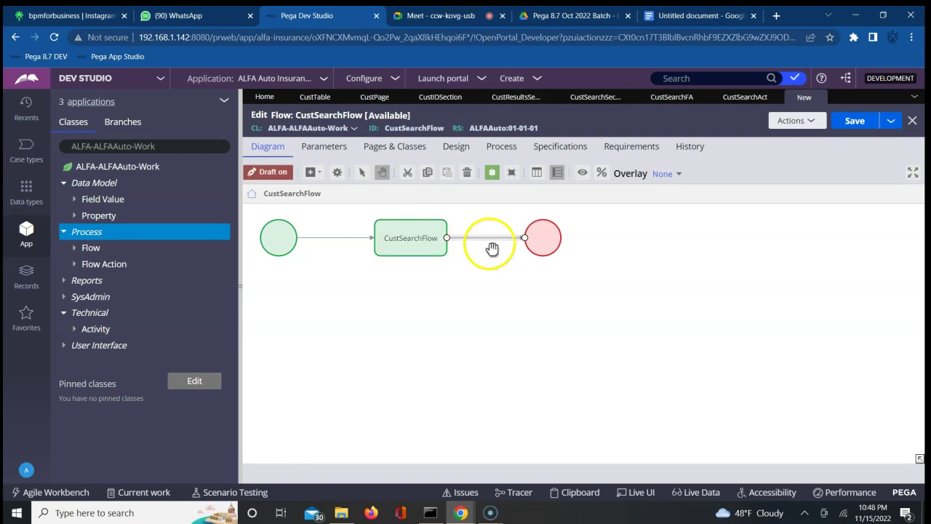
pyautogui.doubleClick(486, 243)
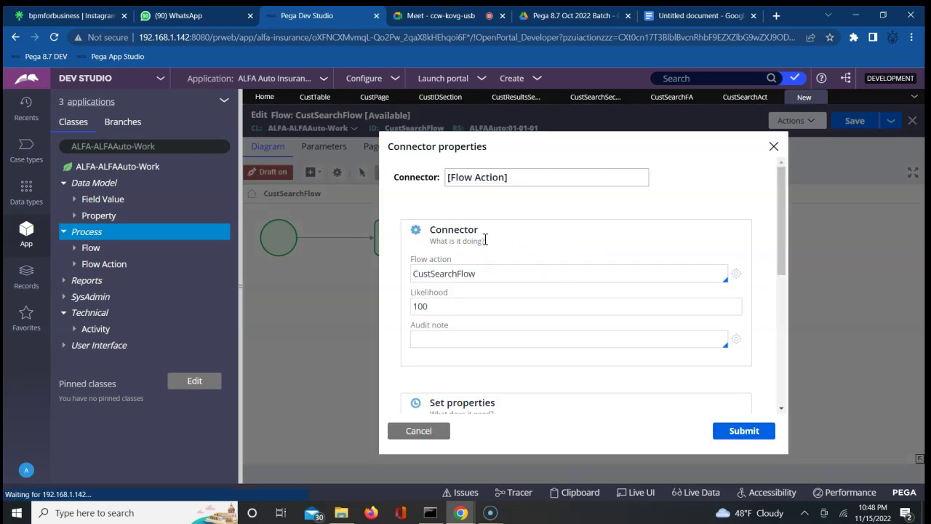
pyautogui.doubleClick(454, 272)
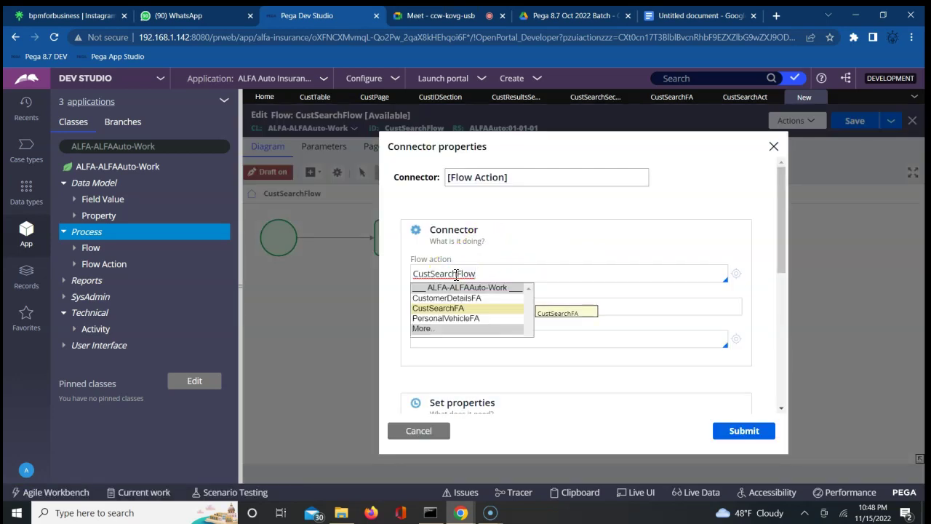
pyautogui.press('BackSpace')
pyautogui.press('BackSpace')
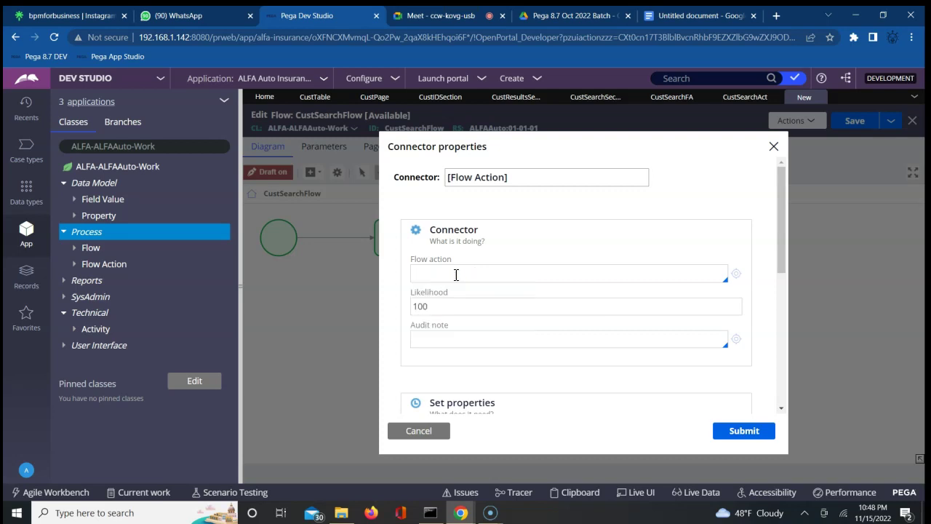
pyautogui.press('Down')
pyautogui.press('Down')
pyautogui.press('Return')
pyautogui.tripleClick(482, 179)
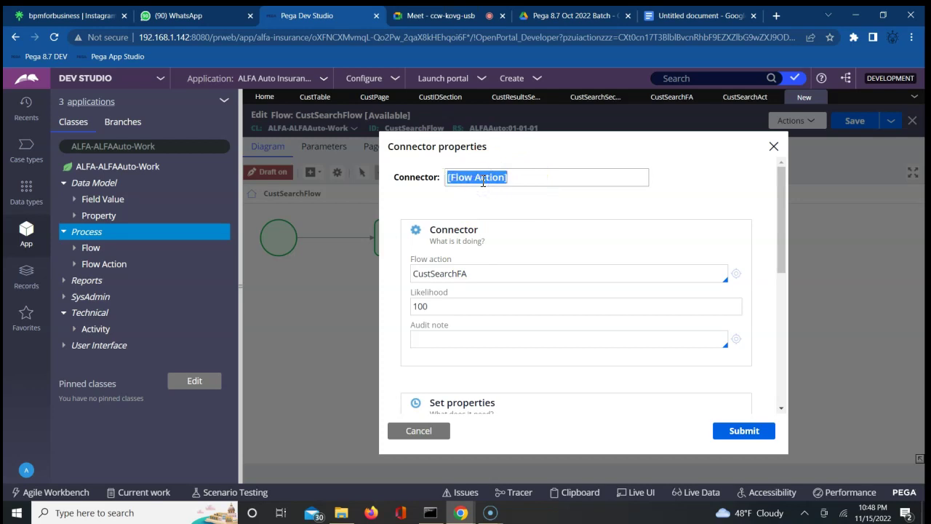
pyautogui.write('Cust Search FA')
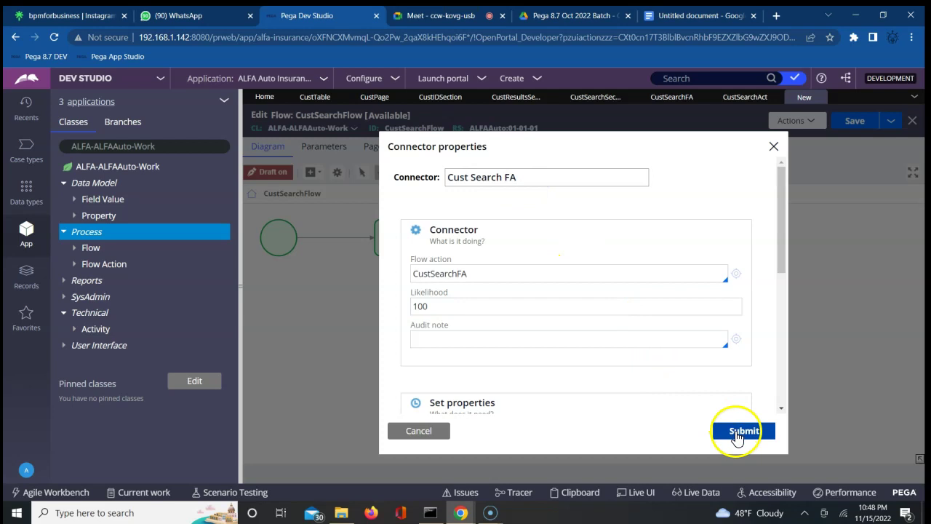
pyautogui.click(739, 432)
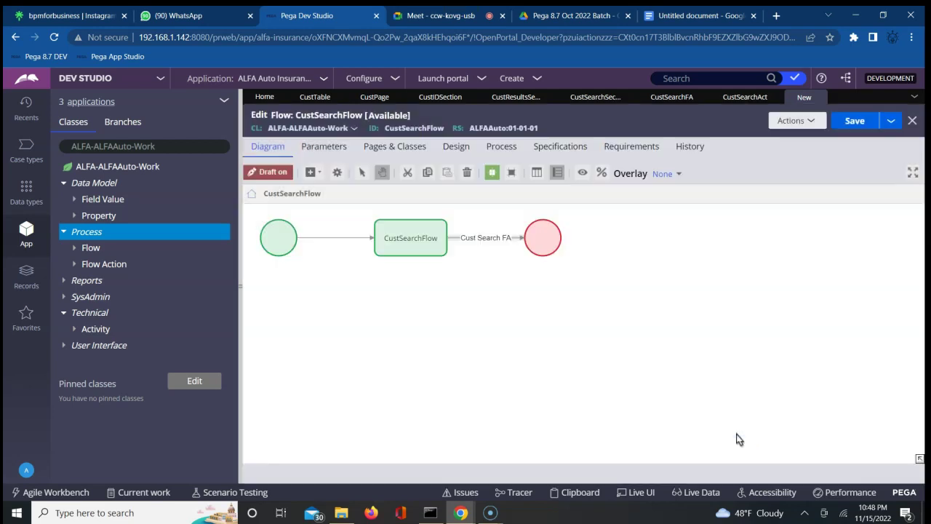
# Save the CustSearchFlow flow and run it
pyautogui.click(855, 121)
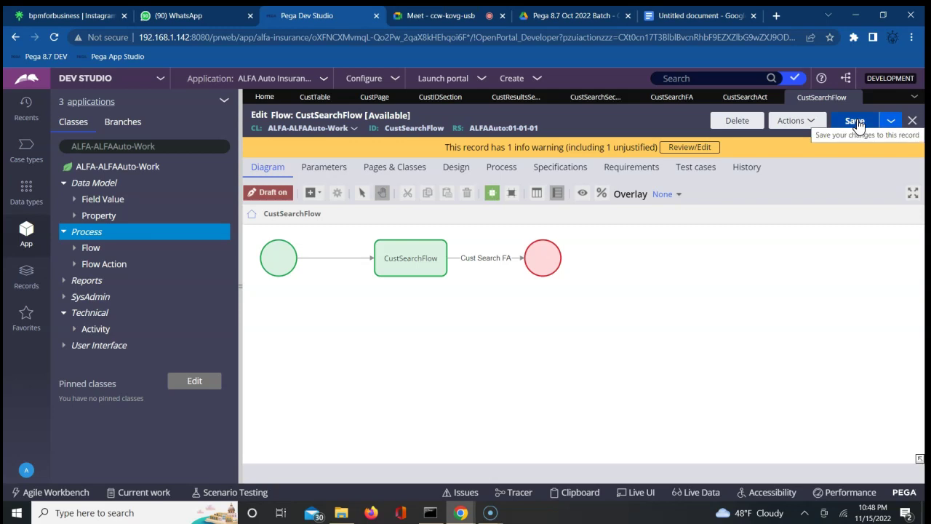
pyautogui.click(806, 131)
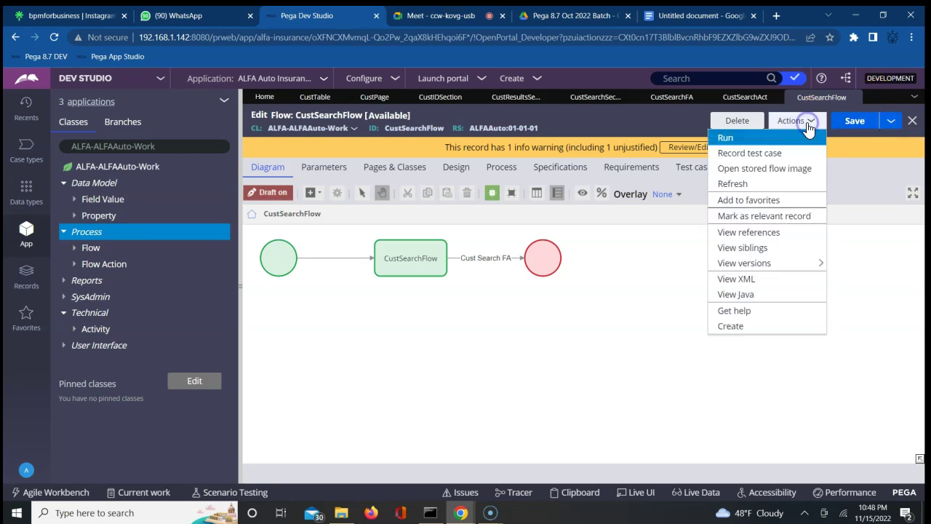
pyautogui.click(740, 138)
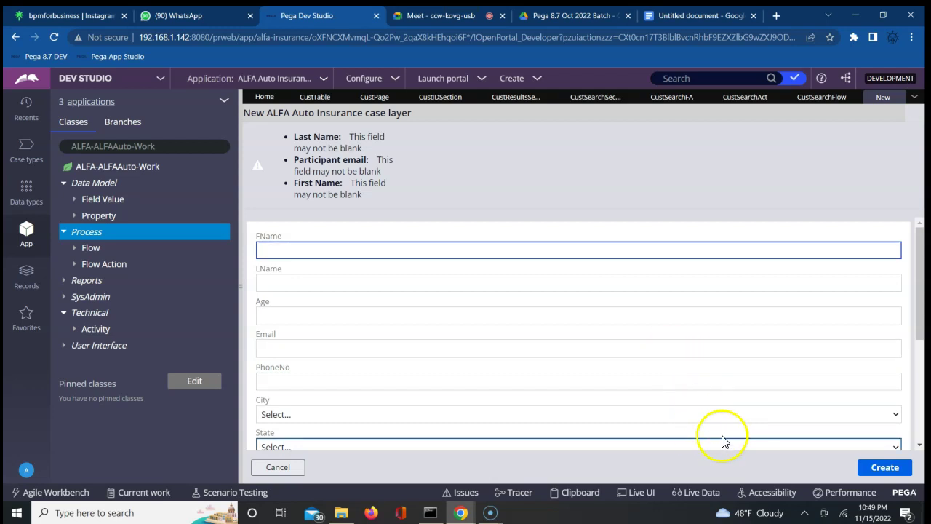
# Add a stakeholder Originator of type Operator to the new case's participants and delete the Customer participant
pyautogui.click(920, 446)
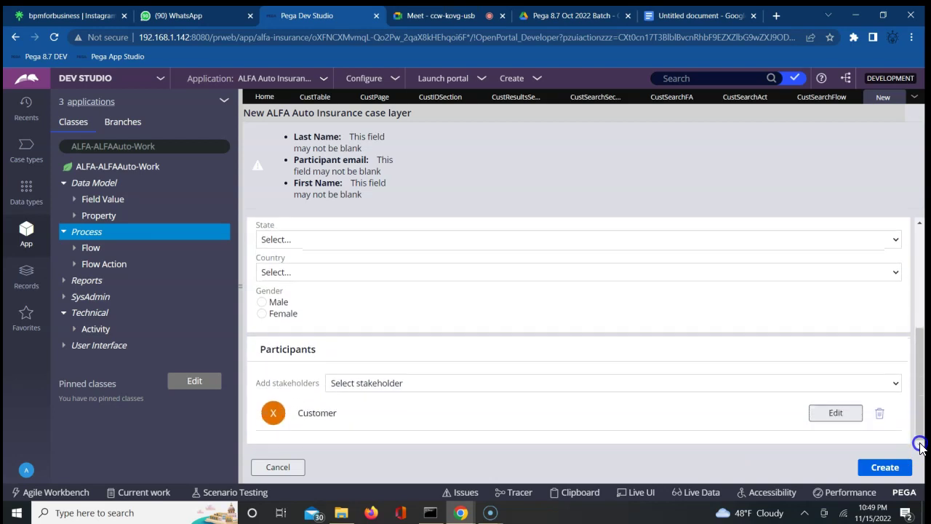
pyautogui.click(831, 386)
pyautogui.click(813, 386)
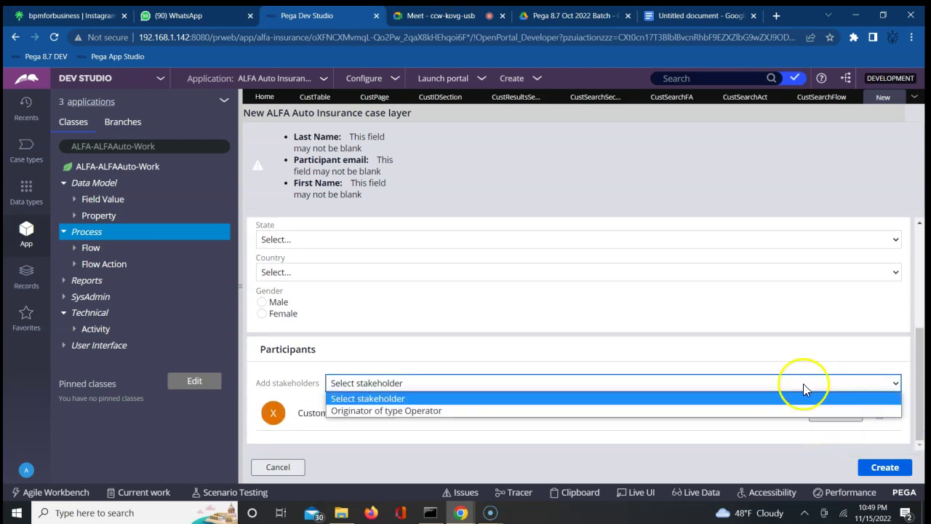
pyautogui.click(729, 411)
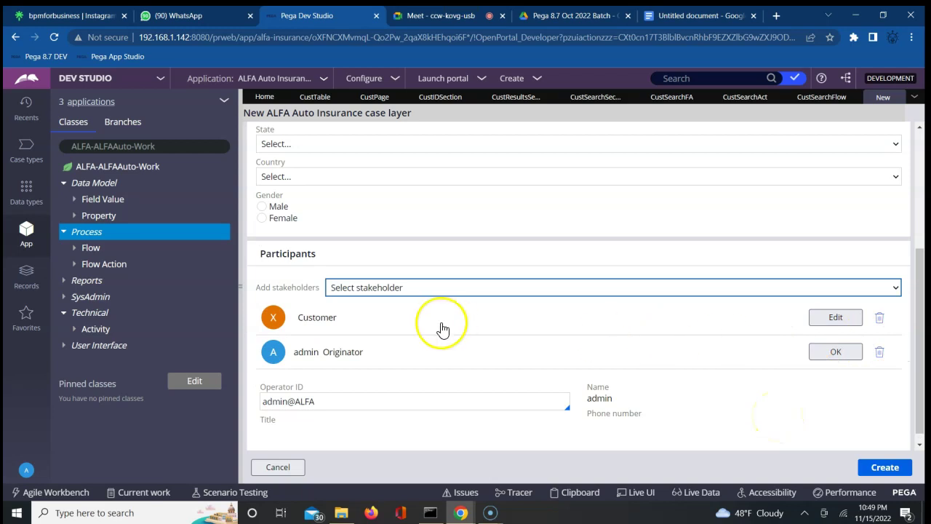
pyautogui.click(879, 320)
pyautogui.click(915, 192)
pyautogui.scroll(3, 917, 195)
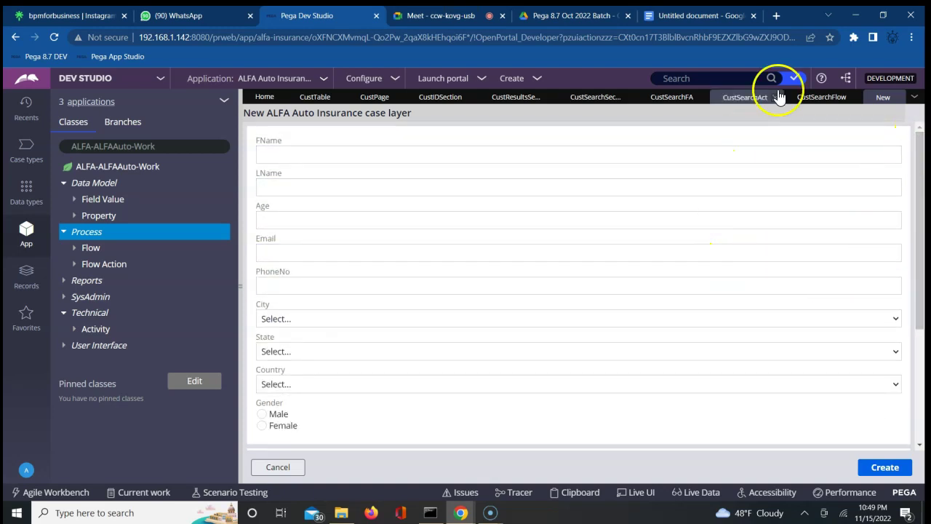
# Open the CustSearchFlow assignment's properties in the flow and go to its advanced assignment details
pyautogui.click(801, 106)
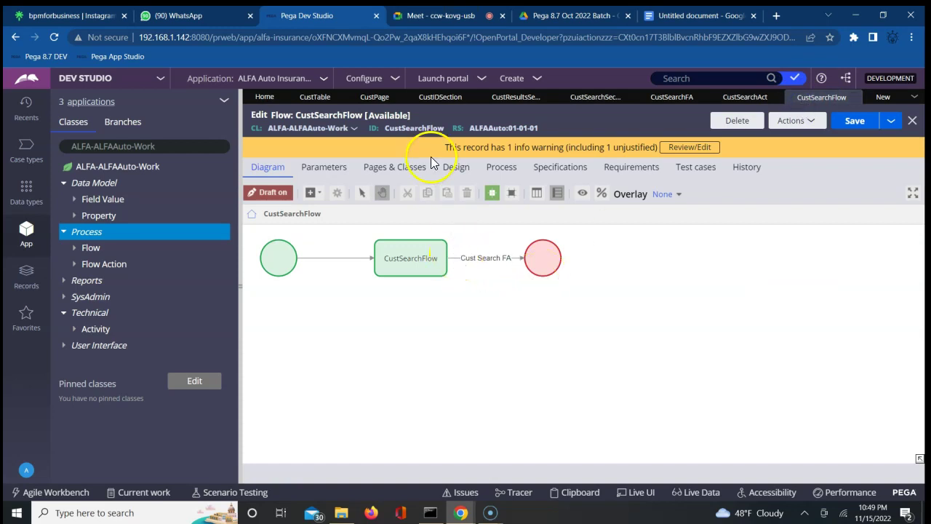
pyautogui.click(416, 252)
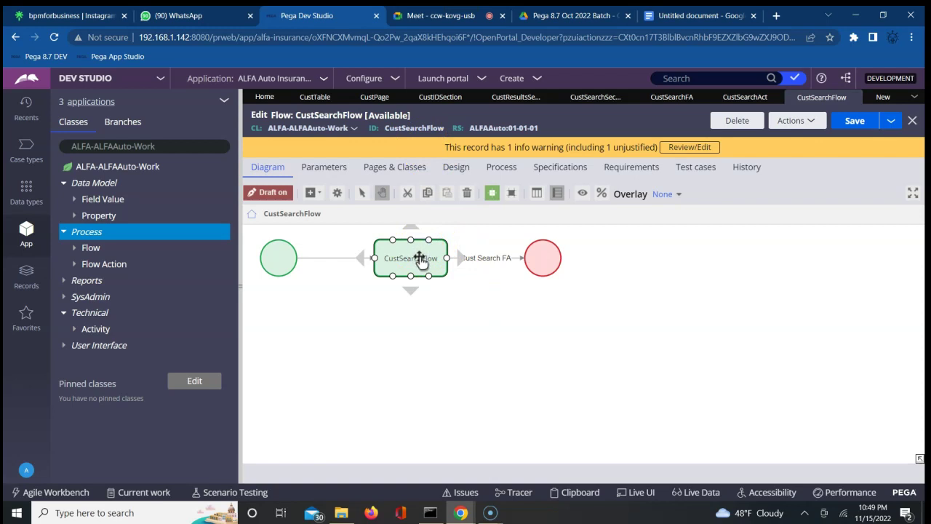
pyautogui.doubleClick(420, 256)
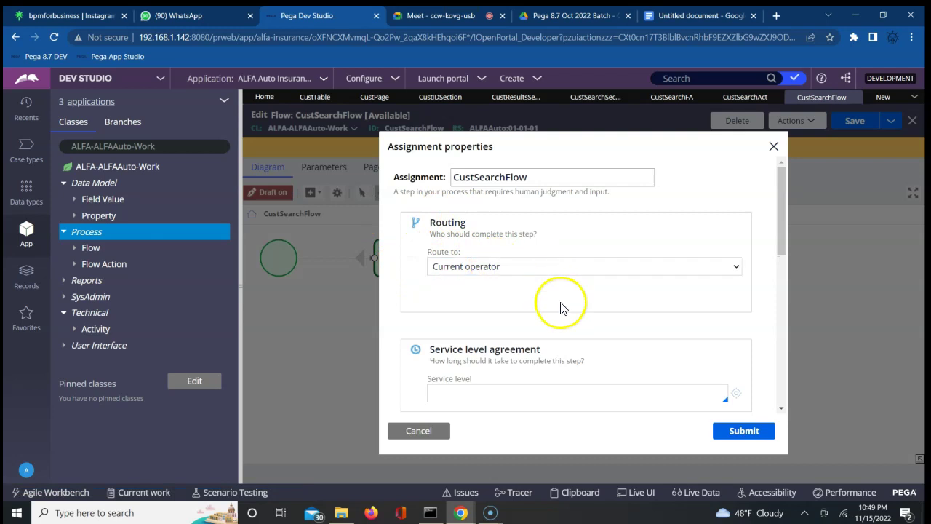
pyautogui.click(781, 407)
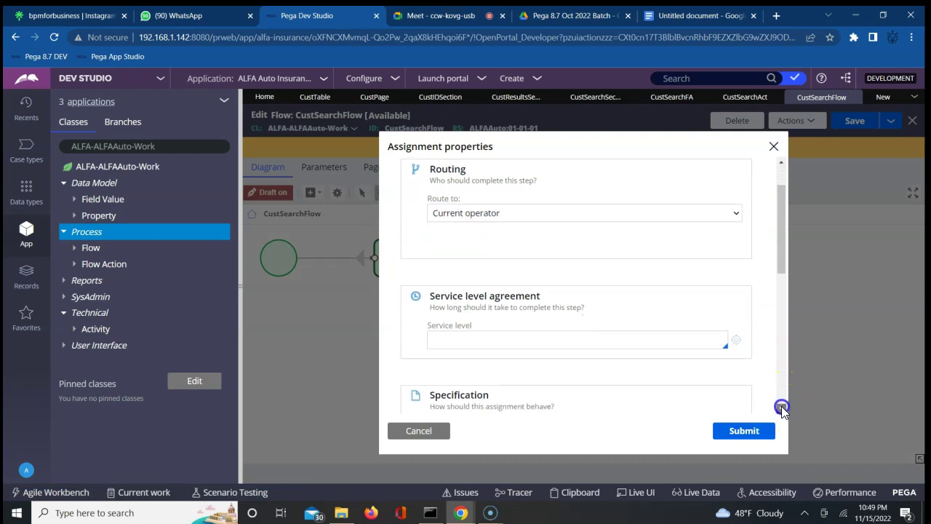
pyautogui.click(781, 406)
pyautogui.click(781, 406)
pyautogui.click(781, 406)
pyautogui.click(781, 405)
pyautogui.click(781, 406)
pyautogui.click(781, 406)
pyautogui.click(781, 405)
pyautogui.click(520, 309)
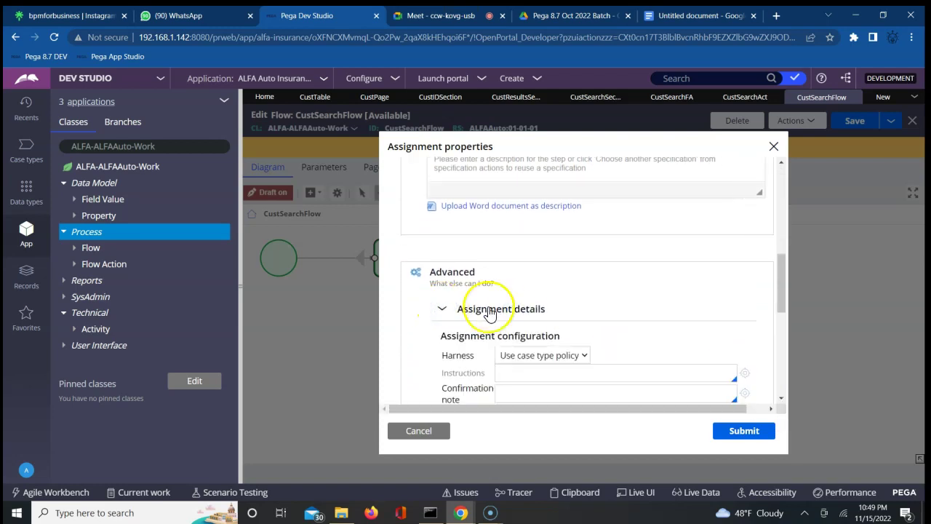
pyautogui.click(781, 398)
pyautogui.click(781, 399)
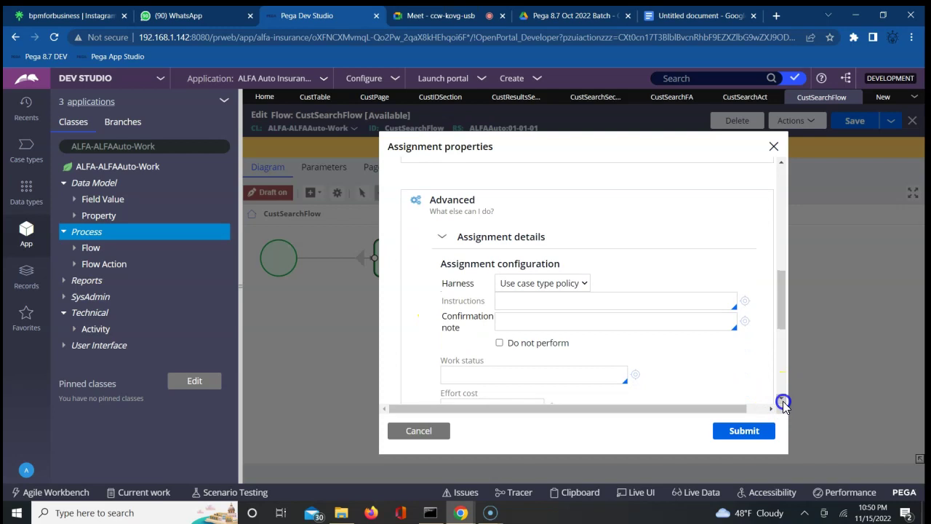
# Examine the assignment's harness options, screen navigation settings and local actions
pyautogui.click(560, 288)
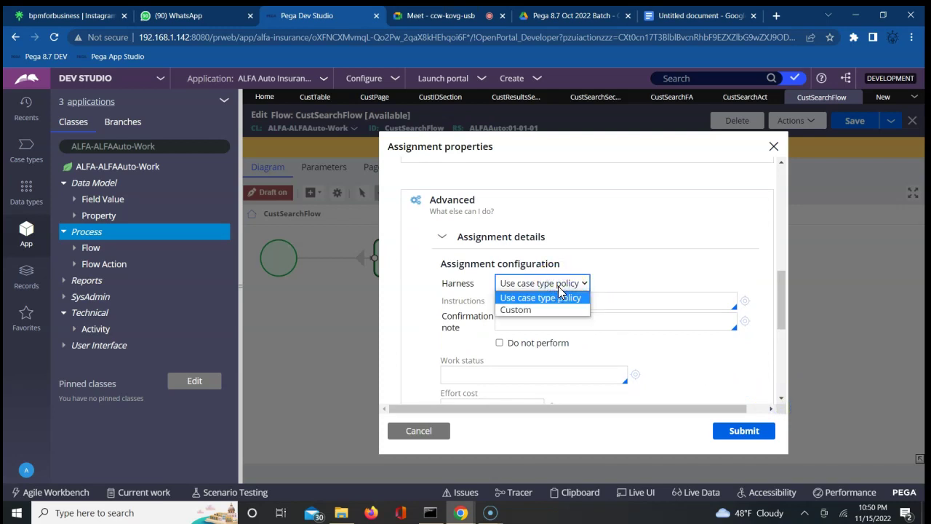
pyautogui.click(626, 257)
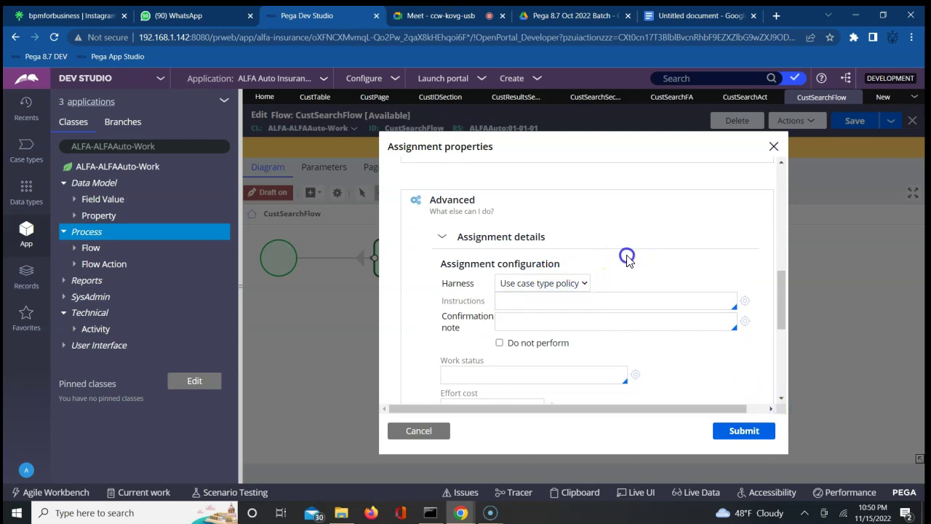
pyautogui.click(781, 399)
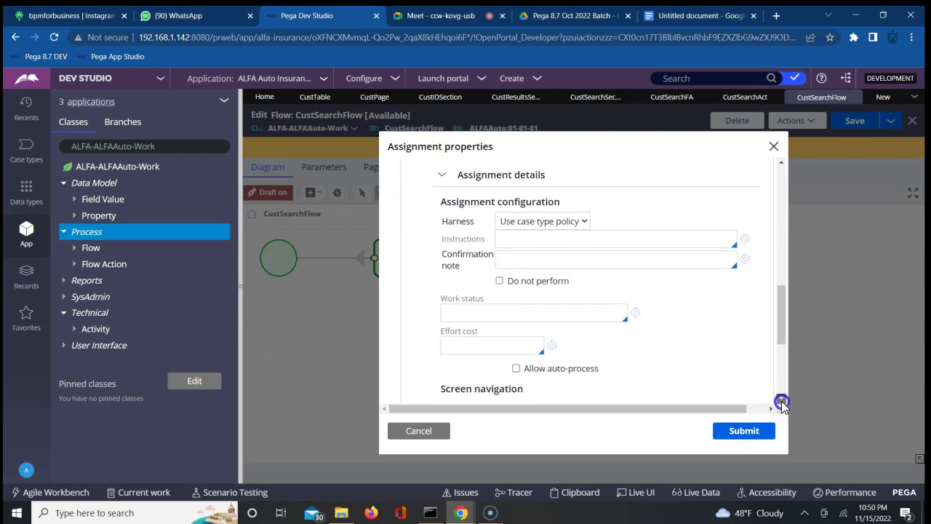
pyautogui.moveTo(781, 401); pyautogui.dragTo(781, 400)
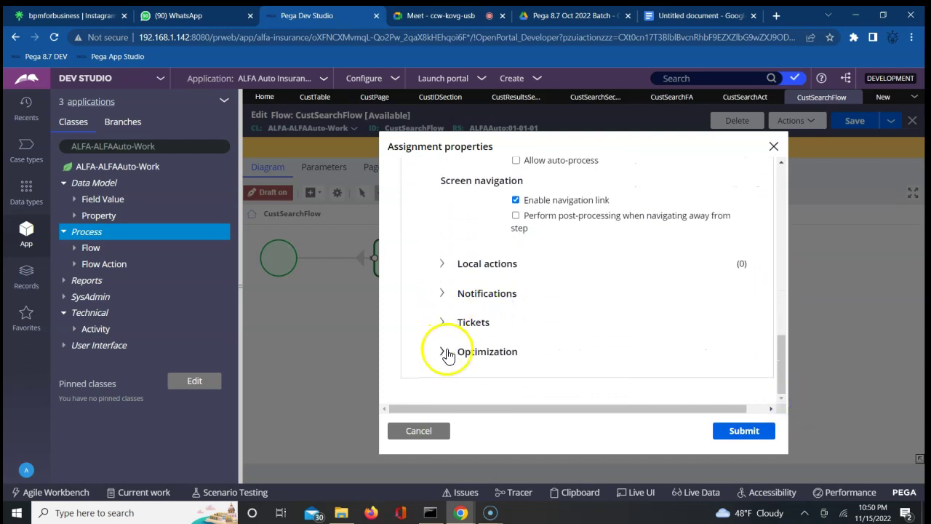
pyautogui.click(441, 264)
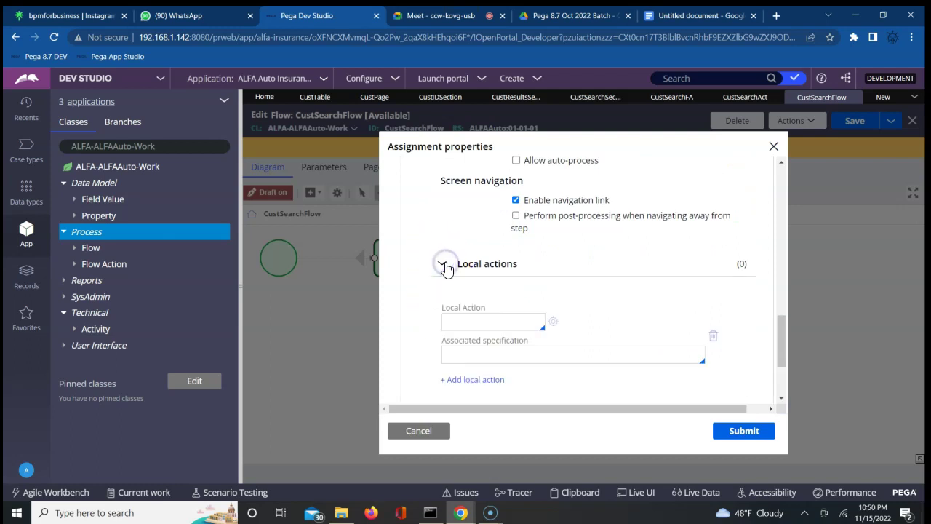
pyautogui.scroll(3, 782, 314)
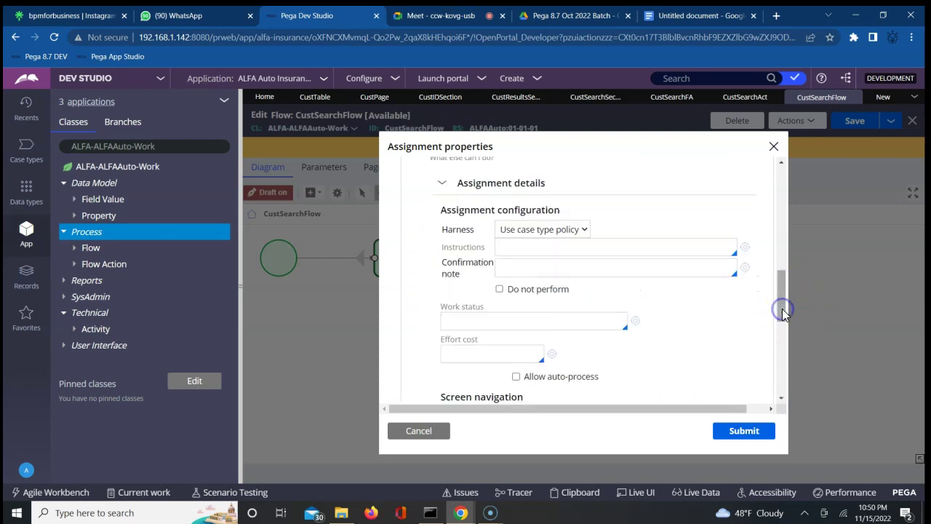
pyautogui.click(525, 232)
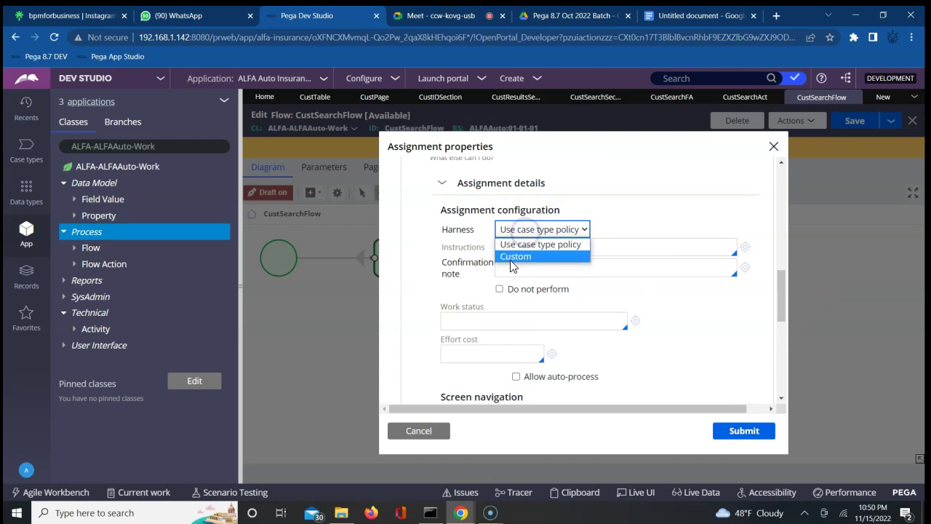
pyautogui.click(512, 256)
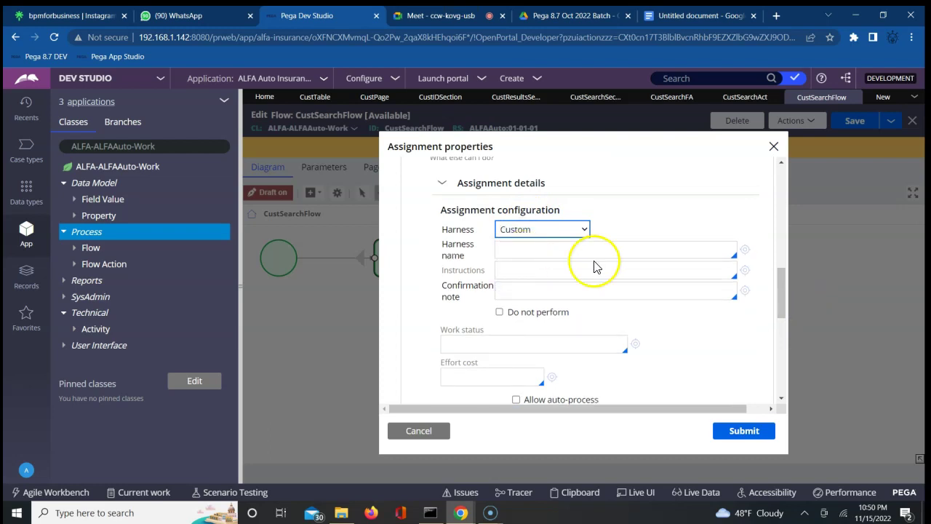
pyautogui.click(772, 147)
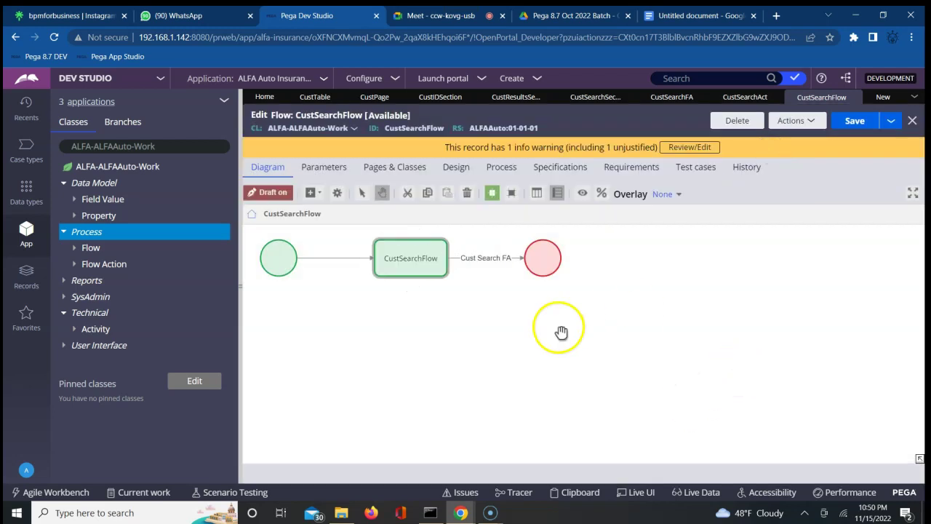
# Turn off draft mode for CustSearchFlow, save the flow, and turn draft mode back on
pyautogui.click(264, 197)
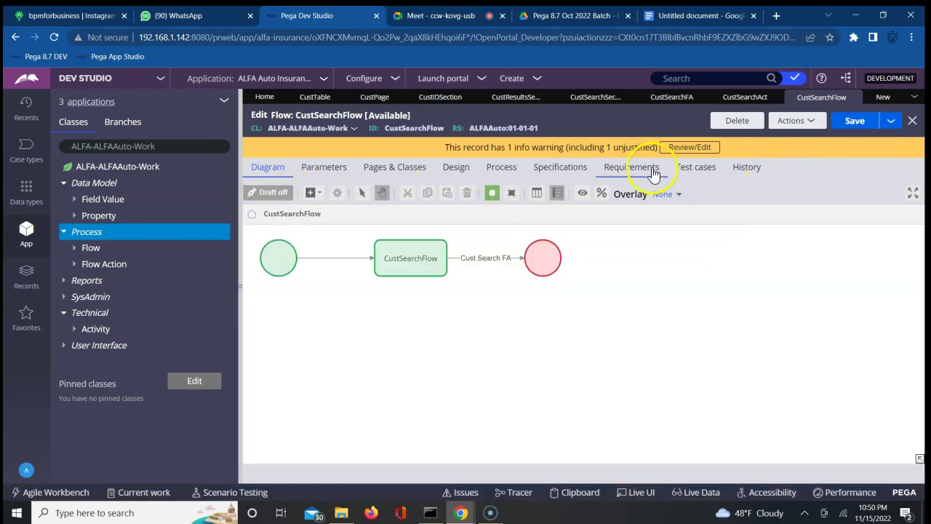
pyautogui.click(859, 122)
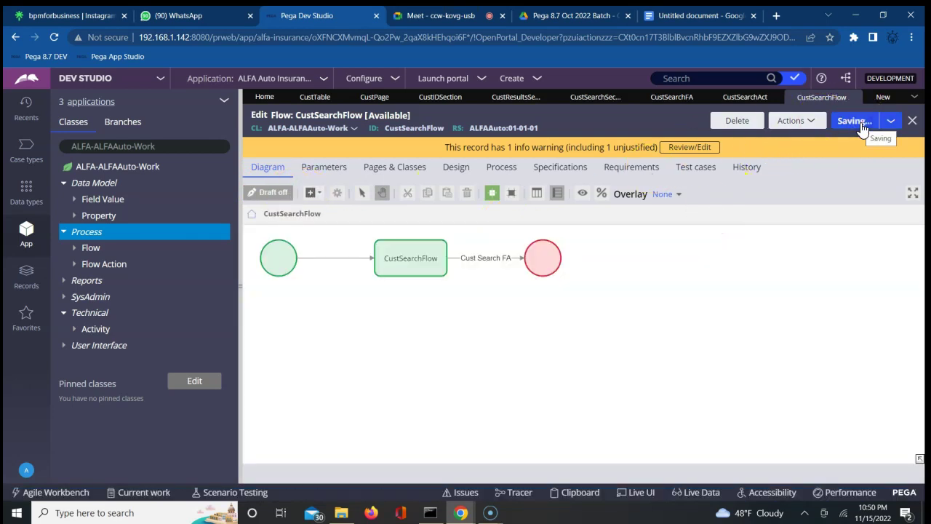
pyautogui.click(812, 123)
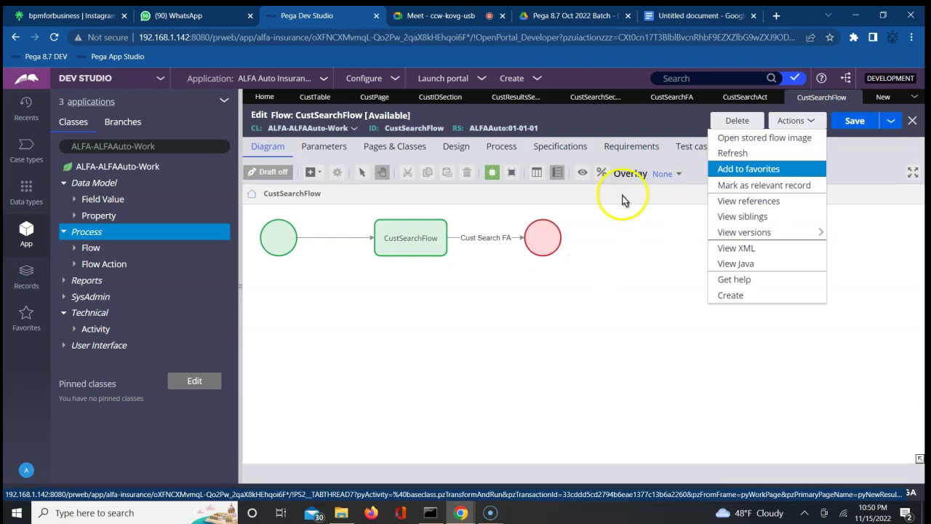
pyautogui.click(272, 175)
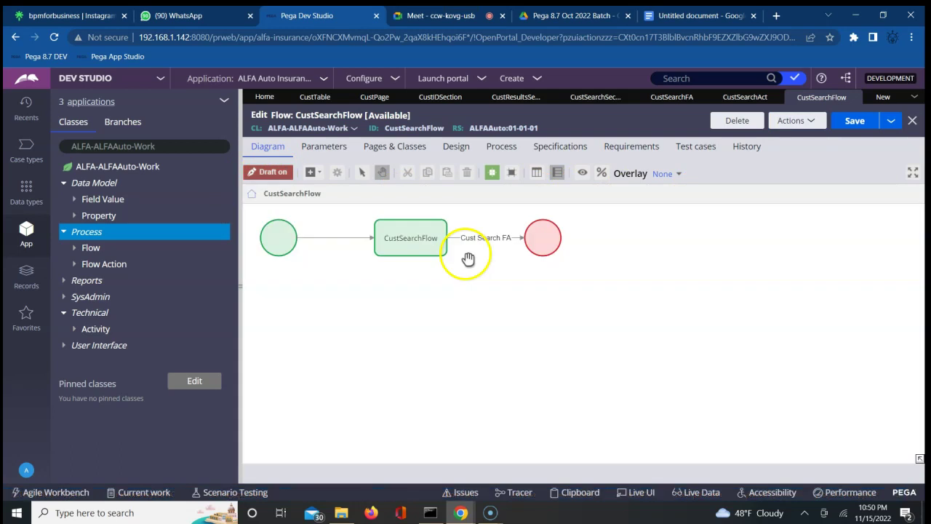
# Check the routing options in the CustSearchFlow assignment's properties and close them without changes
pyautogui.click(412, 240)
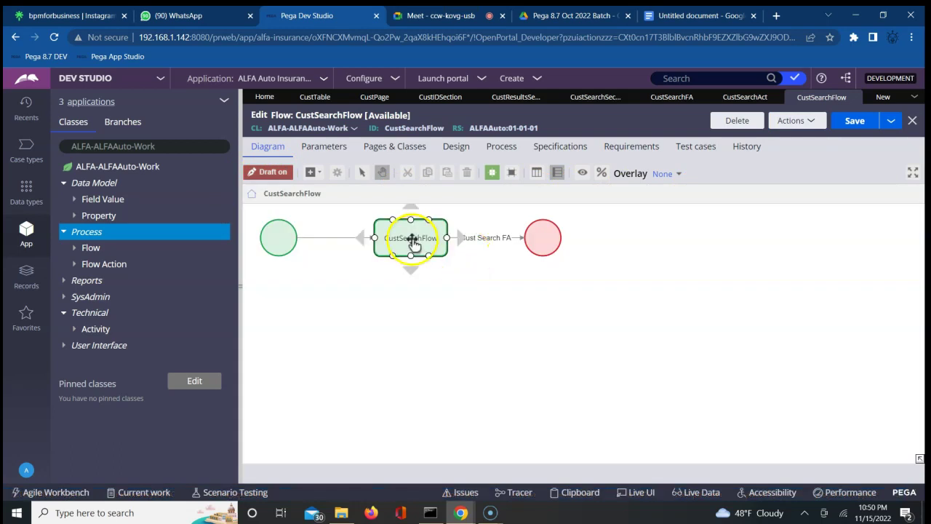
pyautogui.doubleClick(411, 239)
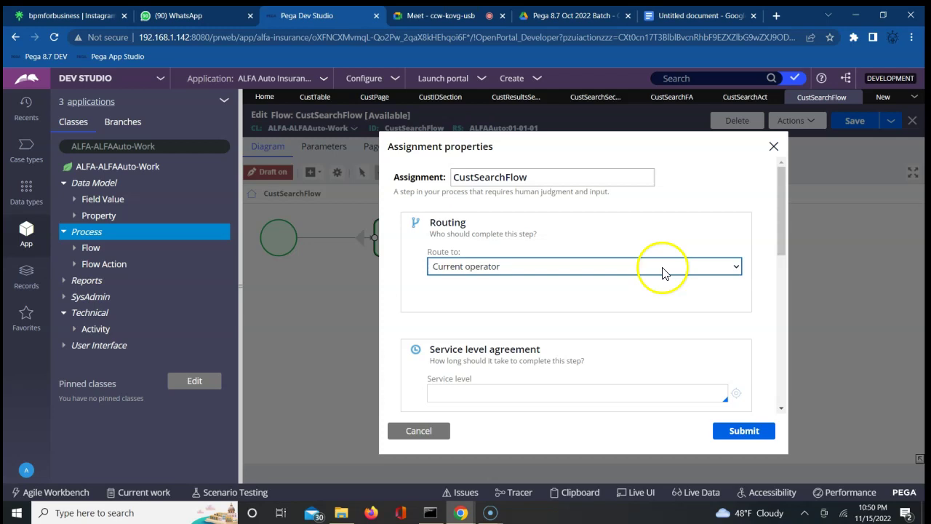
pyautogui.click(662, 267)
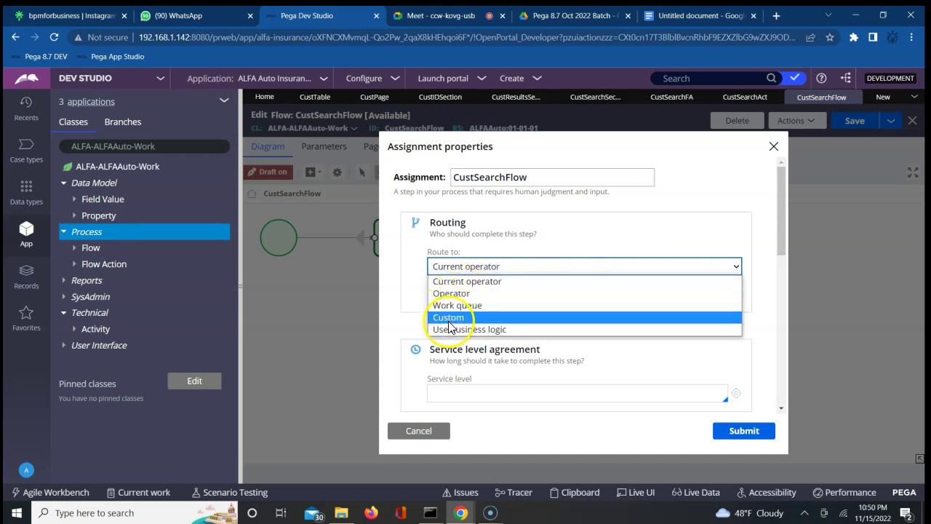
pyautogui.click(395, 300)
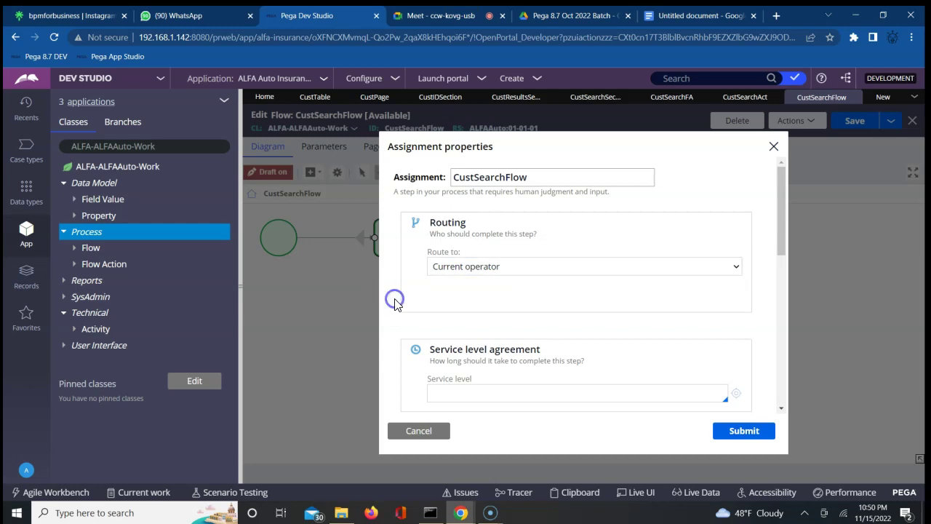
pyautogui.click(538, 181)
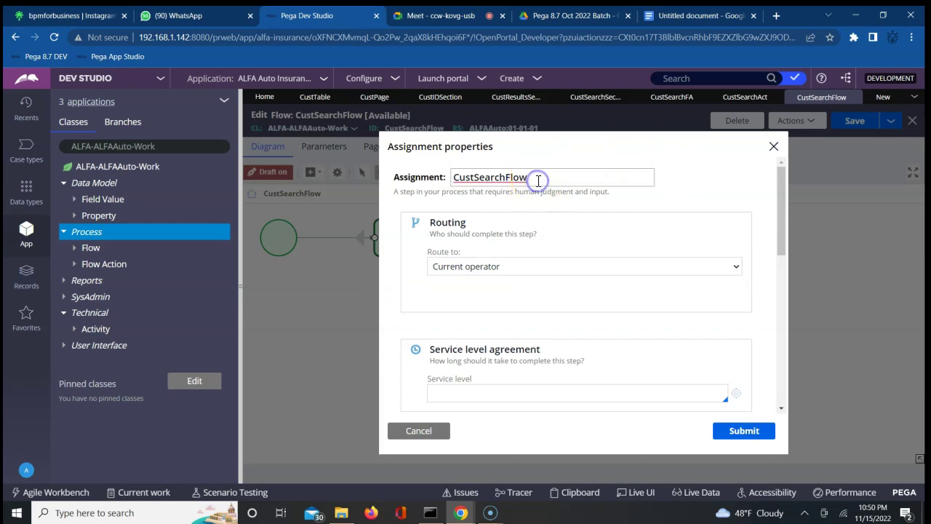
pyautogui.click(774, 147)
# Open the CustSearchFA flow action from the Cust Search FA connector, open its CustSearchSection section, and save the section
pyautogui.click(482, 241)
pyautogui.click(482, 241)
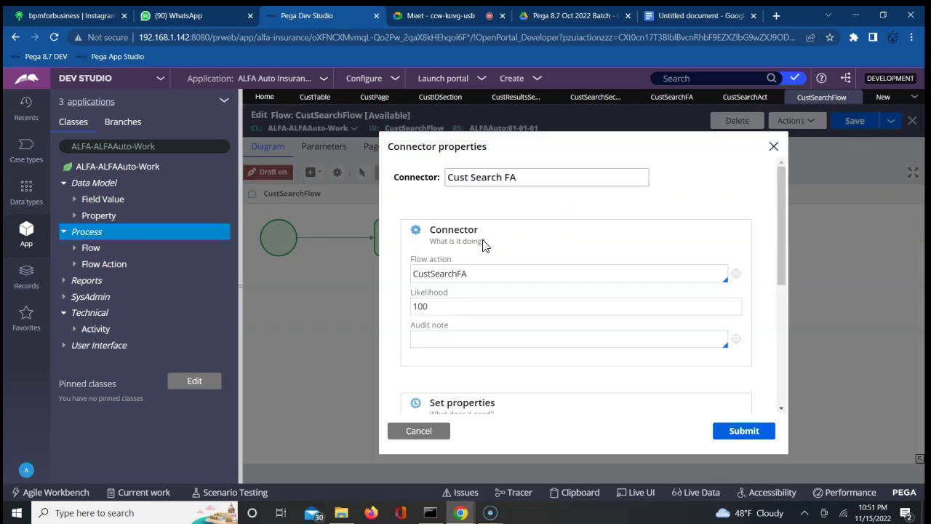
pyautogui.click(491, 269)
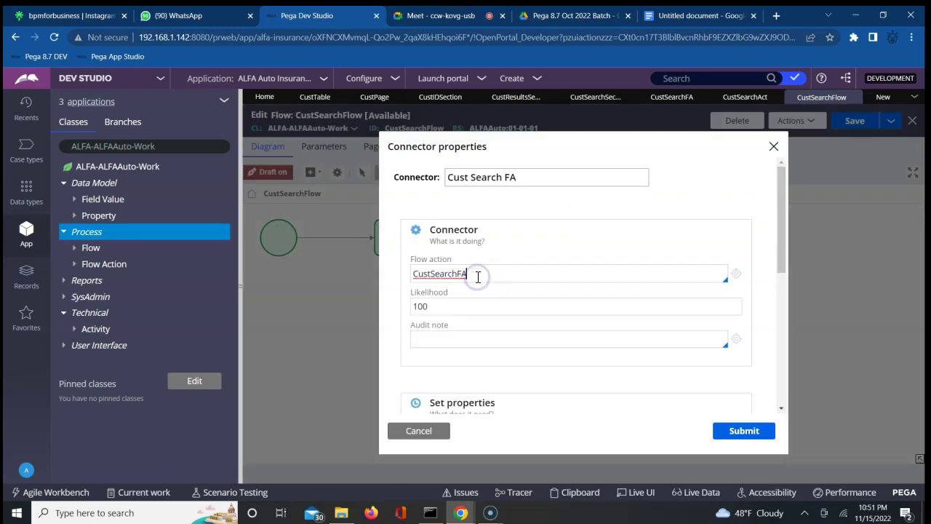
pyautogui.click(735, 275)
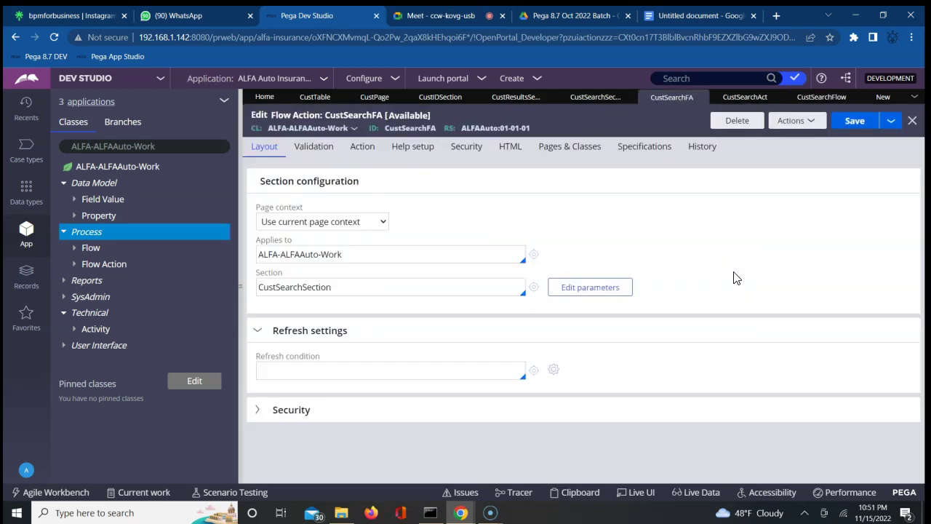
pyautogui.click(534, 288)
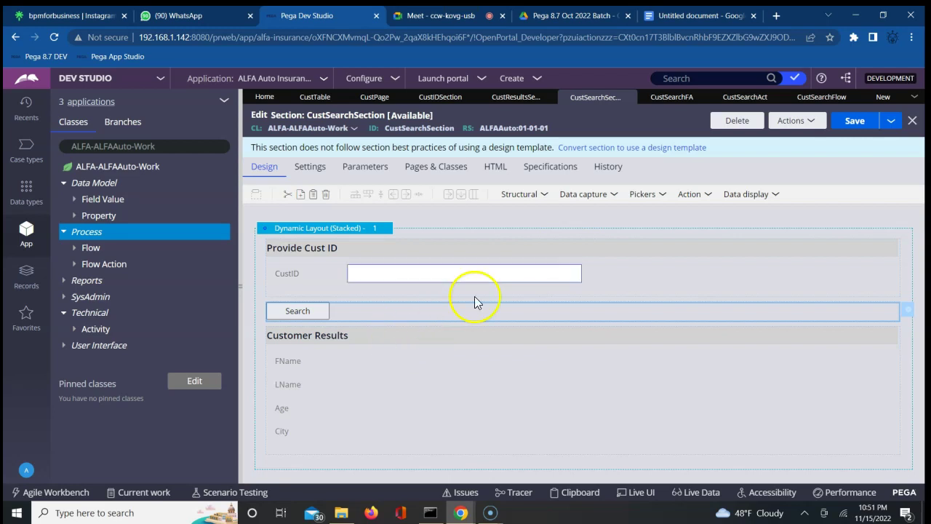
pyautogui.click(847, 122)
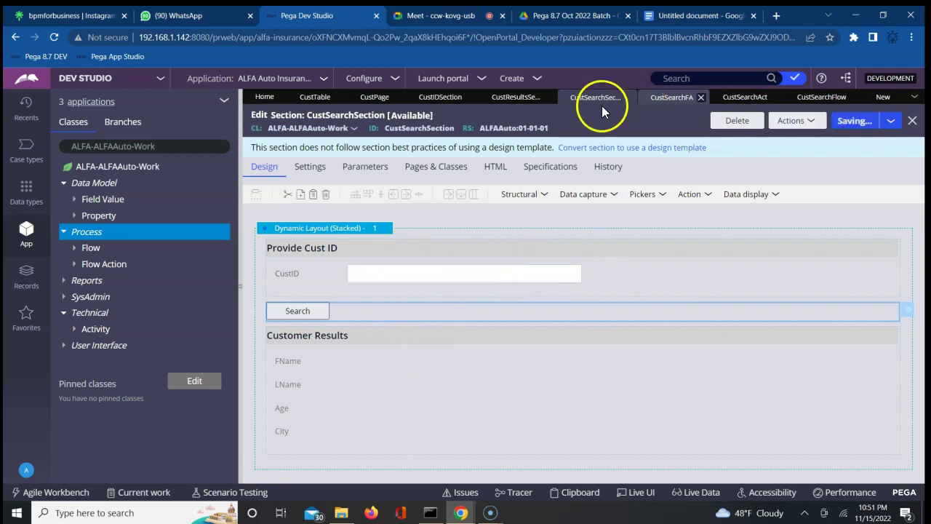
# Close the new ALFA Auto Insurance case form, discarding its unsaved changes
pyautogui.click(809, 98)
pyautogui.click(898, 97)
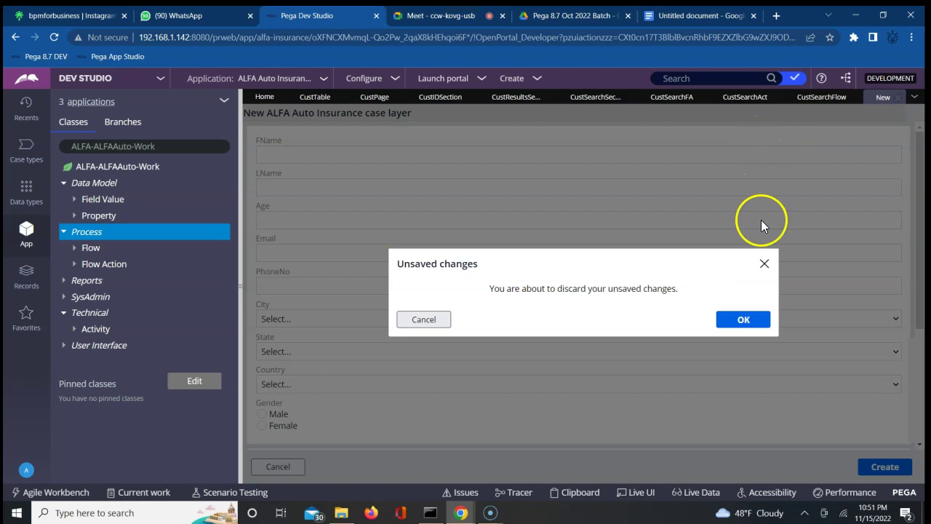
pyautogui.click(738, 322)
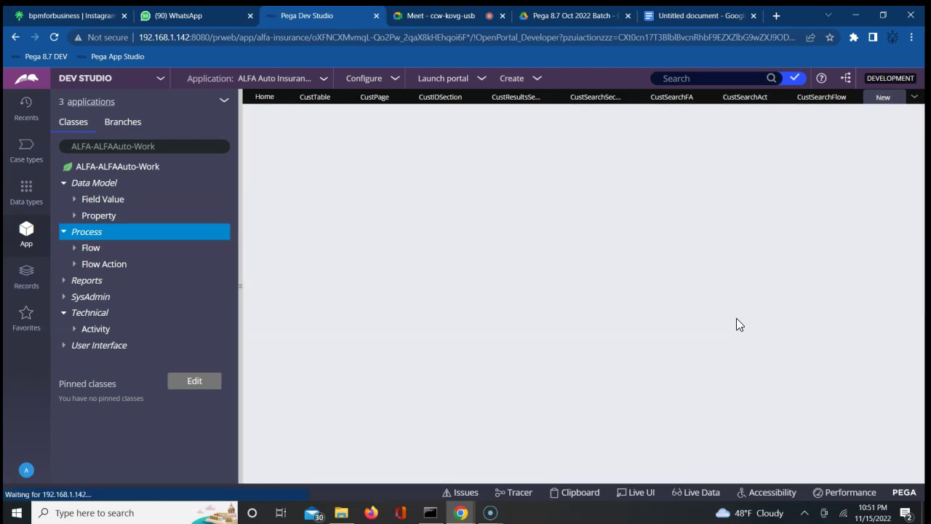
# Return to the CustSearchFlow flow, close the connector properties, and open the stored flow image
pyautogui.click(818, 96)
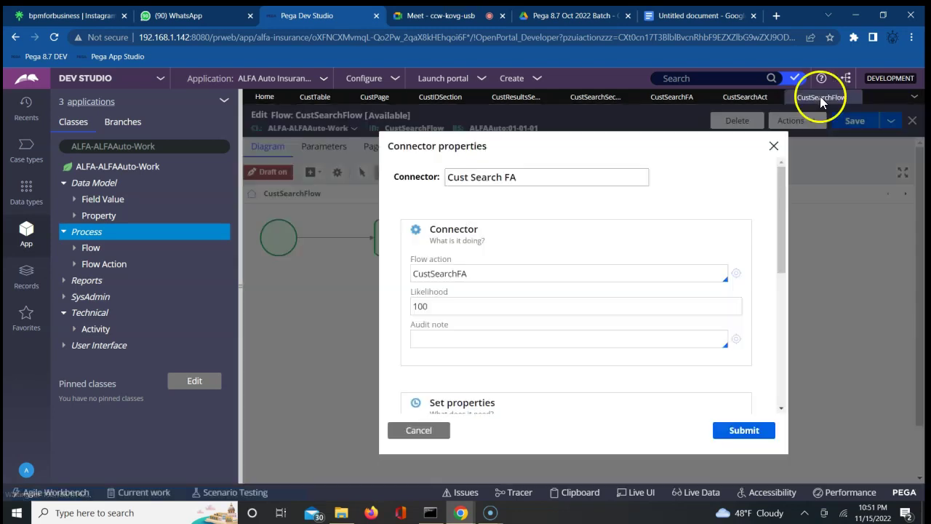
pyautogui.click(774, 147)
pyautogui.click(799, 121)
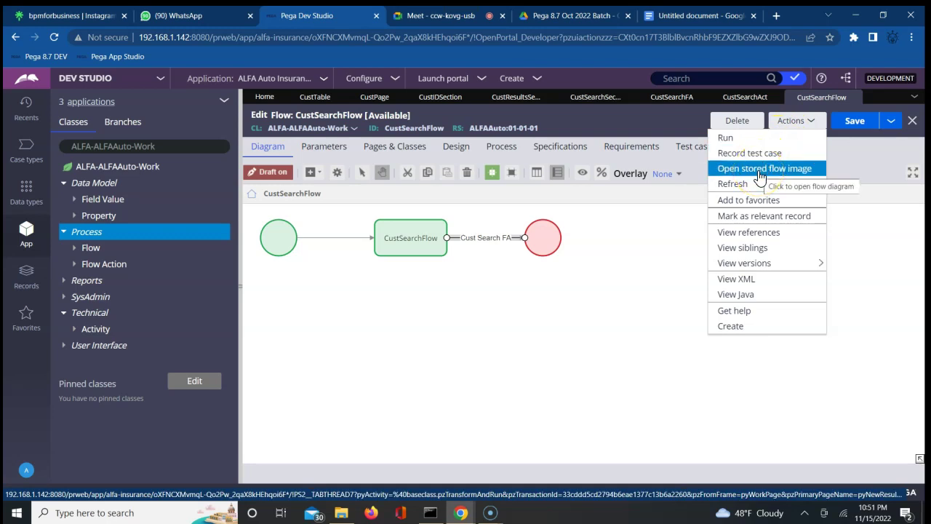
pyautogui.click(759, 174)
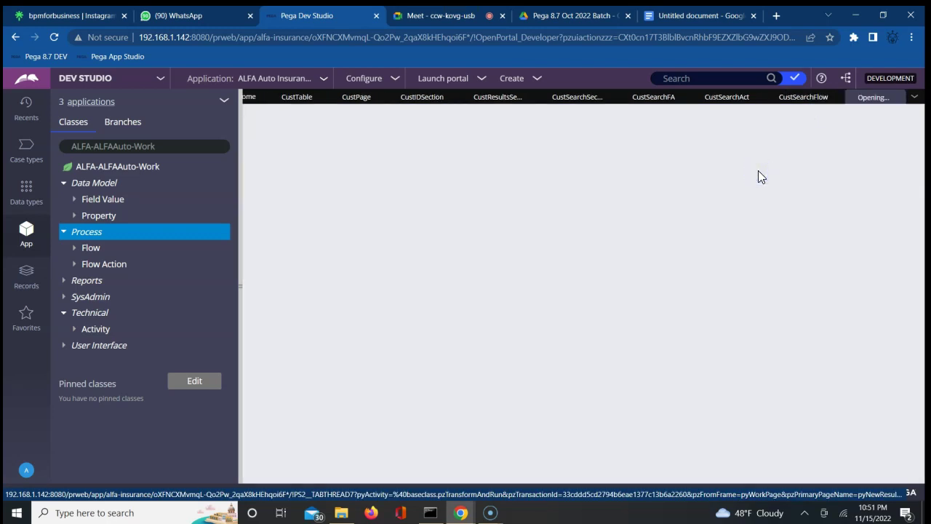
pyautogui.click(752, 290)
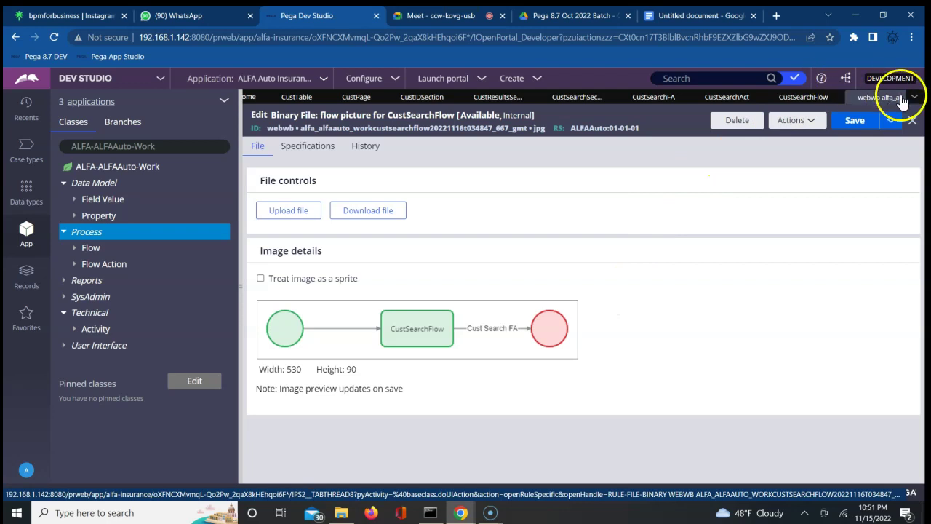
# Close the CustSearchFlow flow image and save the CustSearchFlow flow
pyautogui.click(911, 122)
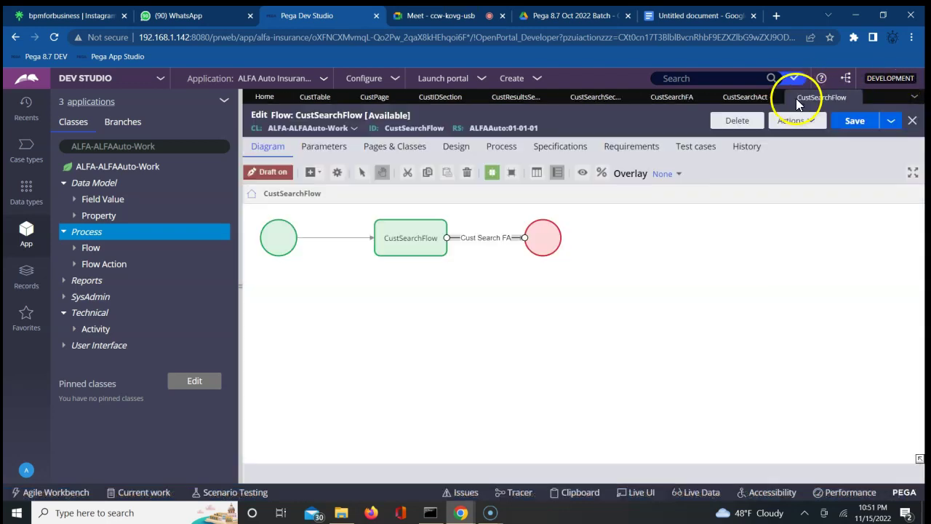
pyautogui.click(843, 123)
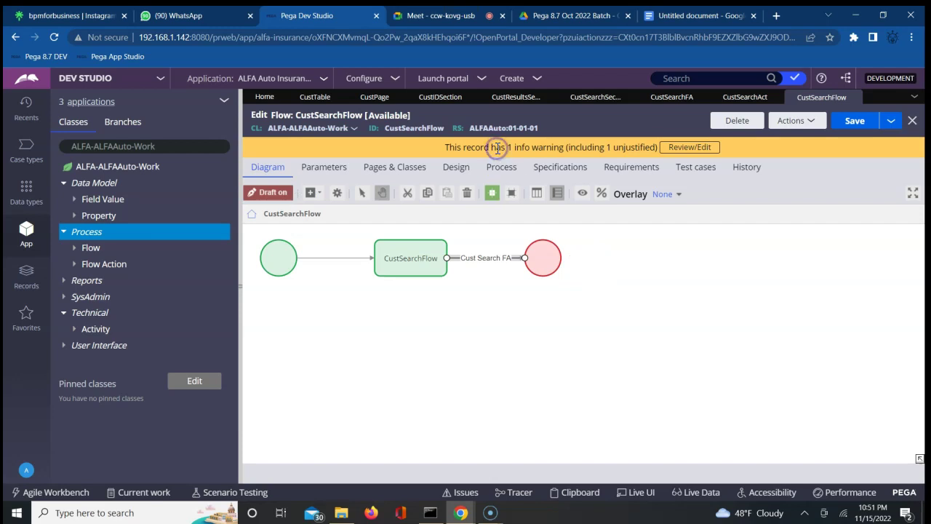
# Review CustSearchFlow's process settings, from start and case creation settings through service level agreement, start conditions and security
pyautogui.click(500, 167)
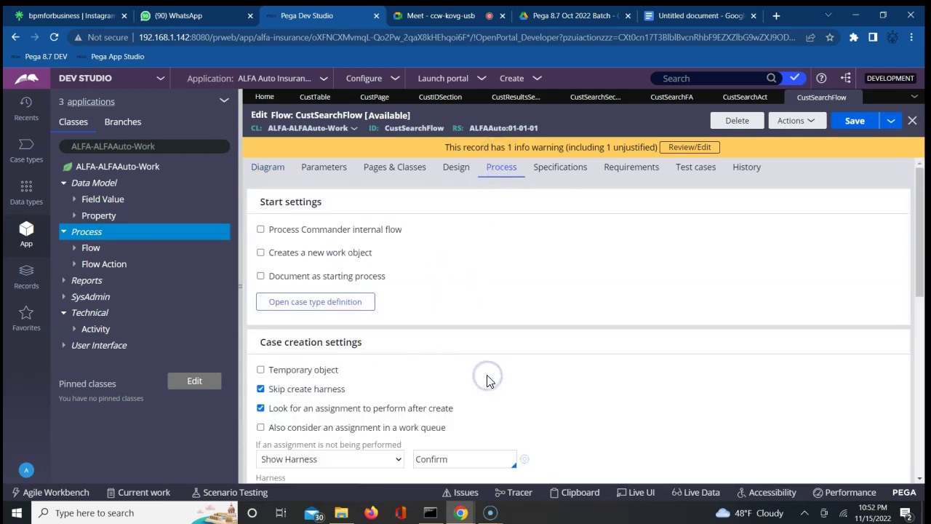
pyautogui.scroll(-3, 487, 381)
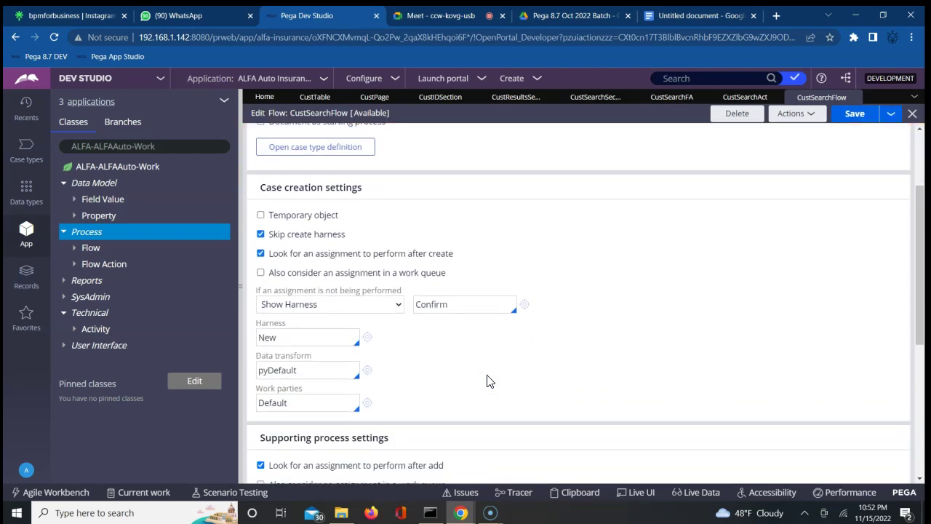
pyautogui.scroll(-2, 487, 382)
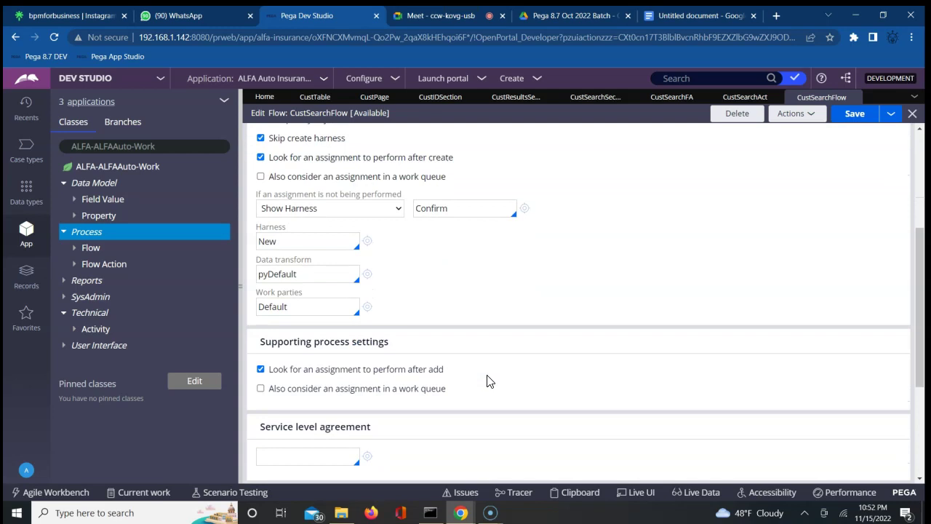
pyautogui.scroll(-1, 488, 381)
pyautogui.scroll(-1, 487, 381)
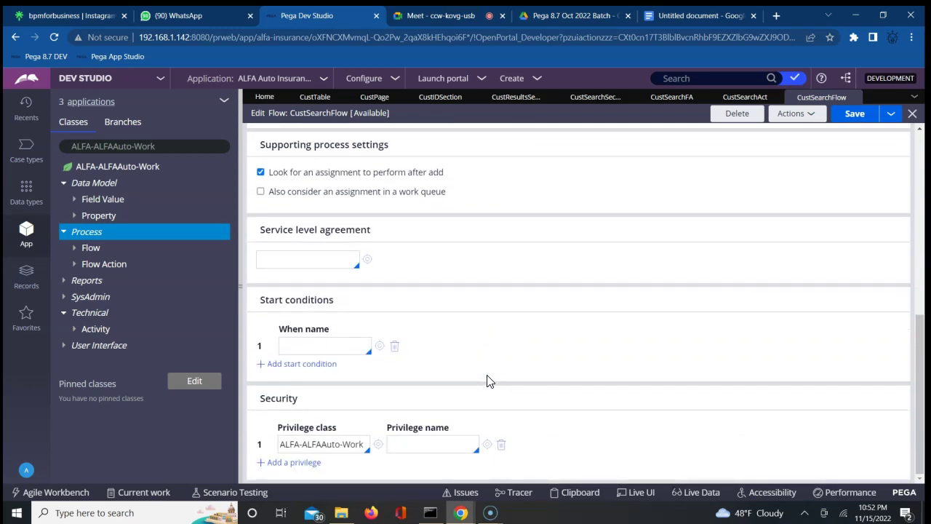
pyautogui.scroll(1, 487, 381)
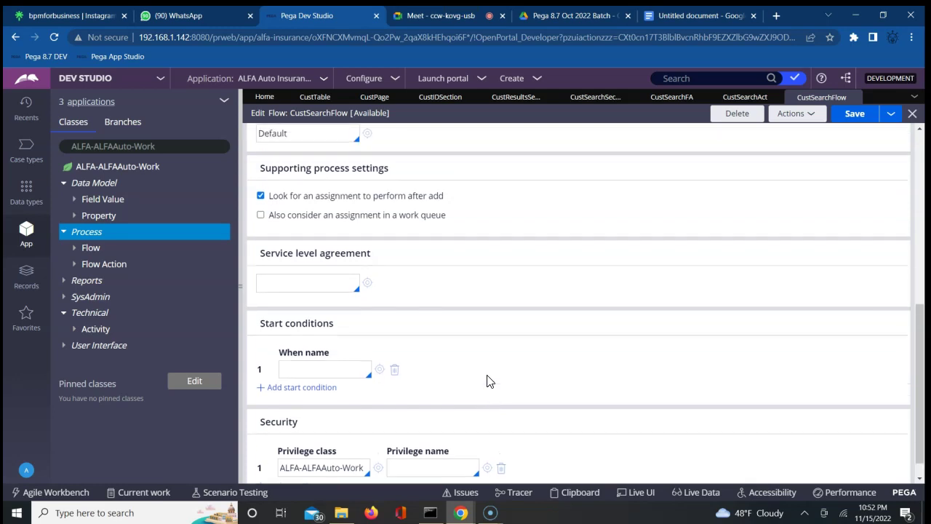
pyautogui.scroll(-1, 487, 381)
pyautogui.scroll(4, 487, 381)
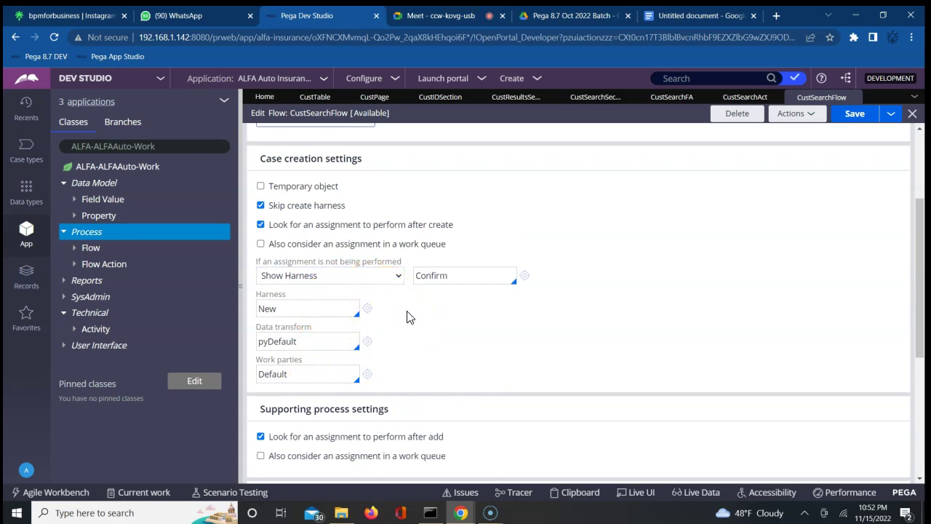
pyautogui.scroll(2, 407, 317)
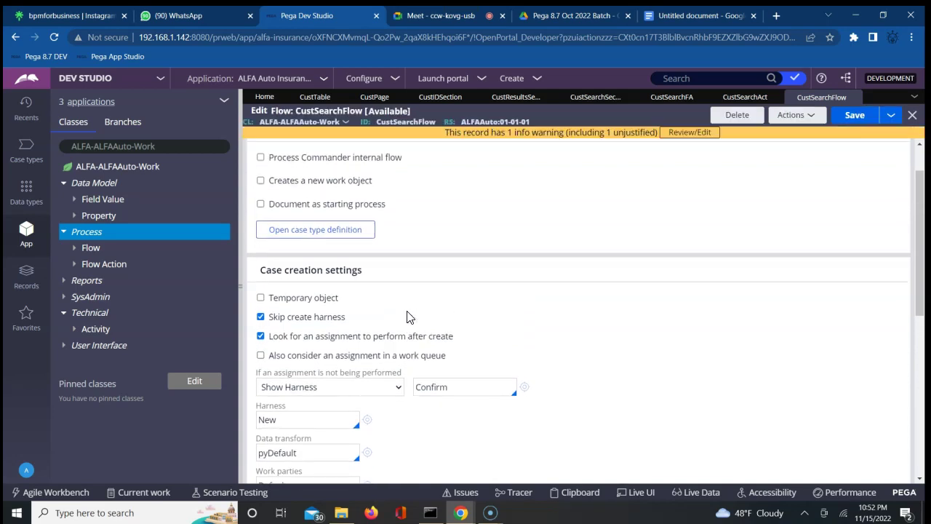
pyautogui.scroll(2, 408, 317)
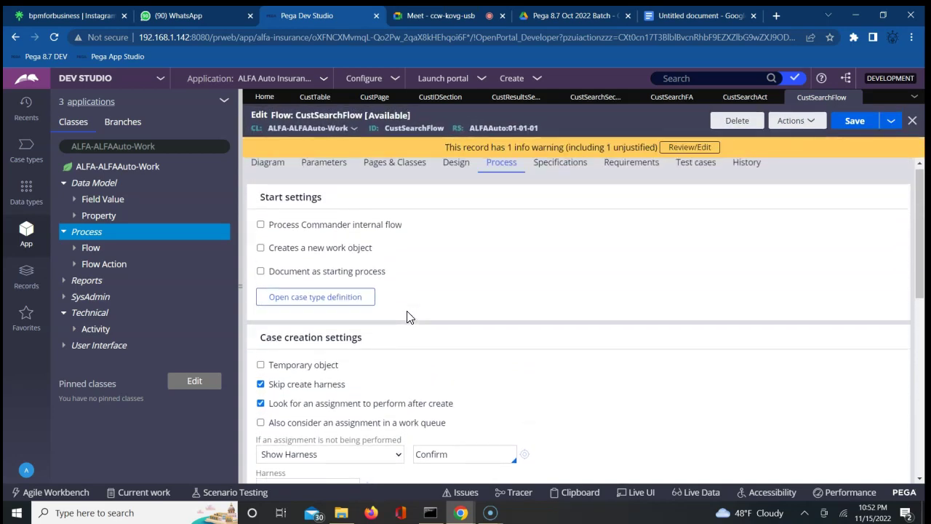
pyautogui.scroll(1, 408, 317)
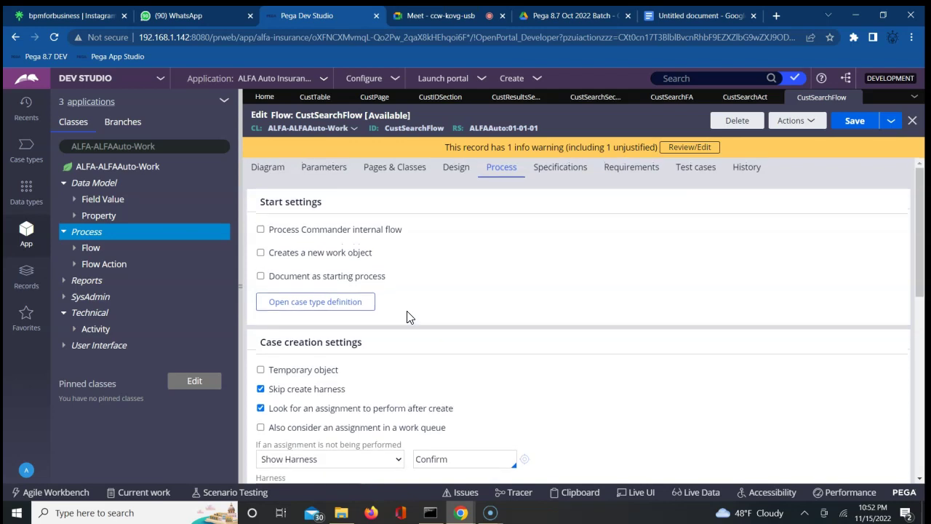
# Enable Creates a new work object for CustSearchFlow, set its work parties to pyCaseManagementDefault, and save the flow
pyautogui.click(260, 252)
pyautogui.scroll(-1, 523, 313)
pyautogui.scroll(-6, 523, 313)
pyautogui.click(293, 162)
pyautogui.click(297, 164)
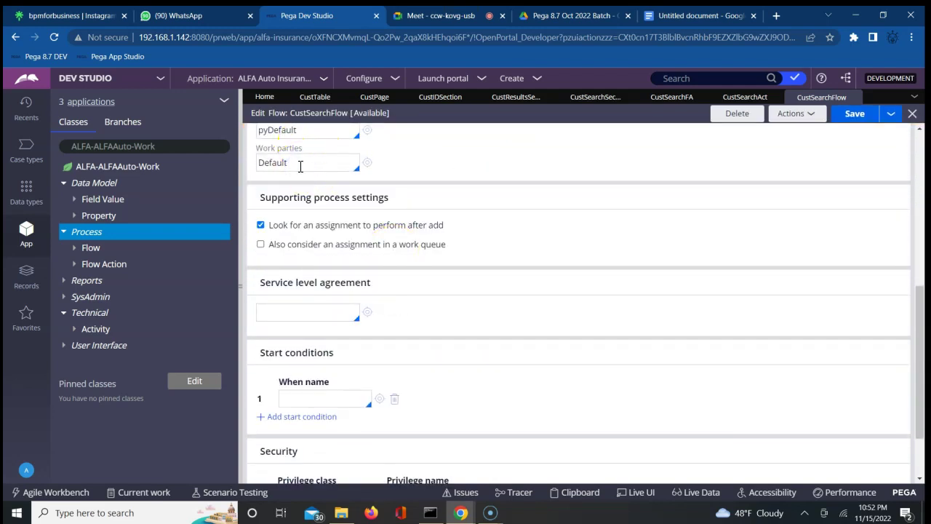
pyautogui.hotkey('ctrl', 'a')
pyautogui.press('BackSpace')
pyautogui.press('Down')
pyautogui.press('Return')
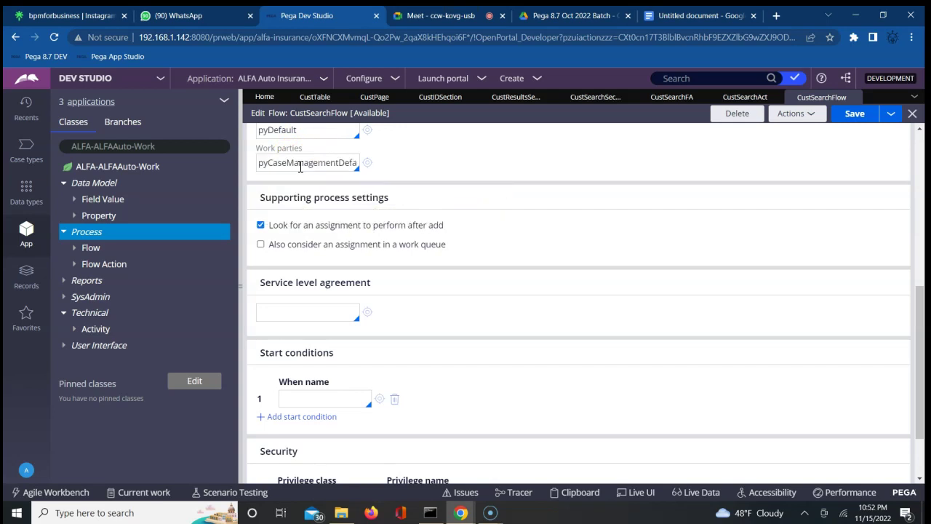
pyautogui.click(856, 111)
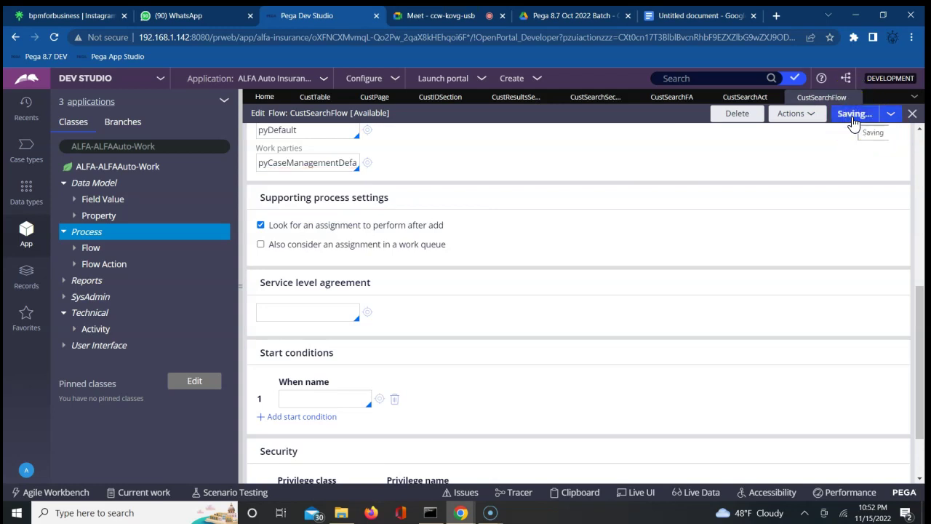
pyautogui.click(683, 186)
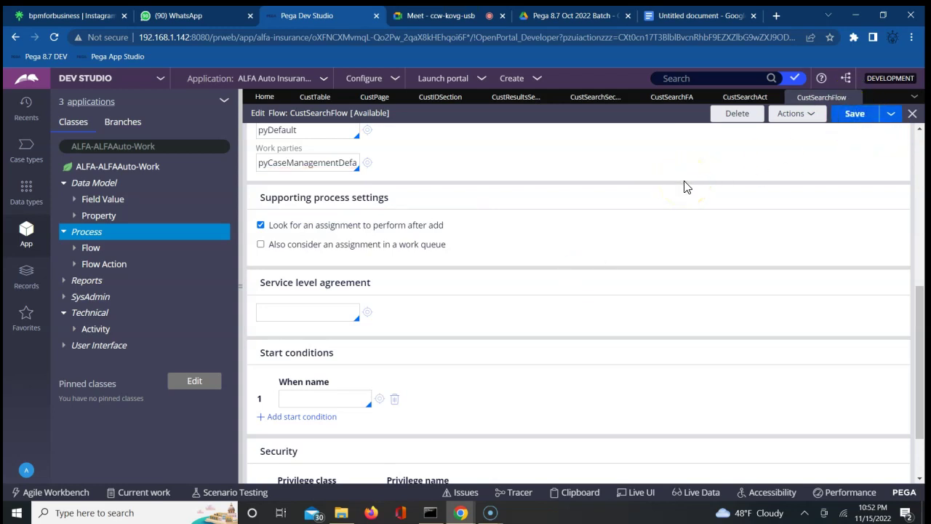
# Run CustSearchFlow to create a new case, checking the server's command window while the form loads
pyautogui.click(792, 113)
pyautogui.click(735, 133)
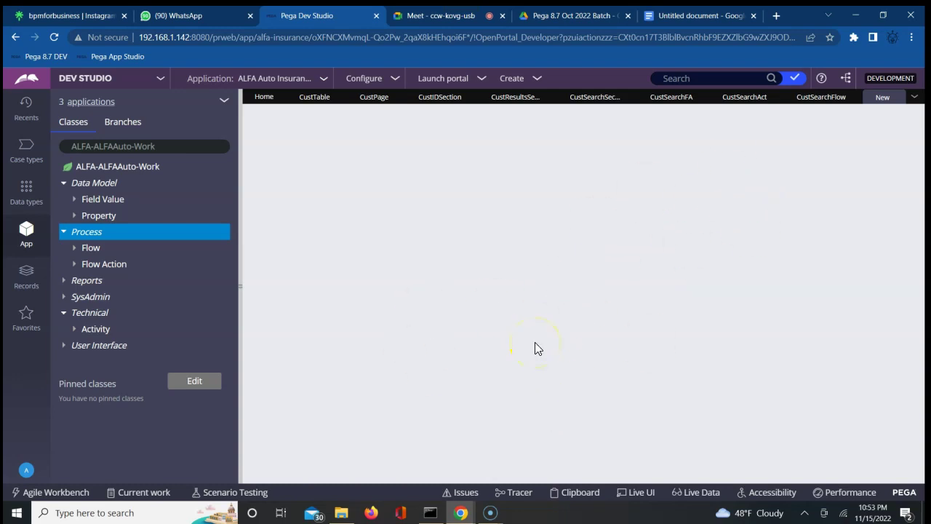
pyautogui.click(431, 513)
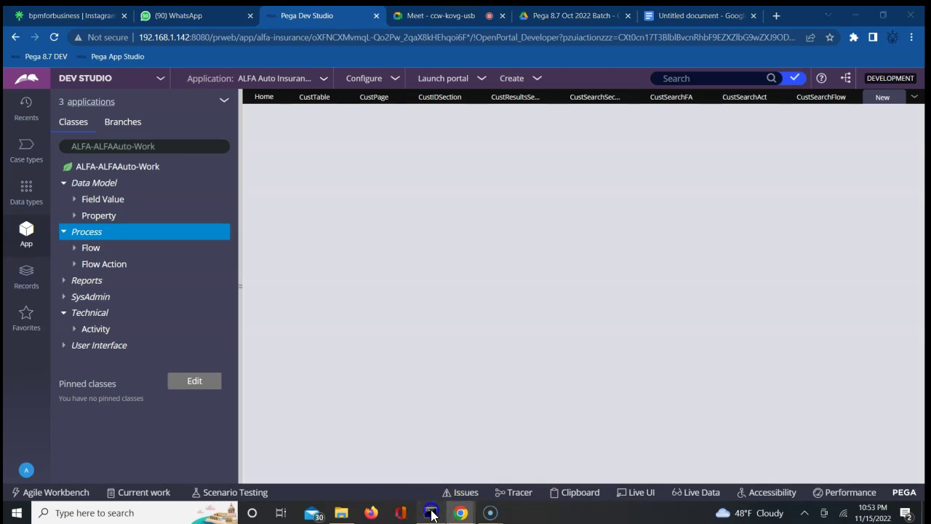
pyautogui.click(593, 381)
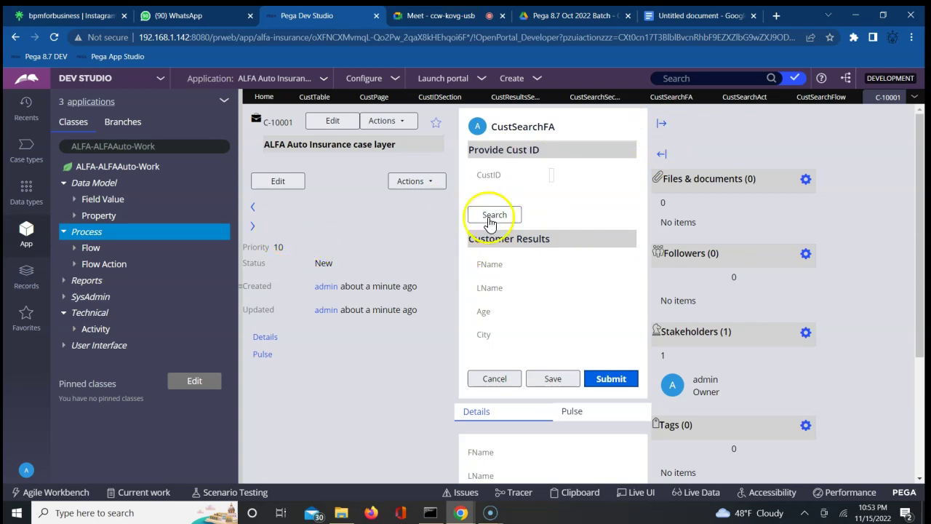
# Search for a customer by CustID in the new case and open the CustTable records to compare the results
pyautogui.click(551, 175)
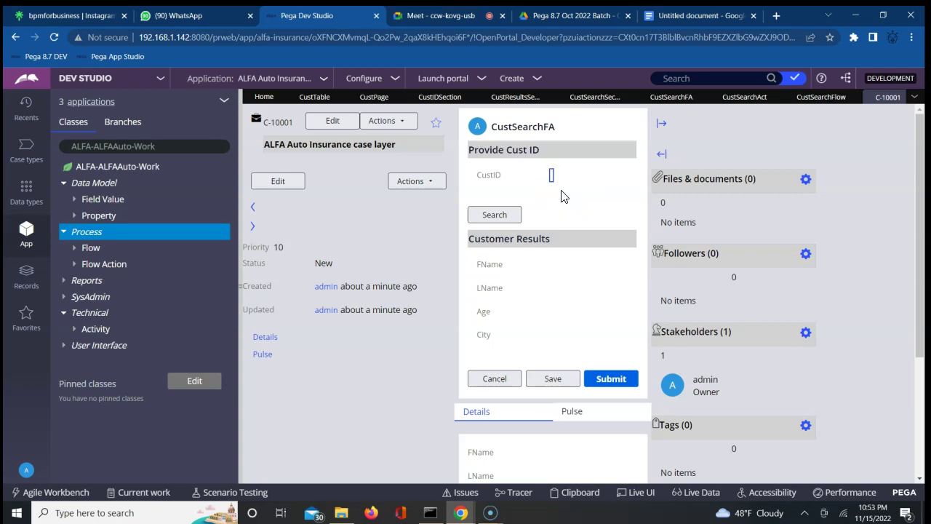
pyautogui.click(496, 217)
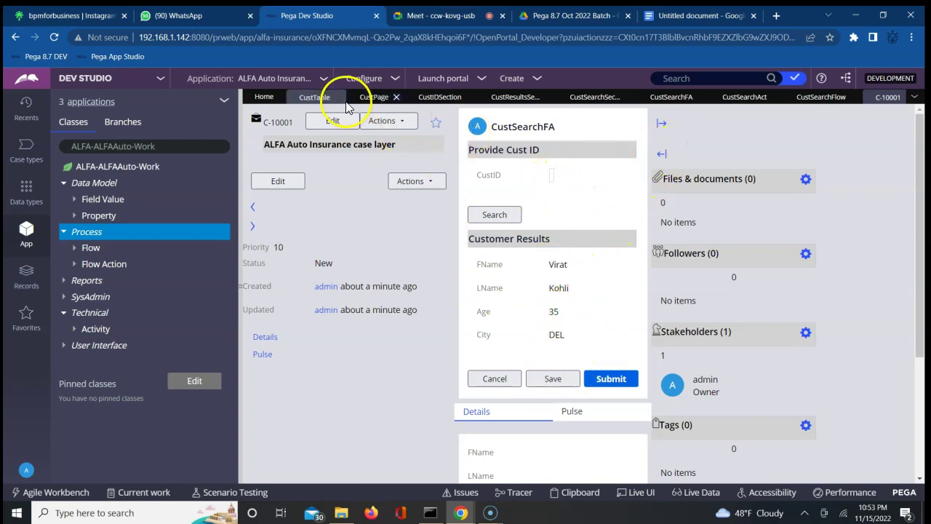
pyautogui.click(314, 98)
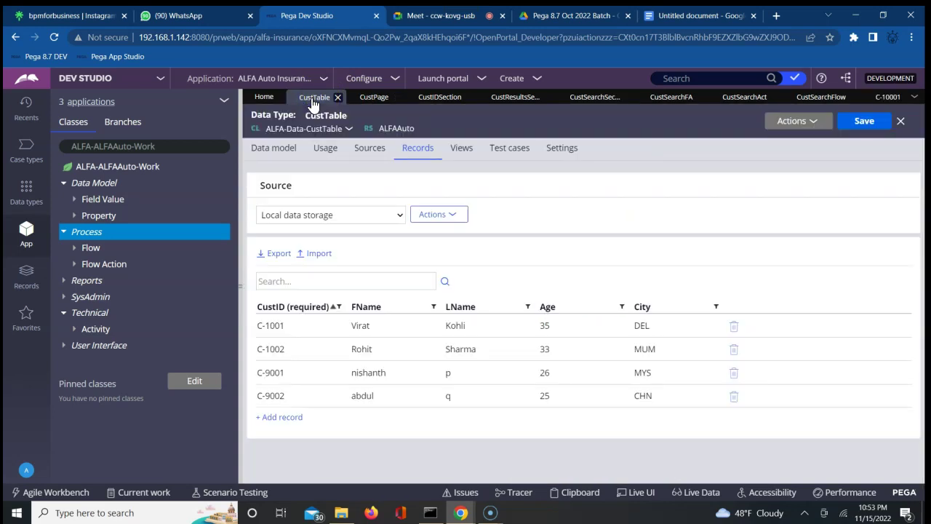
# Open Tracer, enable DB Query and disable Data Pages in its event types, apply the settings, and clear the traced events
pyautogui.click(521, 498)
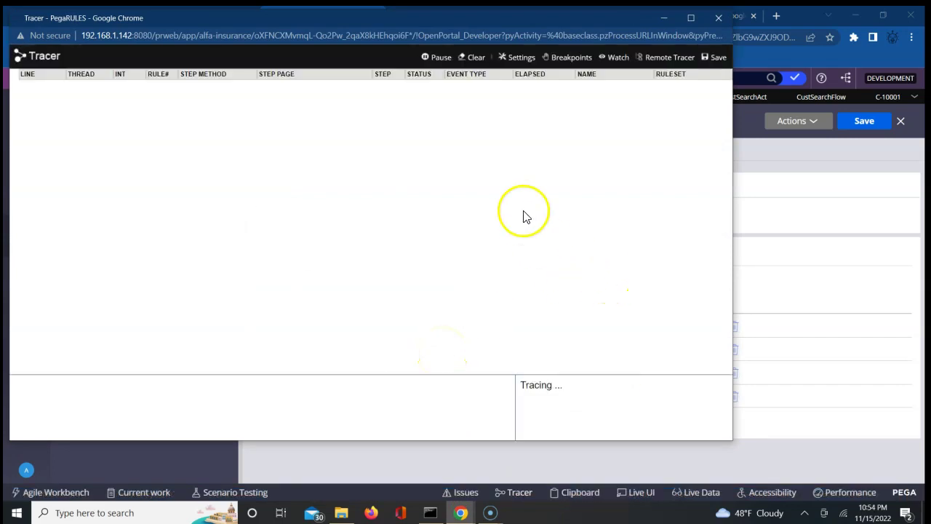
pyautogui.click(515, 58)
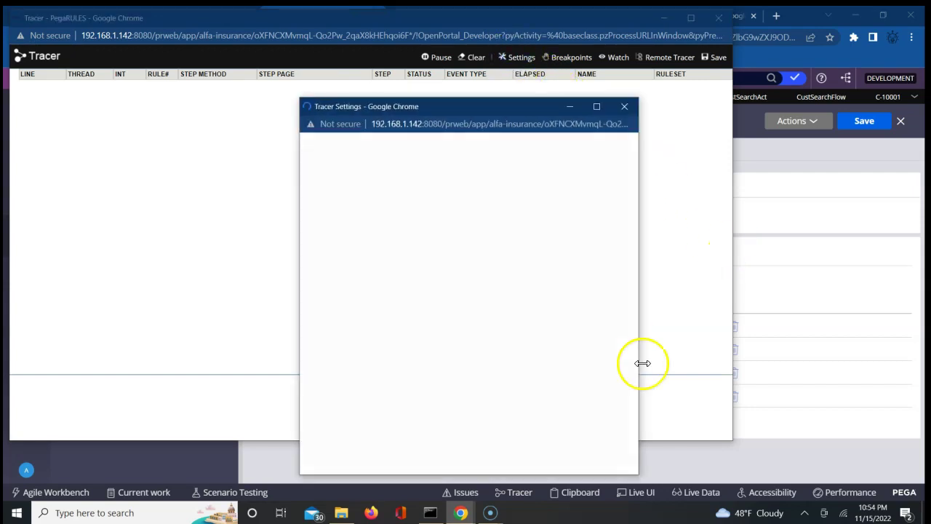
pyautogui.click(632, 439)
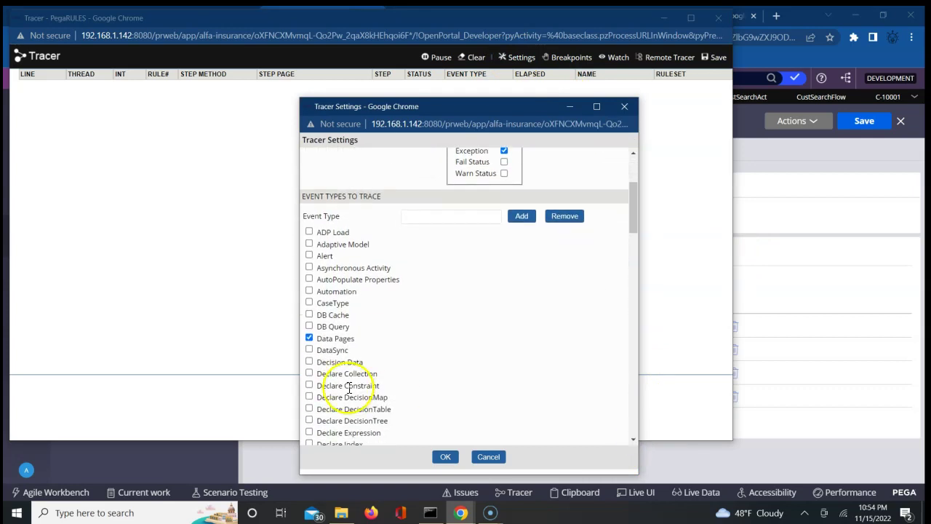
pyautogui.click(309, 326)
pyautogui.click(309, 337)
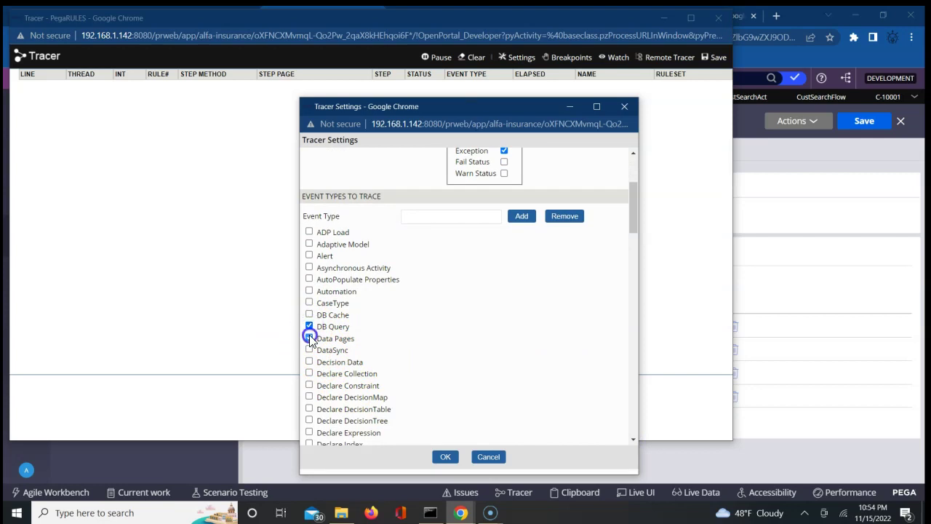
pyautogui.moveTo(635, 441); pyautogui.dragTo(635, 441)
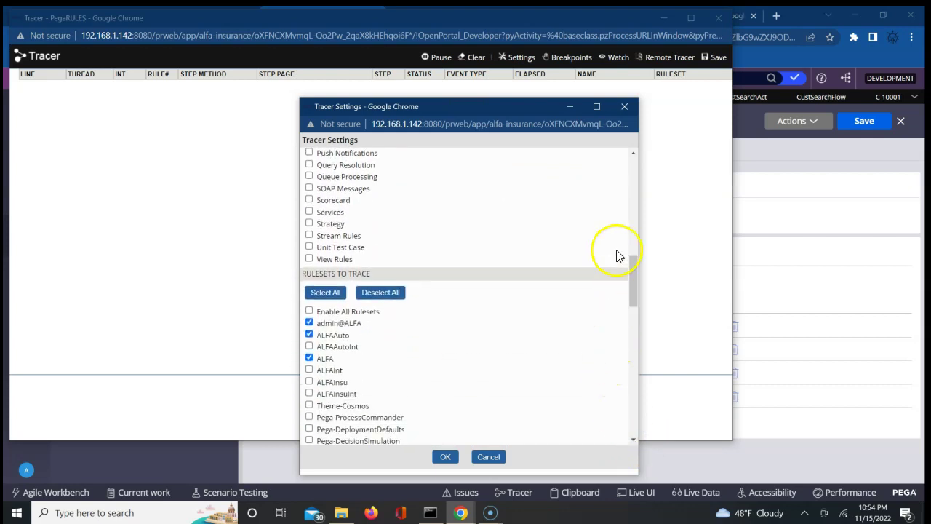
pyautogui.click(632, 190)
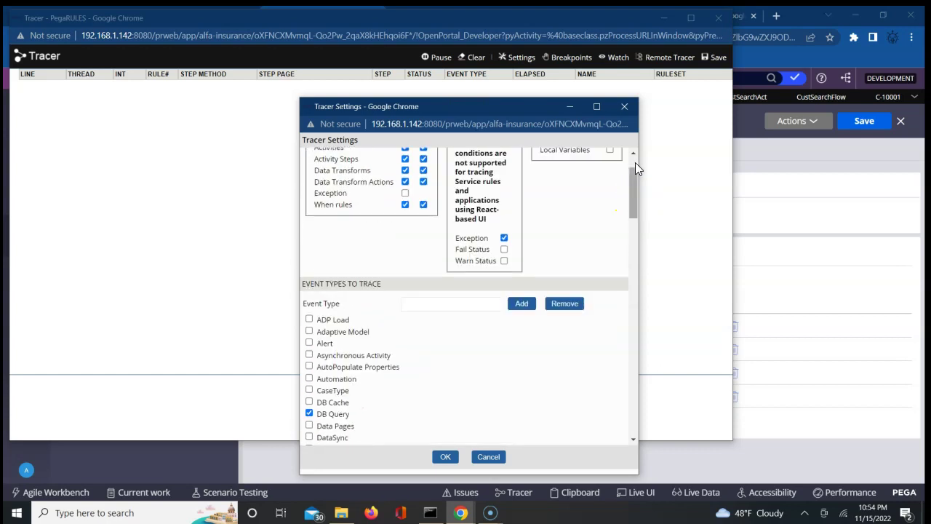
pyautogui.click(446, 458)
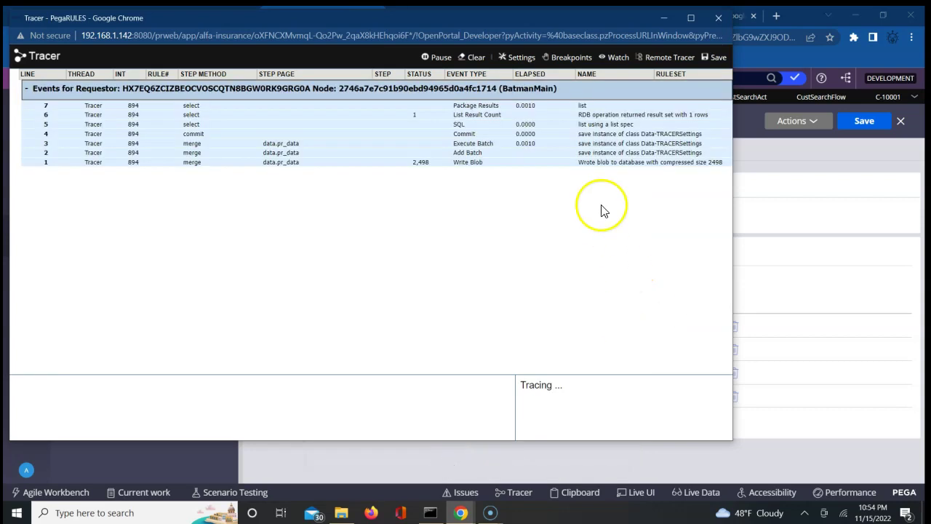
pyautogui.click(473, 58)
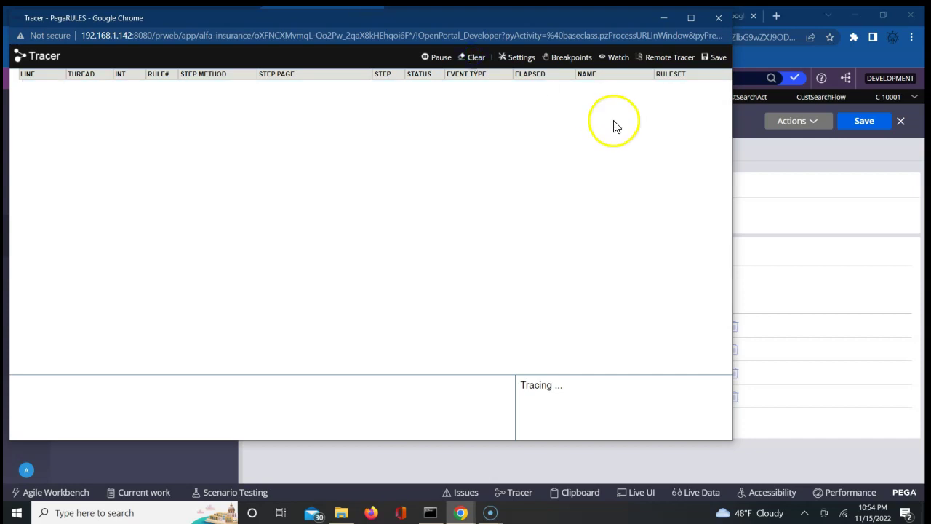
# Look up the CustID values in the CustTable records and search case C-10001 for another customer by CustID
pyautogui.click(796, 167)
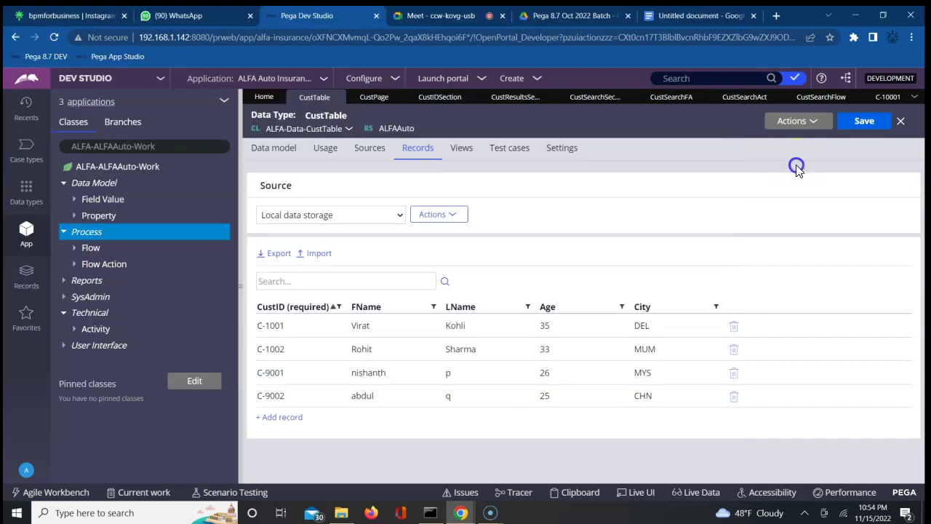
pyautogui.click(881, 97)
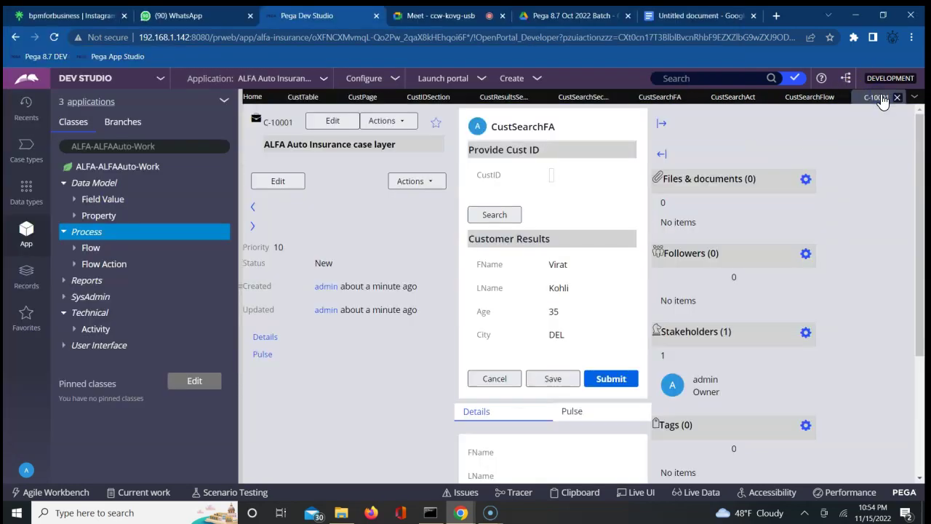
pyautogui.click(550, 175)
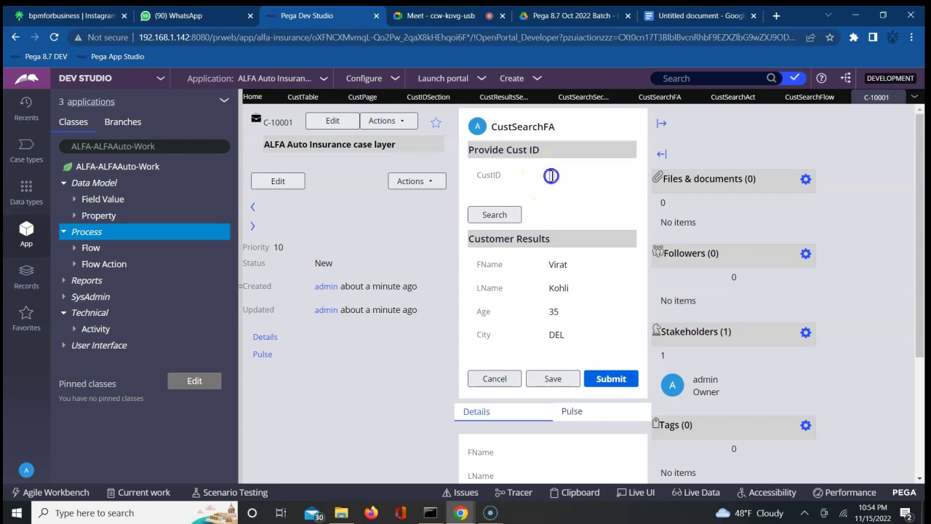
pyautogui.click(301, 98)
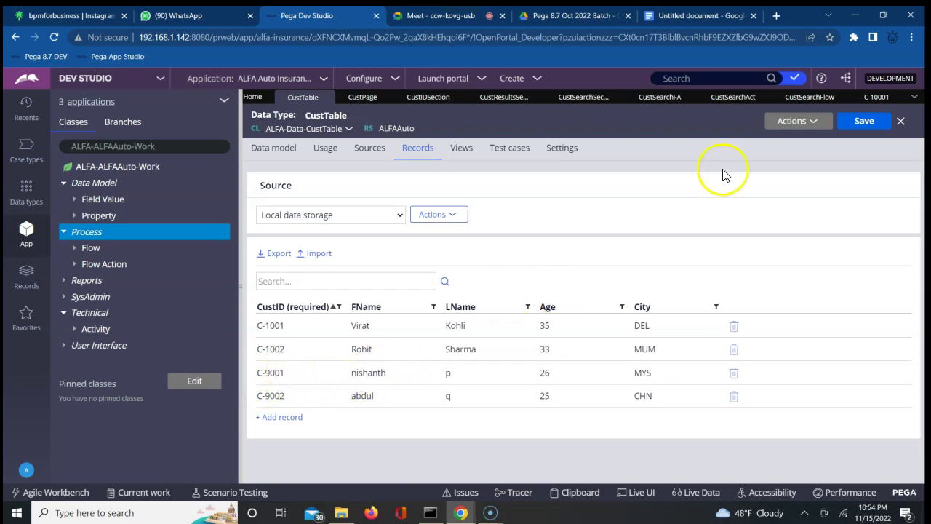
pyautogui.click(873, 99)
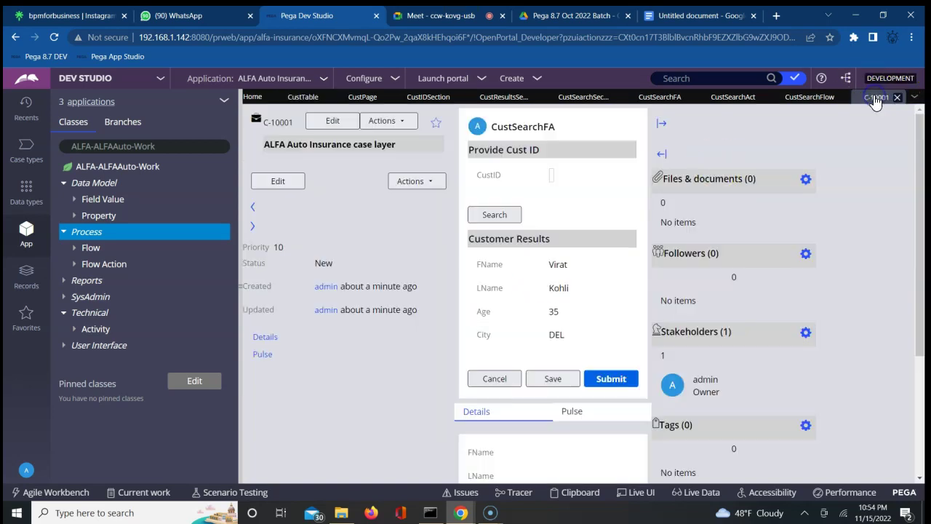
pyautogui.click(551, 174)
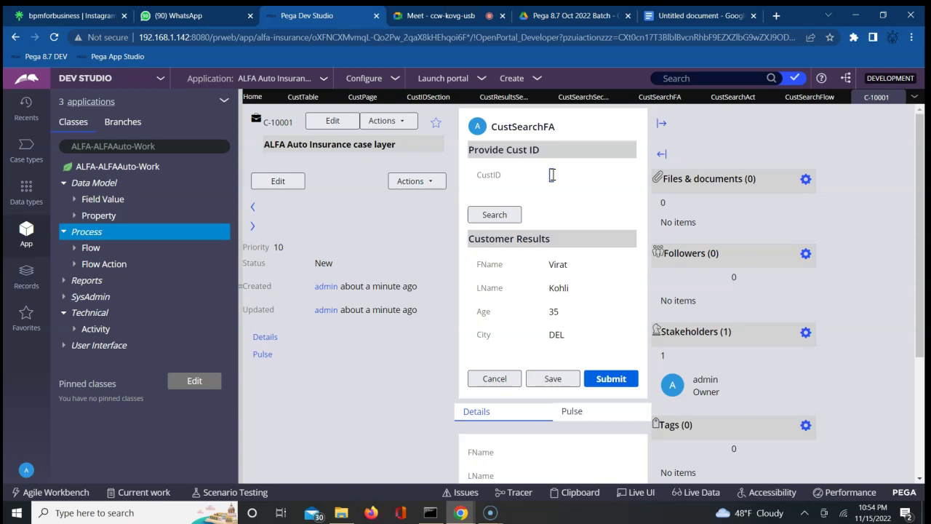
pyautogui.click(489, 216)
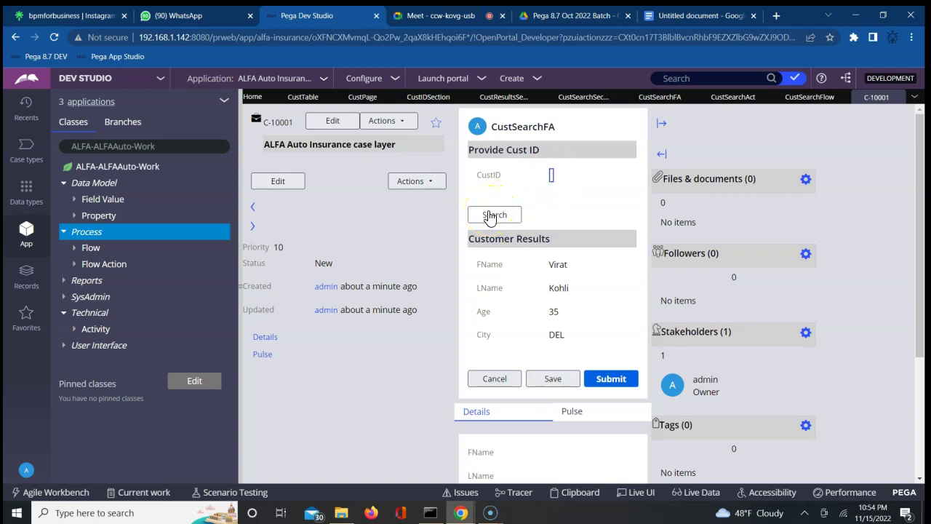
pyautogui.click(489, 216)
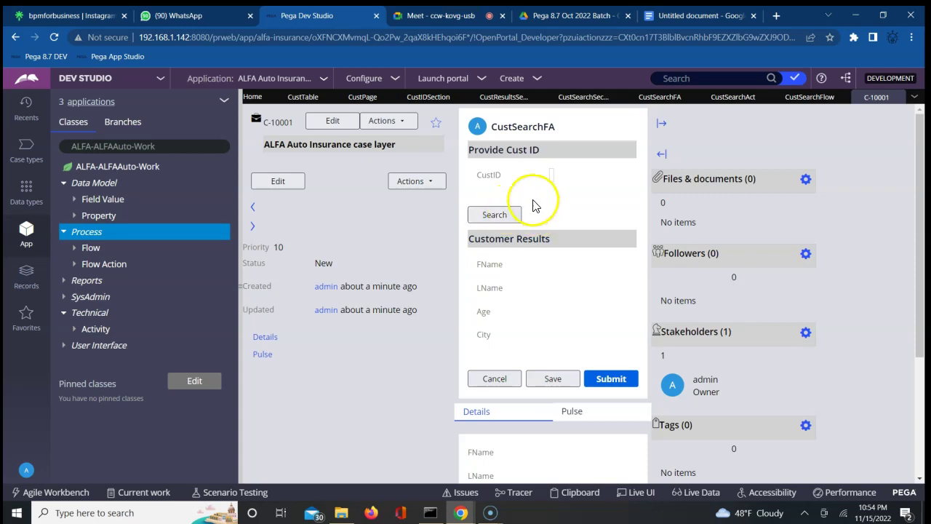
pyautogui.click(551, 173)
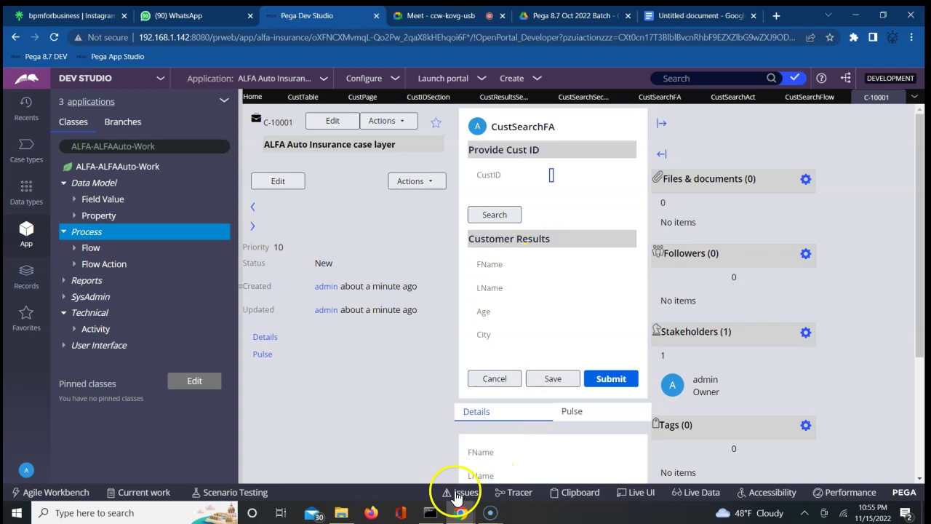
# Bring up the Tracer window with the search's events and pause tracing
pyautogui.moveTo(459, 513)
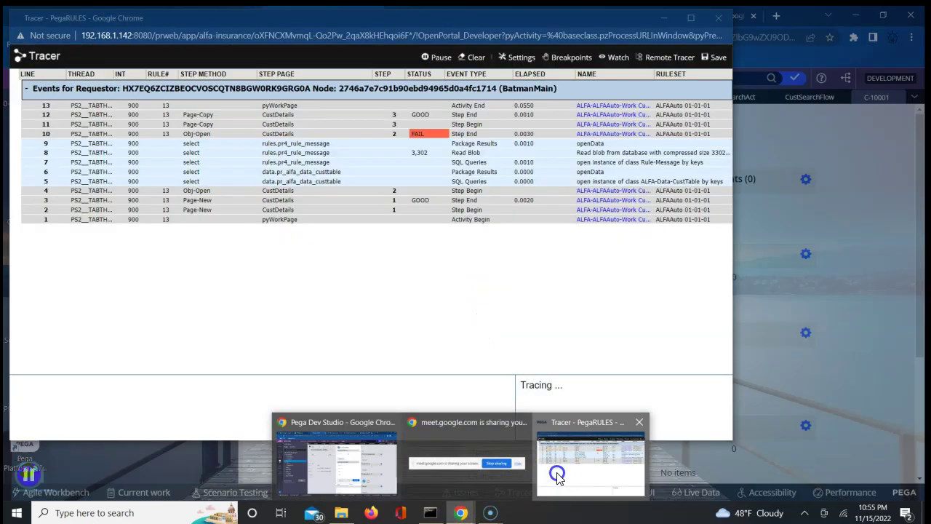
pyautogui.click(553, 472)
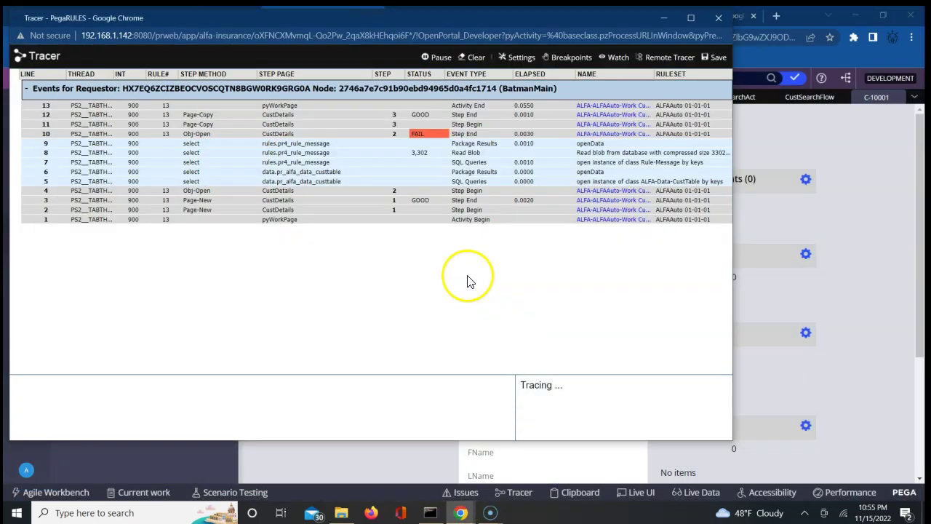
pyautogui.click(435, 57)
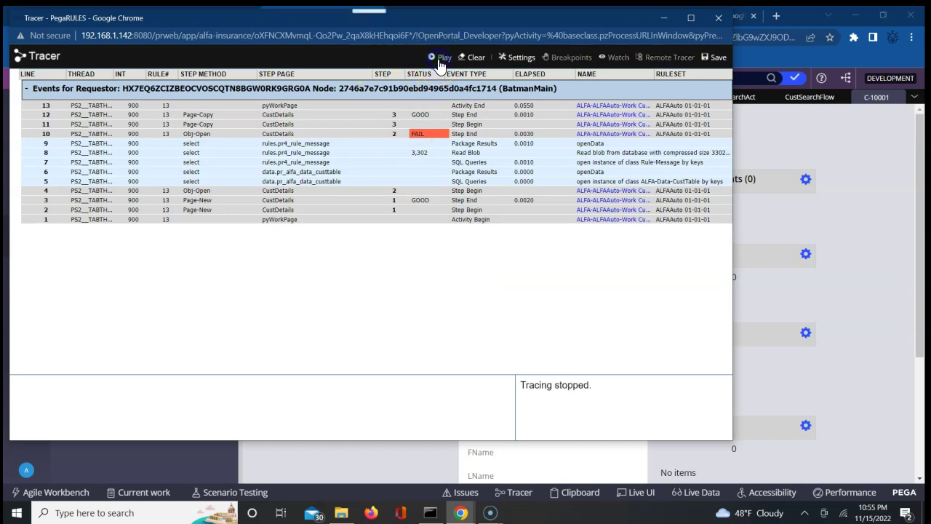
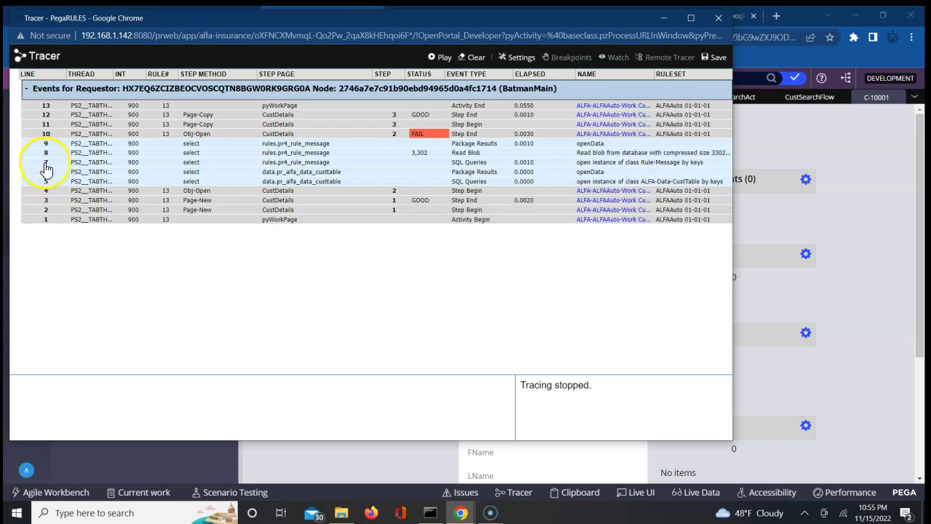
# Examine the table name and SQL statement in the Package Results event for data.pr_alfa_data_custtable, and close its details
pyautogui.click(46, 178)
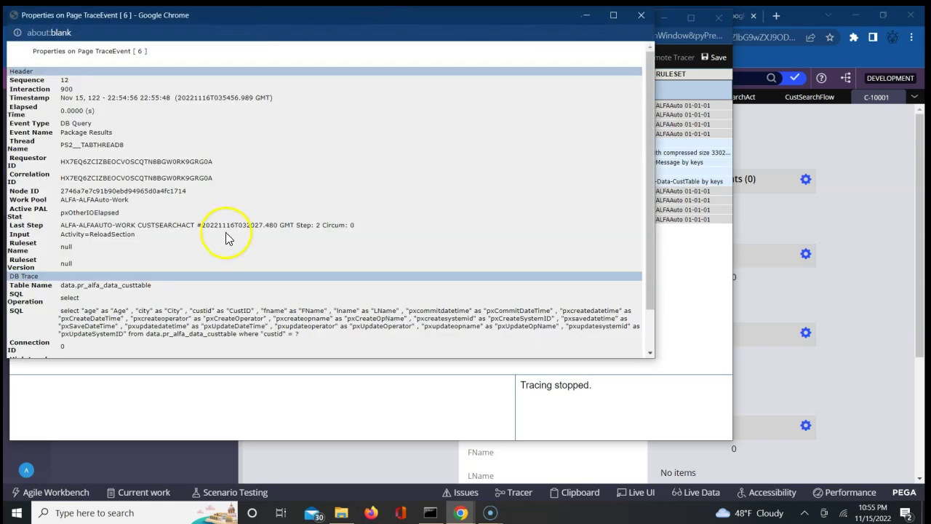
pyautogui.doubleClick(80, 285)
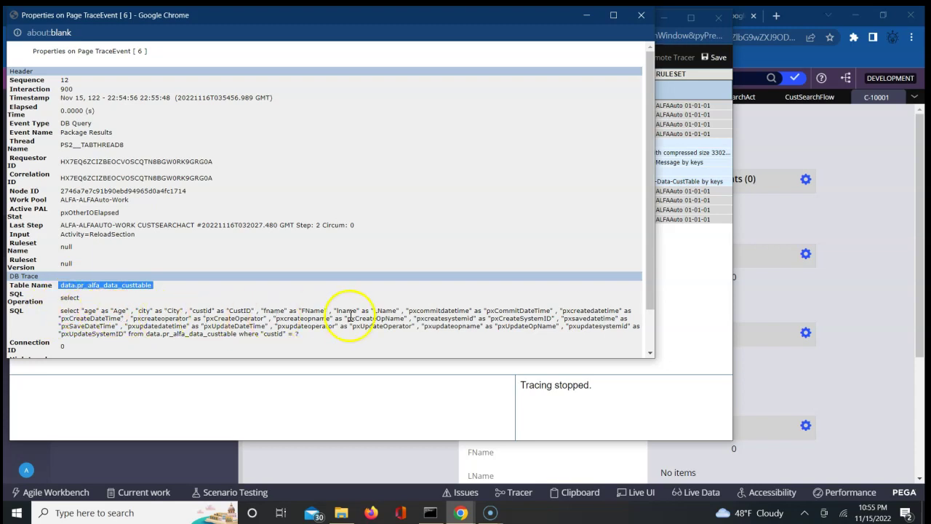
pyautogui.click(652, 352)
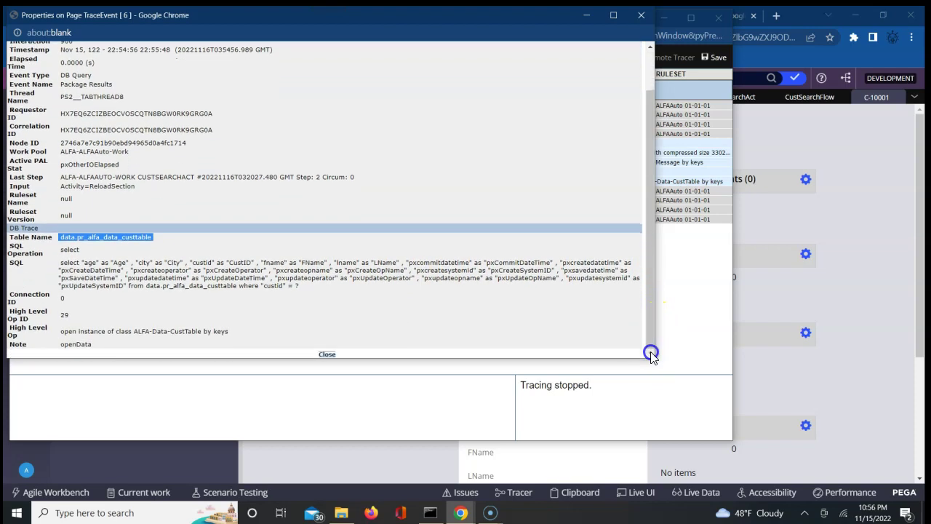
pyautogui.tripleClick(296, 285)
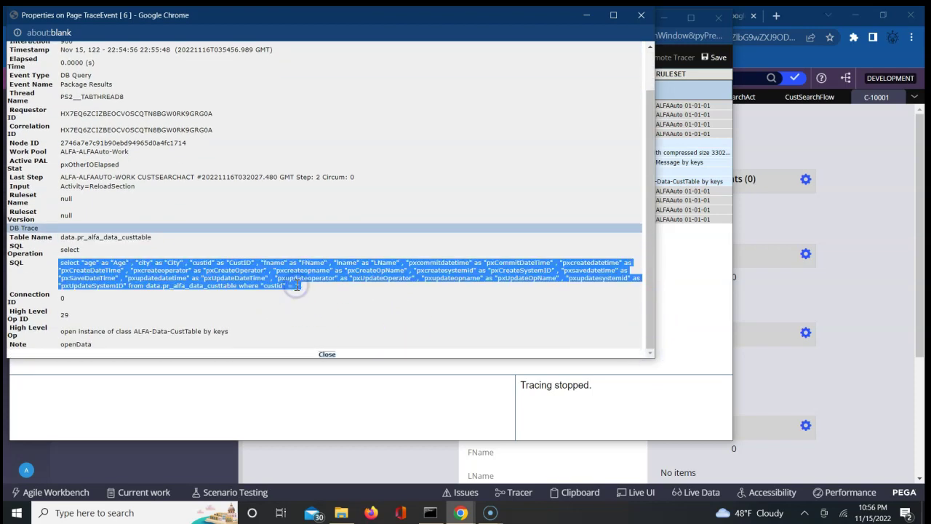
pyautogui.click(300, 286)
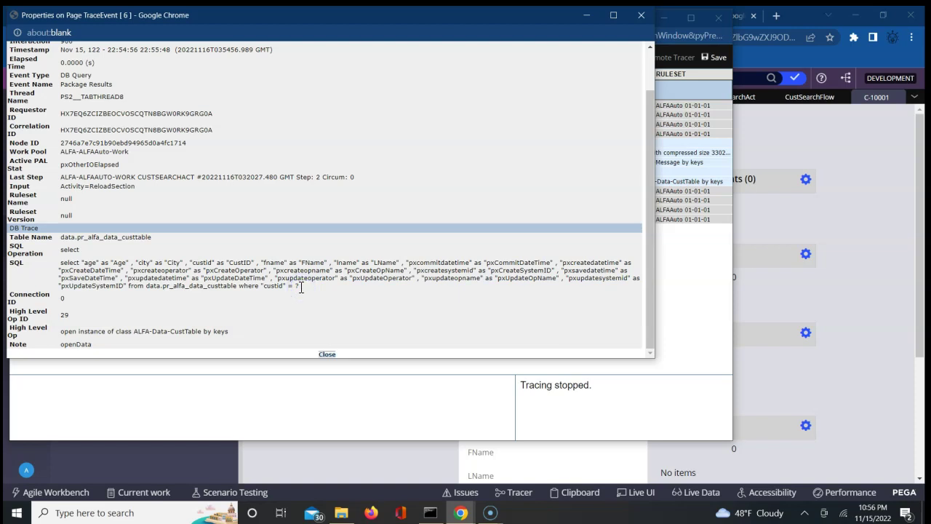
pyautogui.click(326, 353)
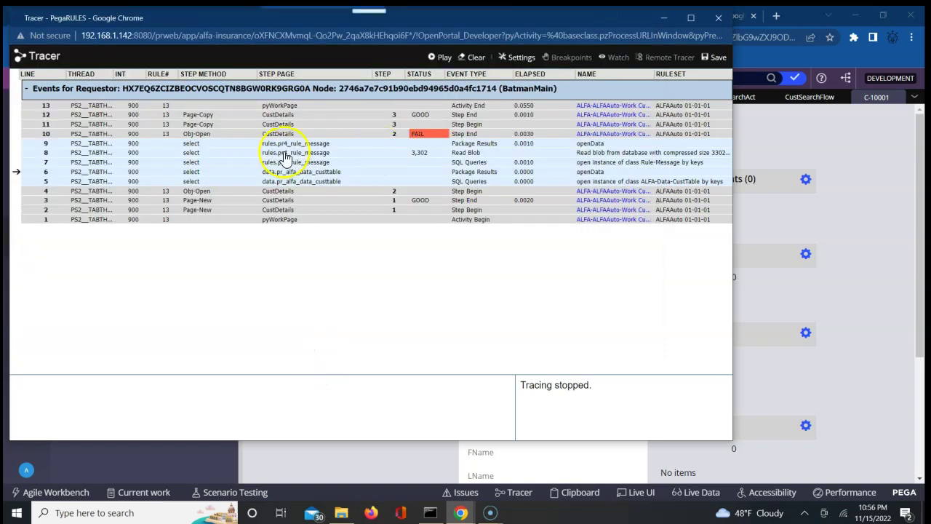
# Examine the step status info of the Obj-Open Step End event marked FAIL and close its details
pyautogui.click(46, 135)
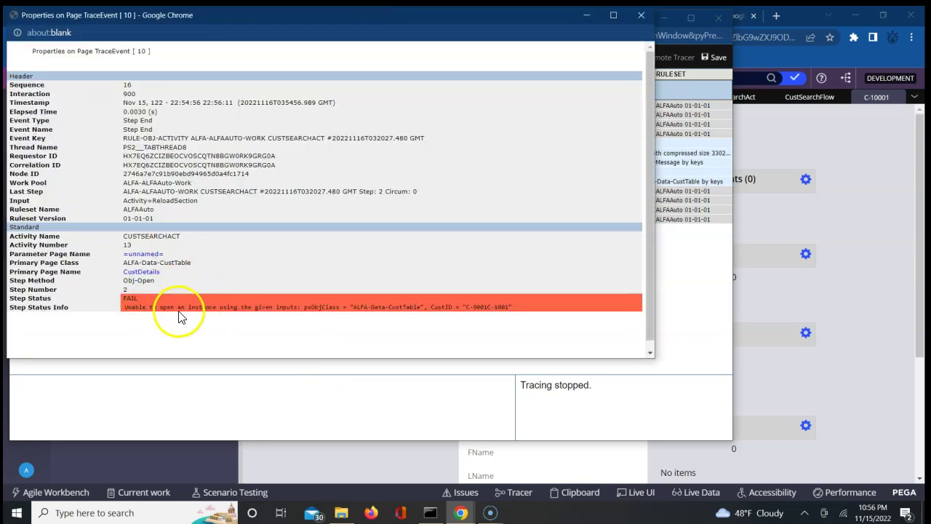
pyautogui.tripleClick(487, 309)
pyautogui.click(507, 309)
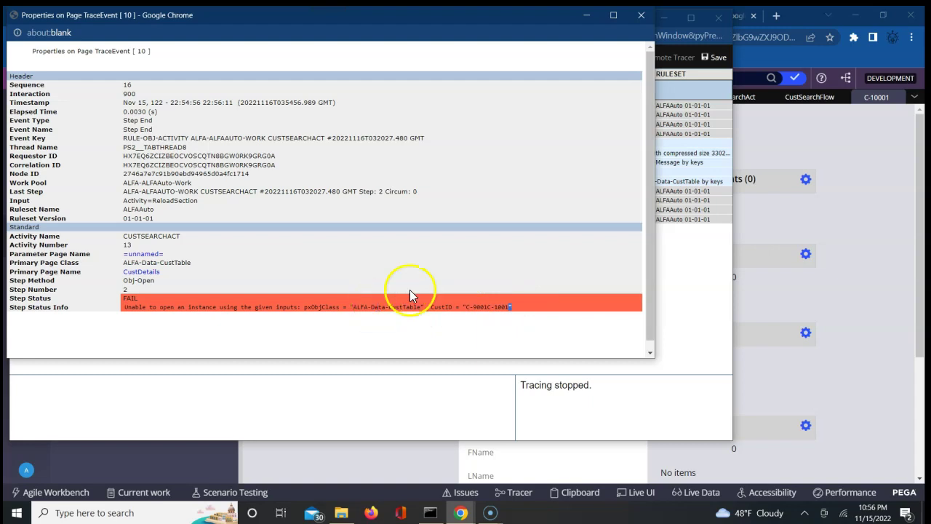
pyautogui.click(642, 17)
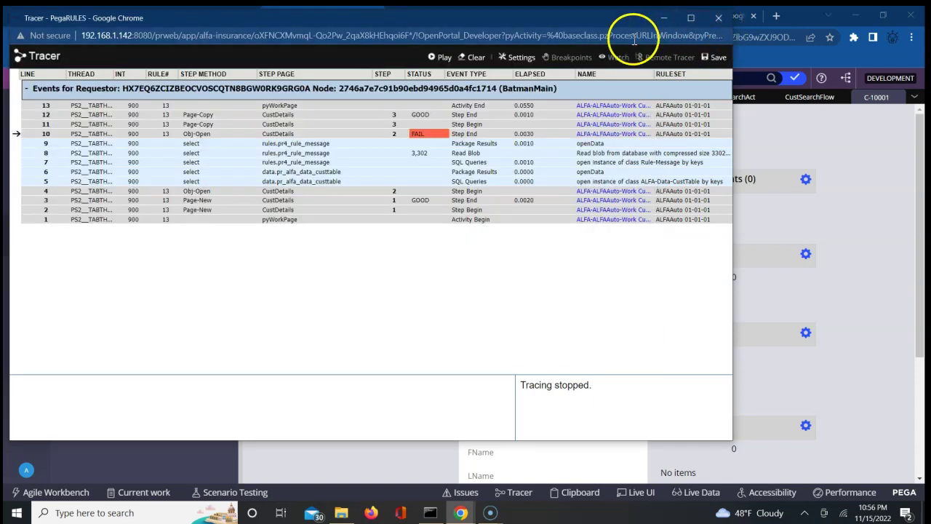
# Clear the traced events, resume tracing, and return to case C-10001
pyautogui.click(471, 61)
pyautogui.click(442, 60)
pyautogui.click(898, 245)
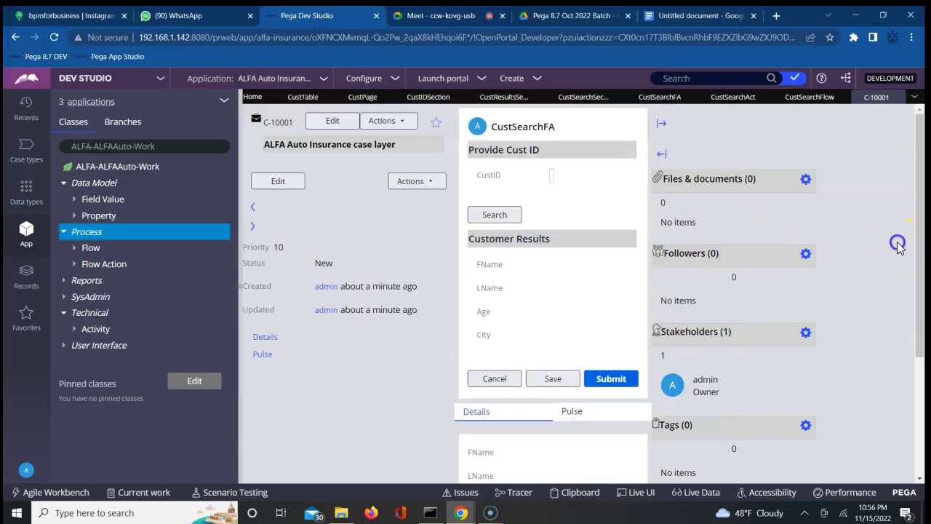
# Close case C-10001, discarding its unsaved changes, and run CustSearchFlow again to create a new case
pyautogui.click(551, 174)
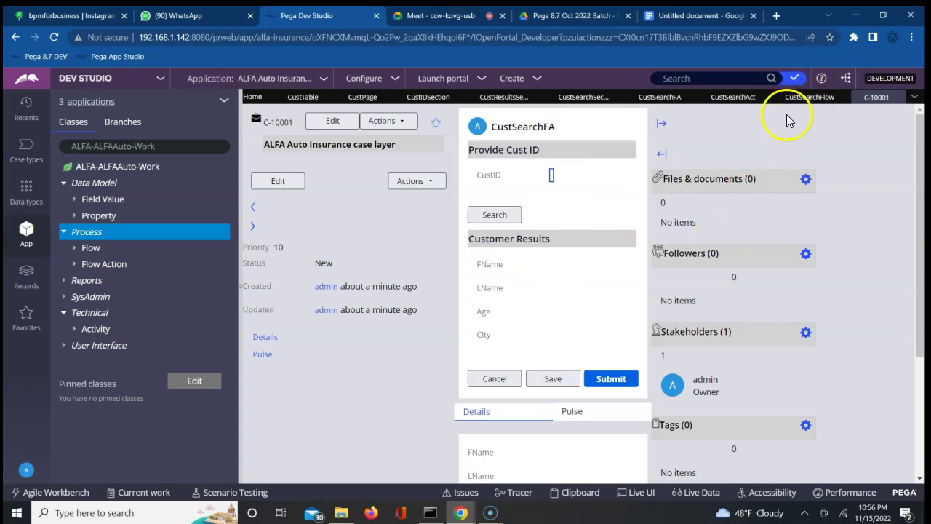
pyautogui.click(552, 175)
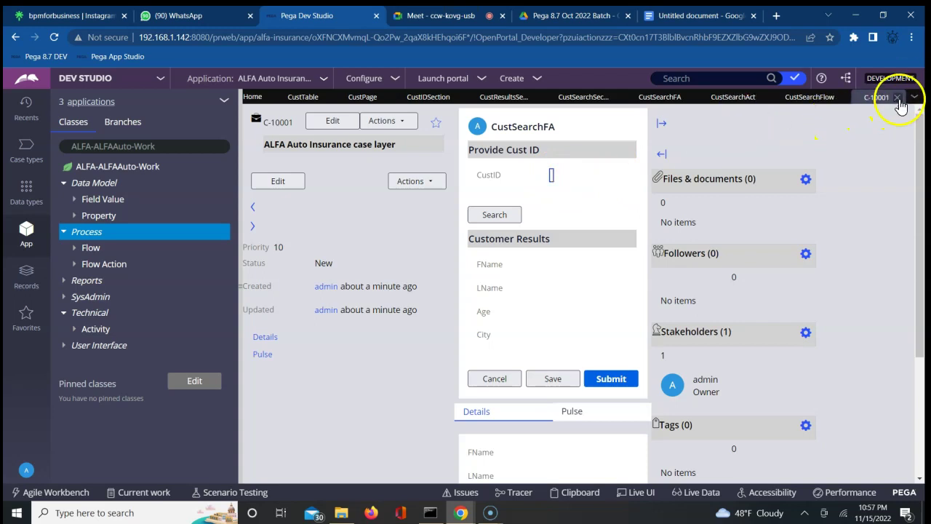
pyautogui.click(898, 99)
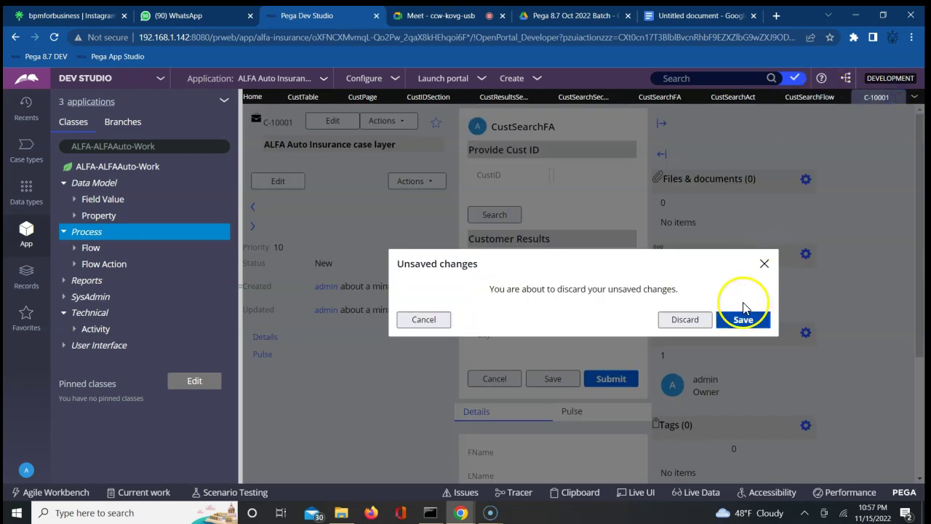
pyautogui.click(694, 323)
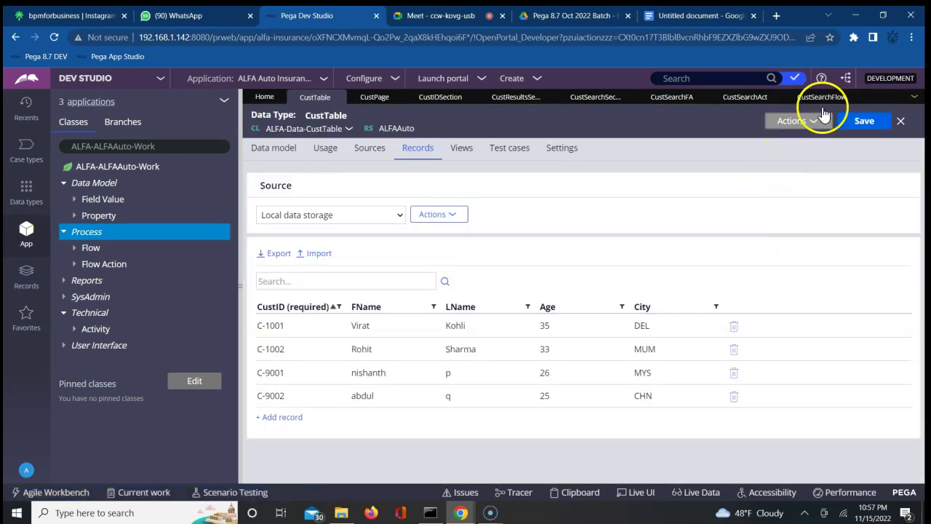
pyautogui.click(823, 101)
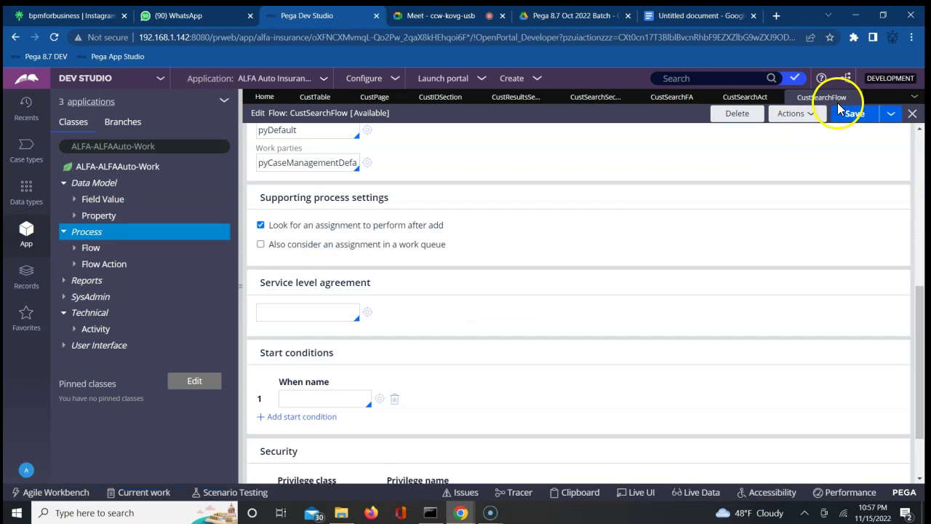
pyautogui.click(809, 116)
pyautogui.click(739, 130)
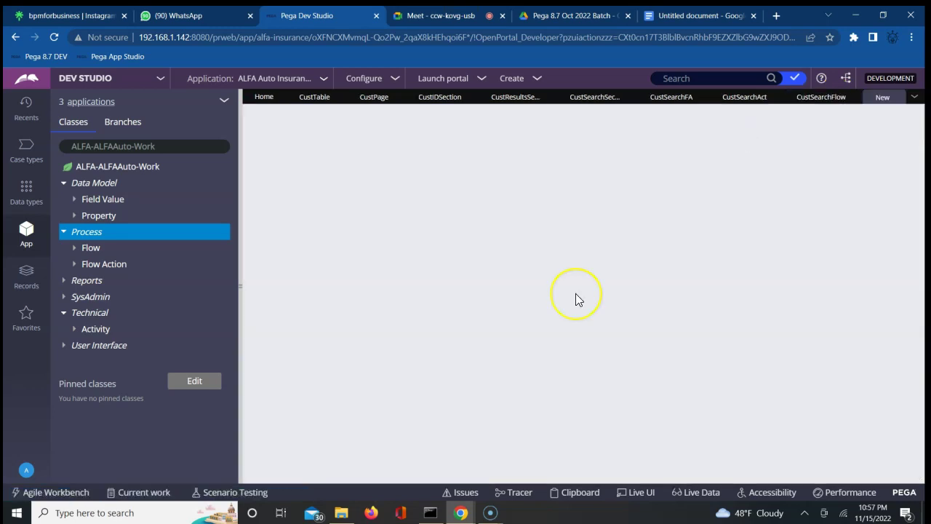
# Pause Tracer, clear the case-creation events, restart tracing, and return to the new case C-10002
pyautogui.click(461, 512)
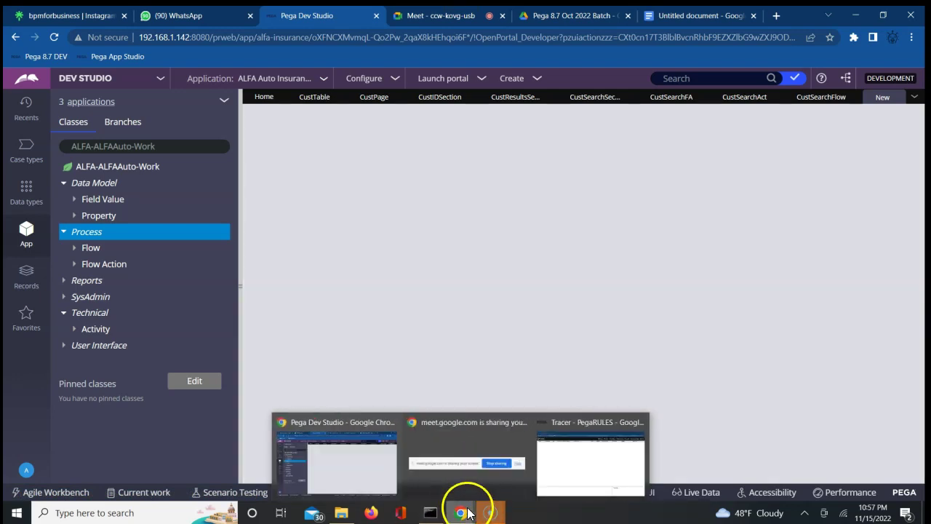
pyautogui.click(564, 461)
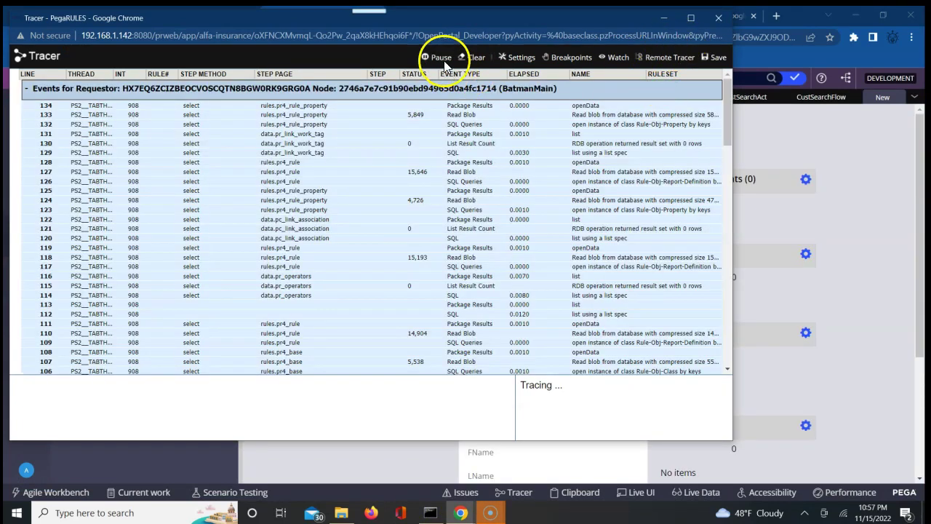
pyautogui.click(436, 57)
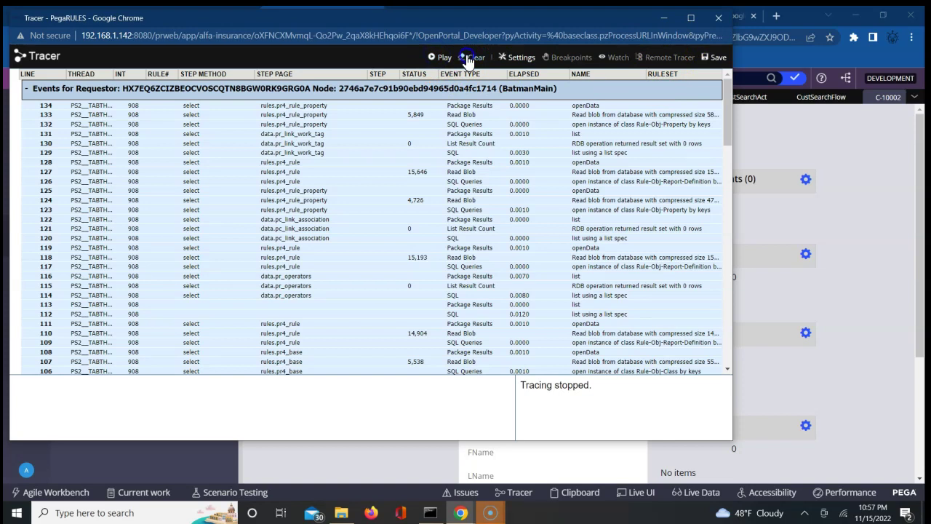
pyautogui.click(436, 57)
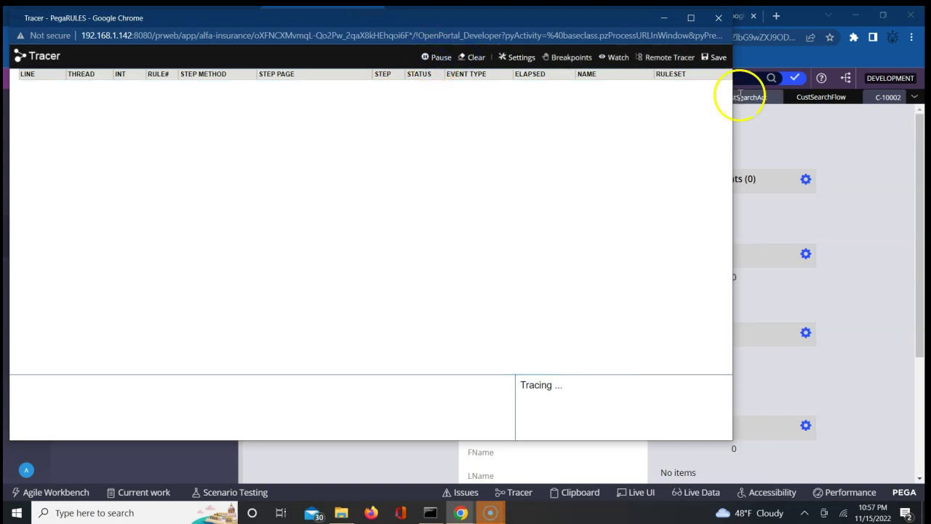
pyautogui.click(861, 180)
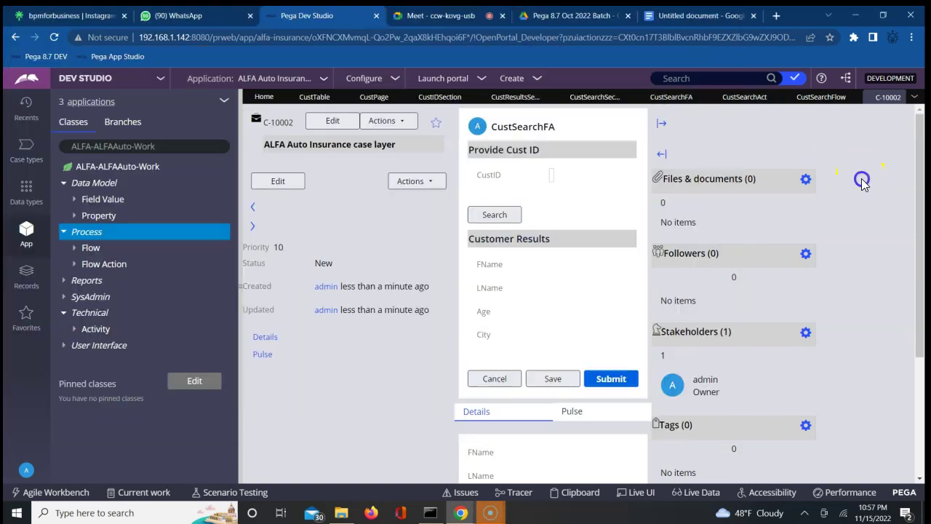
# Search case C-10002 for a customer by CustID and check the name, age and city in Customer Results
pyautogui.click(551, 175)
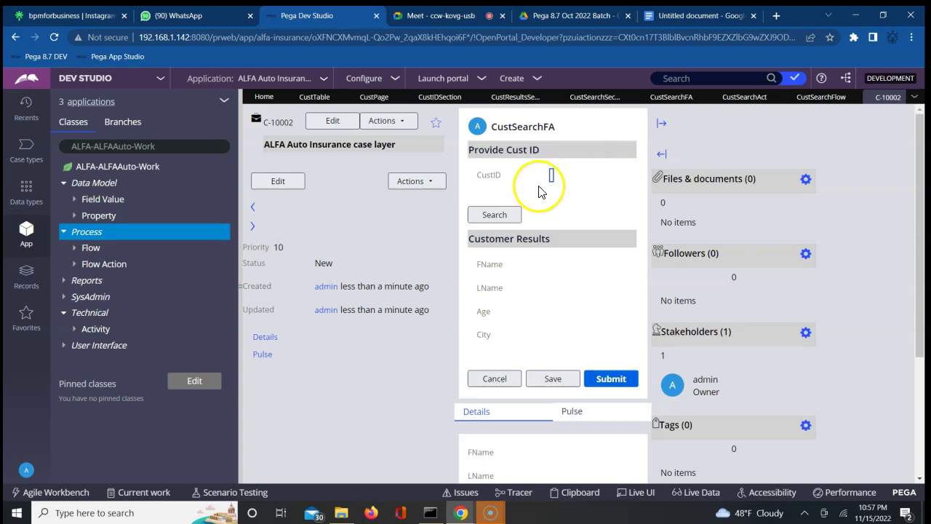
pyautogui.click(508, 222)
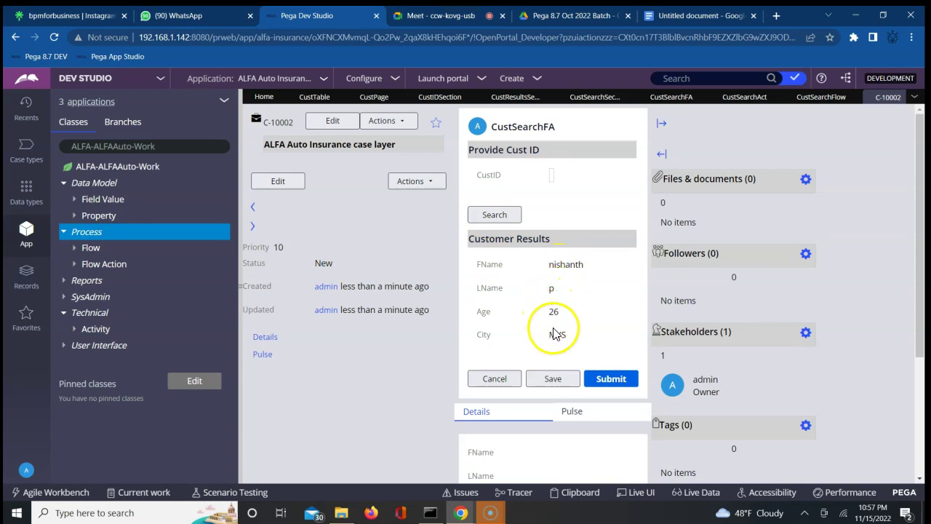
pyautogui.doubleClick(576, 264)
pyautogui.moveTo(566, 291); pyautogui.dragTo(555, 328)
pyautogui.click(552, 330)
pyautogui.click(603, 306)
# Bring Tracer to the front to review the events of the C-10002 customer search
pyautogui.click(453, 514)
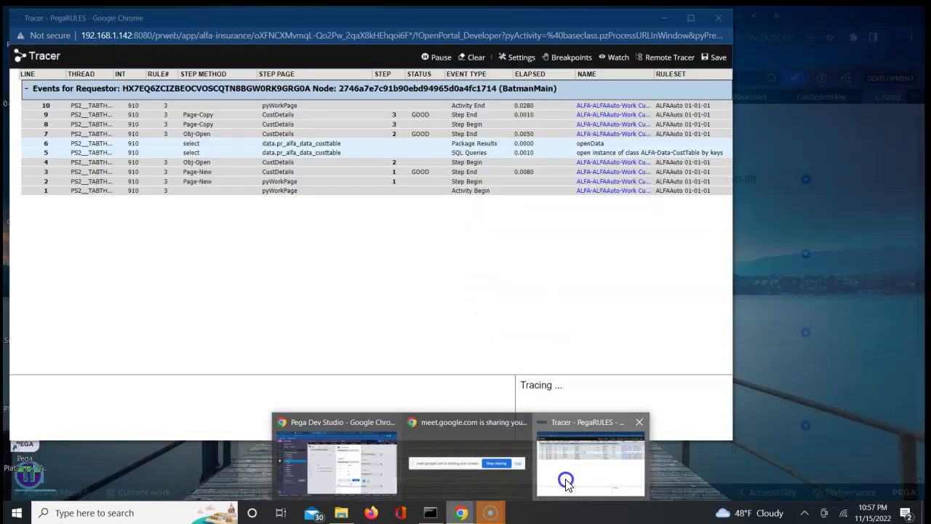
pyautogui.click(566, 483)
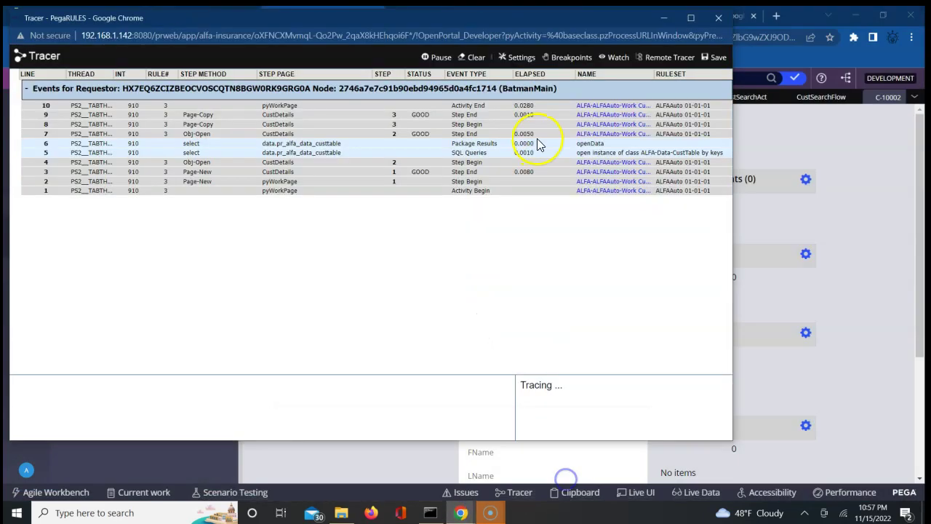
# Pause the trace and examine the SQL Queries event's table name, SQL statement and SQL insert value
pyautogui.click(441, 57)
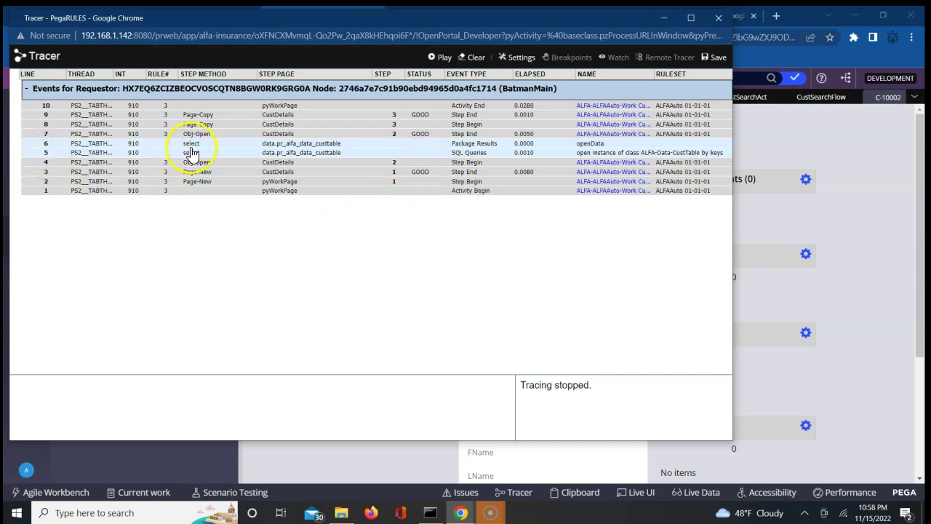
pyautogui.click(46, 154)
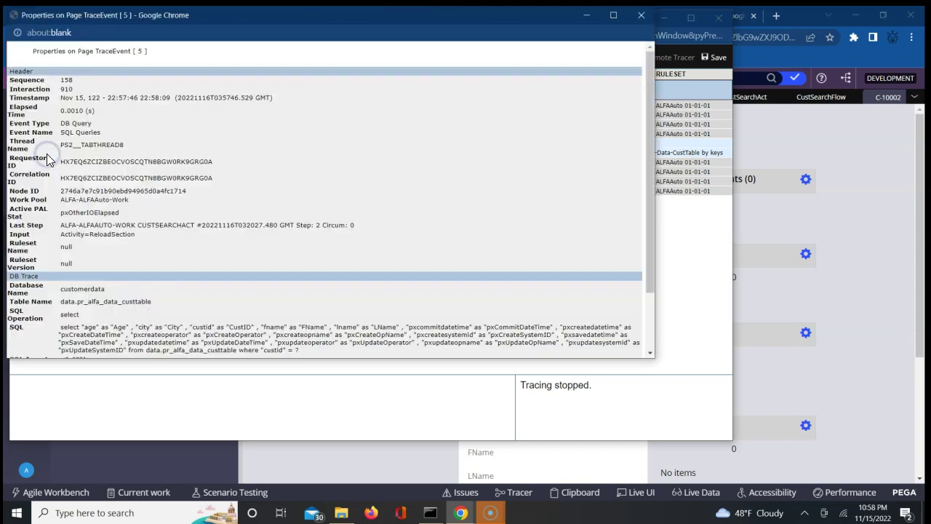
pyautogui.click(650, 353)
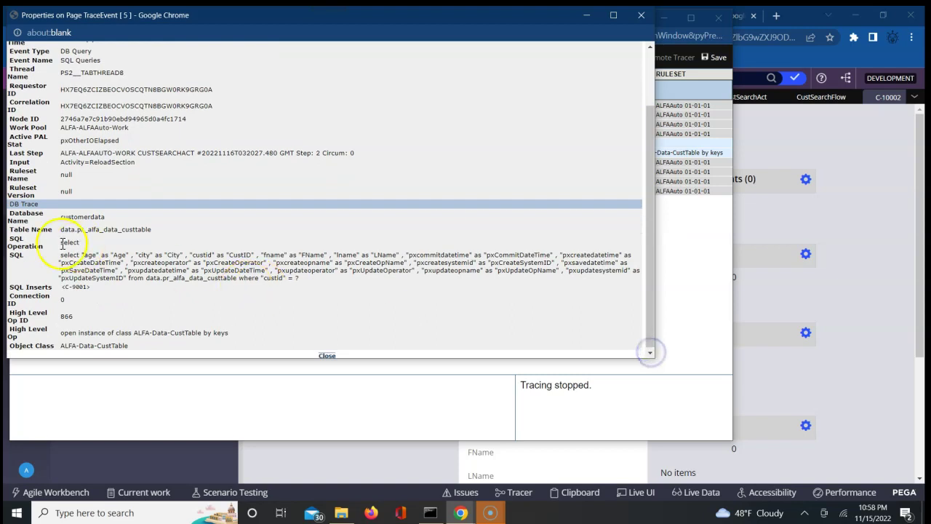
pyautogui.tripleClick(147, 232)
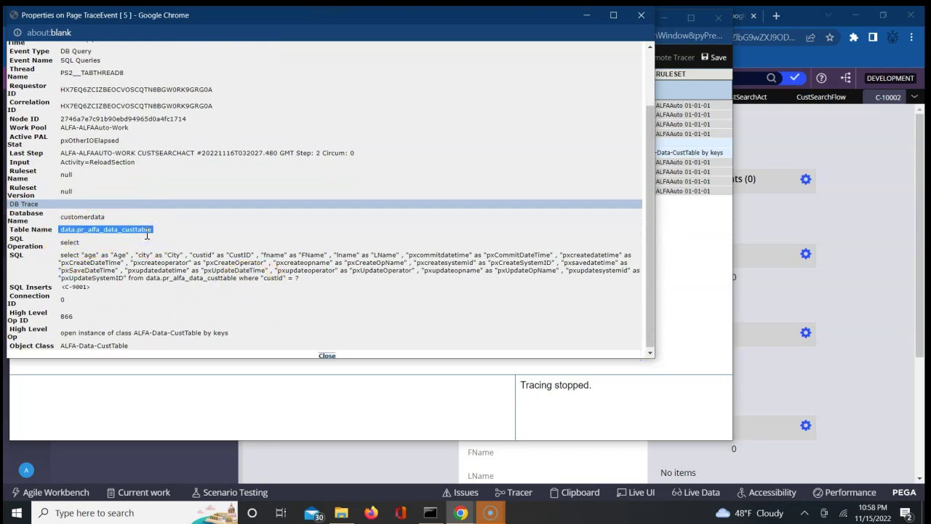
pyautogui.doubleClick(136, 231)
pyautogui.moveTo(60, 254); pyautogui.dragTo(76, 260)
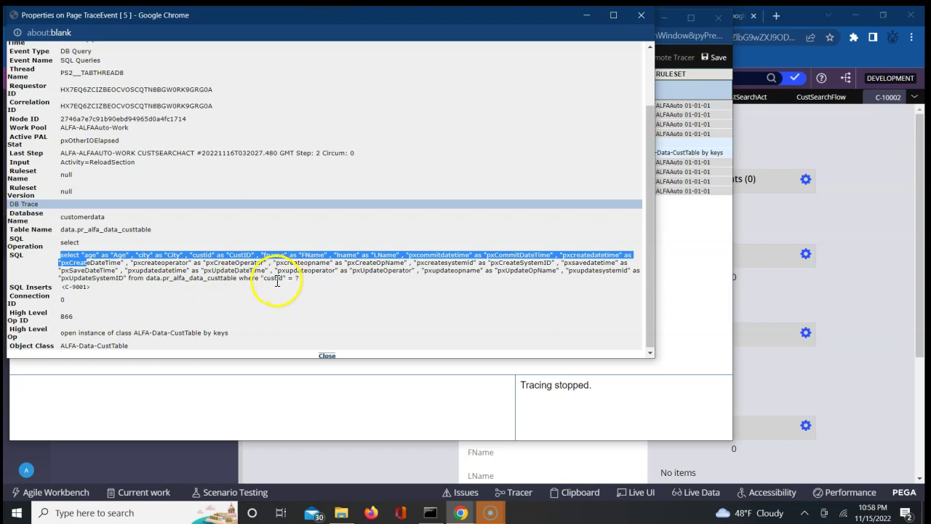
pyautogui.doubleClick(74, 287)
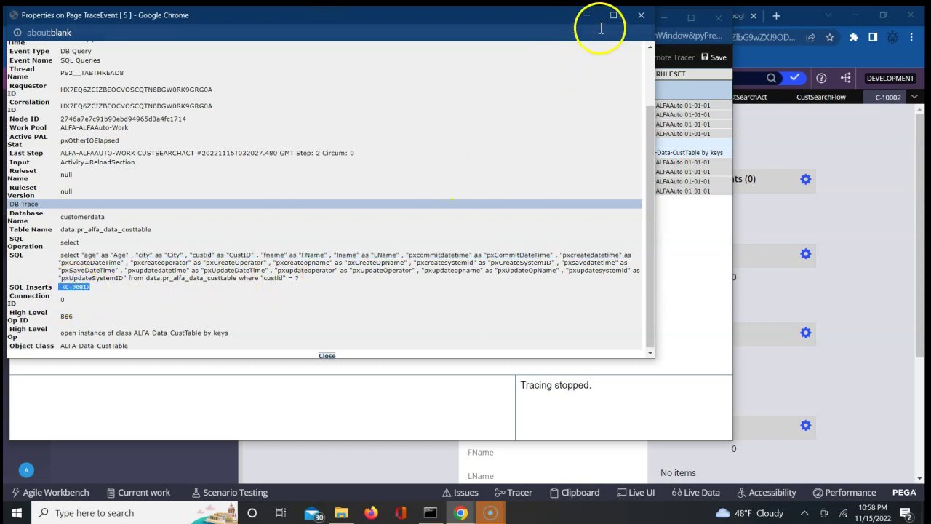
pyautogui.click(642, 16)
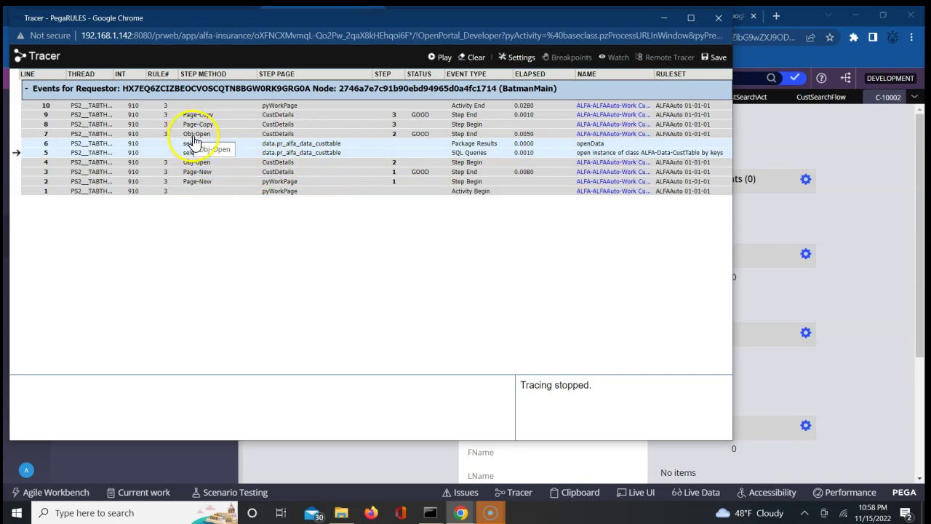
# Inspect the CustDetails page properties recorded at the end of the Obj-Open step in the trace
pyautogui.click(46, 135)
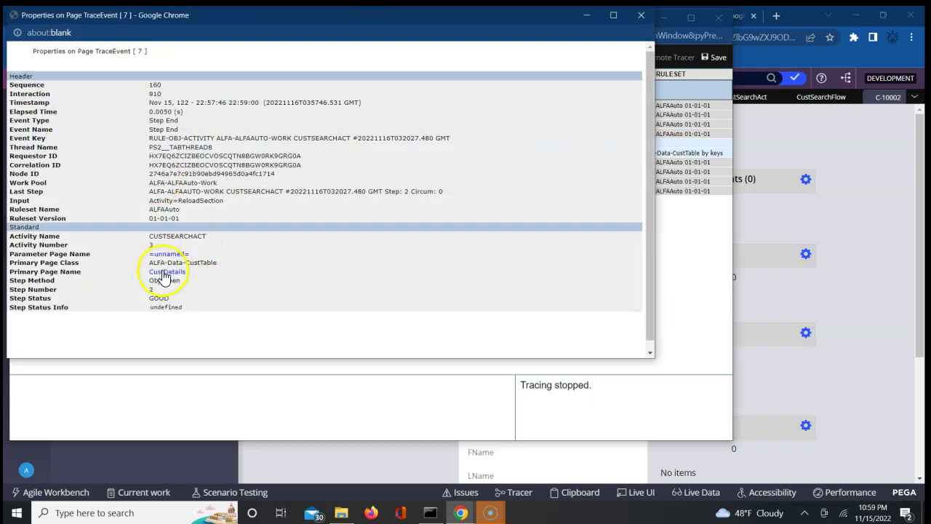
pyautogui.click(164, 272)
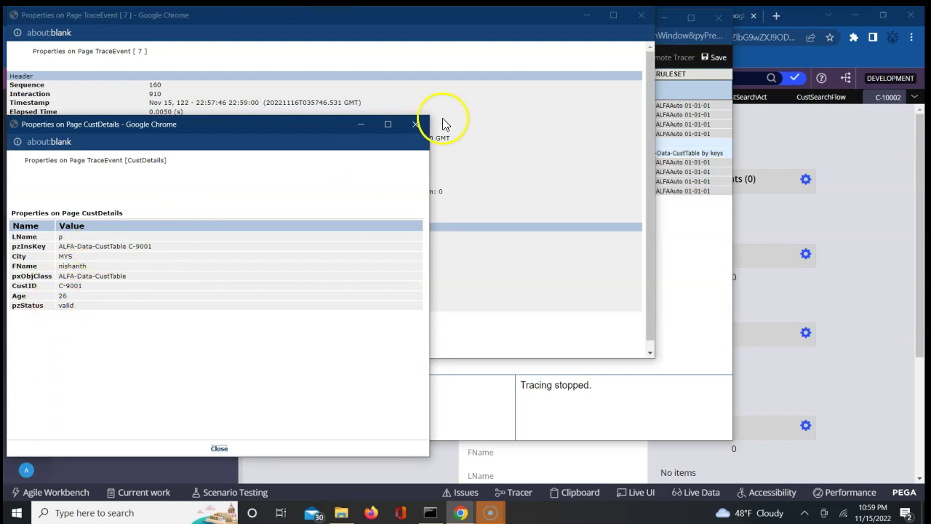
pyautogui.click(417, 125)
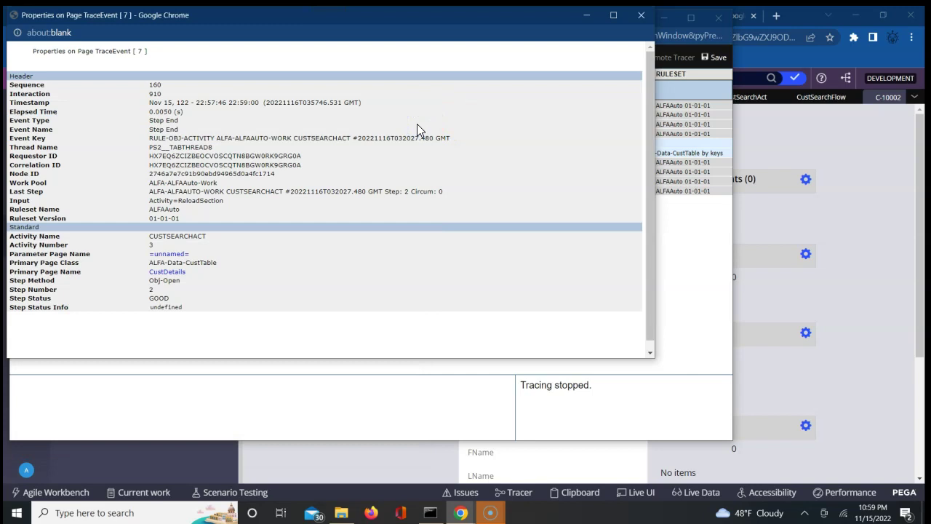
pyautogui.click(642, 16)
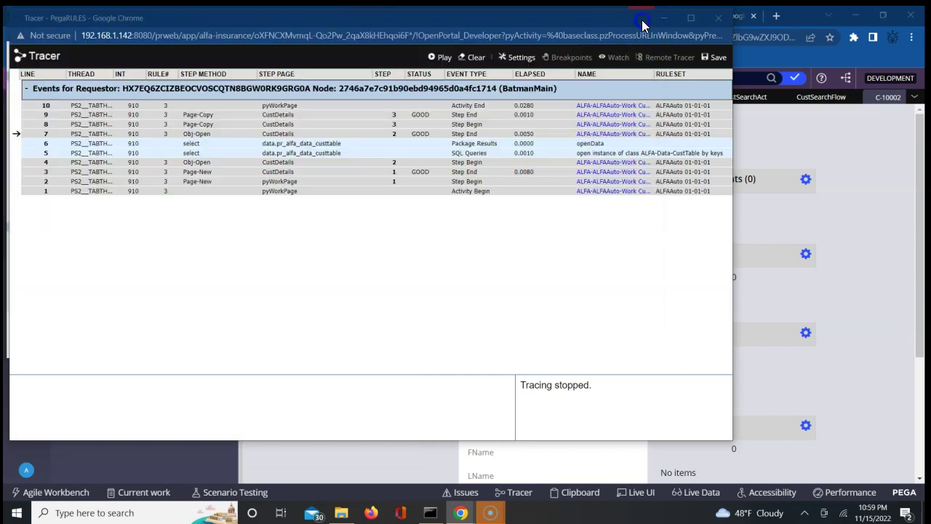
# Inspect the Page-Copy Step End event and its unnamed parameter page in the trace
pyautogui.click(474, 124)
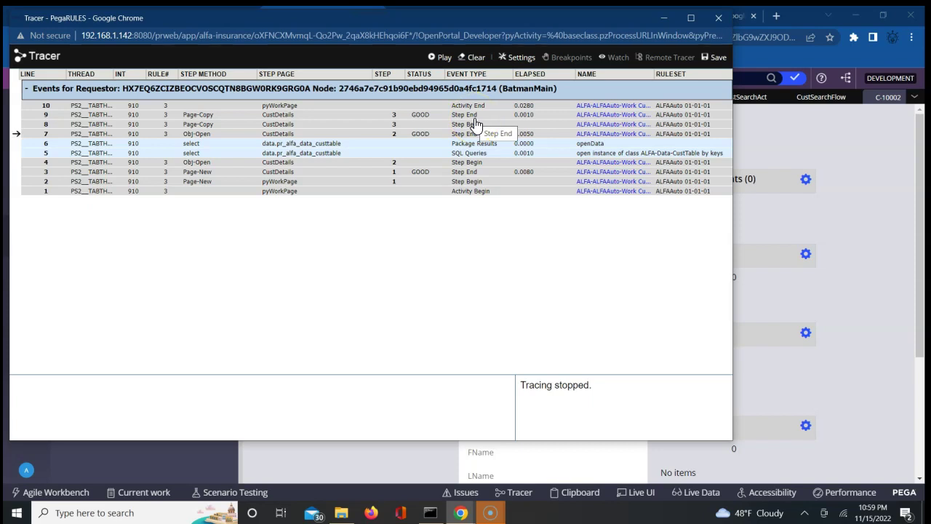
pyautogui.click(45, 115)
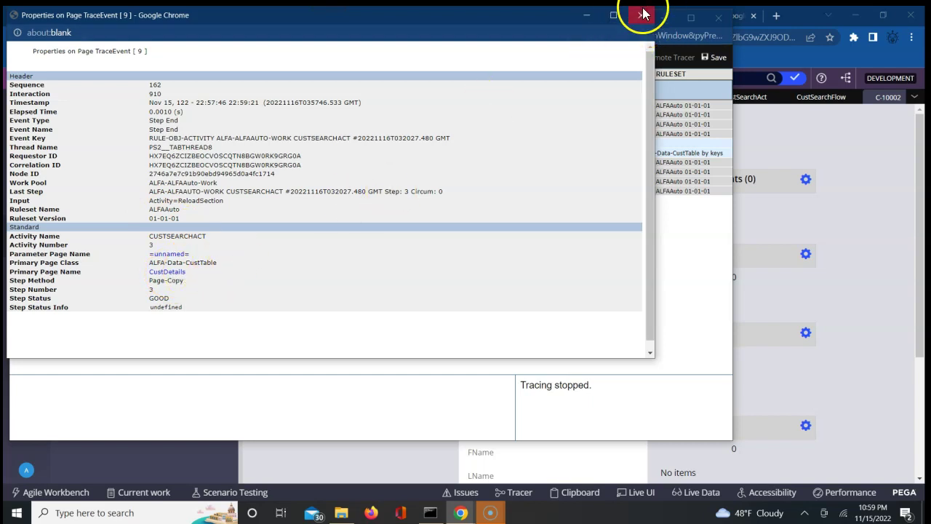
pyautogui.click(166, 255)
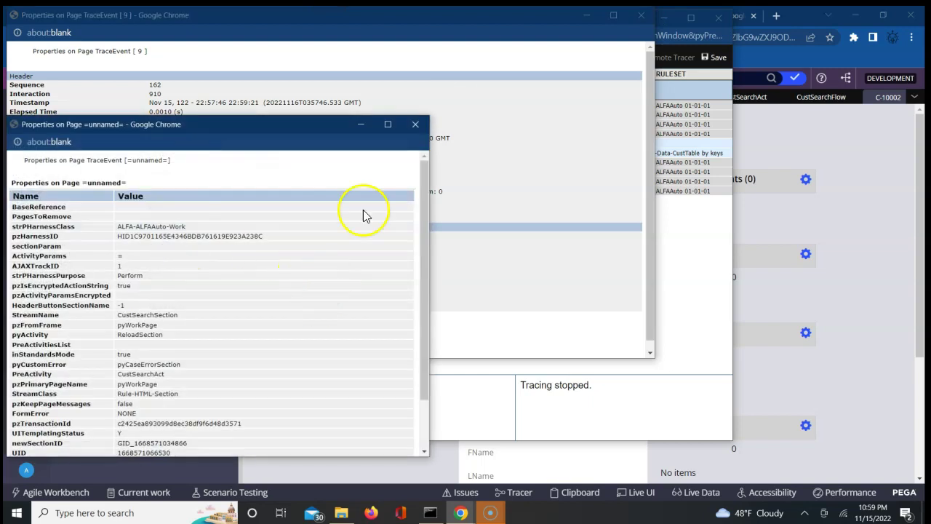
pyautogui.click(415, 125)
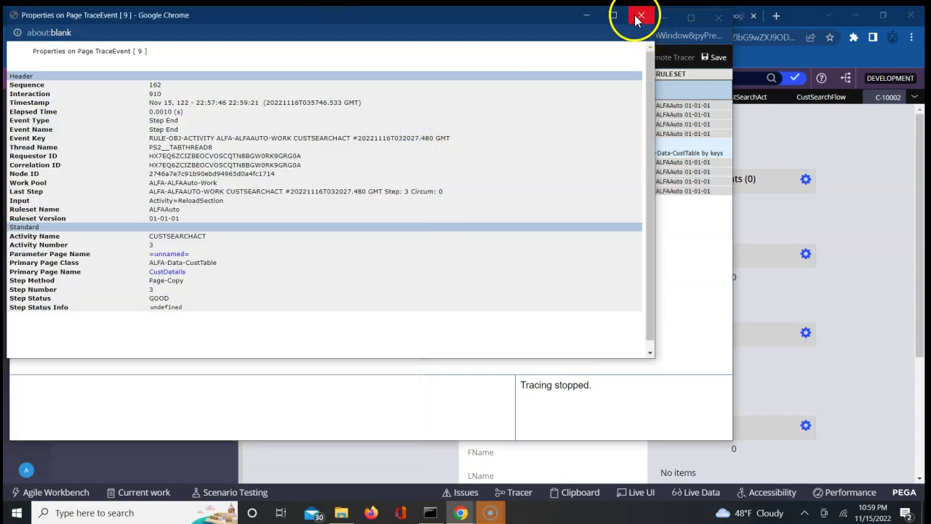
pyautogui.click(639, 16)
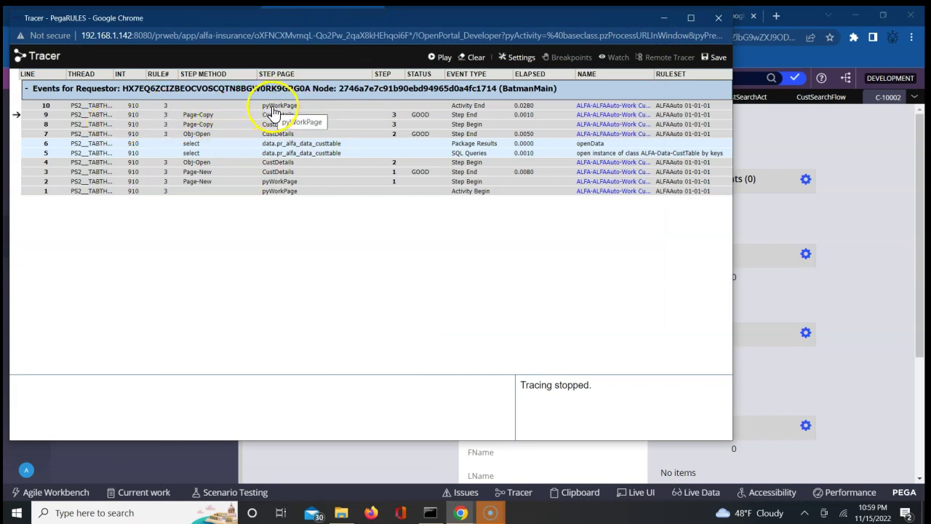
# Examine the CustPage properties under pyWorkPage in the Clipboard viewer, then close the viewer
pyautogui.click(566, 492)
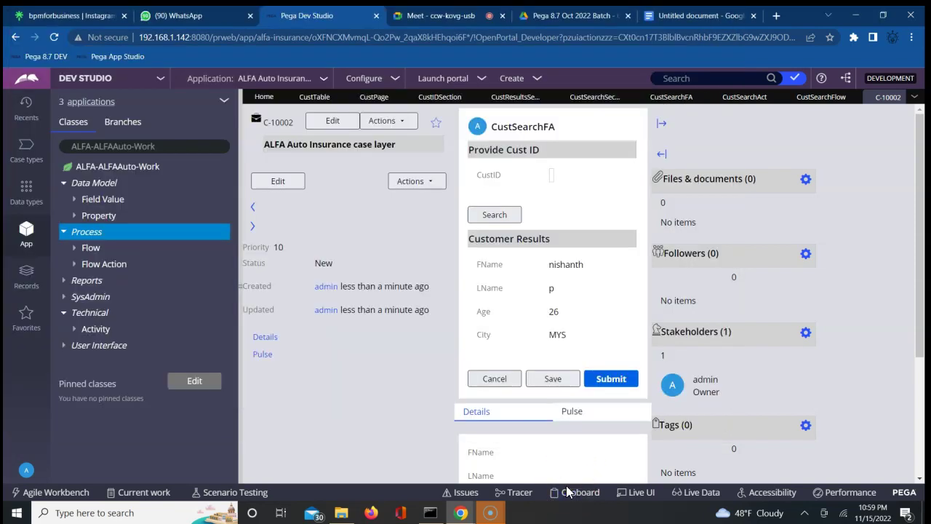
pyautogui.click(566, 492)
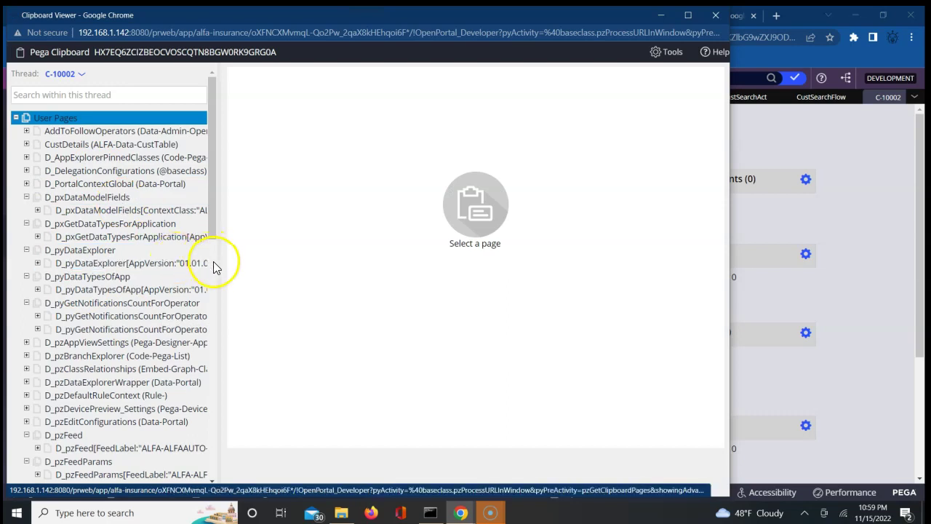
pyautogui.scroll(-5, 211, 264)
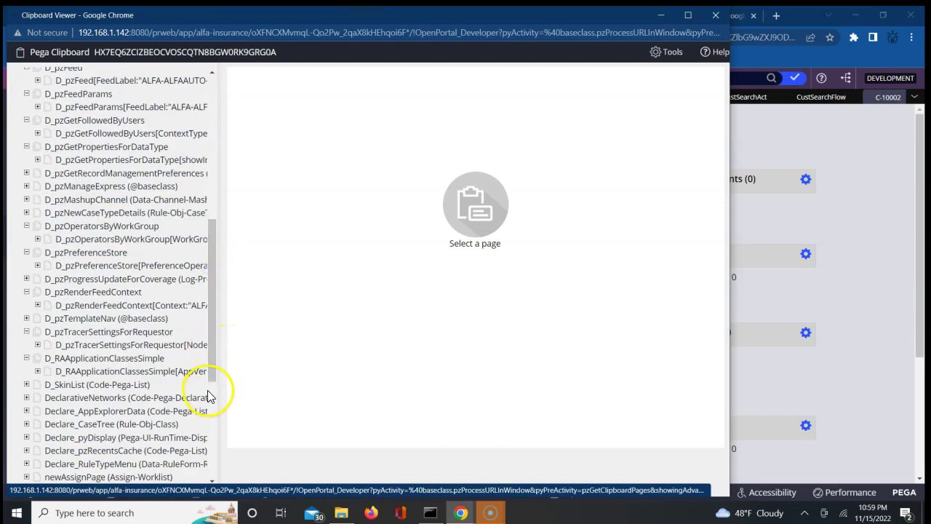
pyautogui.scroll(-4, 208, 395)
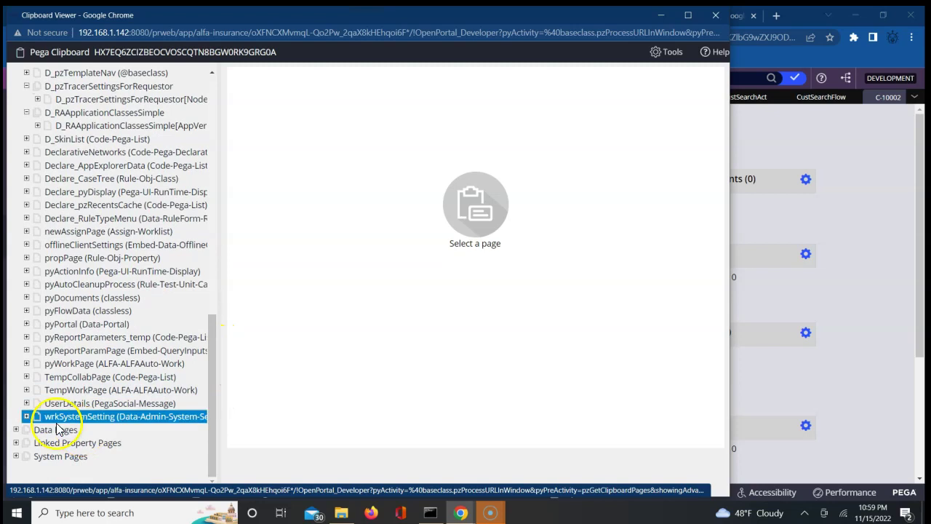
pyautogui.click(27, 364)
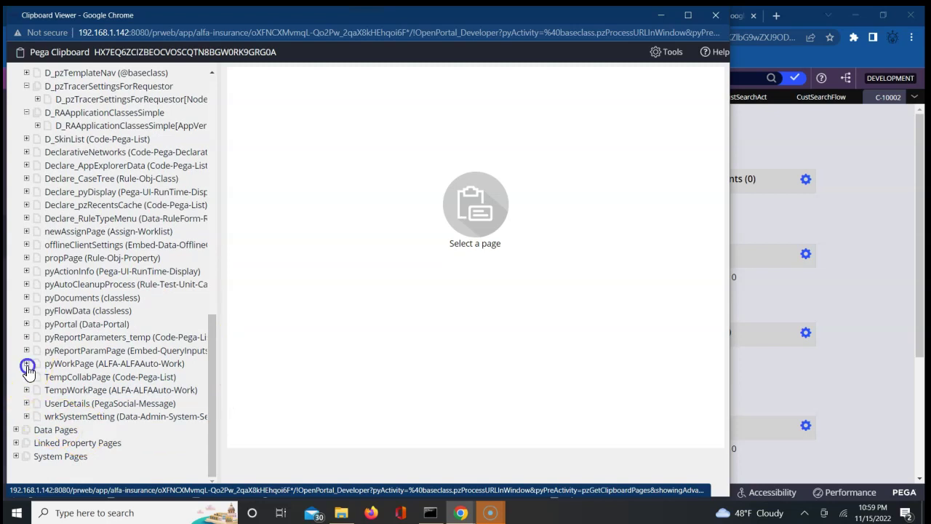
pyautogui.click(40, 377)
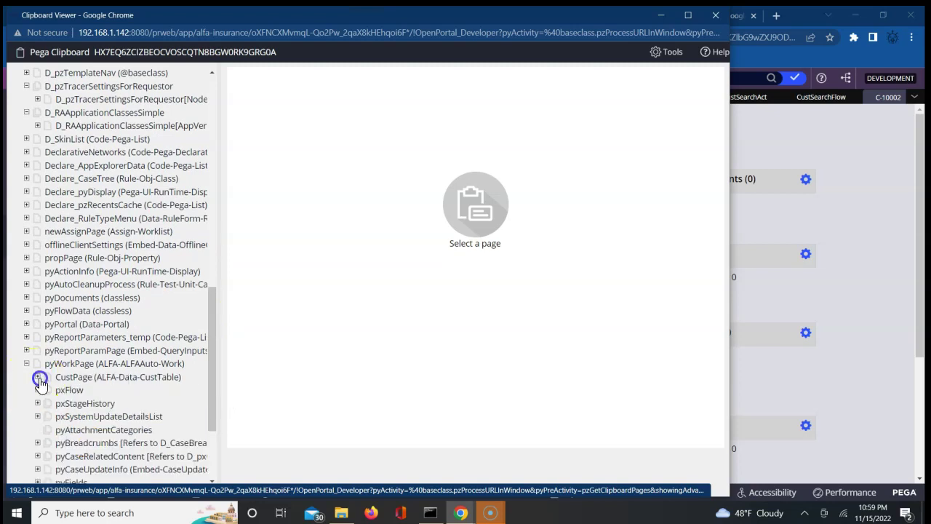
pyautogui.click(71, 378)
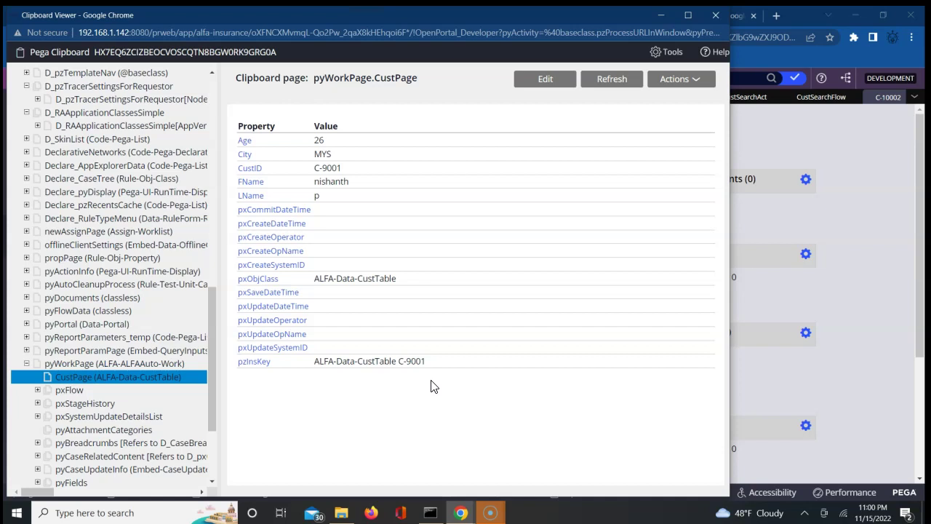
pyautogui.click(715, 16)
# Run the customer search again from the CustID form of case C-10002
pyautogui.click(595, 205)
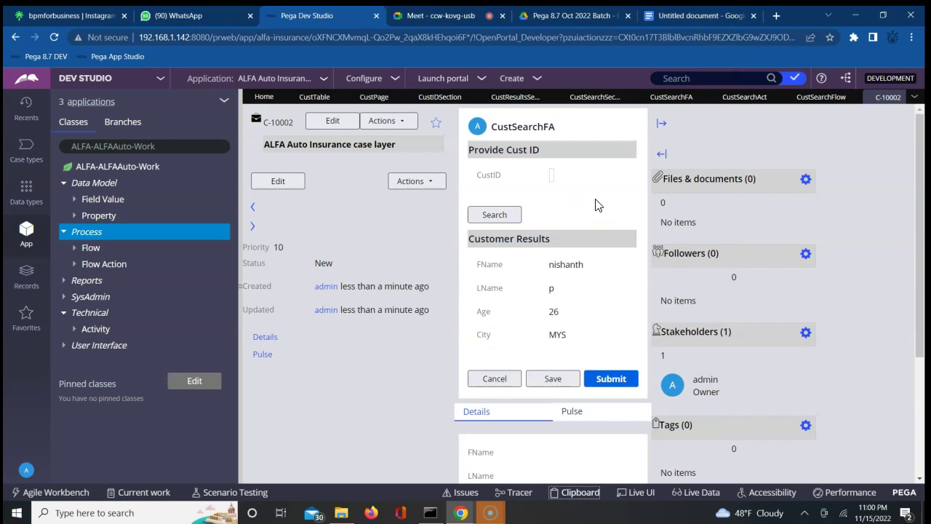
pyautogui.click(552, 175)
pyautogui.click(498, 218)
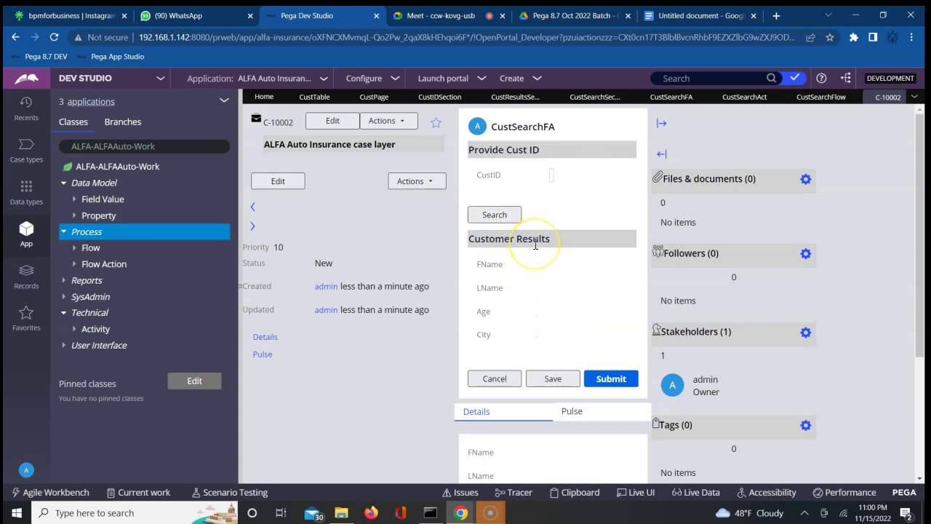
pyautogui.click(512, 218)
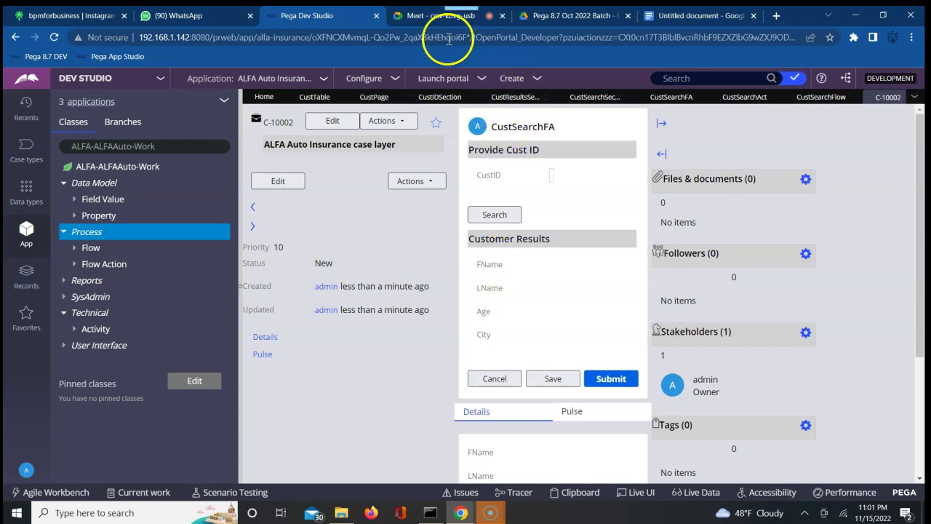
# Switch to the Google Meet call and check its host controls and meeting details
pyautogui.click(429, 16)
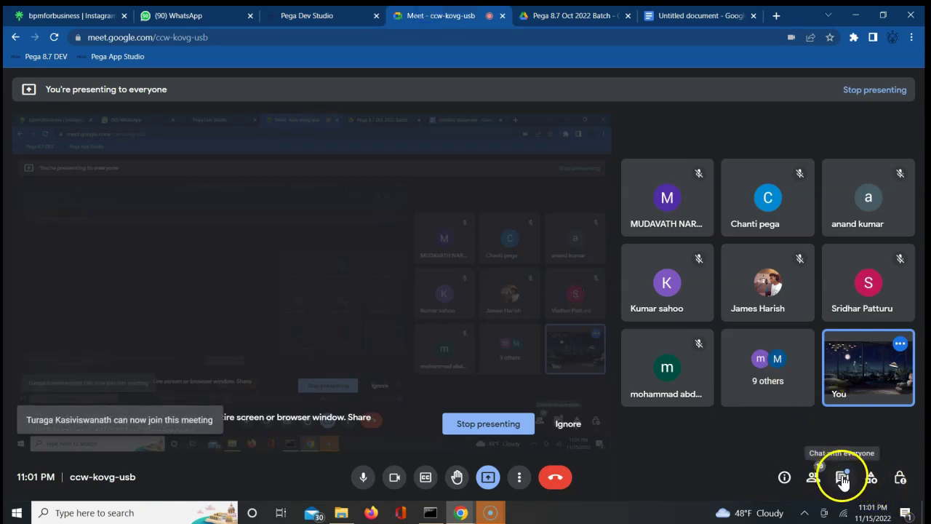
pyautogui.click(900, 480)
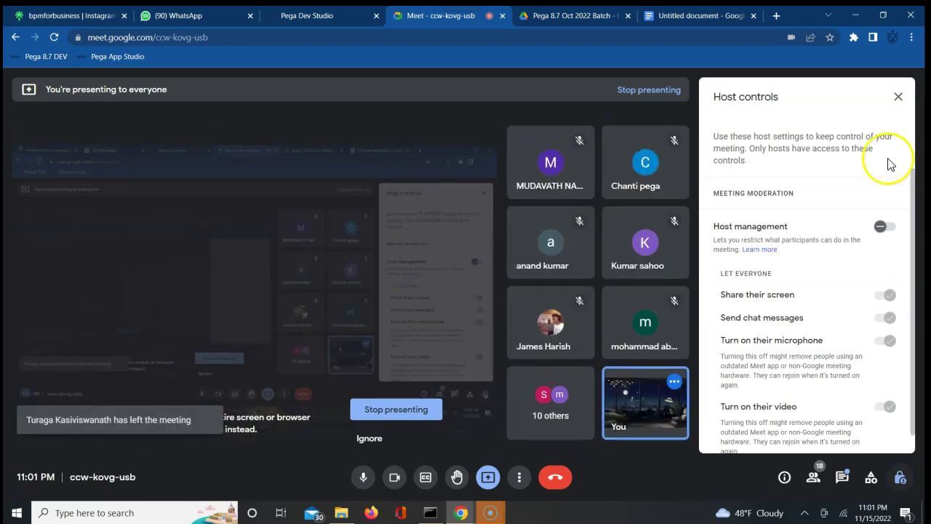
pyautogui.click(898, 97)
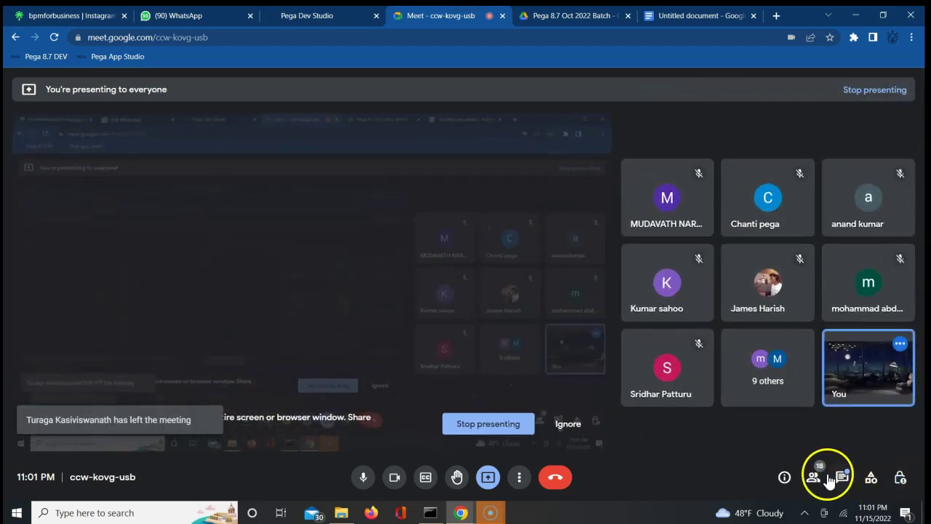
pyautogui.click(783, 478)
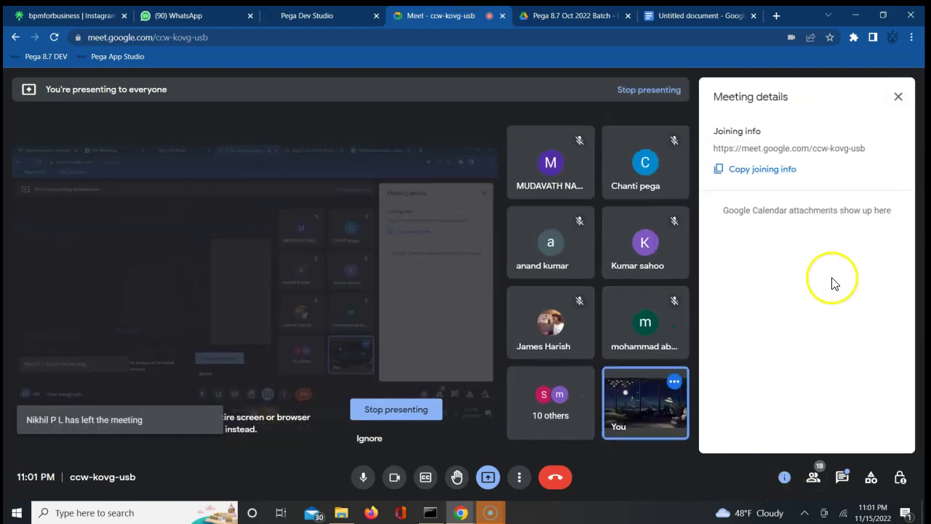
pyautogui.click(898, 97)
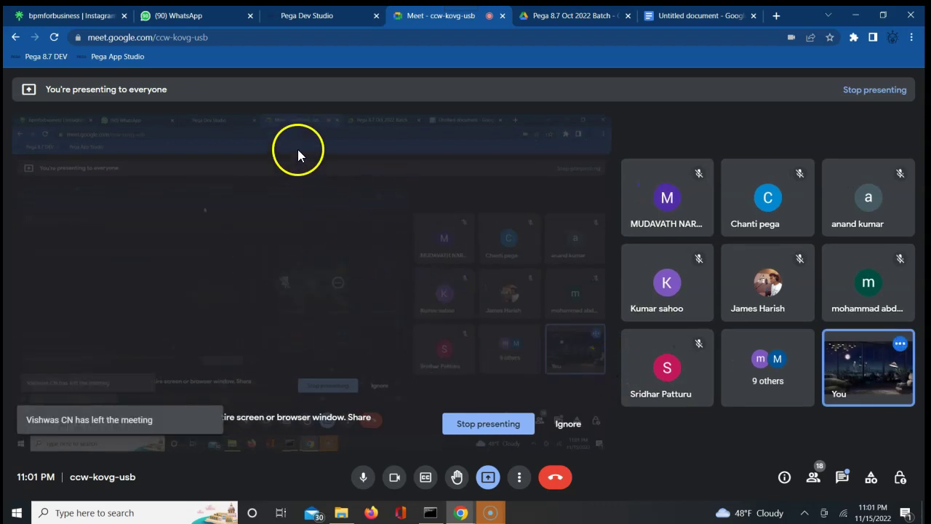
# Review the process settings of the CustSearchFlow rule in Pega Dev Studio and return to the Google Meet call
pyautogui.click(301, 25)
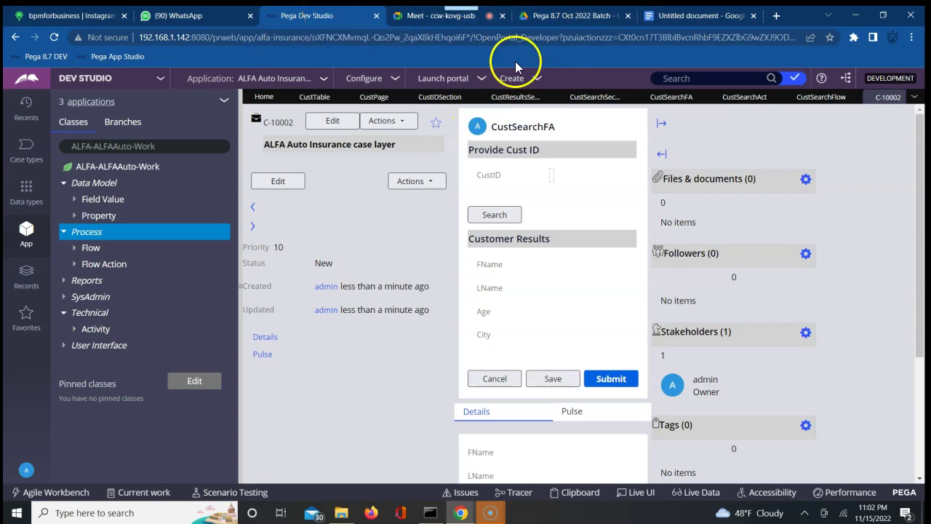
pyautogui.click(819, 97)
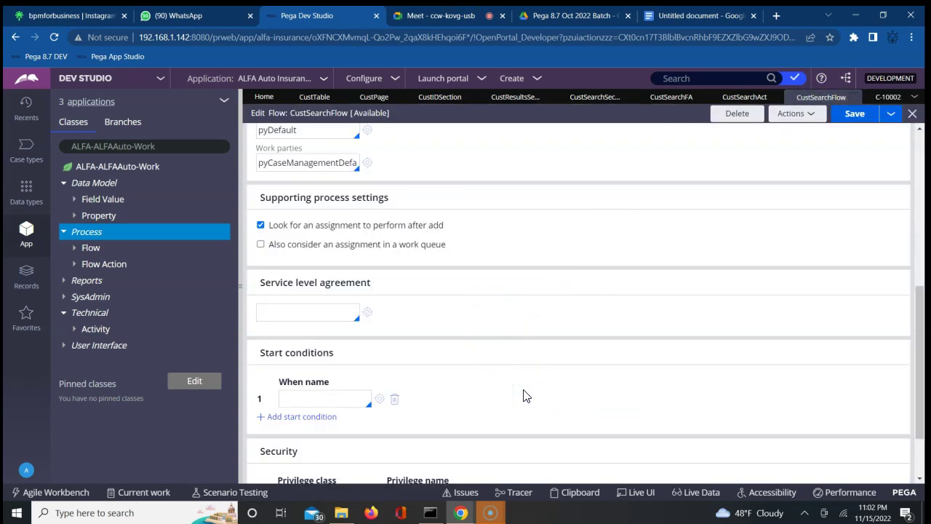
pyautogui.scroll(3, 526, 395)
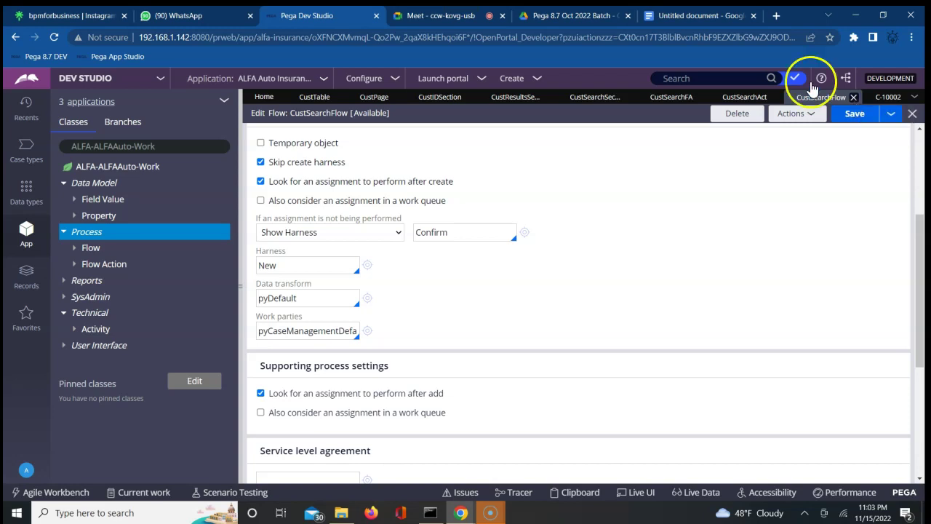
pyautogui.click(420, 16)
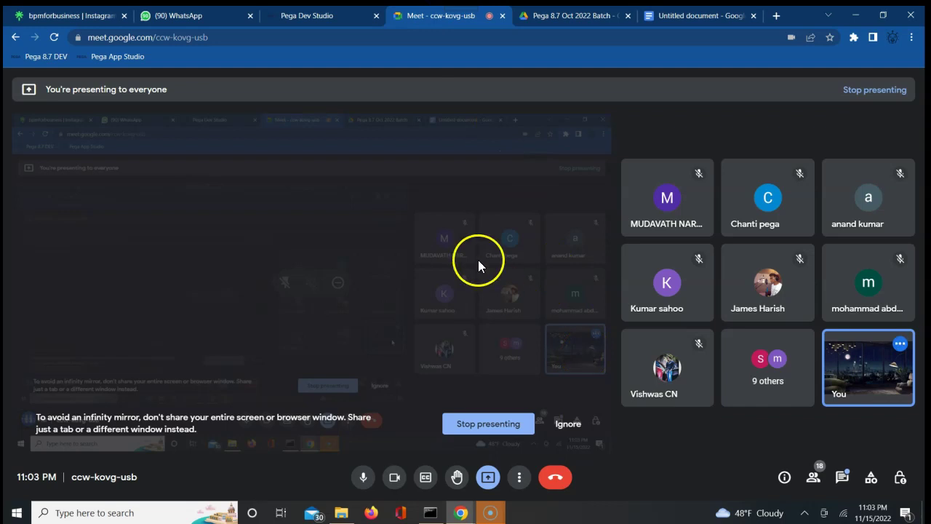
# Dismiss the screen-sharing warning, return to Pega Dev Studio and open the data model of the CustTable data type
pyautogui.click(562, 423)
pyautogui.click(322, 17)
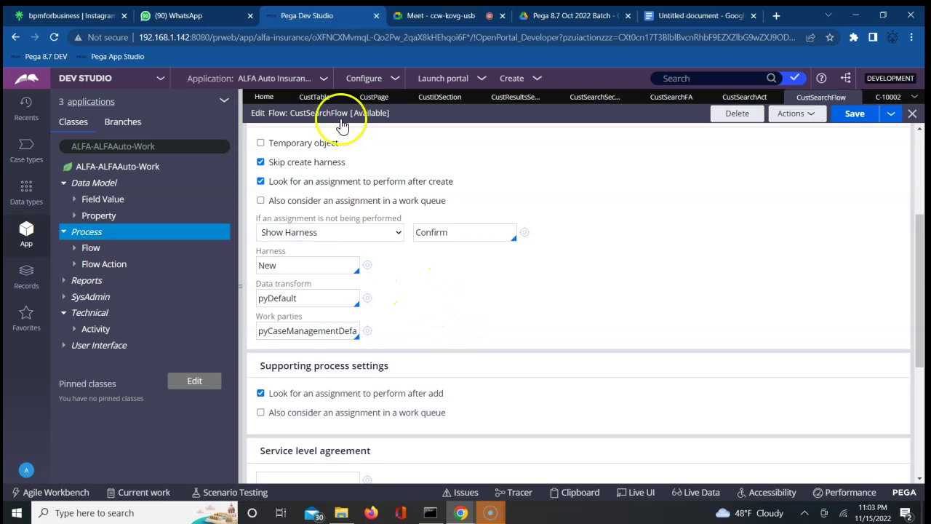
pyautogui.click(317, 99)
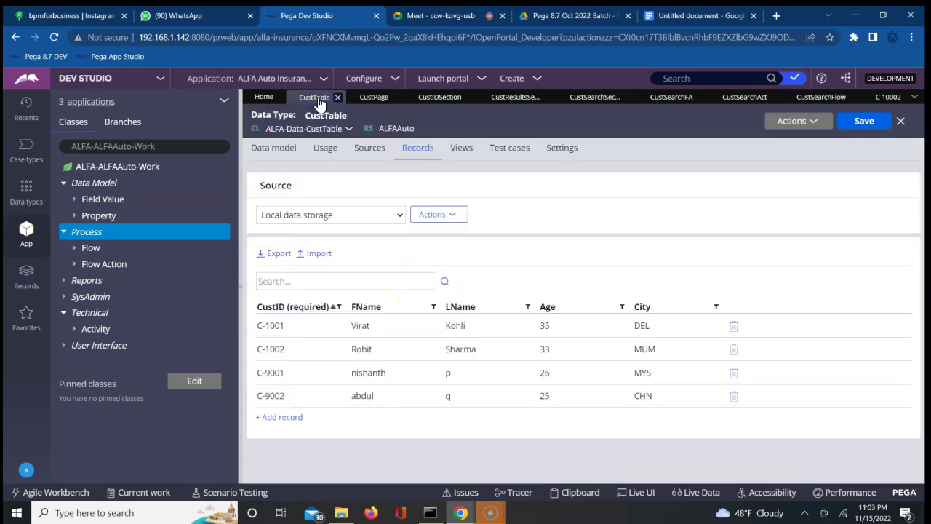
pyautogui.click(290, 156)
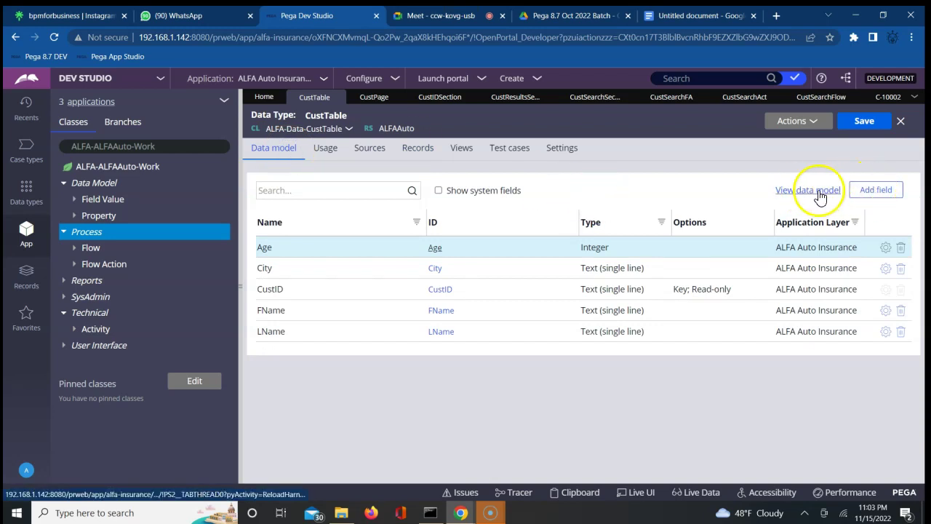
# Add a Boolean field named CustExists to the CustTable data type and save it
pyautogui.click(873, 194)
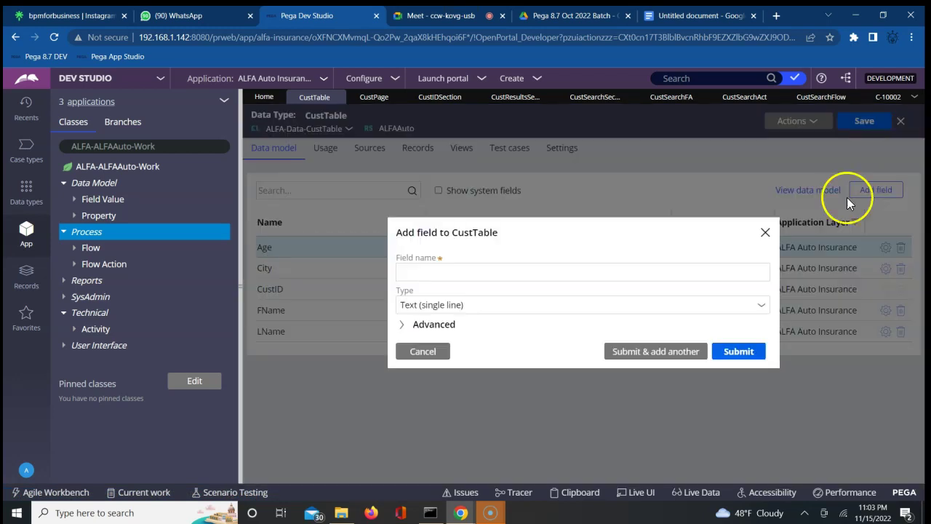
pyautogui.click(512, 275)
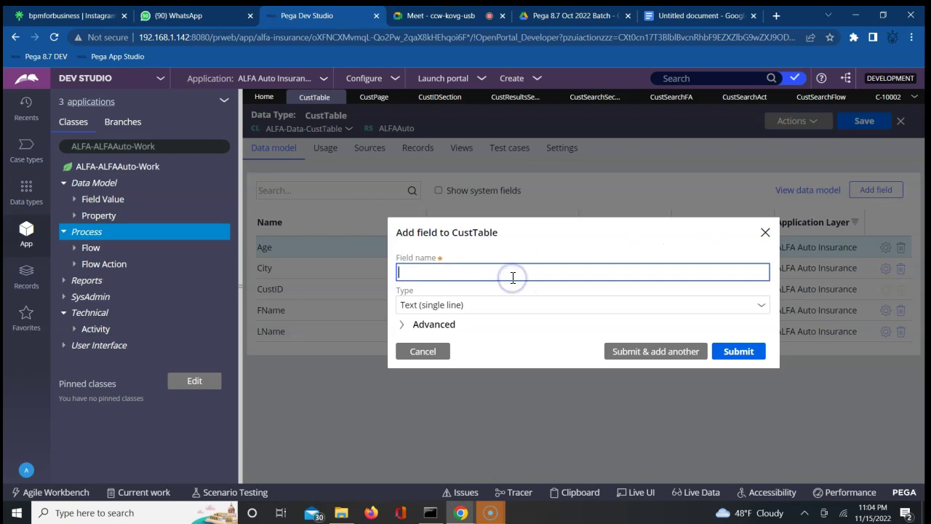
pyautogui.write('CustEx')
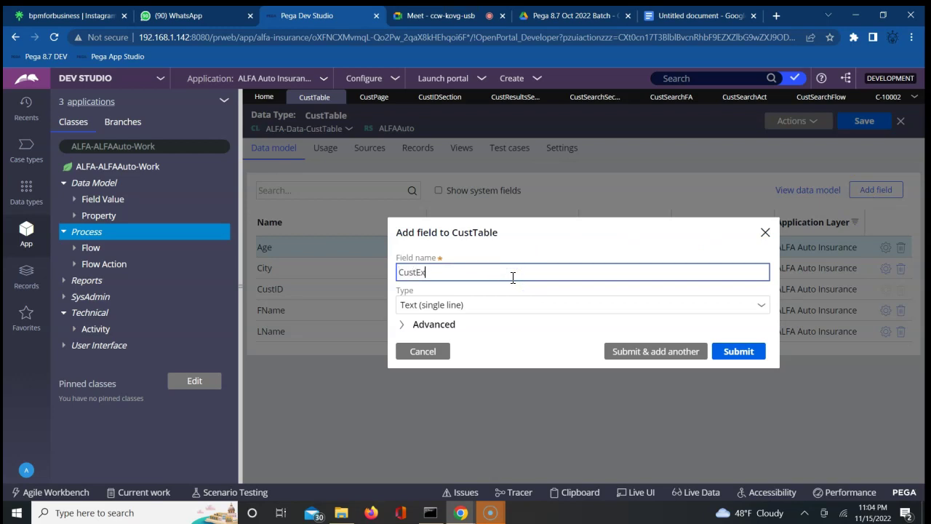
pyautogui.write('ists')
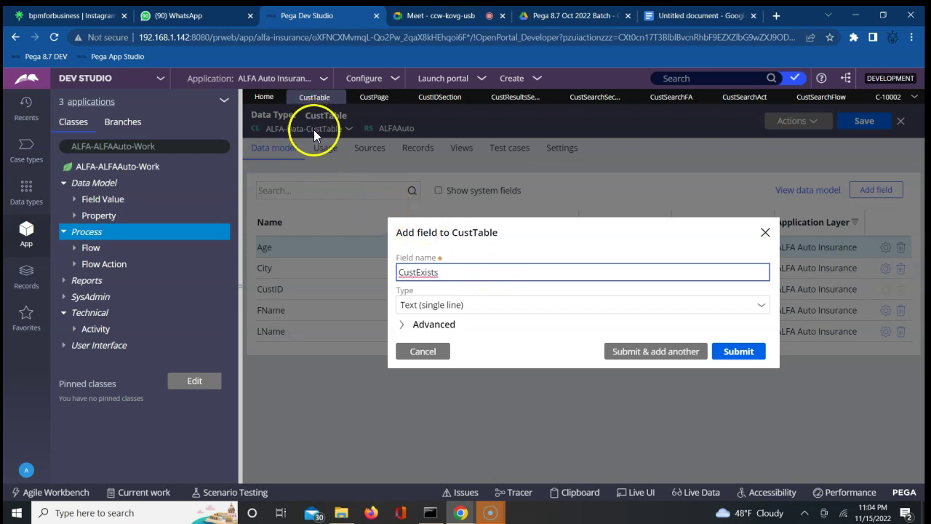
pyautogui.click(760, 306)
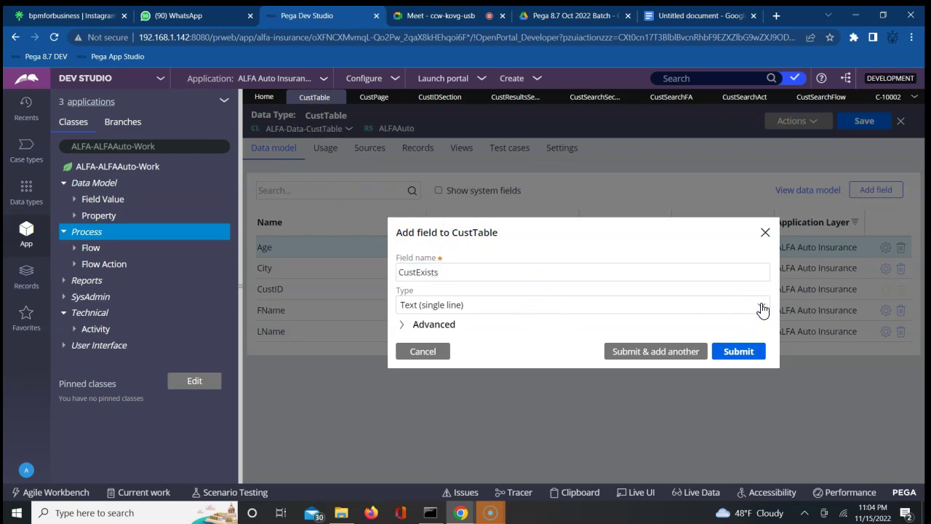
pyautogui.click(760, 307)
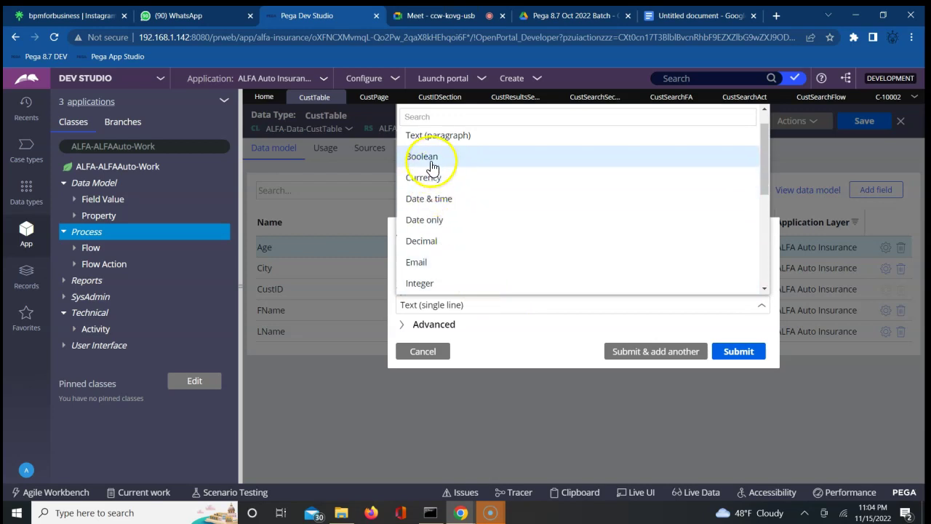
pyautogui.click(431, 166)
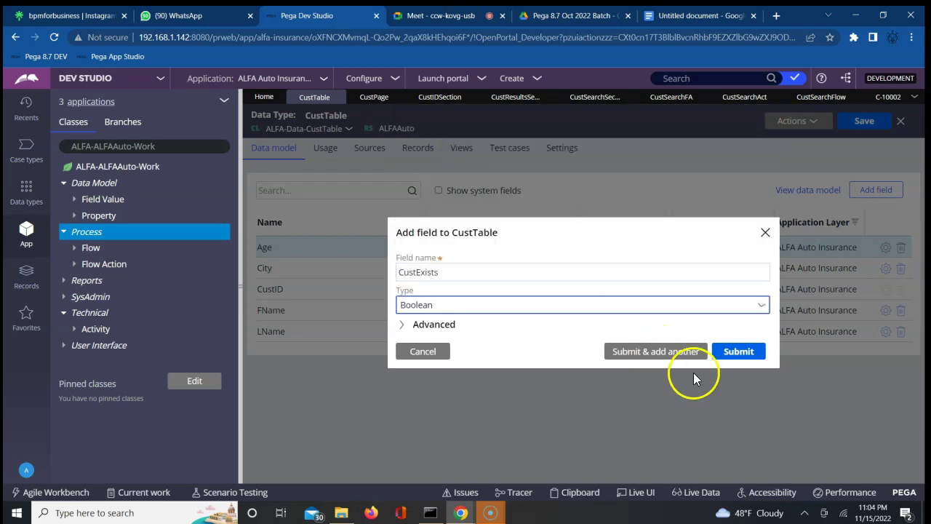
pyautogui.click(736, 352)
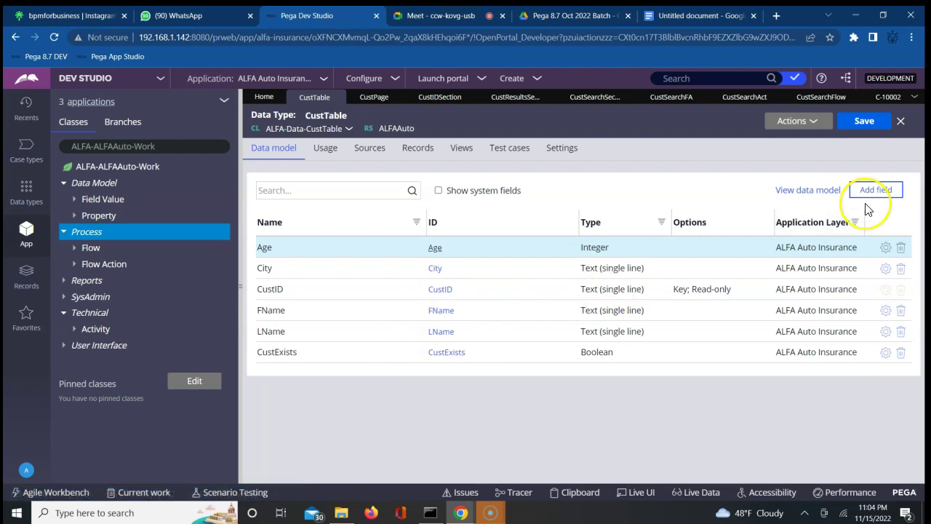
pyautogui.click(863, 124)
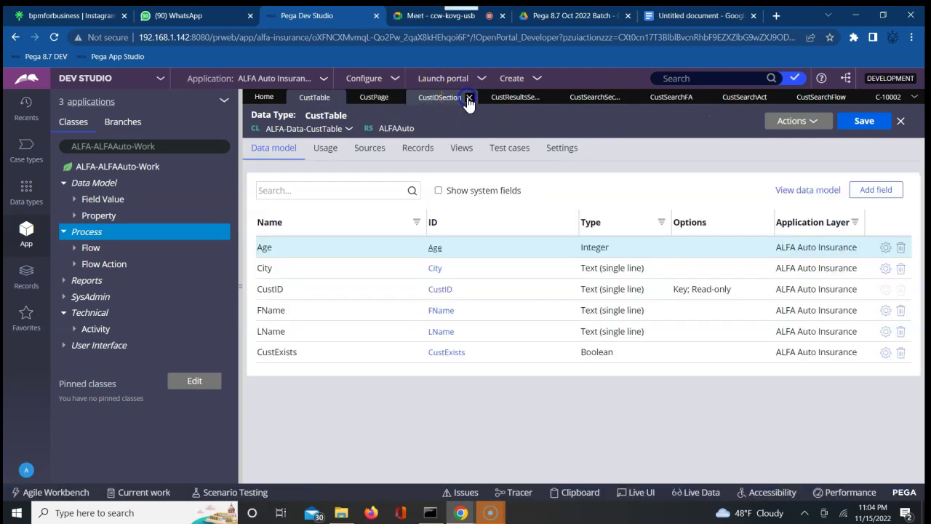
# Close the open customer ID and customer results section rules and bring up the CustSearchSection rule
pyautogui.click(469, 97)
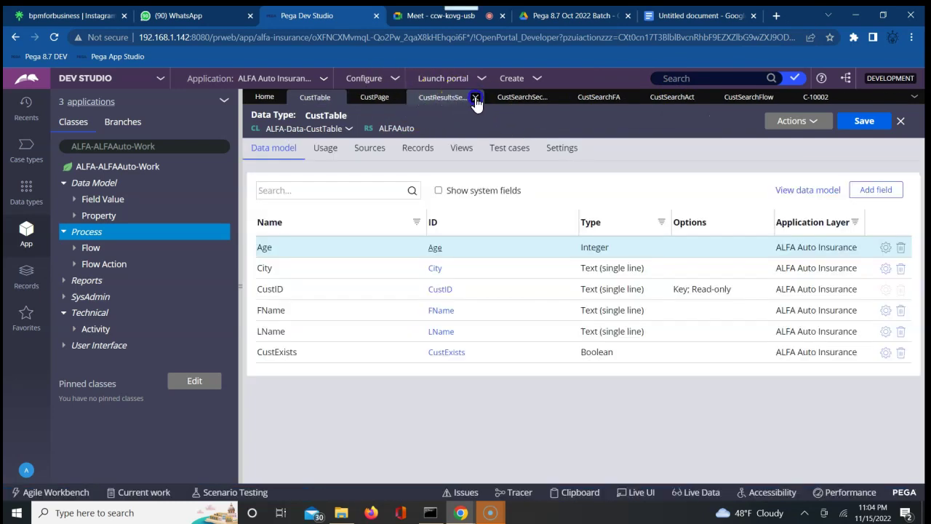
pyautogui.click(475, 98)
pyautogui.click(436, 102)
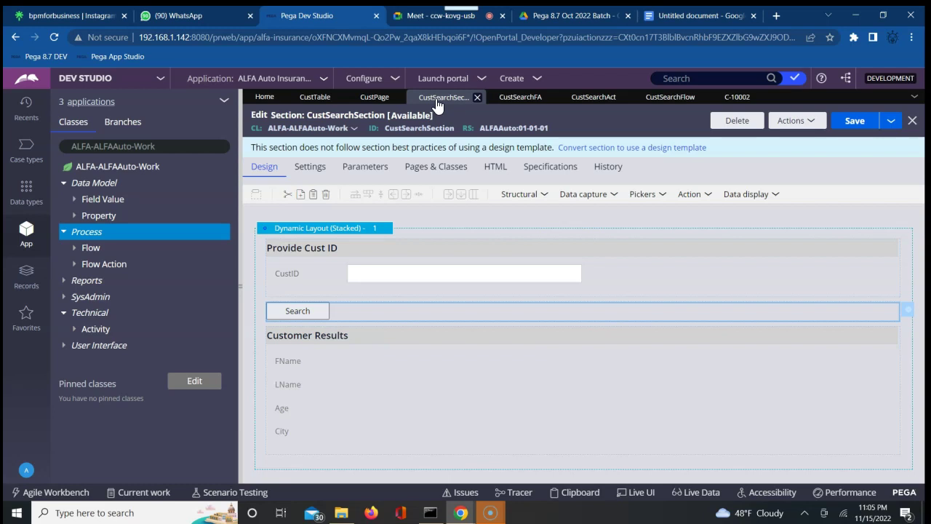
# Add a Label control to CustSearchSection between the Search button and the Customer Results group
pyautogui.click(600, 197)
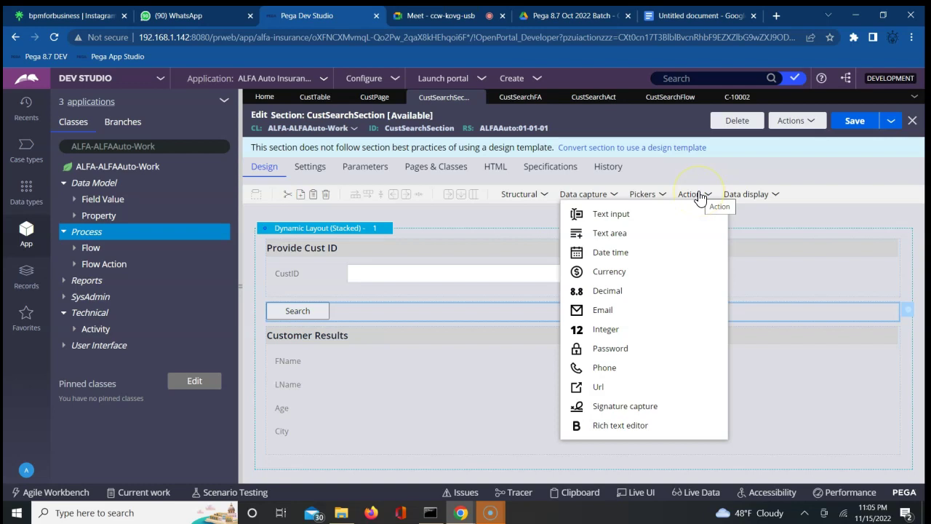
pyautogui.click(747, 194)
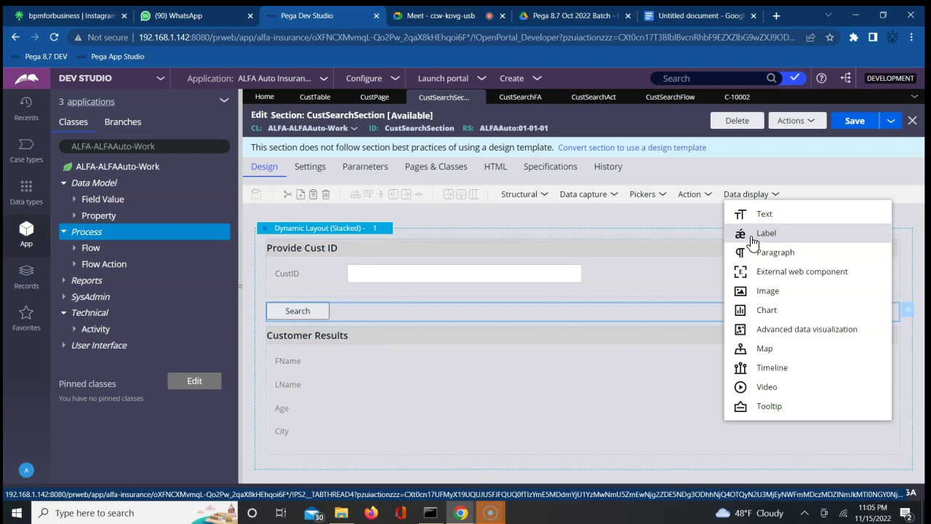
pyautogui.moveTo(752, 241); pyautogui.dragTo(707, 316)
pyautogui.click(460, 333)
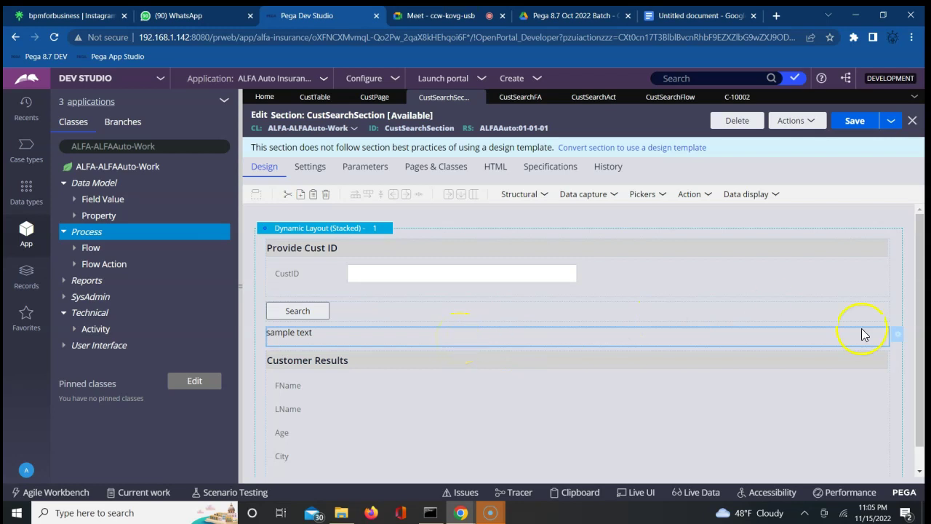
pyautogui.click(898, 334)
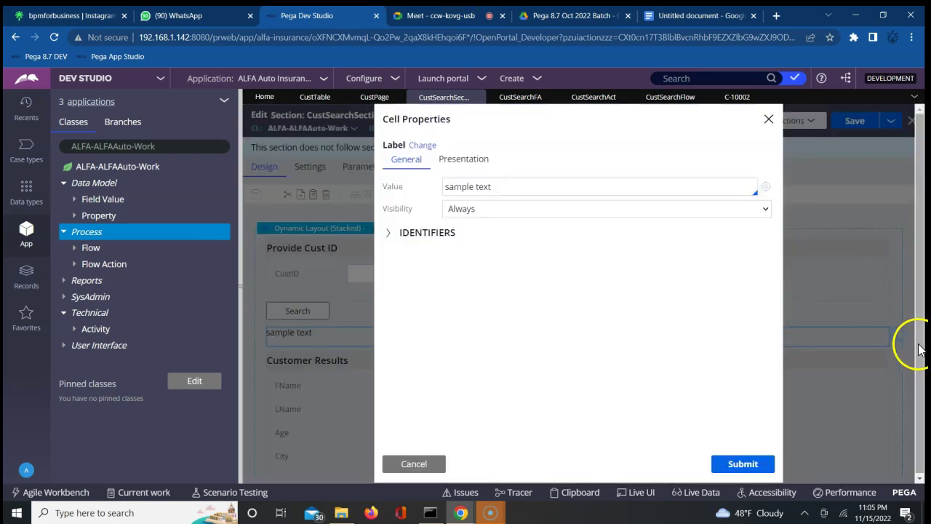
pyautogui.click(768, 118)
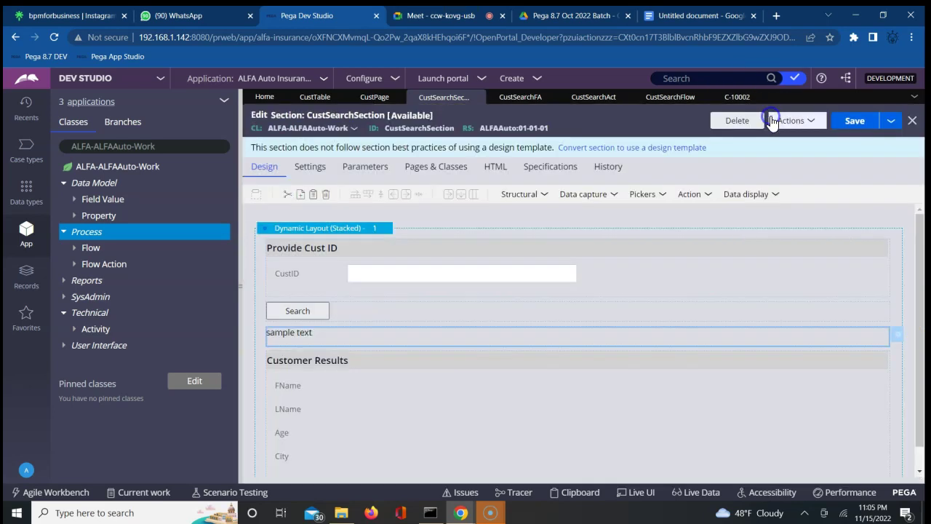
pyautogui.click(744, 195)
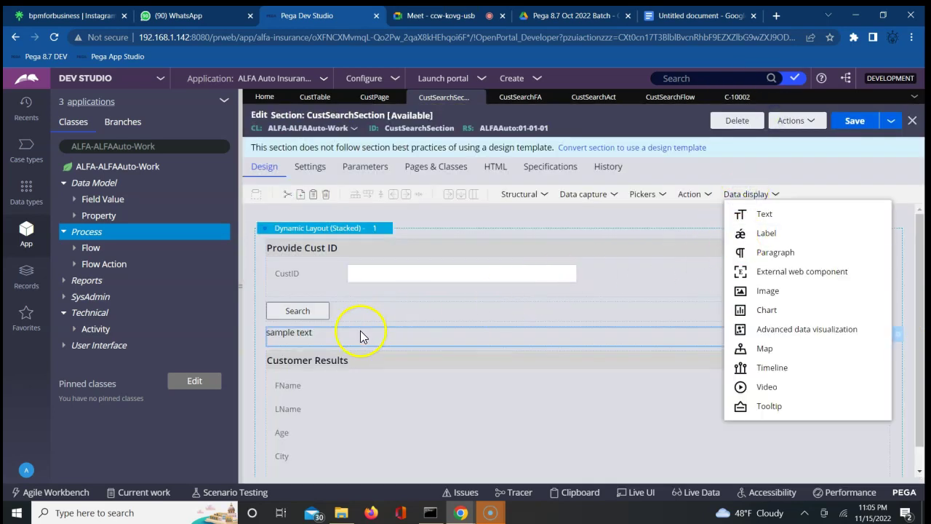
pyautogui.click(569, 339)
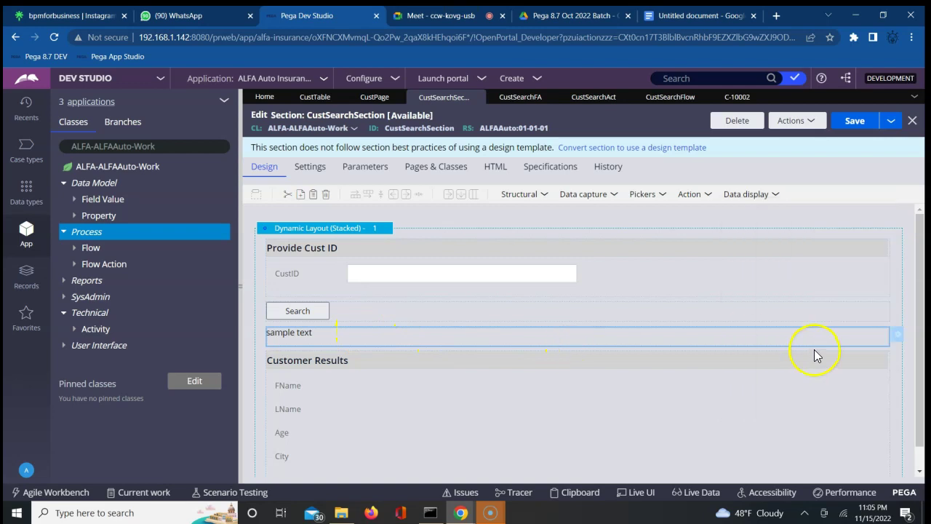
# Set the value of the new label below the Search button to "Customer ID doesnt exist" and submit it
pyautogui.click(898, 337)
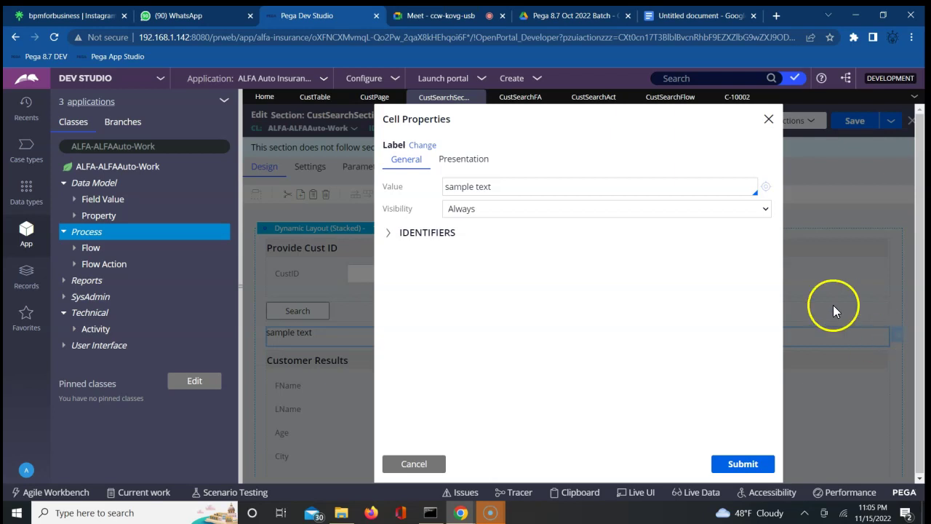
pyautogui.tripleClick(470, 188)
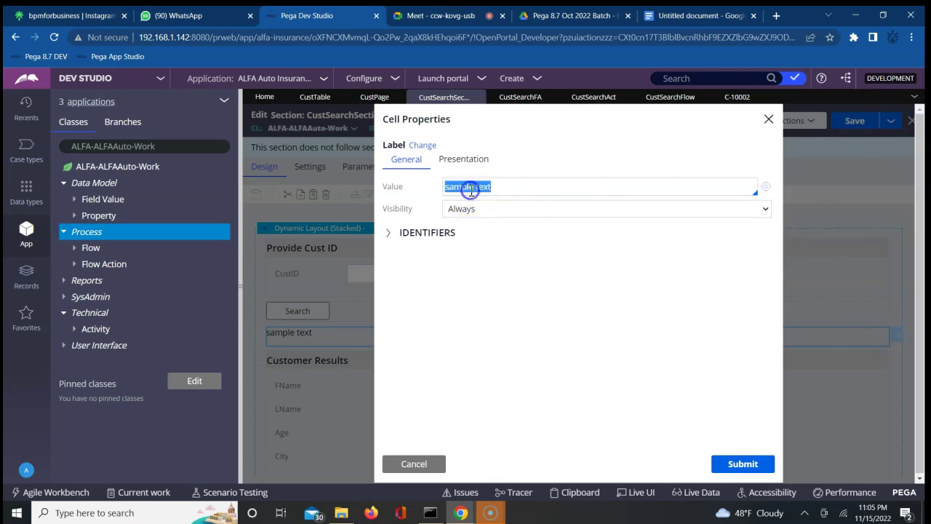
pyautogui.write('Customer ID dec')
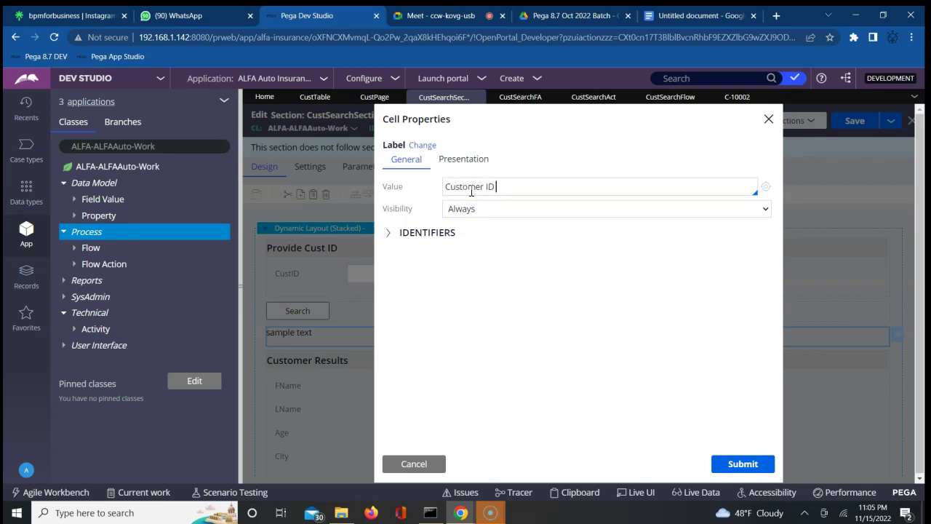
pyautogui.press('BackSpace')
pyautogui.write('oesnt exist')
pyautogui.click(733, 465)
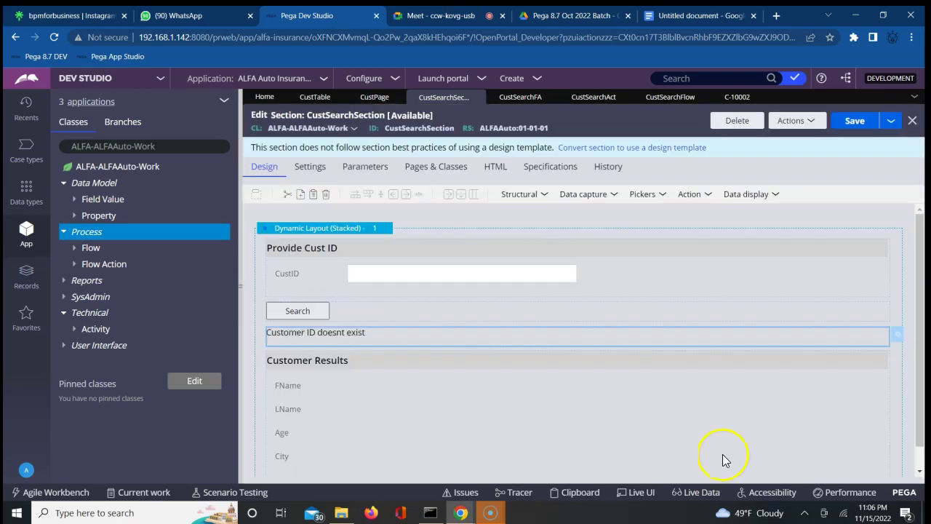
# Open the helper class picker for the label's read-only cell classes in its advanced presentation options
pyautogui.click(897, 335)
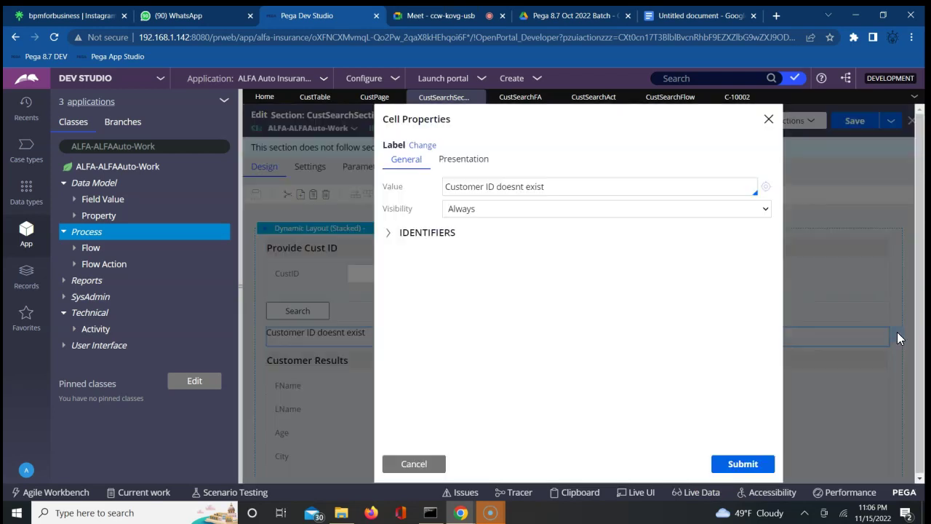
pyautogui.click(465, 159)
pyautogui.click(387, 206)
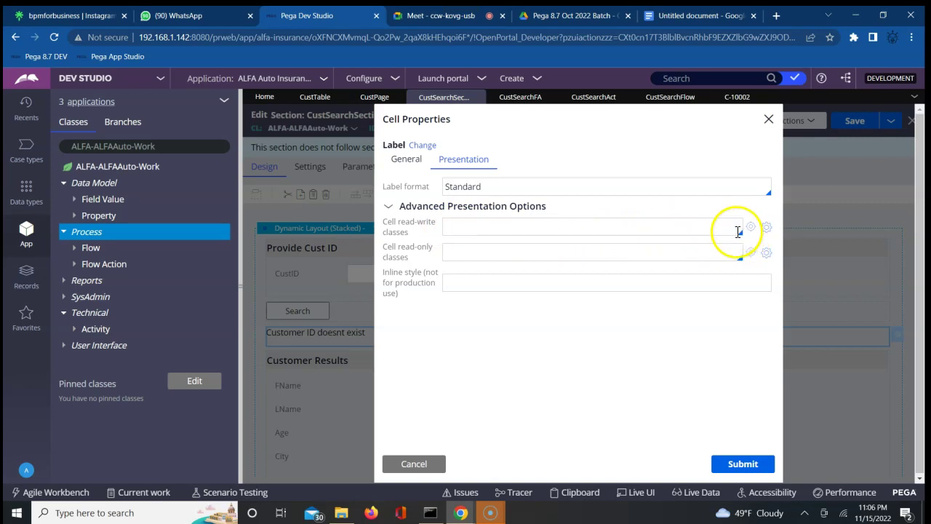
pyautogui.click(645, 224)
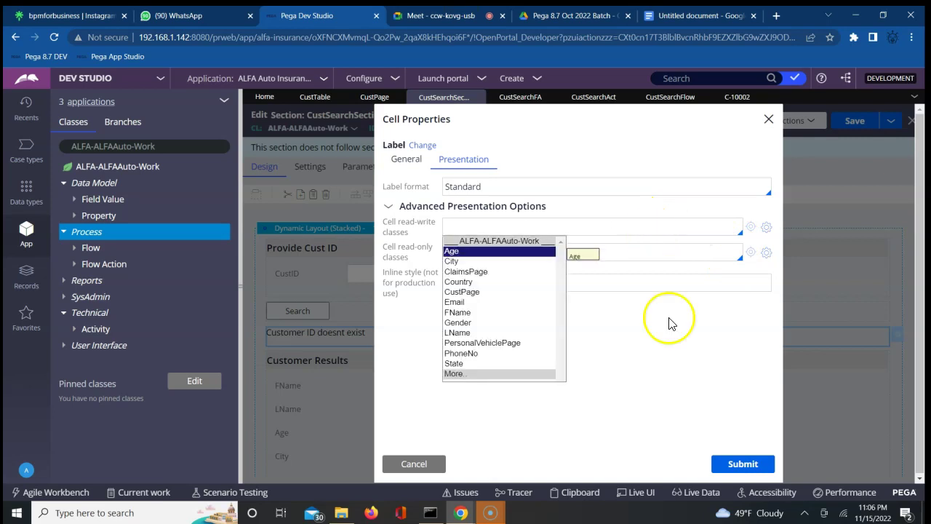
pyautogui.click(661, 357)
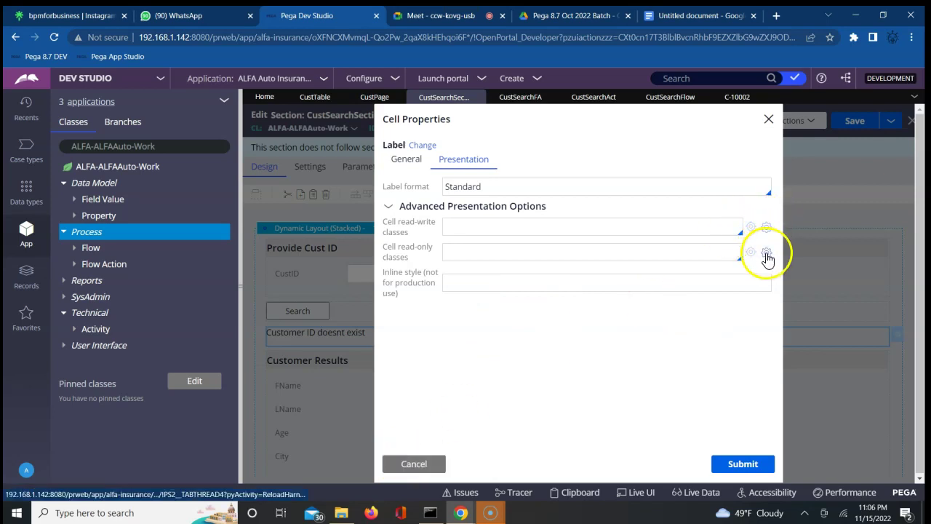
pyautogui.click(767, 256)
pyautogui.click(766, 253)
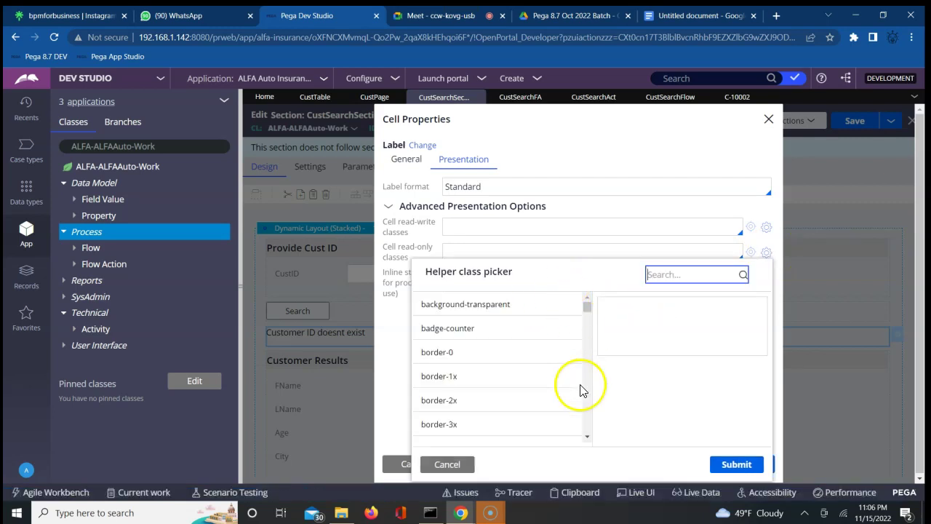
# Browse the helper class picker's list and search it for "color" classes
pyautogui.scroll(-5, 587, 436)
pyautogui.scroll(-15, 587, 429)
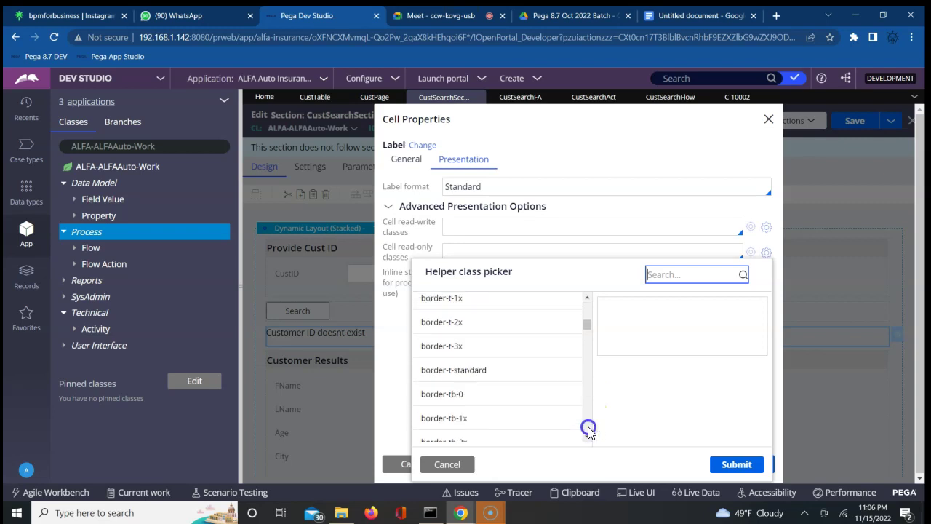
pyautogui.scroll(-5, 588, 427)
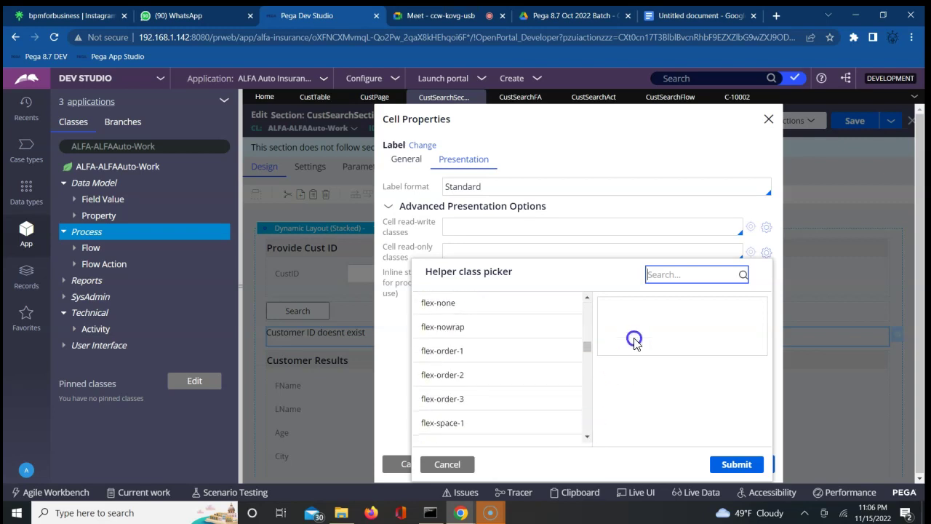
pyautogui.write('c')
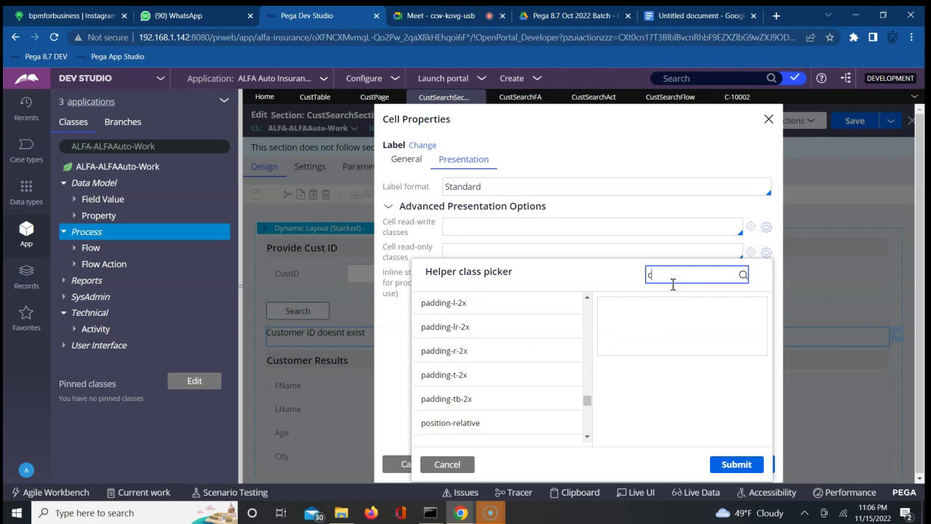
pyautogui.write('olor')
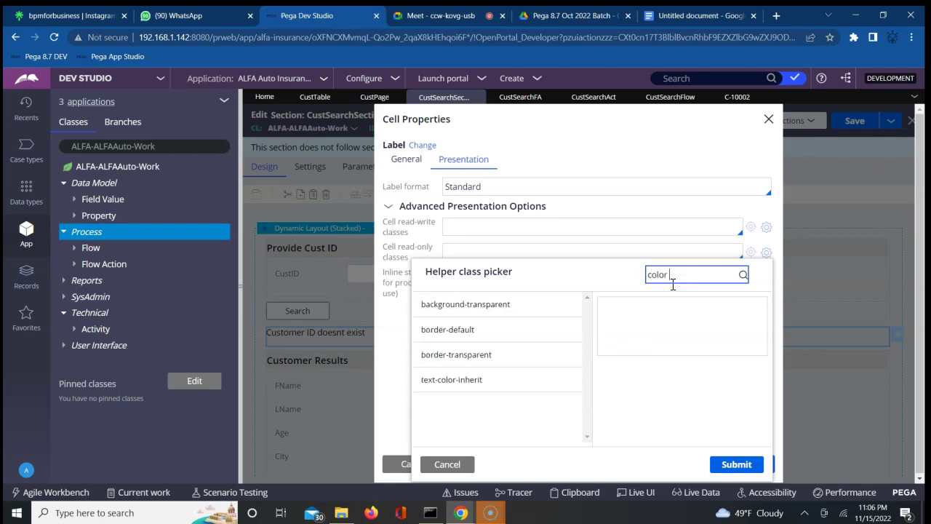
# Search the helper classes for "red" and cancel both the picker and the label's cell properties
pyautogui.press('BackSpace')
pyautogui.press('BackSpace')
pyautogui.press('BackSpace')
pyautogui.press('BackSpace')
pyautogui.press('BackSpace')
pyautogui.write('red')
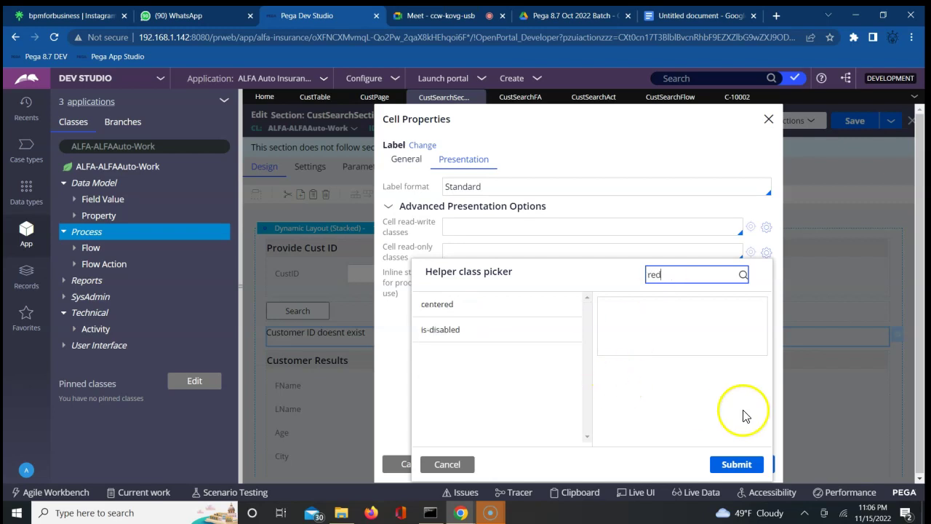
pyautogui.click(439, 467)
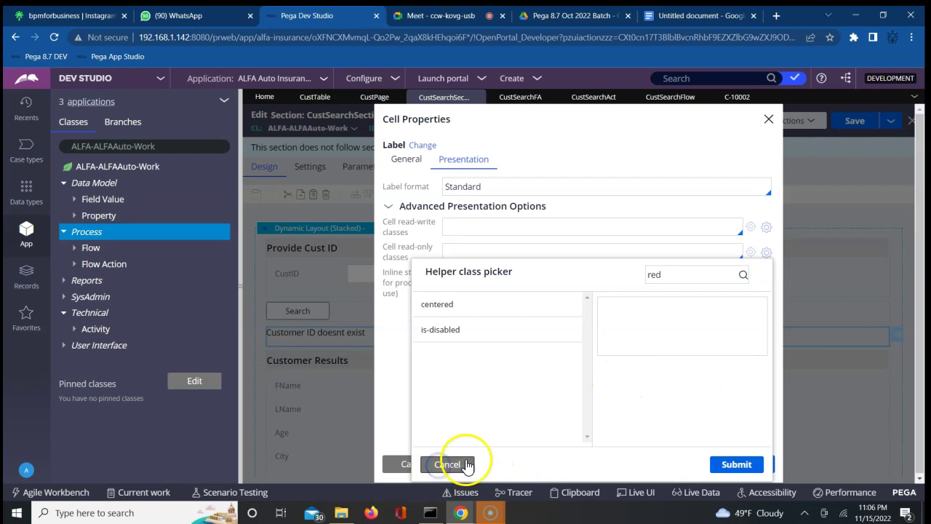
pyautogui.click(399, 463)
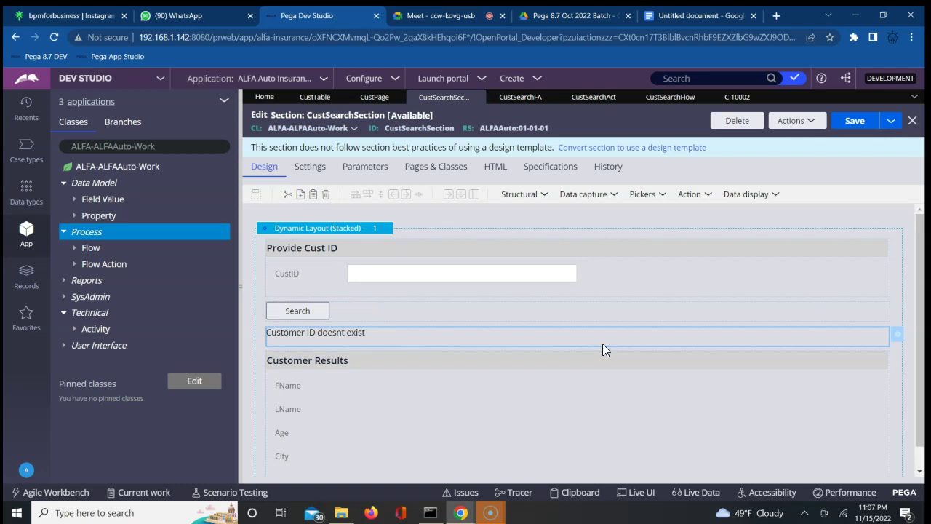
# Save the CustSearchSection rule
pyautogui.click(854, 122)
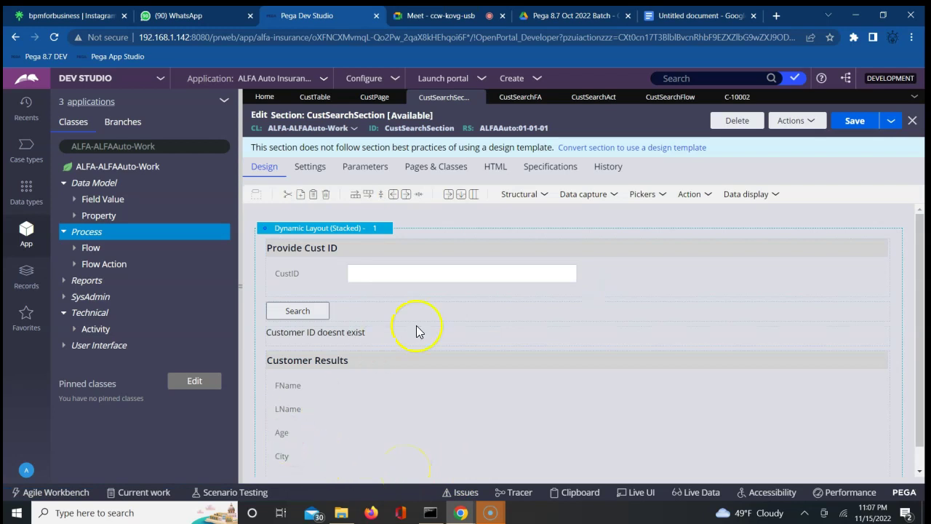
# Set the visibility of the "Customer ID doesnt exist" label to Condition (expression) in its cell properties
pyautogui.click(415, 338)
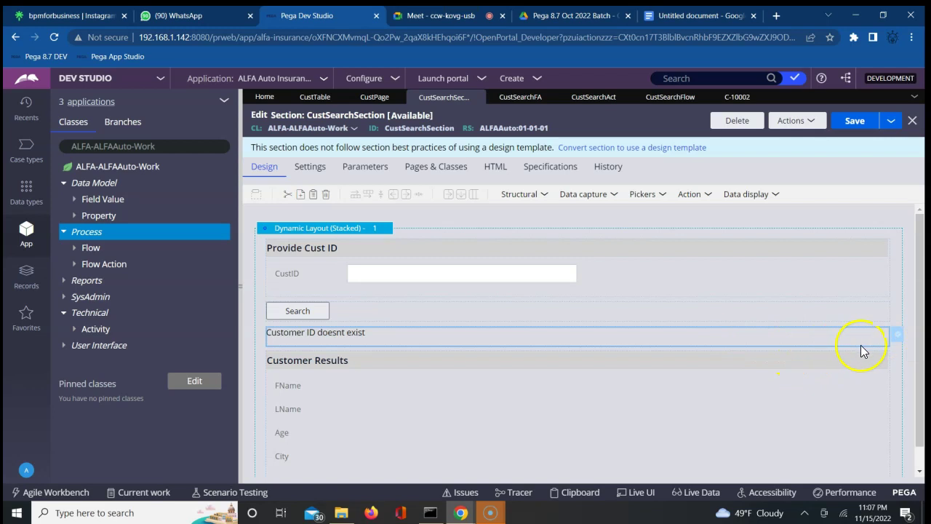
pyautogui.click(896, 336)
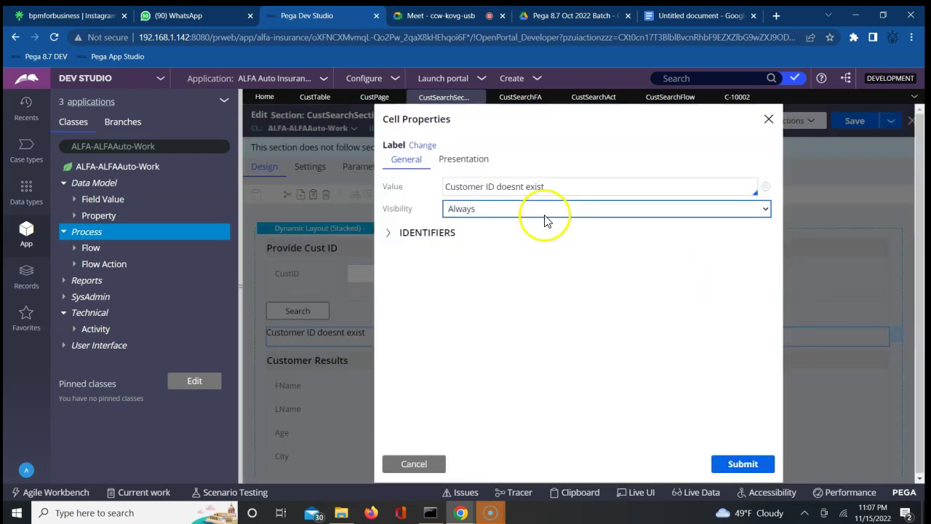
pyautogui.click(495, 209)
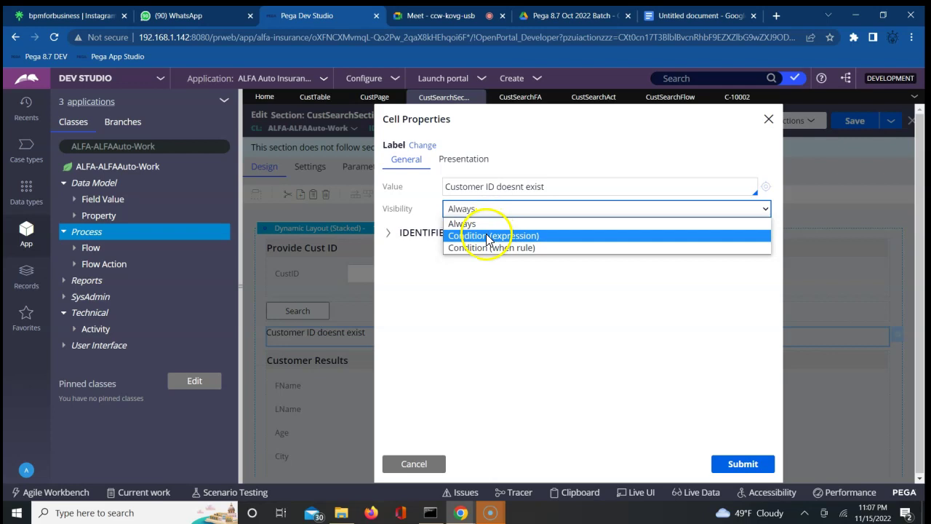
pyautogui.click(482, 237)
pyautogui.click(482, 235)
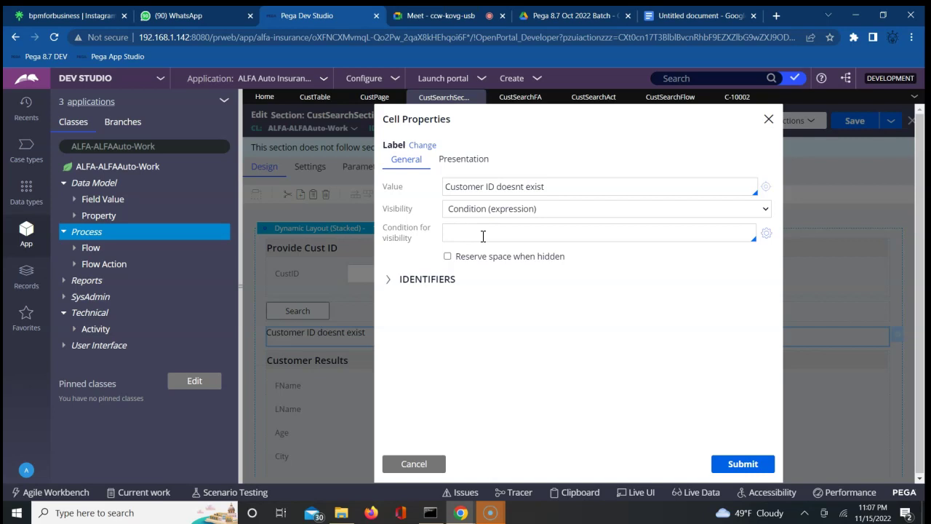
# Set the label's visibility condition to .CustPage.CustExists != true and save it in the condition builder
pyautogui.click(482, 236)
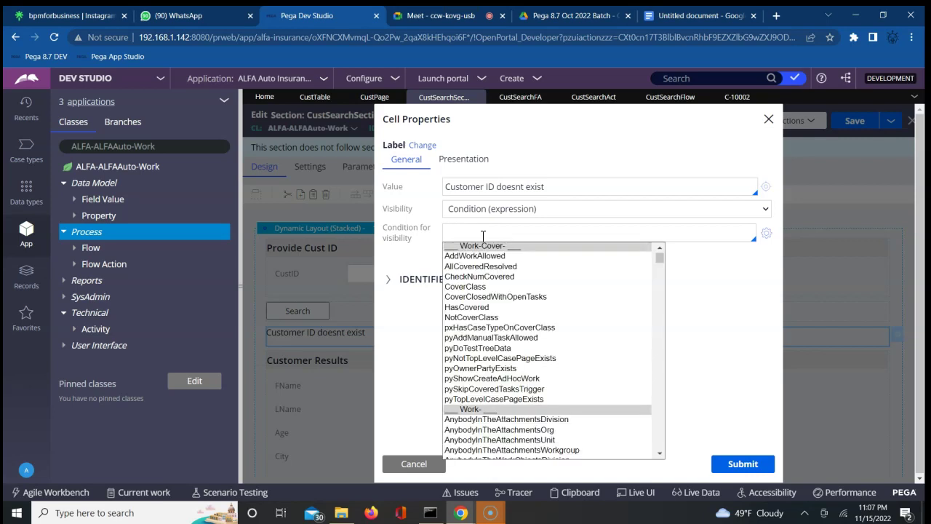
pyautogui.press('Escape')
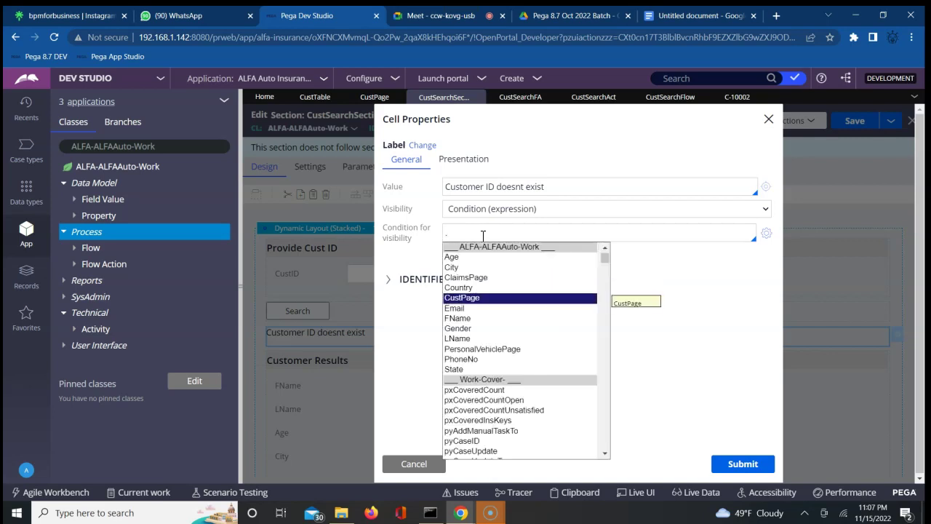
pyautogui.press('Return')
pyautogui.write('.')
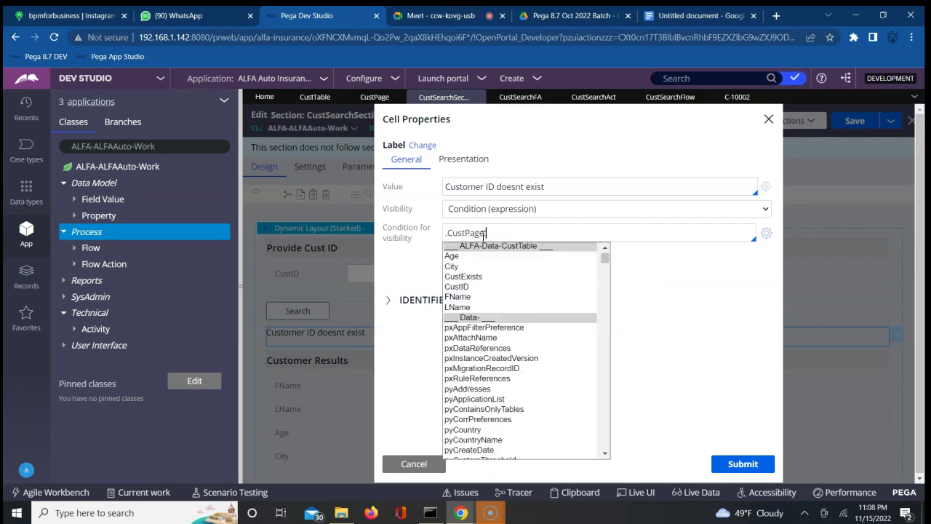
pyautogui.press('Down')
pyautogui.press('Down')
pyautogui.press('Down')
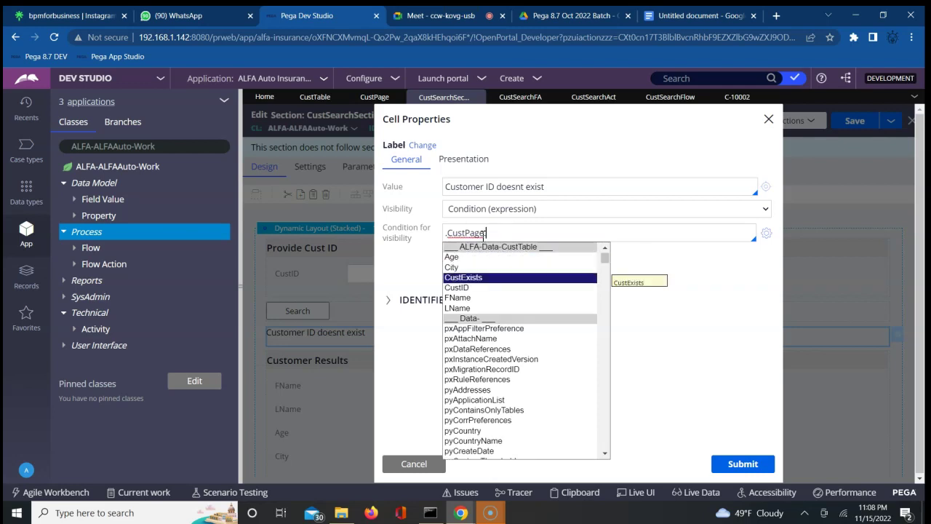
pyautogui.press('Return')
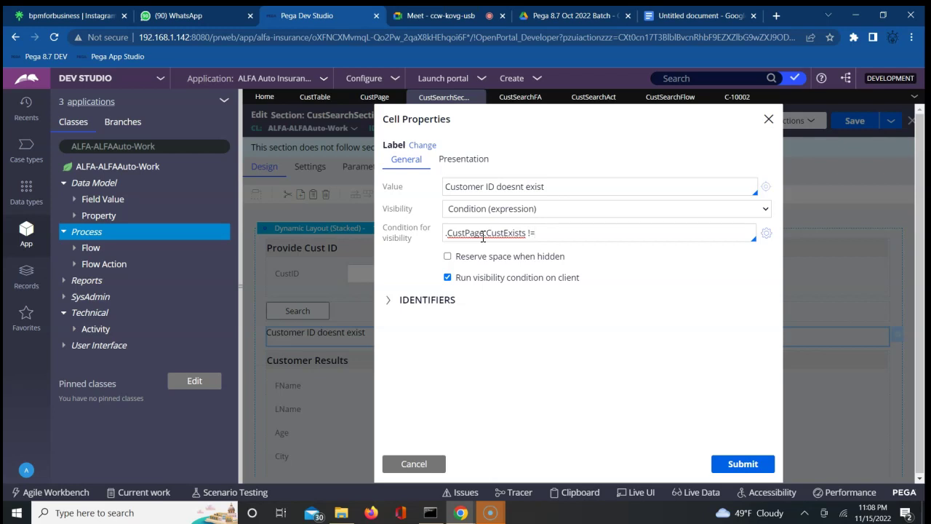
pyautogui.write('rue')
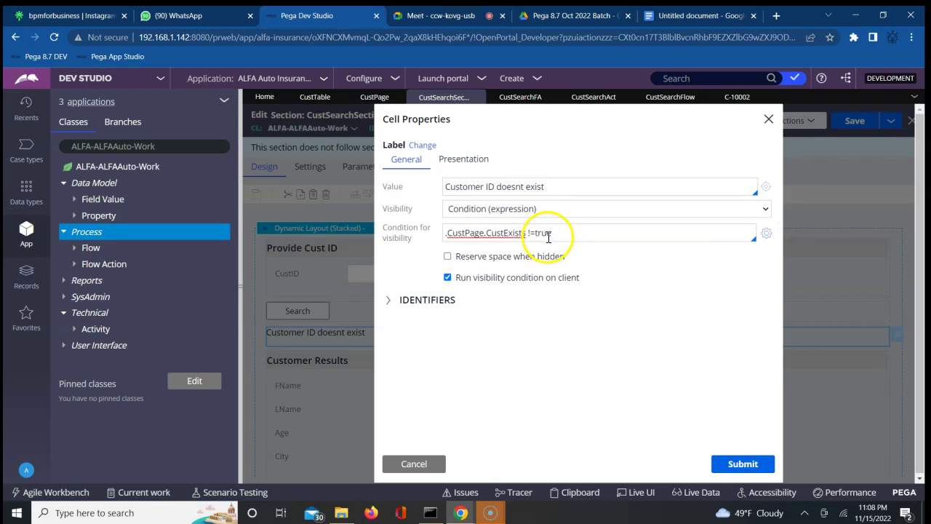
pyautogui.click(766, 234)
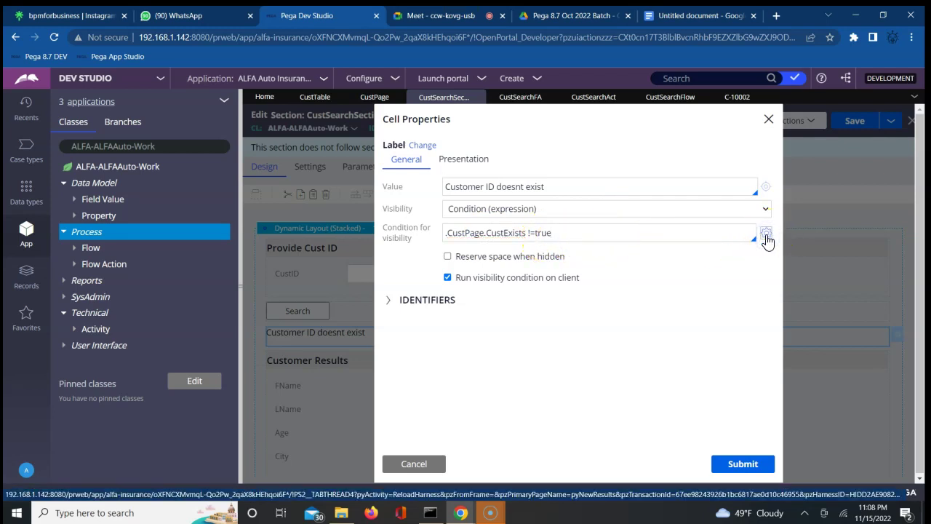
pyautogui.click(765, 234)
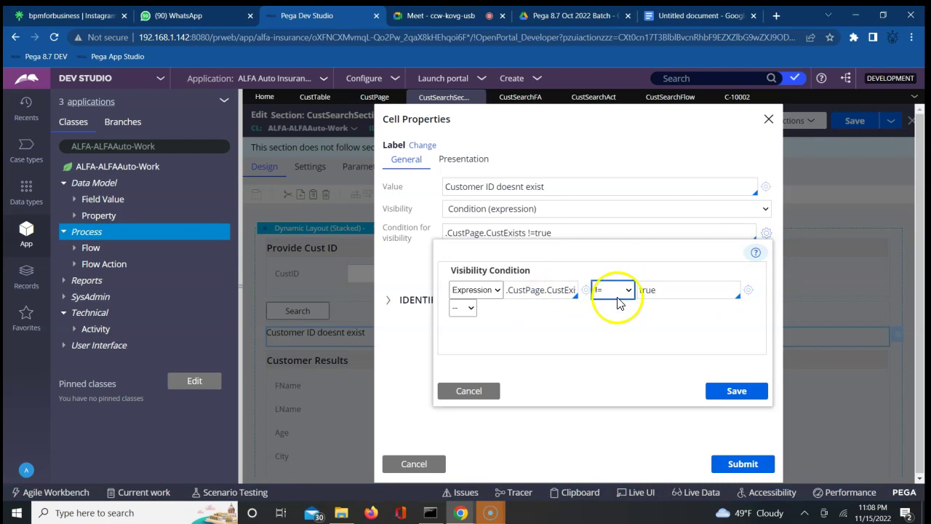
pyautogui.click(727, 393)
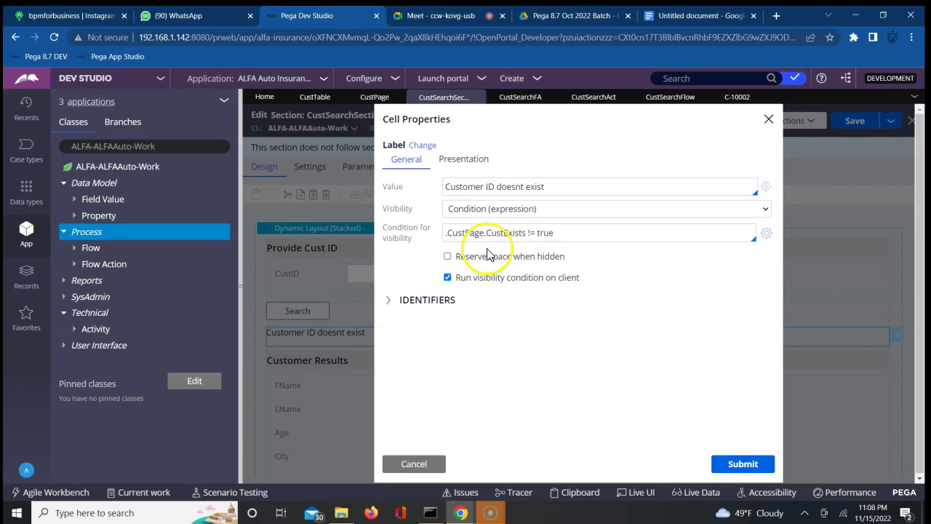
# Try the equivalent visibility condition .CustPage.CustExists == false for the label
pyautogui.click(531, 232)
pyautogui.press('BackSpace')
pyautogui.write('=')
pyautogui.doubleClick(549, 232)
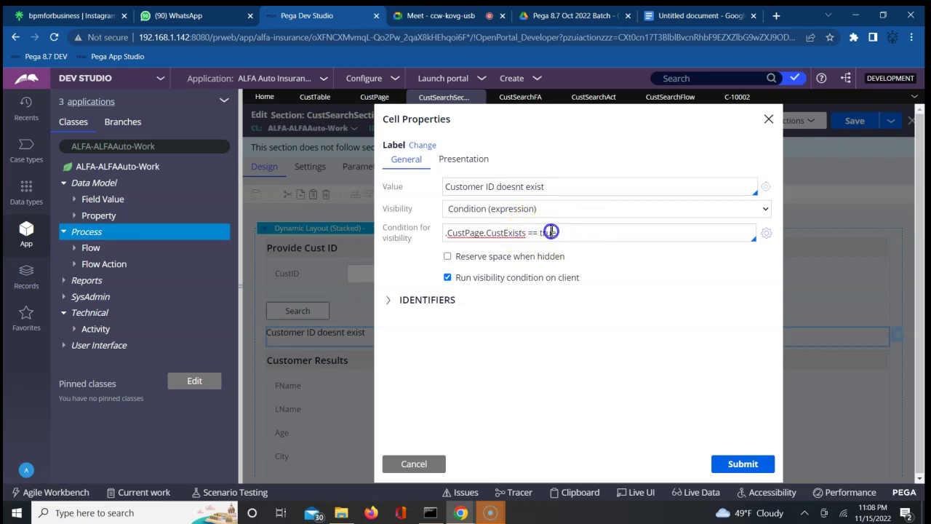
pyautogui.write('Fals')
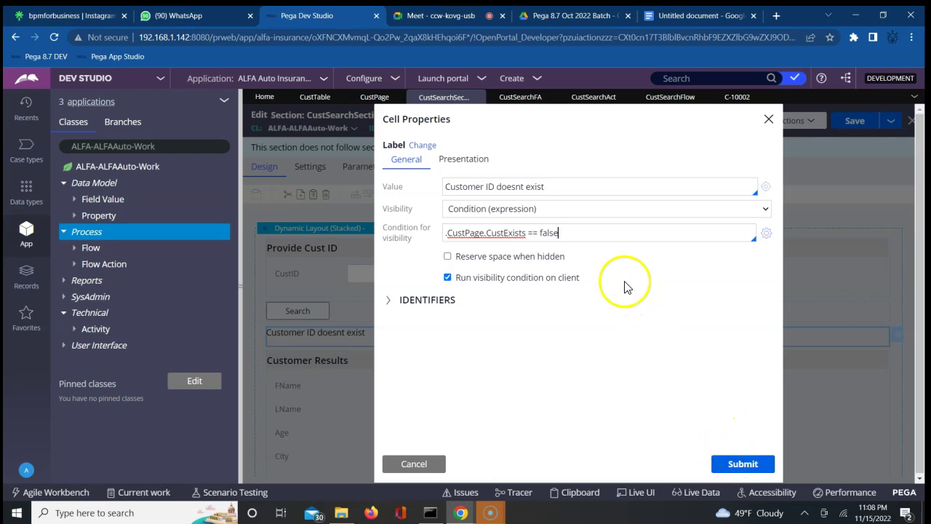
# Change the label's visibility condition back to .CustPage.CustExists != true and submit its cell properties
pyautogui.click(532, 232)
pyautogui.press('BackSpace')
pyautogui.doubleClick(545, 232)
pyautogui.write('true')
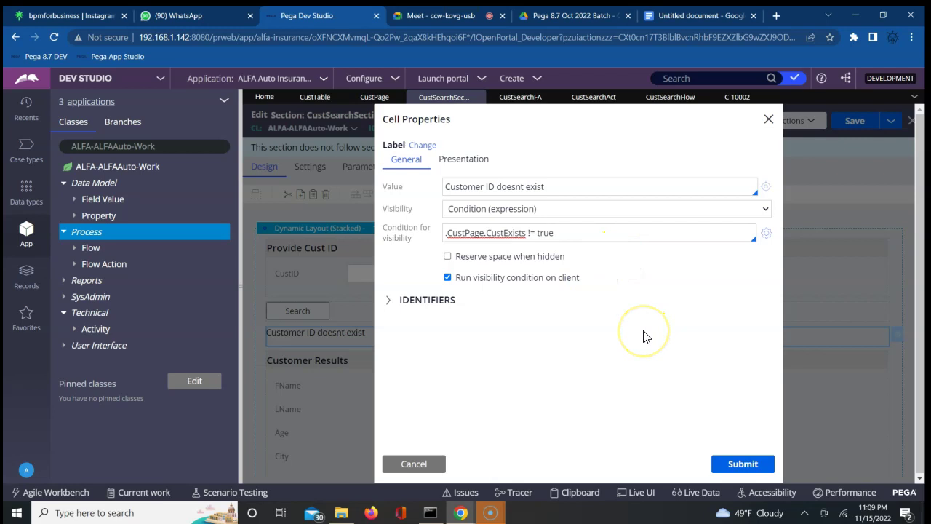
pyautogui.doubleClick(508, 233)
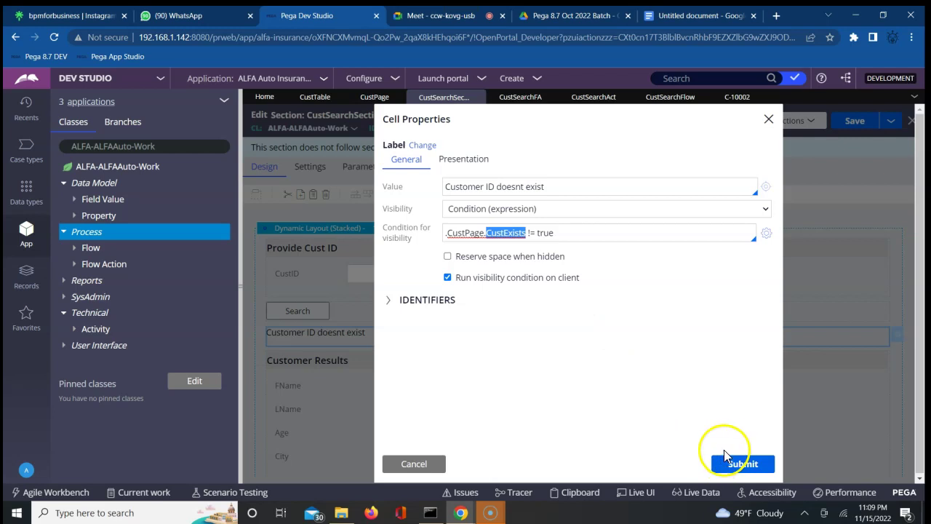
pyautogui.click(743, 464)
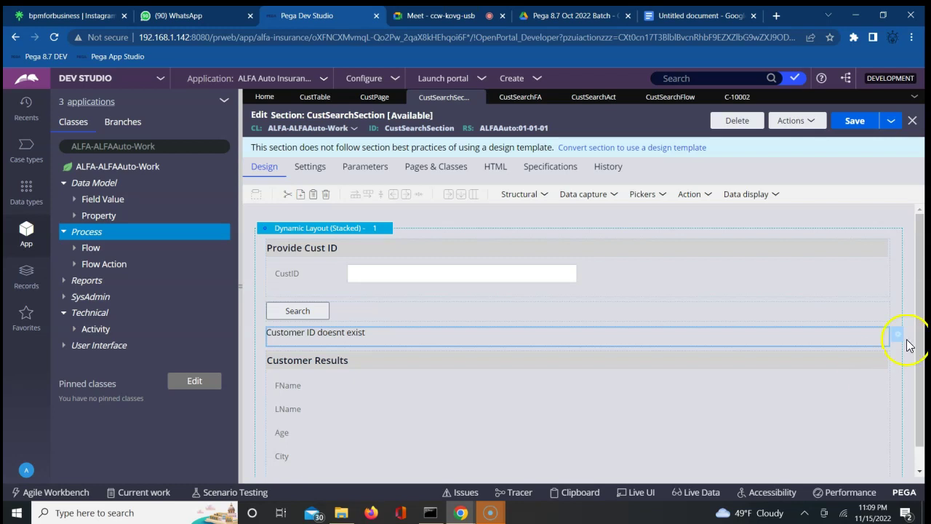
# Set the visibility of the embedded Customer Results section to Condition (expression) in its cell properties
pyautogui.click(806, 371)
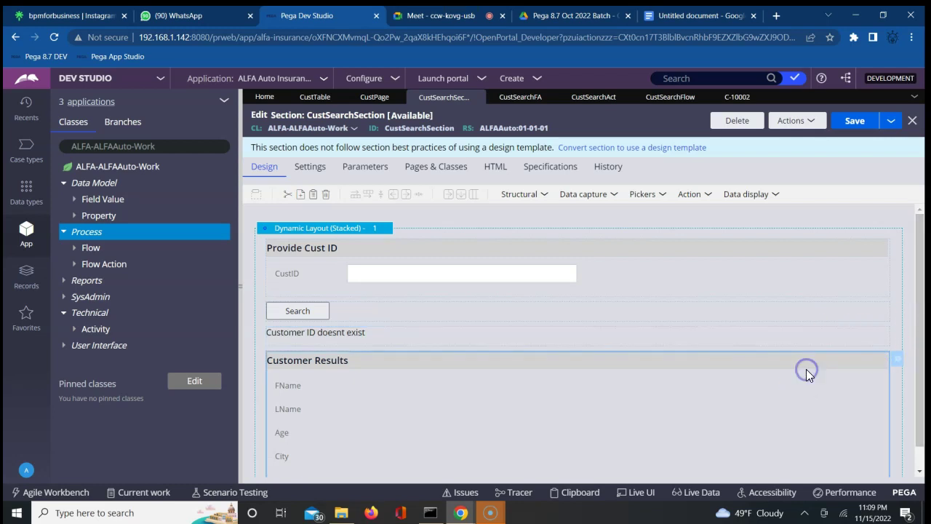
pyautogui.click(898, 362)
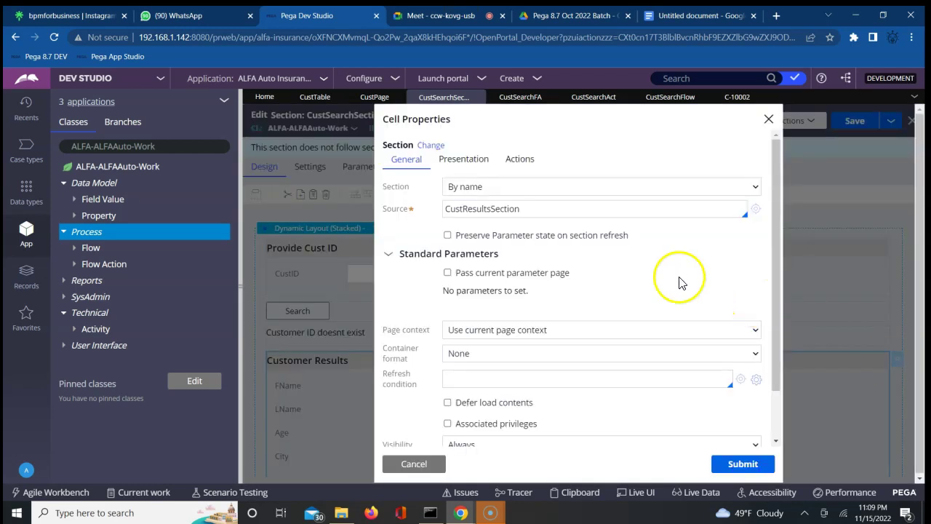
pyautogui.click(775, 416)
pyautogui.click(627, 387)
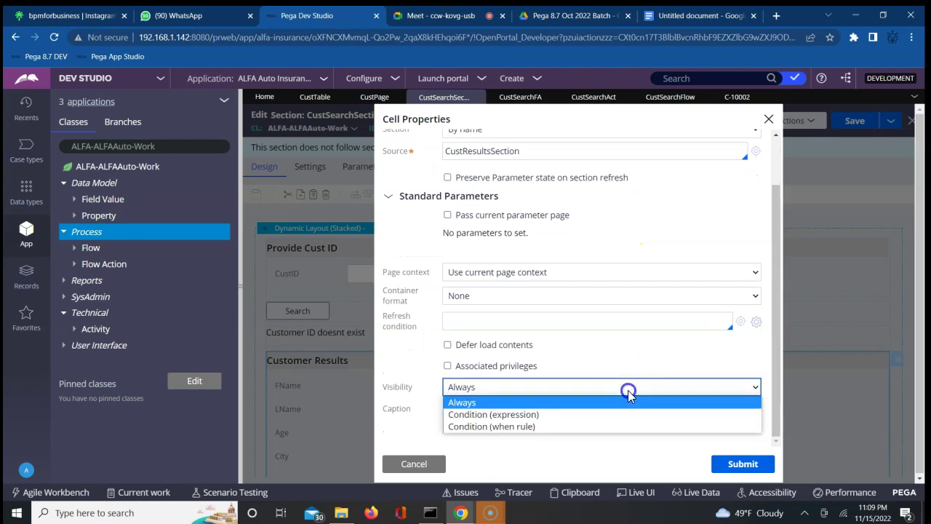
pyautogui.click(522, 415)
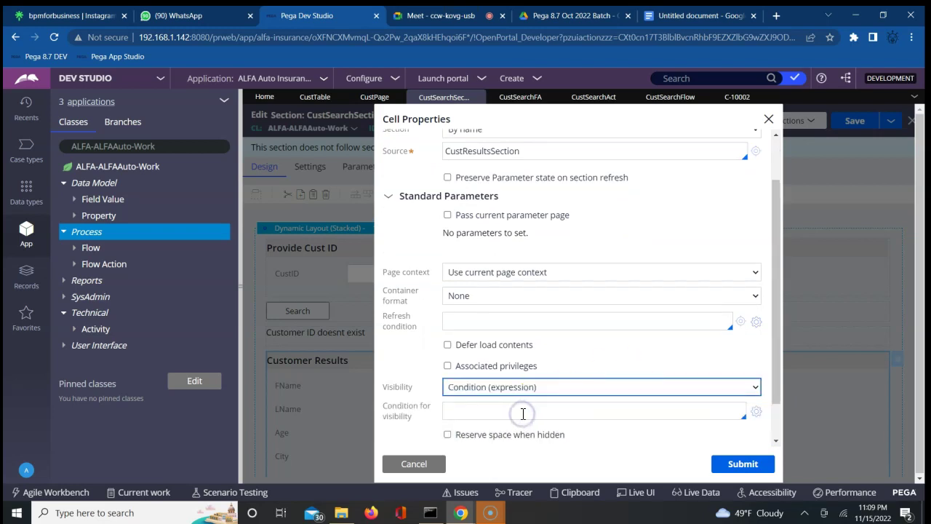
# Enter .CustPage.CustExists == true as the visibility condition of the Customer Results section
pyautogui.click(509, 413)
pyautogui.write('.')
pyautogui.press('Down')
pyautogui.press('Down')
pyautogui.press('Down')
pyautogui.press('Down')
pyautogui.press('Down')
pyautogui.press('Return')
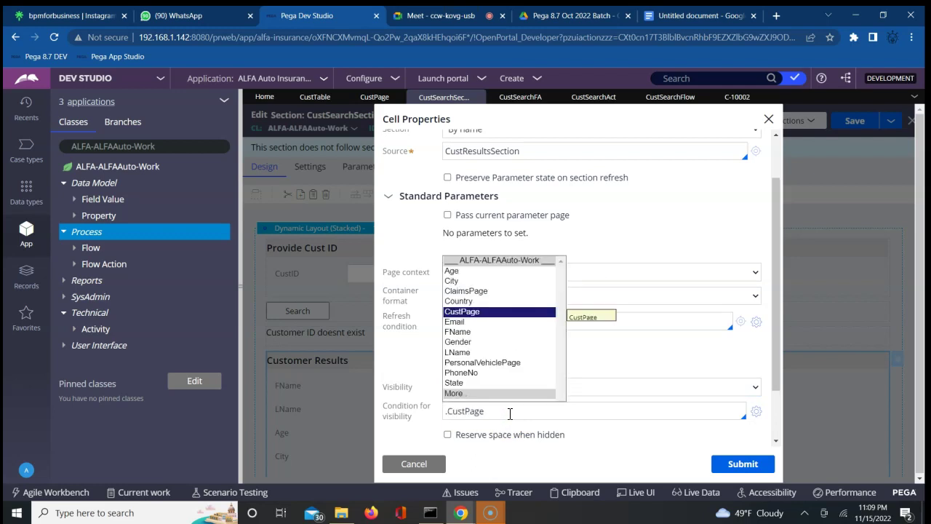
pyautogui.write('.')
pyautogui.press('Down')
pyautogui.press('Down')
pyautogui.press('Down')
pyautogui.press('Return')
pyautogui.write('== true')
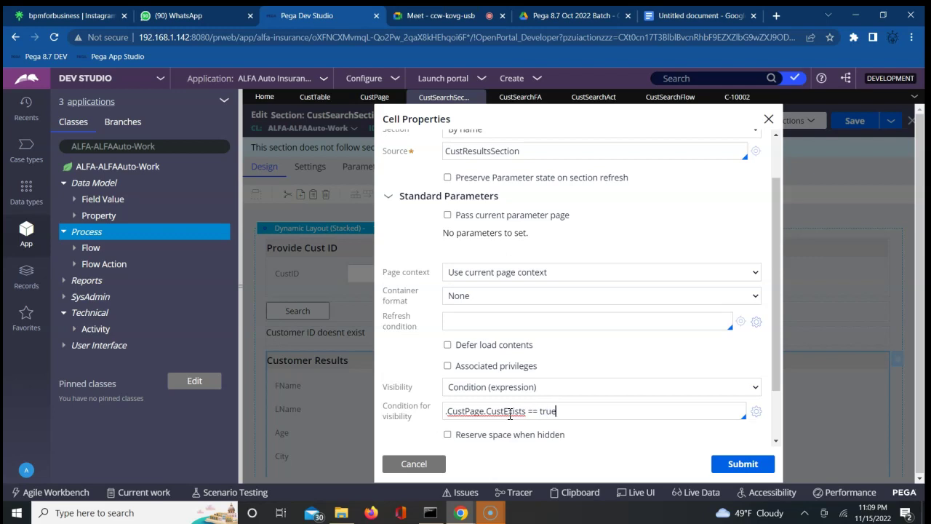
# Save the Is True condition in the condition builder and submit the Customer Results section's cell properties
pyautogui.click(757, 411)
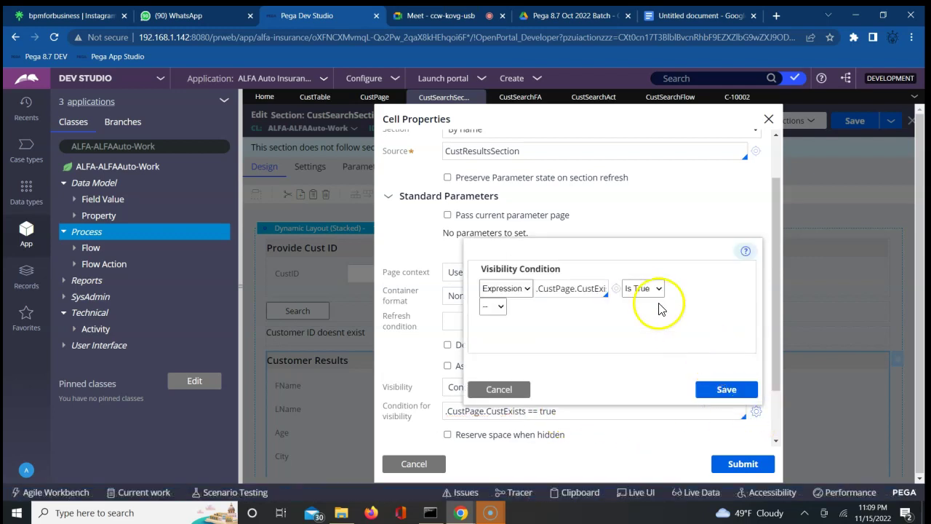
pyautogui.click(726, 391)
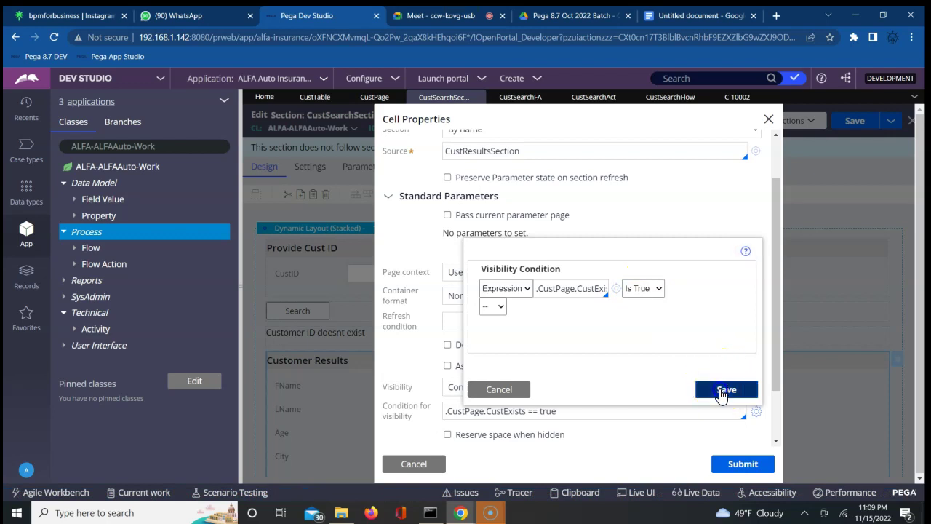
pyautogui.click(740, 464)
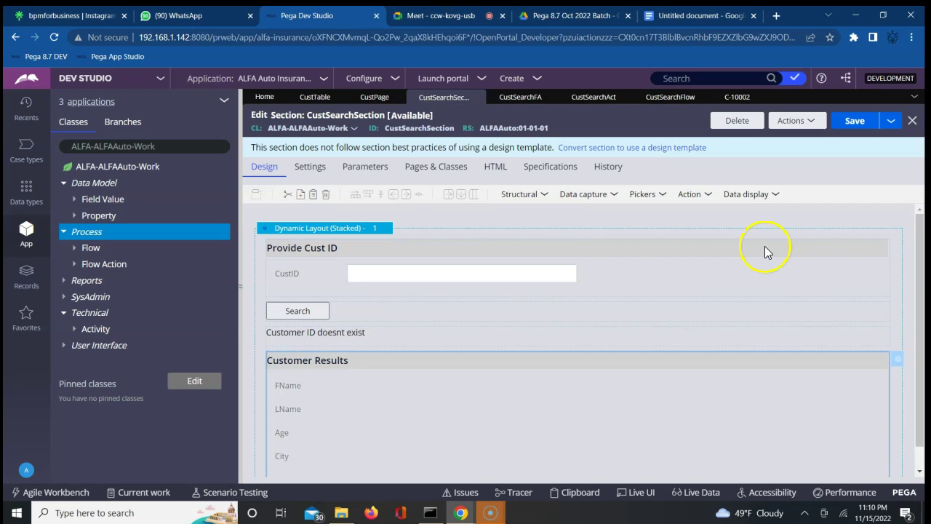
# Save the CustSearchSection section and check the CustExists column in the CustTable data type's records
pyautogui.click(851, 125)
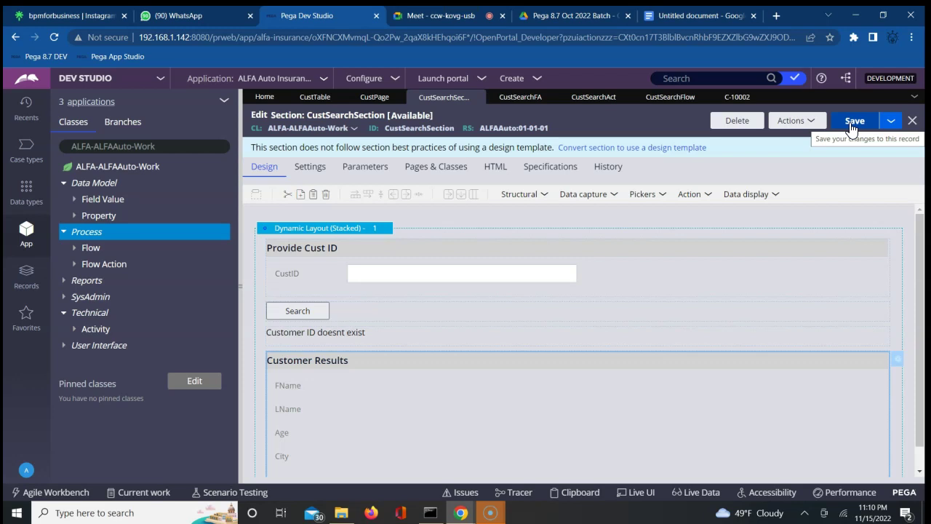
pyautogui.click(317, 96)
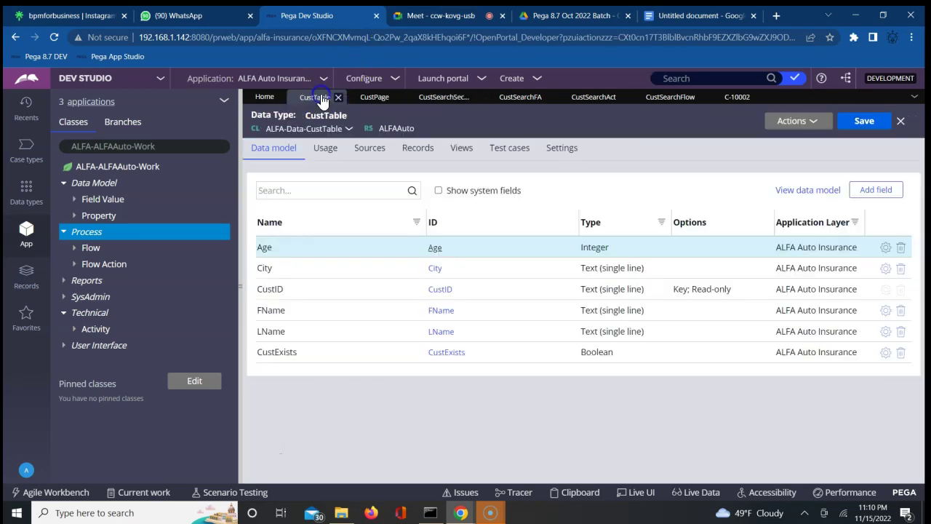
pyautogui.click(425, 149)
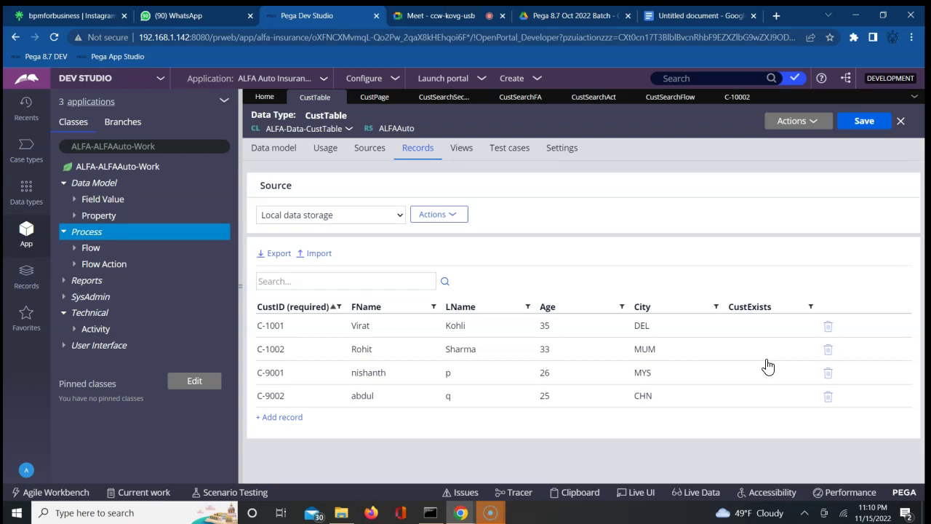
# Review the "Customer ID doesnt exist" label and the Customer Results section in CustSearchSection, and open the CustSearchAct activity
pyautogui.click(660, 101)
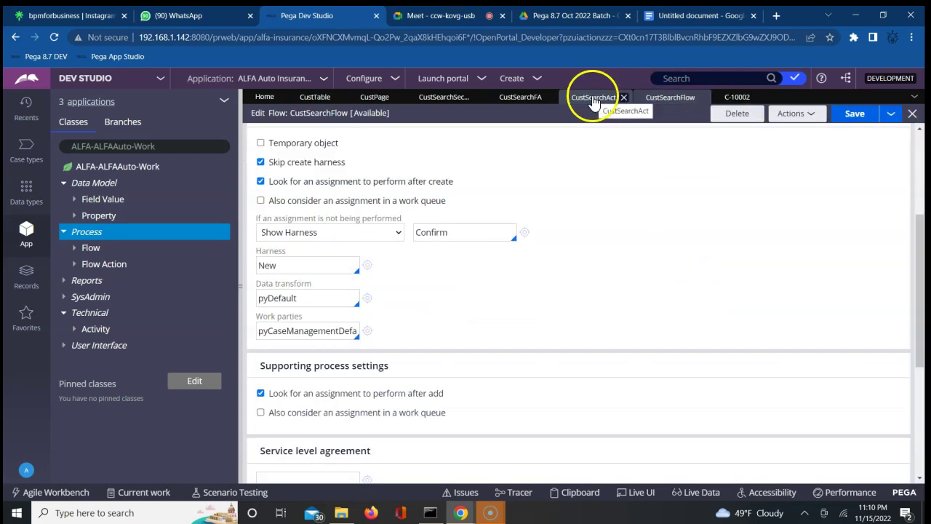
pyautogui.click(435, 102)
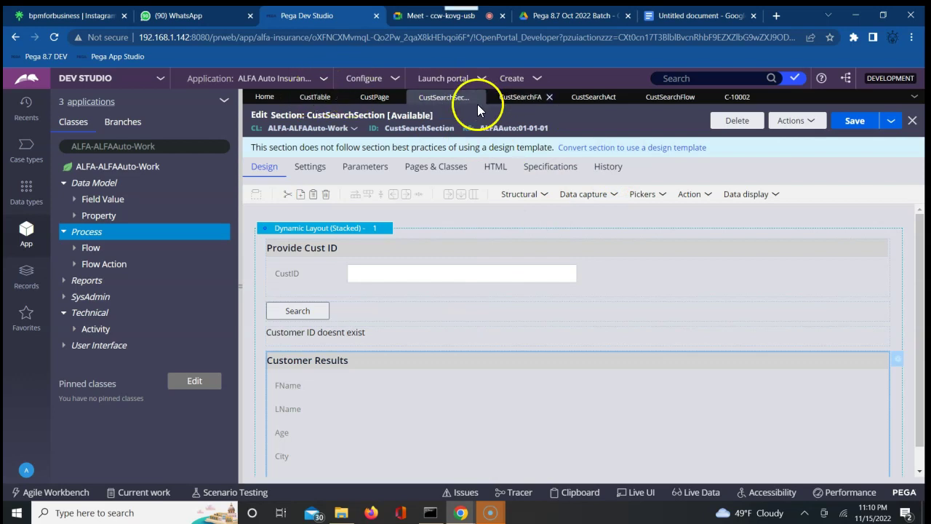
pyautogui.click(368, 336)
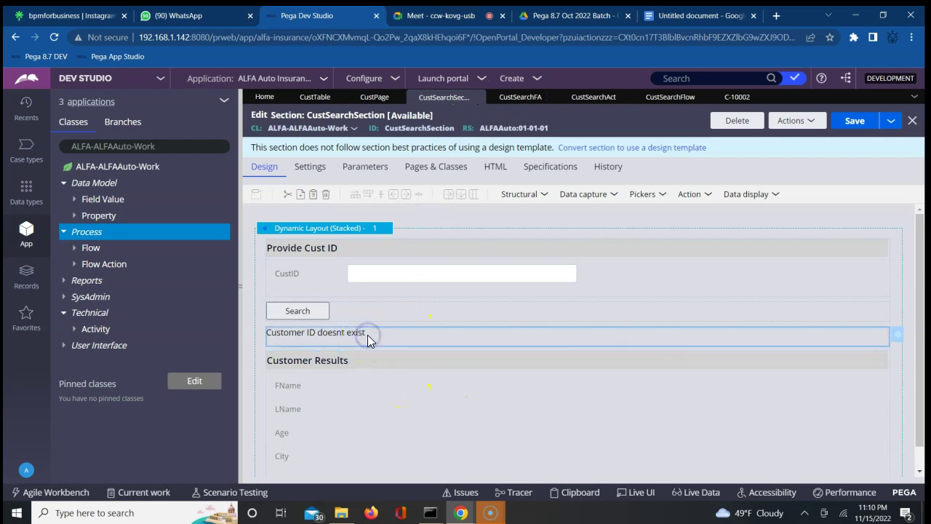
pyautogui.click(364, 360)
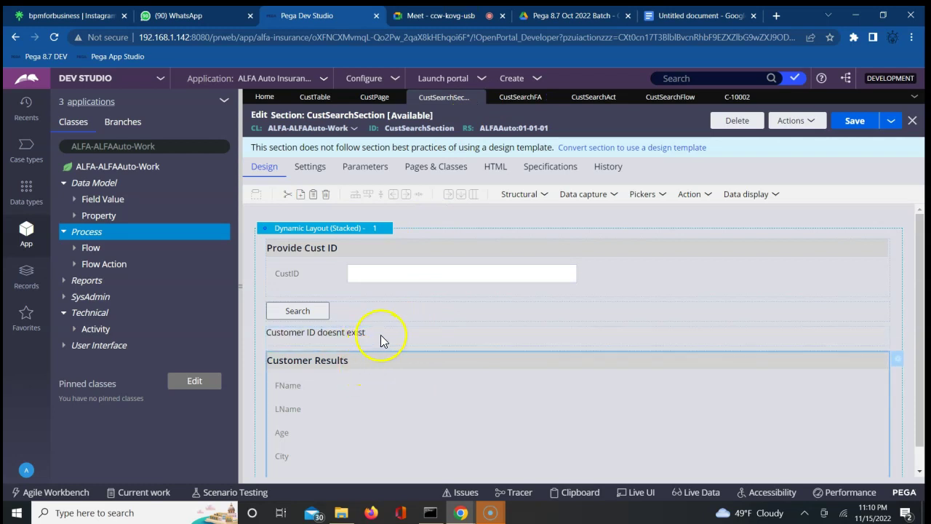
pyautogui.click(379, 338)
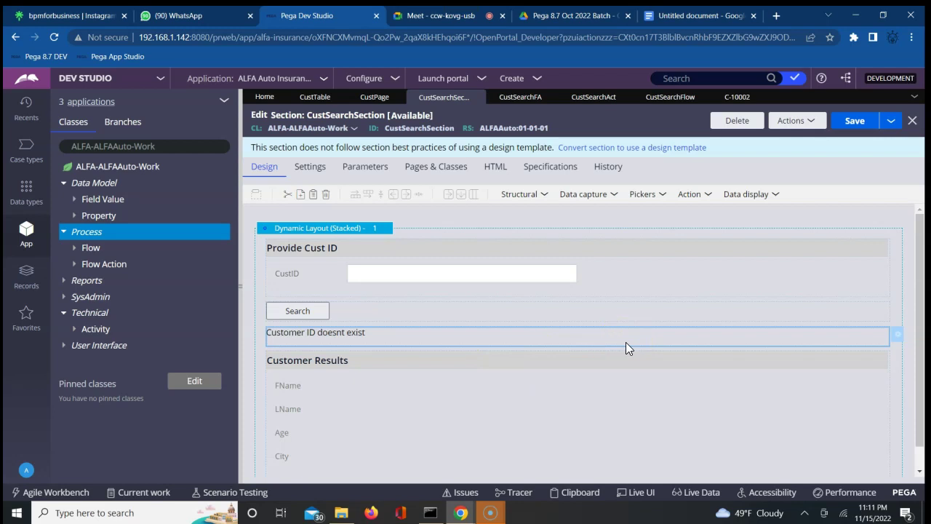
pyautogui.click(588, 96)
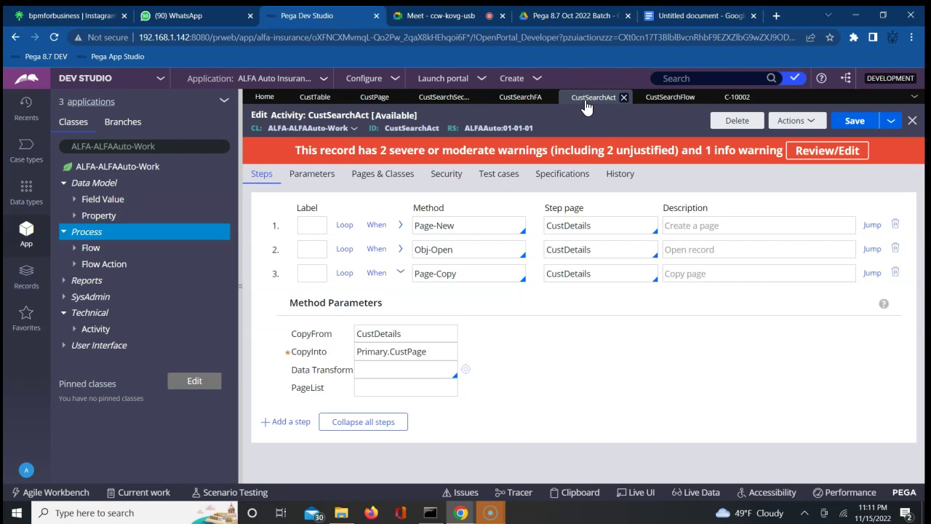
pyautogui.click(309, 250)
pyautogui.click(285, 424)
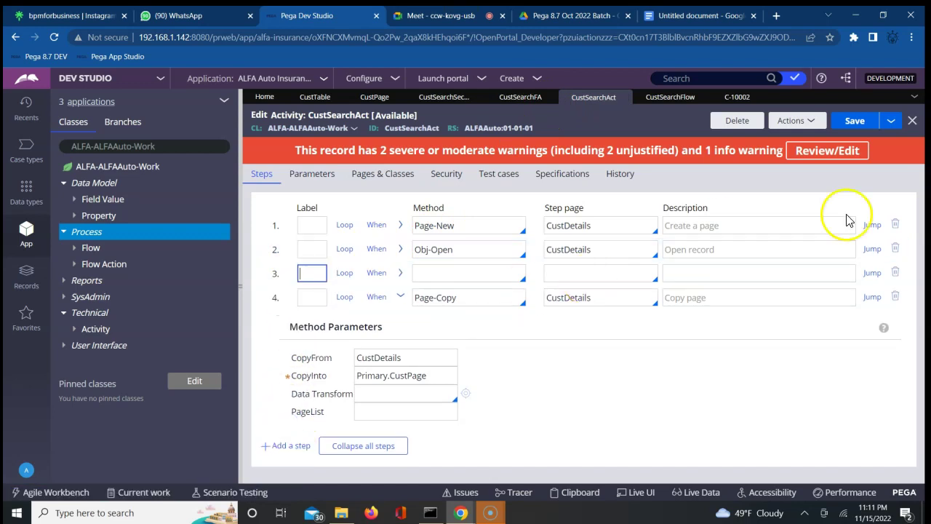
pyautogui.click(895, 272)
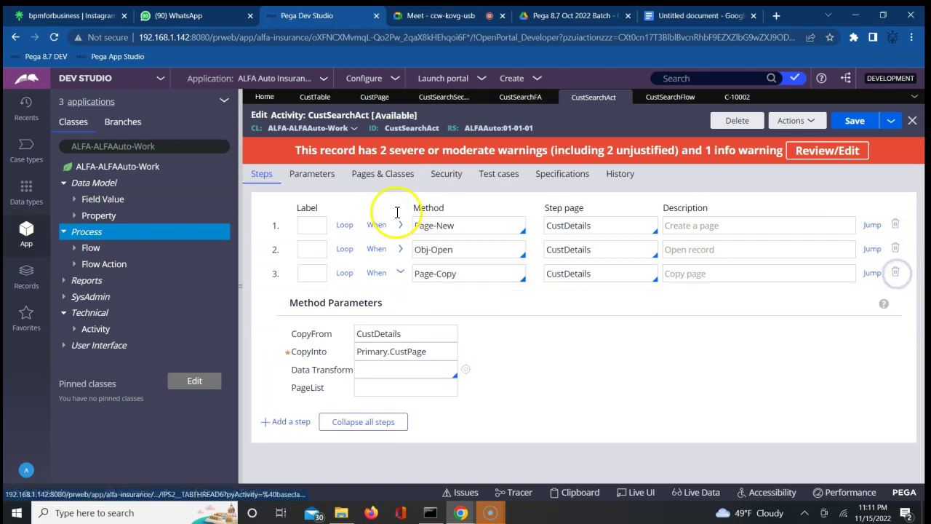
# Insert a Property-Set step between the Page-New and Obj-Open steps of the activity and expand its method parameters
pyautogui.click(290, 423)
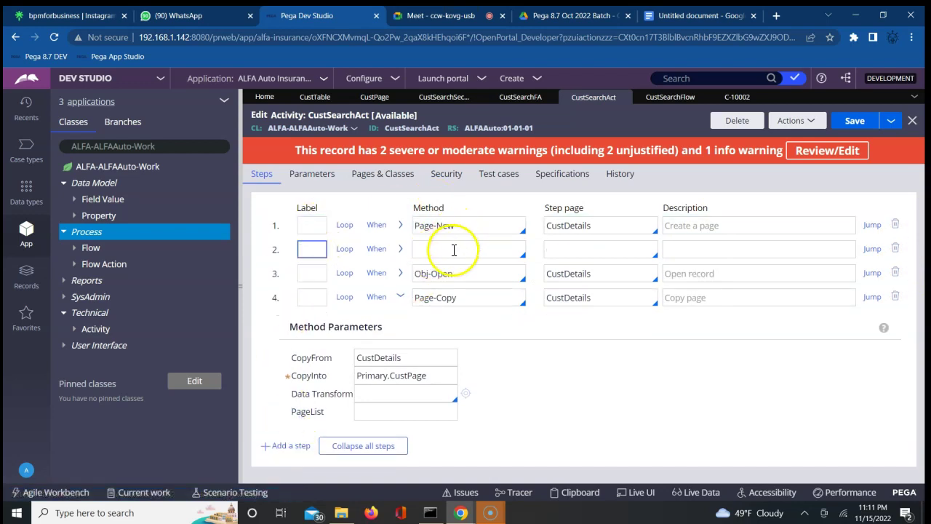
pyautogui.click(455, 253)
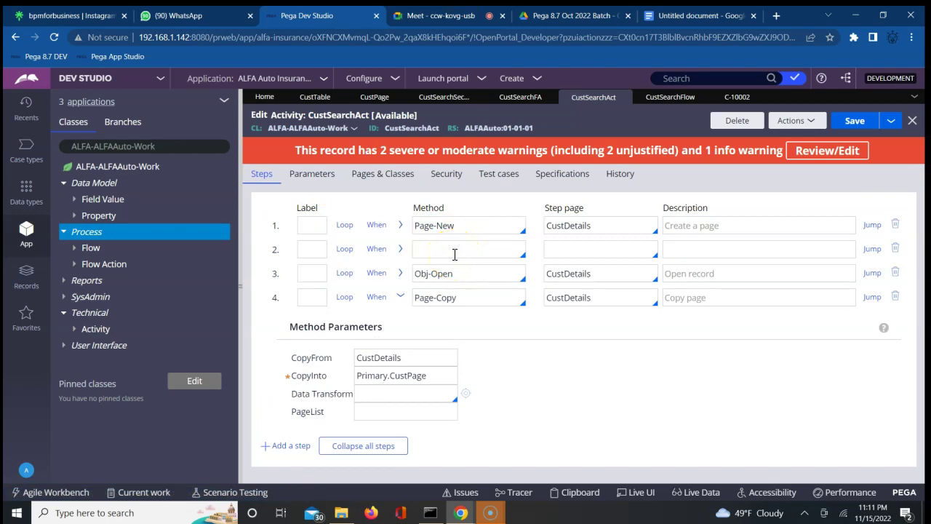
pyautogui.write('Propertty')
pyautogui.press('BackSpace')
pyautogui.press('BackSpace')
pyautogui.write('y-')
pyautogui.press('Up')
pyautogui.press('Up')
pyautogui.press('Down')
pyautogui.press('Down')
pyautogui.press('Down')
pyautogui.press('Down')
pyautogui.press('Down')
pyautogui.press('Down')
pyautogui.press('Down')
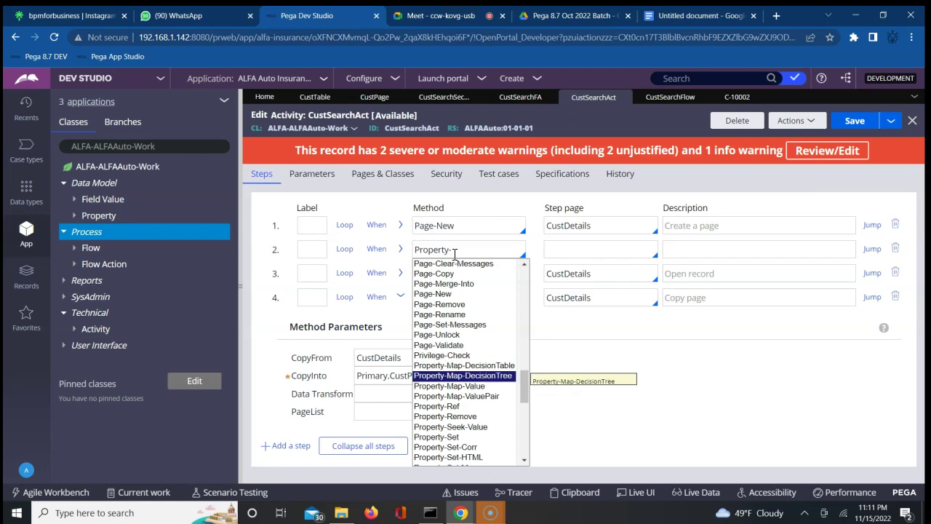
pyautogui.press('Down')
pyautogui.press('Return')
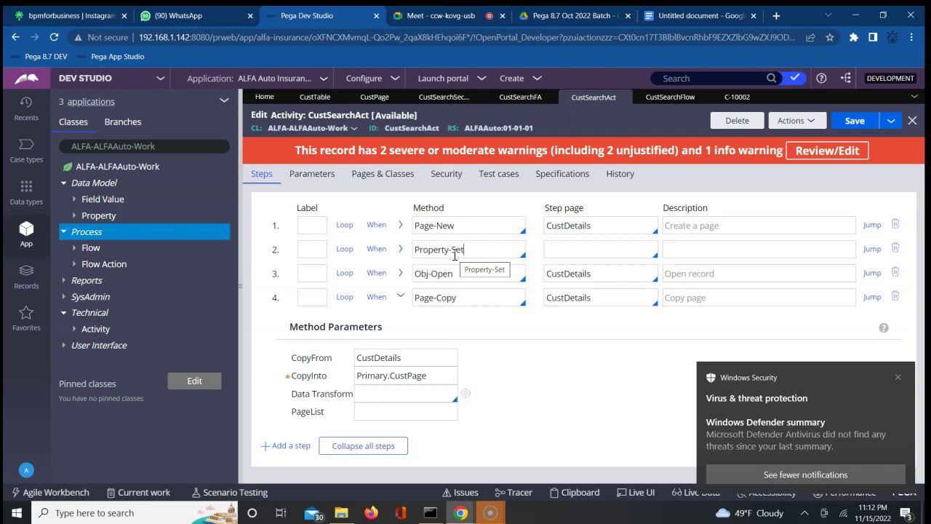
pyautogui.click(400, 249)
pyautogui.click(348, 323)
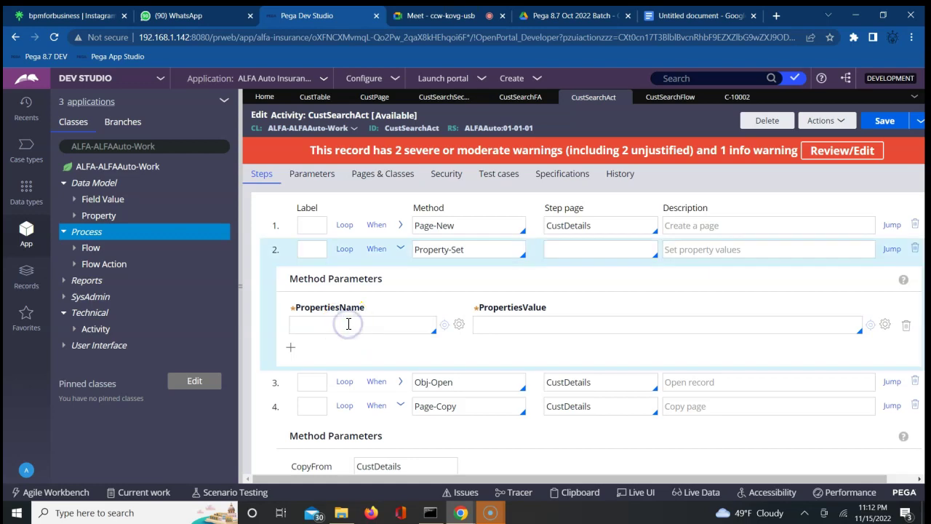
# Set the step page of the Property-Set step to CustDetails, copied from the Page-New step
pyautogui.write('.')
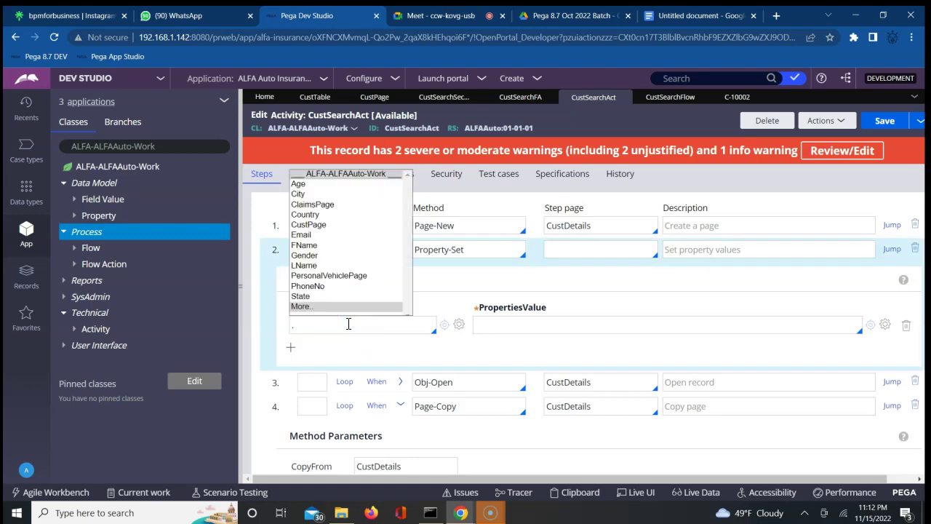
pyautogui.doubleClick(572, 226)
pyautogui.hotkey('ctrl', 'c')
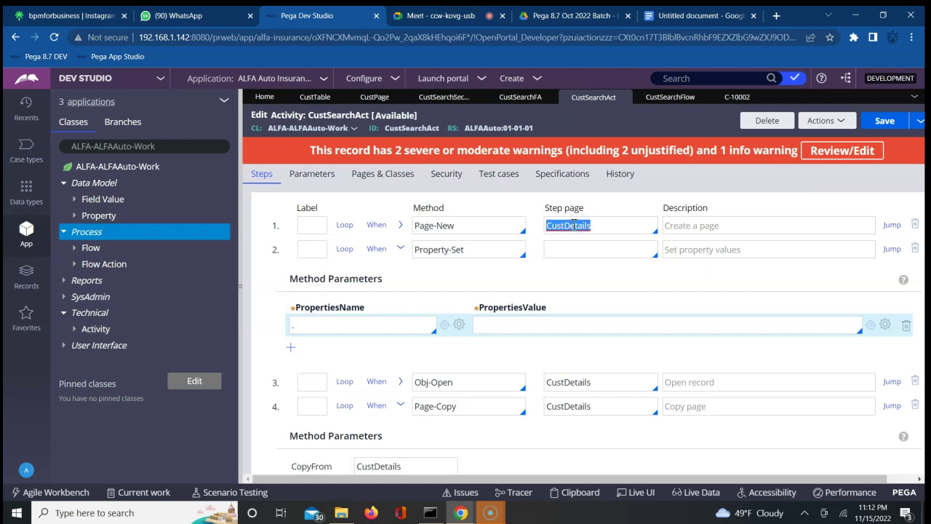
pyautogui.click(572, 247)
pyautogui.hotkey('ctrl', 'v')
# Enter .CustPage.CustExists as the property name and fales as its value in the Property-Set step
pyautogui.click(367, 327)
pyautogui.write('.')
pyautogui.press('Down')
pyautogui.press('Down')
pyautogui.press('Down')
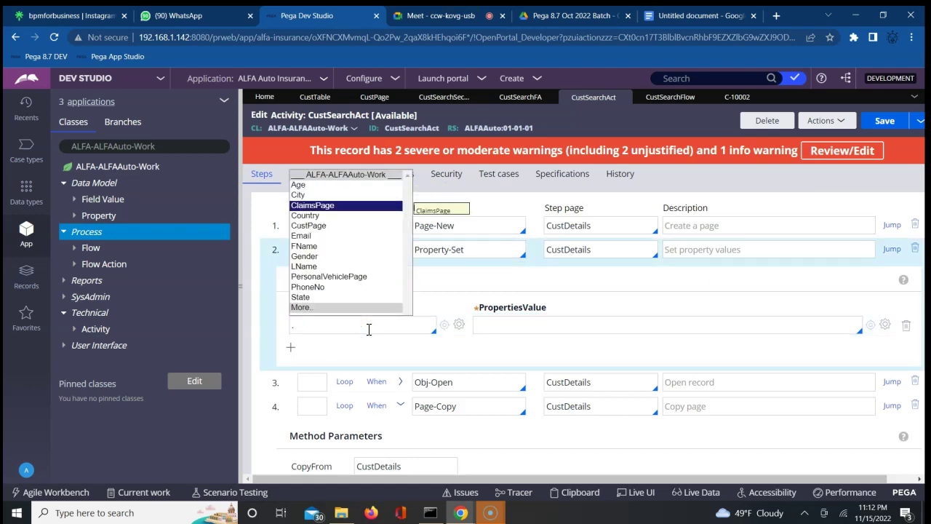
pyautogui.press('Down')
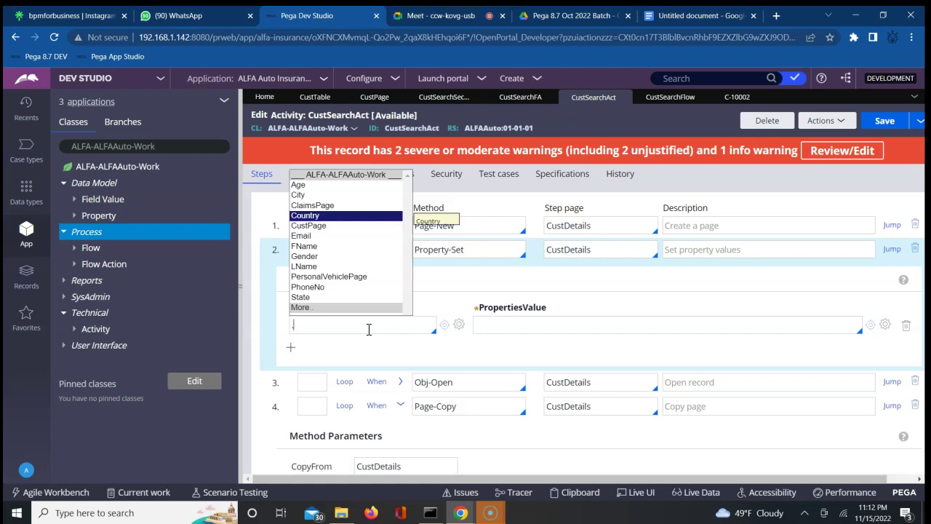
pyautogui.press('Down')
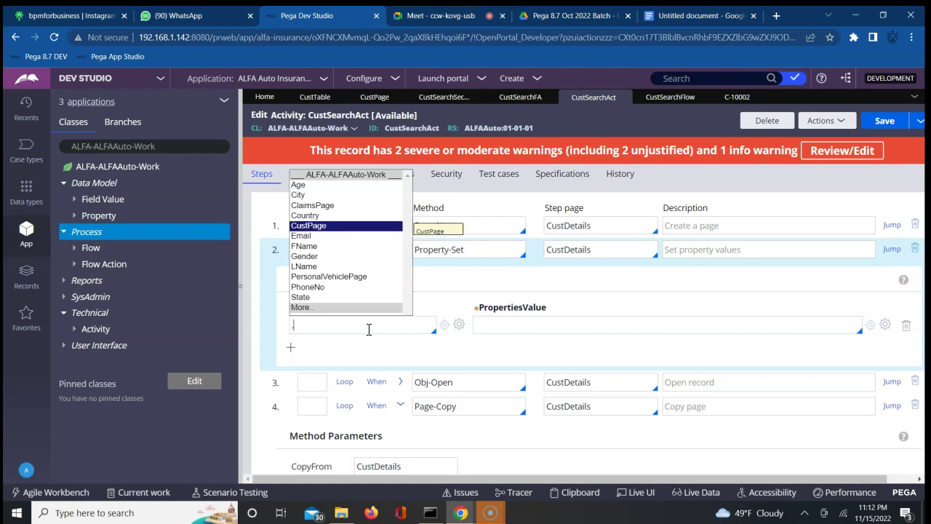
pyautogui.press('Return')
pyautogui.write('.')
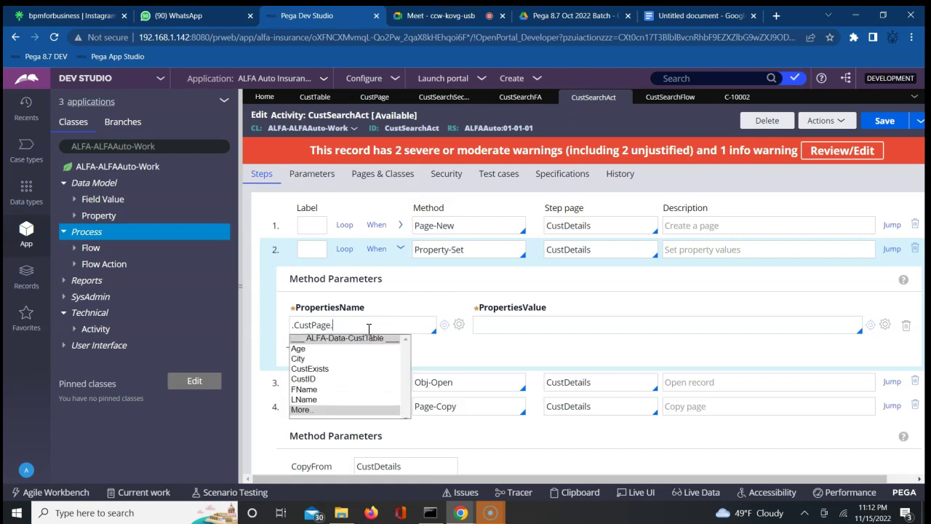
pyautogui.press('Down')
pyautogui.press('Down')
pyautogui.press('Down')
pyautogui.press('Return')
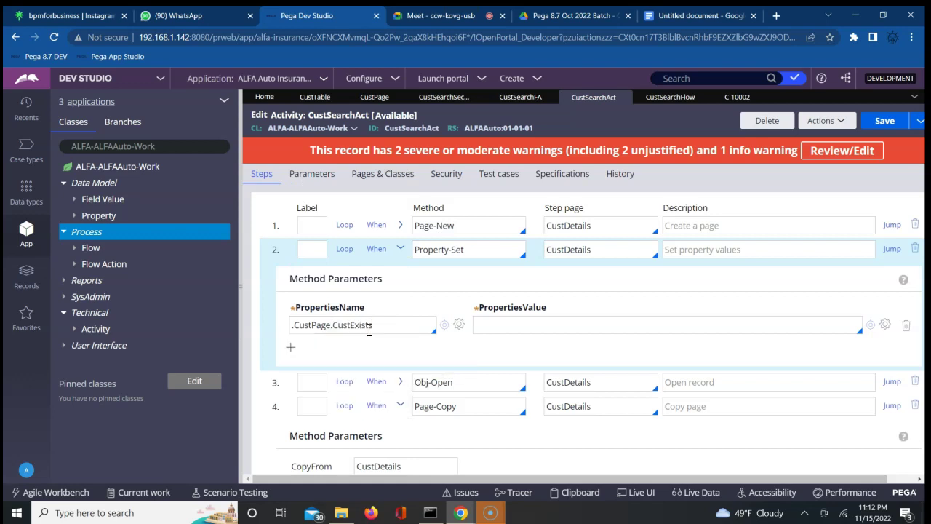
pyautogui.click(504, 323)
pyautogui.write('fales')
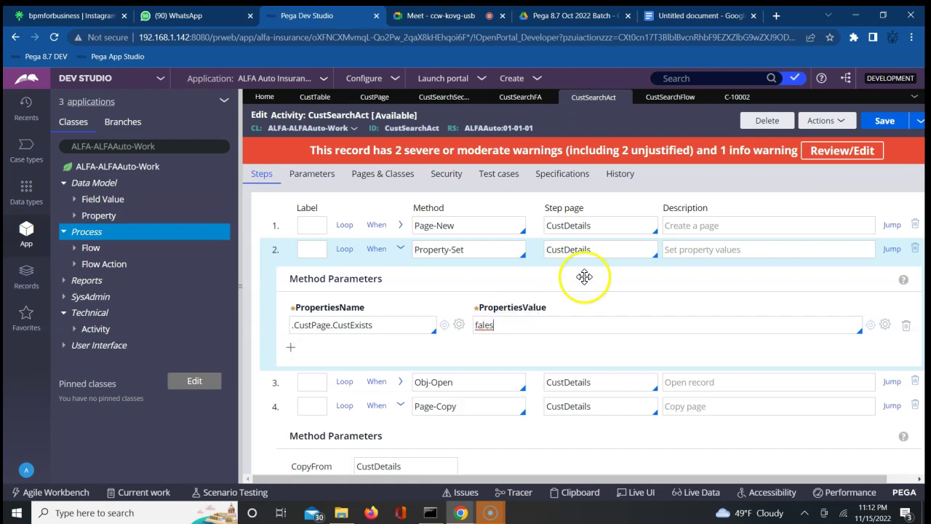
# Clear the step page of the Property-Set step and shorten its property name to .CustExists
pyautogui.doubleClick(562, 250)
pyautogui.press('BackSpace')
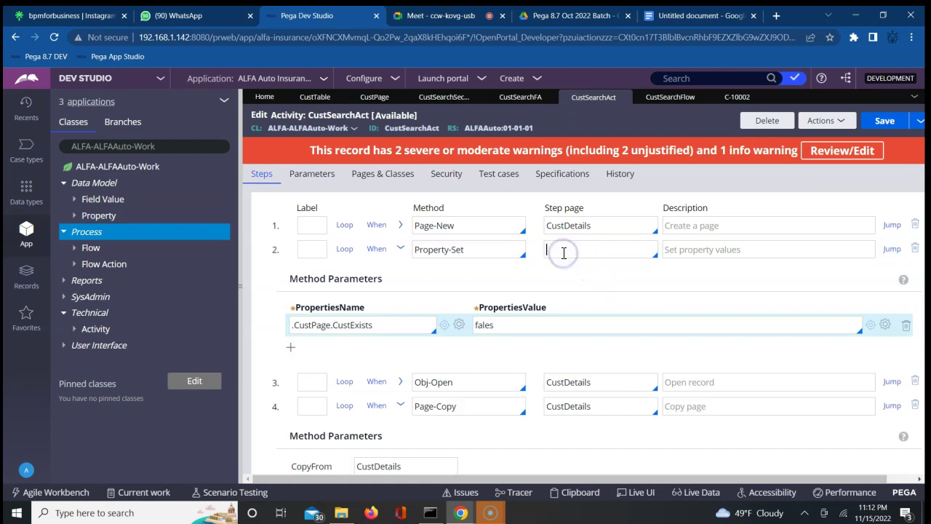
pyautogui.click(331, 327)
pyautogui.press('BackSpace')
pyautogui.press('BackSpace')
pyautogui.press('BackSpace')
pyautogui.press('BackSpace')
pyautogui.press('BackSpace')
pyautogui.press('BackSpace')
pyautogui.press('BackSpace')
pyautogui.press('BackSpace')
pyautogui.press('BackSpace')
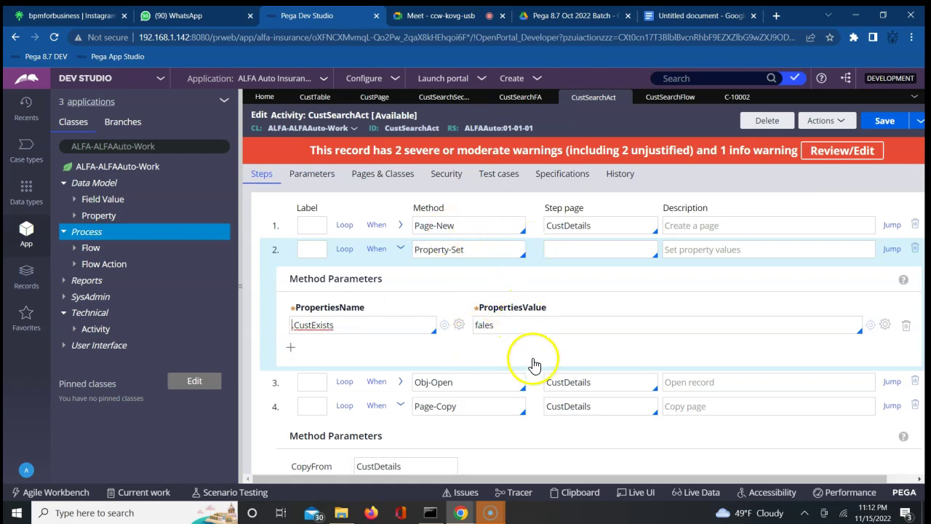
# Correct the spelling of the .CustExists property value to false
pyautogui.click(501, 325)
pyautogui.press('BackSpace')
pyautogui.press('BackSpace')
pyautogui.write('se')
pyautogui.click(638, 291)
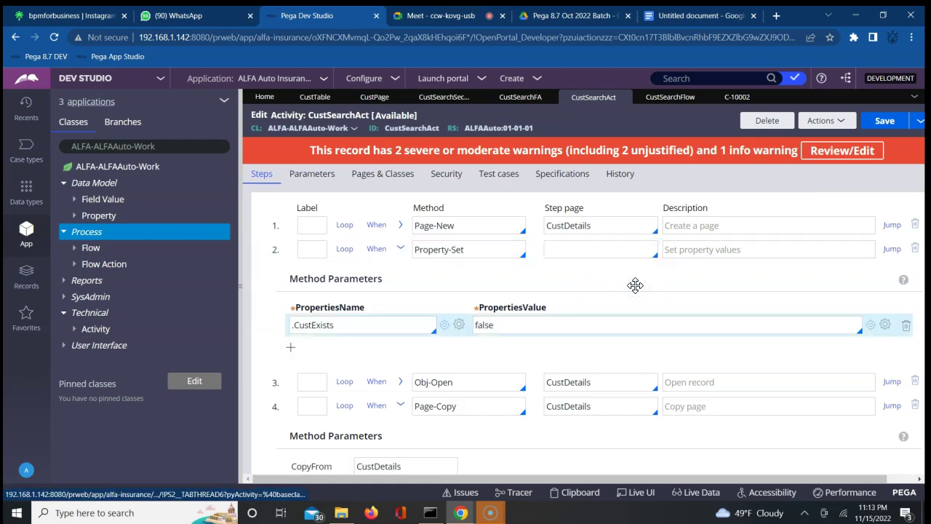
# Enable conditions after the Obj-Open step's action and set the first When condition to StepStatusFail
pyautogui.scroll(-1, 634, 285)
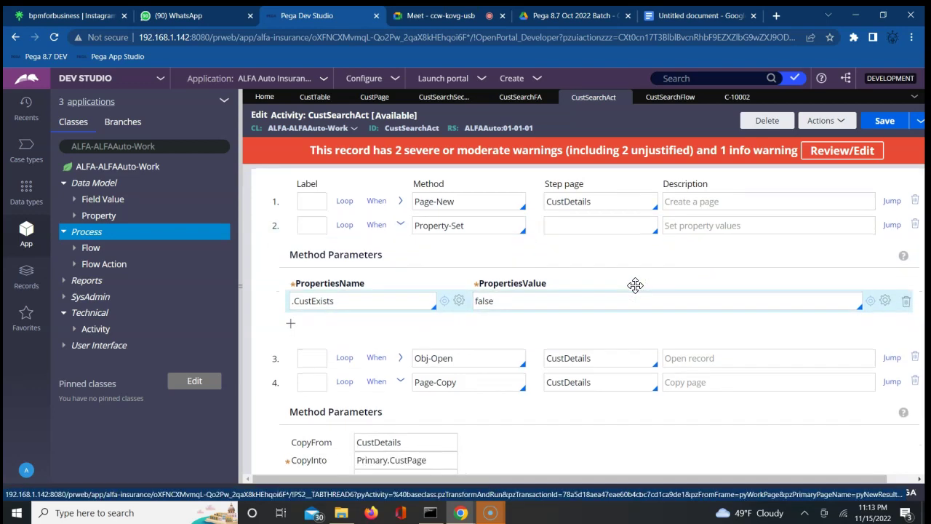
pyautogui.click(769, 357)
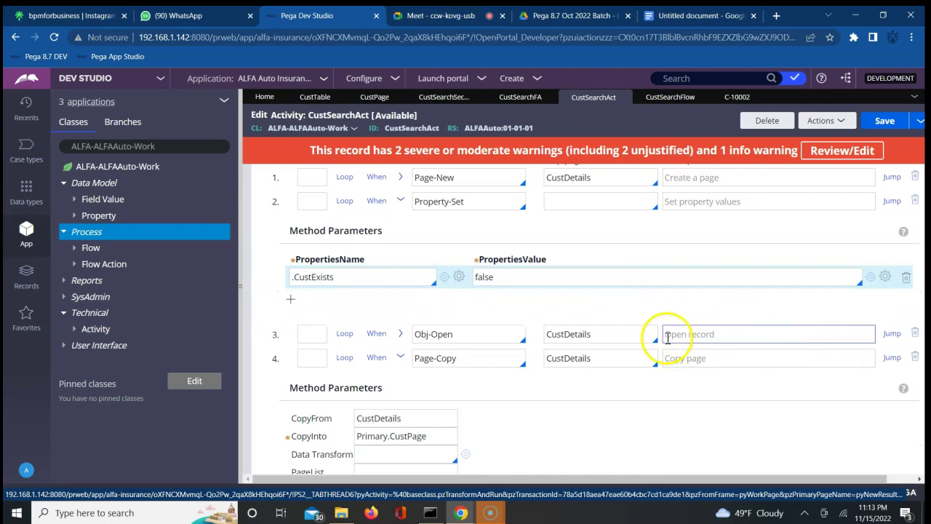
pyautogui.click(887, 335)
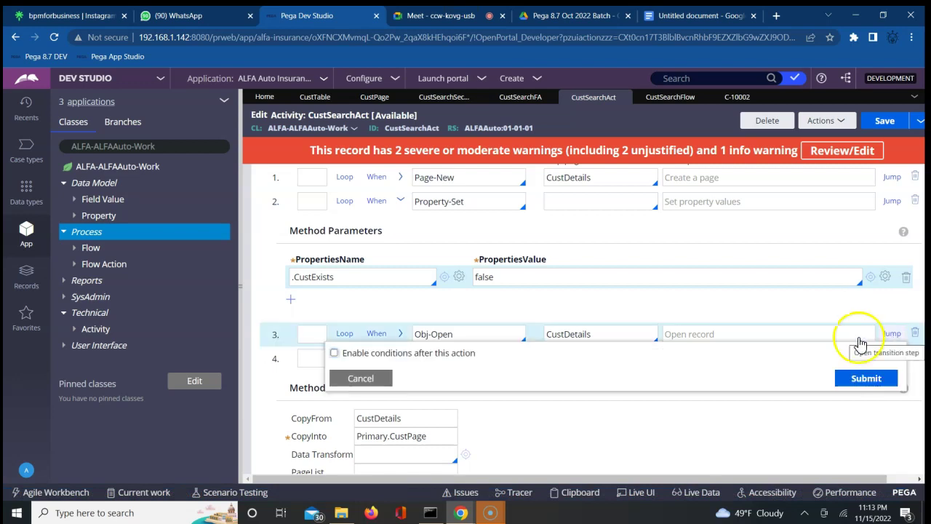
pyautogui.click(334, 352)
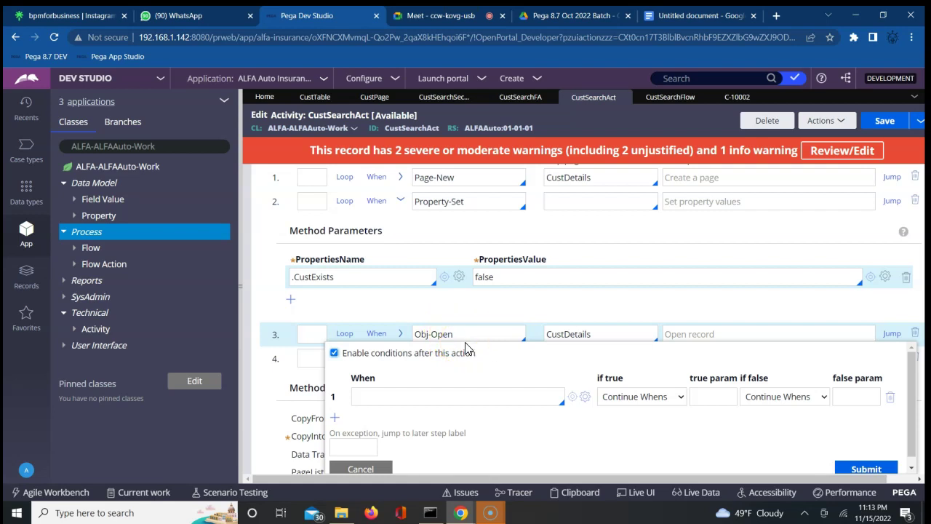
pyautogui.click(444, 392)
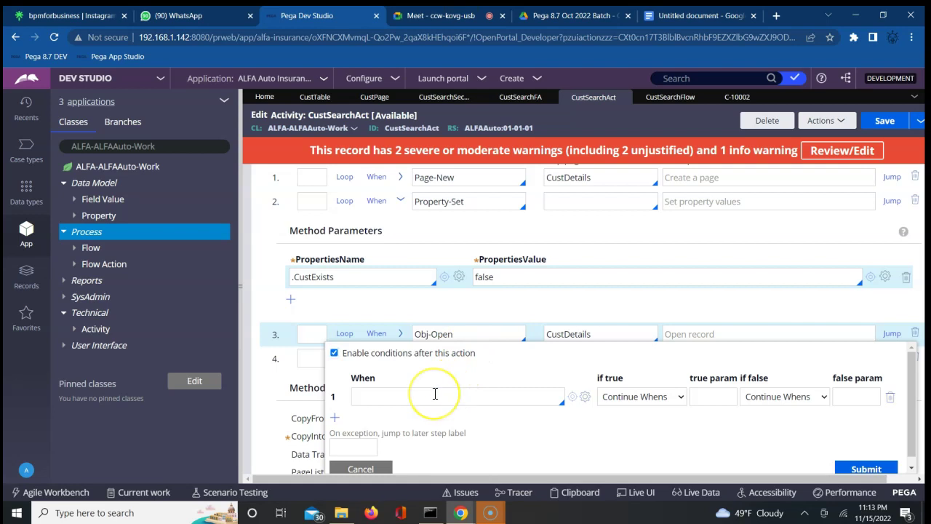
pyautogui.write('Ste')
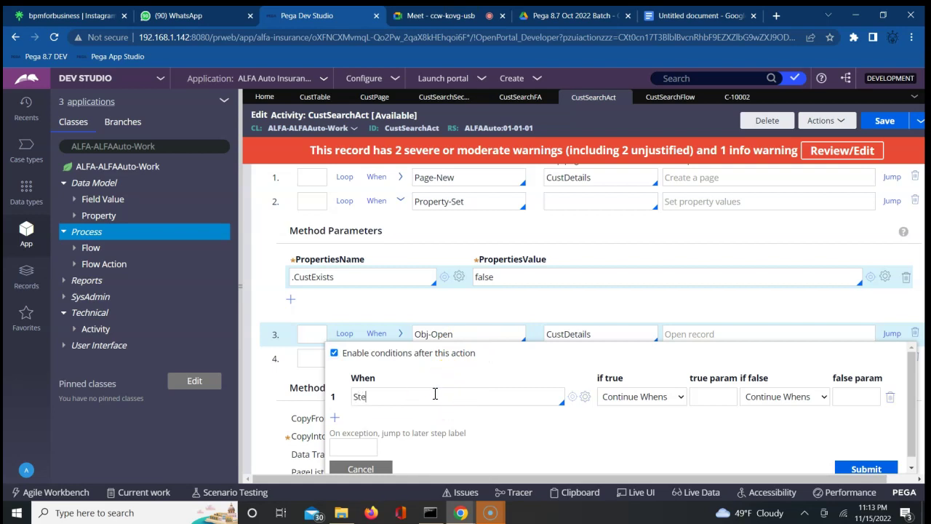
pyautogui.press('Up')
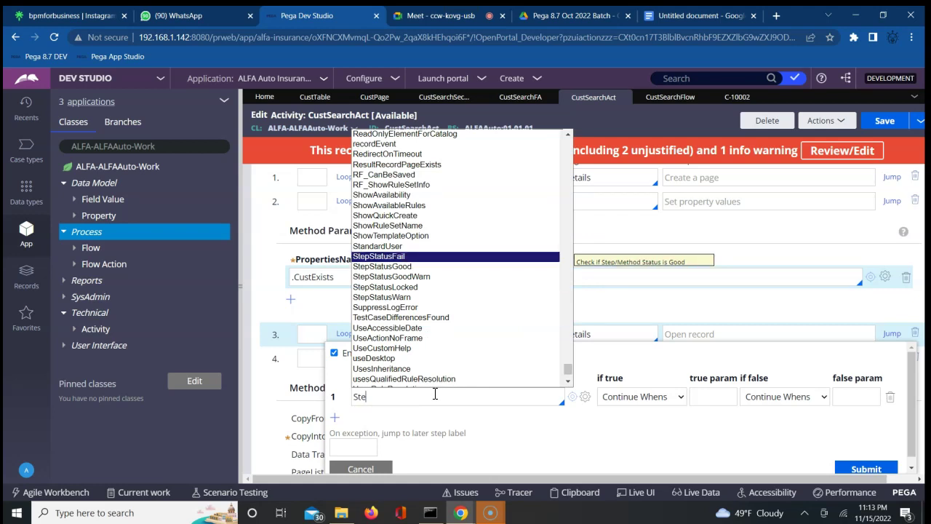
pyautogui.press('Return')
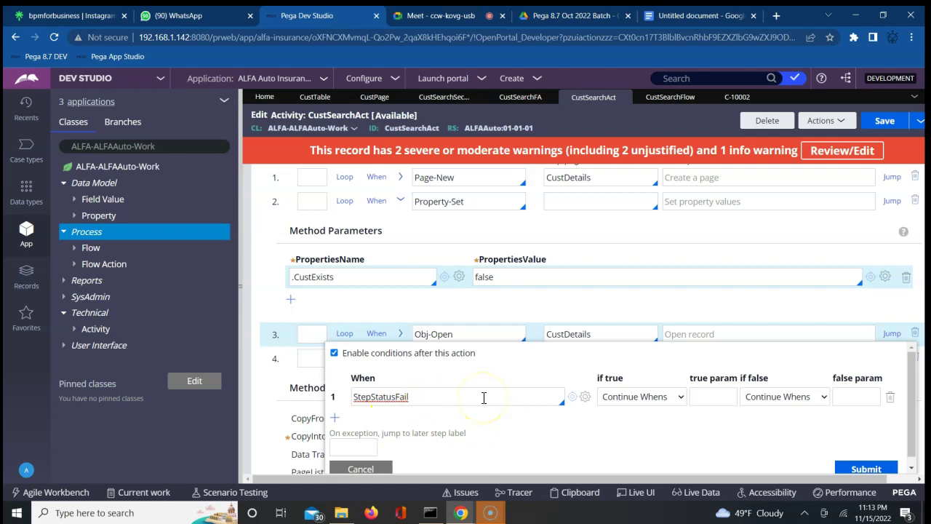
# Make the Obj-Open step's StepStatusFail condition exit the activity when true, and apply the conditions
pyautogui.click(614, 395)
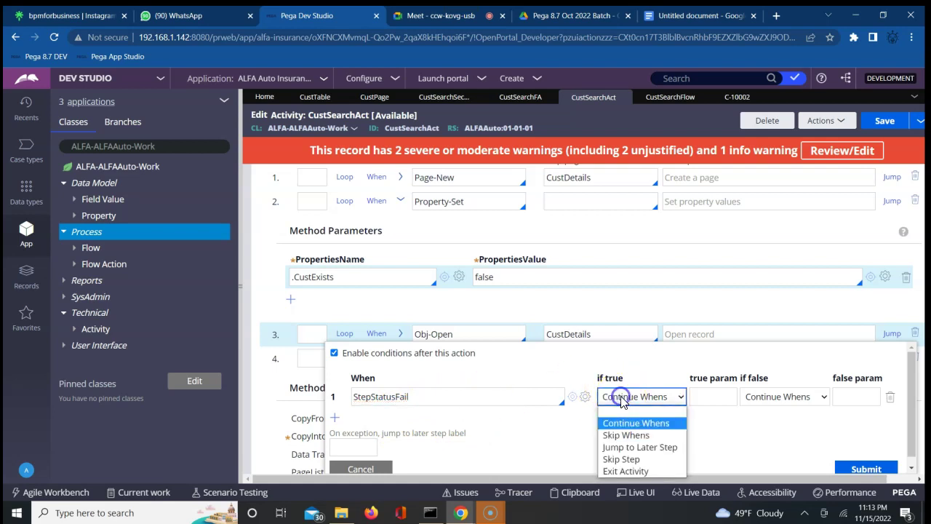
pyautogui.click(611, 470)
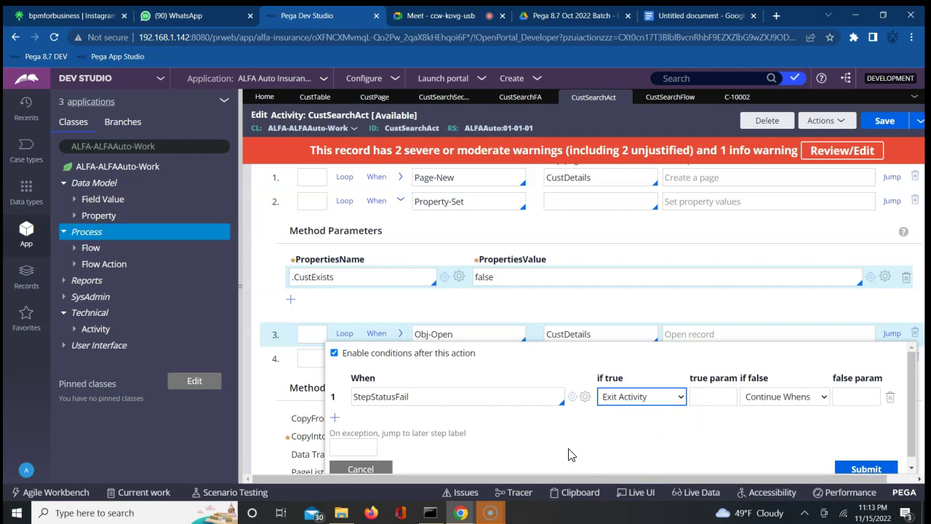
pyautogui.click(592, 416)
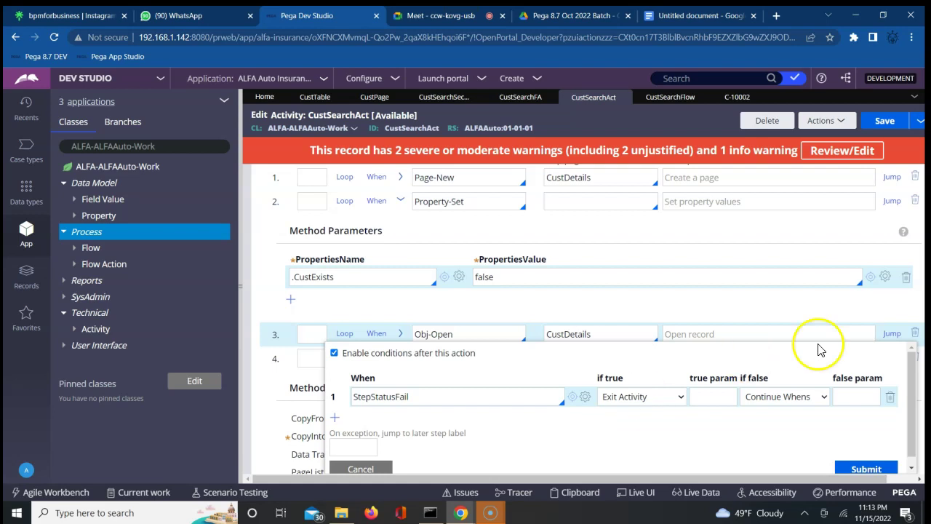
pyautogui.click(869, 467)
pyautogui.click(772, 433)
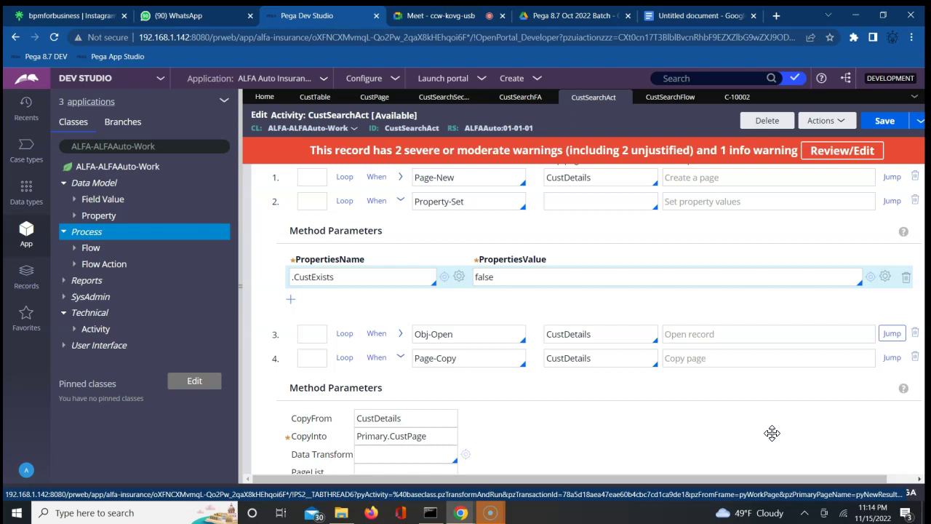
pyautogui.click(310, 335)
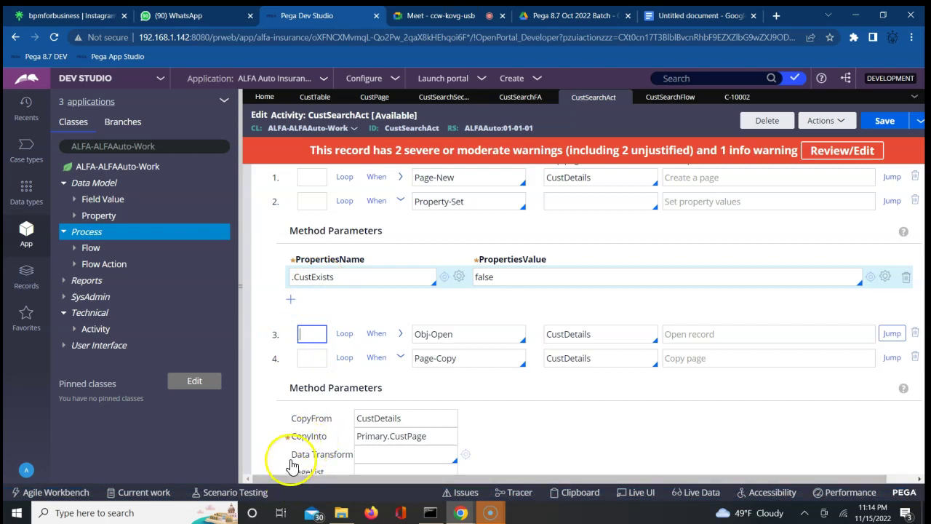
pyautogui.click(894, 450)
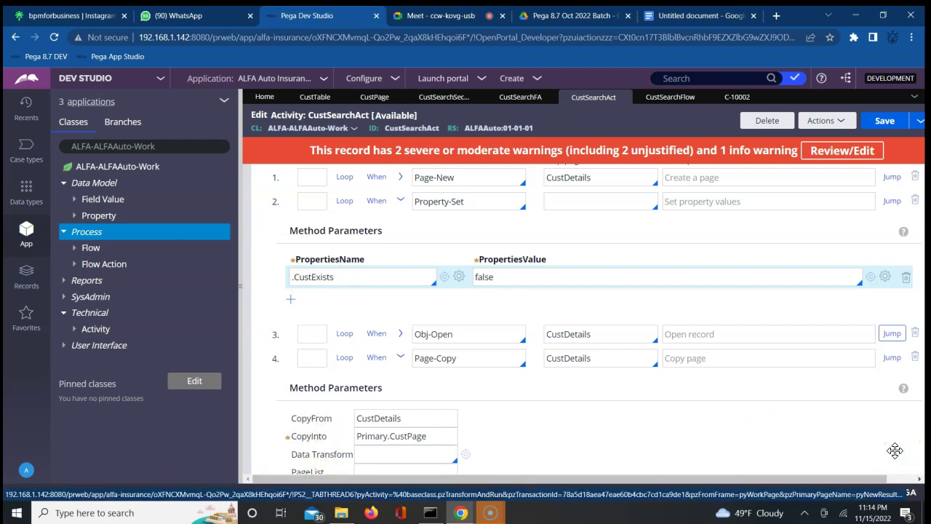
pyautogui.scroll(-2, 894, 450)
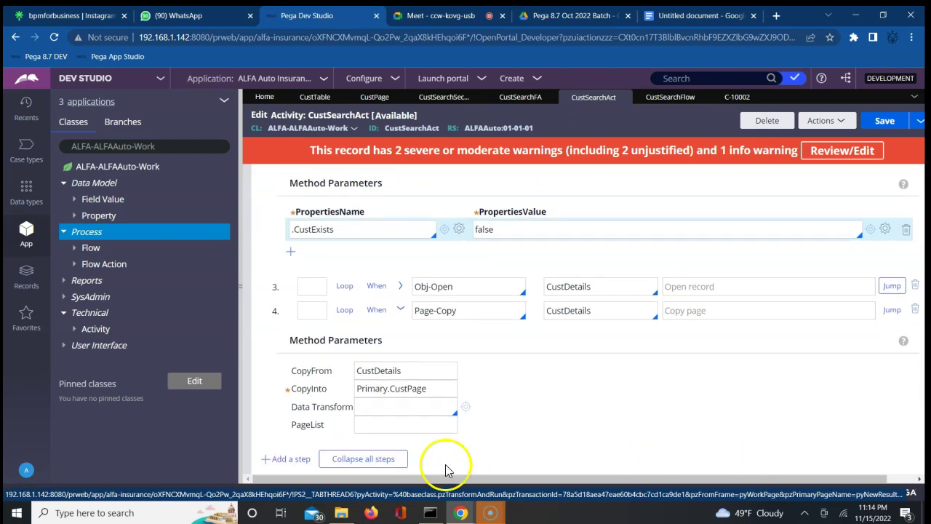
pyautogui.click(290, 458)
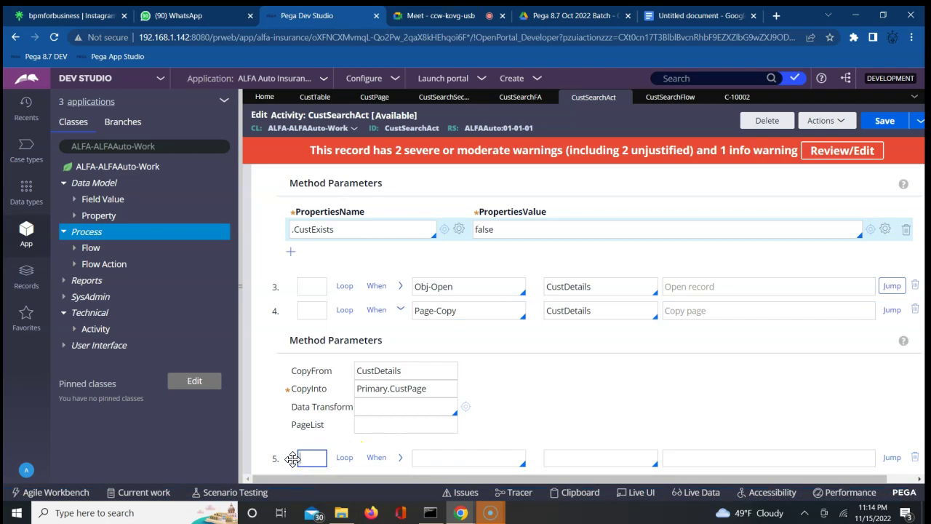
pyautogui.click(869, 446)
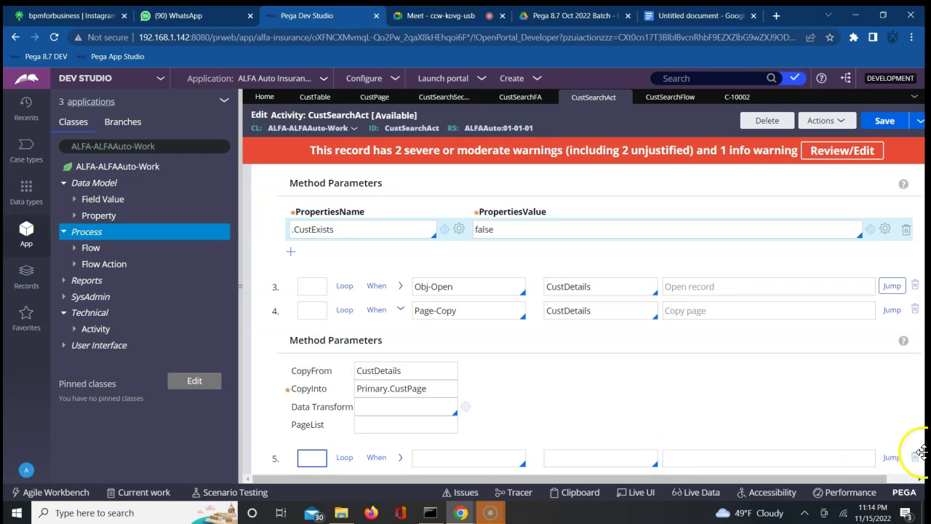
pyautogui.click(915, 457)
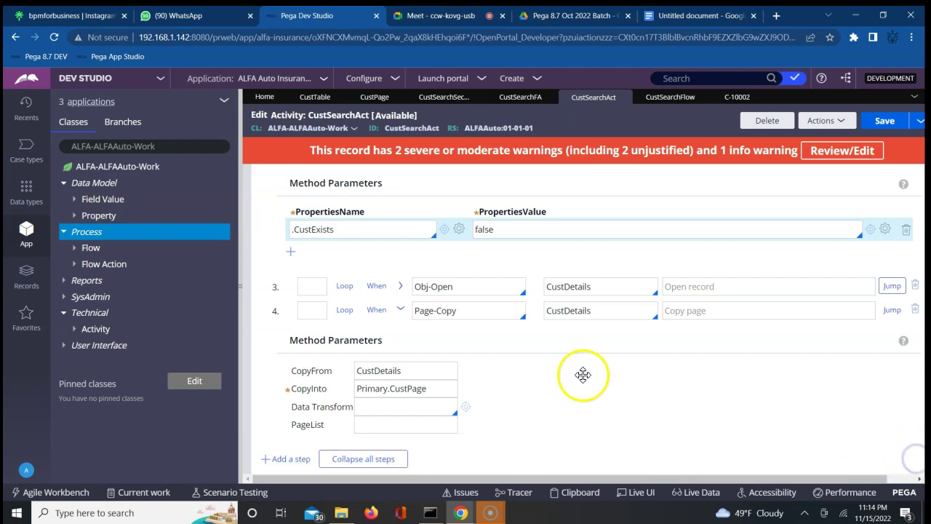
# Insert a new step directly after the Obj-Open step and set its method to Property-Set
pyautogui.click(309, 286)
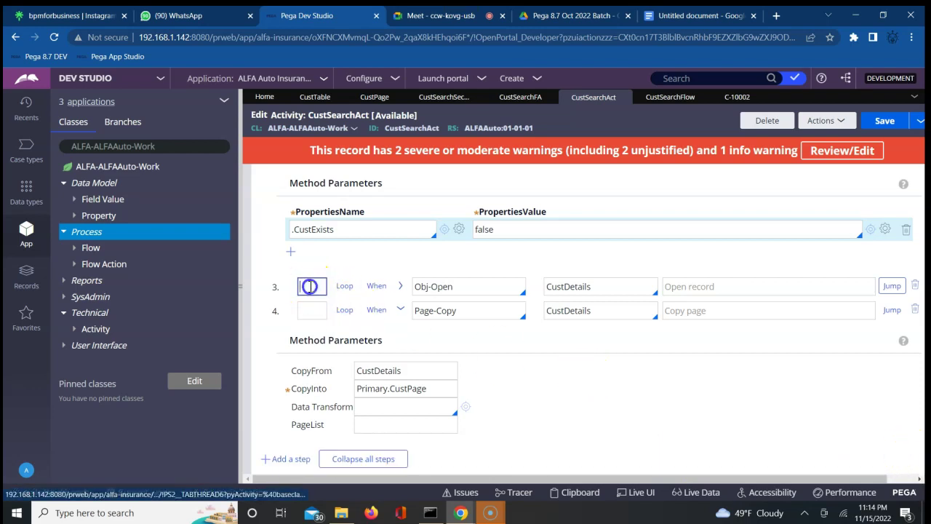
pyautogui.click(279, 460)
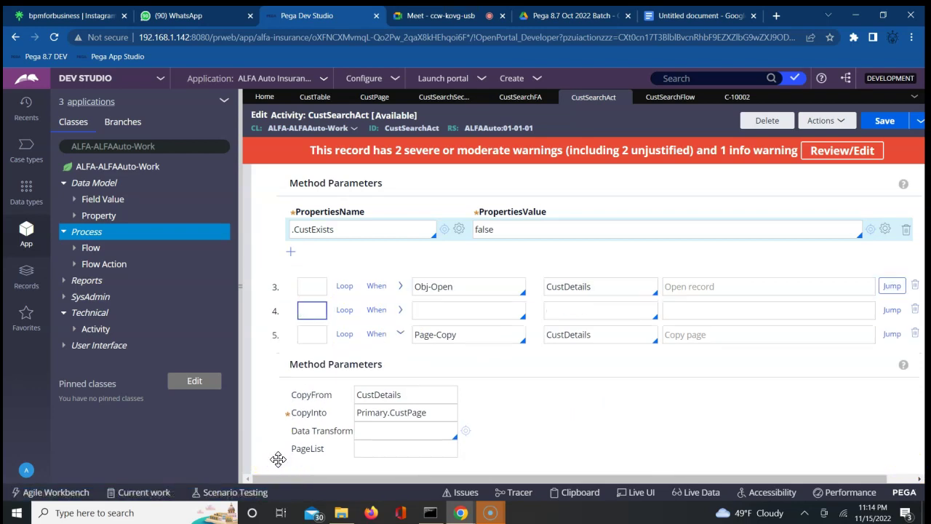
pyautogui.click(444, 310)
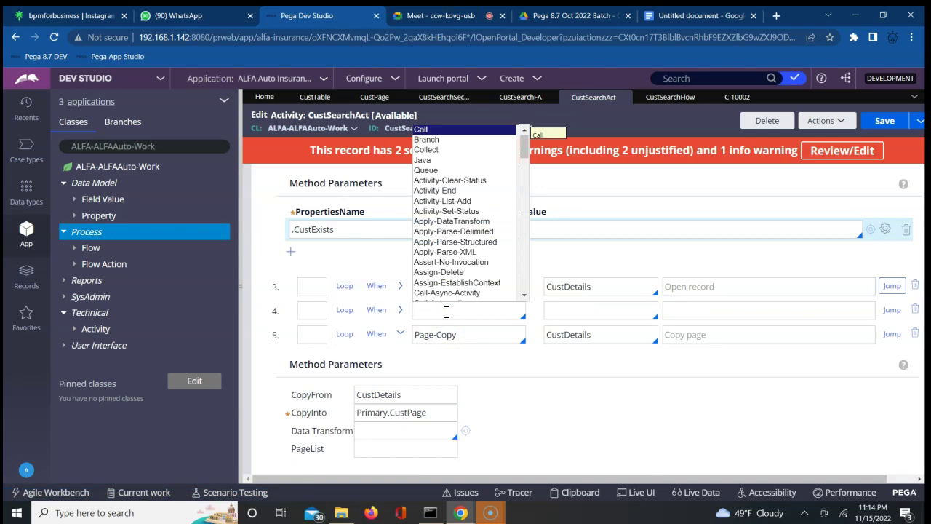
pyautogui.write('Prop')
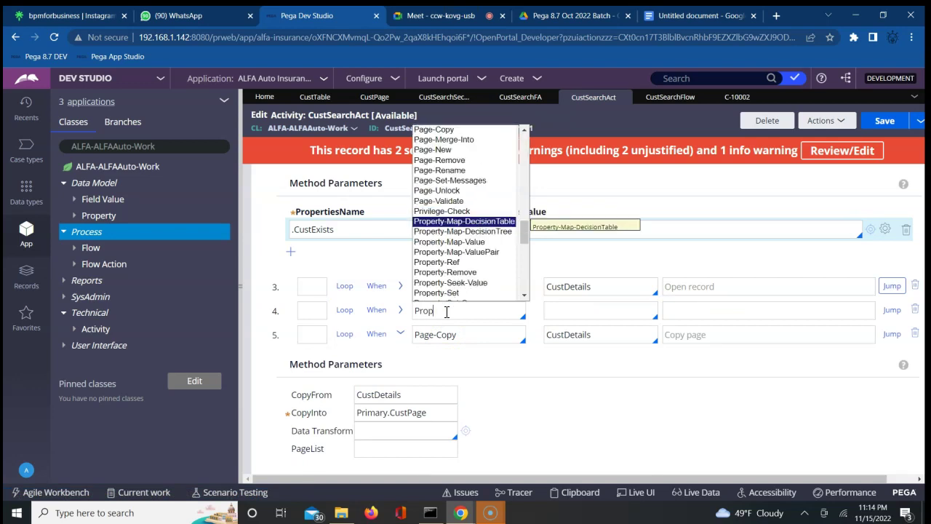
pyautogui.write('erty-Set')
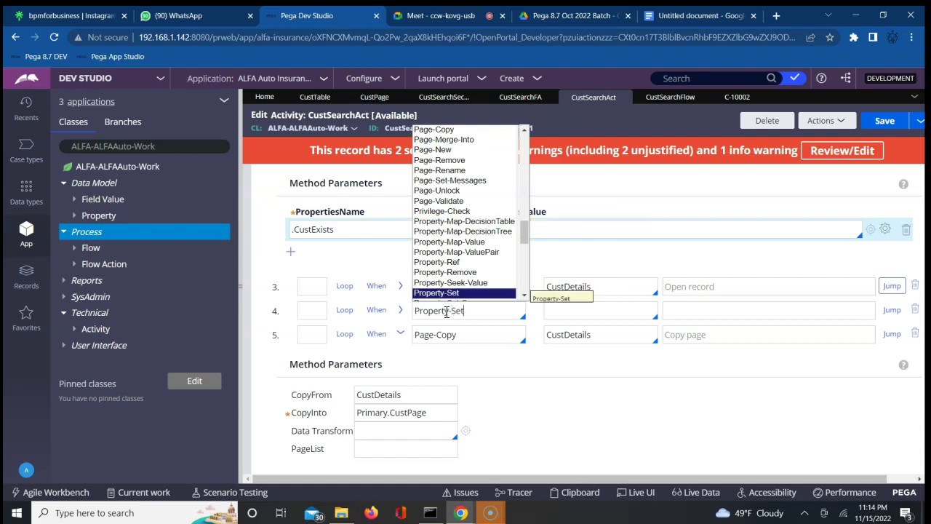
# Expand the new Property-Set step's method parameters and enter .CustPage.CustExists as its property name
pyautogui.click(401, 311)
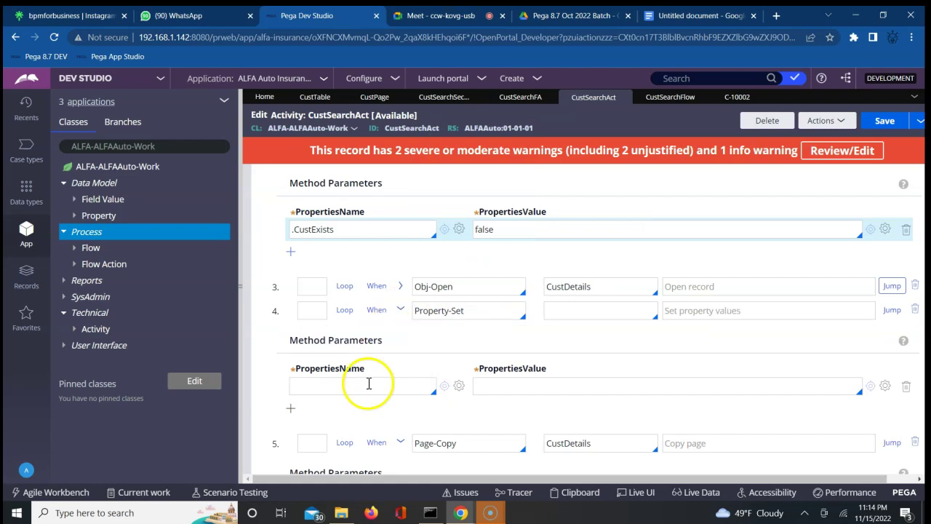
pyautogui.click(368, 385)
pyautogui.write('.')
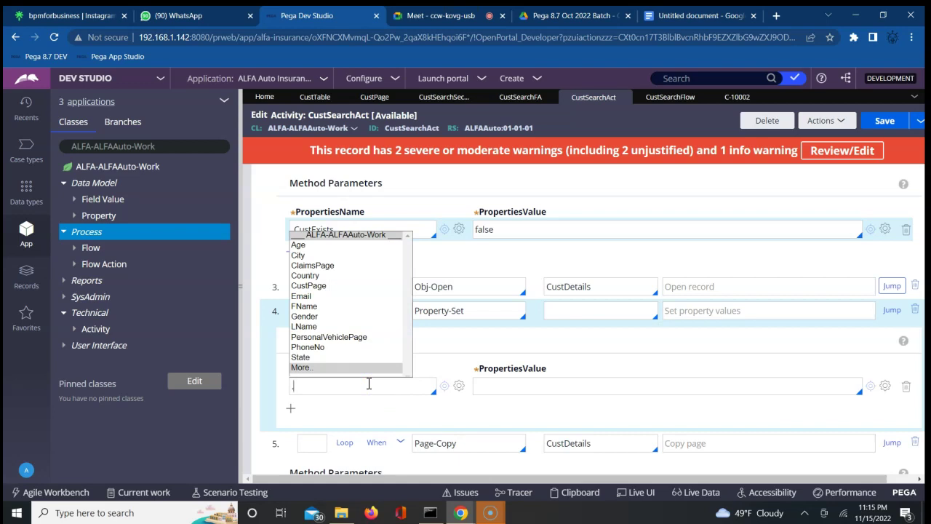
pyautogui.write('Cus')
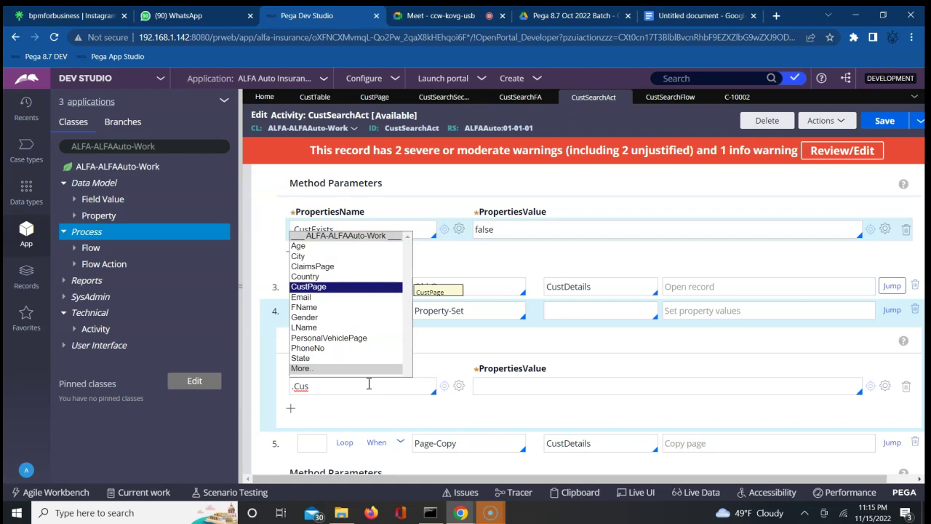
pyautogui.press('Return')
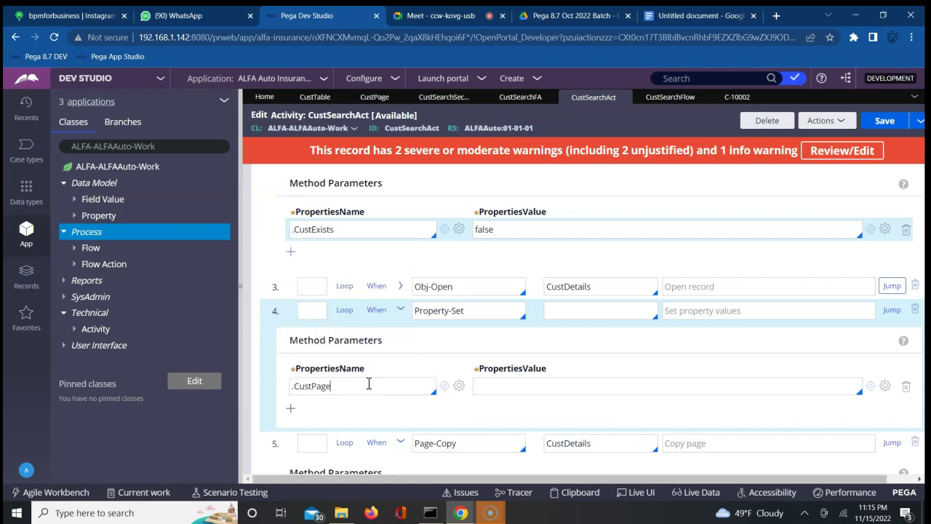
pyautogui.write('.')
pyautogui.press('Down')
pyautogui.press('Down')
pyautogui.press('Down')
pyautogui.press('Return')
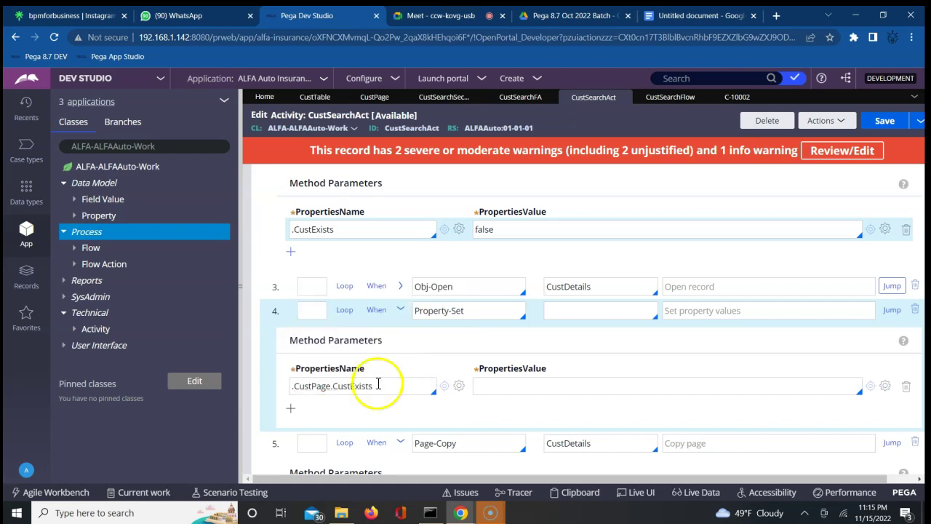
# Set the value of .CustPage.CustExists to true in the Property-Set step after Obj-Open
pyautogui.click(500, 386)
pyautogui.write('"')
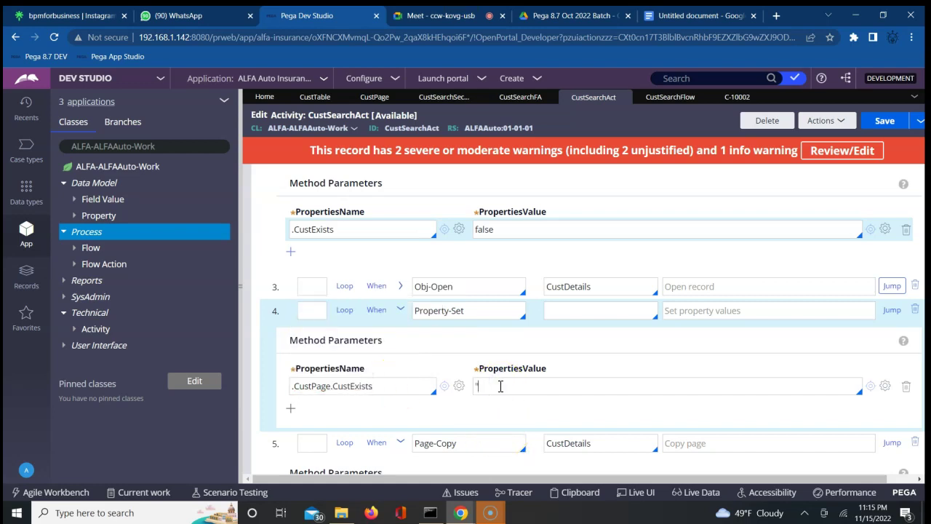
pyautogui.write('t')
pyautogui.write('true')
pyautogui.press('BackSpace')
pyautogui.press('BackSpace')
pyautogui.press('BackSpace')
pyautogui.press('BackSpace')
pyautogui.press('BackSpace')
pyautogui.write('true')
pyautogui.click(374, 313)
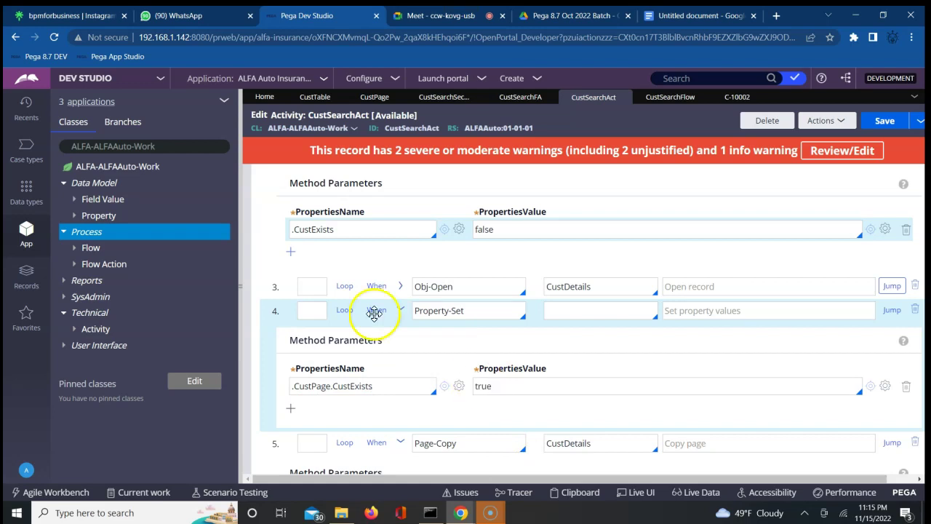
# Change the property name in the Property-Set step before Obj-Open to .CustPage.CustExists
pyautogui.click(292, 233)
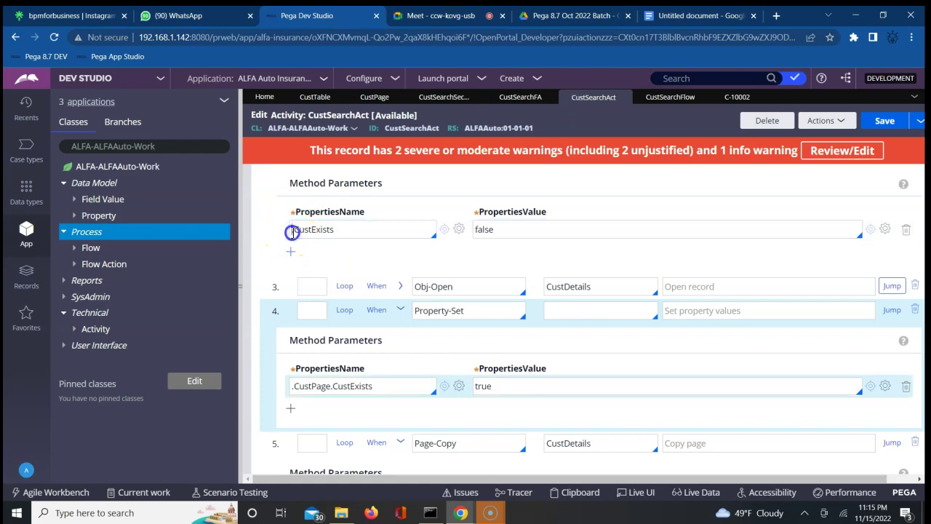
pyautogui.press('Down')
pyautogui.press('Down')
pyautogui.press('Return')
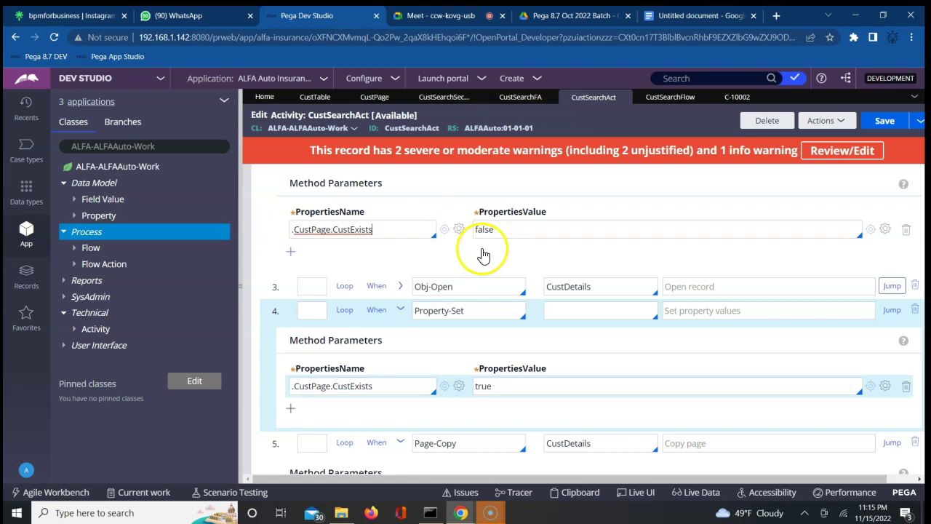
# Save the CustSearchAct activity and collapse the method parameters of its expanded steps
pyautogui.click(882, 122)
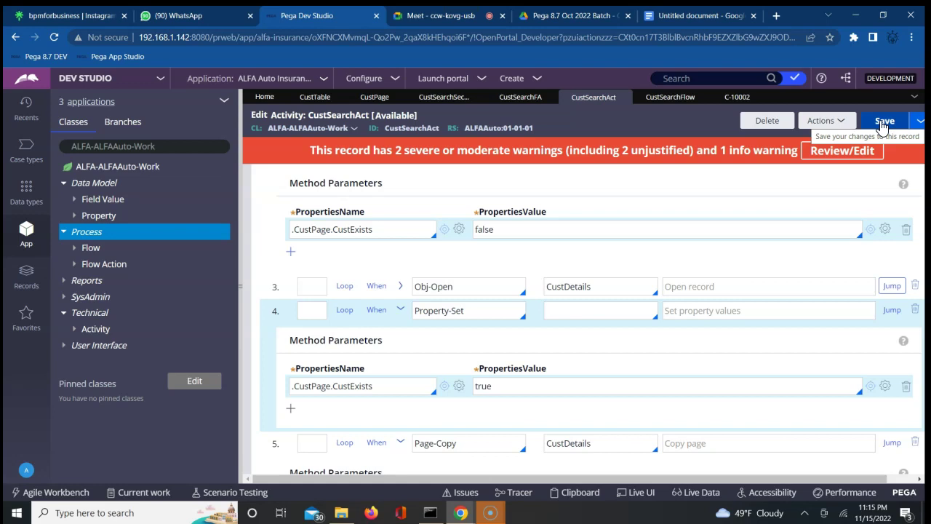
pyautogui.click(882, 122)
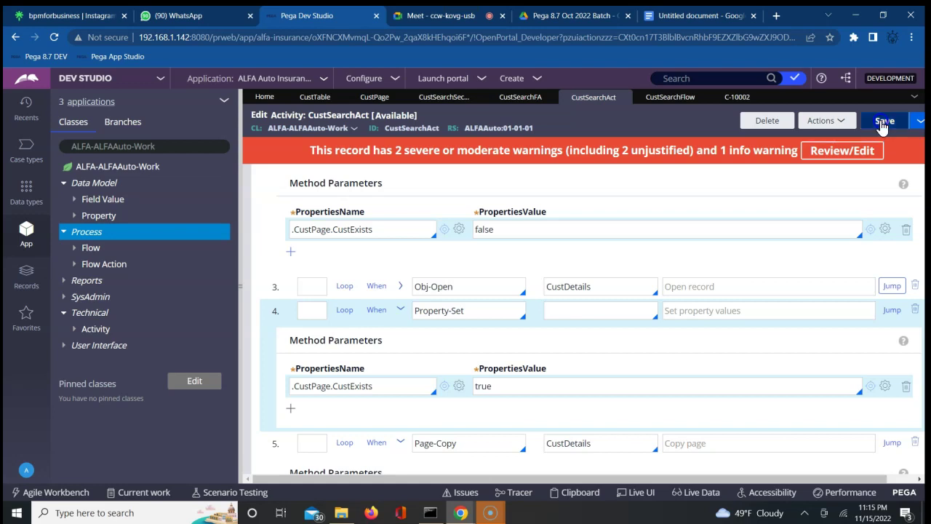
pyautogui.click(401, 311)
pyautogui.click(401, 332)
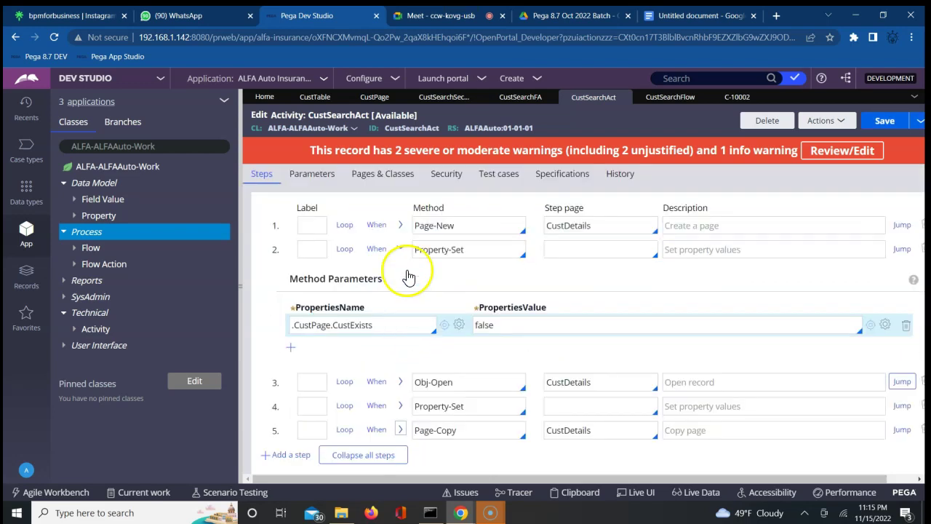
pyautogui.click(400, 248)
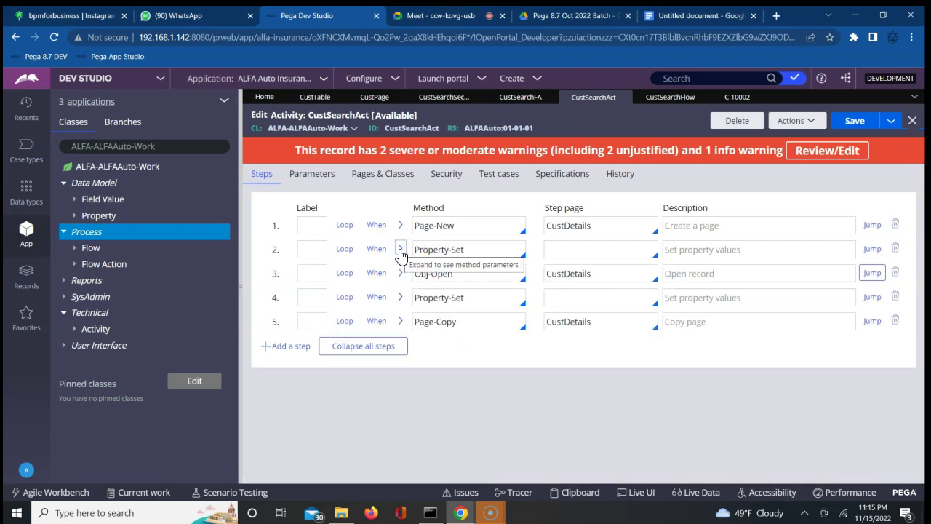
pyautogui.click(855, 122)
# Open the CustSearchFlow rule and admit the participant waiting in the Google Meet call before returning to Dev Studio
pyautogui.click(659, 101)
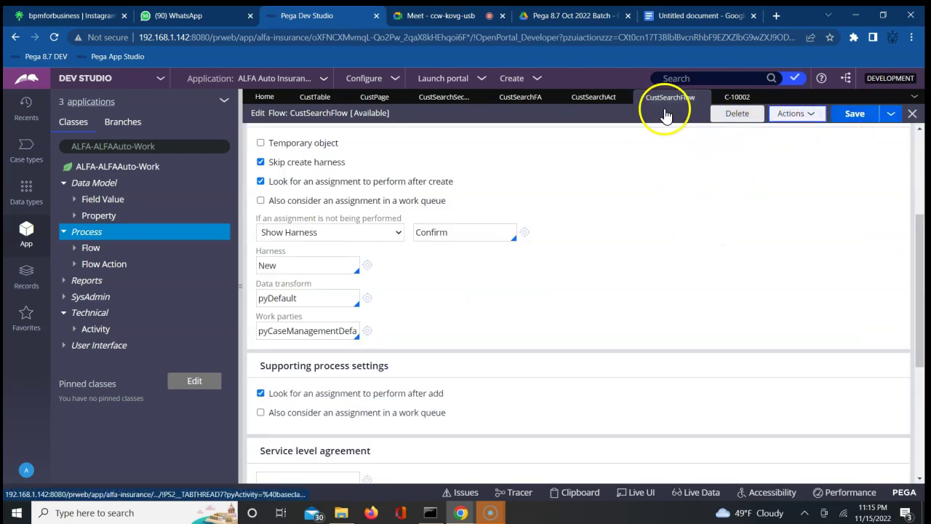
pyautogui.click(437, 17)
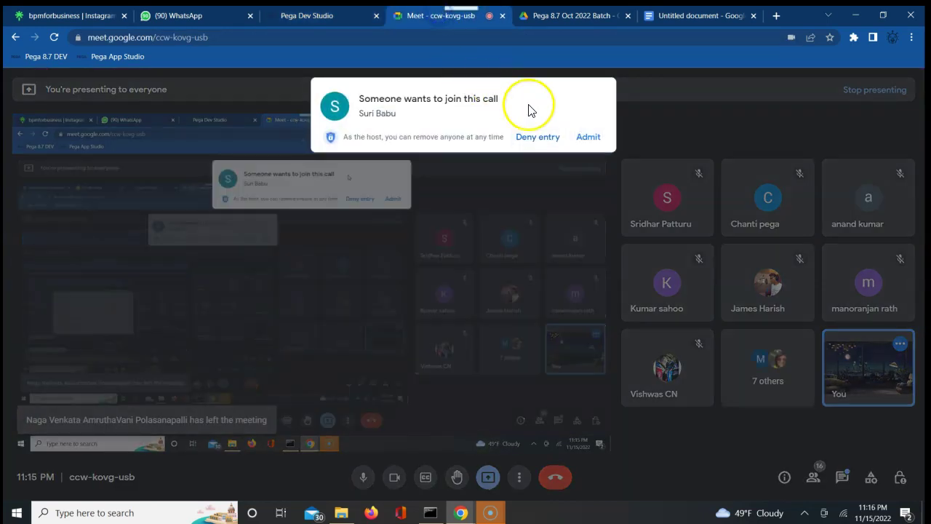
pyautogui.click(586, 136)
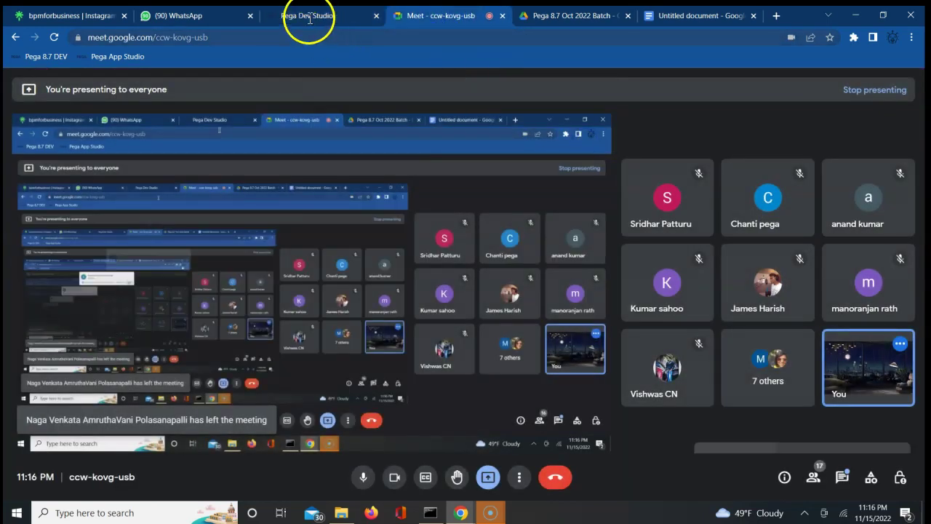
pyautogui.click(306, 16)
# Run CustSearchFlow to create a new case that shows the CustSearchFA form
pyautogui.click(725, 131)
pyautogui.click(626, 198)
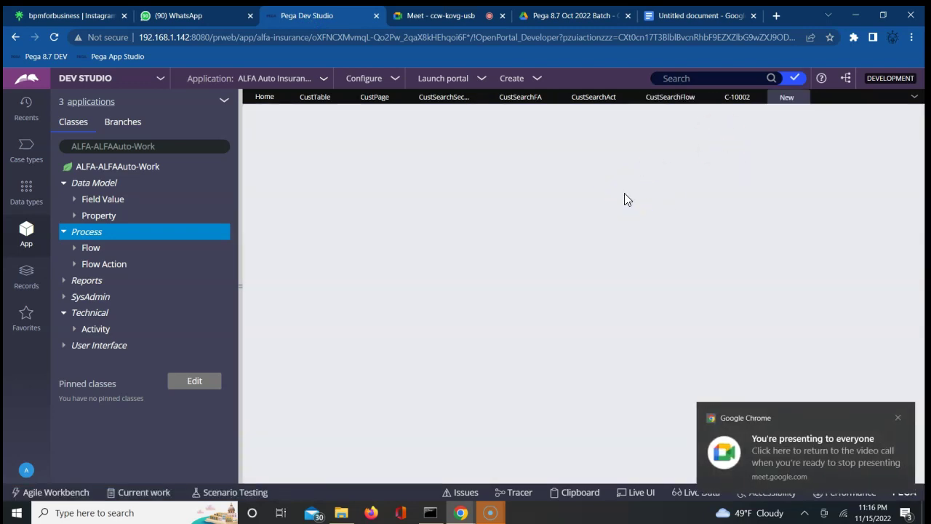
pyautogui.click(488, 201)
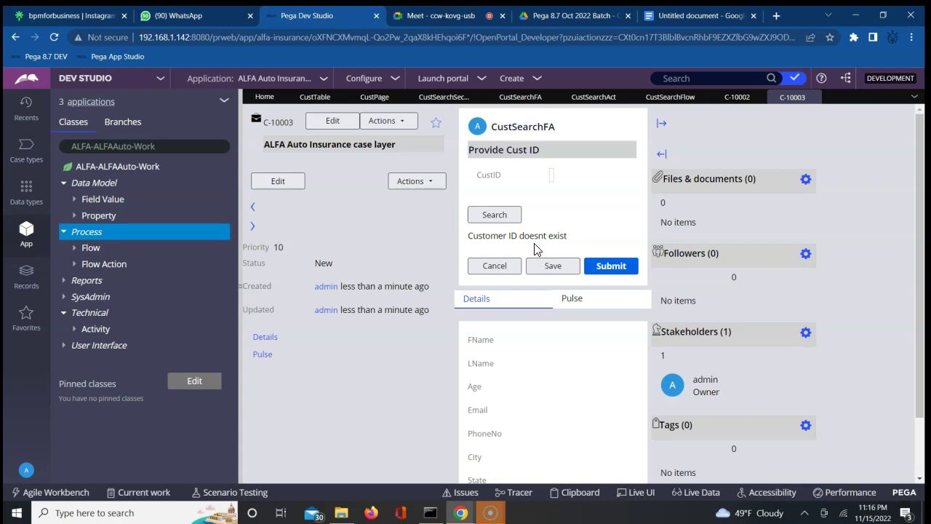
# In CustSearchSection, turn off running the visibility condition on client for the "Customer ID doesnt exist" label and save the section
pyautogui.click(441, 100)
pyautogui.click(540, 315)
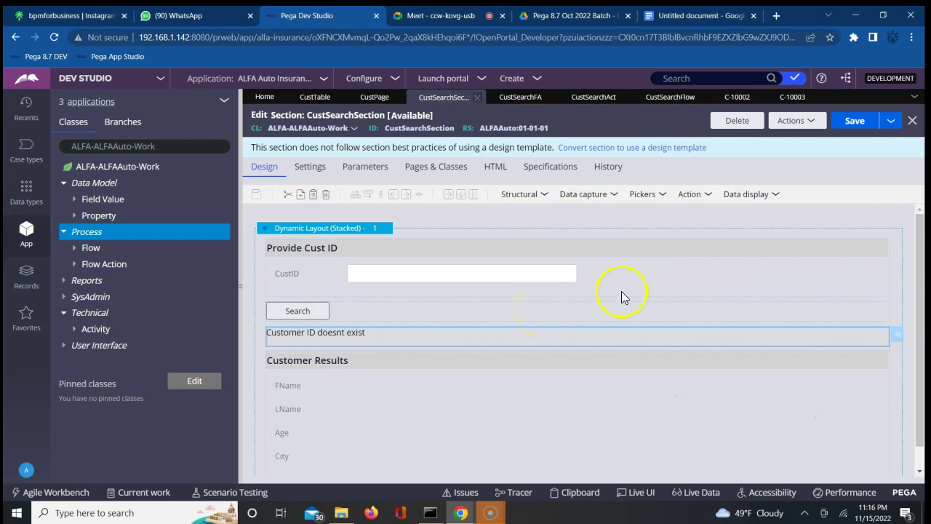
pyautogui.click(898, 337)
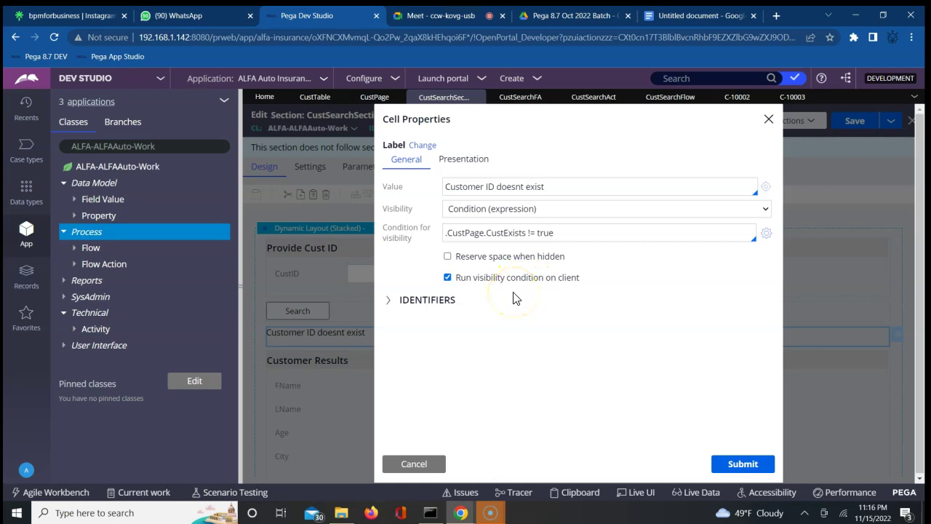
pyautogui.click(447, 277)
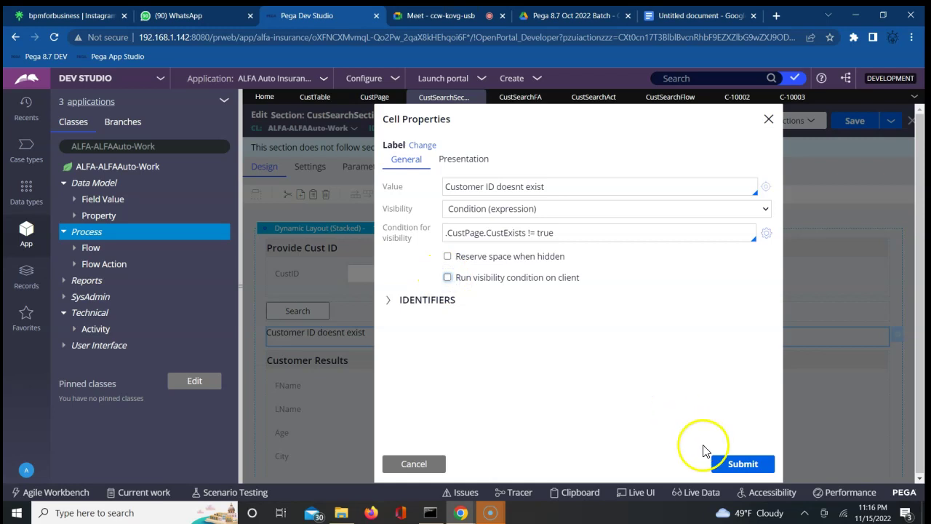
pyautogui.click(737, 469)
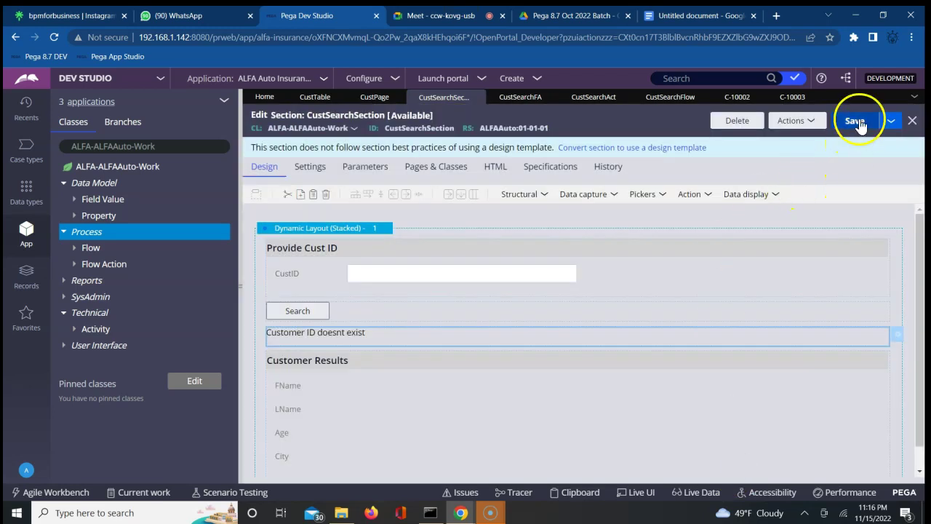
pyautogui.click(854, 135)
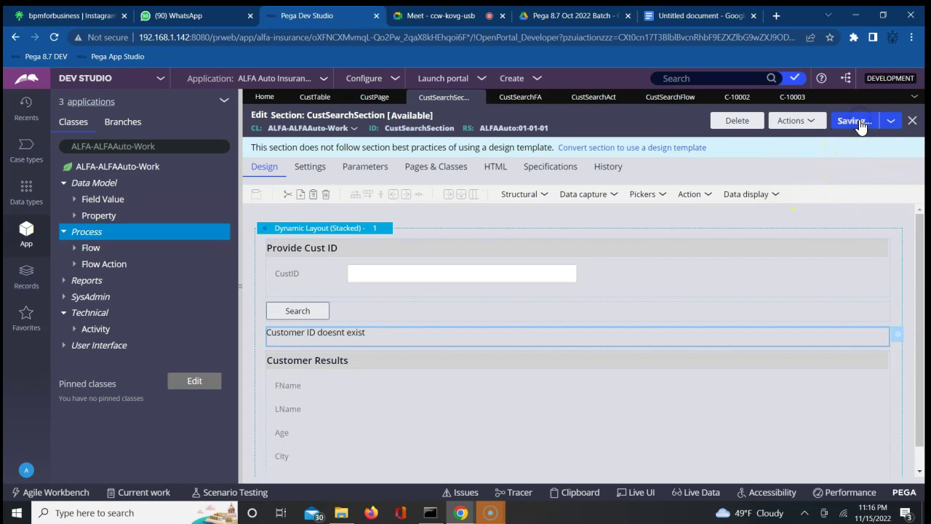
# Run CustSearchFlow again to create another case and test the label's visibility on its form
pyautogui.click(672, 97)
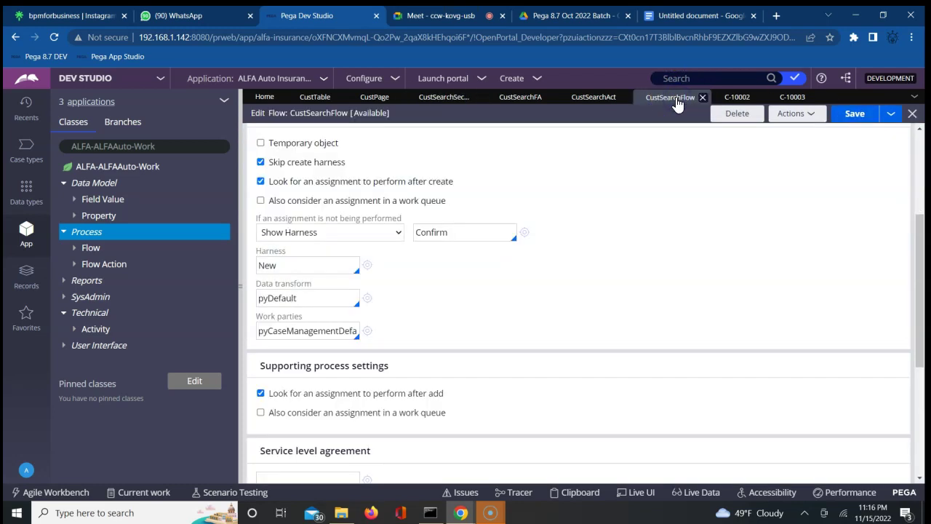
pyautogui.click(787, 118)
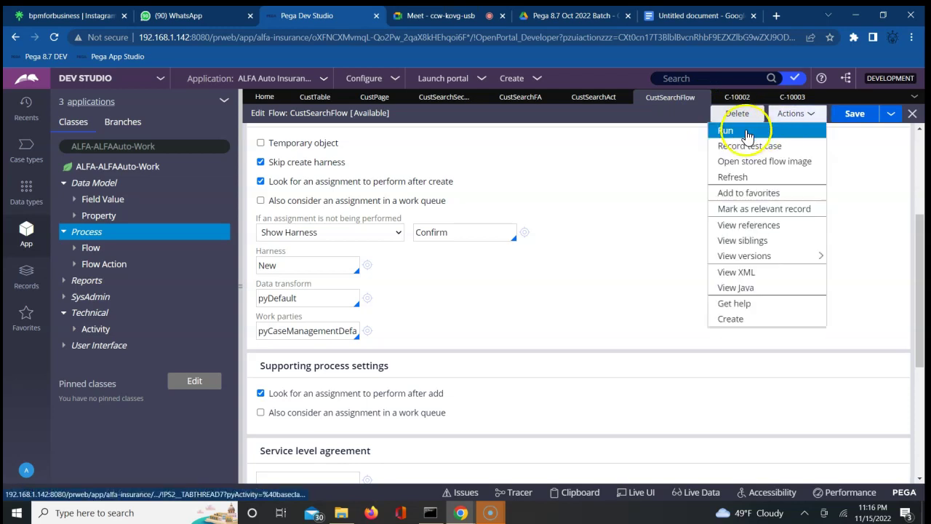
pyautogui.click(745, 130)
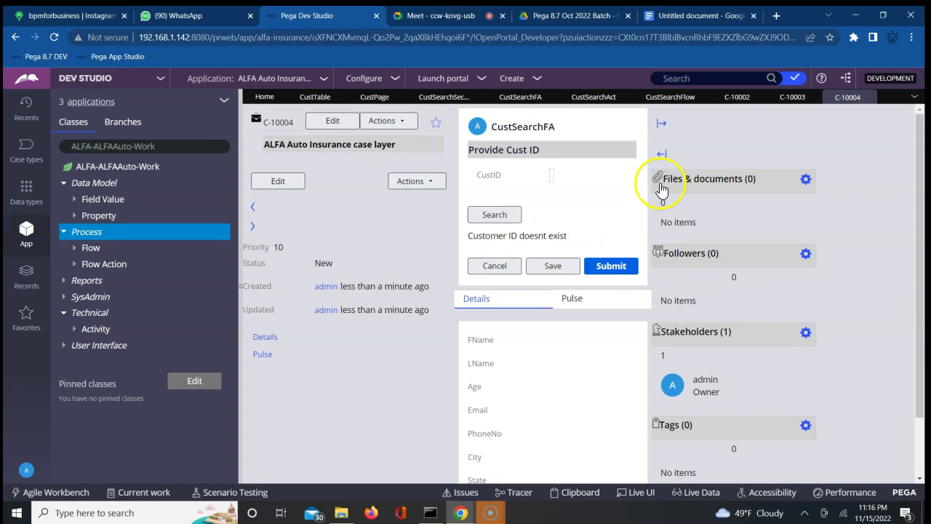
# Set the "Customer ID doesnt exist" label's visibility condition to .CustPage.CustExists = false and save CustSearchSection
pyautogui.click(441, 97)
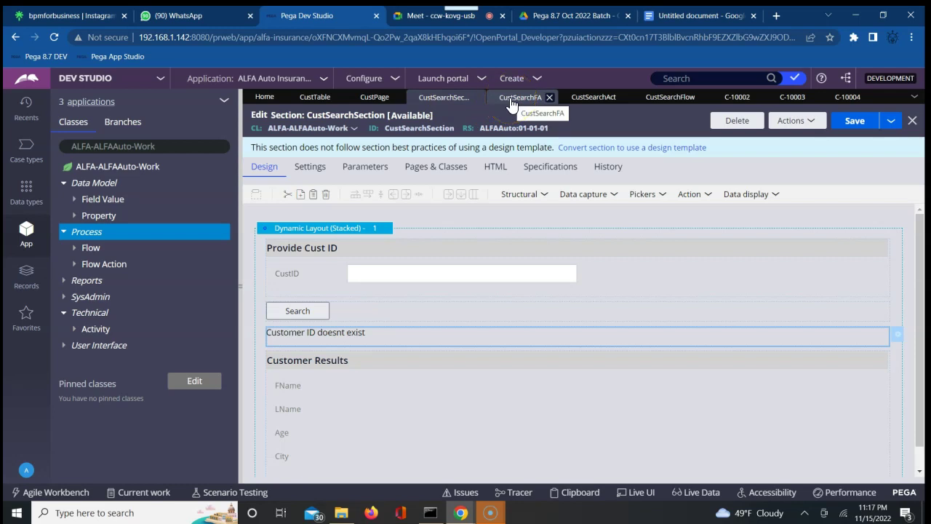
pyautogui.click(663, 291)
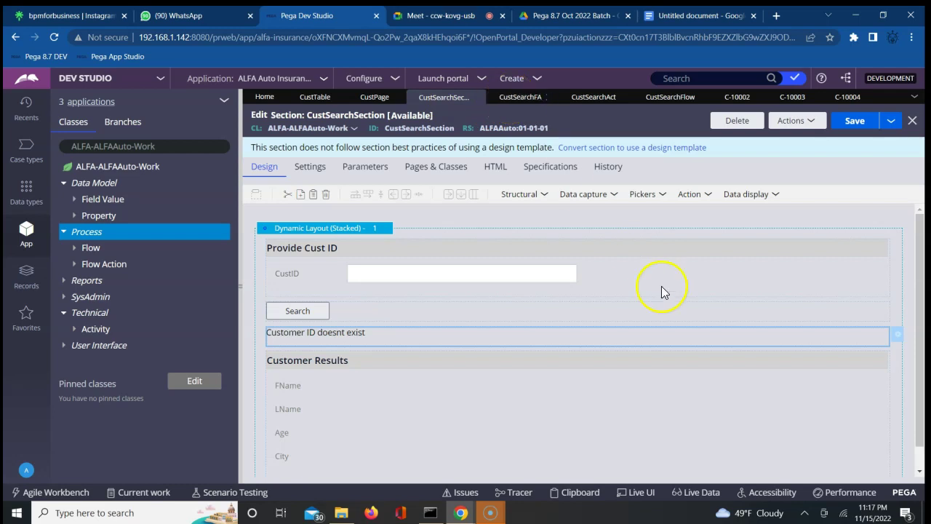
pyautogui.click(900, 336)
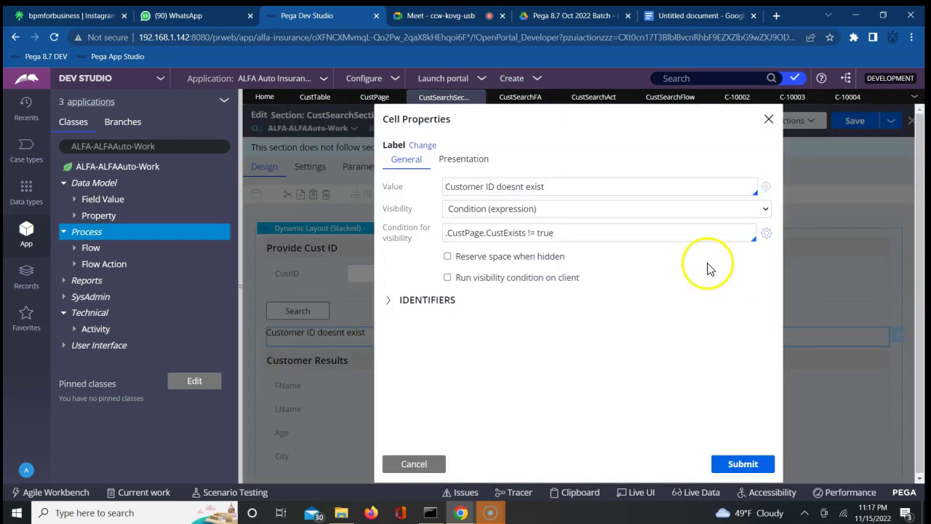
pyautogui.click(530, 235)
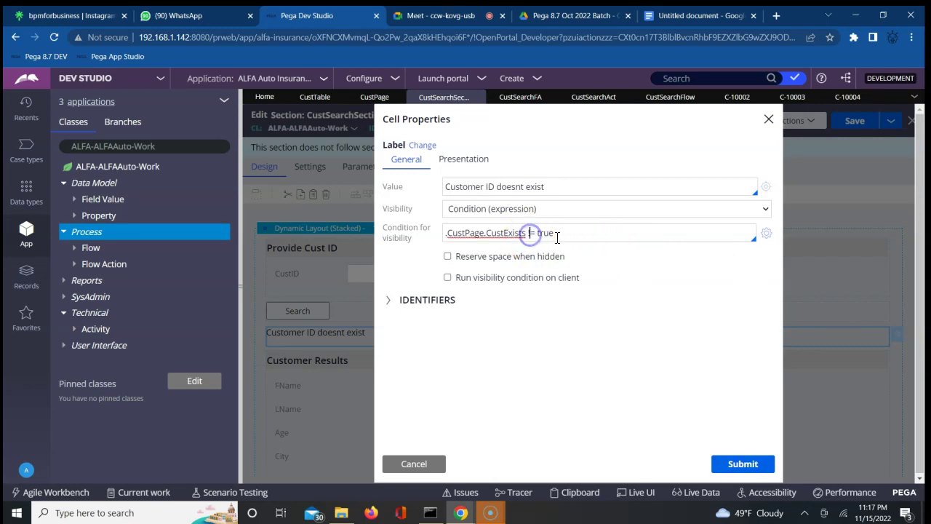
pyautogui.doubleClick(544, 234)
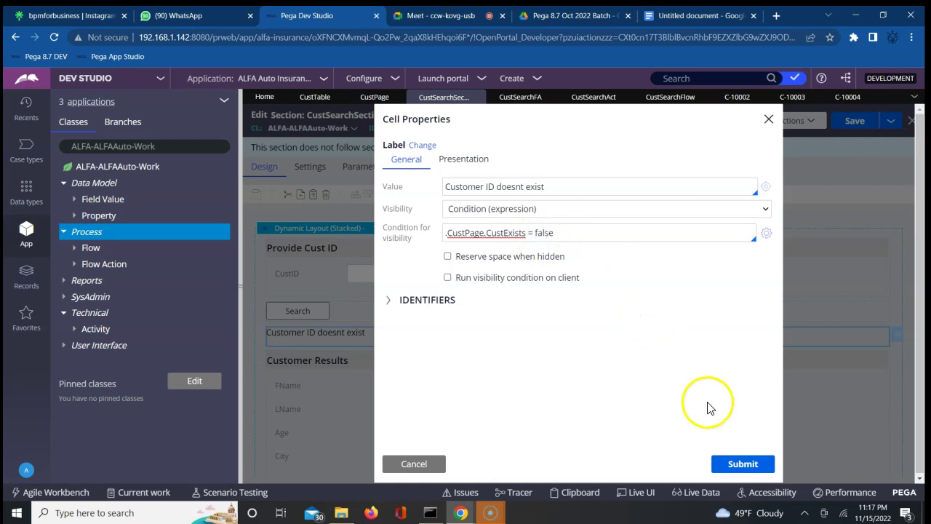
pyautogui.click(735, 465)
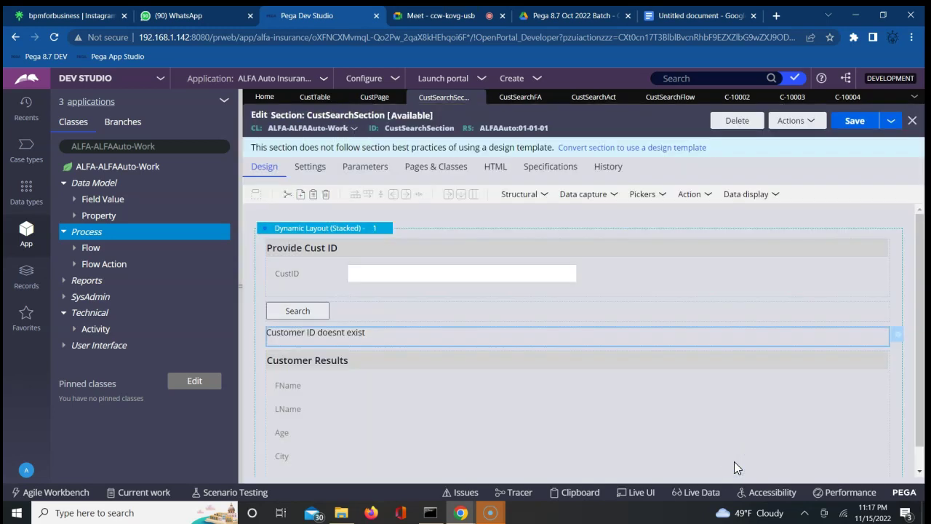
pyautogui.click(852, 124)
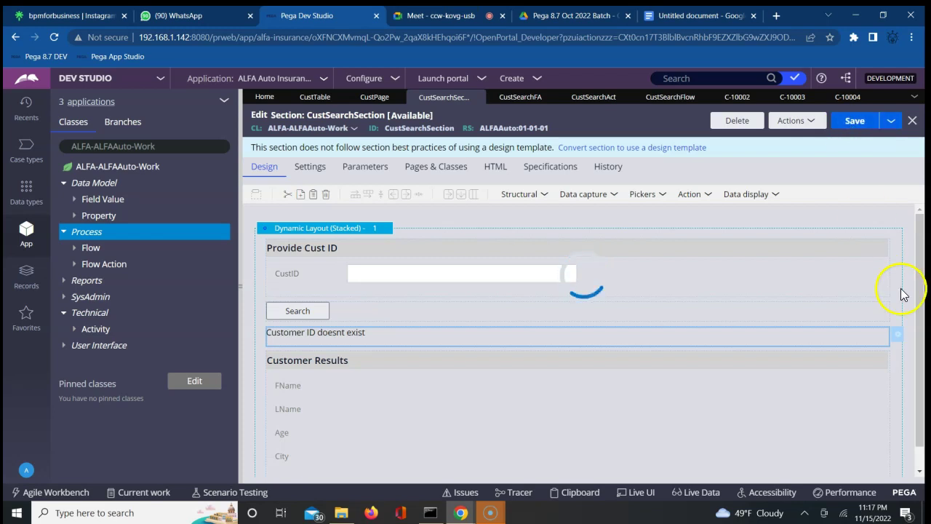
# Review the "Customer ID doesnt exist" label's visibility expression in the condition builder and accept it as Is False
pyautogui.click(895, 339)
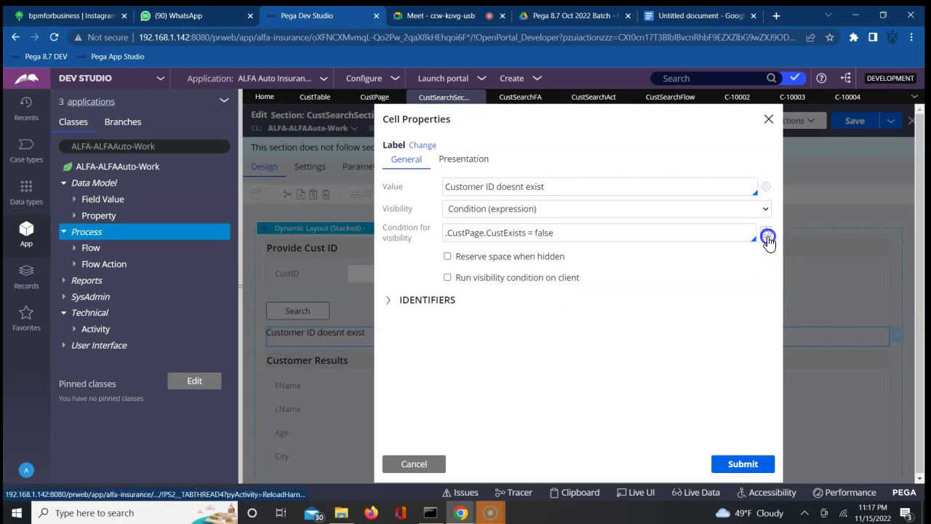
pyautogui.click(766, 234)
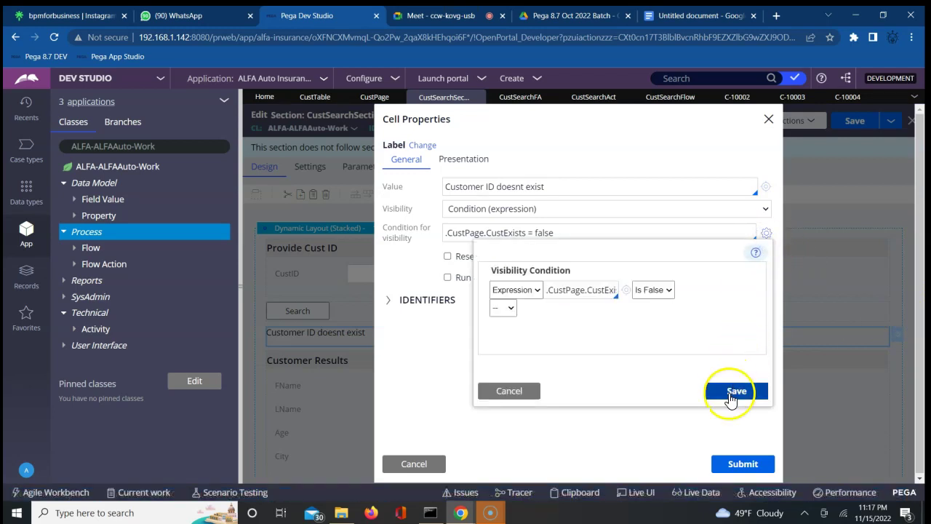
pyautogui.click(731, 394)
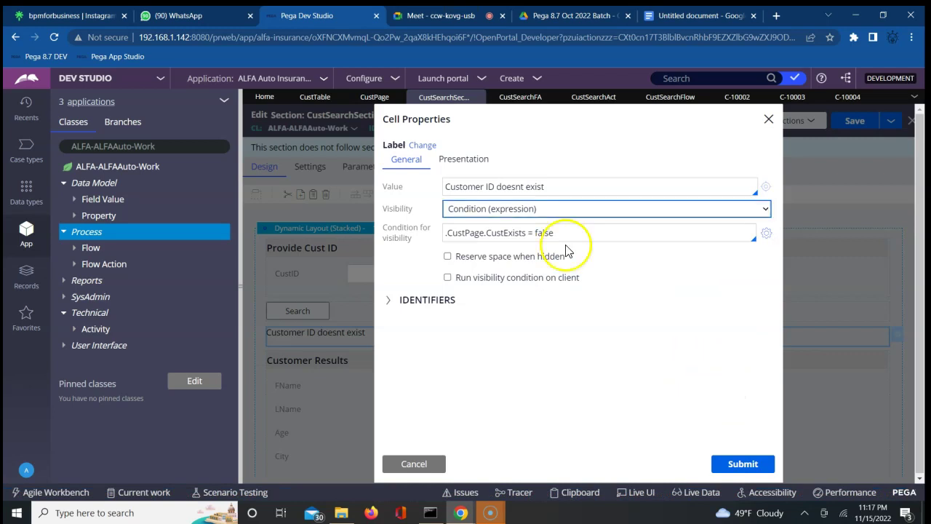
# Try the condition .CustPage.CustExists === false for the label's visibility and save the section
pyautogui.click(533, 233)
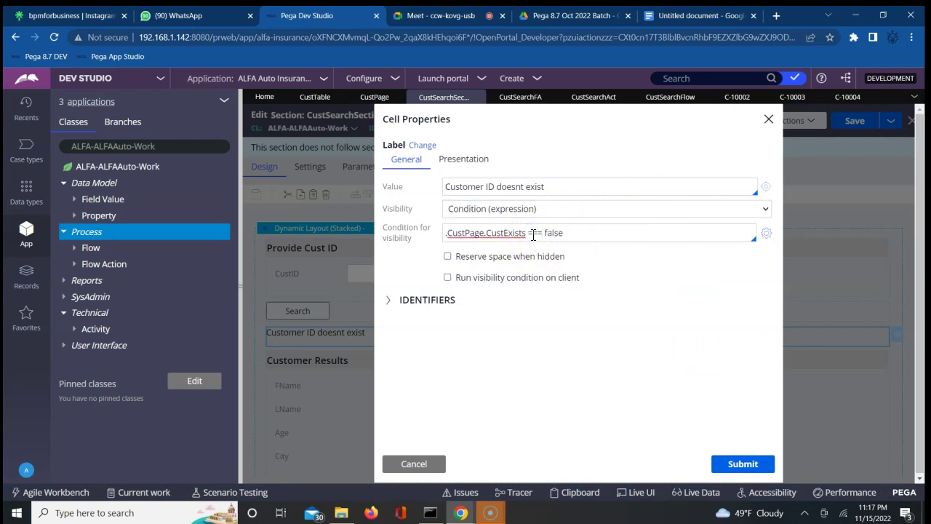
pyautogui.click(765, 234)
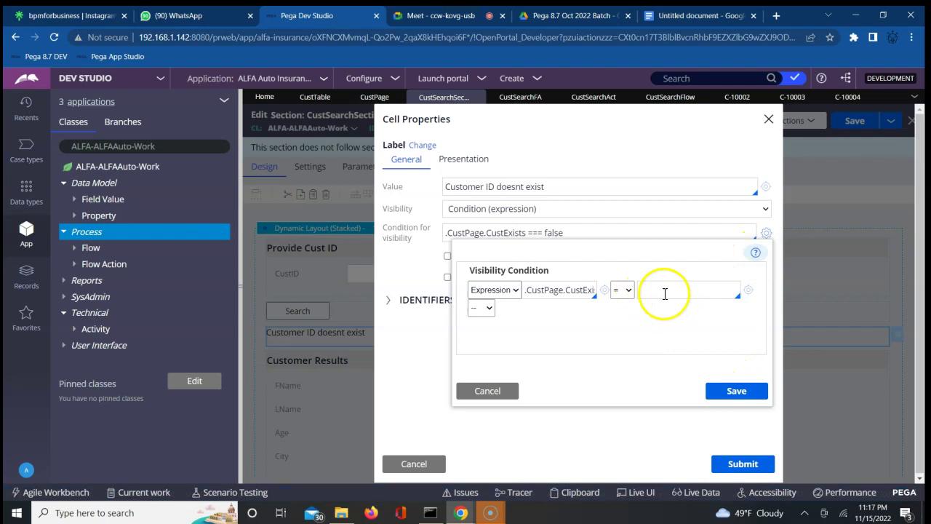
pyautogui.click(645, 291)
pyautogui.click(726, 388)
pyautogui.click(739, 463)
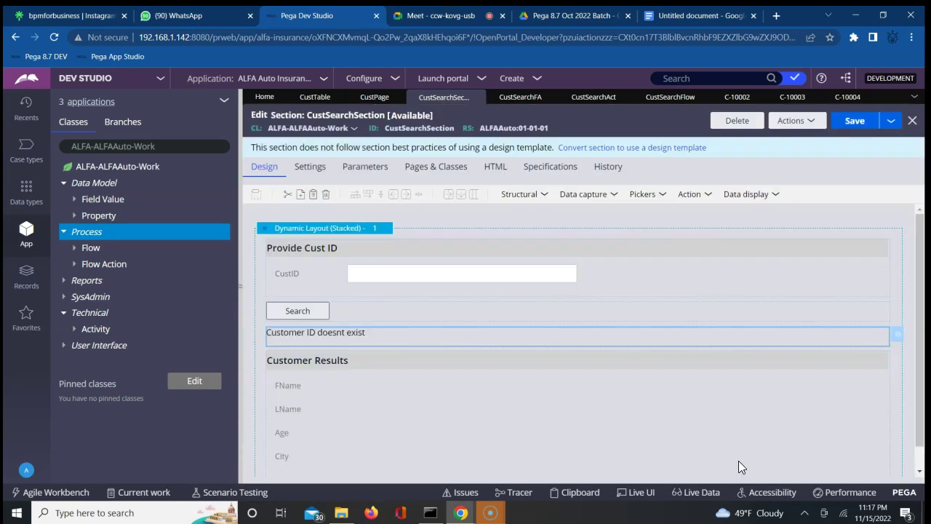
pyautogui.click(854, 121)
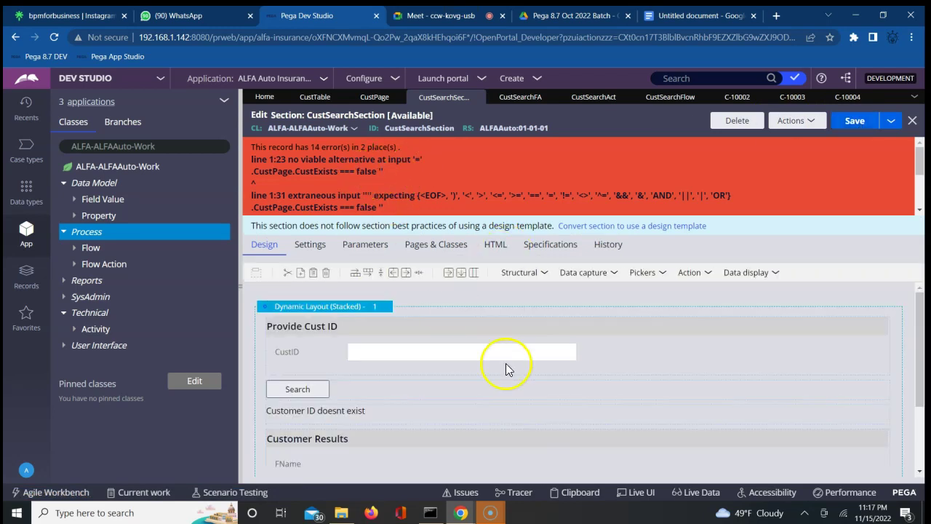
# Correct the label's visibility condition to .CustPage.CustExists = false, confirm Is False in the condition builder, and save CustSearchSection
pyautogui.click(700, 412)
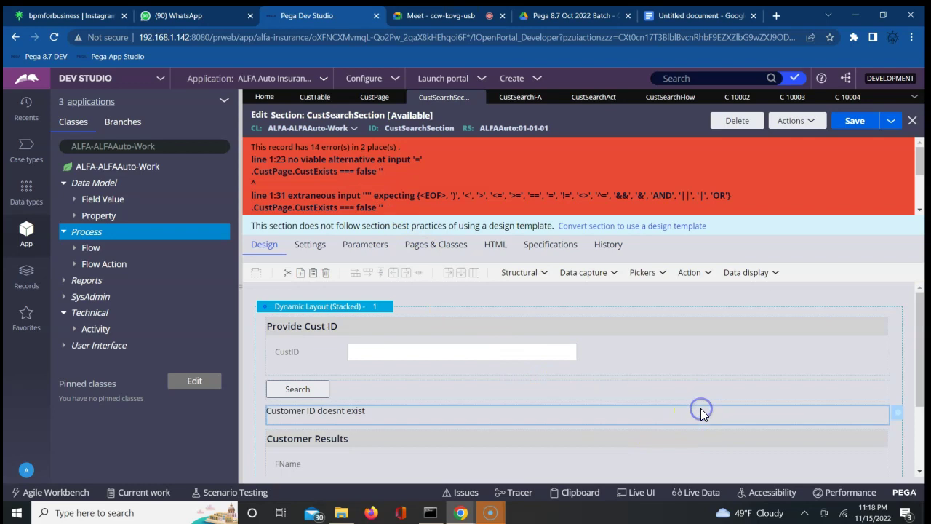
pyautogui.click(897, 416)
pyautogui.click(540, 233)
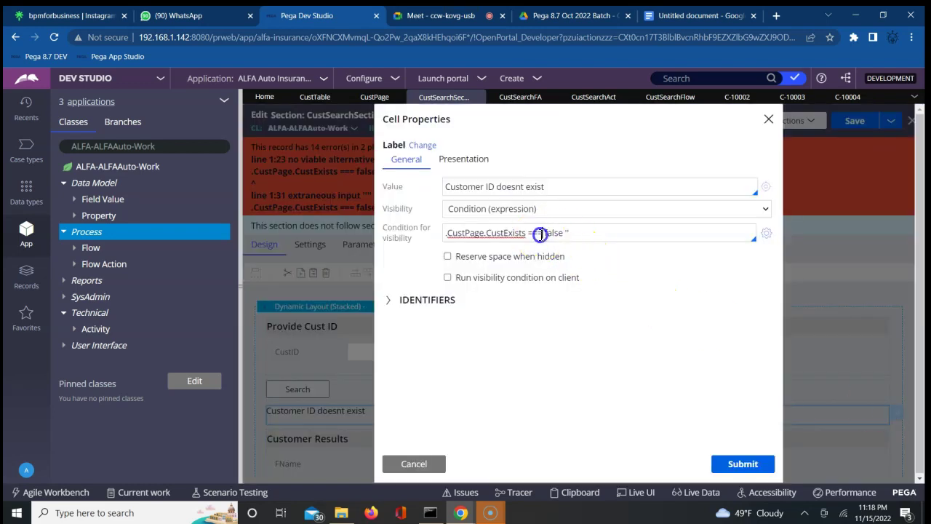
pyautogui.press('Delete')
pyautogui.press('Delete')
pyautogui.click(558, 234)
pyautogui.click(767, 233)
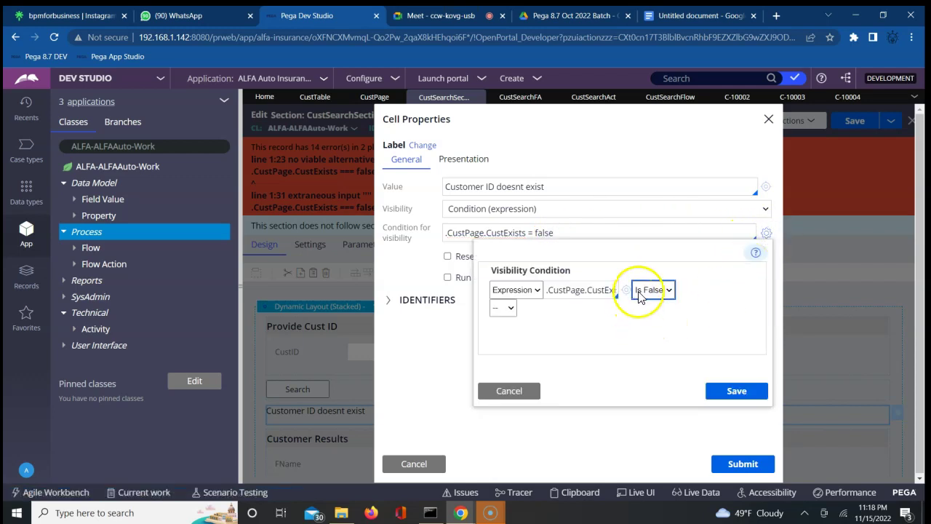
pyautogui.click(733, 391)
pyautogui.click(743, 466)
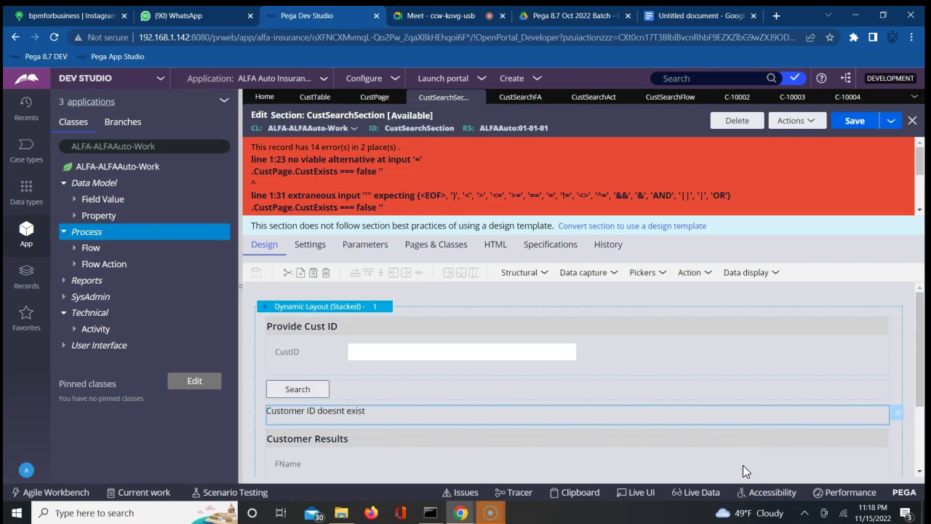
pyautogui.click(860, 122)
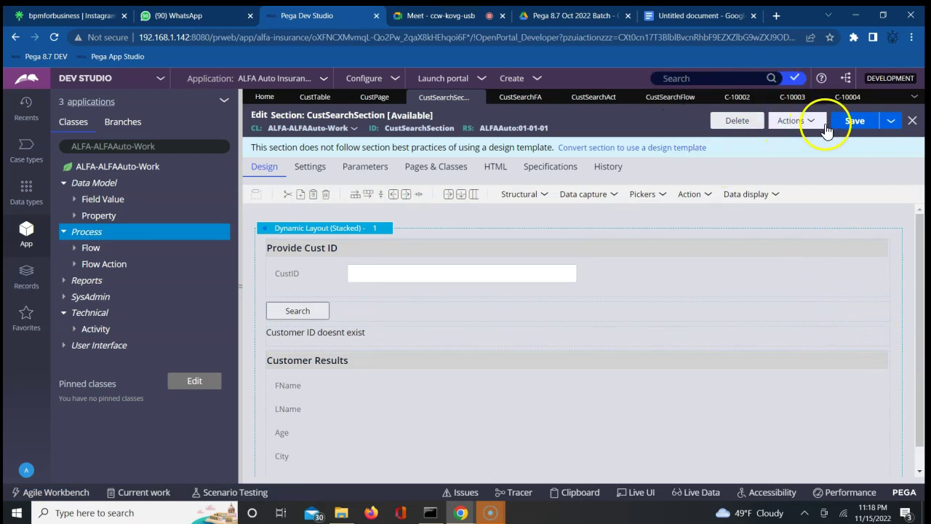
# Close the open test cases C-10002, C-10003 and C-10004, discarding unsaved changes
pyautogui.click(758, 99)
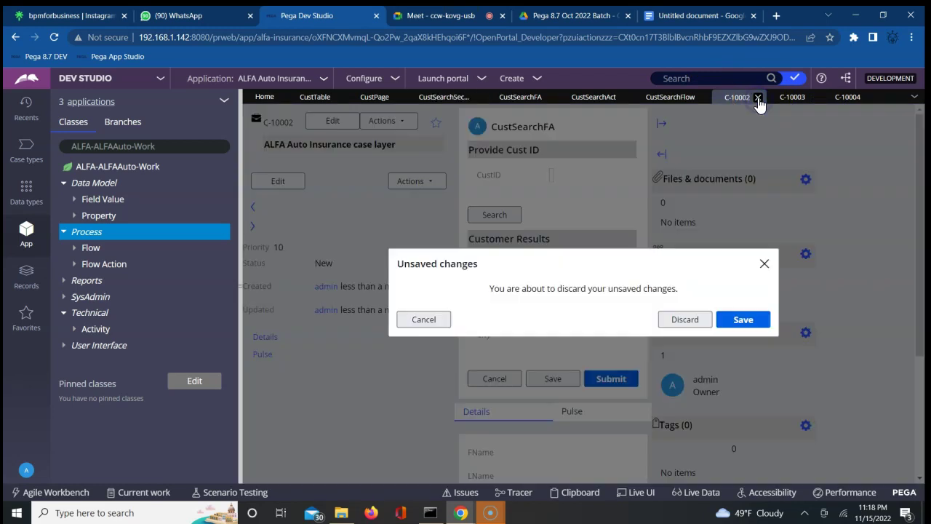
pyautogui.click(681, 322)
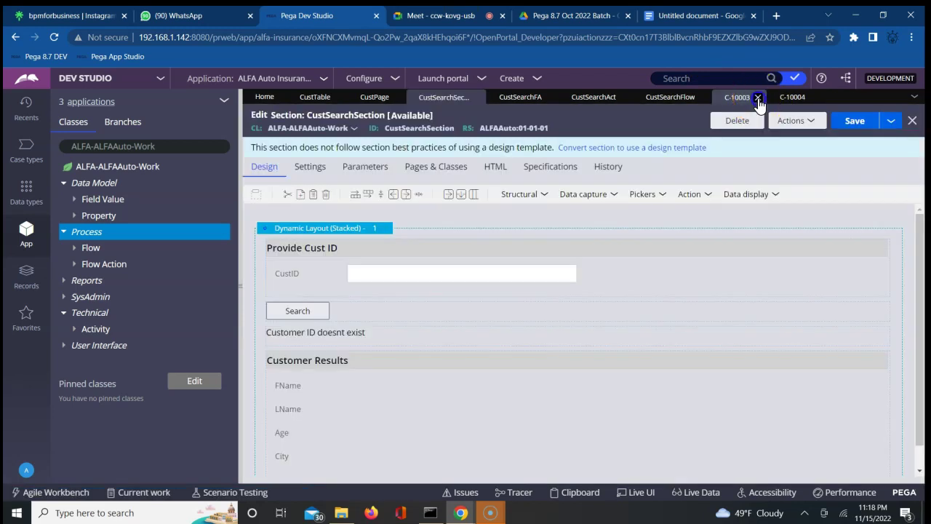
pyautogui.click(757, 99)
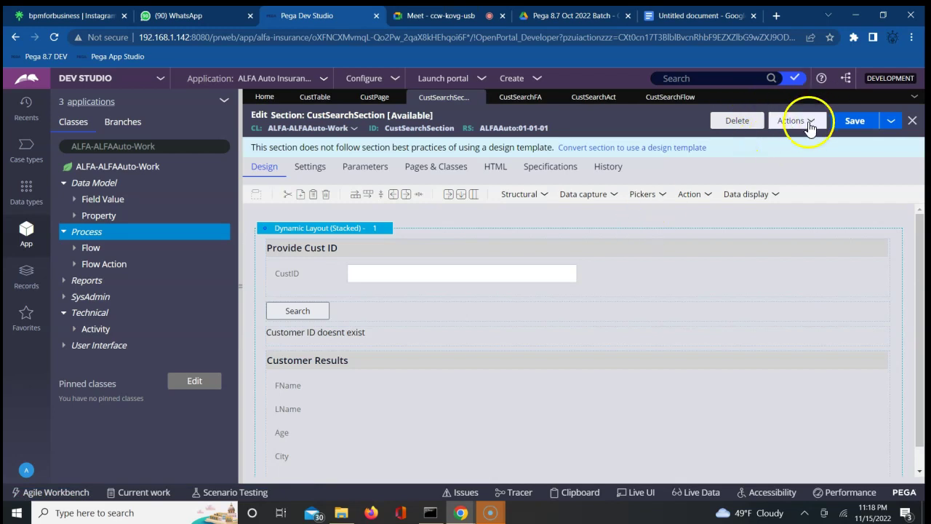
pyautogui.click(810, 128)
pyautogui.click(747, 137)
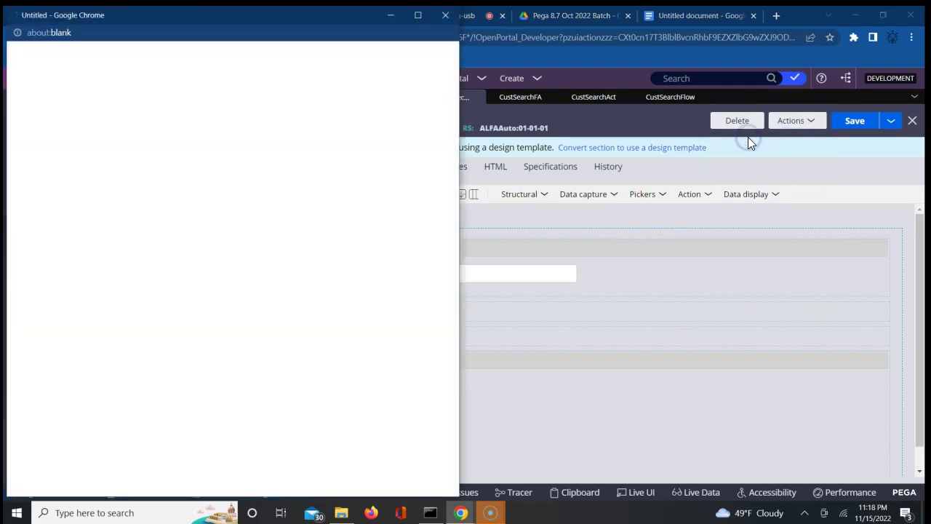
pyautogui.click(441, 149)
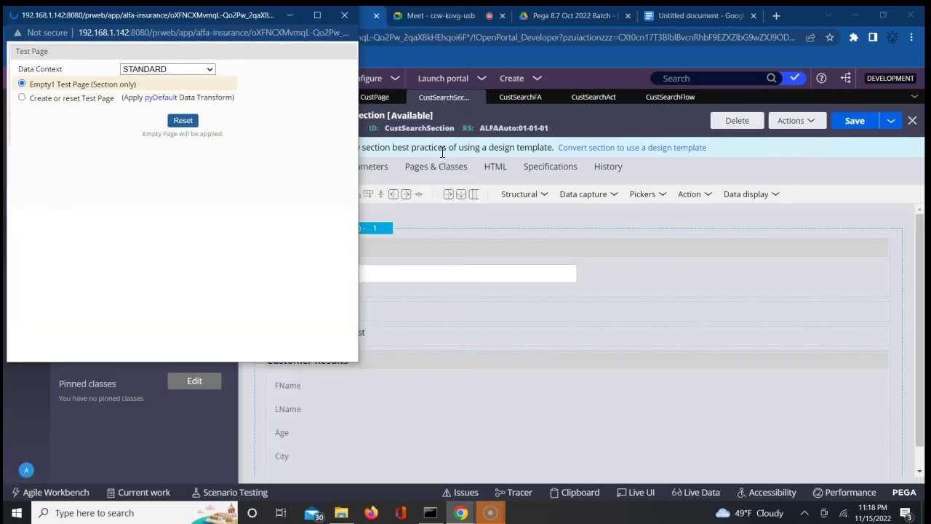
pyautogui.click(365, 27)
pyautogui.click(346, 16)
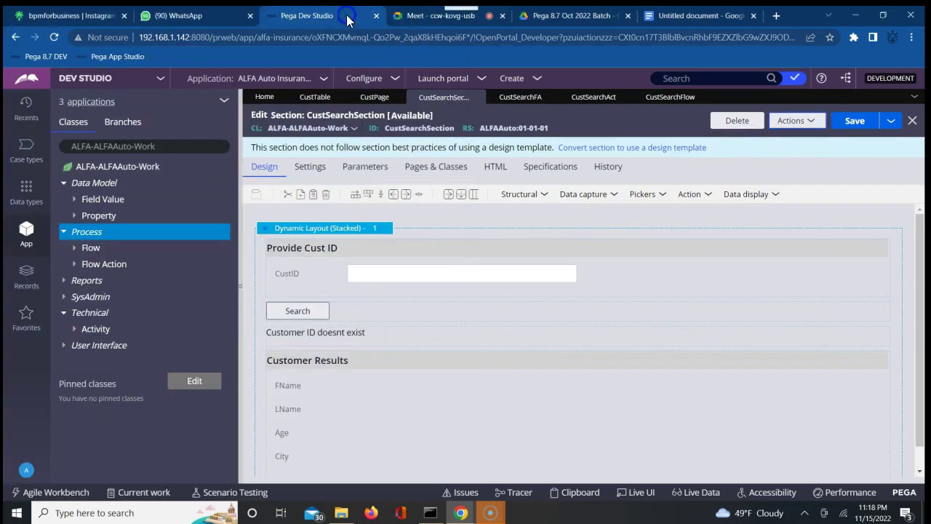
# Return to the CustSearchFlow rule and save it
pyautogui.click(656, 100)
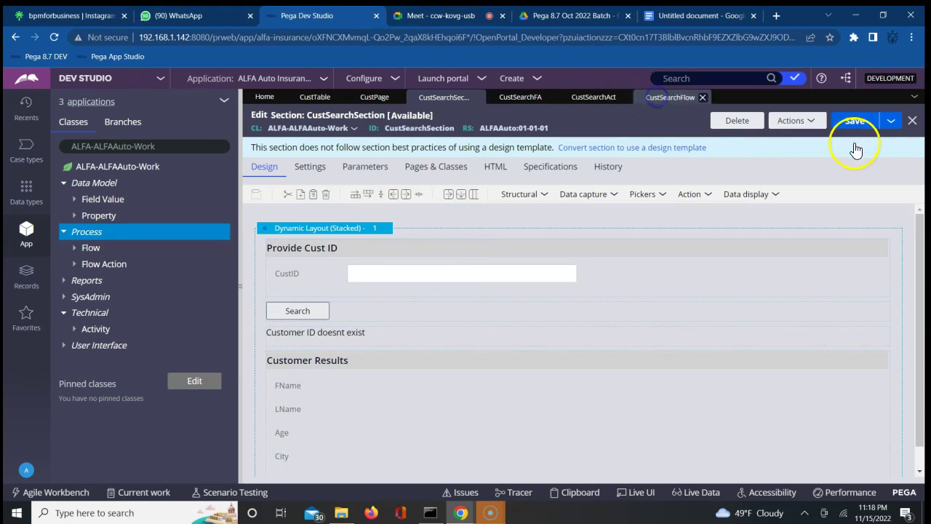
pyautogui.click(854, 117)
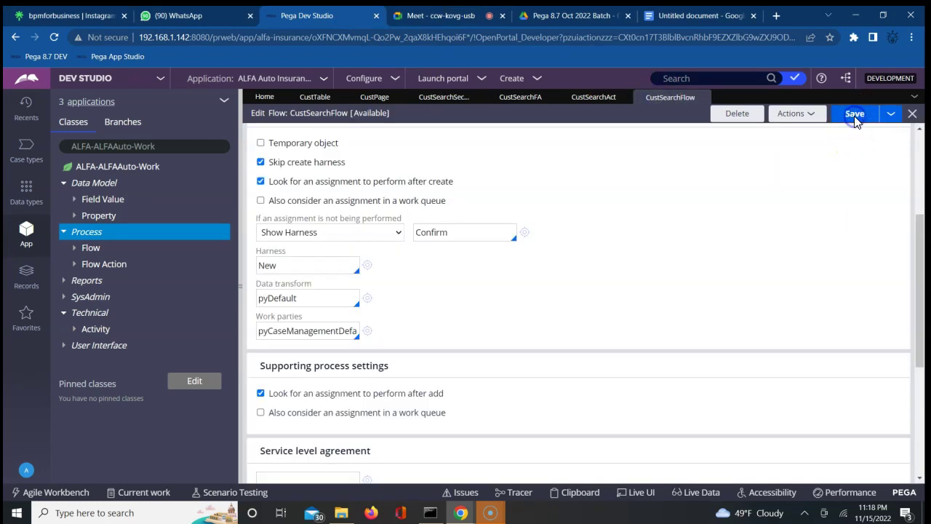
# Run the CustSearchFlow rule to start a new test case and enter a customer ID in CustID
pyautogui.click(808, 115)
pyautogui.click(737, 137)
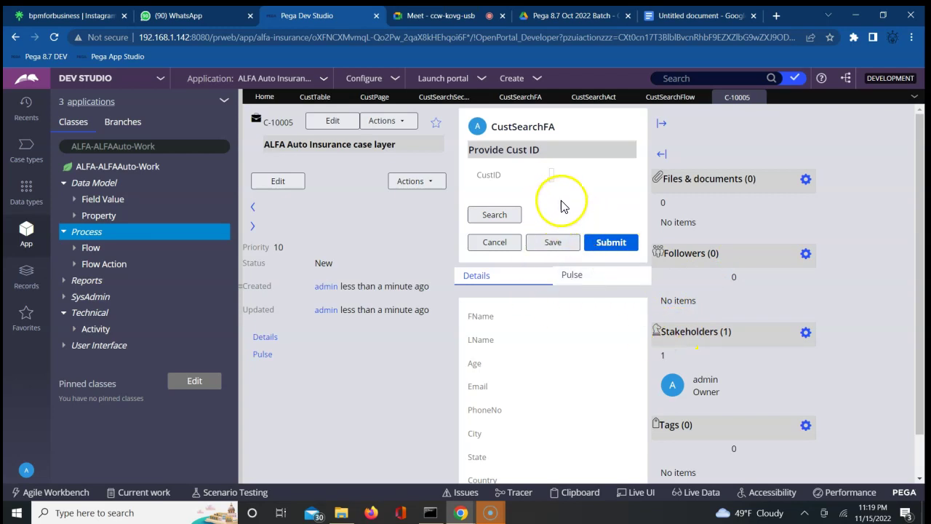
pyautogui.click(552, 175)
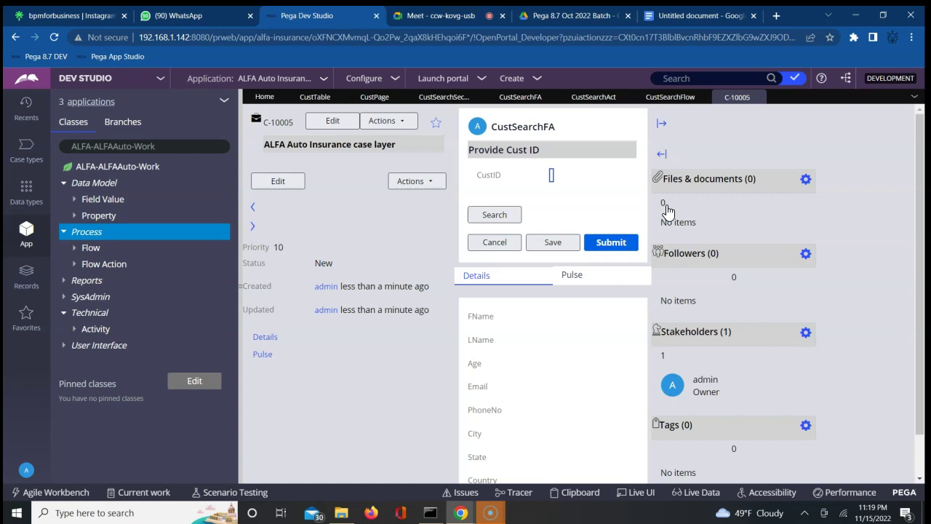
# Launch a Tracer session for the running test case and return to the case's search form
pyautogui.click(517, 495)
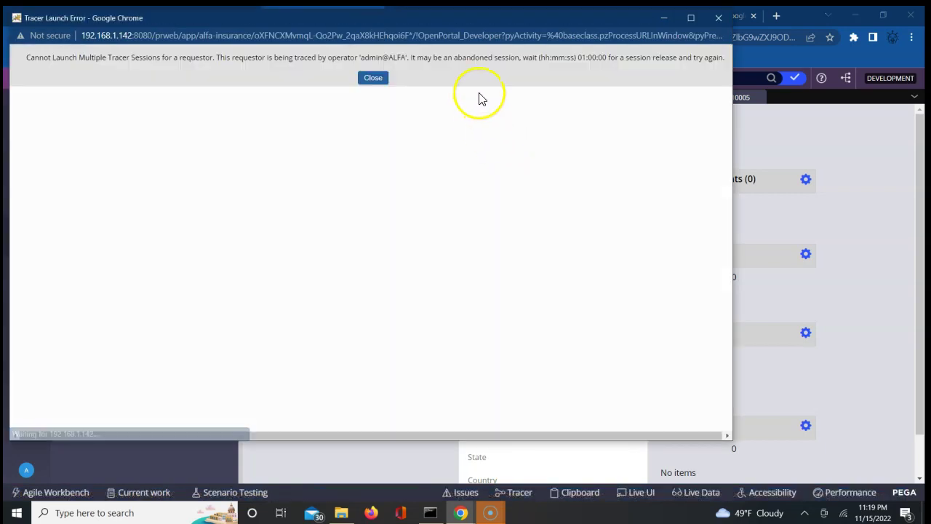
pyautogui.click(373, 78)
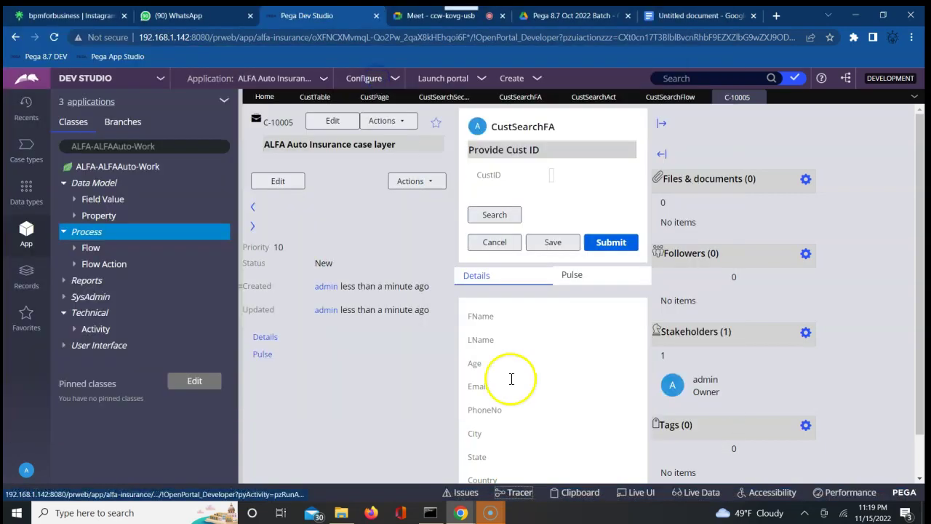
pyautogui.click(523, 495)
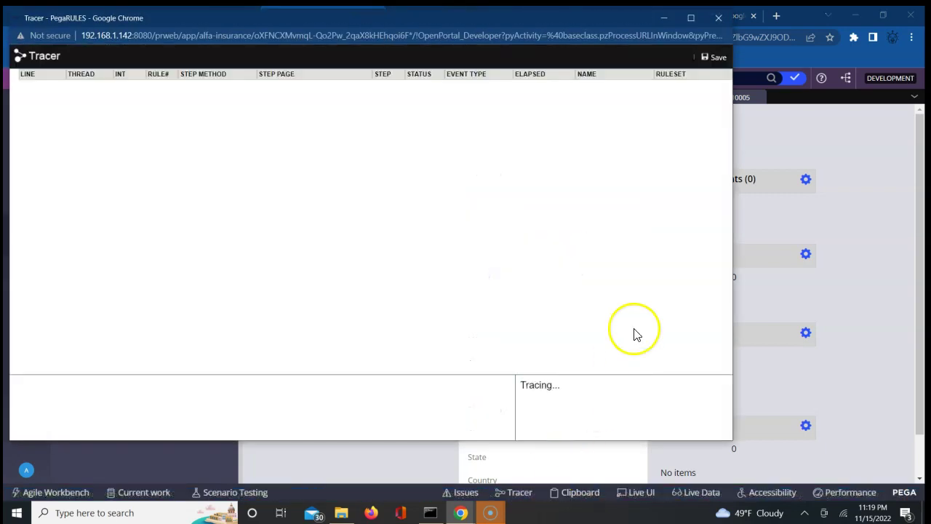
pyautogui.click(874, 185)
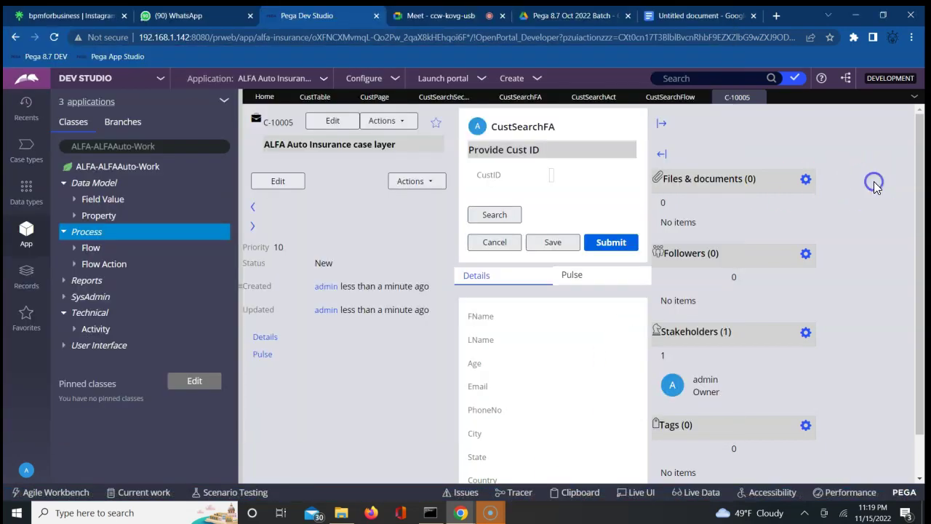
# Run the customer search in the test case, switch to the Tracer and pause it to review the captured events
pyautogui.click(494, 216)
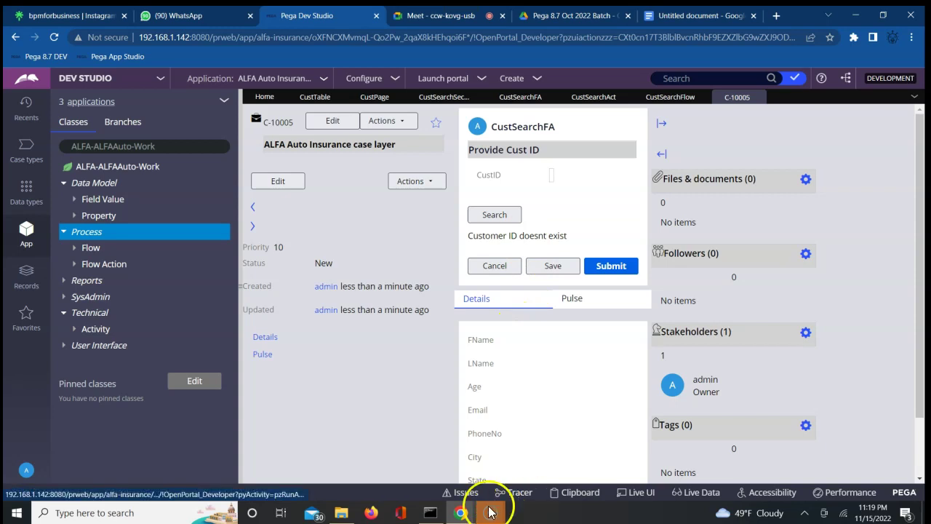
pyautogui.moveTo(461, 512)
pyautogui.click(577, 484)
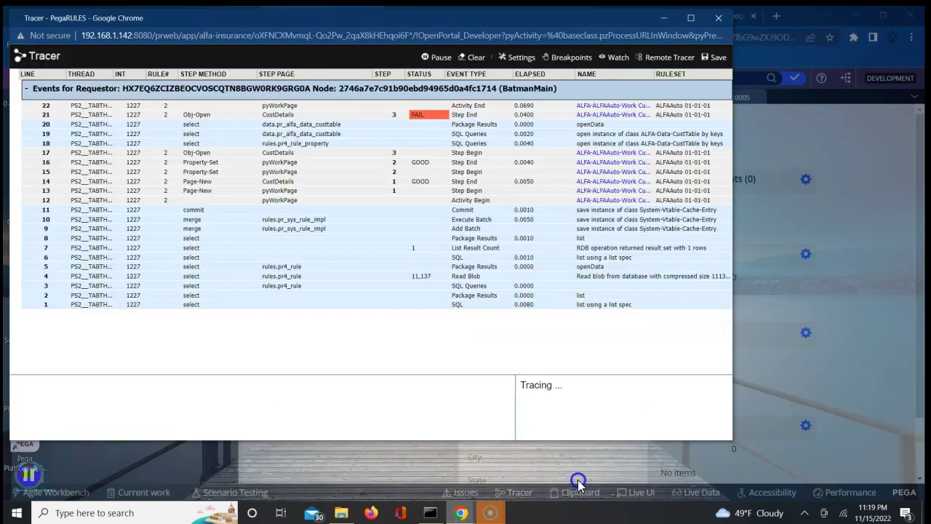
pyautogui.click(439, 58)
pyautogui.moveTo(727, 371); pyautogui.dragTo(726, 367)
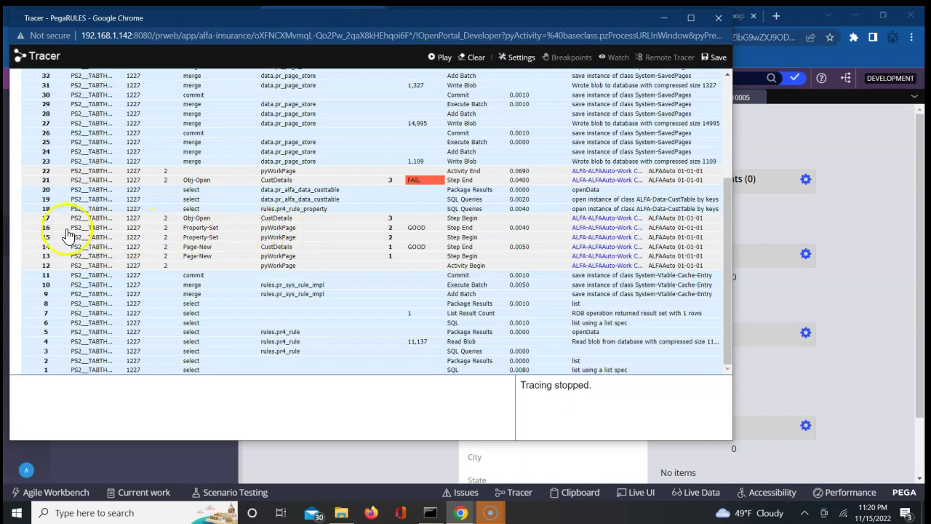
# Open pyWorkPage from the step 2 Property-Set Step End event, find "exist" to inspect CustExists, and close both property windows
pyautogui.click(46, 231)
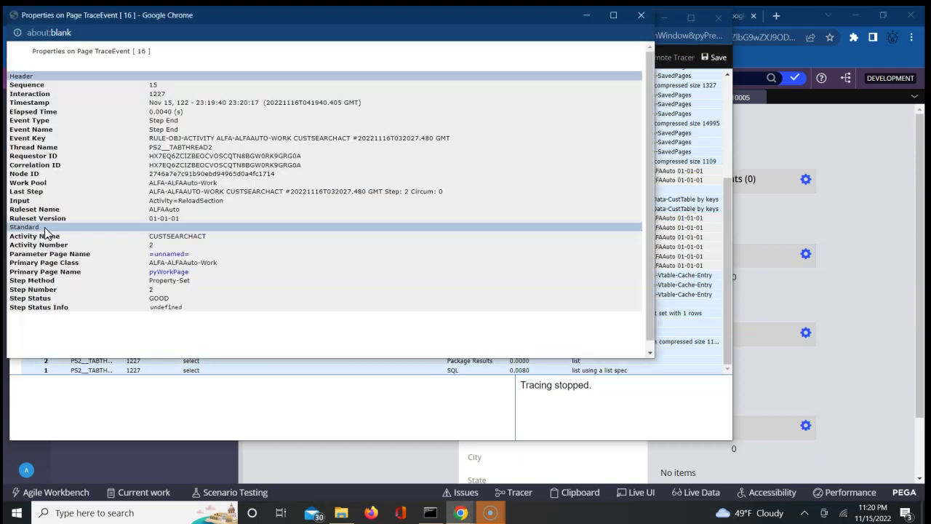
pyautogui.click(168, 273)
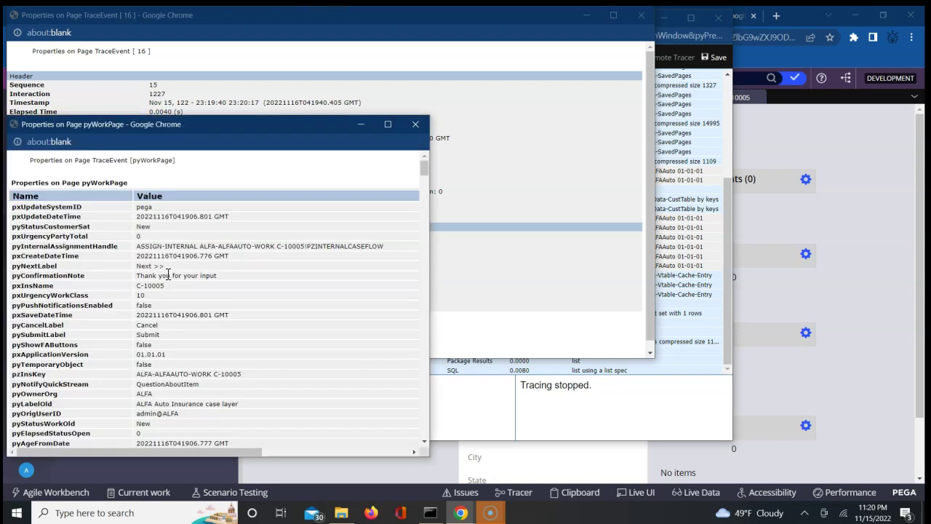
pyautogui.click(425, 442)
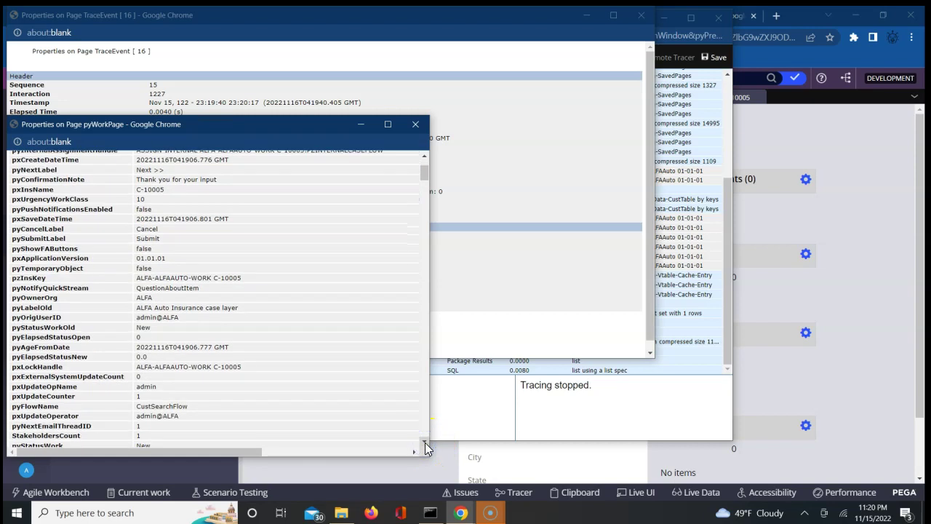
pyautogui.hotkey('ctrl', 'f')
pyautogui.write('exist')
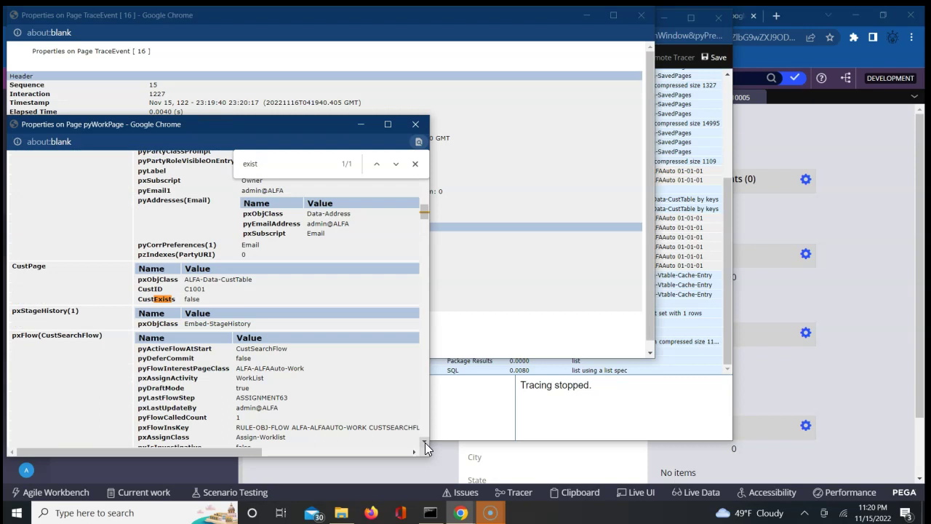
pyautogui.click(191, 300)
pyautogui.doubleClick(191, 300)
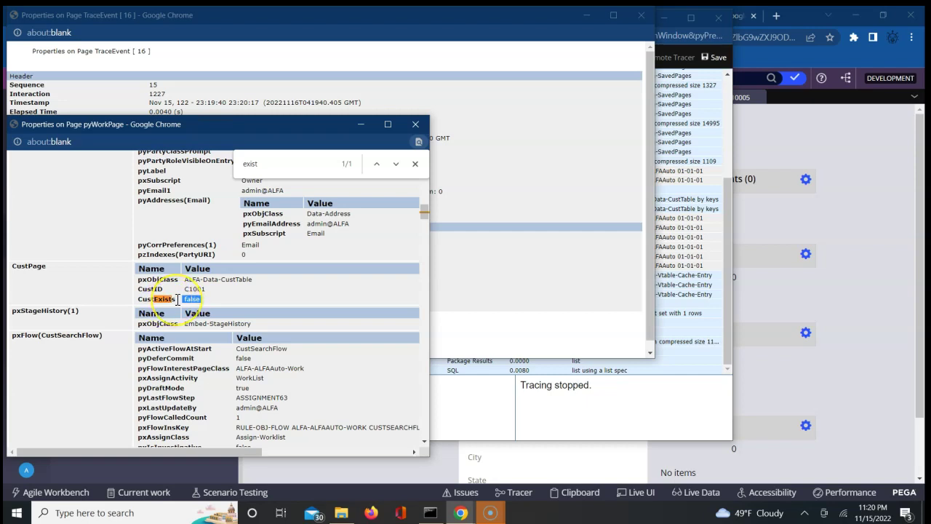
pyautogui.click(415, 125)
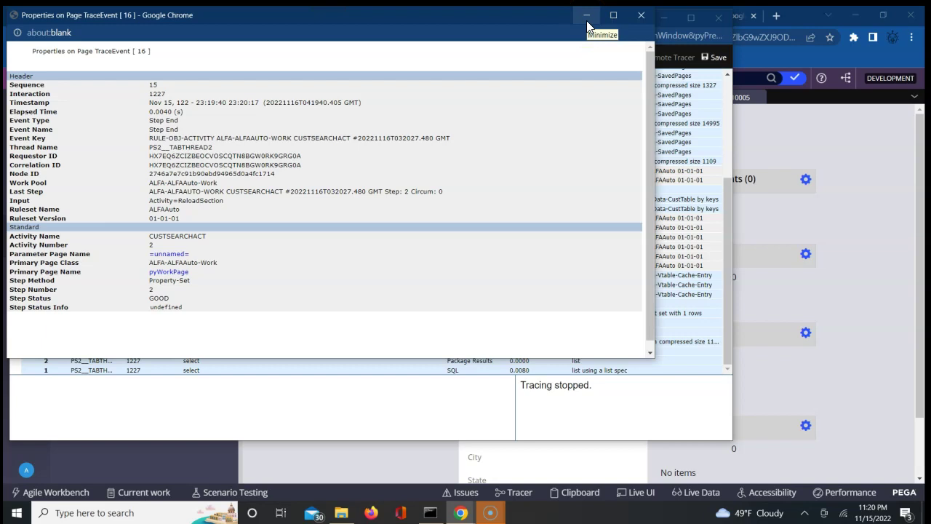
pyautogui.click(640, 16)
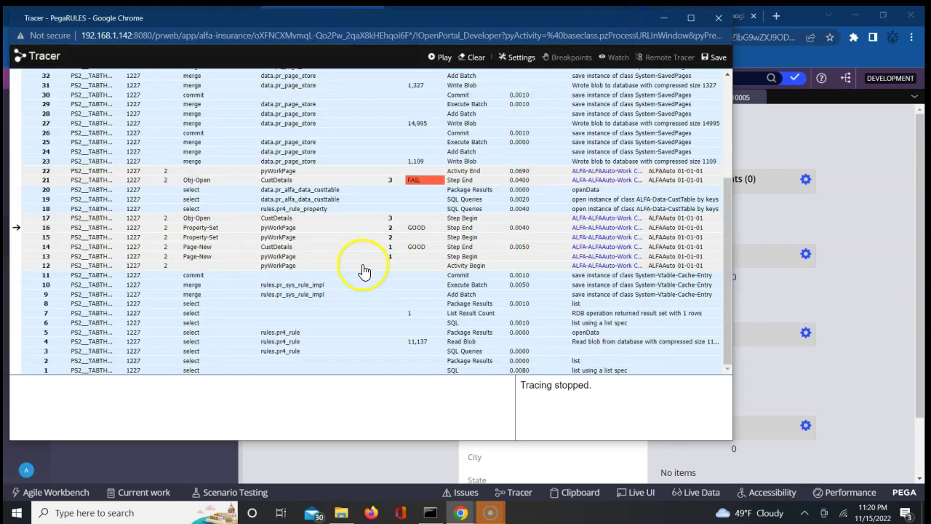
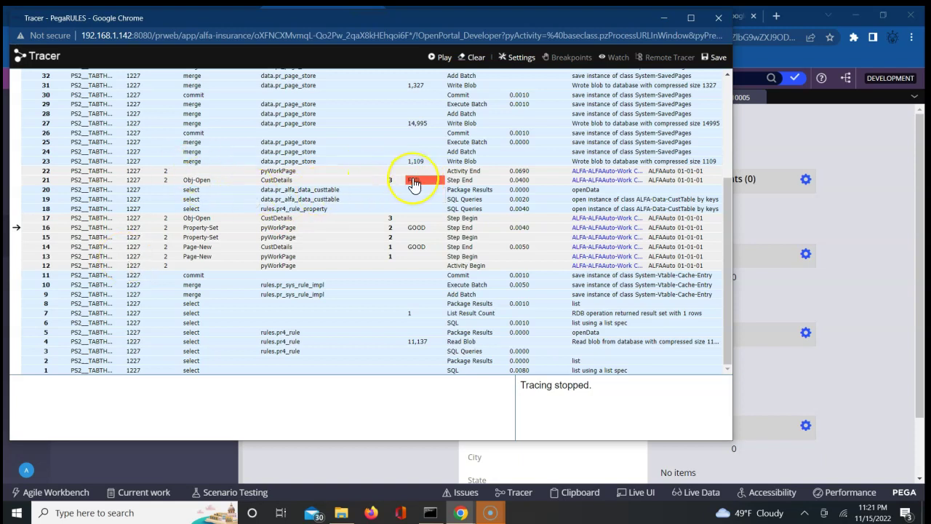
# Return to the CustSearchAct activity and examine the parameters of the step 2 Property-Set and the step 3 Obj-Open
pyautogui.click(842, 311)
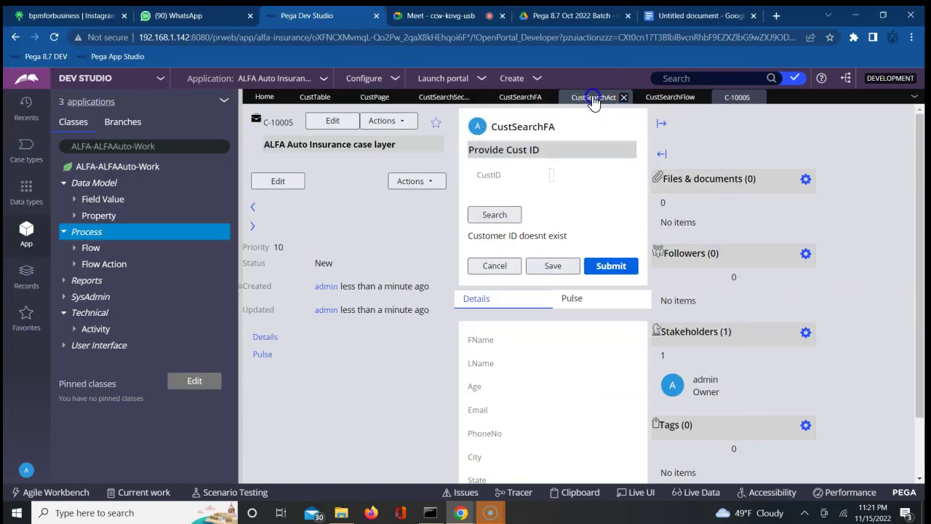
pyautogui.click(593, 98)
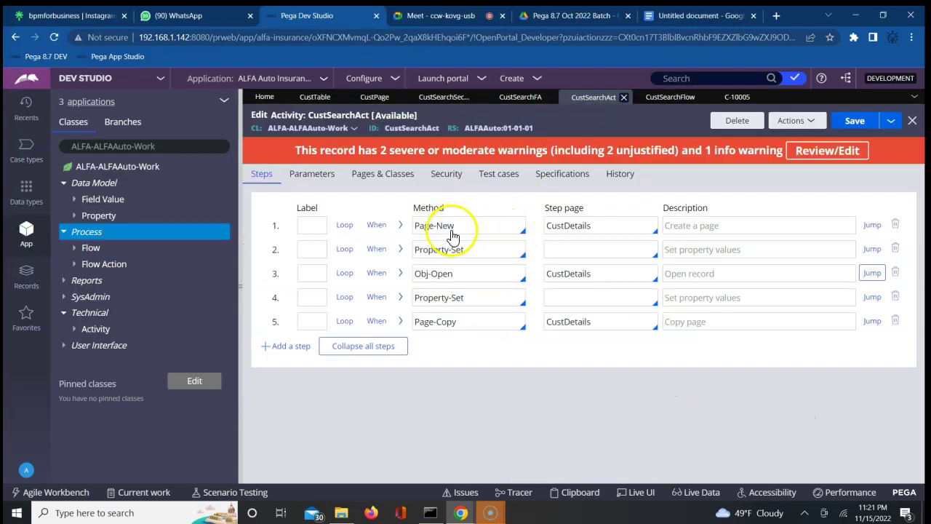
pyautogui.doubleClick(562, 230)
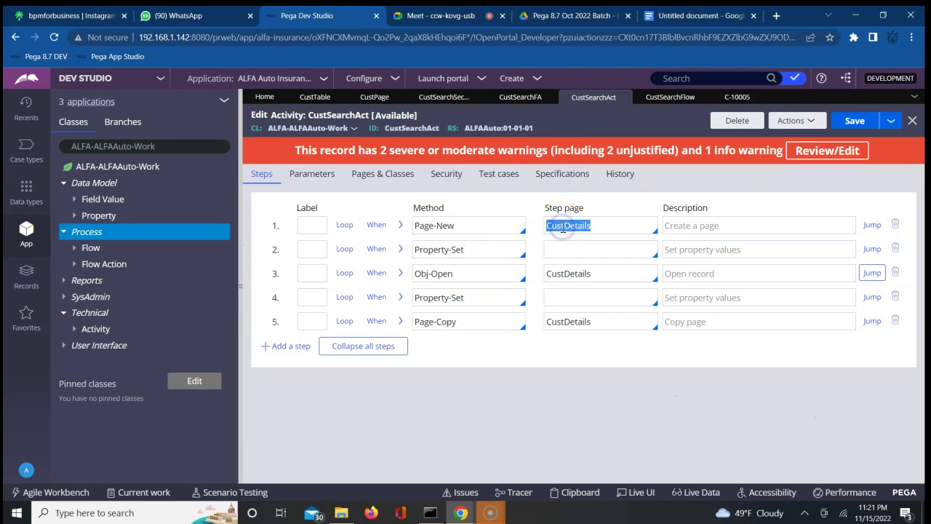
pyautogui.click(401, 251)
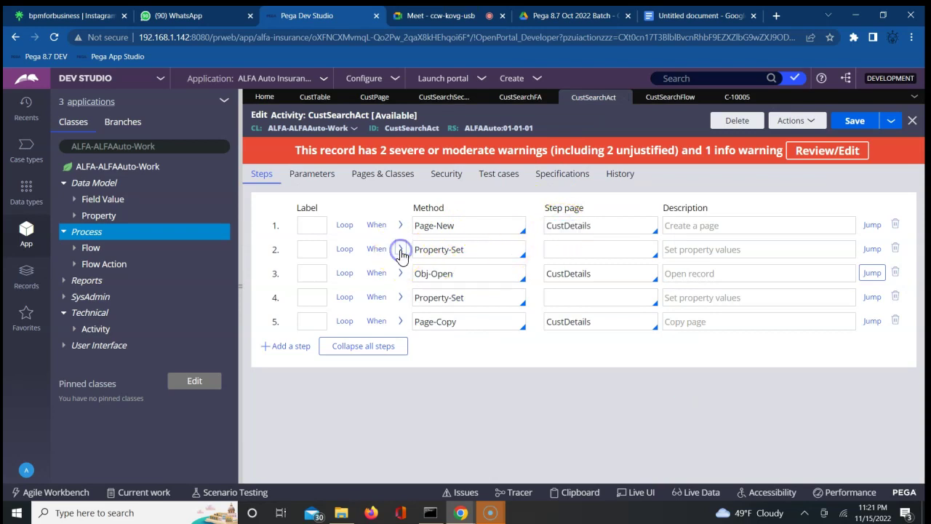
pyautogui.doubleClick(379, 326)
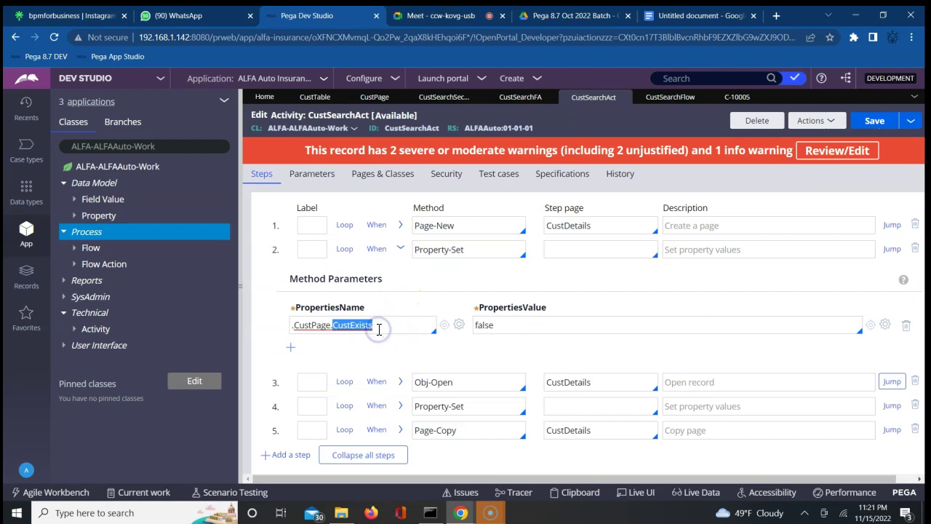
pyautogui.click(400, 382)
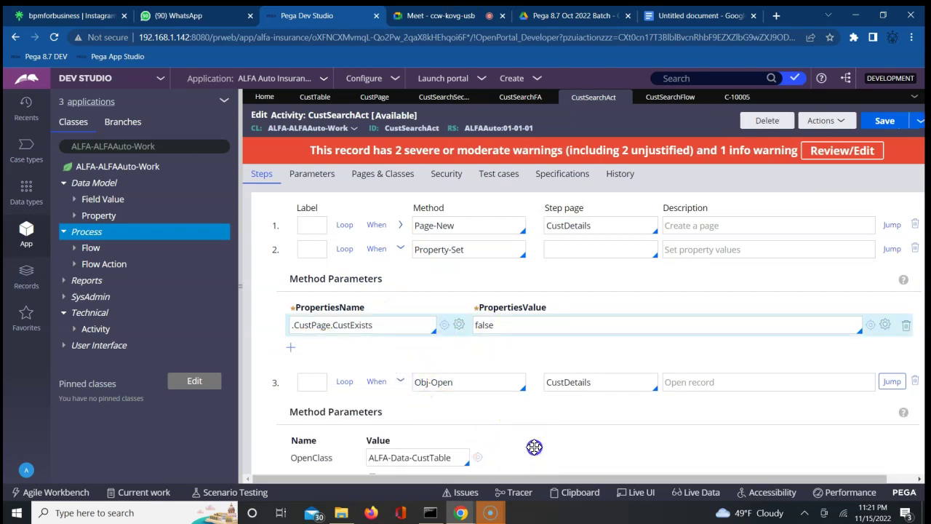
pyautogui.scroll(-1, 533, 447)
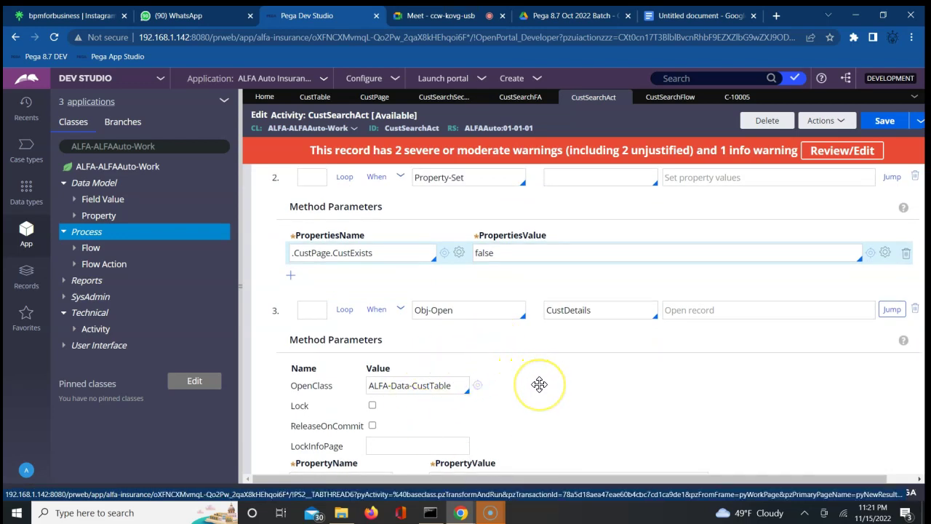
pyautogui.scroll(-2, 539, 384)
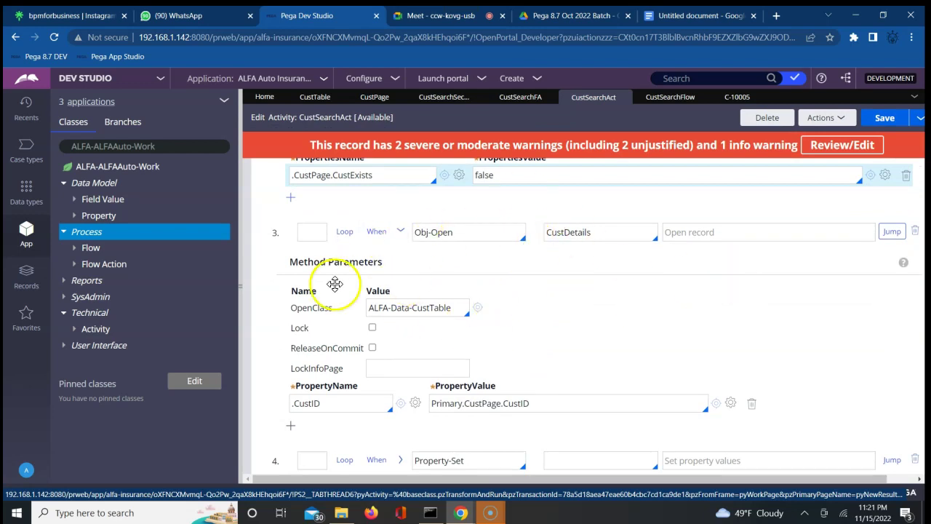
# Examine the jump condition of the Obj-Open step and compare it with that step's status in the Tracer
pyautogui.click(892, 232)
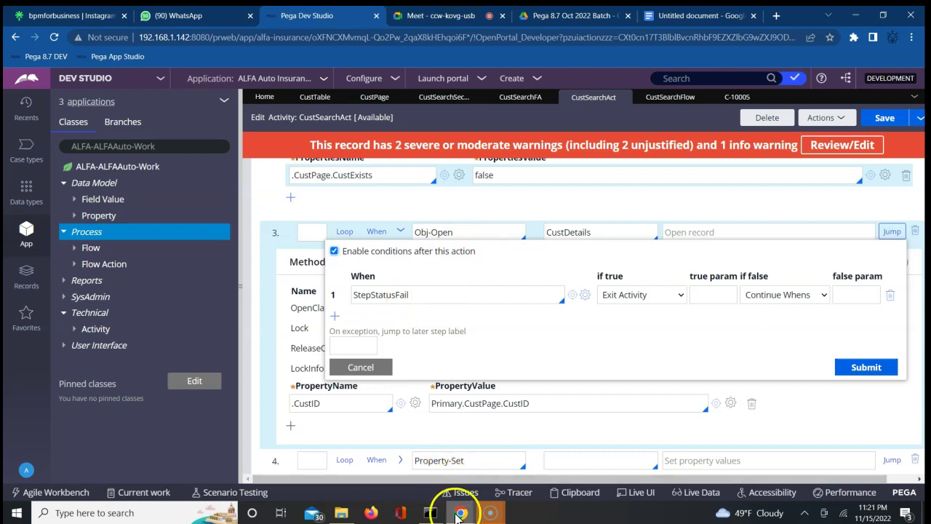
pyautogui.moveTo(460, 514)
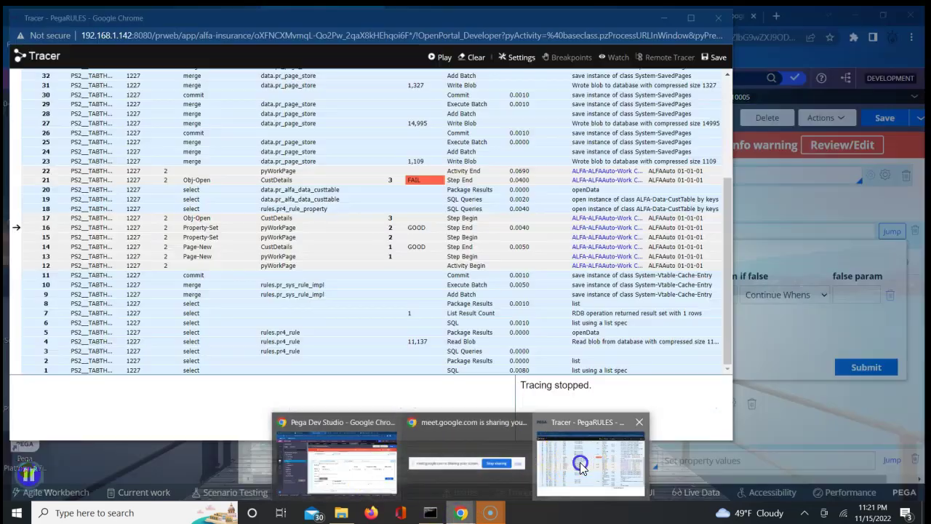
pyautogui.click(582, 462)
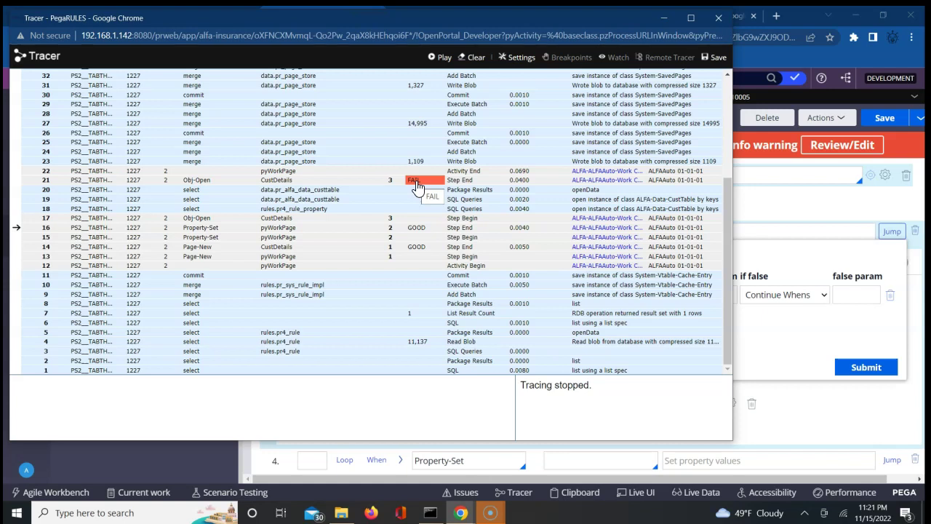
pyautogui.click(757, 204)
# Review the CustExists value in the step 2 Property-Set again and collapse the Obj-Open step's parameters
pyautogui.scroll(3, 565, 220)
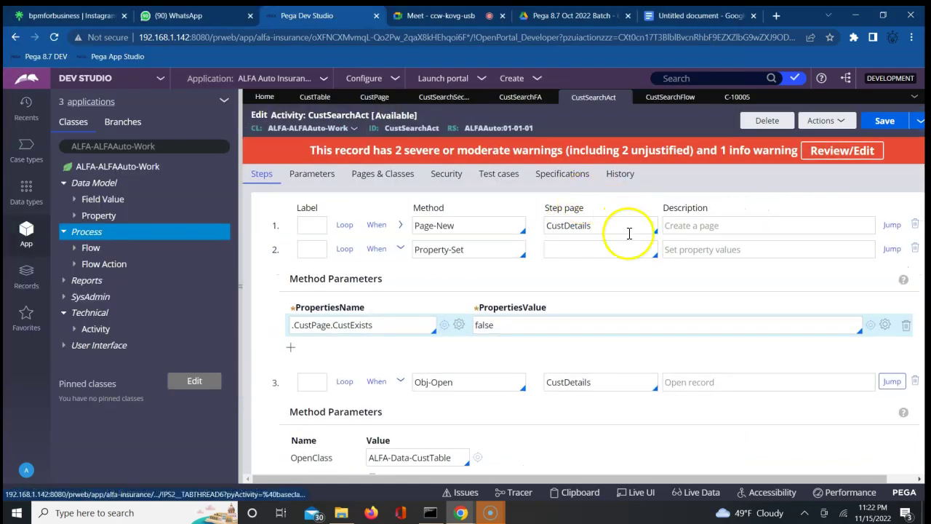
pyautogui.doubleClick(484, 328)
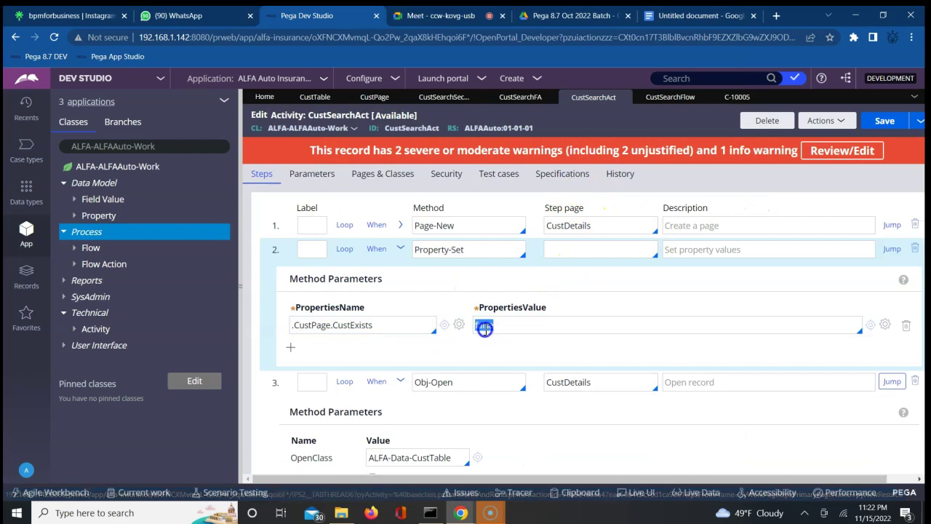
pyautogui.click(400, 249)
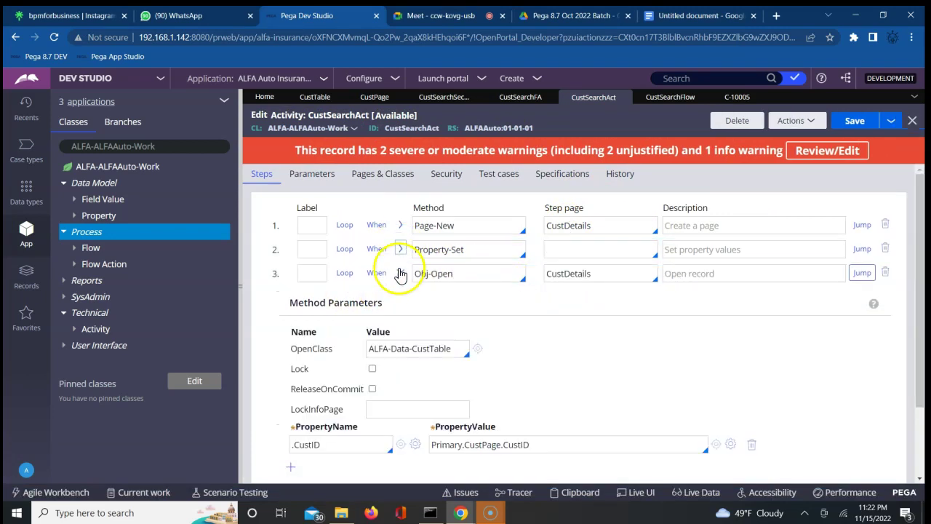
pyautogui.click(400, 273)
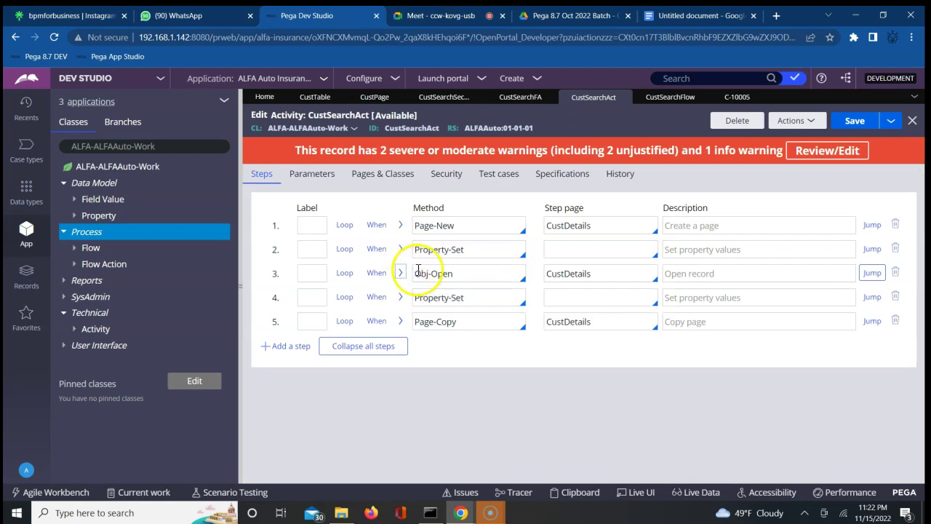
pyautogui.click(398, 252)
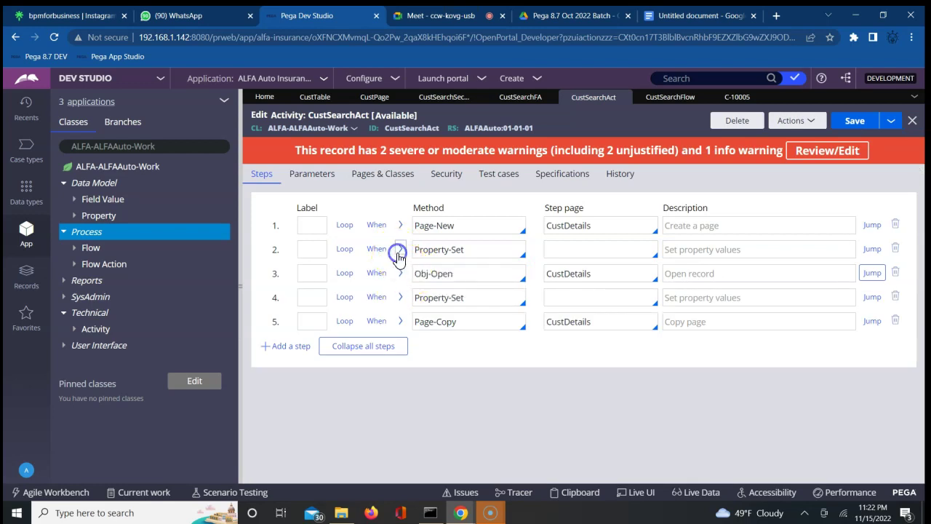
pyautogui.click(401, 251)
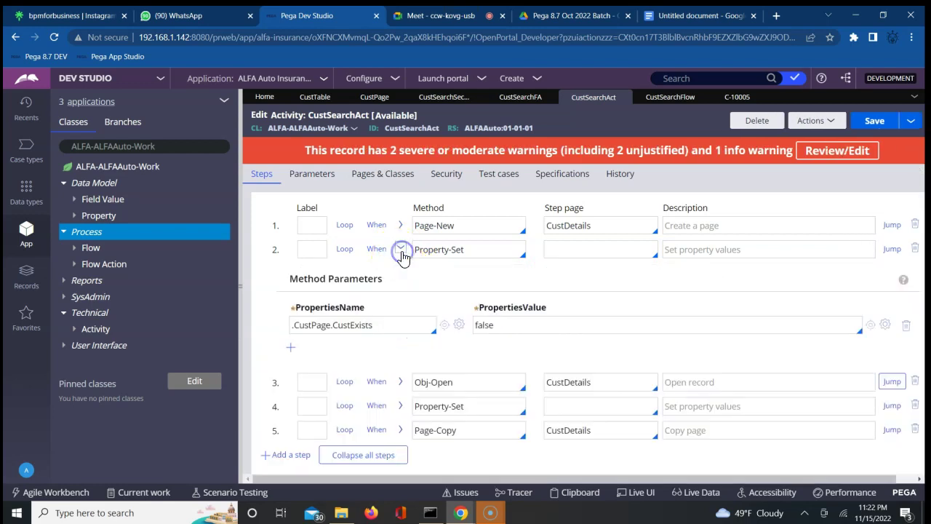
pyautogui.click(401, 252)
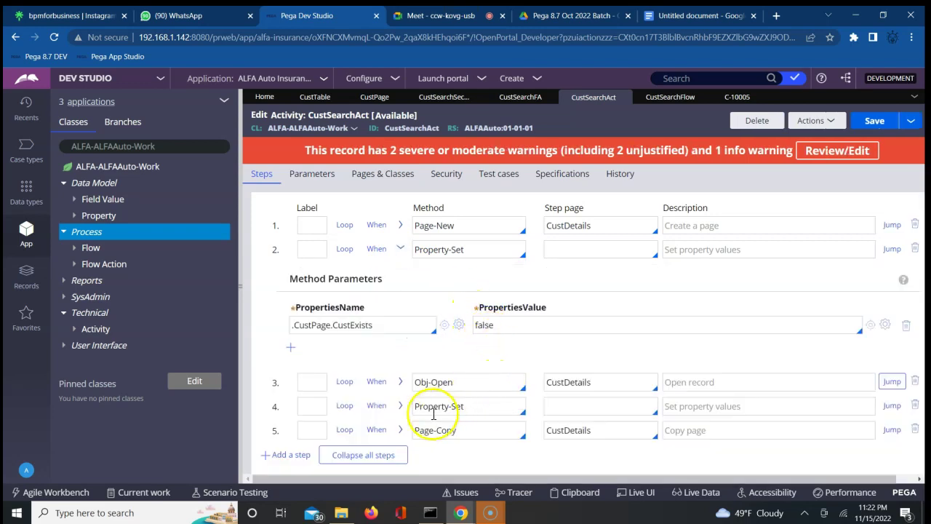
# Examine the step 4 Property-Set's CustExists value and the step 3 Obj-Open's parameters and jump condition
pyautogui.click(400, 406)
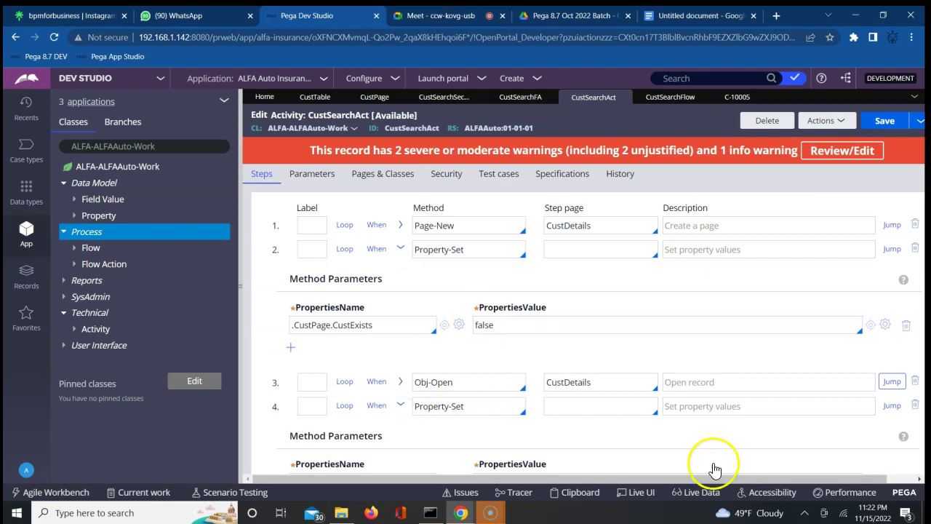
pyautogui.scroll(-2, 768, 442)
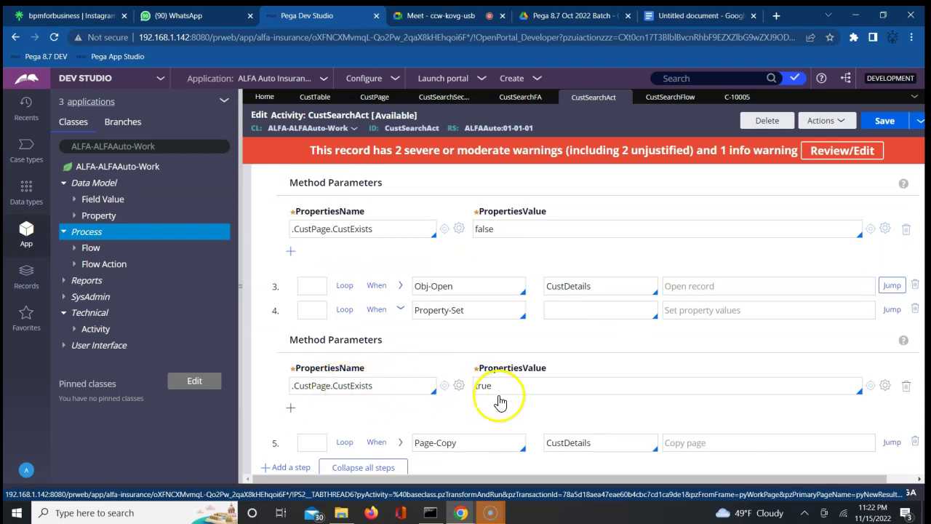
pyautogui.click(400, 286)
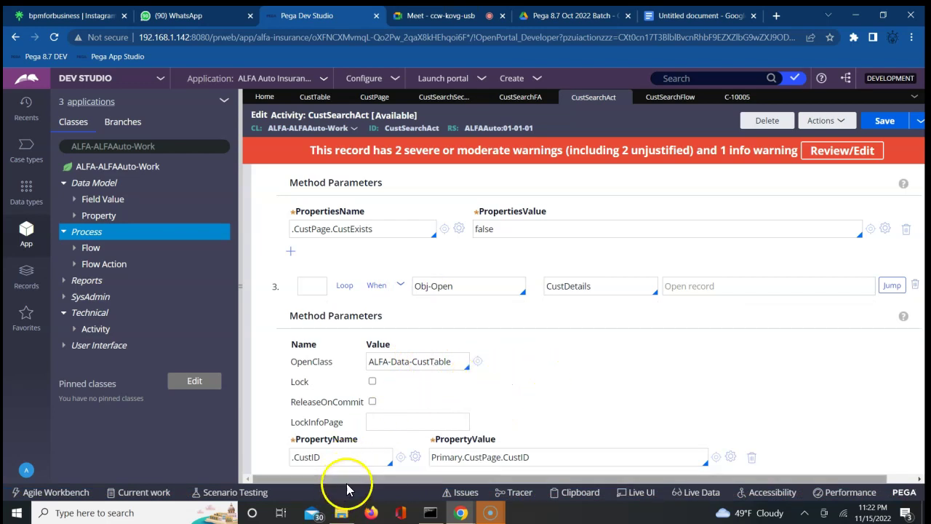
pyautogui.click(891, 287)
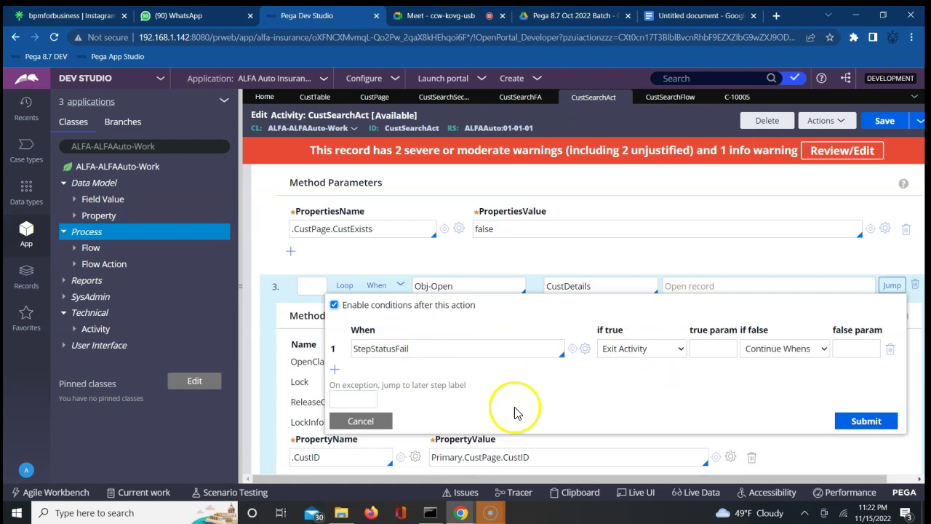
pyautogui.click(378, 422)
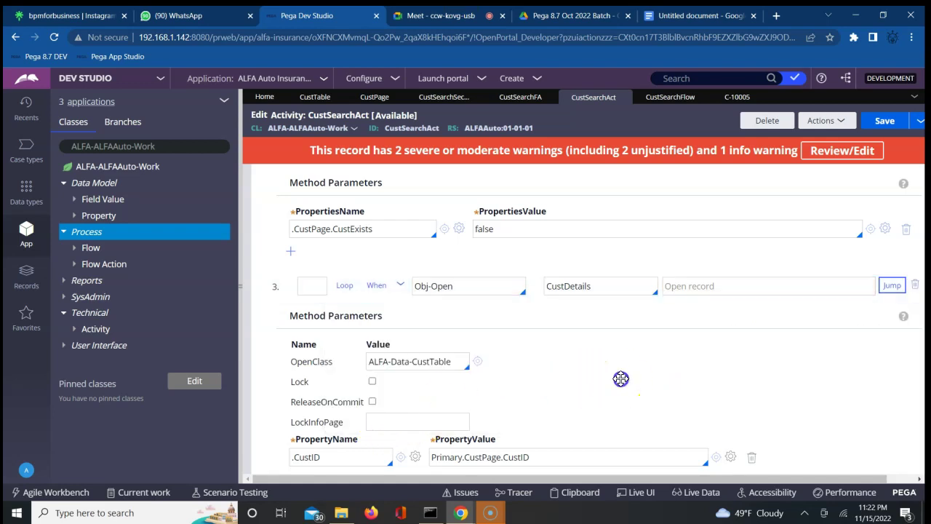
pyautogui.scroll(-2, 619, 378)
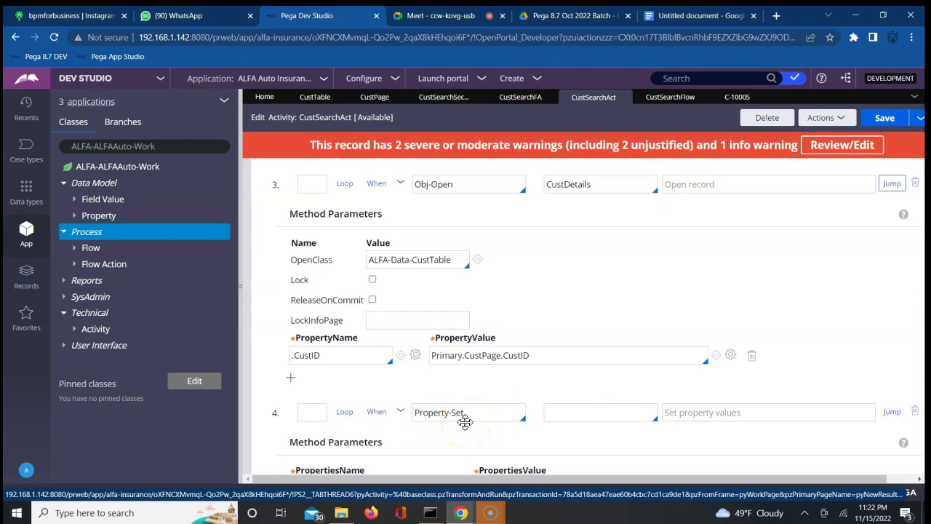
# Clear the recorded events in the Tracer window and return to the CustSearchAct activity
pyautogui.moveTo(461, 509)
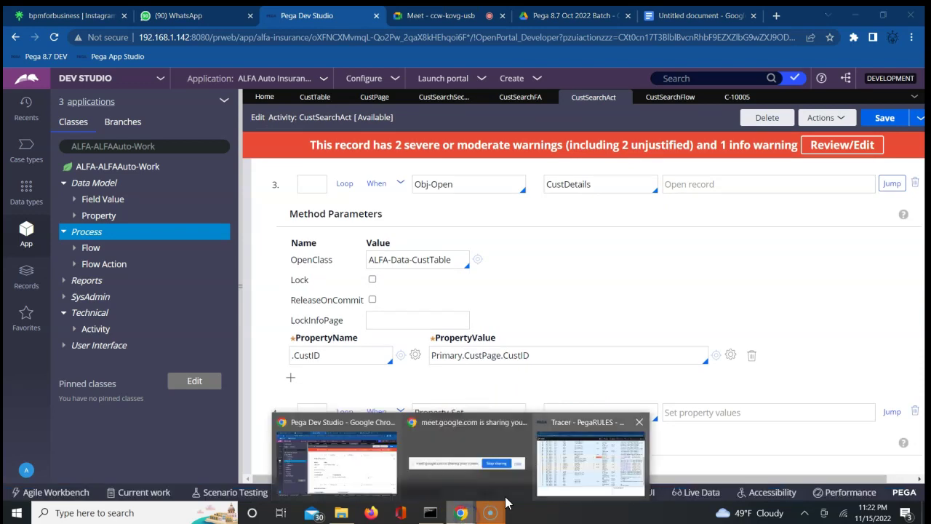
pyautogui.click(603, 466)
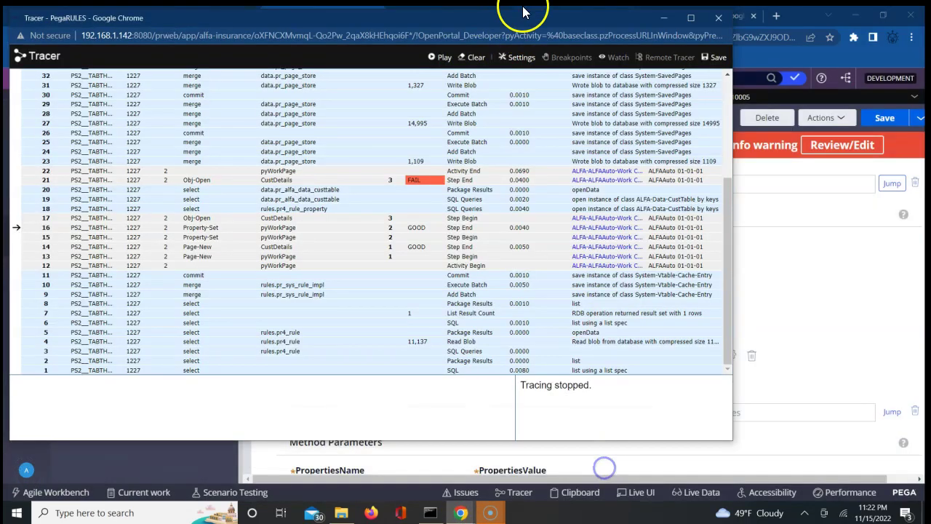
pyautogui.click(473, 58)
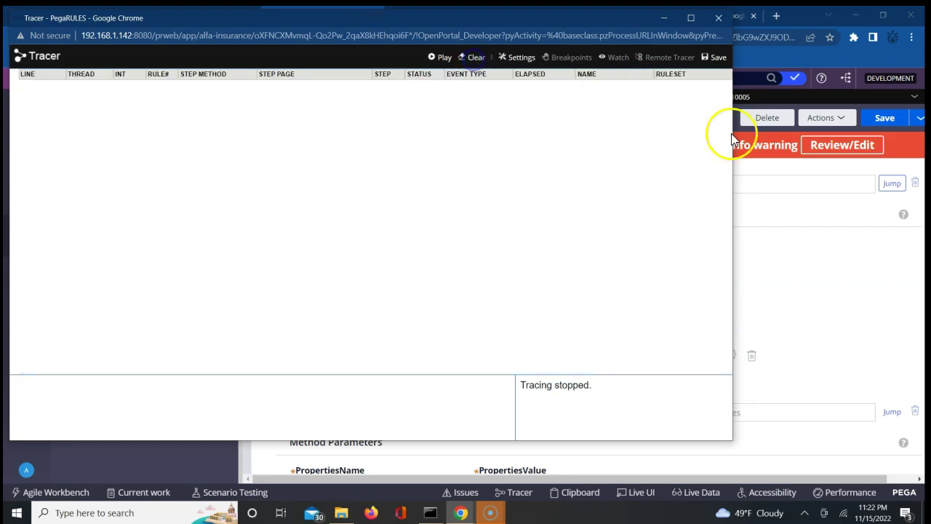
pyautogui.click(849, 298)
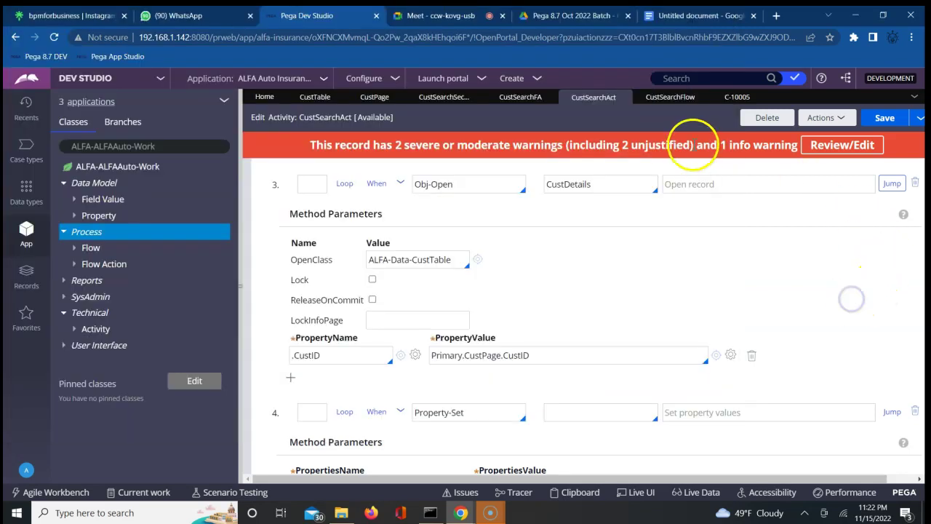
# Run CustSearchFlow to create a new case, collapse the blank column beside its form, and select the CustID field
pyautogui.click(658, 96)
pyautogui.click(796, 114)
pyautogui.click(753, 131)
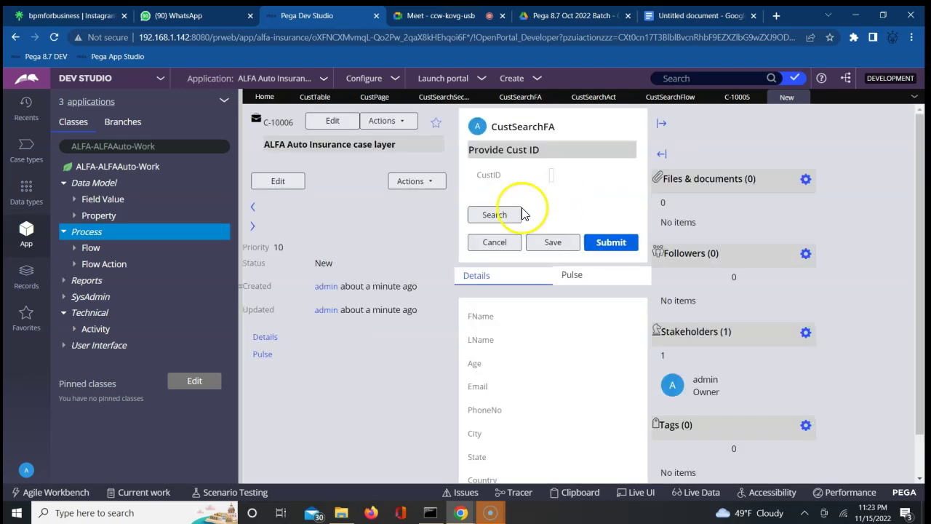
pyautogui.click(552, 176)
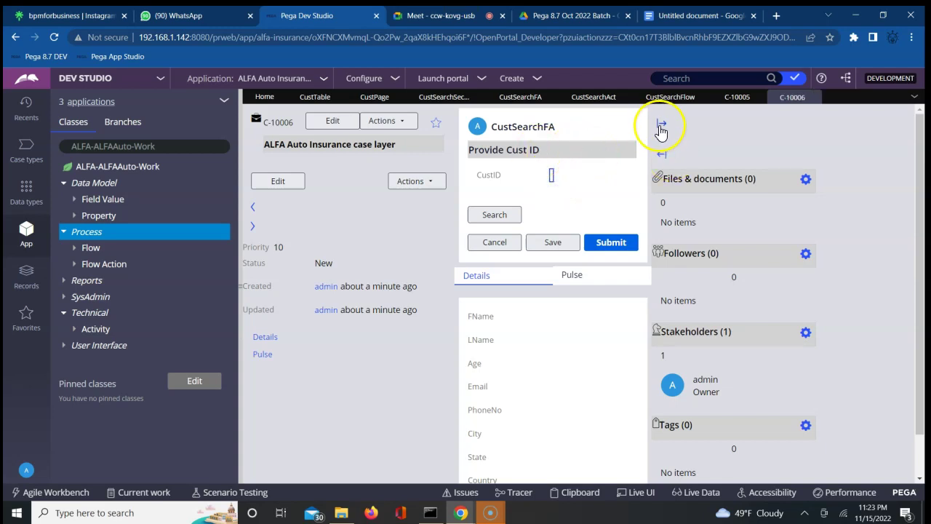
pyautogui.click(663, 124)
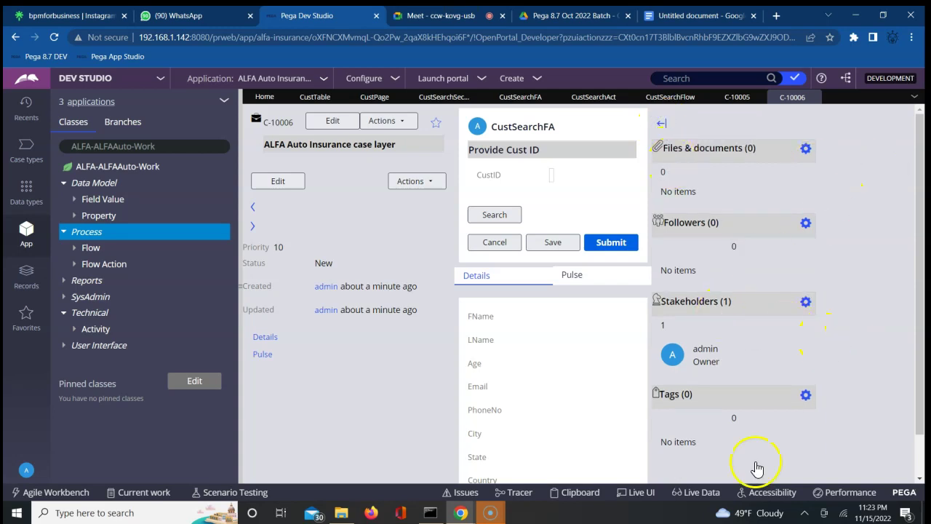
pyautogui.click(552, 177)
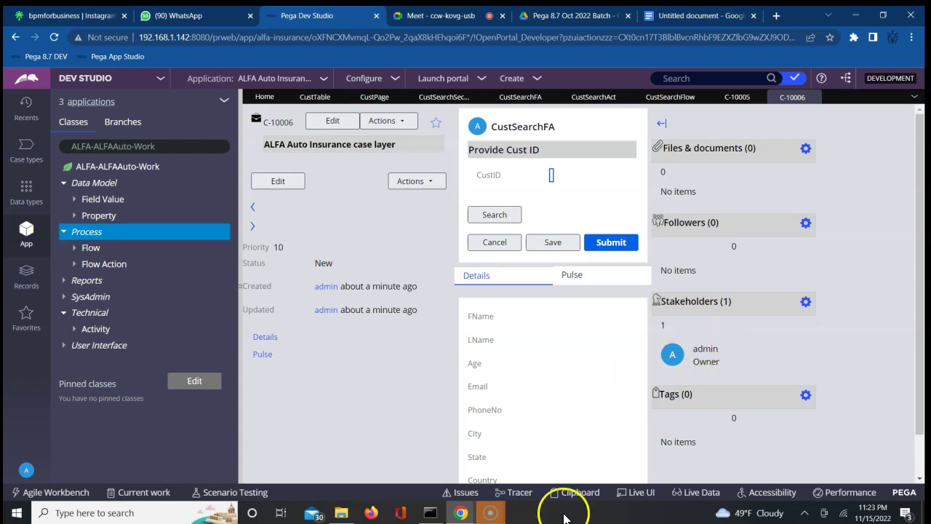
# Start tracing in the Tracer and run the customer search on the new case
pyautogui.moveTo(459, 515)
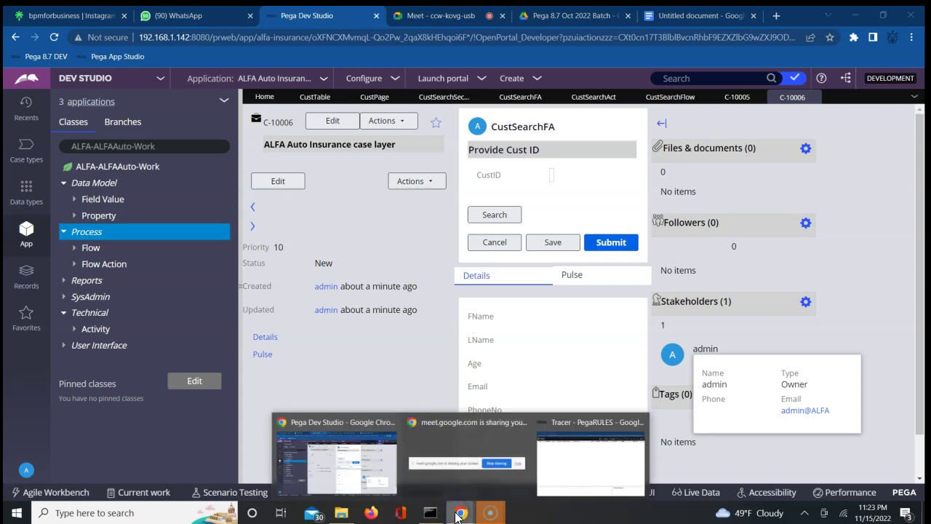
pyautogui.click(547, 459)
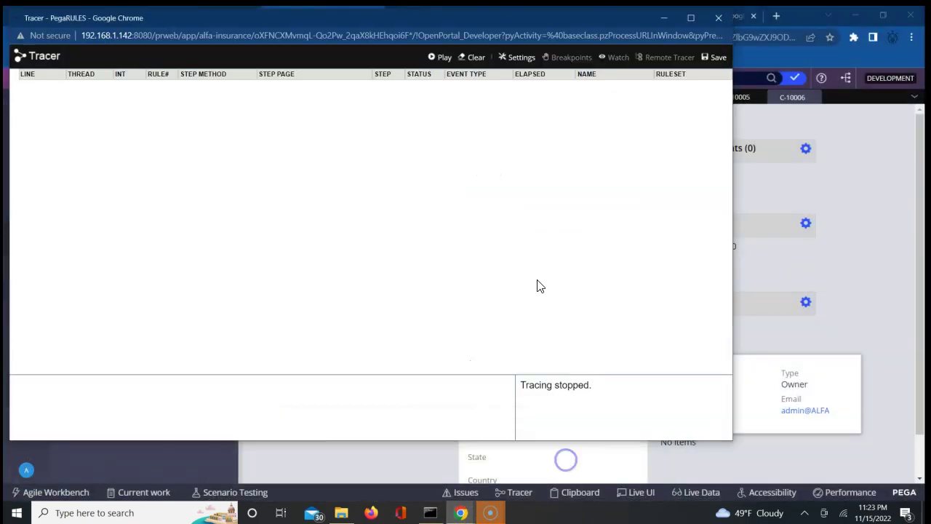
pyautogui.click(441, 58)
pyautogui.click(871, 214)
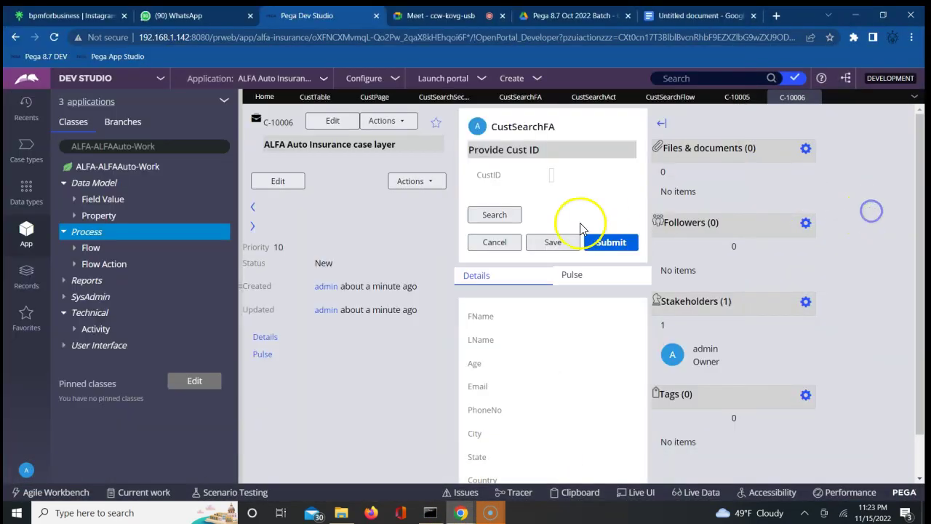
pyautogui.click(495, 218)
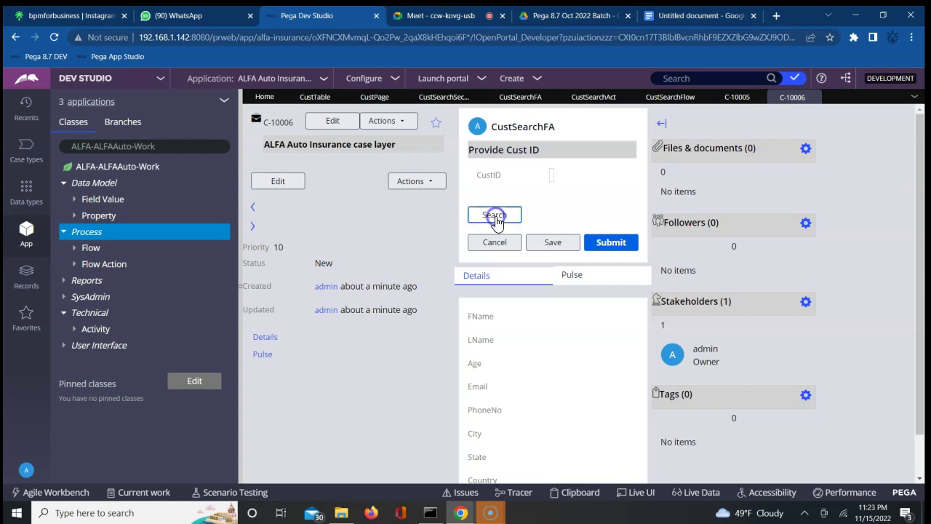
# Review the step statuses recorded in the Tracer and run the customer search on the case again
pyautogui.click(457, 511)
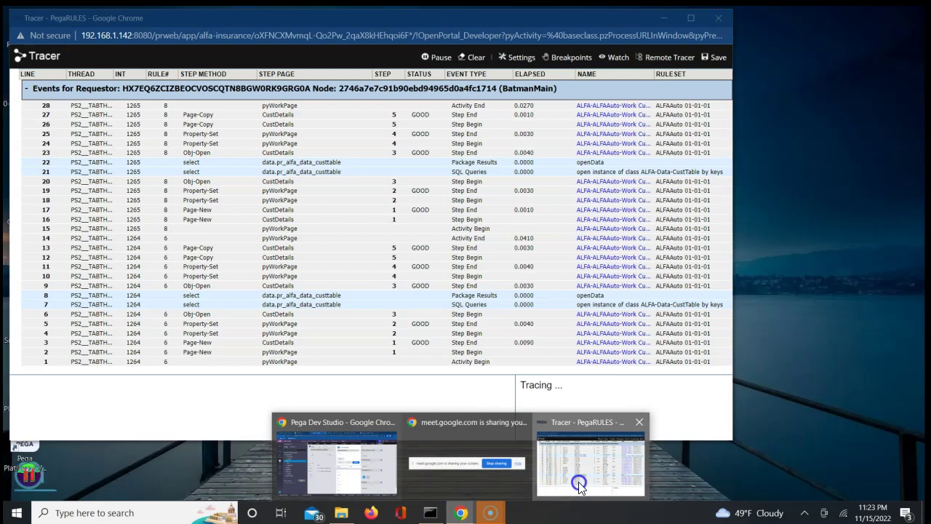
pyautogui.click(578, 481)
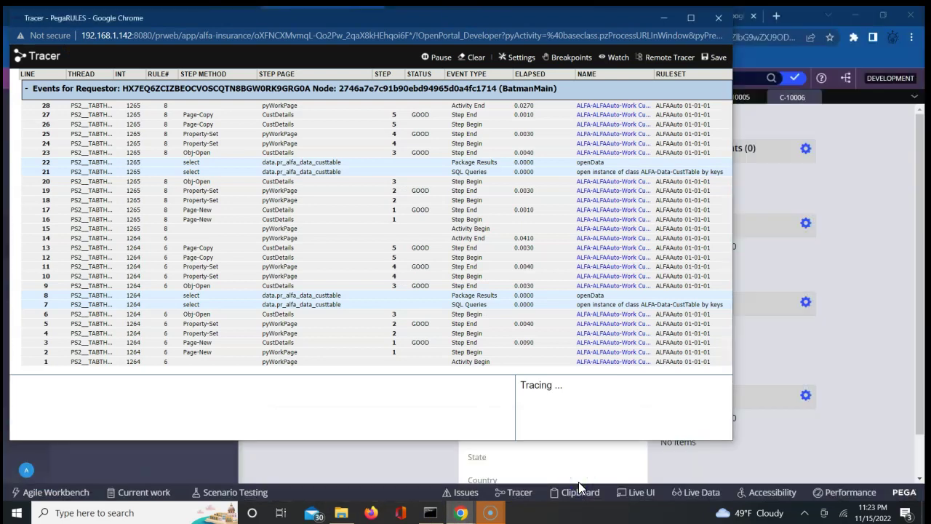
pyautogui.click(890, 411)
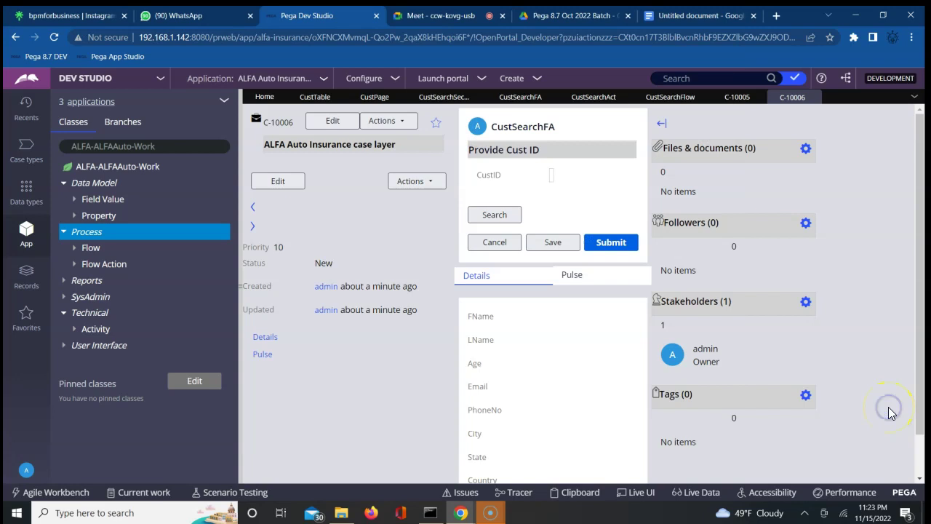
pyautogui.click(499, 215)
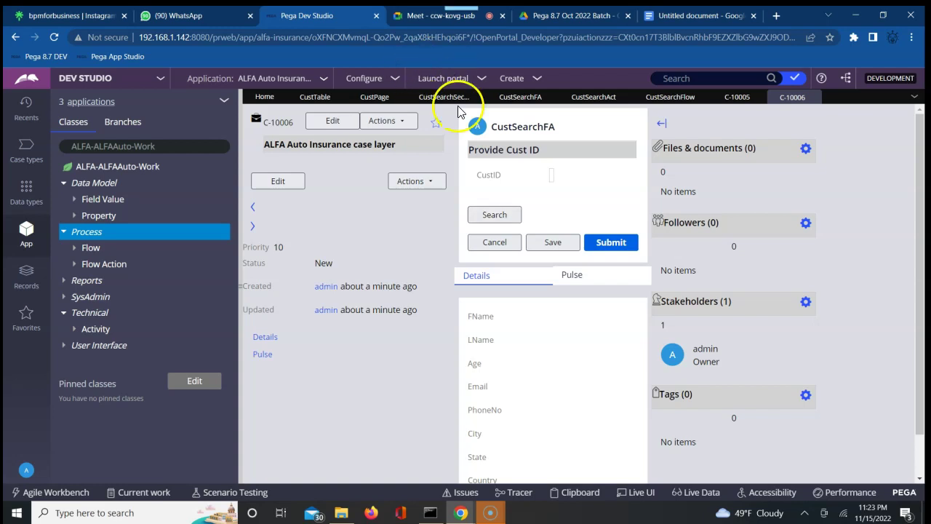
# Open the CustSearchSection rule and pause tracing in the Tracer window
pyautogui.click(438, 97)
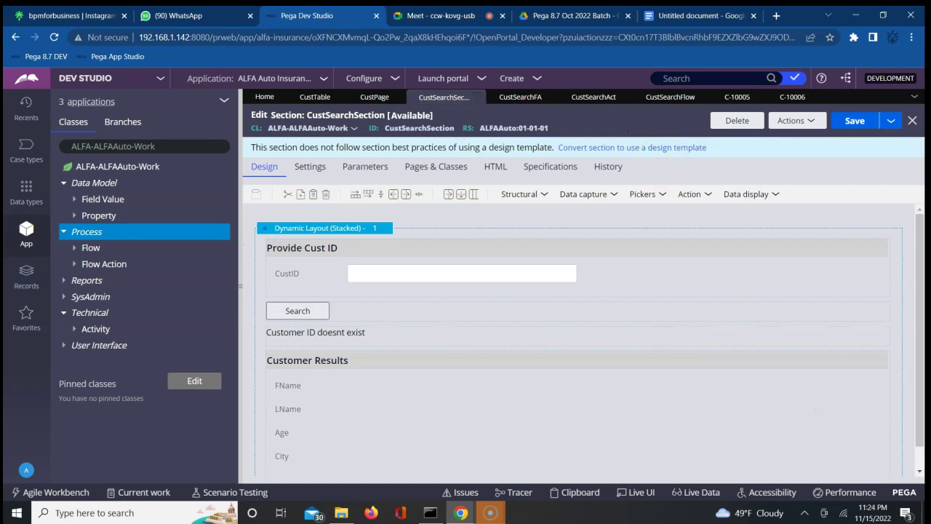
pyautogui.moveTo(461, 512)
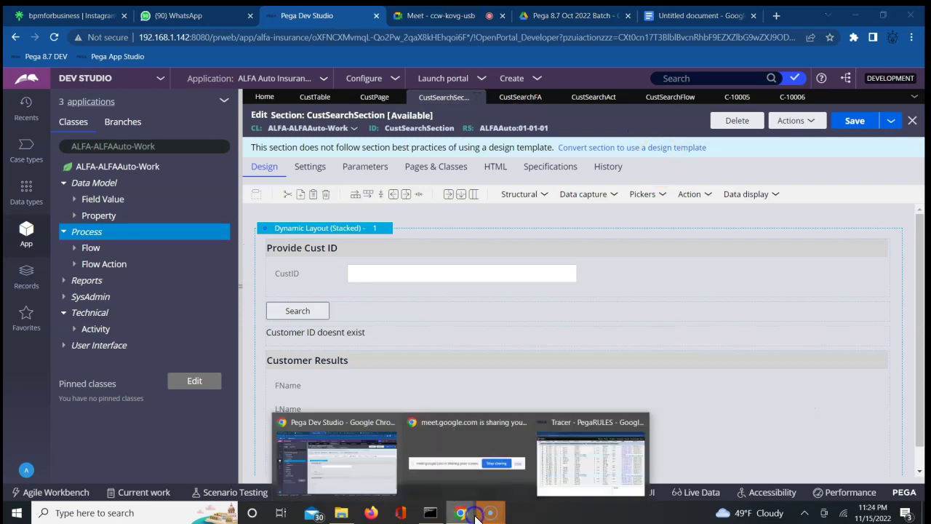
pyautogui.click(569, 465)
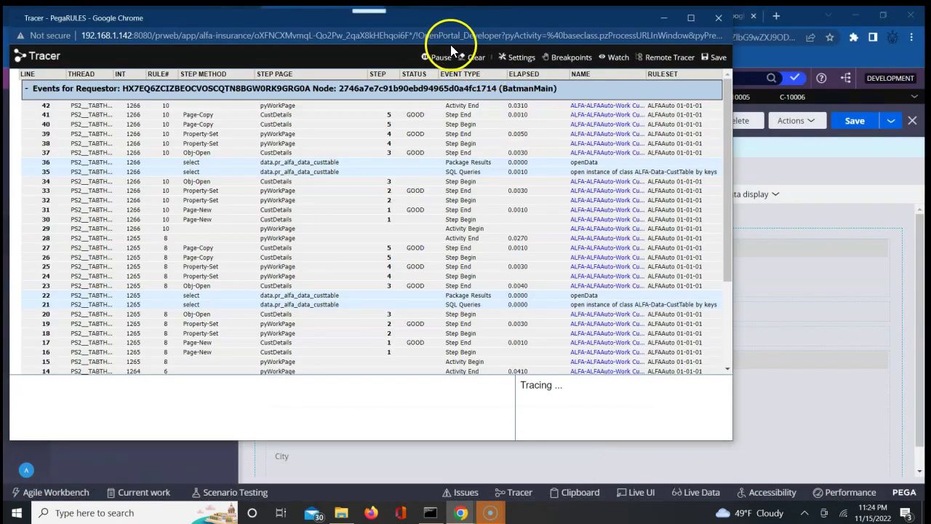
pyautogui.click(440, 59)
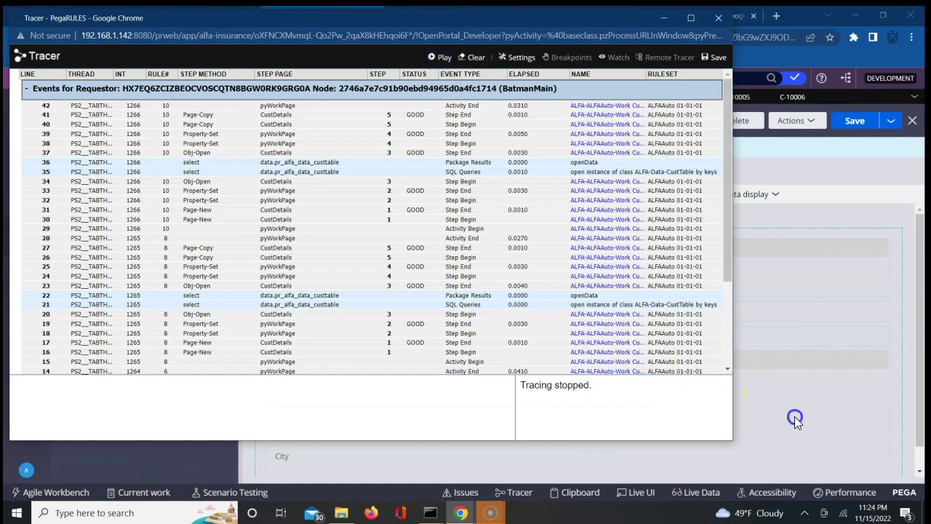
pyautogui.click(794, 416)
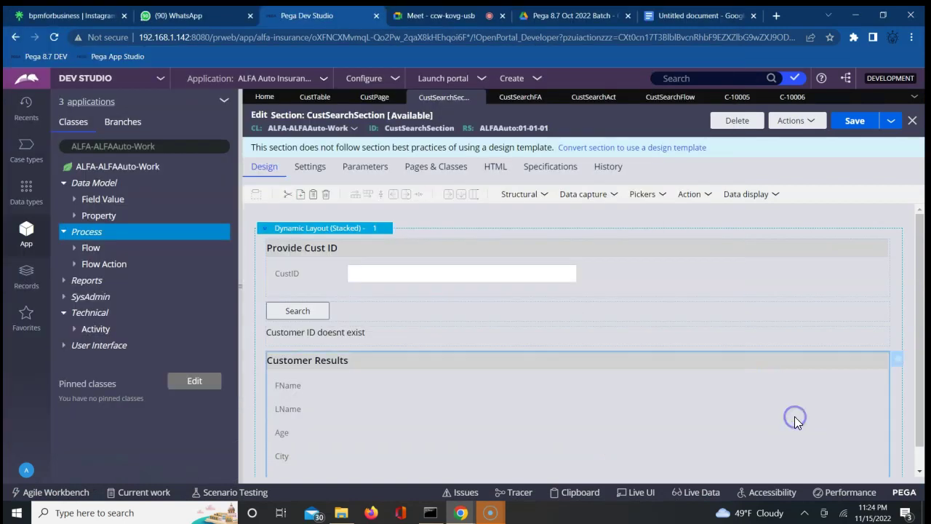
# Turn off "Run visibility condition on client" for the embedded CustResultsSection and save CustSearchSection
pyautogui.click(899, 365)
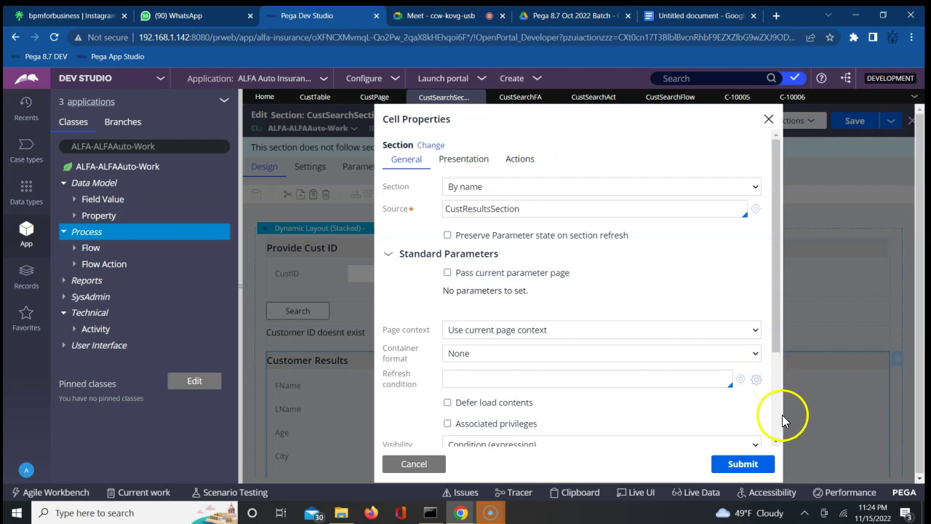
pyautogui.scroll(-3, 776, 441)
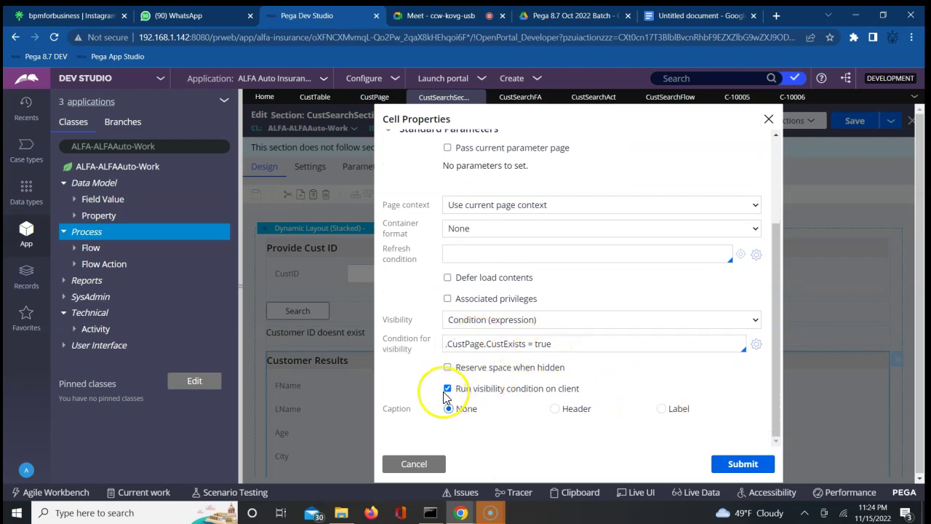
pyautogui.click(741, 465)
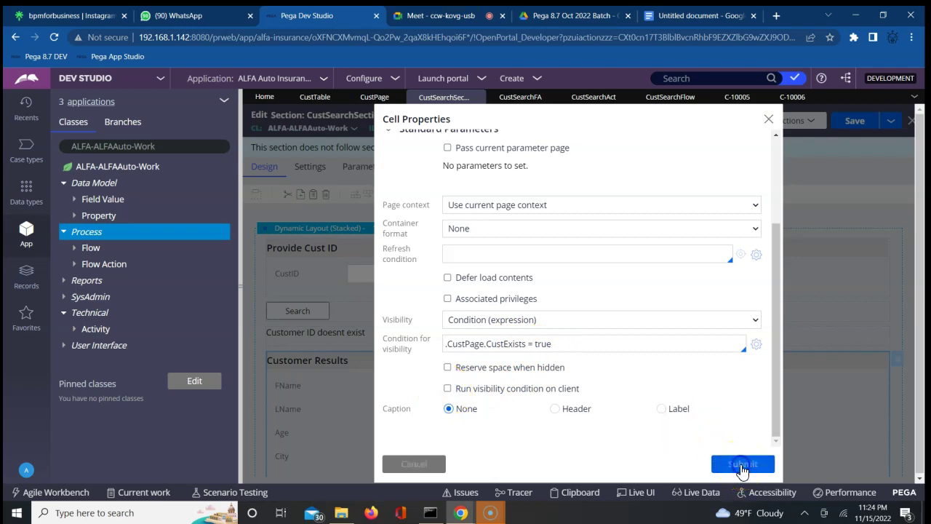
pyautogui.click(857, 121)
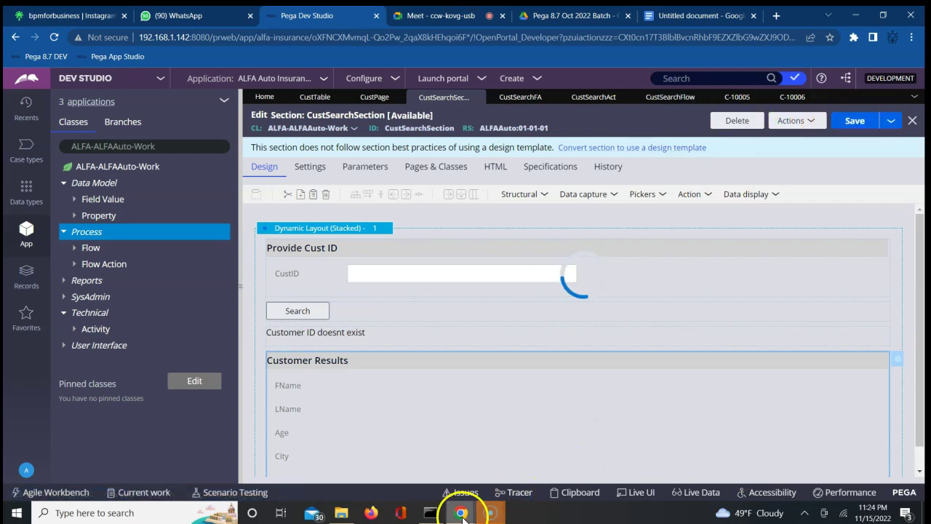
# Clear the events from the Tracer window and return to CustSearchSection
pyautogui.moveTo(461, 506)
pyautogui.click(564, 475)
pyautogui.click(473, 58)
pyautogui.click(815, 149)
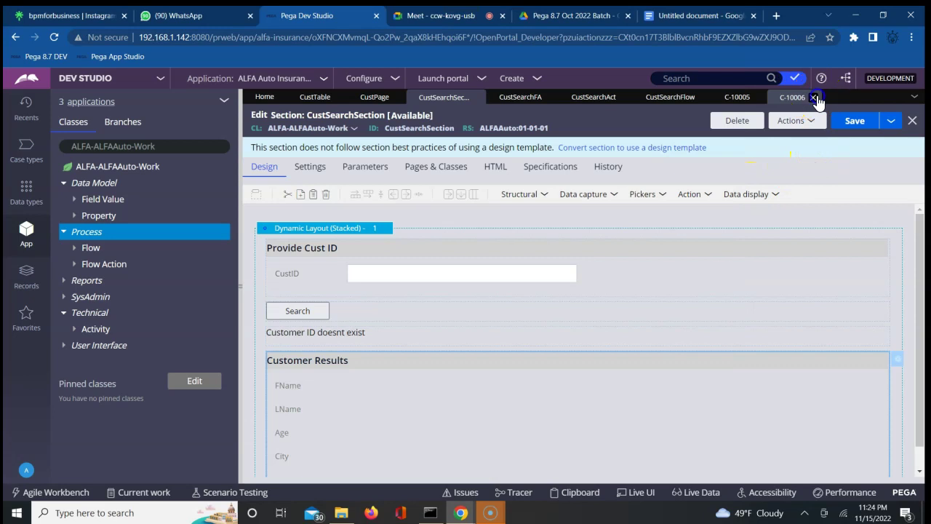
# Close the open cases C-10006 and C-10005, discarding their unsaved changes
pyautogui.click(814, 98)
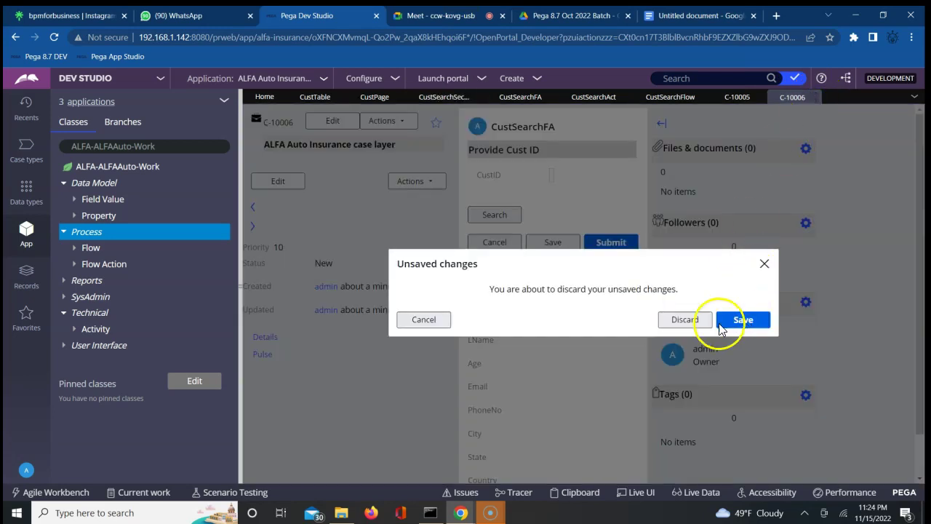
pyautogui.click(684, 321)
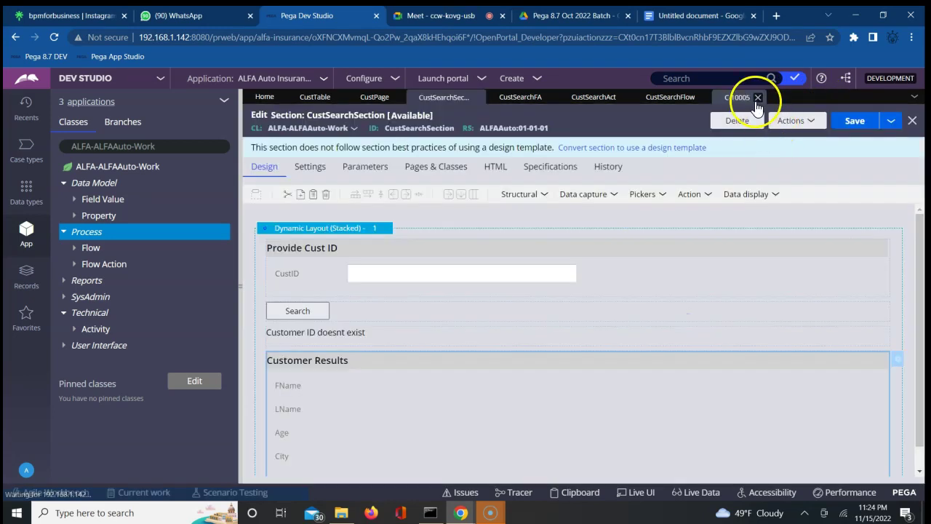
pyautogui.click(756, 98)
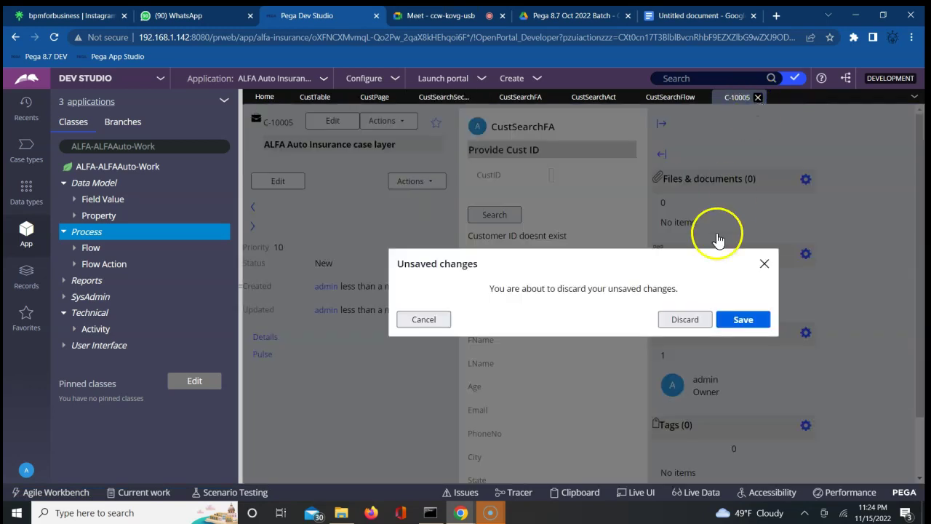
pyautogui.click(683, 320)
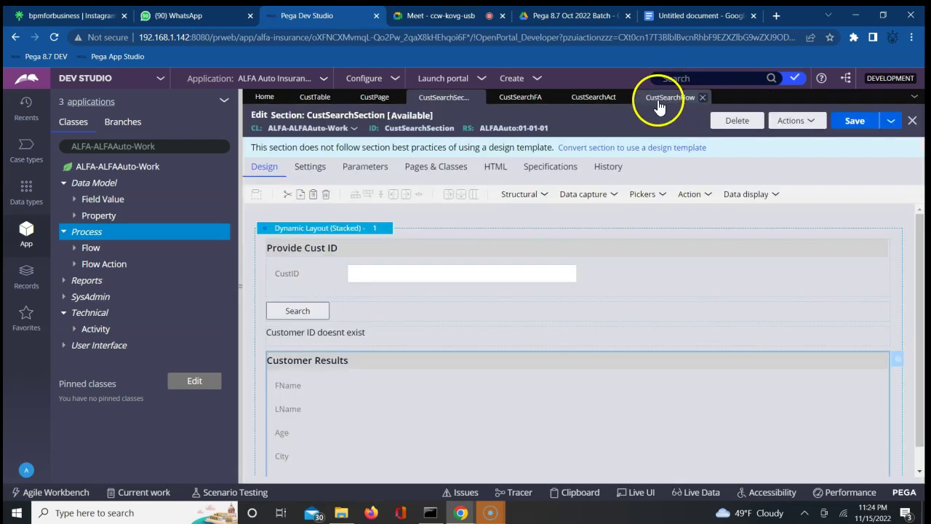
# Run CustSearchFlow to create a new case and collapse the App explorer to widen the case view
pyautogui.click(658, 102)
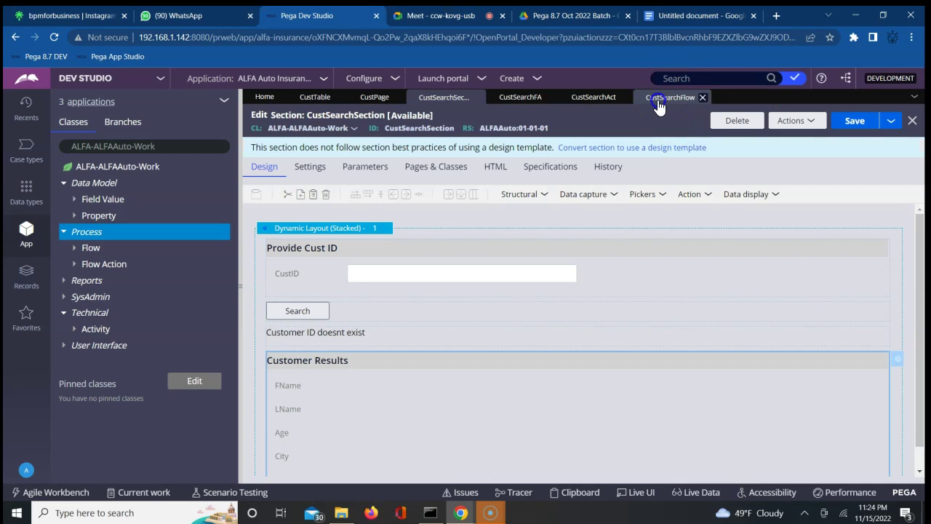
pyautogui.click(791, 116)
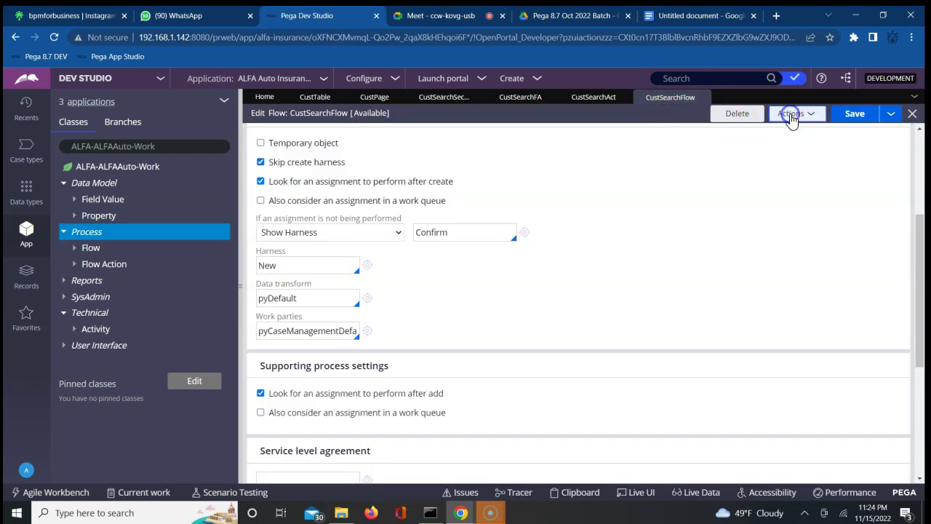
pyautogui.click(744, 134)
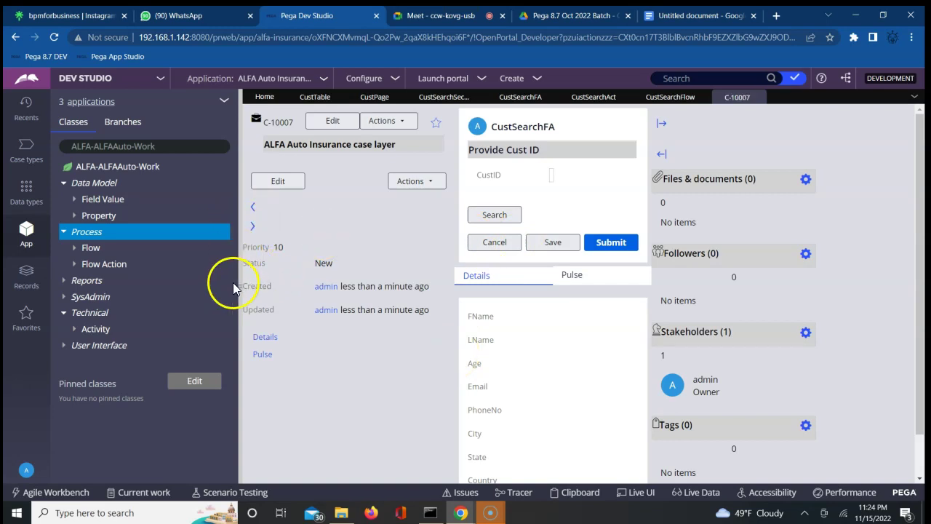
pyautogui.click(242, 285)
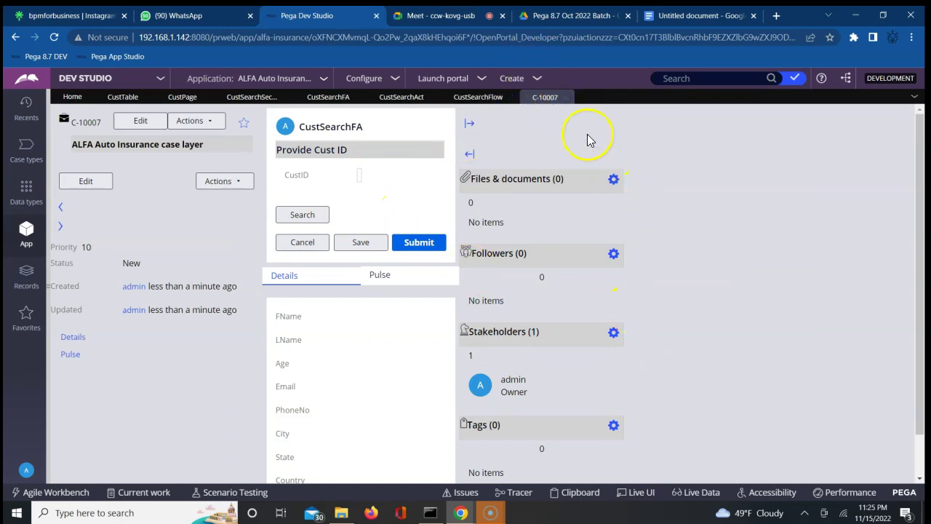
# Enter the customer ID in the new case, resume tracing in the Tracer window, and run the customer search
pyautogui.click(359, 173)
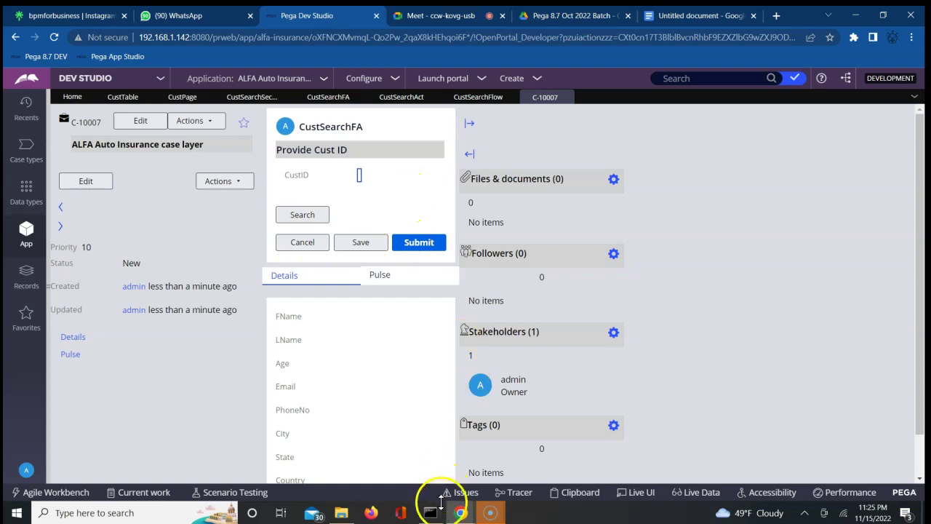
pyautogui.moveTo(461, 513)
pyautogui.click(584, 469)
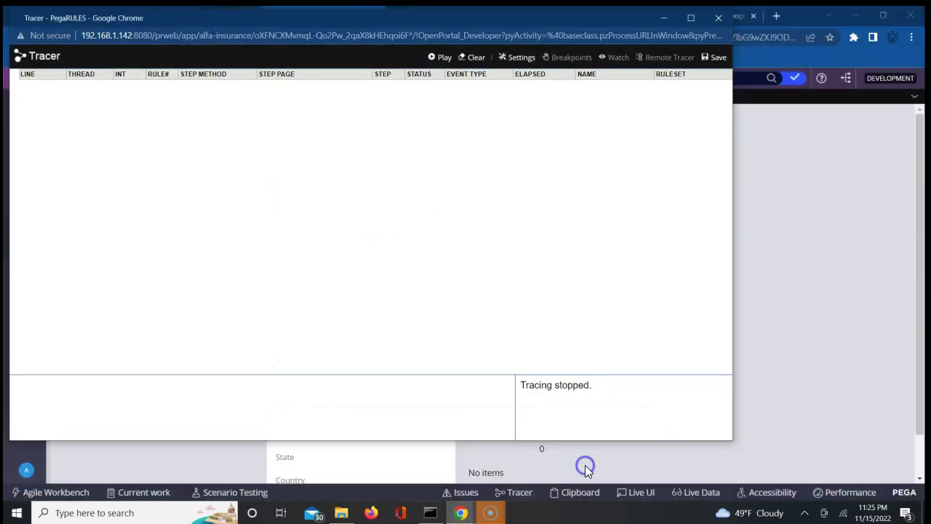
pyautogui.click(443, 58)
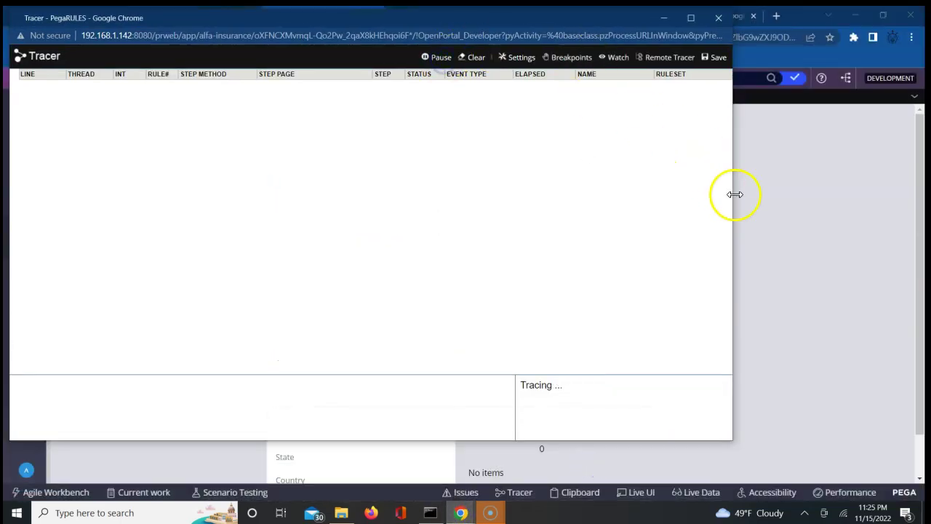
pyautogui.click(768, 216)
pyautogui.click(304, 215)
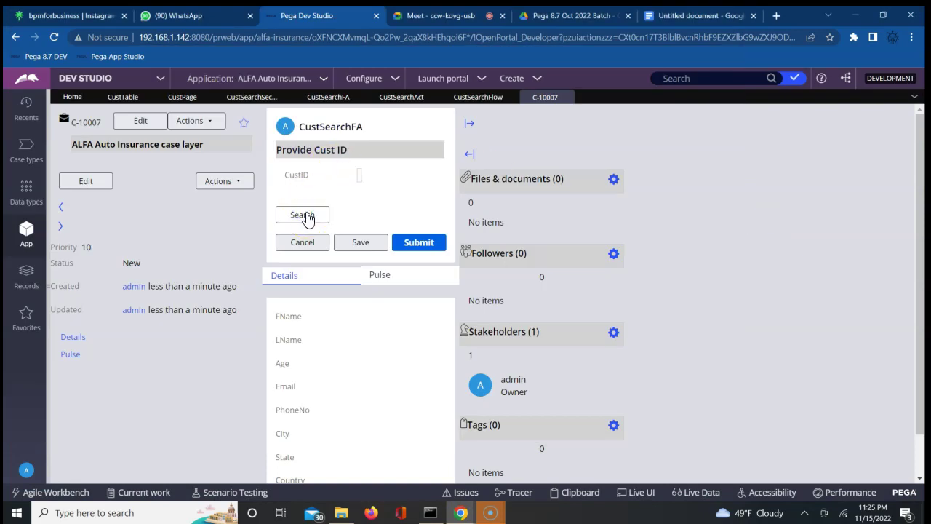
pyautogui.click(297, 218)
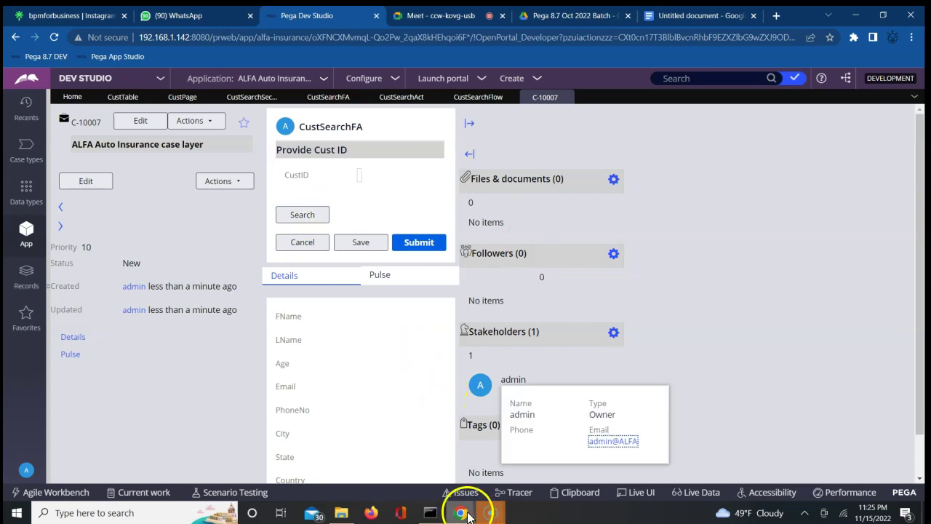
# Bring up the Tracer window, maximize it, and pause tracing
pyautogui.moveTo(468, 515)
pyautogui.click(582, 481)
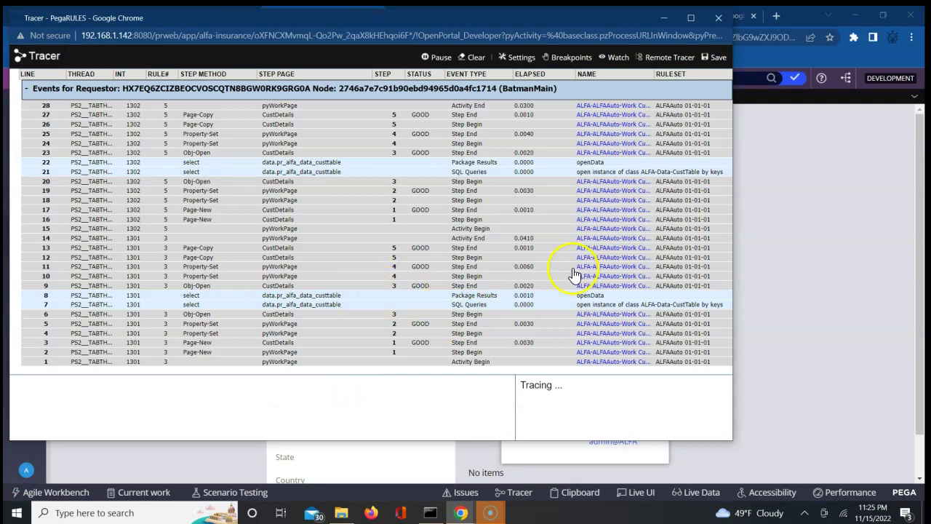
pyautogui.click(691, 18)
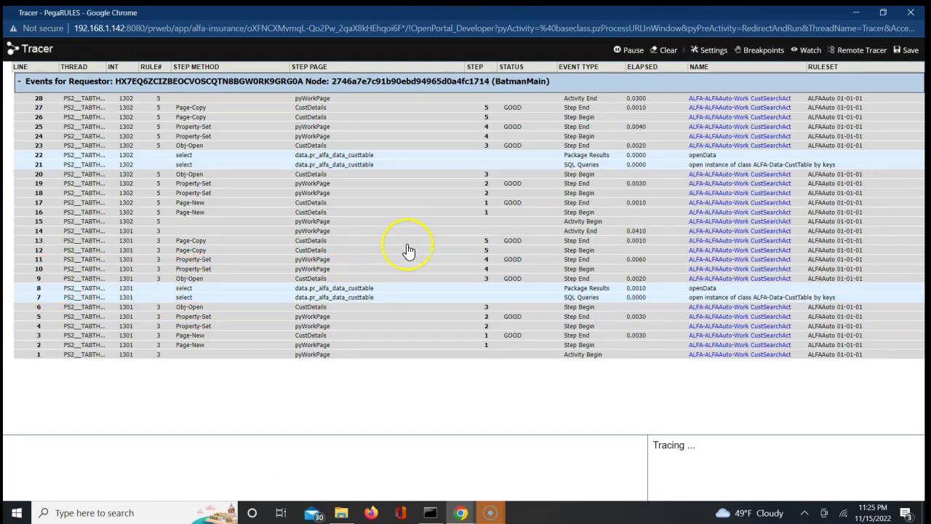
pyautogui.click(637, 51)
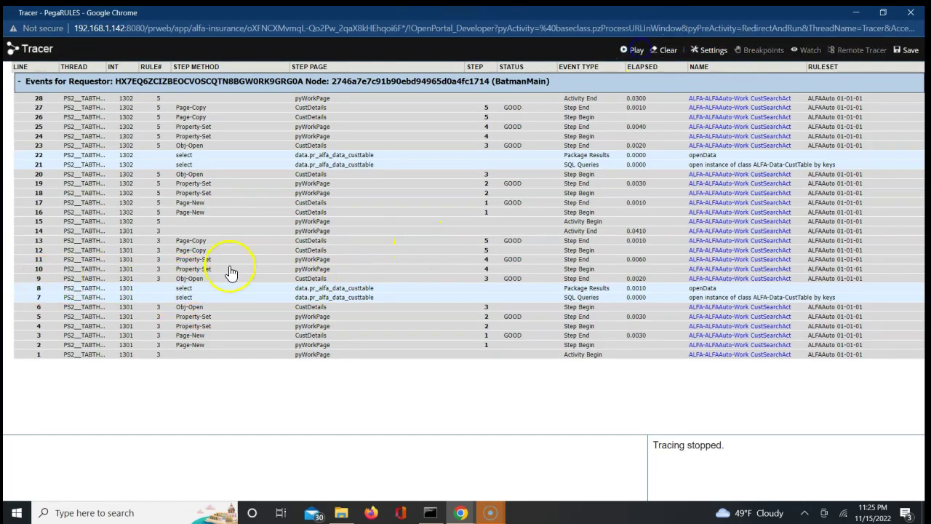
# Inspect the CustDetails page recorded at the end of the first Obj-Open step, and close the event's property windows
pyautogui.click(40, 281)
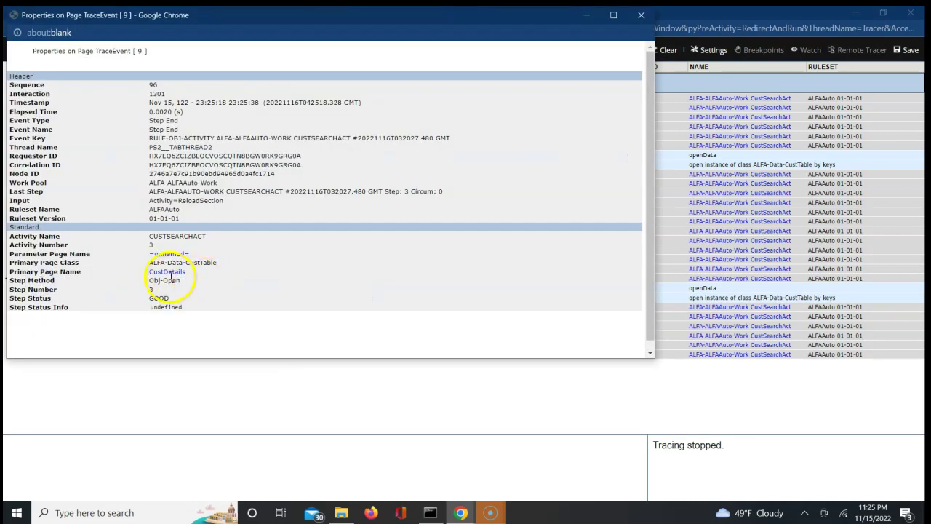
pyautogui.click(169, 272)
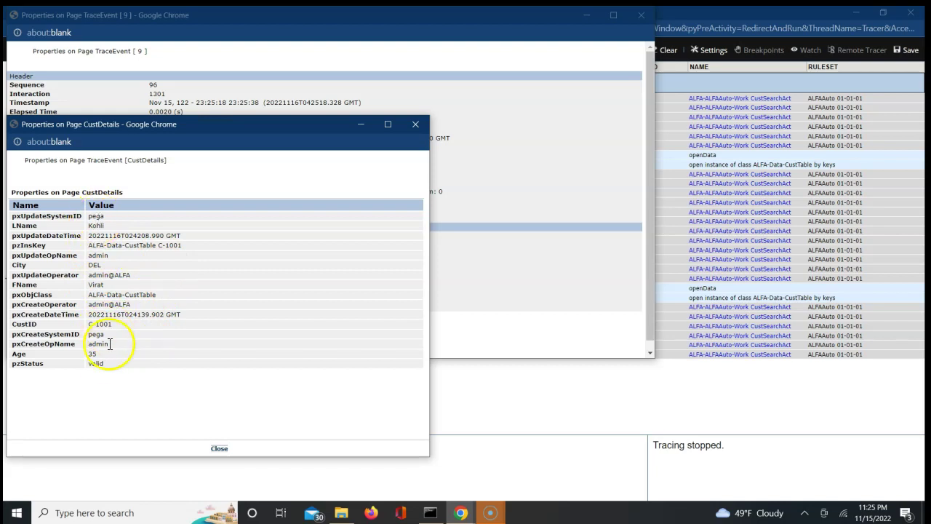
pyautogui.click(219, 448)
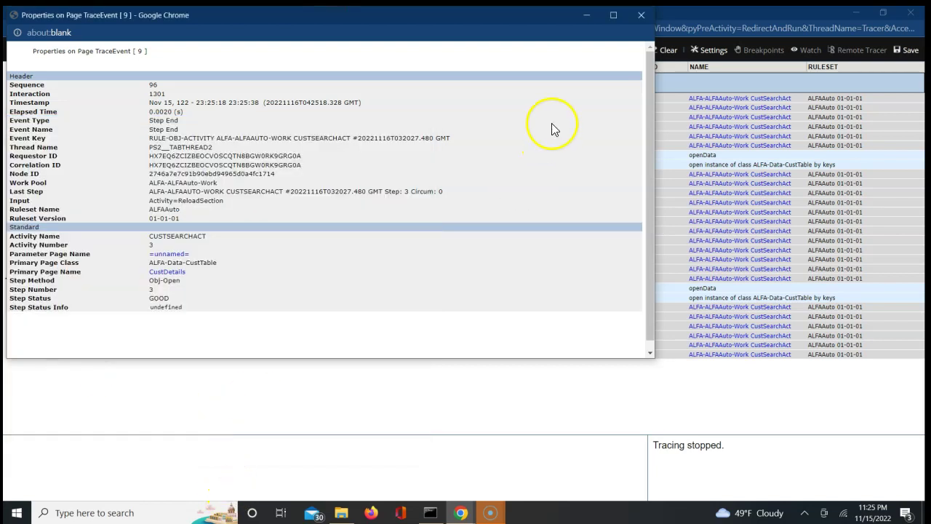
pyautogui.click(641, 15)
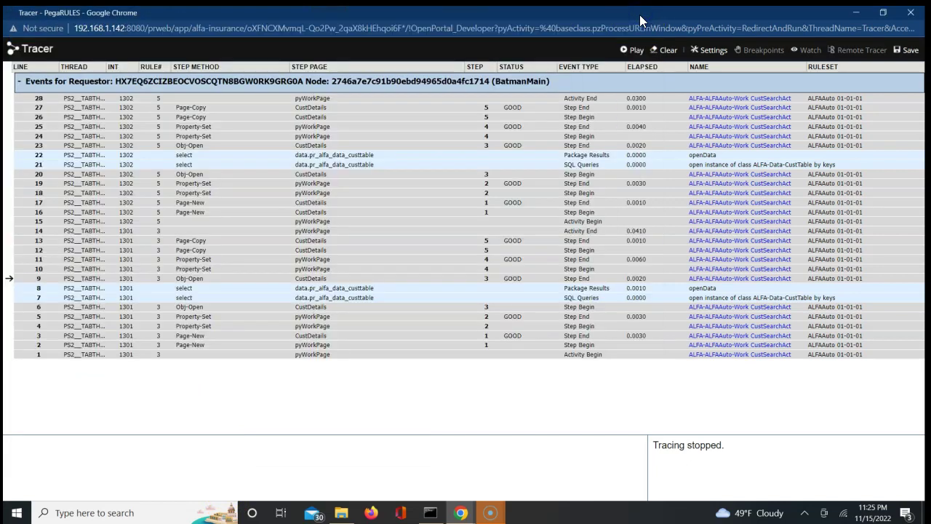
# Open the pyWorkPage properties from the last Activity End event and search them for the customer's first name
pyautogui.click(314, 99)
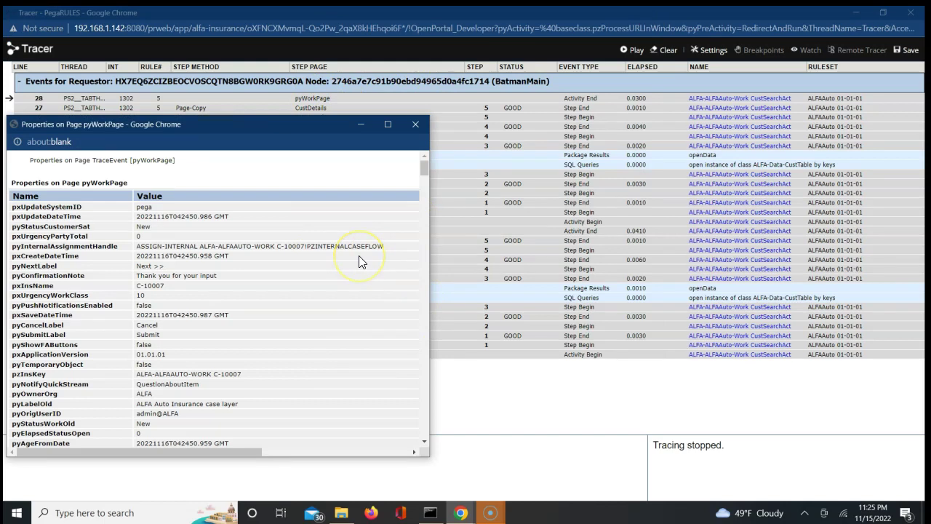
pyautogui.hotkey('ctrl', 'f')
pyautogui.write('vi')
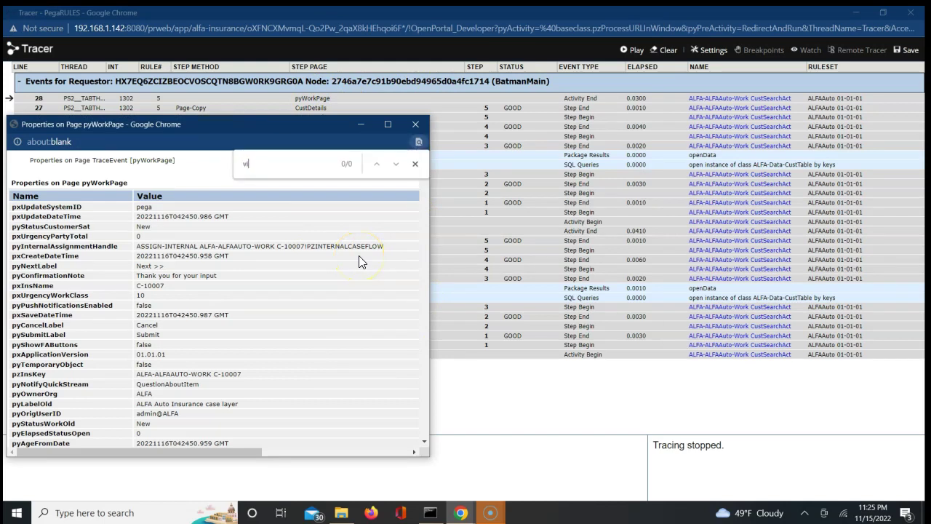
pyautogui.write('rat')
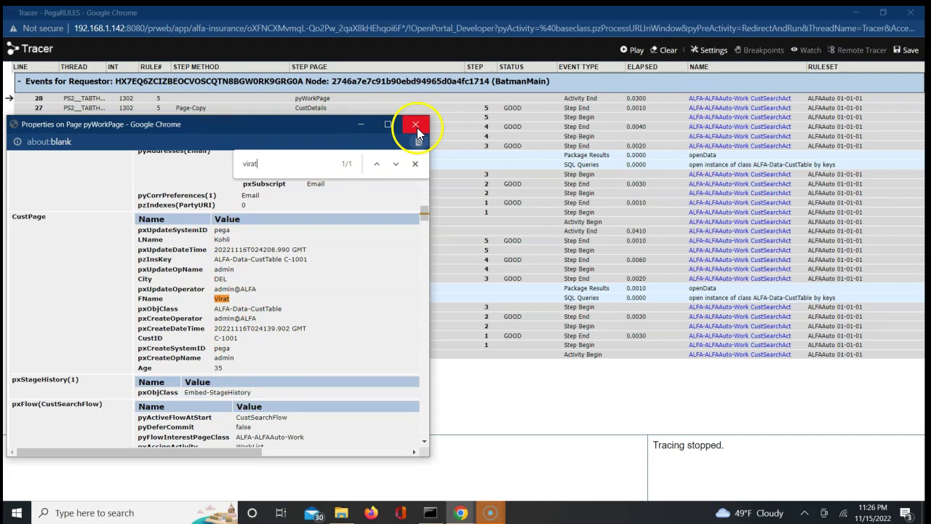
# Return to the Dev Studio window and close case C-10007, discarding its unsaved changes
pyautogui.click(463, 514)
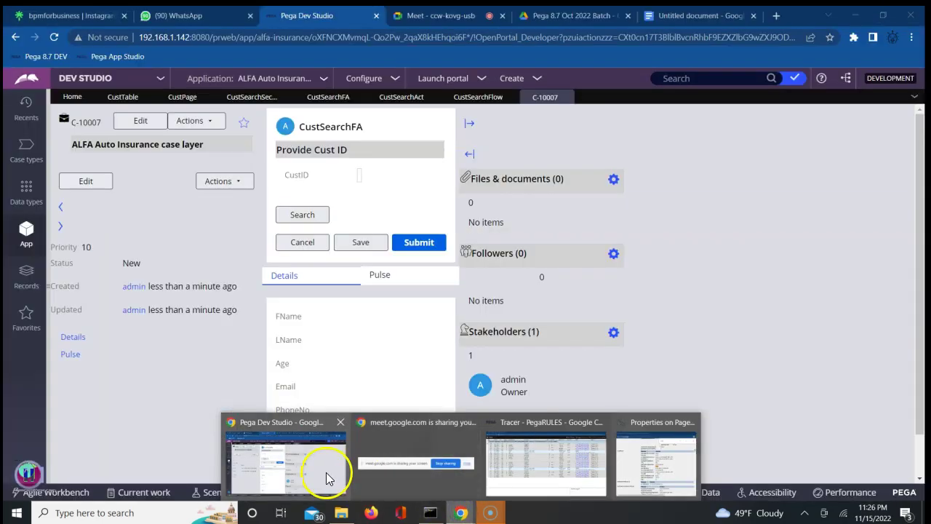
pyautogui.click(322, 473)
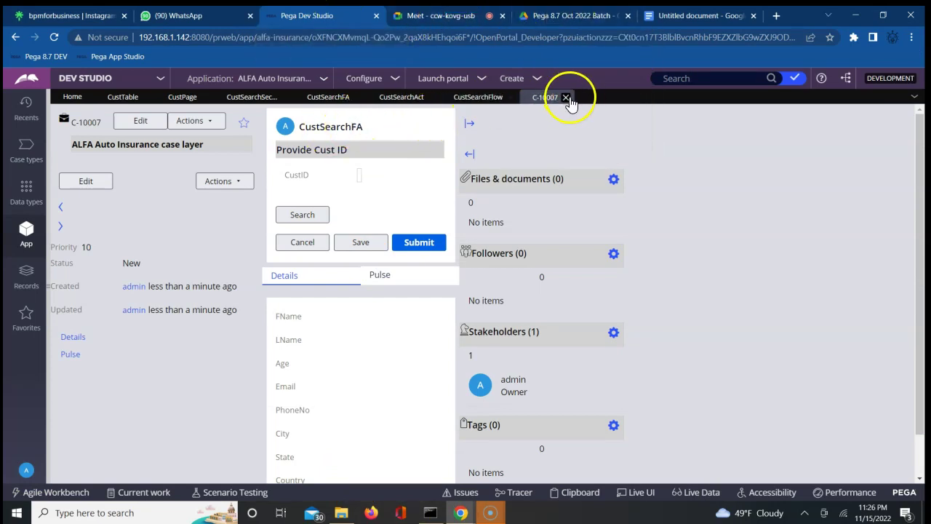
pyautogui.click(567, 97)
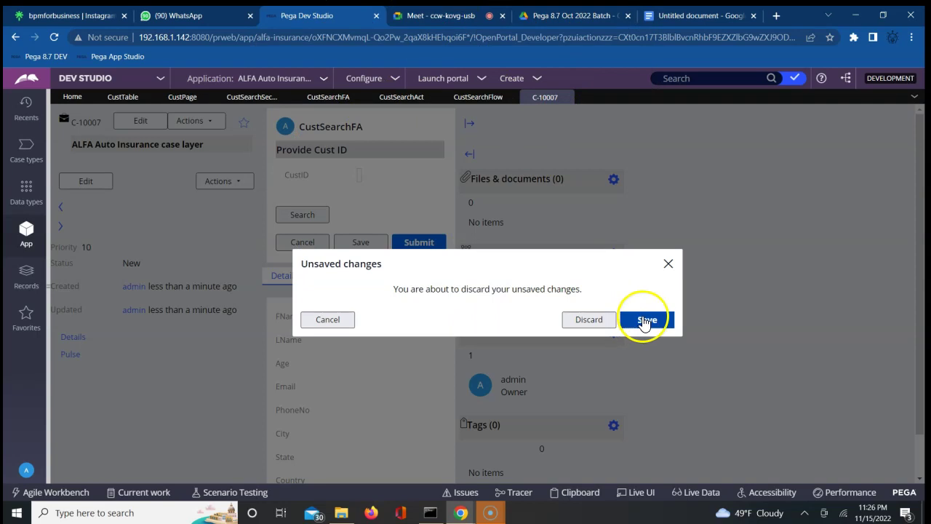
pyautogui.click(593, 321)
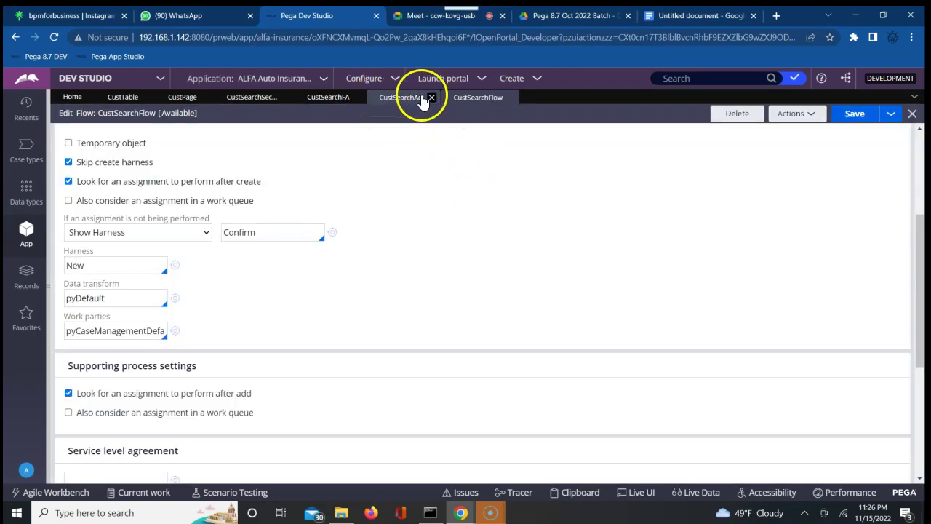
# Open the CustSearchAct activity, then search the traced pyWorkPage properties for "exists"
pyautogui.click(394, 99)
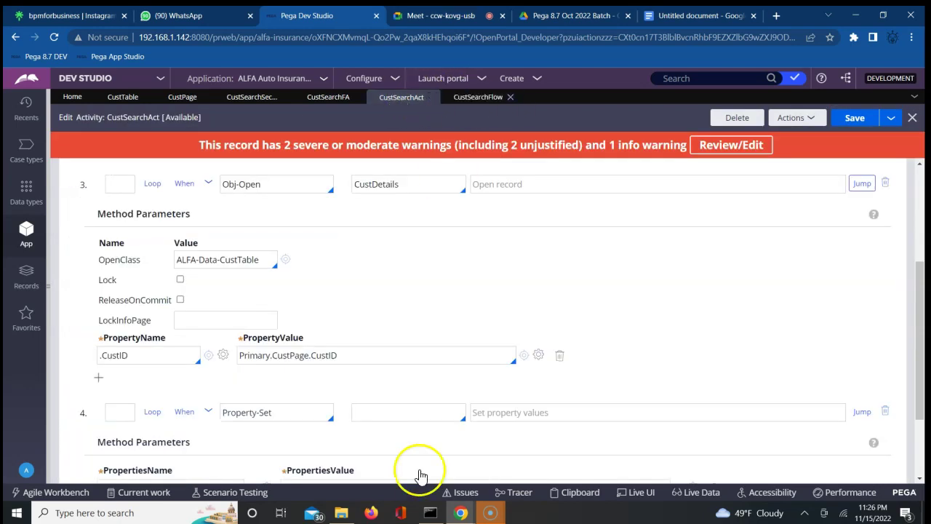
pyautogui.moveTo(460, 517)
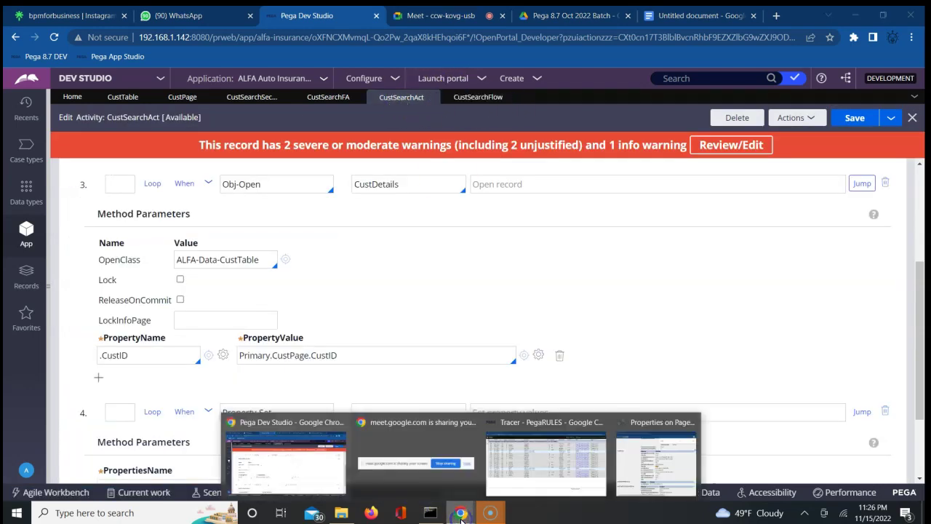
pyautogui.click(649, 458)
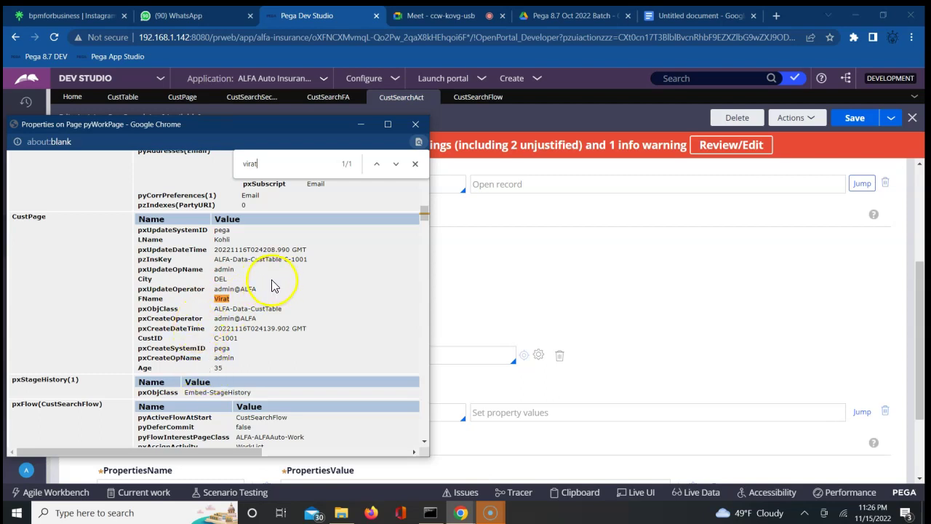
pyautogui.click(267, 161)
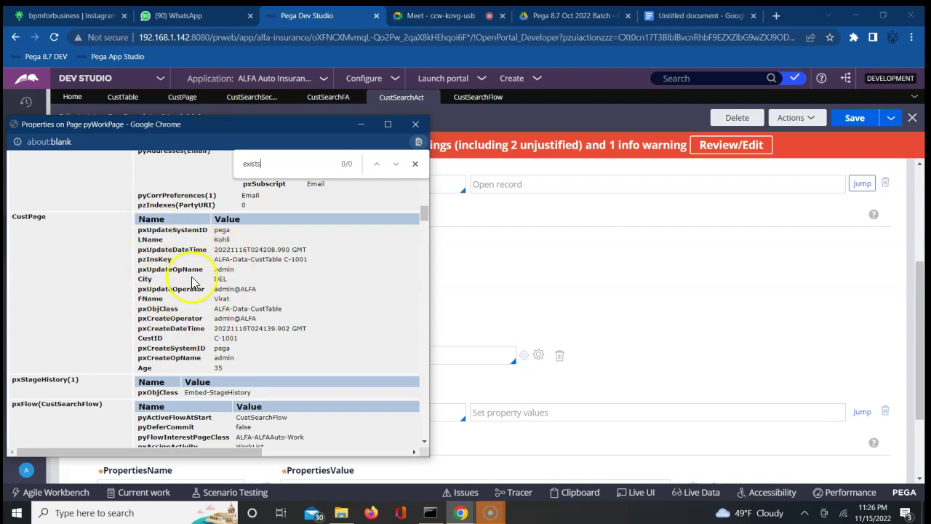
# Review the order and parameters of the Obj-Open, Property-Set and Page-Copy steps in the CustSearchAct activity
pyautogui.click(512, 263)
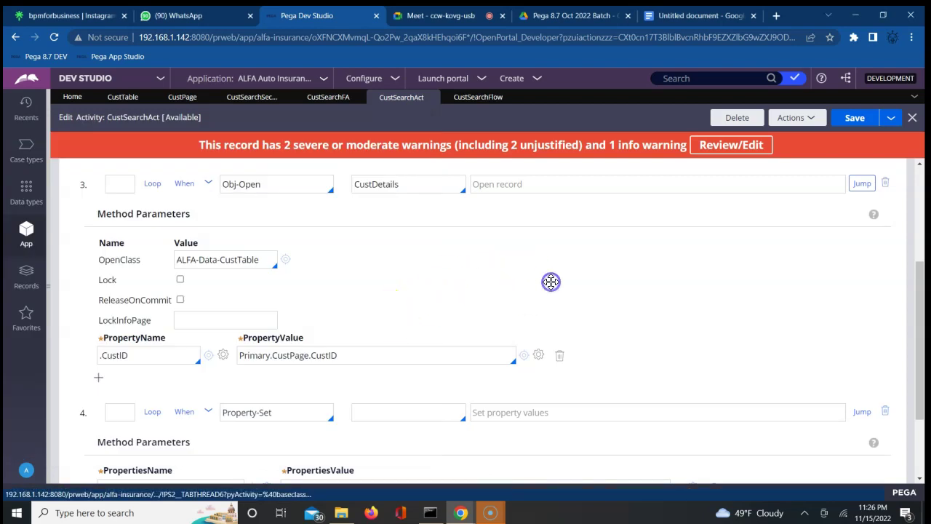
pyautogui.scroll(-1, 551, 281)
pyautogui.scroll(-2, 550, 281)
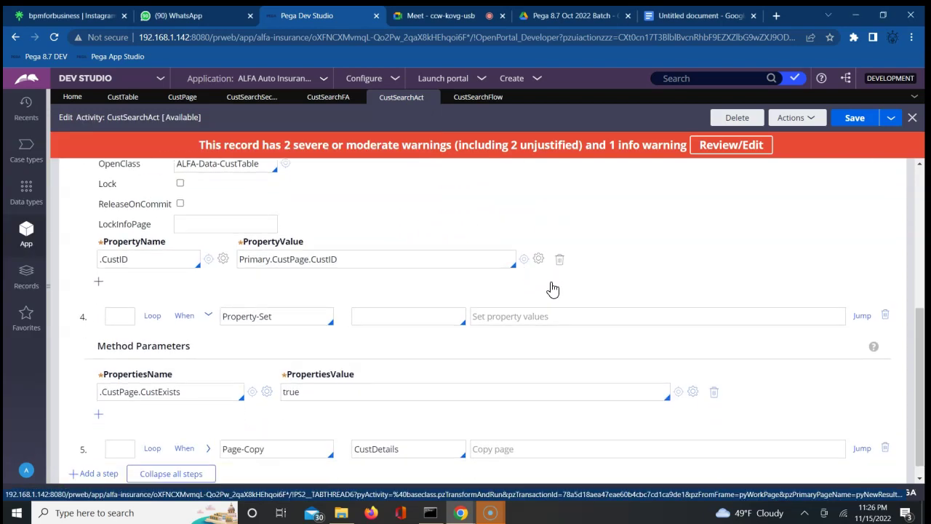
pyautogui.scroll(2, 553, 290)
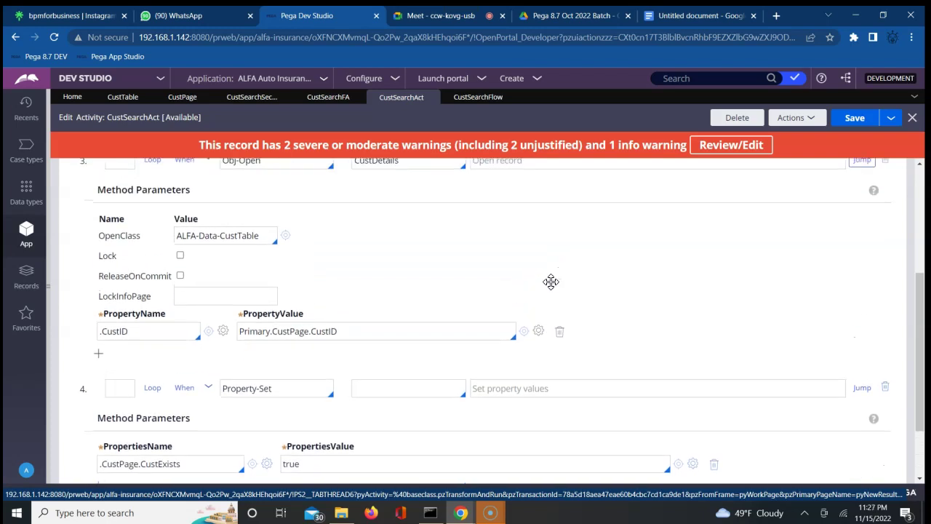
pyautogui.scroll(-2, 551, 281)
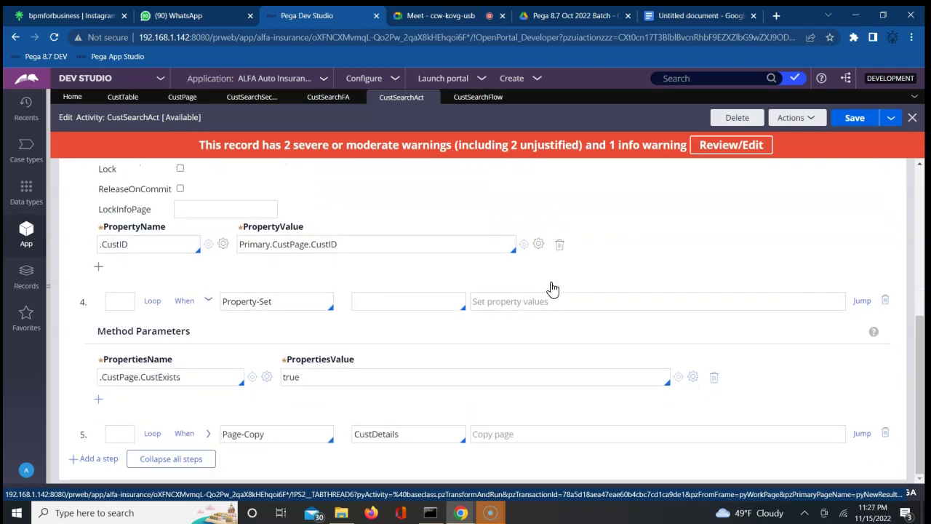
# Try to prefix the .CustPage.CustExists property name in the step 4 Property-Set with Primary
pyautogui.click(99, 378)
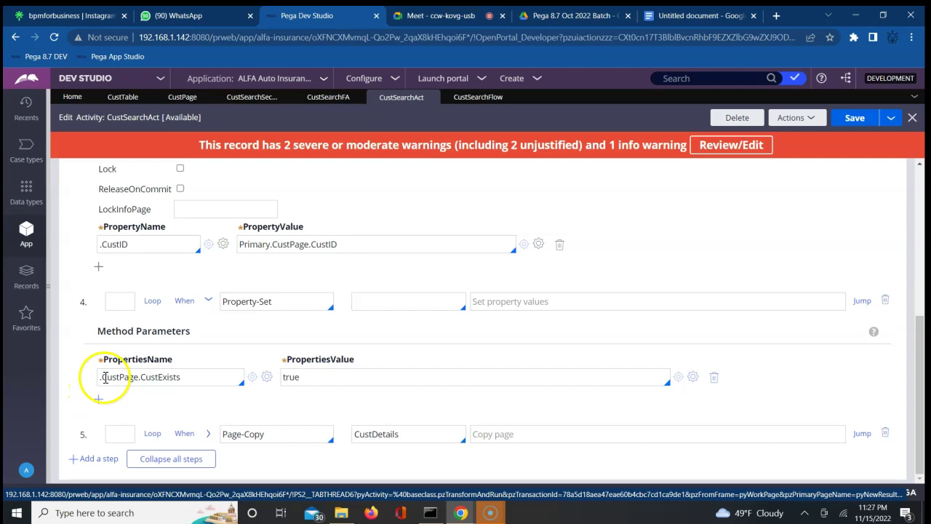
pyautogui.click(150, 359)
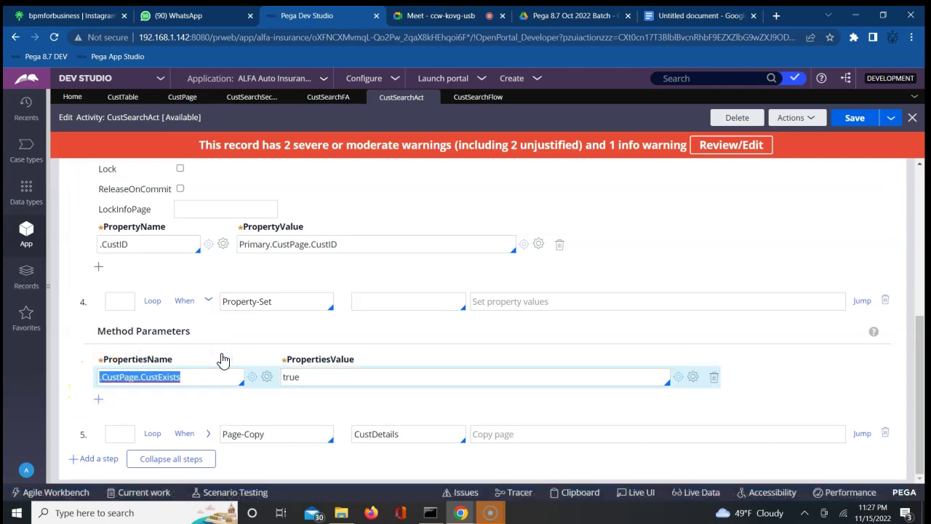
pyautogui.press('Home')
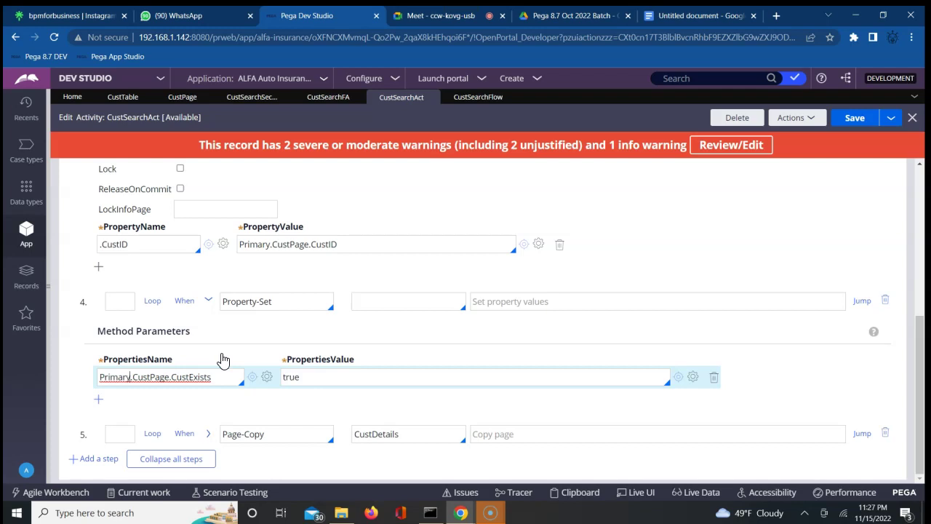
pyautogui.write('.')
pyautogui.press('Return')
pyautogui.doubleClick(188, 376)
pyautogui.press('BackSpace')
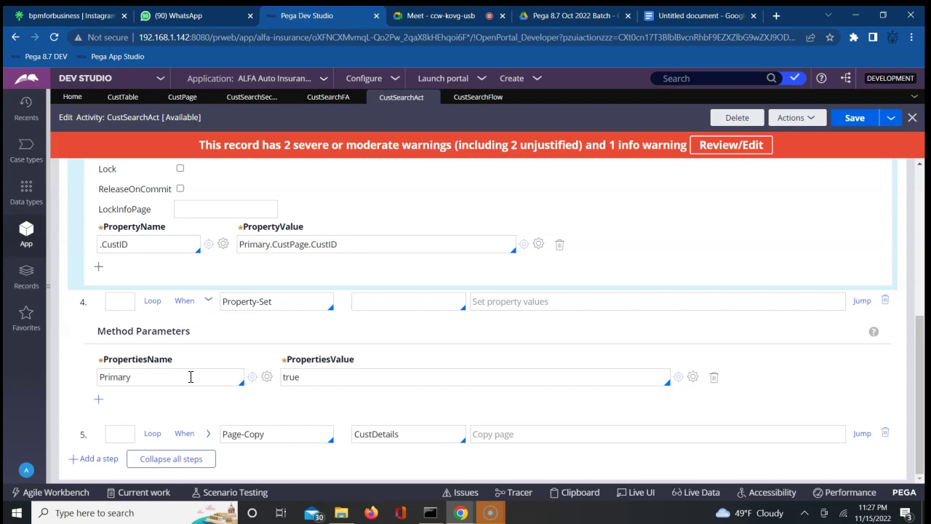
pyautogui.click(301, 413)
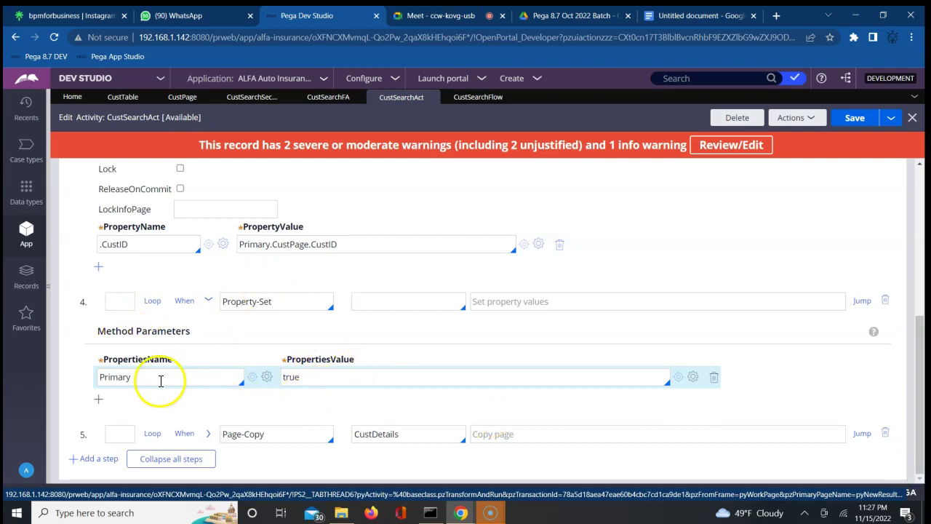
pyautogui.doubleClick(126, 377)
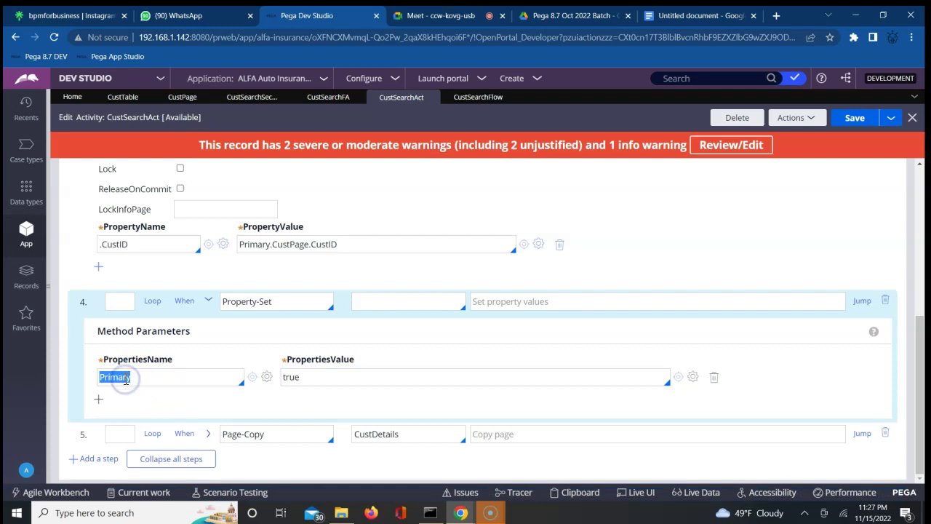
# Check the Page-Copy step's parameters and refresh the CustSearchAct activity to discard the unsaved property name edit
pyautogui.click(208, 434)
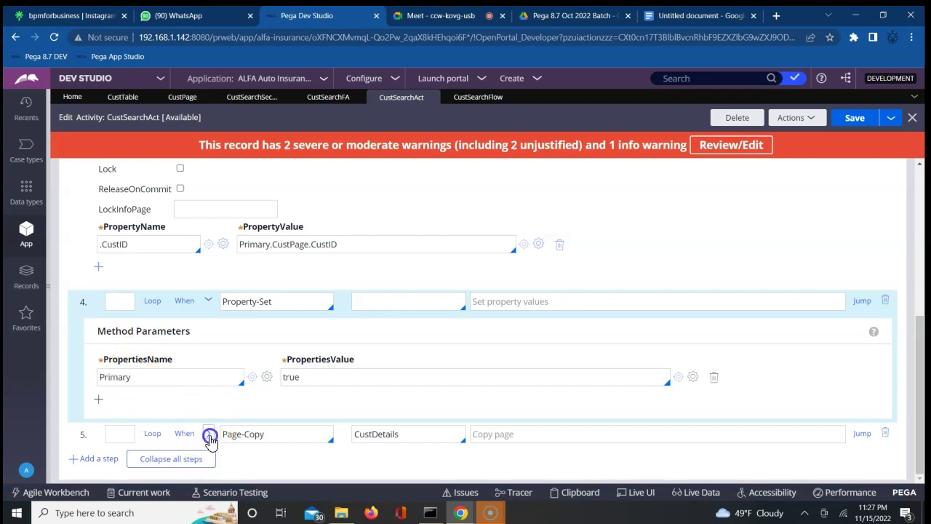
pyautogui.click(593, 407)
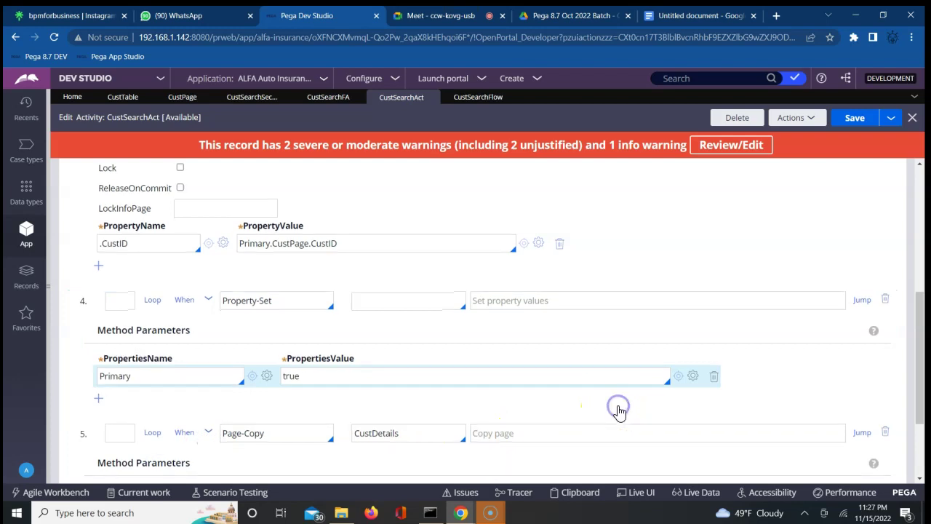
pyautogui.scroll(-2, 617, 407)
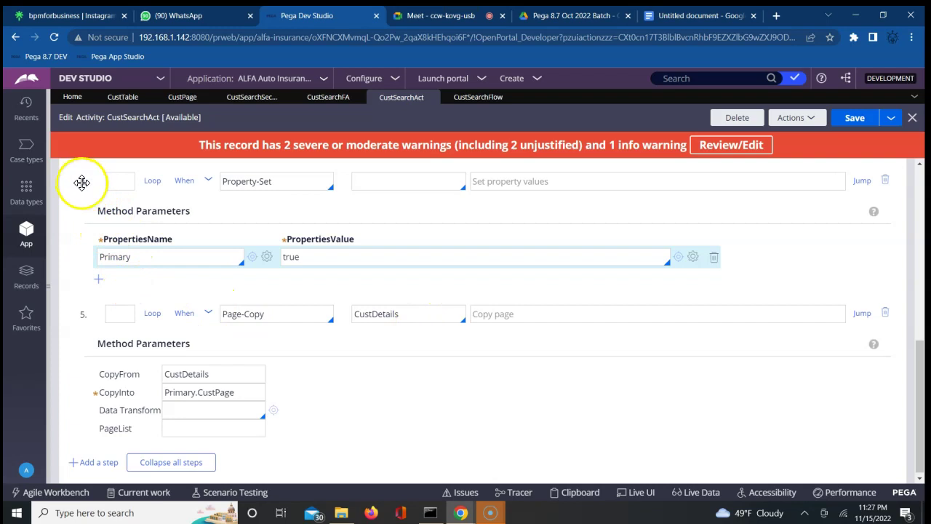
pyautogui.click(800, 119)
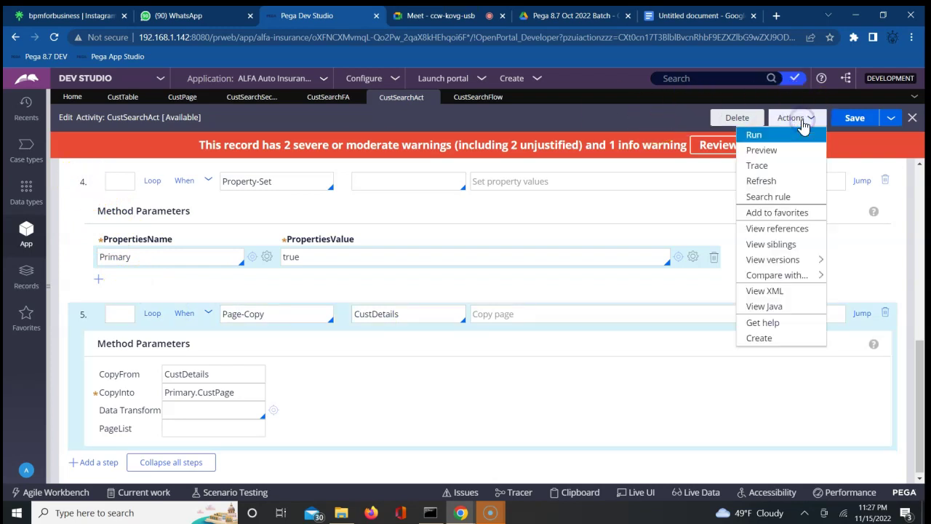
pyautogui.click(767, 182)
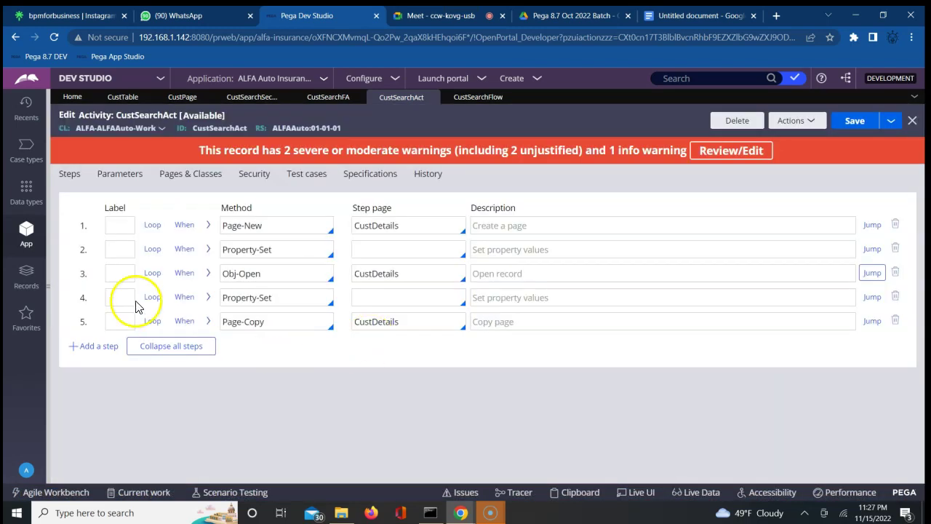
# Move the Property-Set step that follows Obj-Open below the Page-Copy step and save the activity
pyautogui.click(120, 298)
pyautogui.click(85, 297)
pyautogui.moveTo(85, 298); pyautogui.dragTo(82, 335)
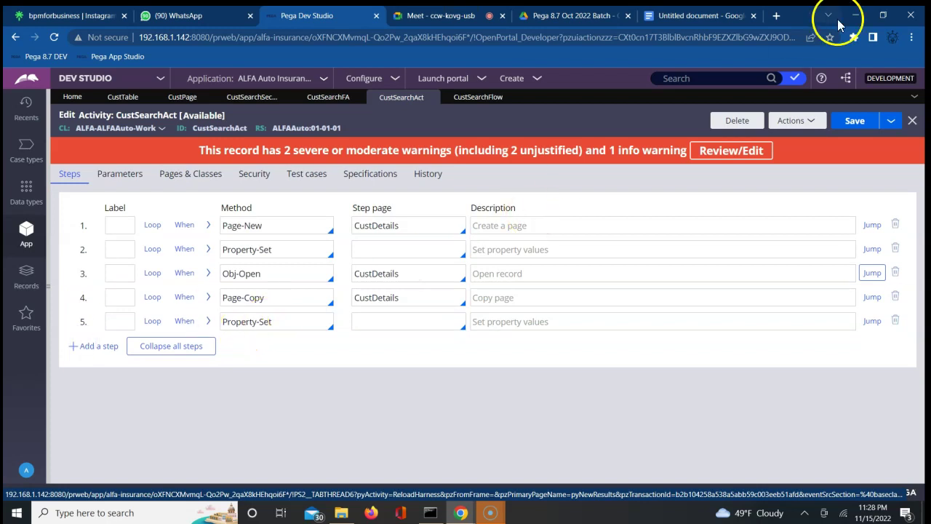
pyautogui.click(851, 122)
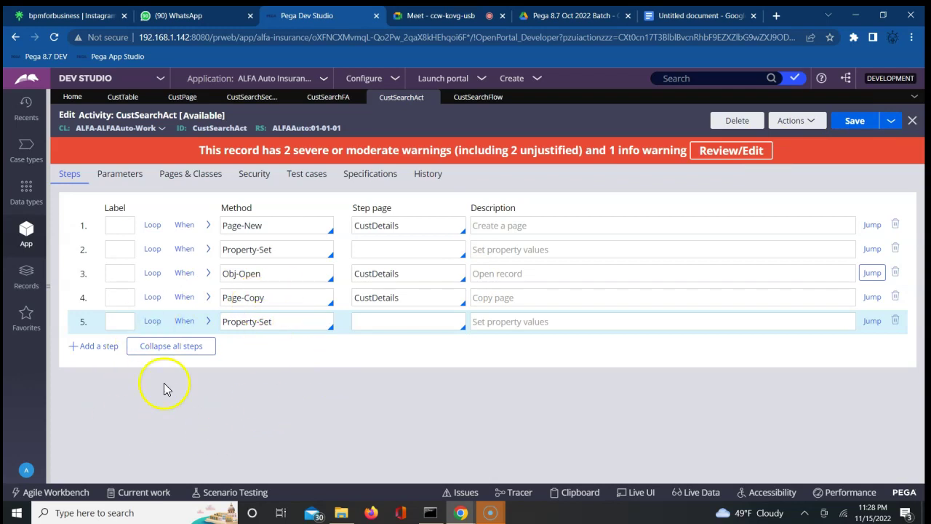
# Check the .CustPage.CustExists parameters in both Property-Set steps and save the CustSearchAct activity again
pyautogui.click(208, 323)
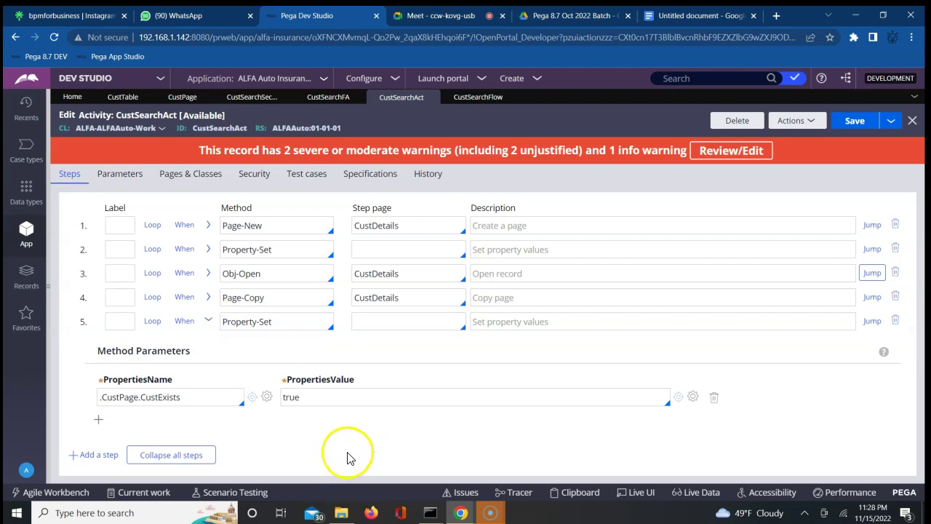
pyautogui.click(856, 122)
pyautogui.click(196, 395)
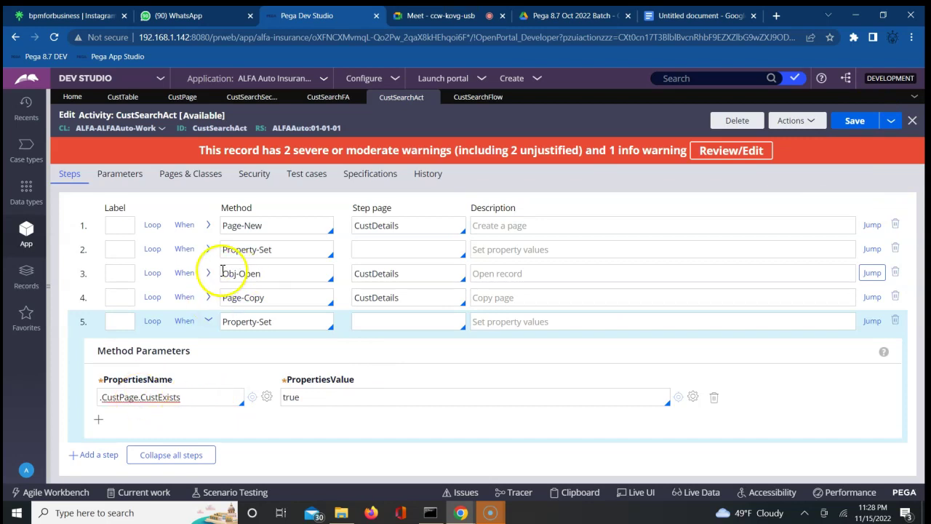
pyautogui.click(208, 250)
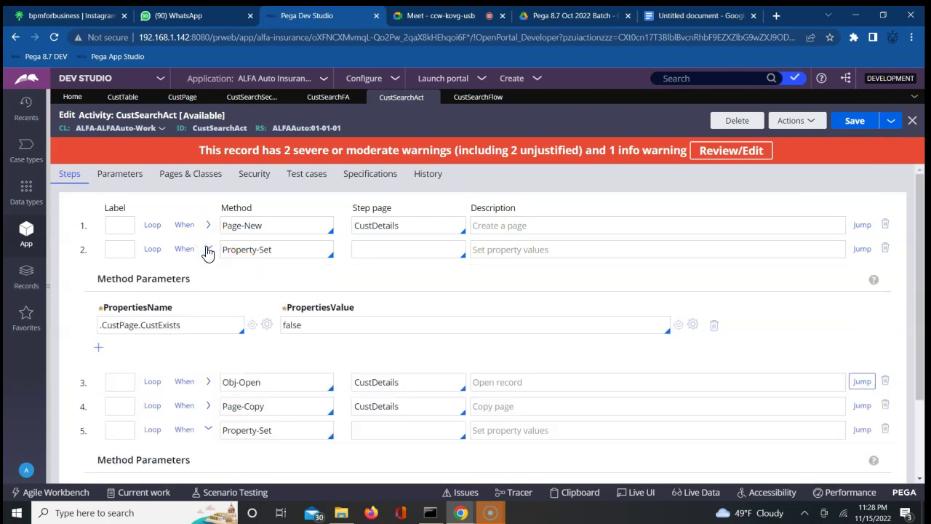
pyautogui.click(853, 120)
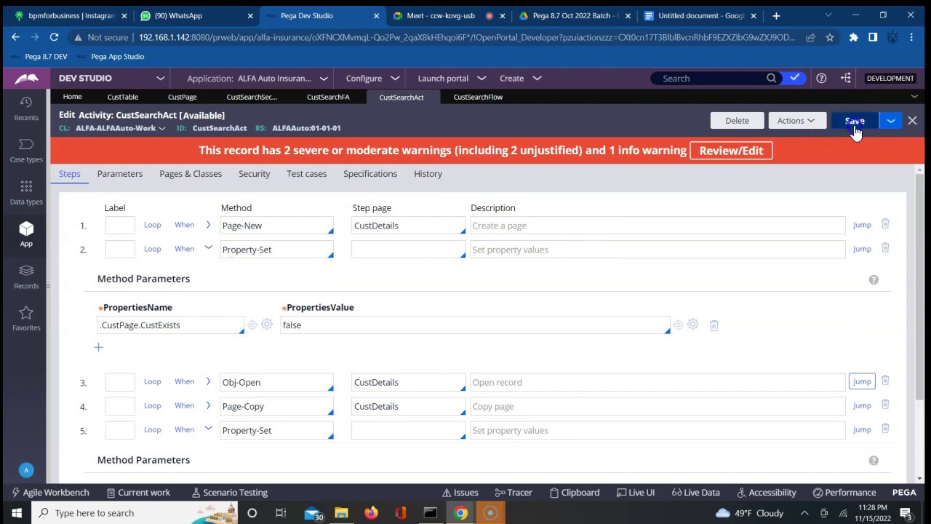
# Run CustSearchFlow to create a new case, enter an existing customer ID and search for the customer
pyautogui.click(476, 97)
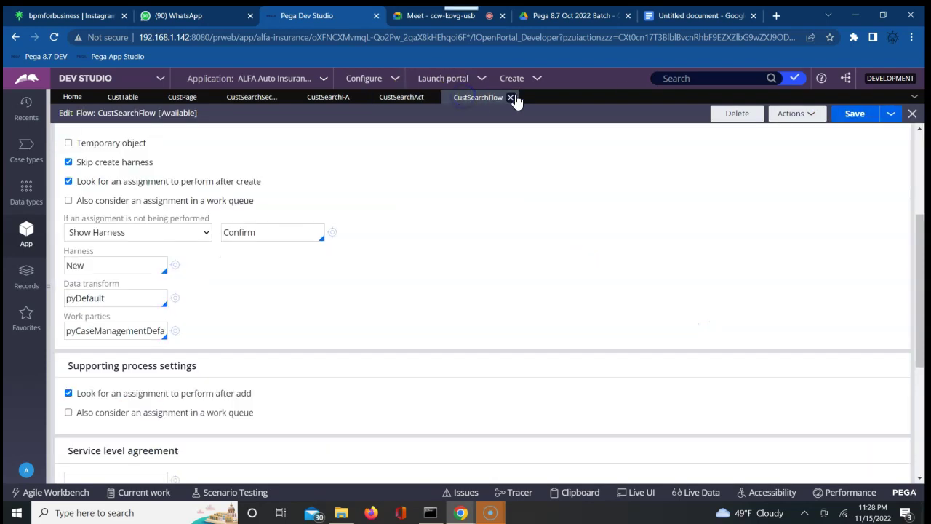
pyautogui.click(809, 116)
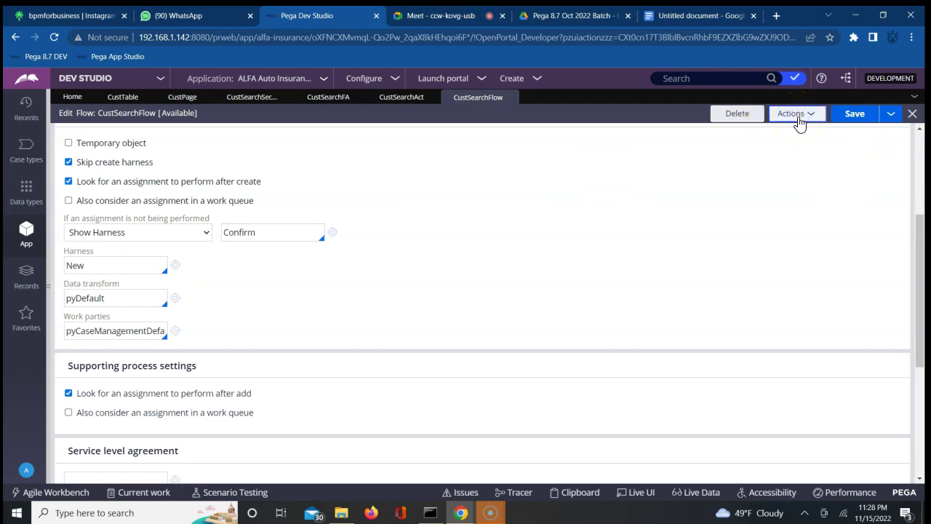
pyautogui.click(798, 120)
pyautogui.click(745, 130)
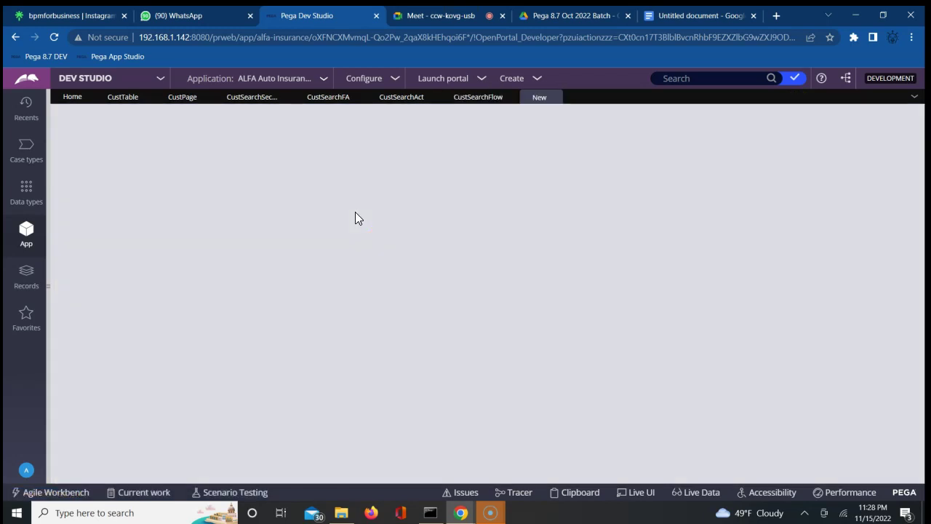
pyautogui.click(357, 176)
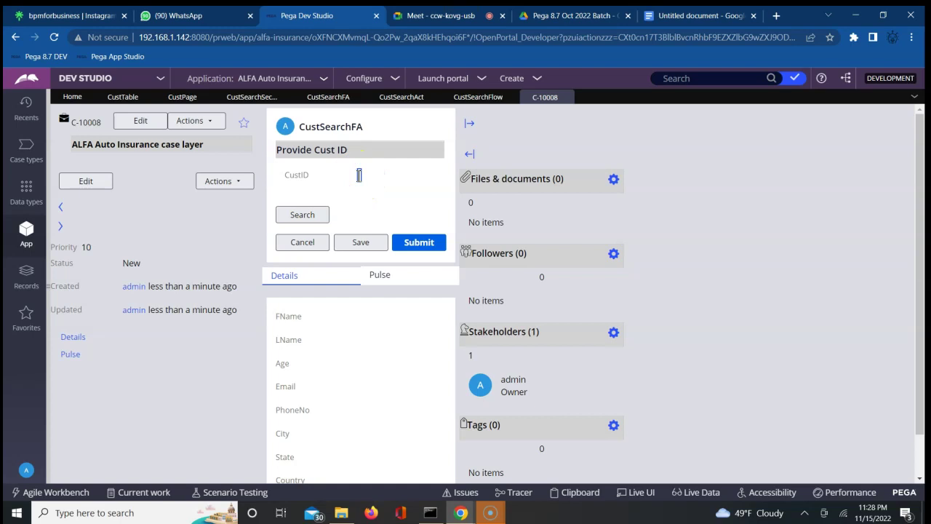
pyautogui.click(302, 214)
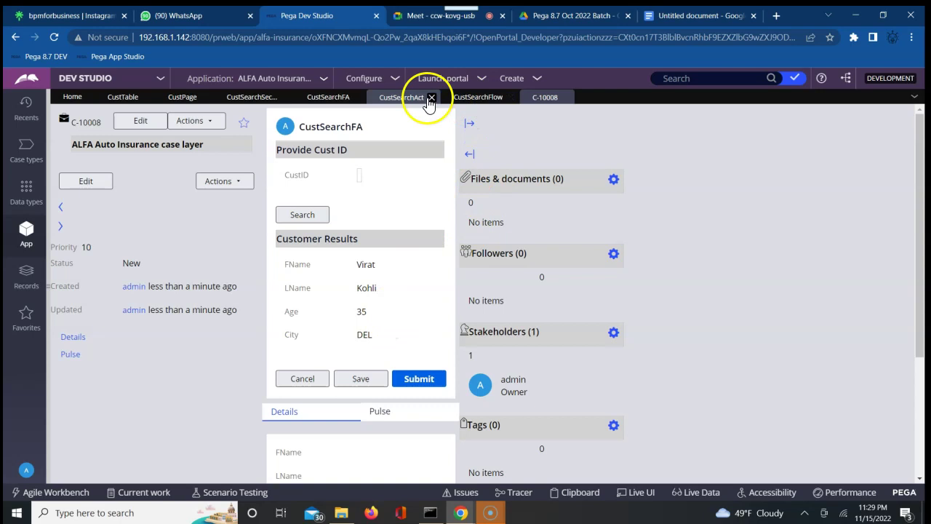
# Review the step order and the Property-Set and Page-Copy parameters in CustSearchAct, then return to case C-10008
pyautogui.click(399, 102)
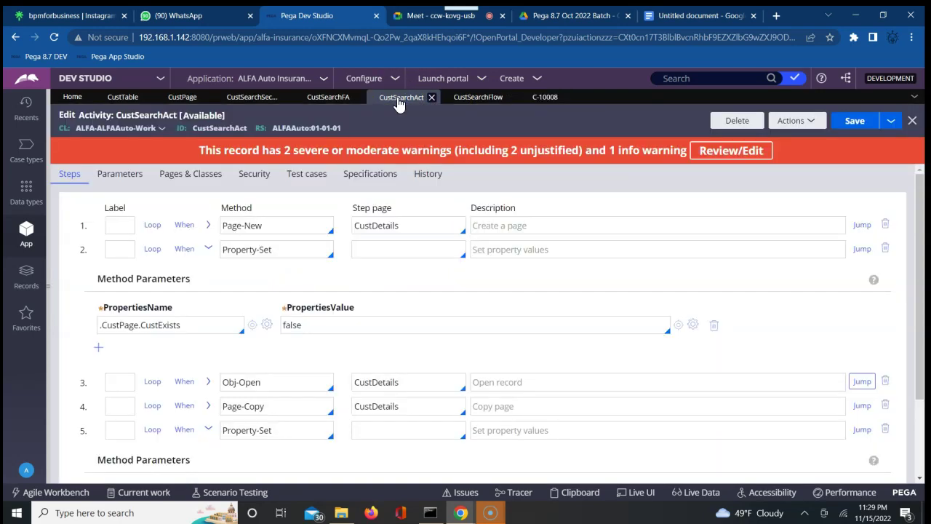
pyautogui.click(209, 250)
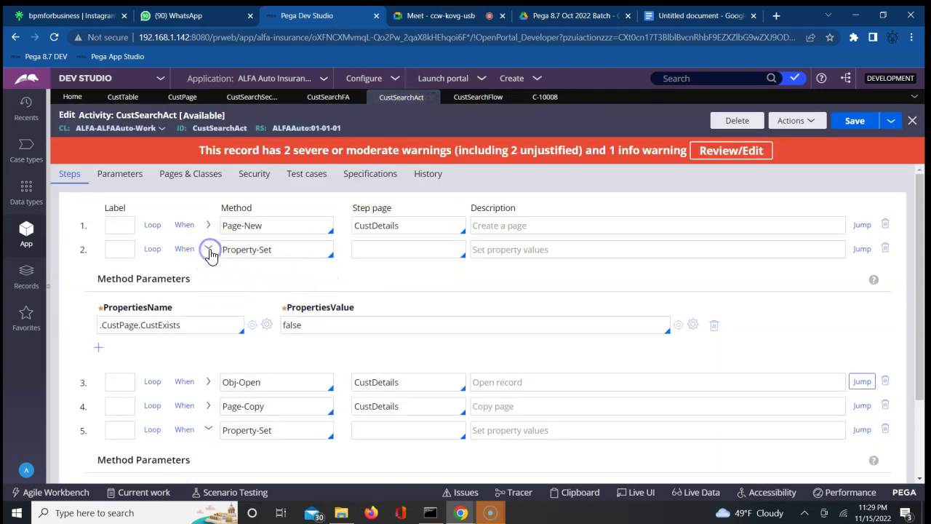
pyautogui.click(208, 250)
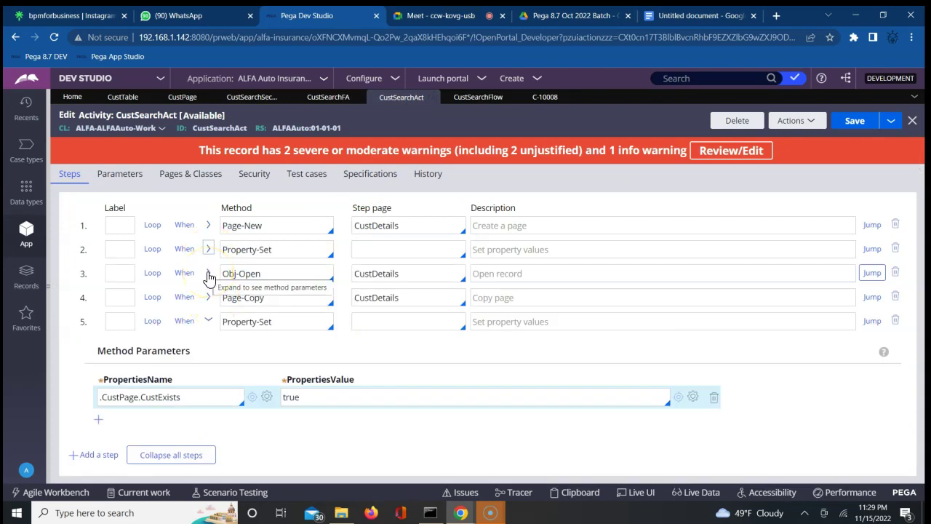
pyautogui.click(872, 282)
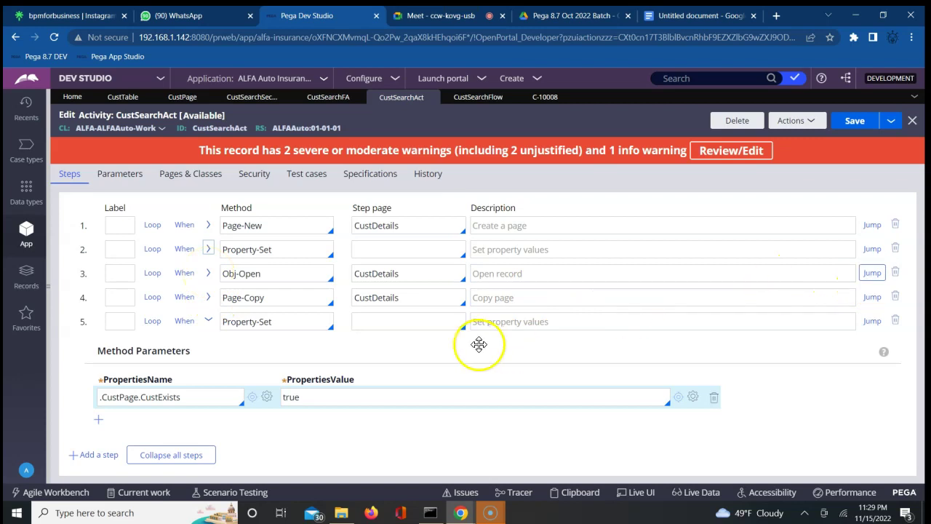
pyautogui.click(207, 300)
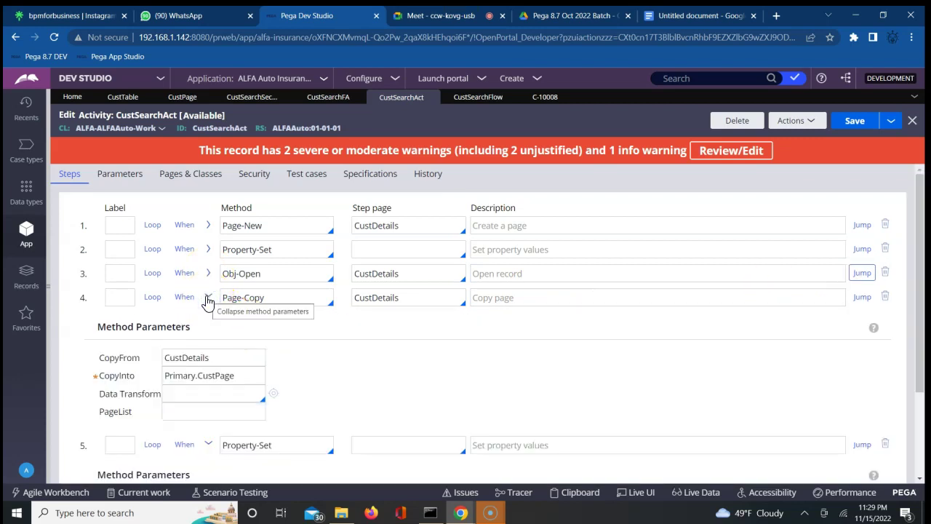
pyautogui.click(208, 299)
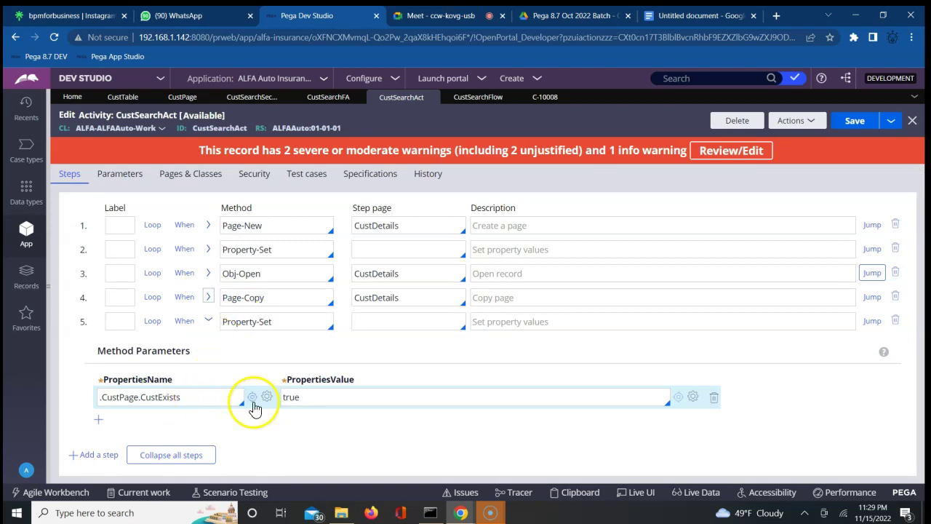
pyautogui.click(208, 324)
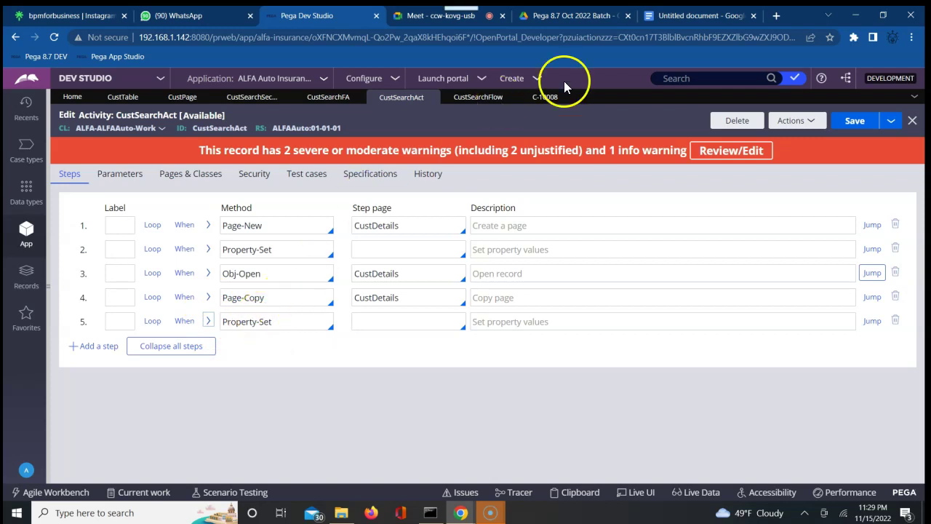
pyautogui.click(544, 99)
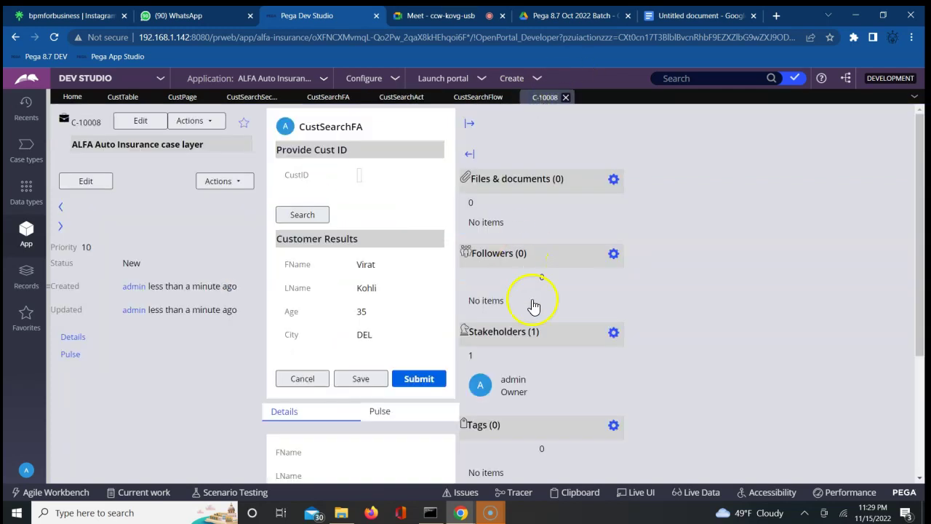